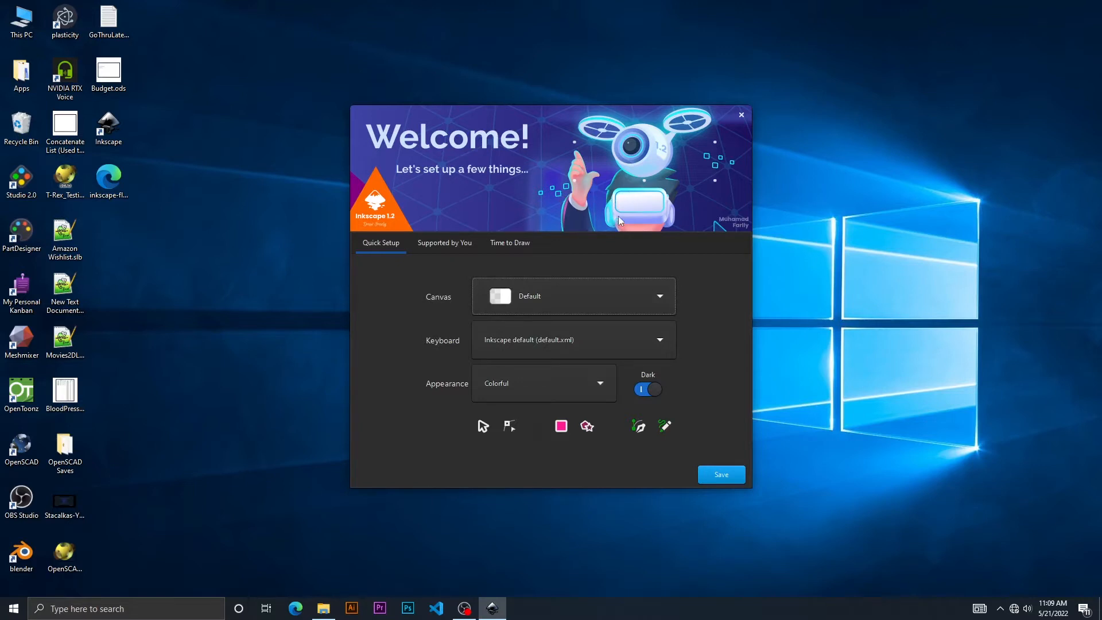
- Try the light appearance, return to dark, look through the welcome screen's pages and create a new document
click(648, 390)
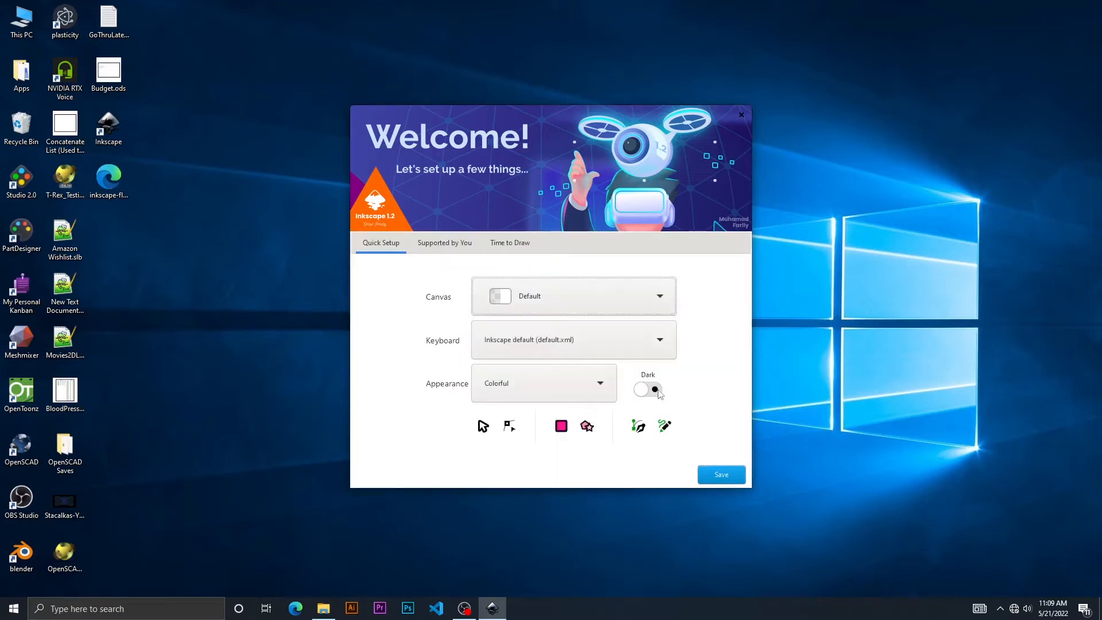
click(657, 392)
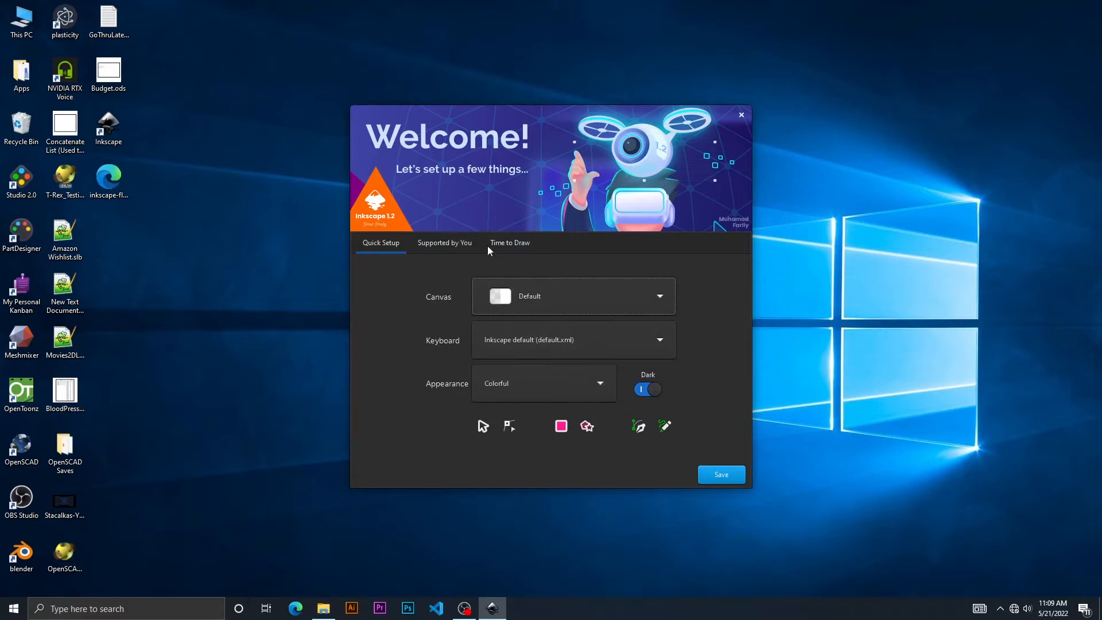
click(445, 244)
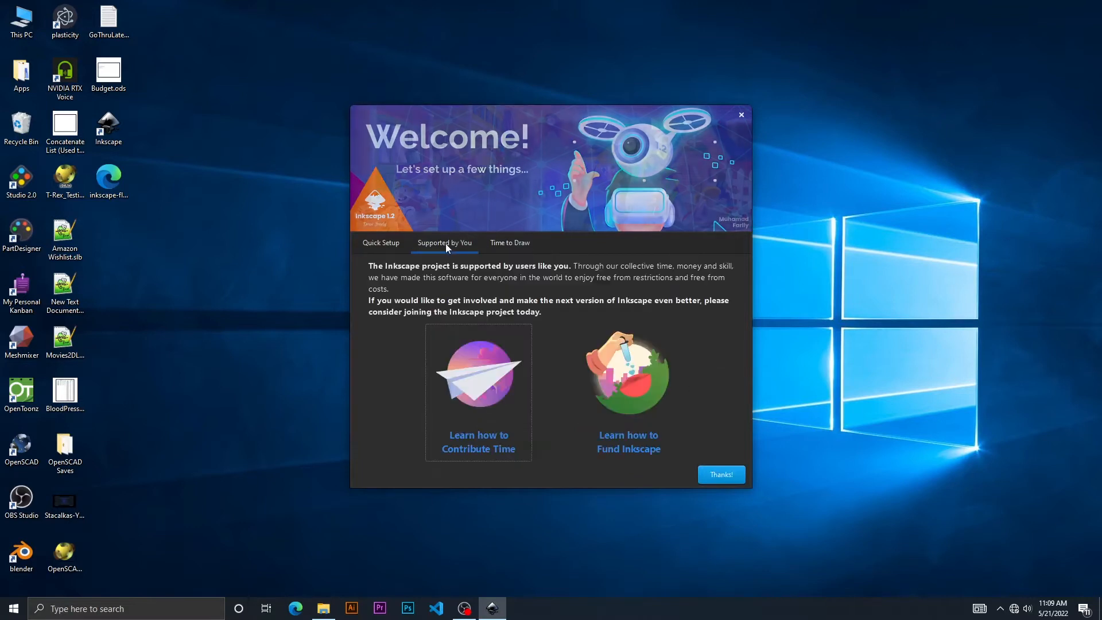
click(505, 242)
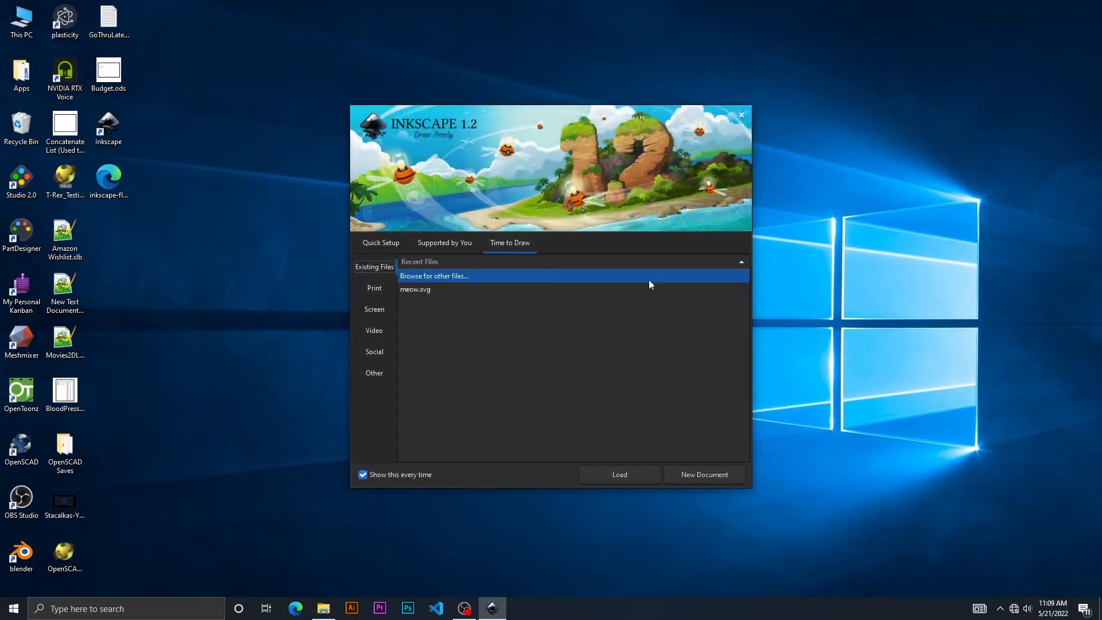
click(710, 479)
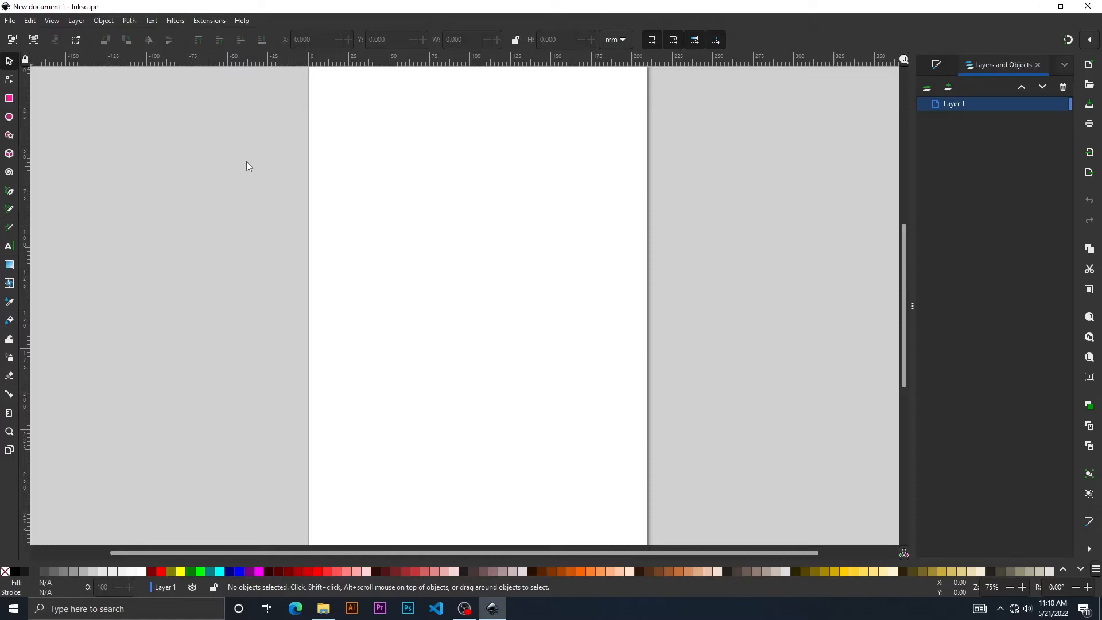
- Minimize the drawing window, view OpenSCAD-logo.png from the desktop in Photos and close the viewer
click(1039, 5)
double_click(58, 575)
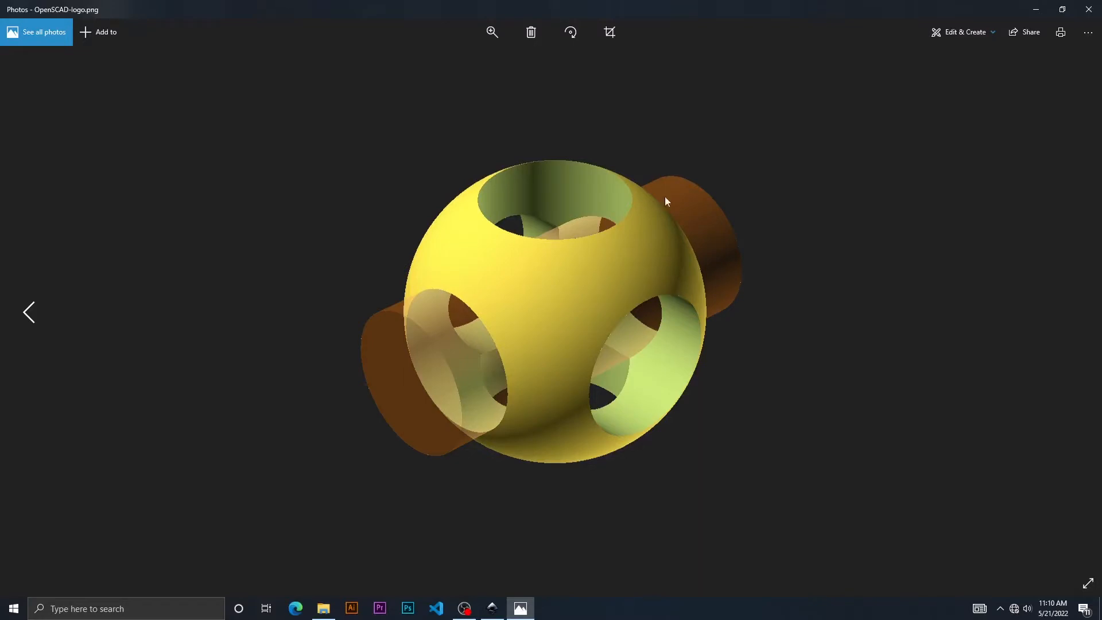
click(1089, 9)
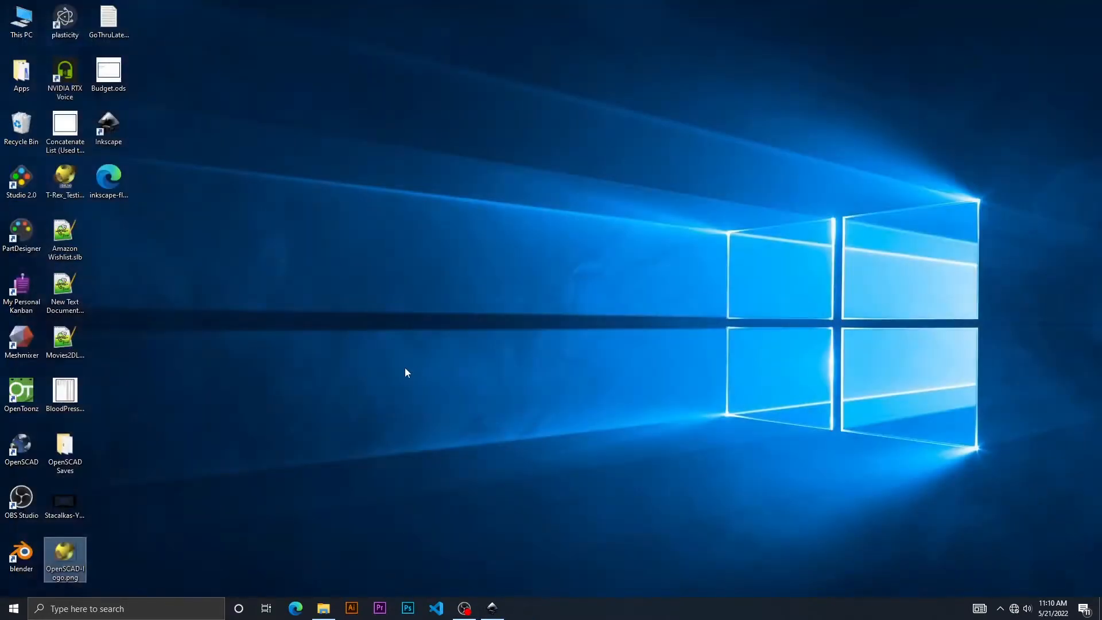
- Bring OpenSCAD-logo.png from the desktop onto the canvas in Inkscape as an embedded image, and delete it again
drag(65, 554, 442, 321)
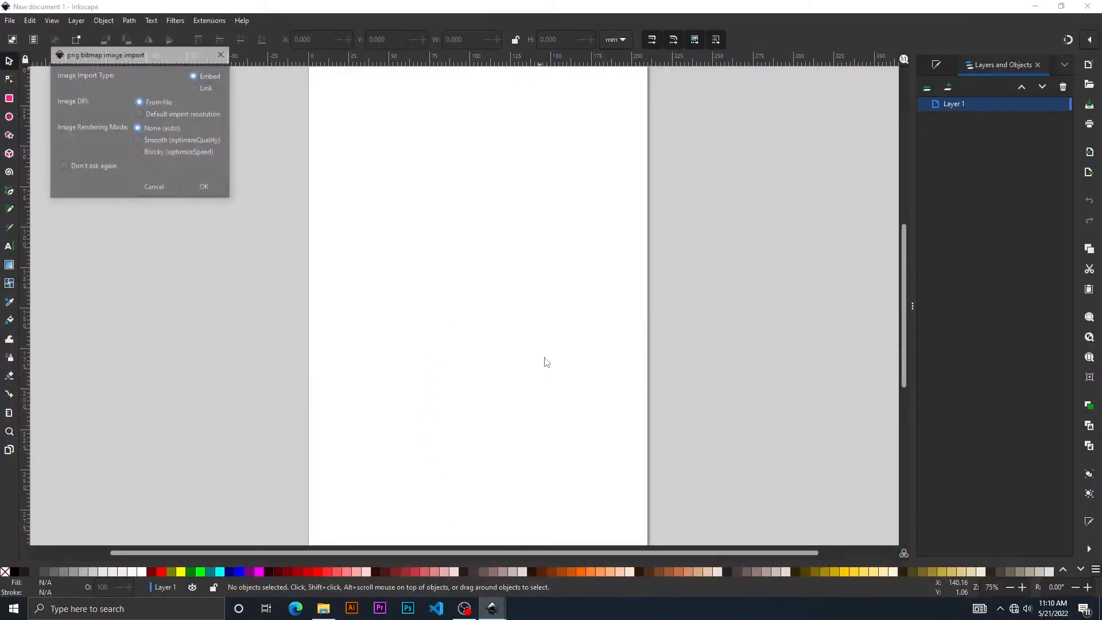
click(203, 188)
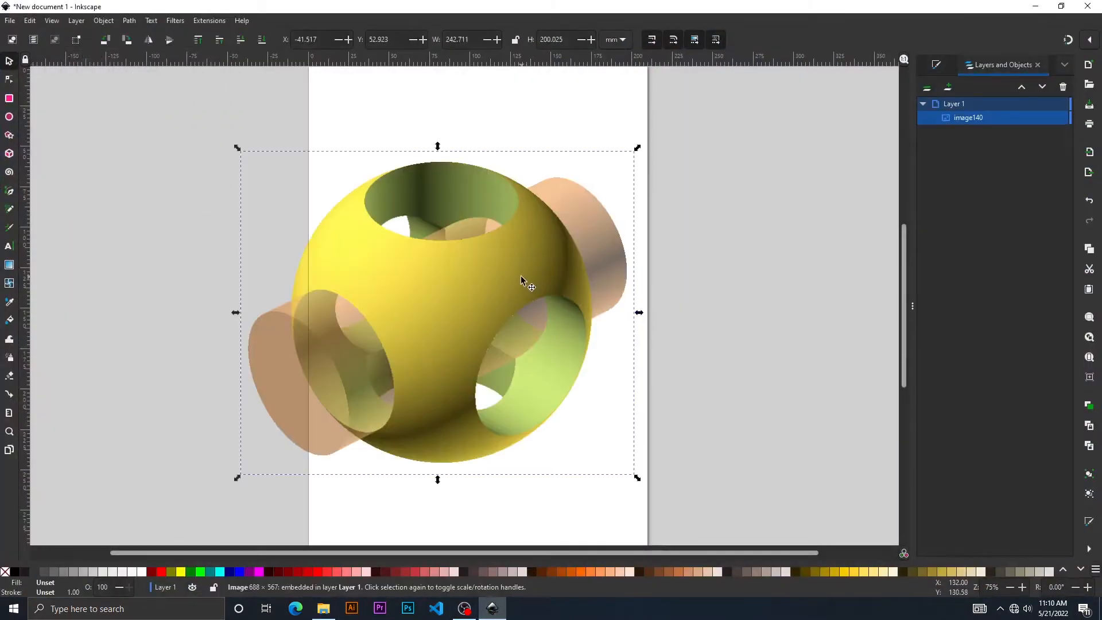
click(706, 205)
click(402, 285)
key(Delete)
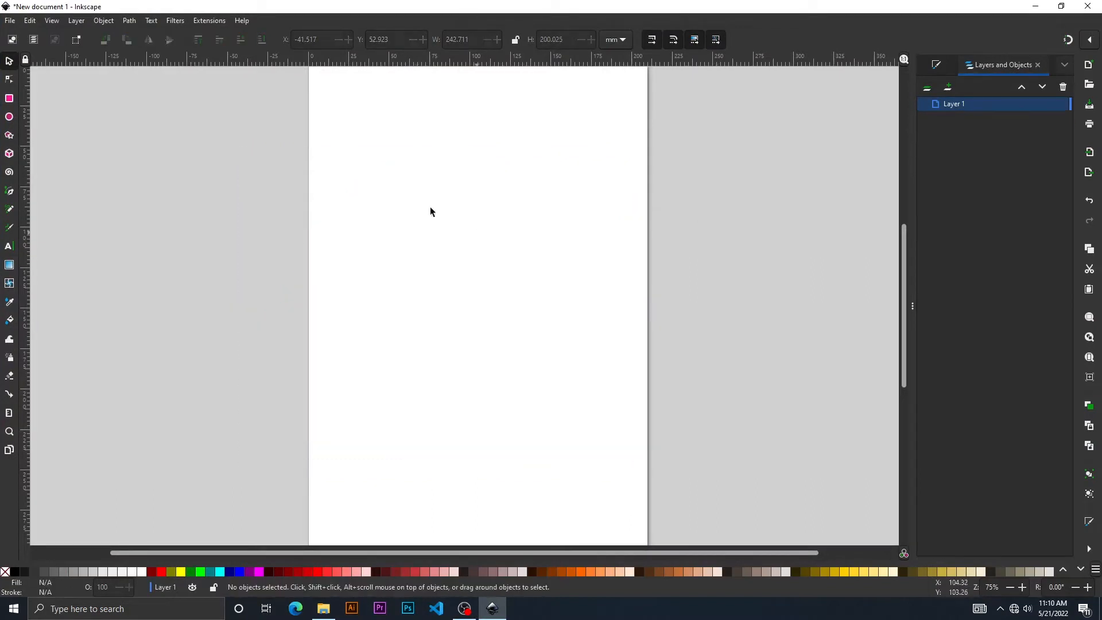
- Import OpenSCAD-logo.png from the Desktop folder into the document as an embedded image
click(10, 22)
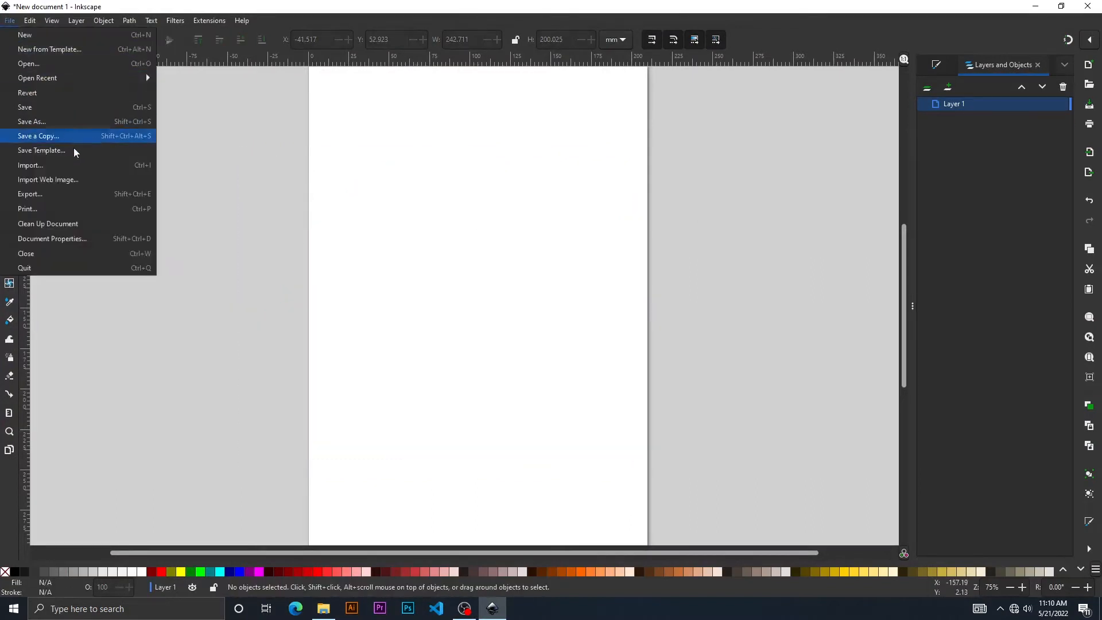
click(84, 165)
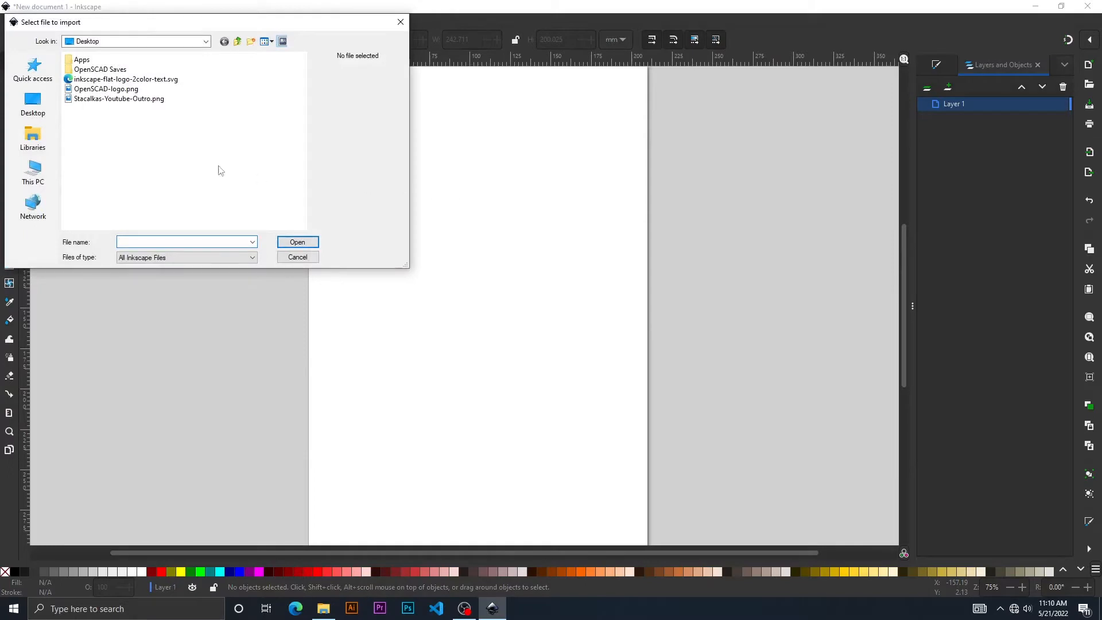
click(128, 90)
click(297, 242)
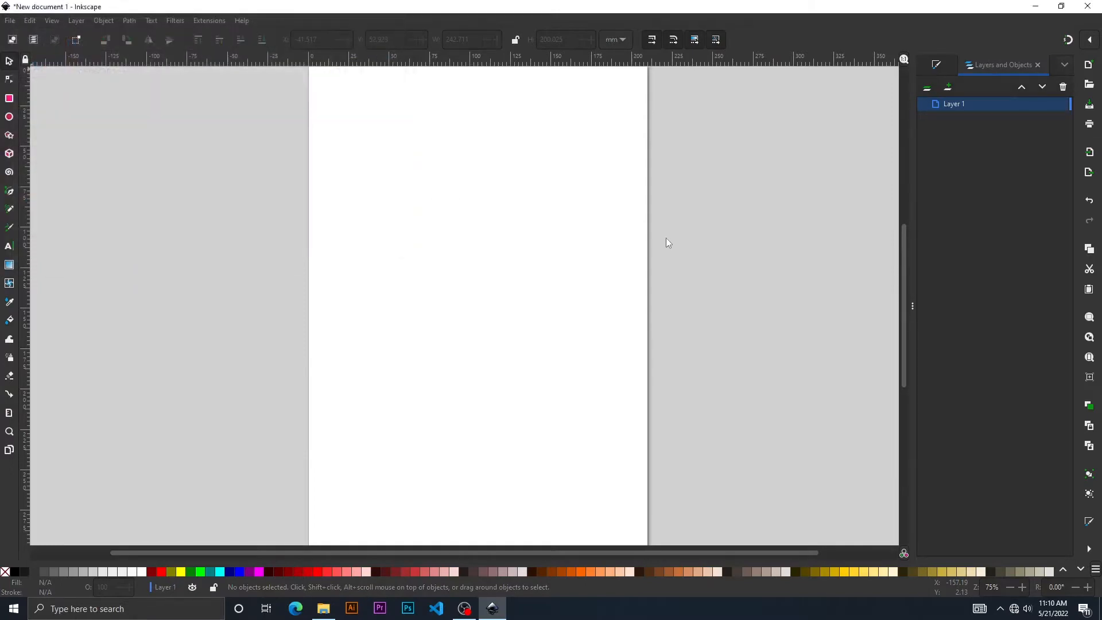
click(221, 203)
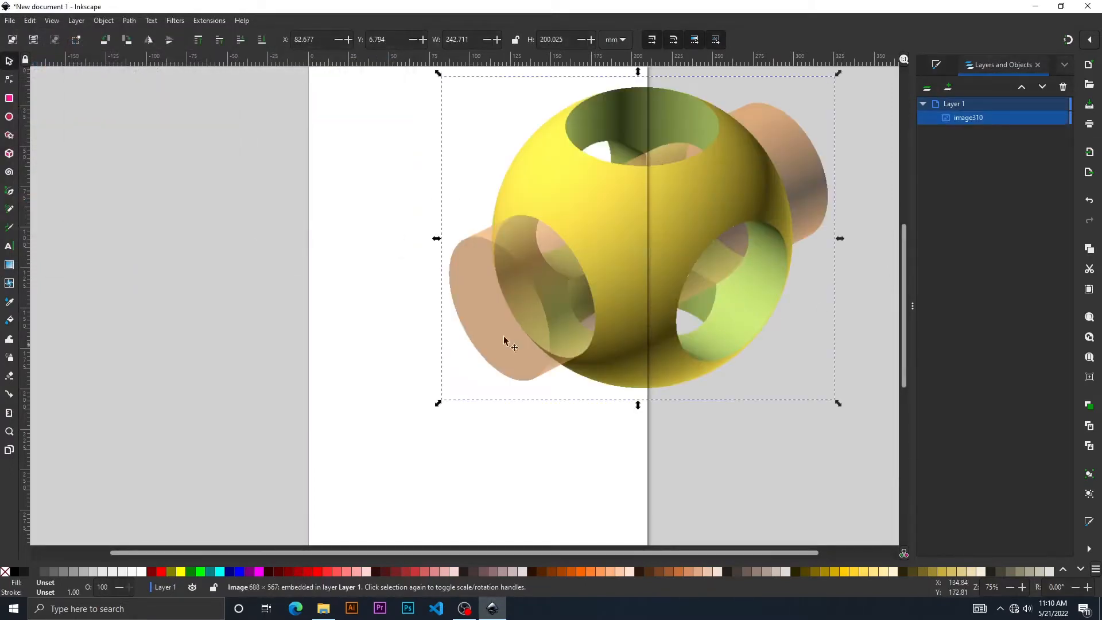
- Move the imported logo image to the area right of the page, at about X 201 mm, Y 6 mm, and deselect it
click(433, 240)
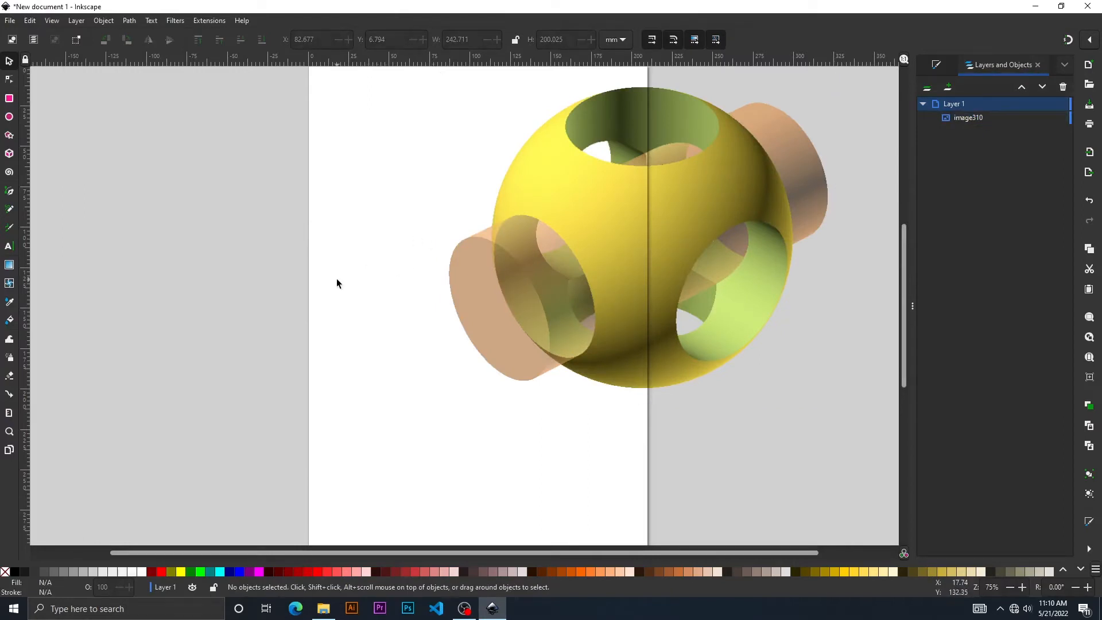
ctrl+scroll(337, 283, down, 2)
scroll(421, 280, up, 1)
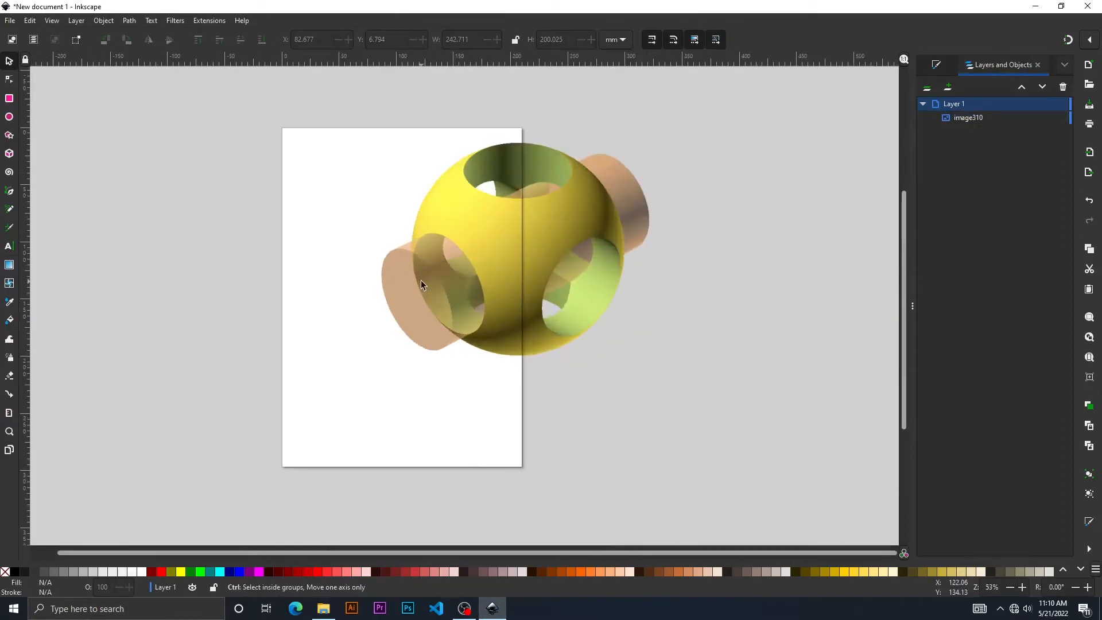
drag(543, 241, 668, 243)
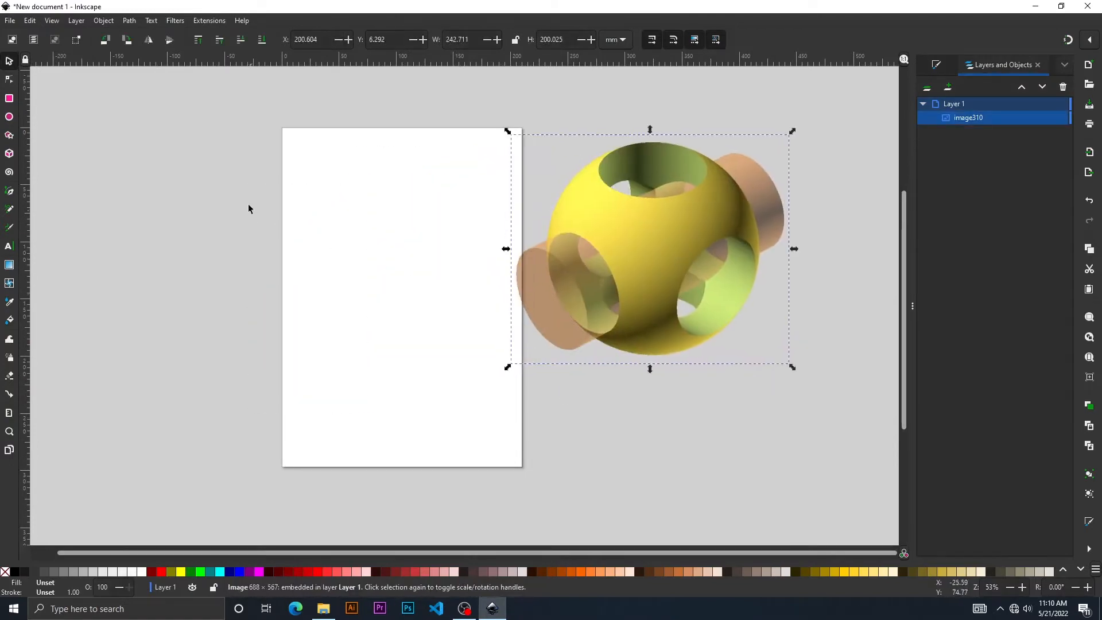
click(657, 446)
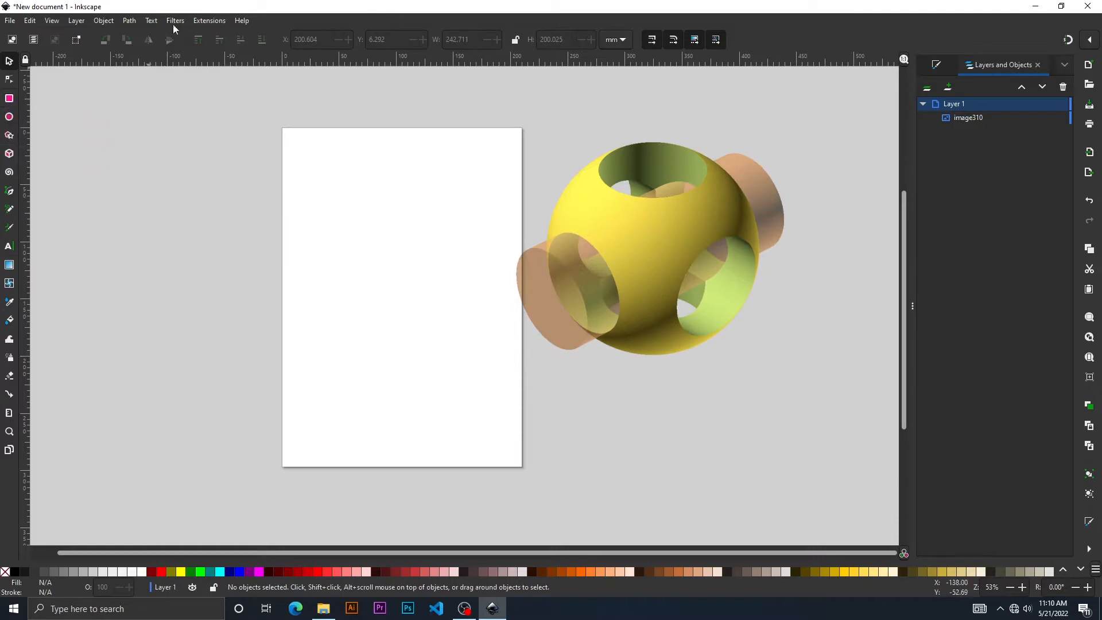
- Open the built-in Inkscape: Basic tutorial in a maximized window and read through its sections on navigation, documents and creating shapes
click(241, 21)
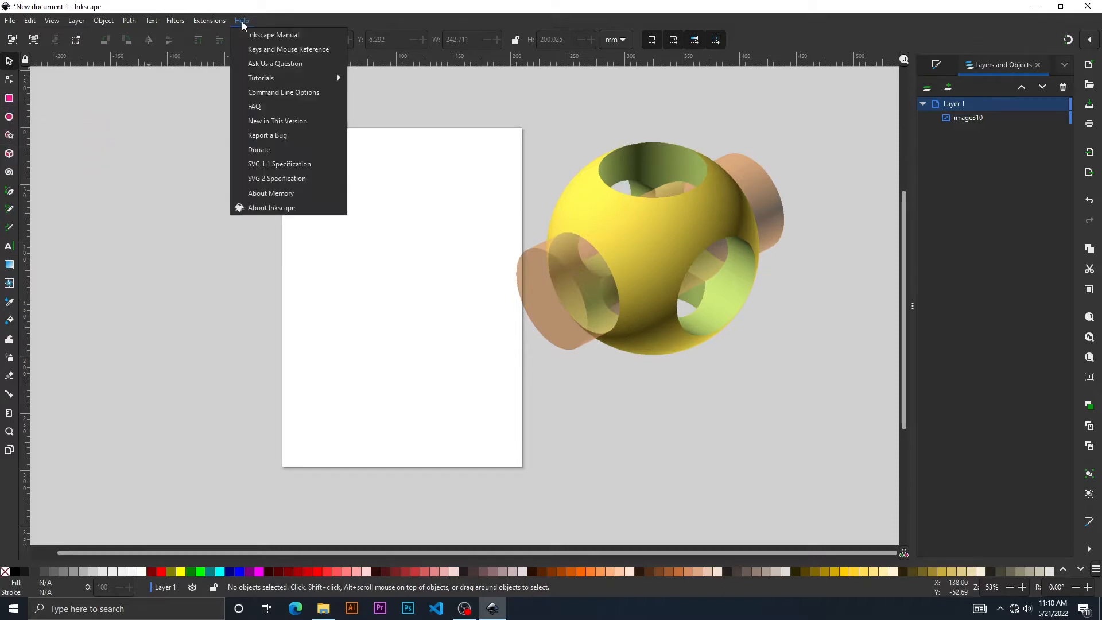
mouse_move(314, 81)
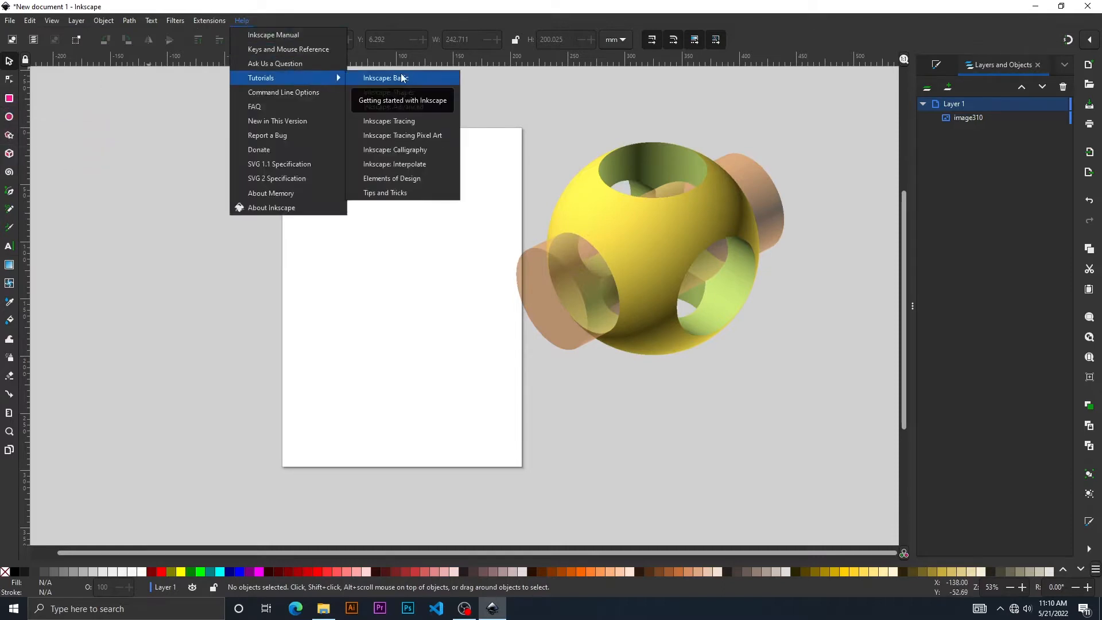
click(144, 261)
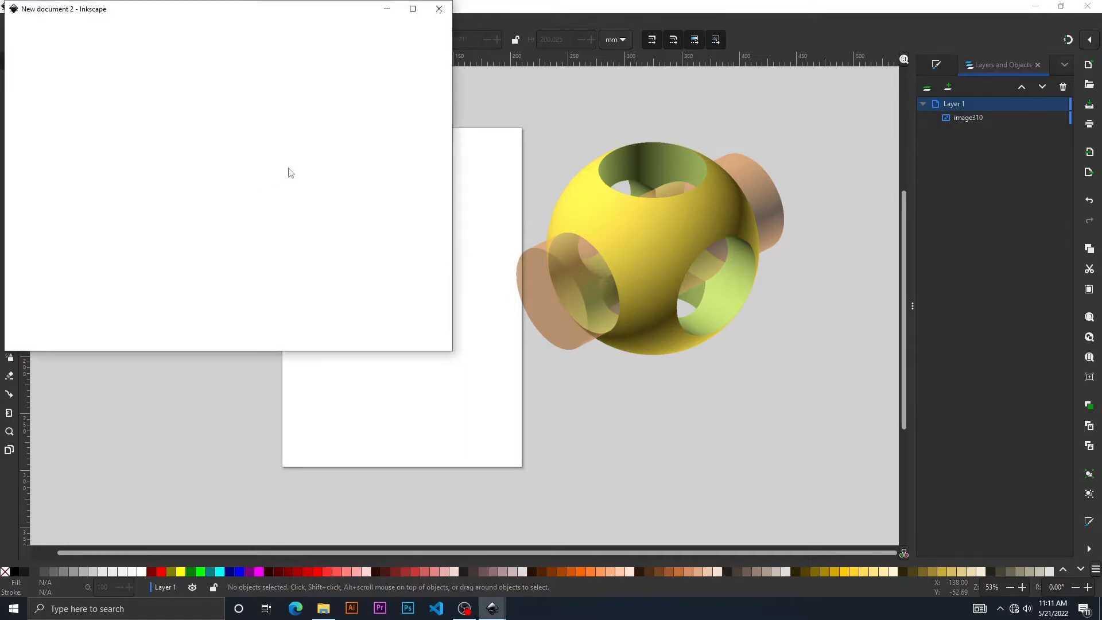
click(413, 9)
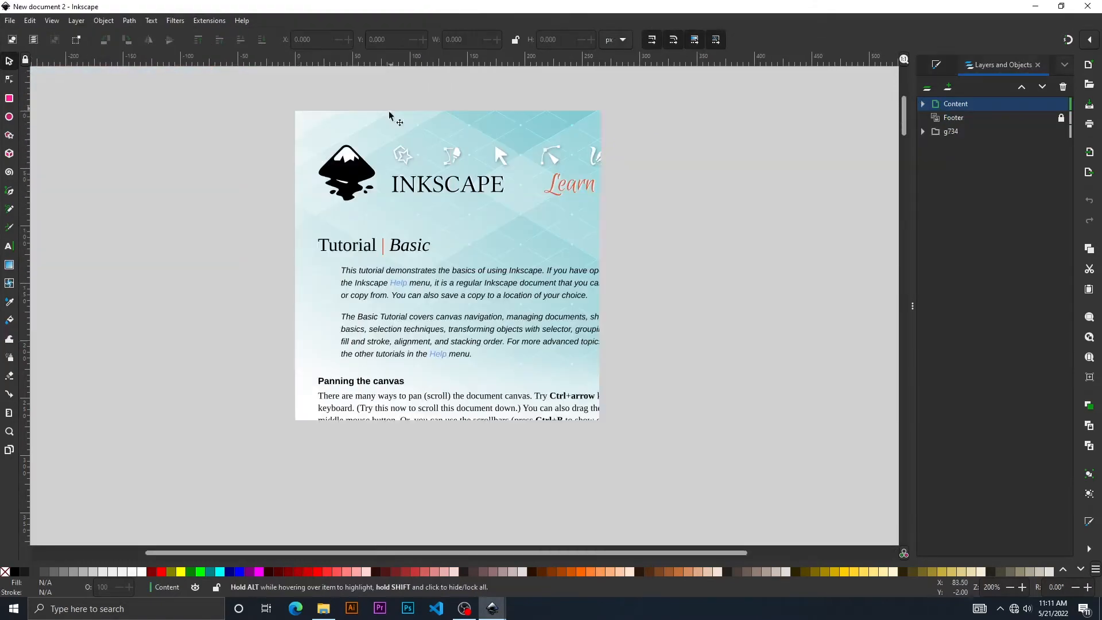
scroll(400, 263, down, 3)
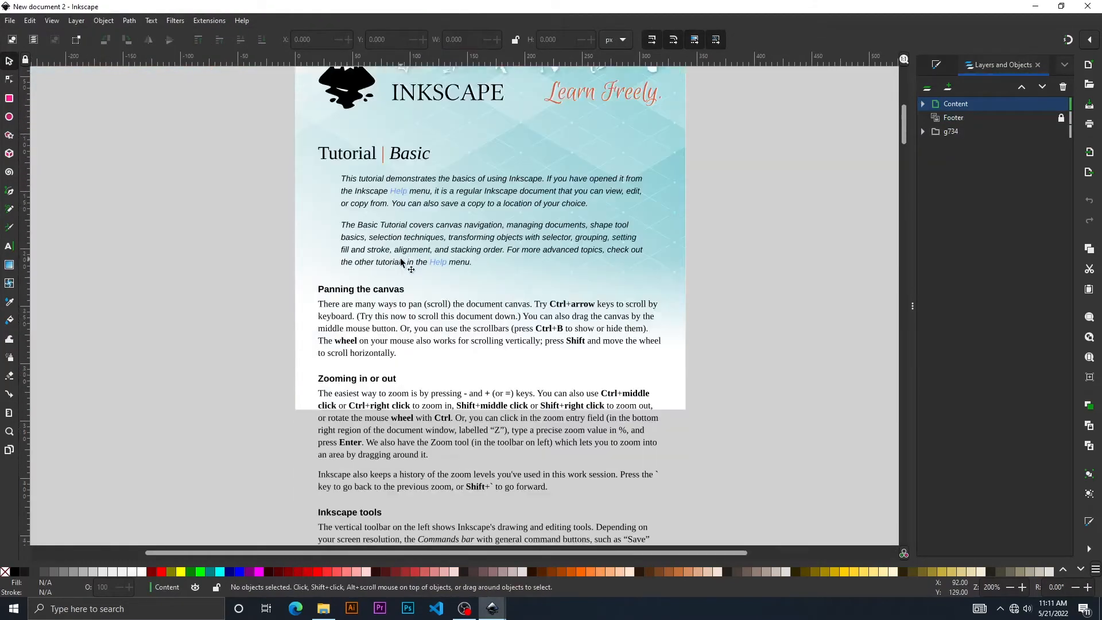
scroll(401, 262, down, 3)
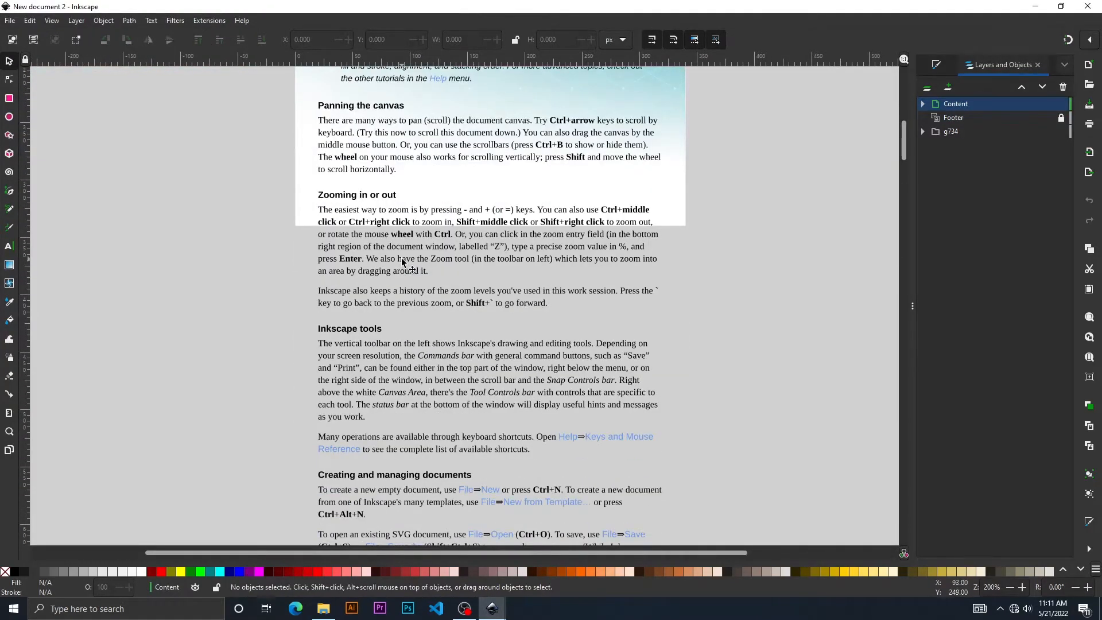
scroll(402, 262, up, 1)
scroll(401, 262, down, 8)
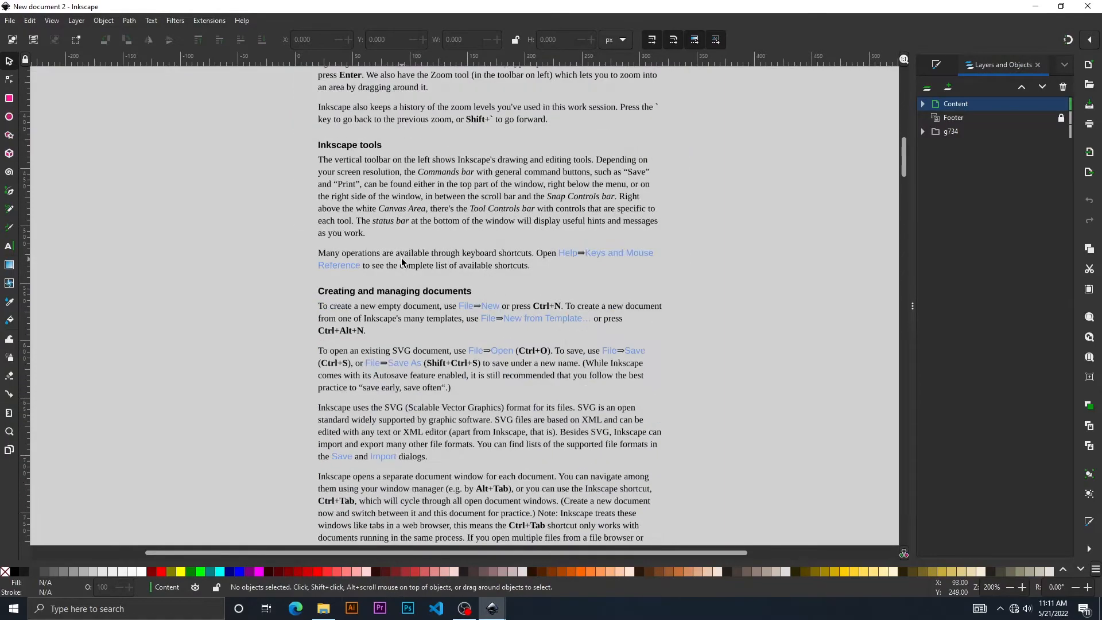
scroll(402, 262, down, 20)
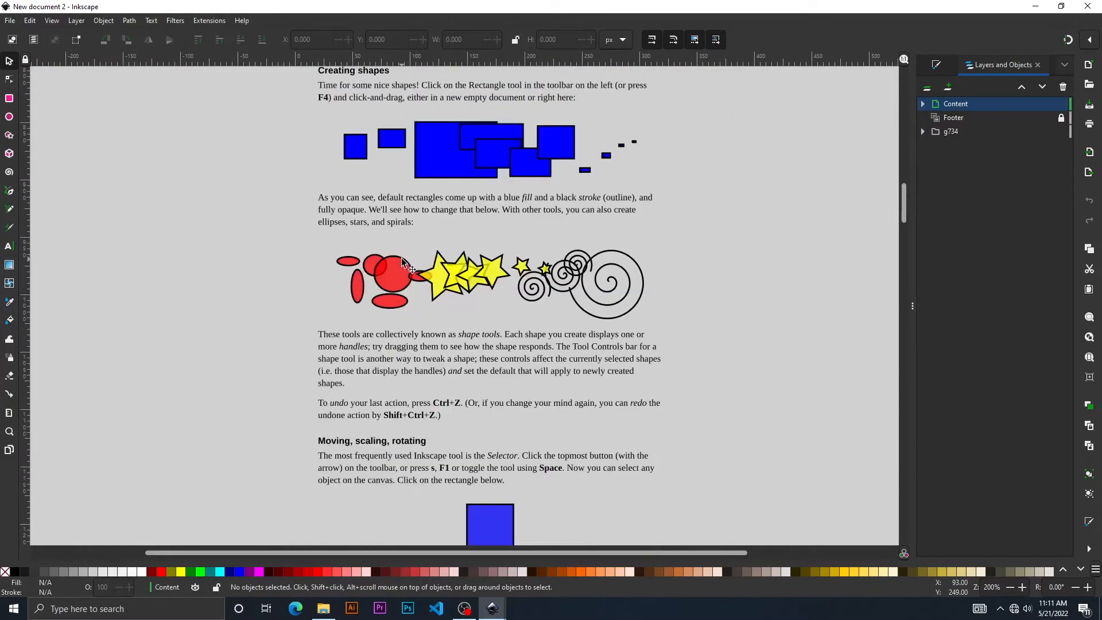
scroll(402, 262, down, 5)
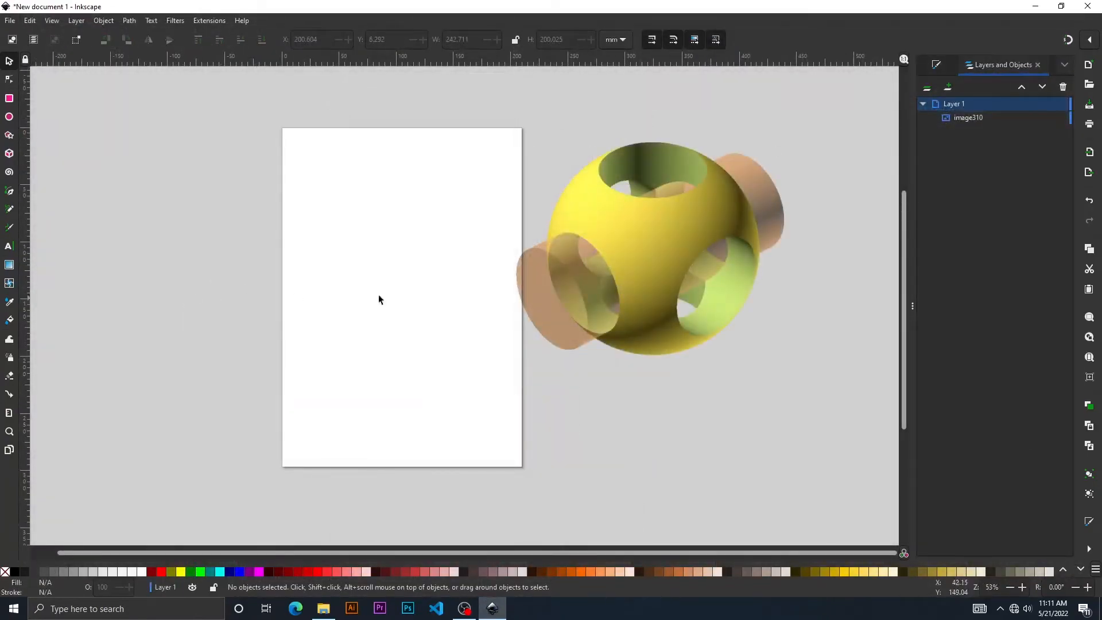
- Move the logo image across the page's left edge, to about X -85 mm, Y 22 mm, and open Trace Bitmap for it
drag(696, 211, 244, 215)
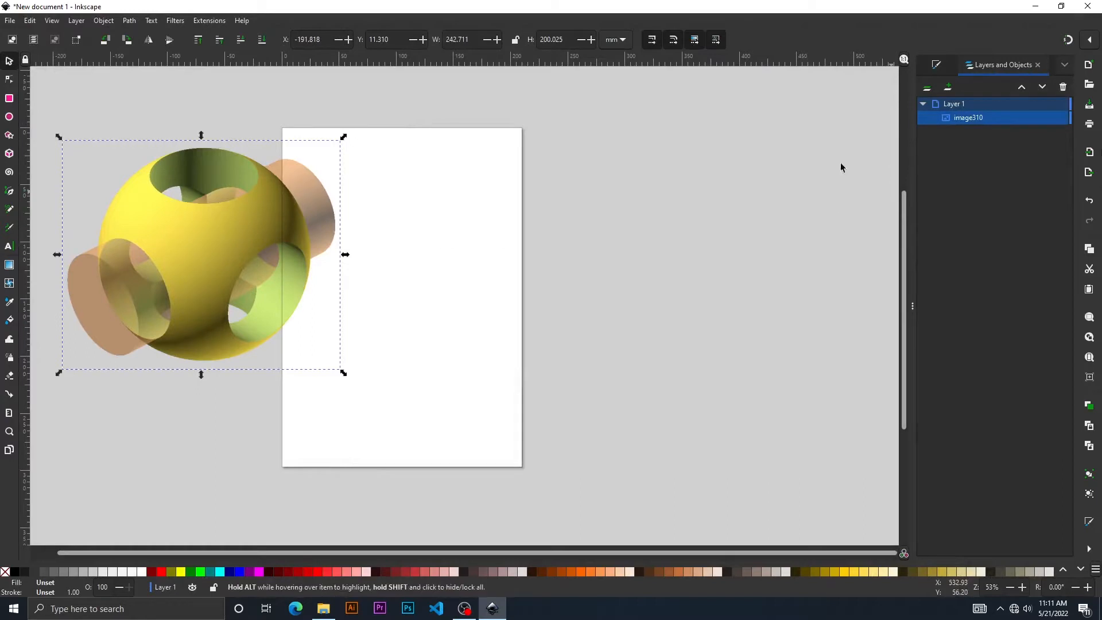
drag(185, 216, 307, 228)
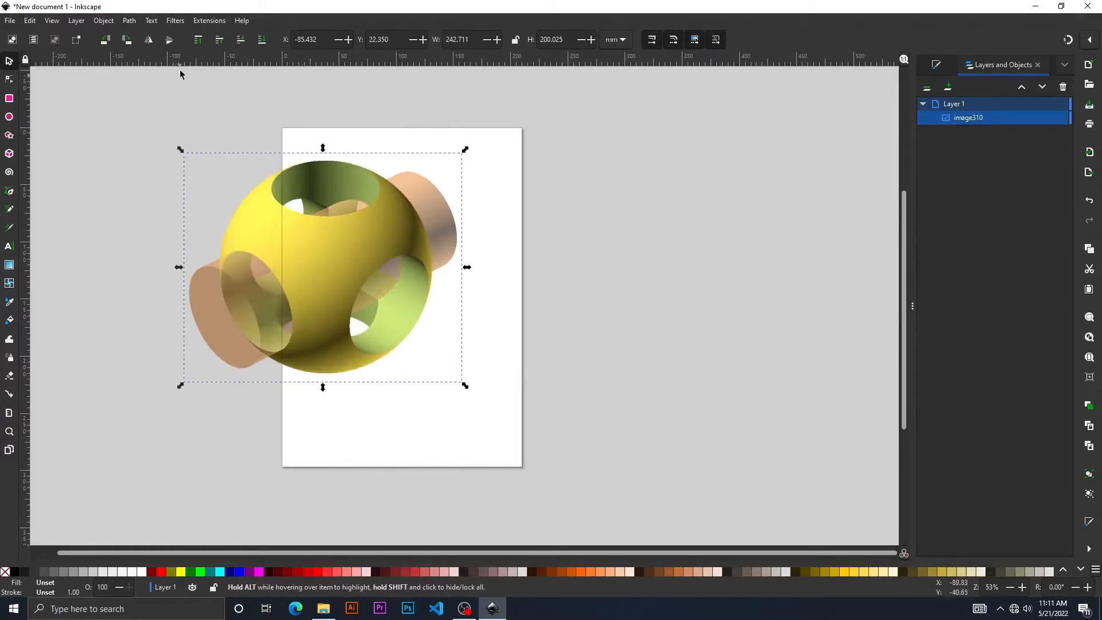
click(202, 24)
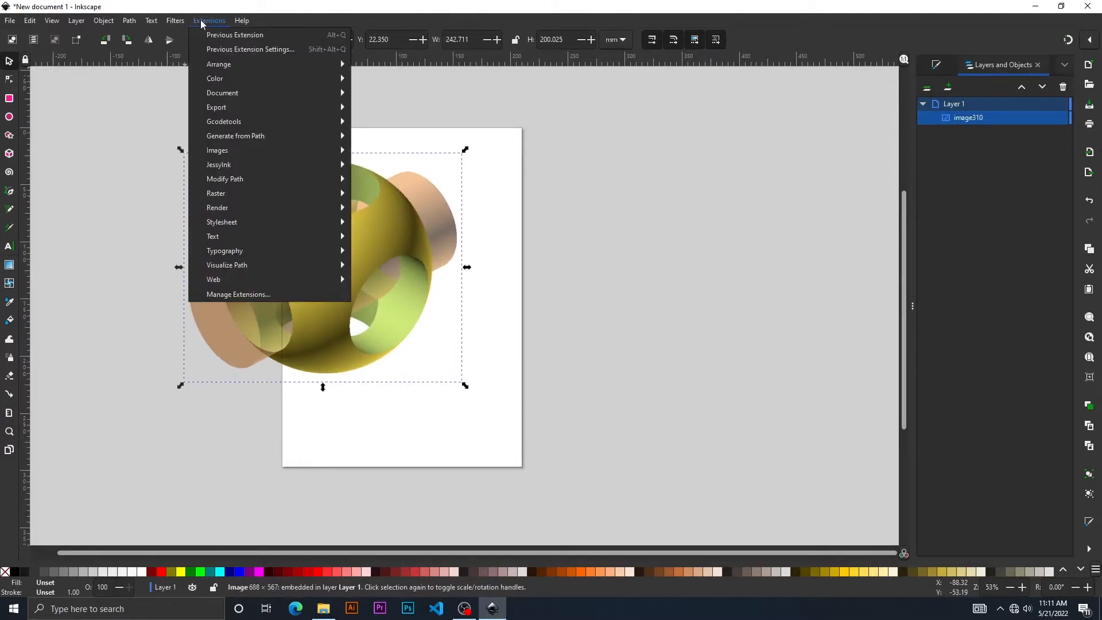
mouse_move(176, 23)
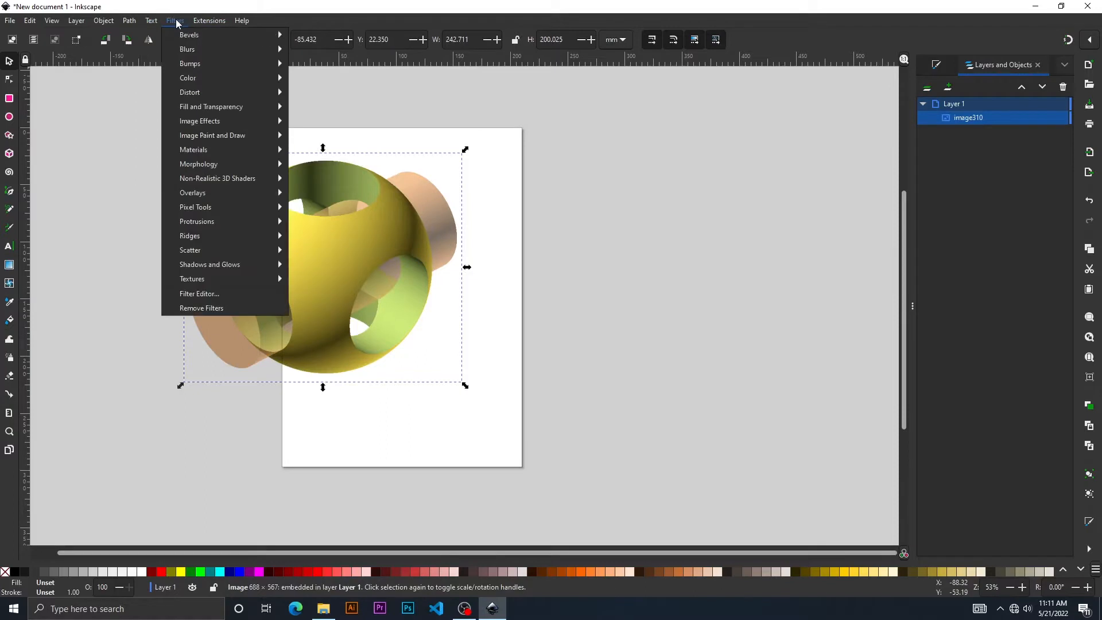
click(127, 23)
click(192, 63)
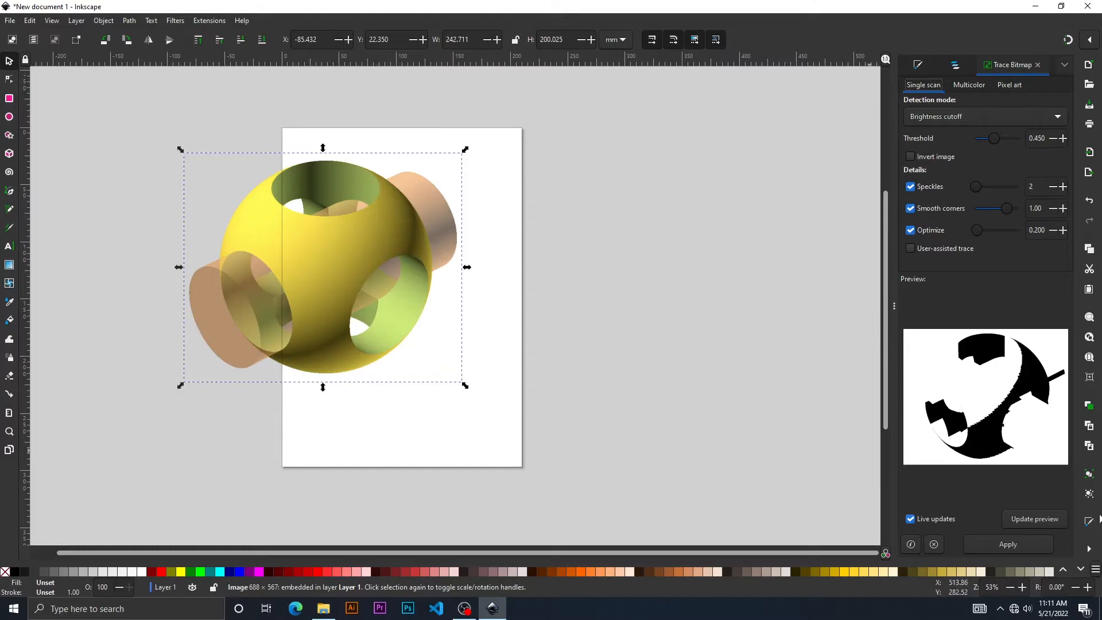
- Trace the logo in a single scan with brightness cutoff at threshold 0.450, move the trace beside the page, delete it and reselect the image
click(1010, 546)
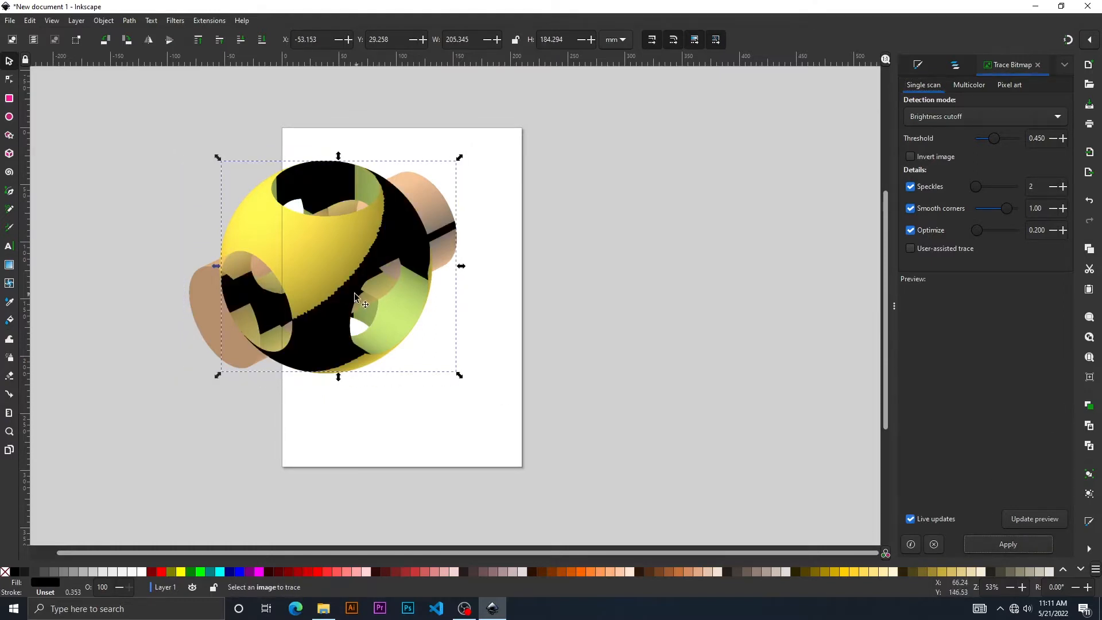
drag(355, 296, 671, 286)
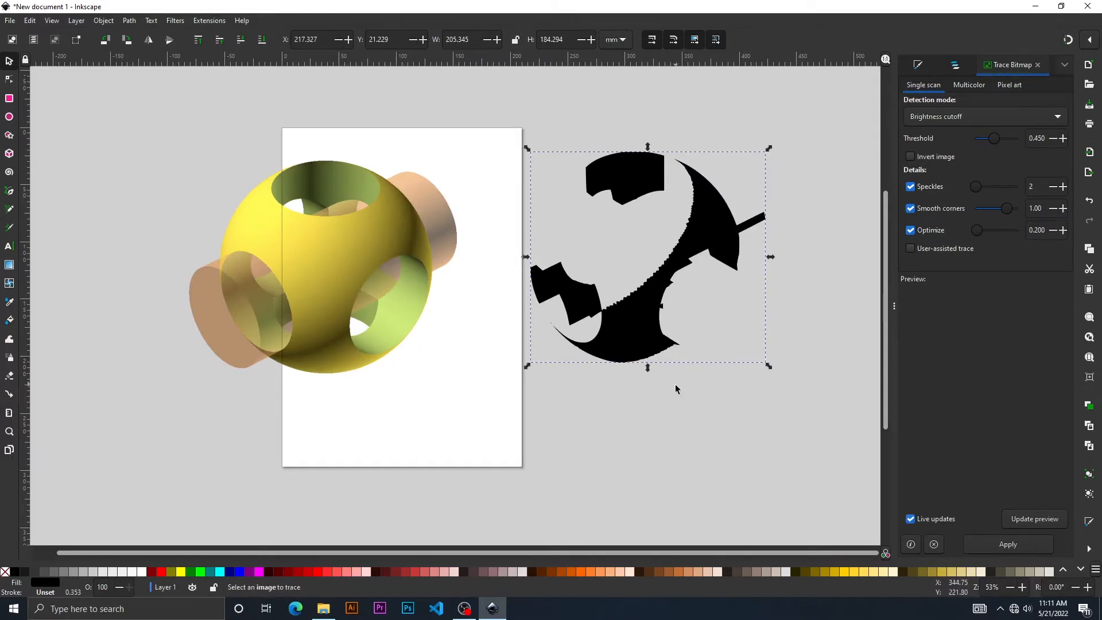
key(Delete)
click(333, 236)
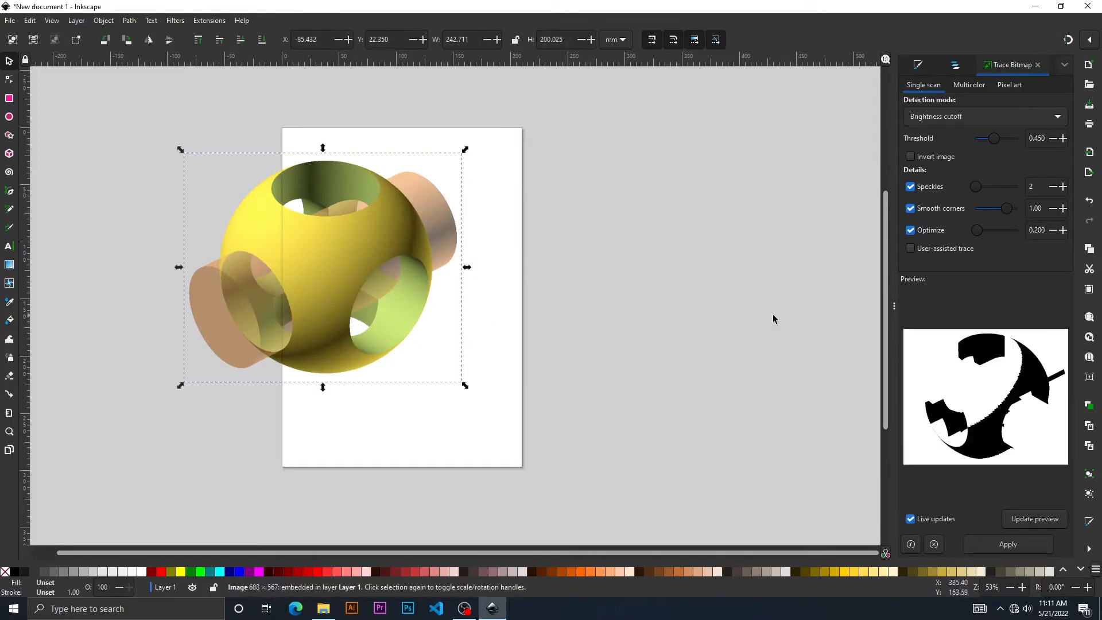
- Set Trace Bitmap to multicolor tracing, preview the Autotrace mode, and choose Colors as the detection mode
click(969, 86)
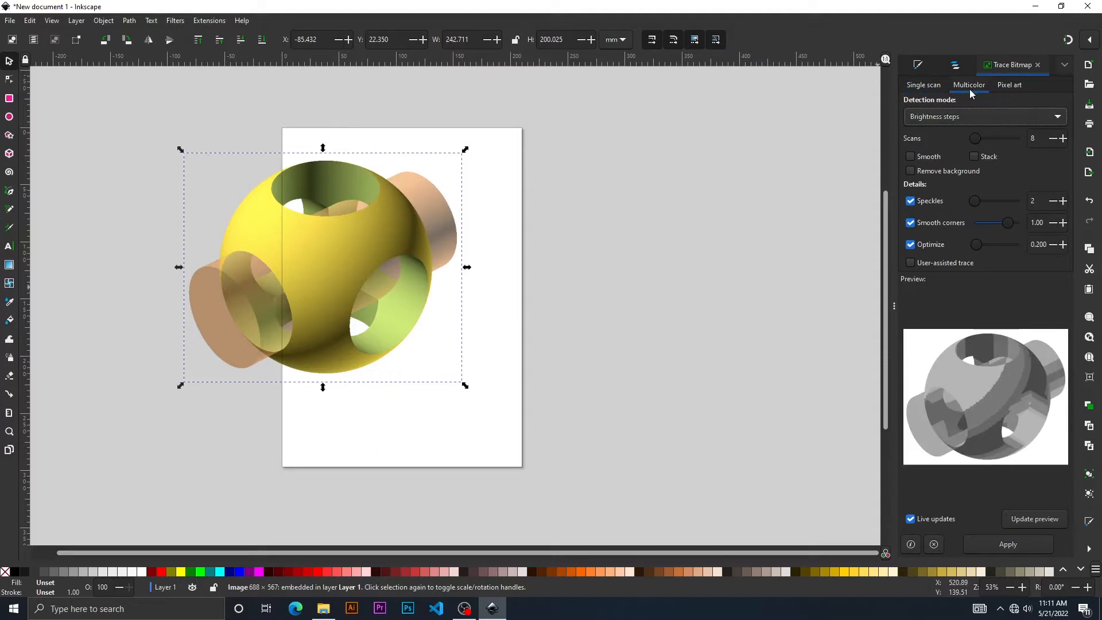
click(967, 120)
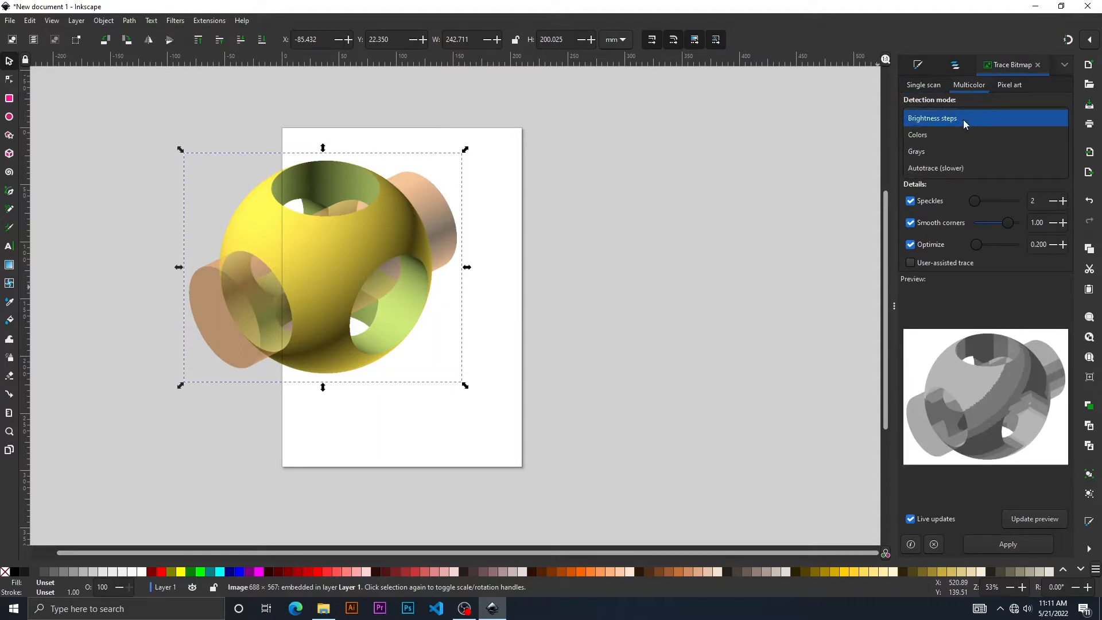
click(955, 168)
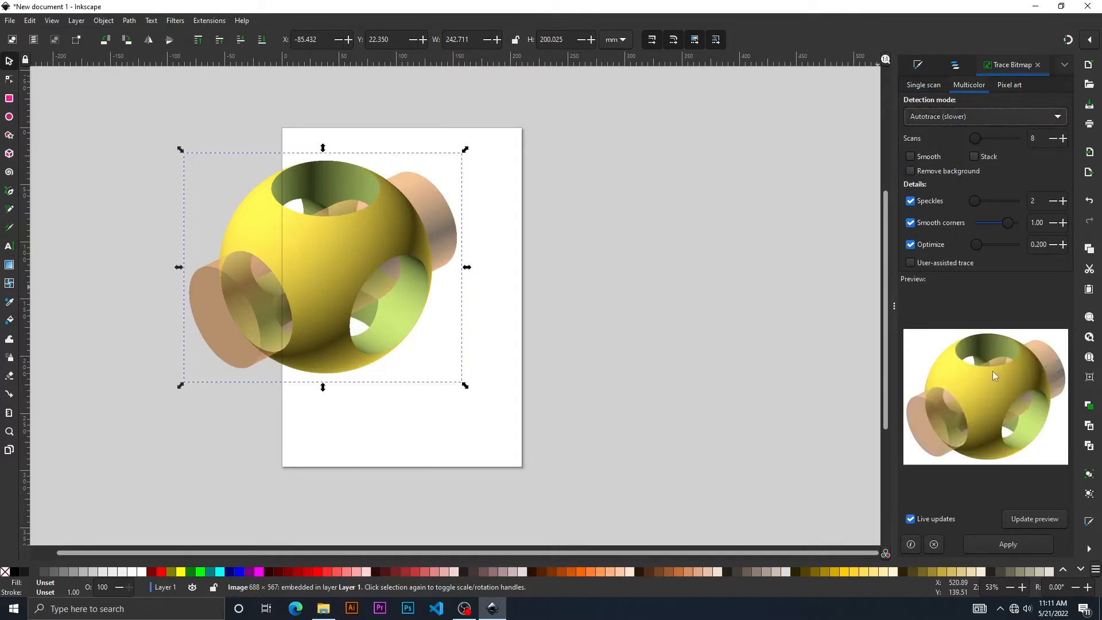
click(967, 118)
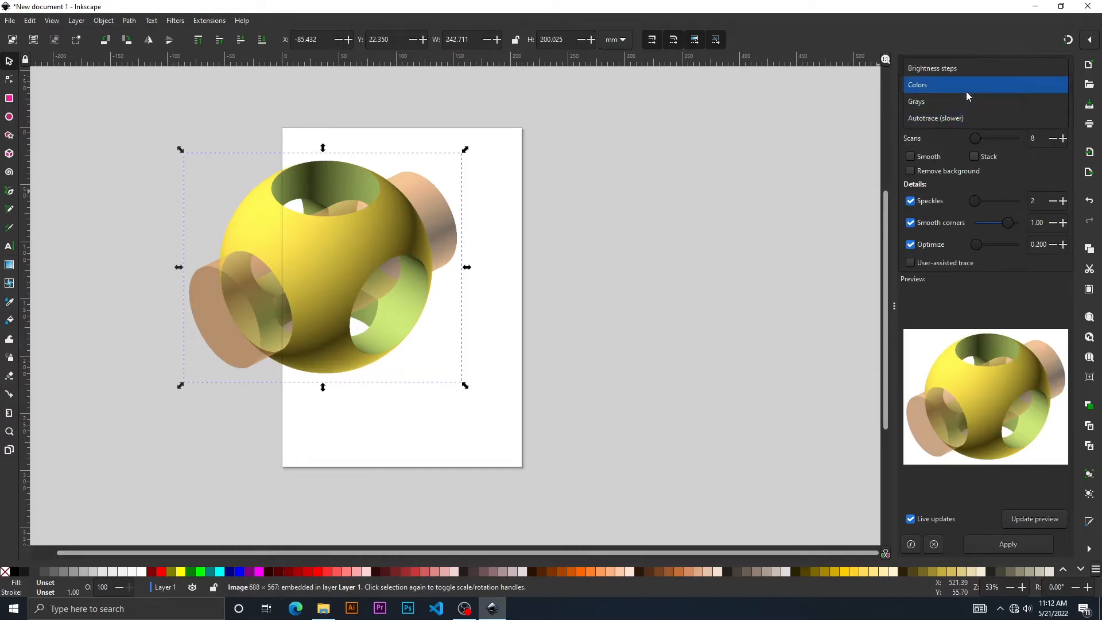
click(966, 90)
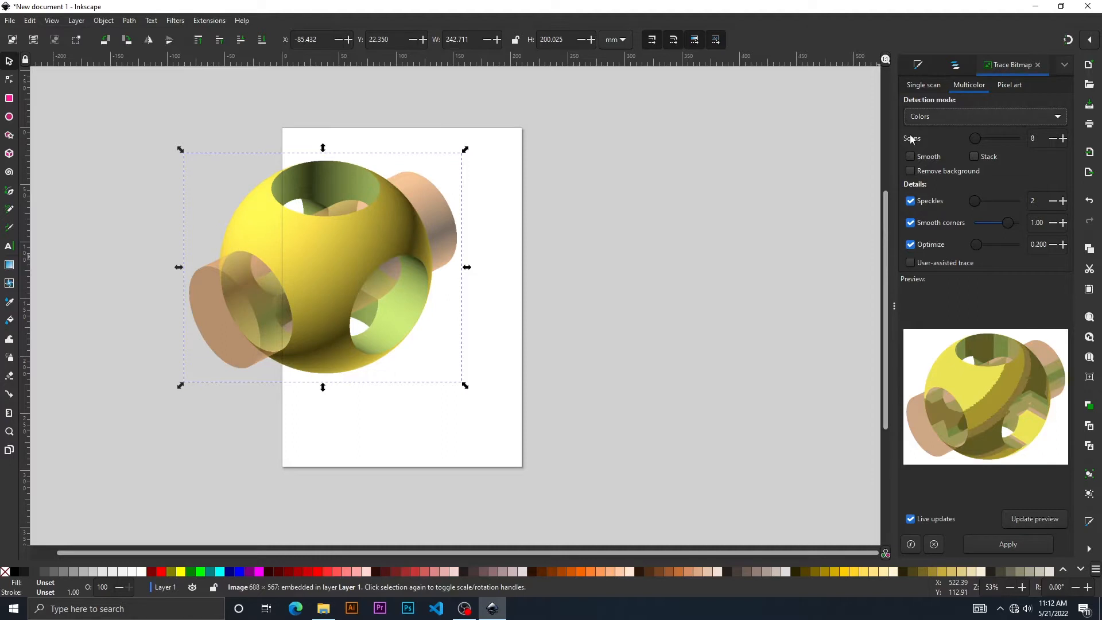
- Drop the multicolor scans to 2 and raise them gradually to 34 to compare the trace previews
click(973, 139)
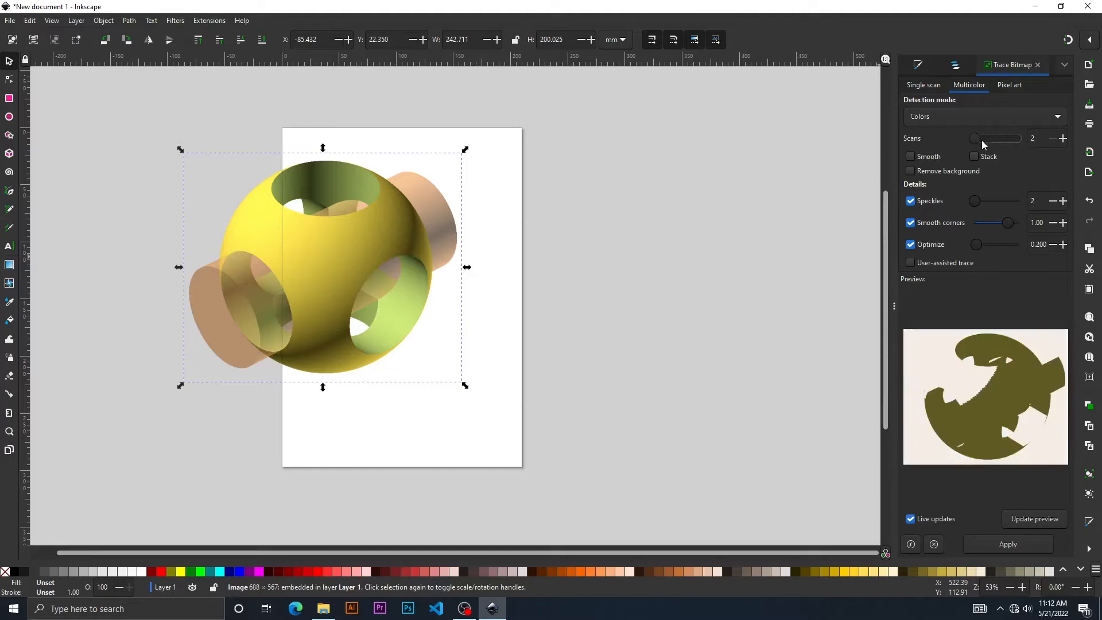
drag(982, 141, 983, 140)
click(1064, 141)
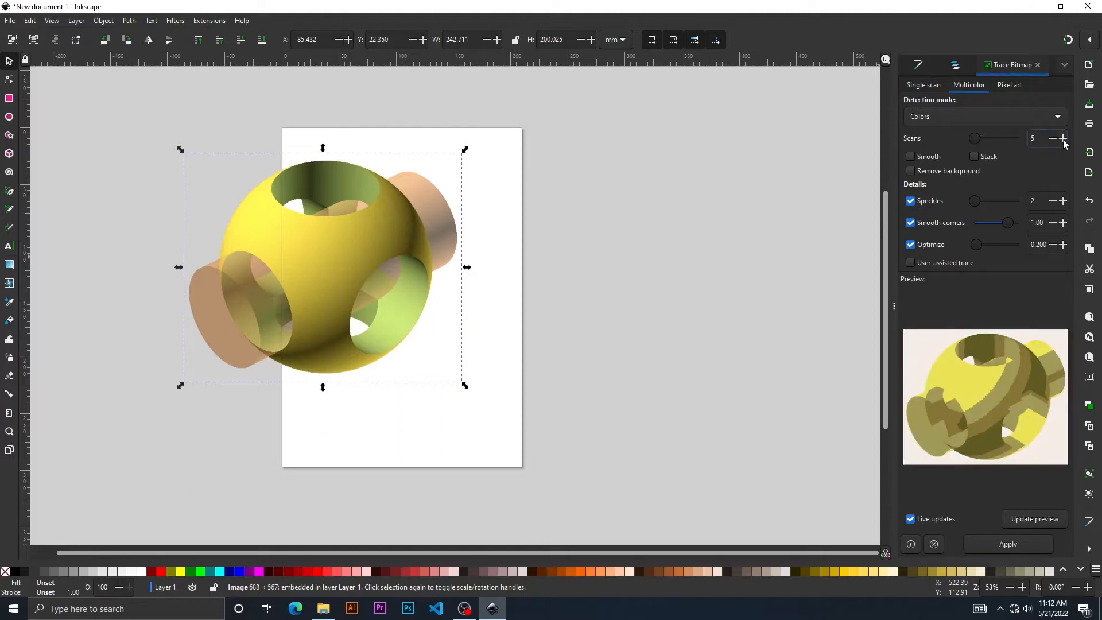
click(1064, 141)
click(1063, 141)
click(1064, 141)
click(1063, 141)
click(1063, 141)
click(1063, 141)
click(1063, 141)
click(1064, 141)
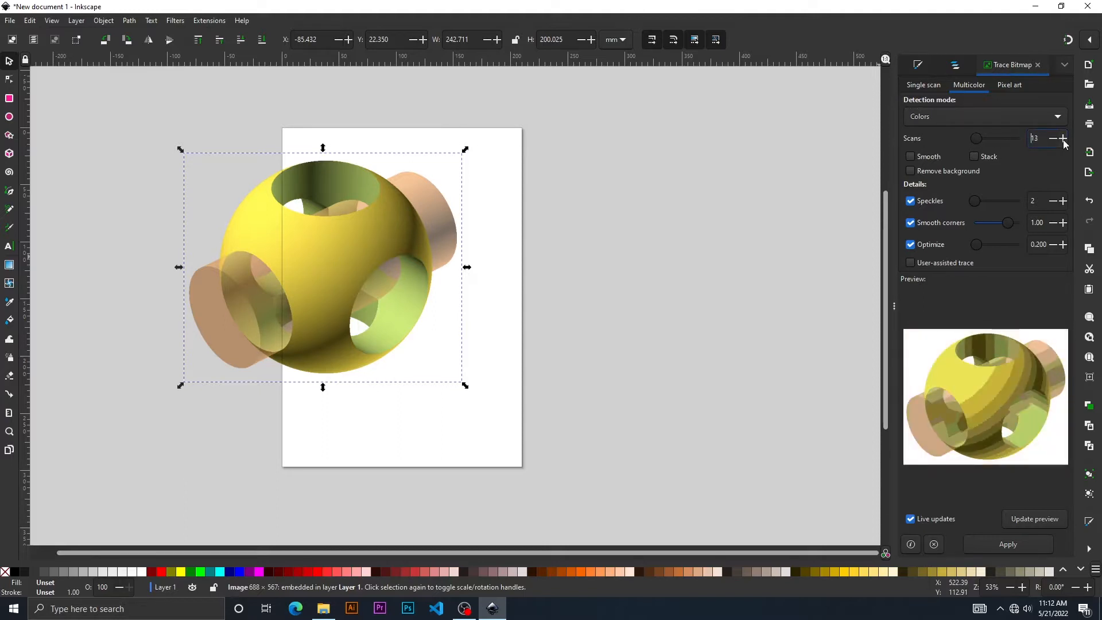
click(1063, 141)
click(1064, 141)
click(1064, 142)
click(1064, 142)
click(1063, 141)
click(1063, 141)
click(1064, 142)
click(1064, 141)
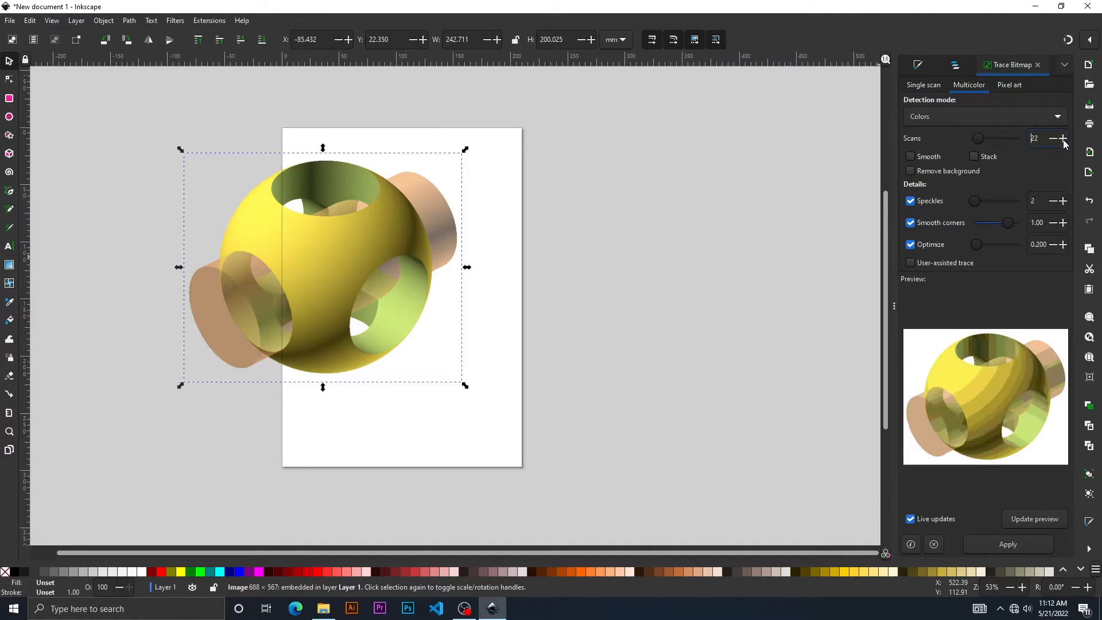
click(1064, 141)
click(1064, 141)
click(1064, 141)
click(1064, 141)
click(1063, 141)
click(1063, 142)
click(1063, 141)
click(1064, 141)
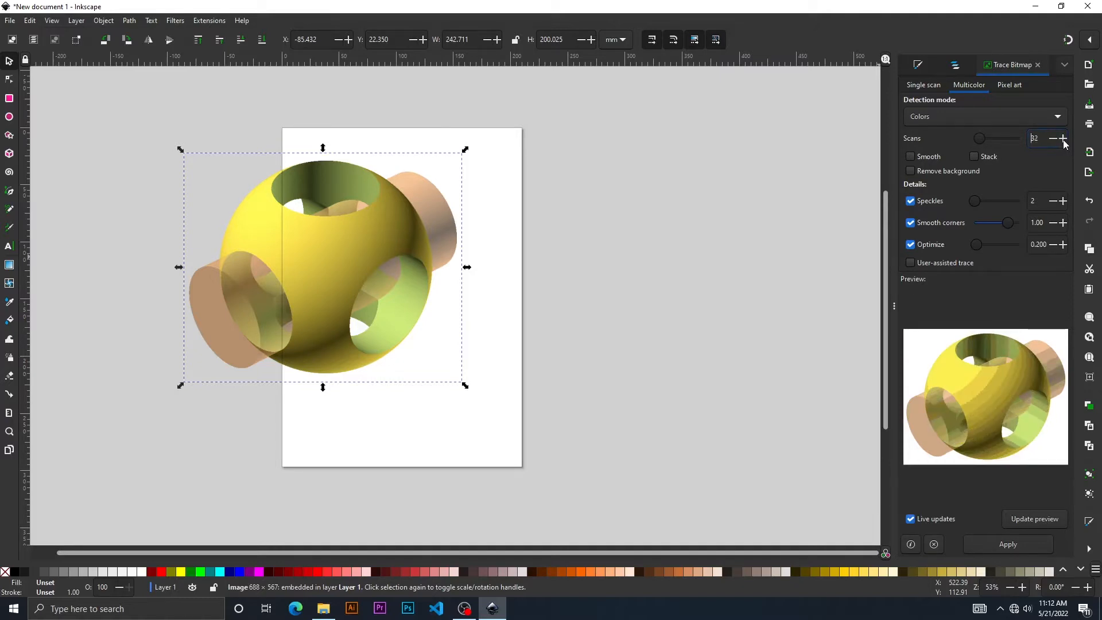
click(1063, 141)
click(1064, 141)
click(1063, 141)
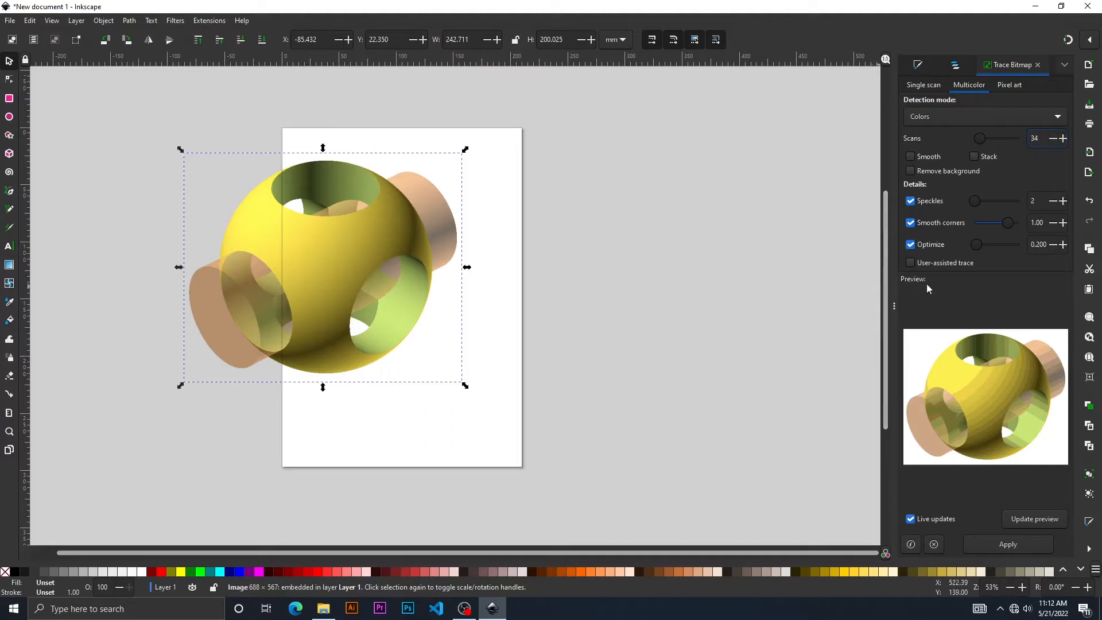
- Set the scans to 12 and apply the color trace to the logo with Remove background off
double_click(1043, 140)
text(12)
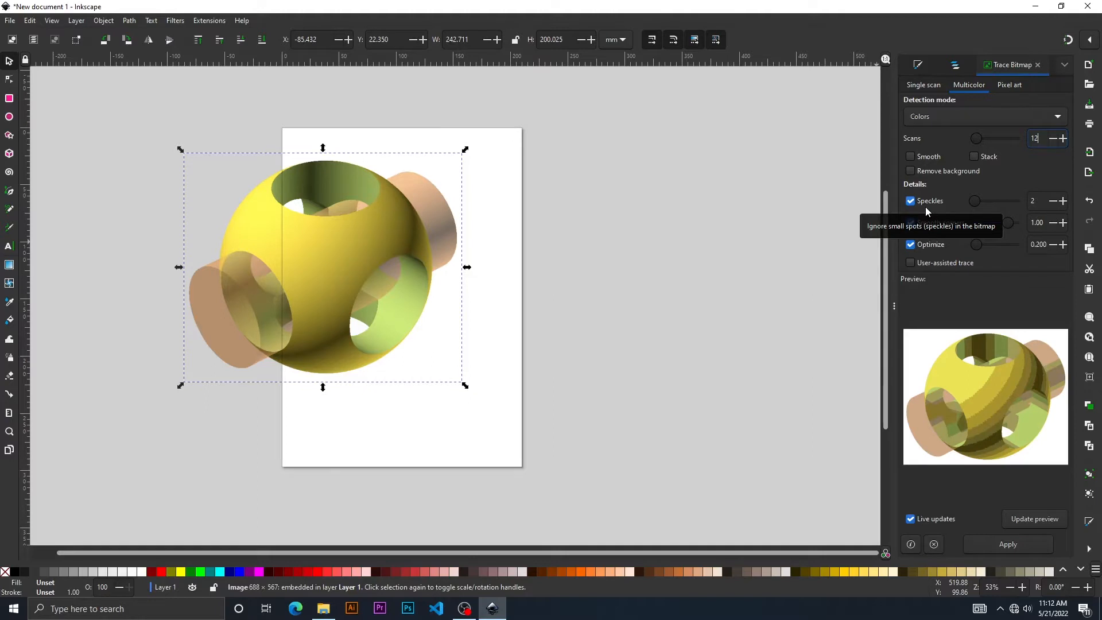
click(915, 175)
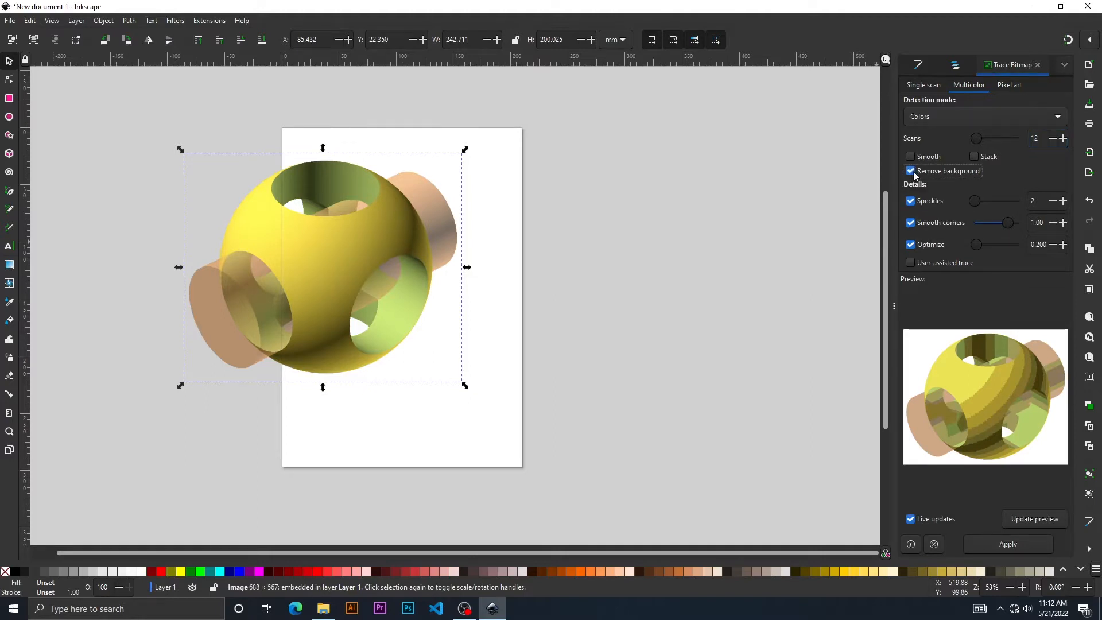
click(914, 172)
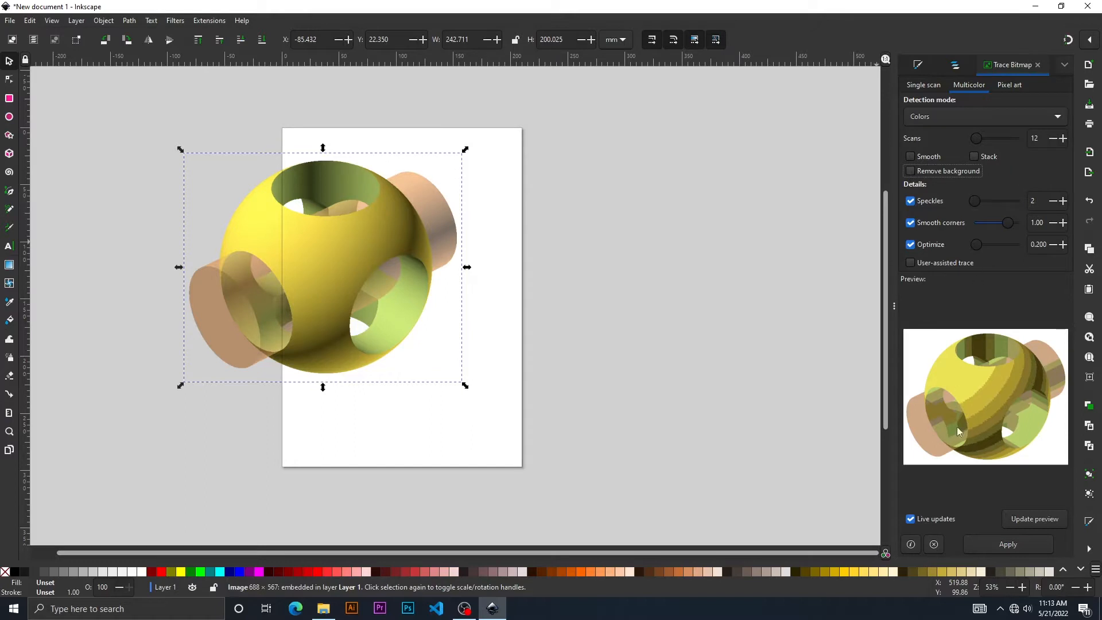
click(1008, 546)
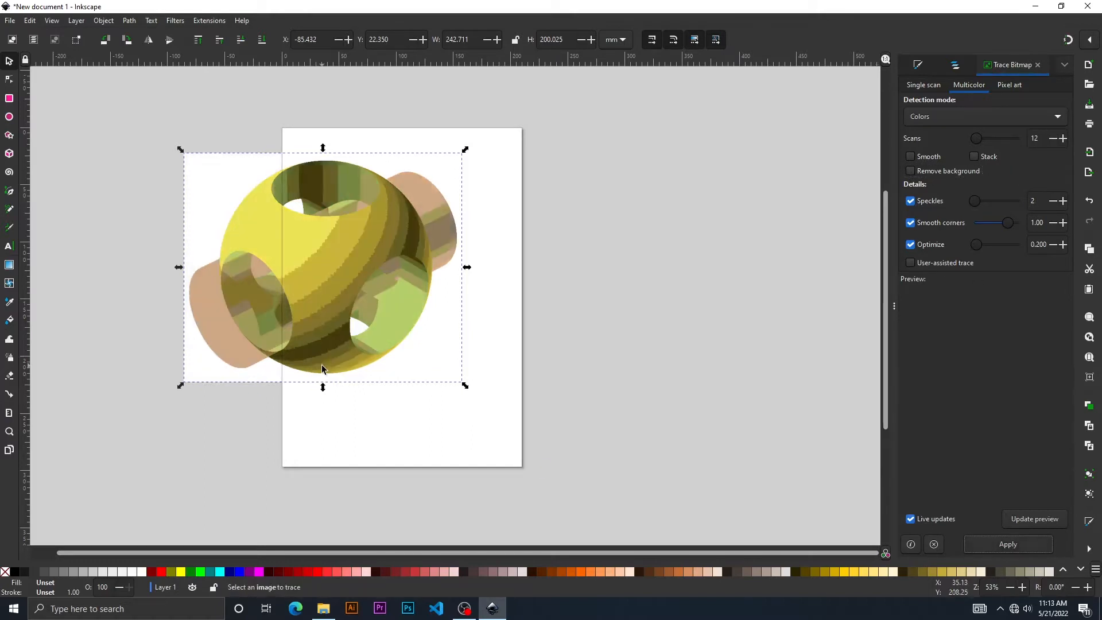
- Move the traced group off the original image to beside the page, at about X 214 mm, Y 13 mm, undoing earlier placements
mouse_move(338, 253)
mouse_down()
mouse_move(651, 277)
mouse_move(660, 253)
mouse_up()
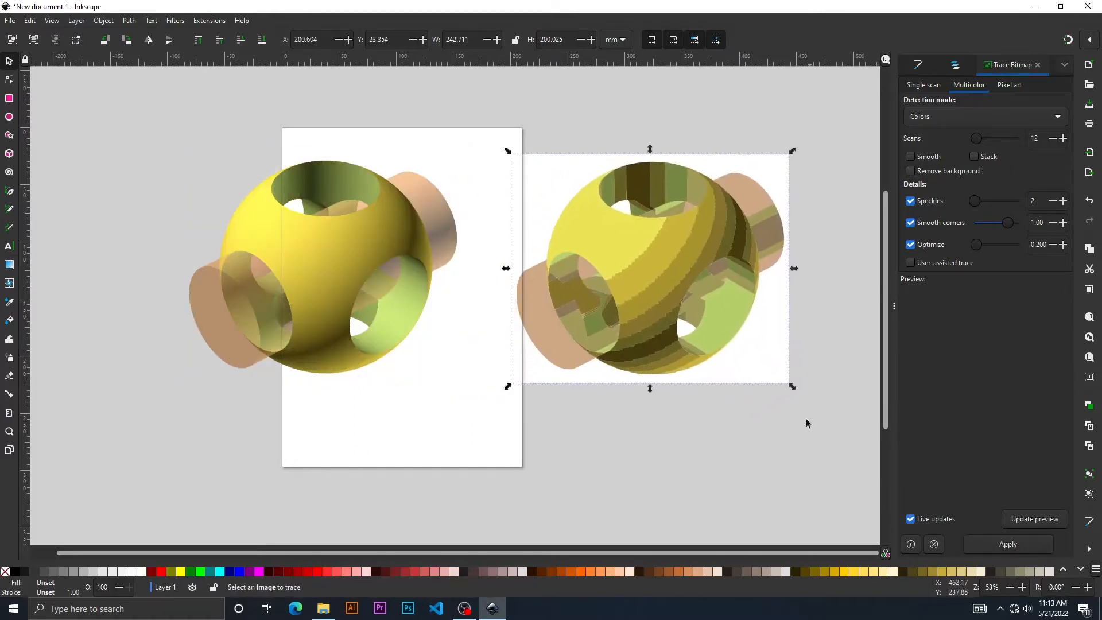
drag(637, 296, 691, 284)
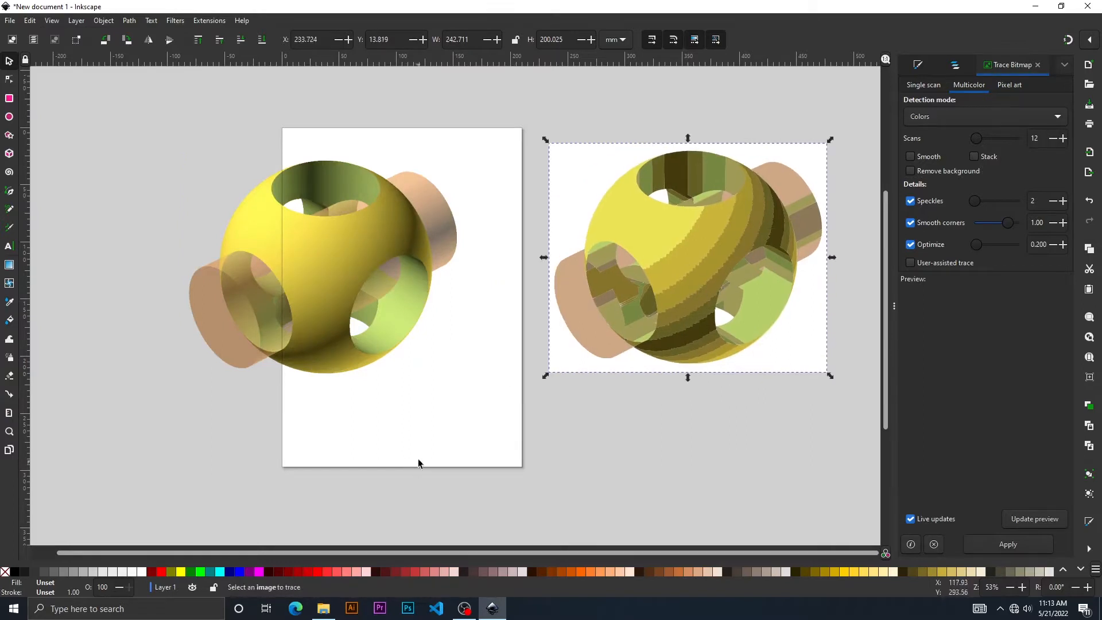
key(ctrl+z)
key(ctrl+z)
key(ctrl+z)
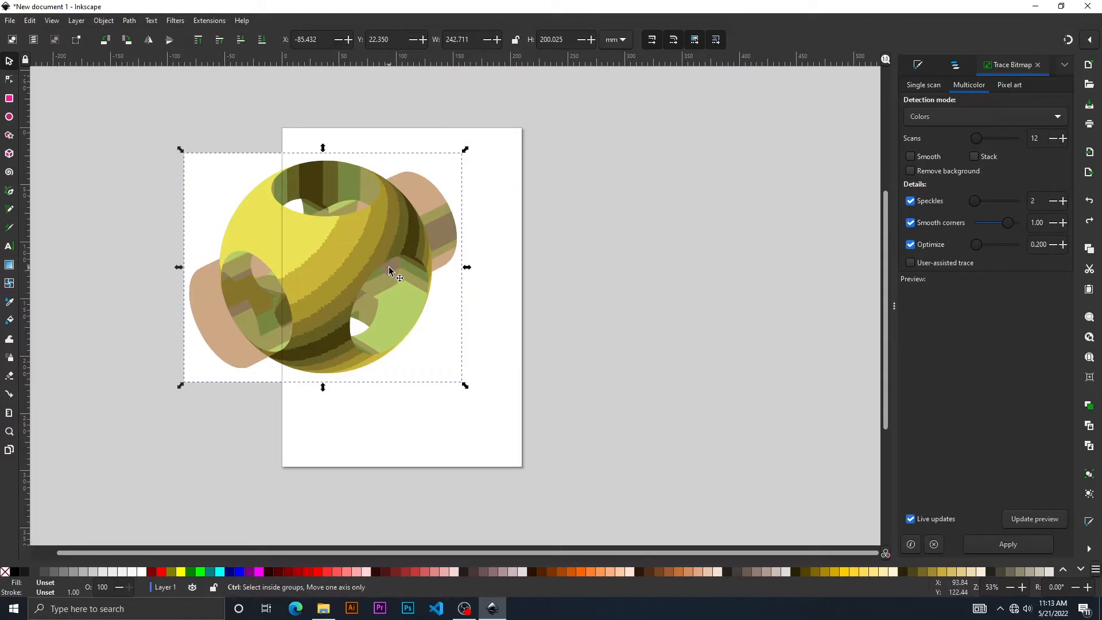
mouse_move(395, 230)
mouse_down()
mouse_move(487, 246)
mouse_move(735, 227)
mouse_up()
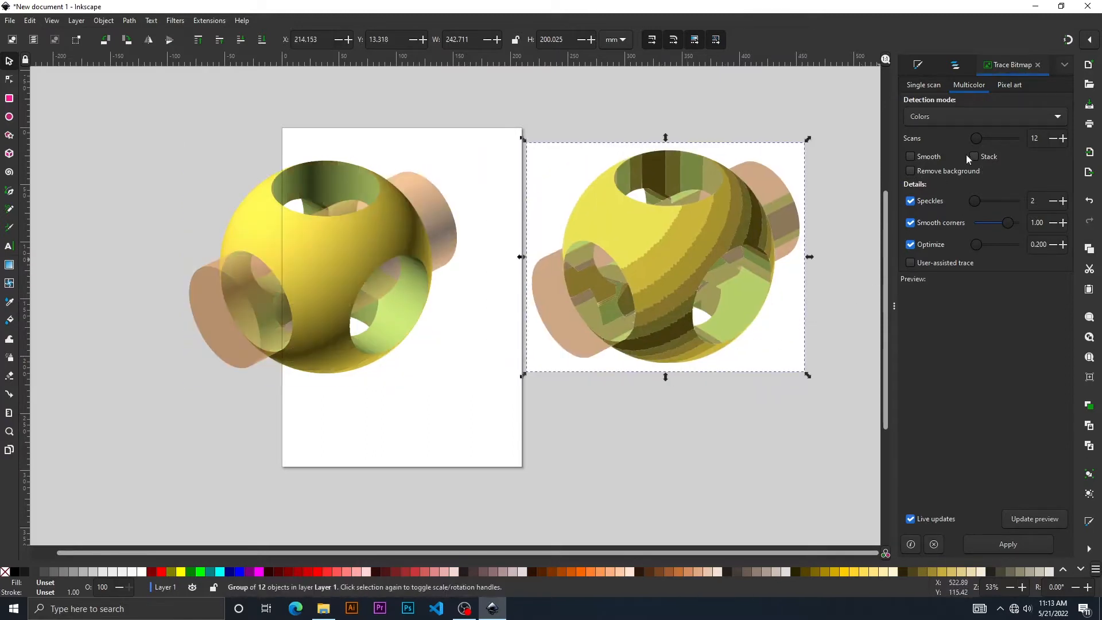
- Enable Remove background, delete the first color trace, and trace the original image again with 12 scans
click(911, 171)
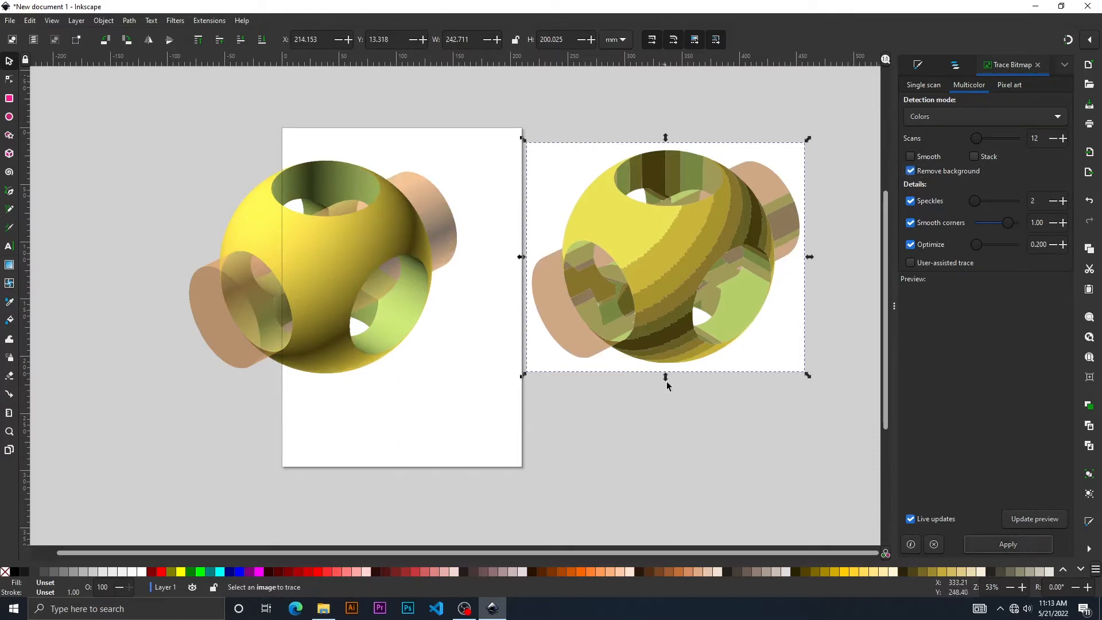
mouse_move(689, 242)
mouse_down()
mouse_move(648, 345)
mouse_move(693, 234)
mouse_up()
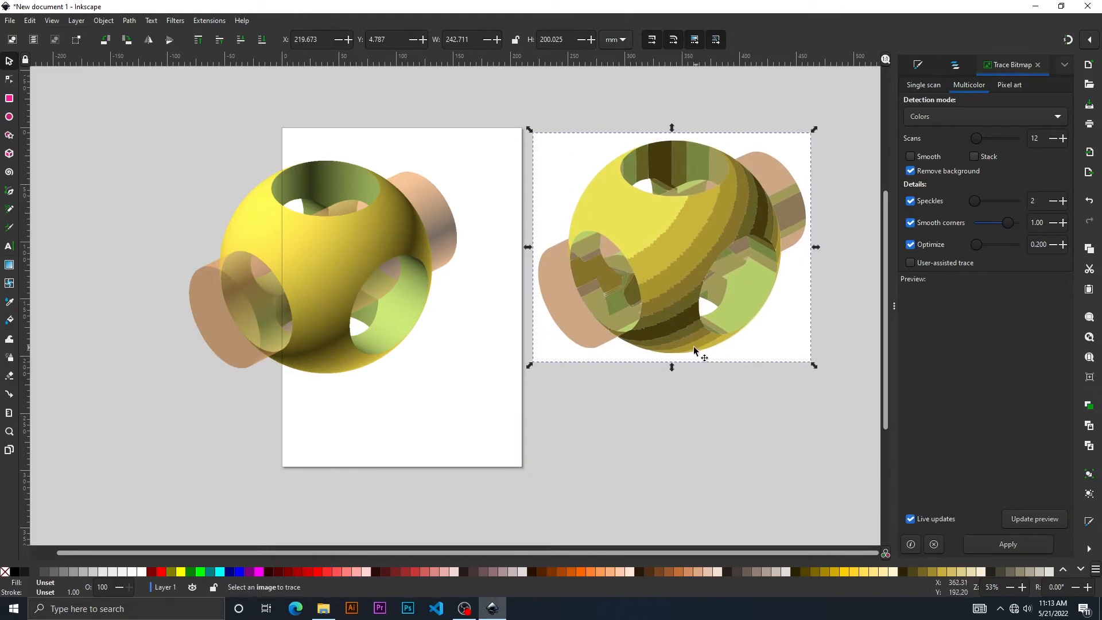
key(Delete)
click(320, 244)
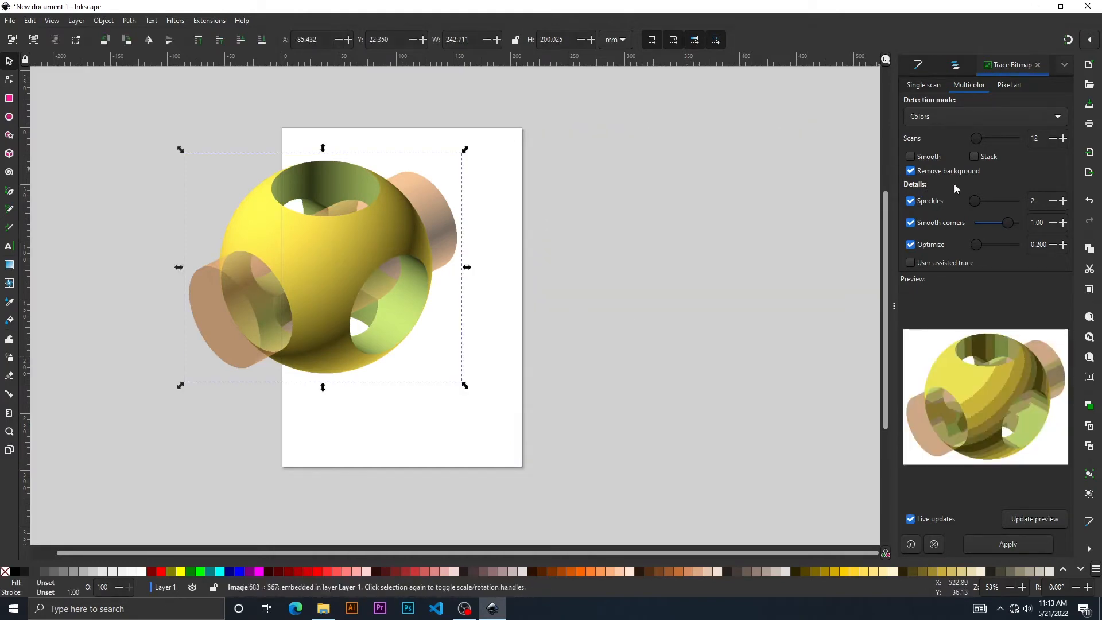
click(1002, 547)
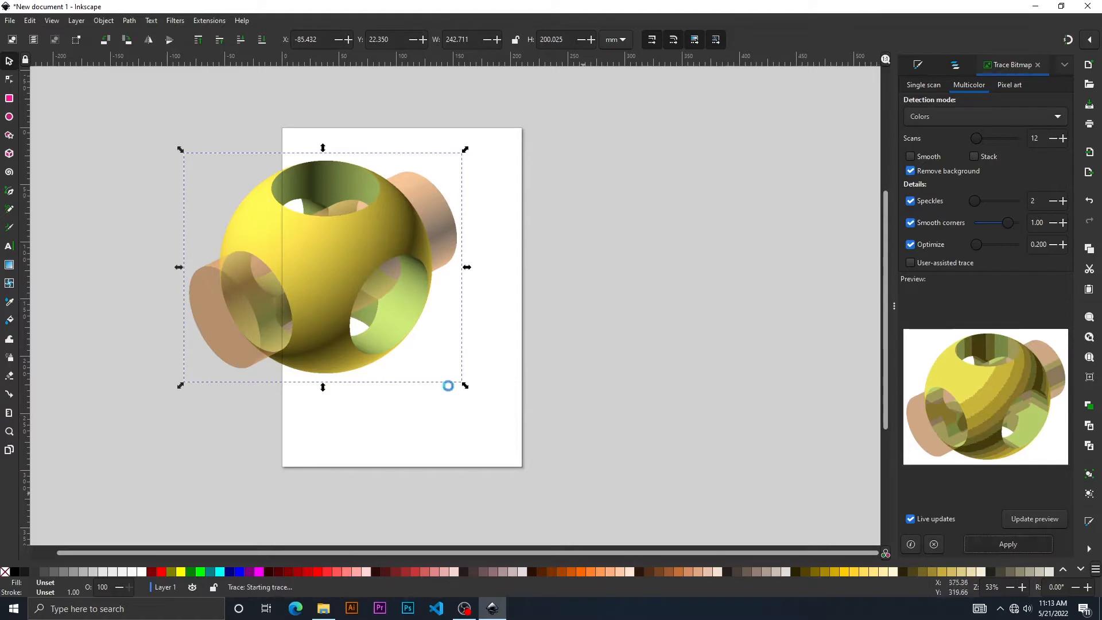
- Move the background-free trace beside the original, disable Remove background, and delete that trace
drag(425, 258, 747, 236)
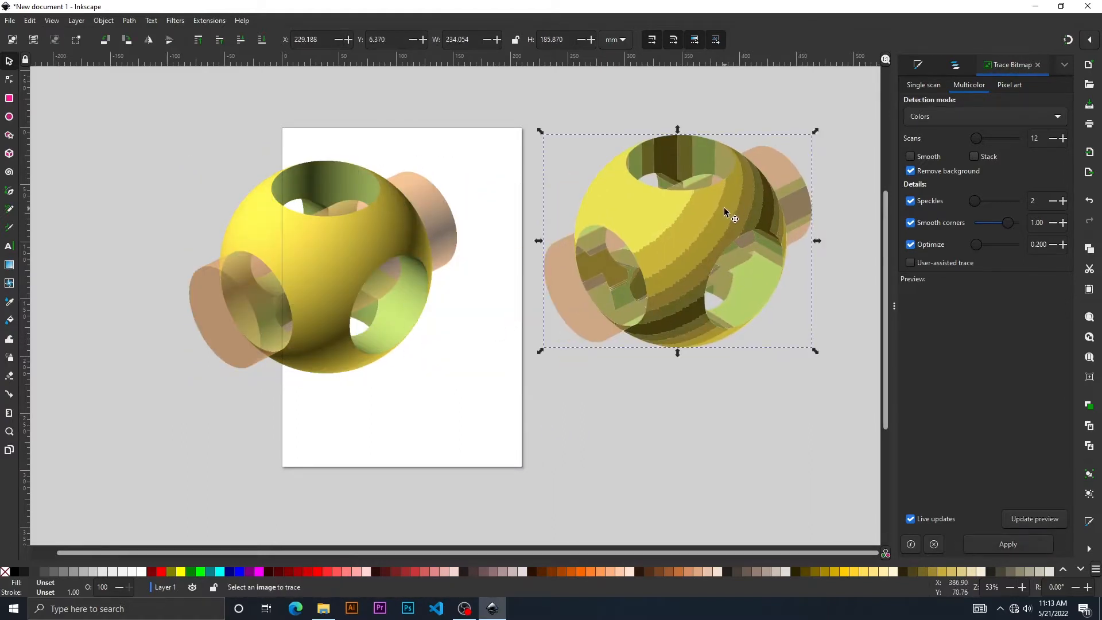
drag(702, 209, 693, 193)
click(910, 171)
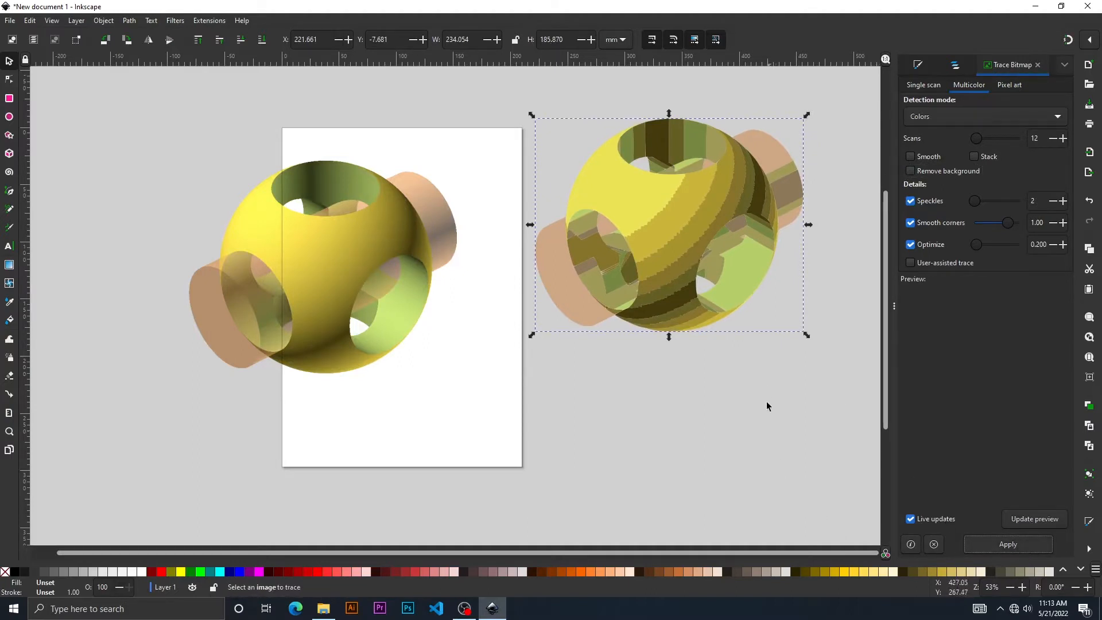
mouse_move(705, 233)
mouse_down()
mouse_move(476, 246)
mouse_move(728, 249)
mouse_move(673, 371)
mouse_move(639, 293)
mouse_move(439, 296)
mouse_move(645, 263)
mouse_move(654, 302)
mouse_up()
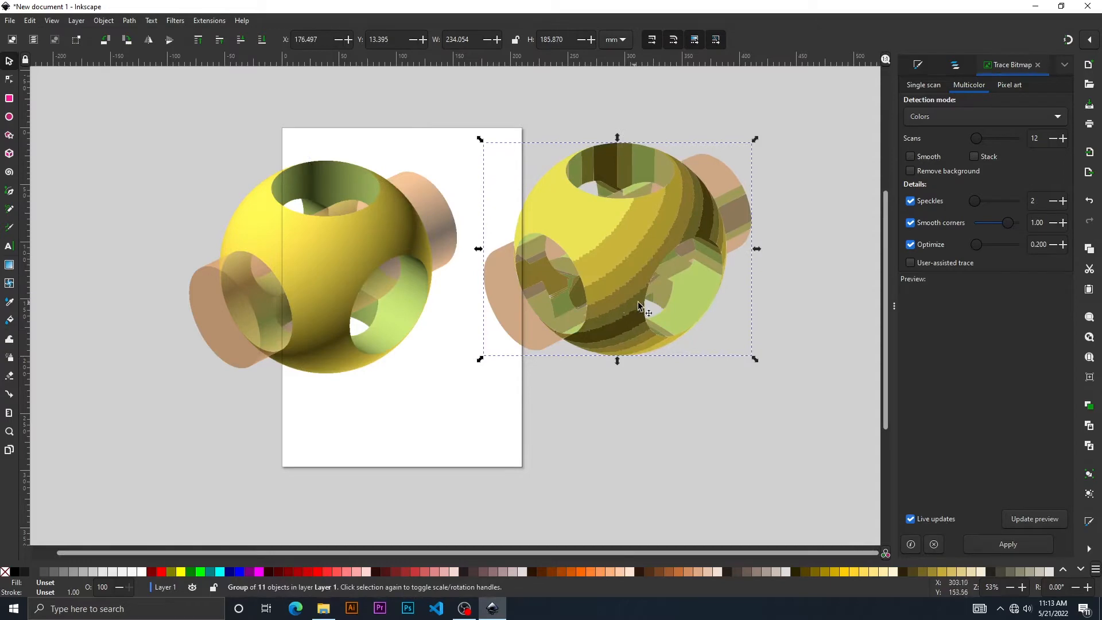
key(Delete)
- Move the original logo image over the page, to about X -11 mm, Y 34 mm, and close Trace Bitmap
mouse_move(345, 211)
mouse_down()
mouse_move(444, 253)
mouse_move(402, 216)
mouse_up()
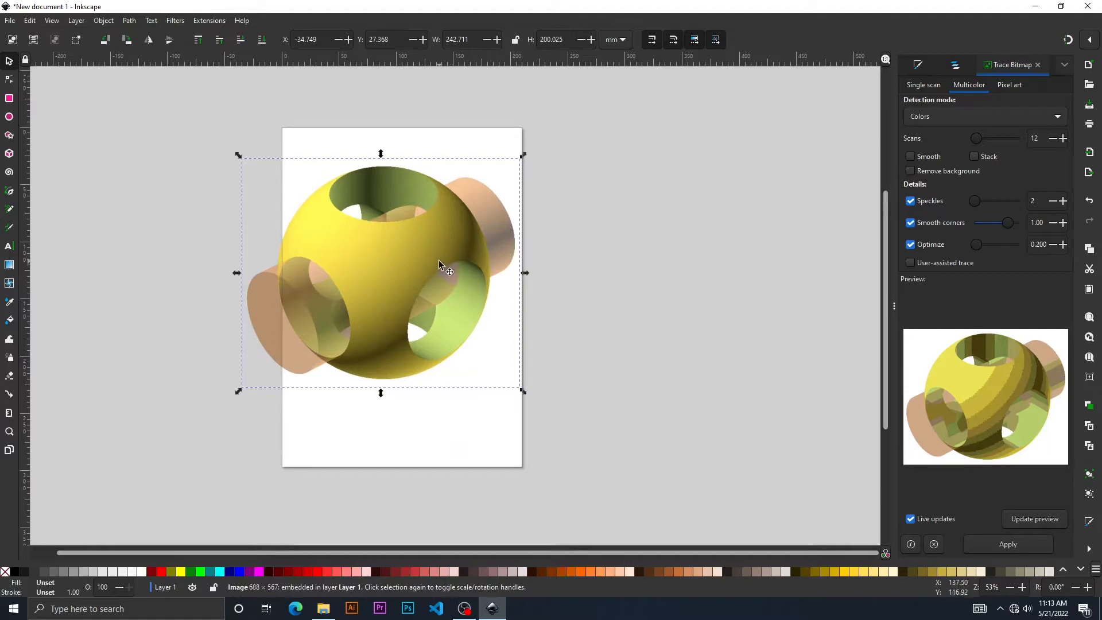
drag(368, 273, 396, 281)
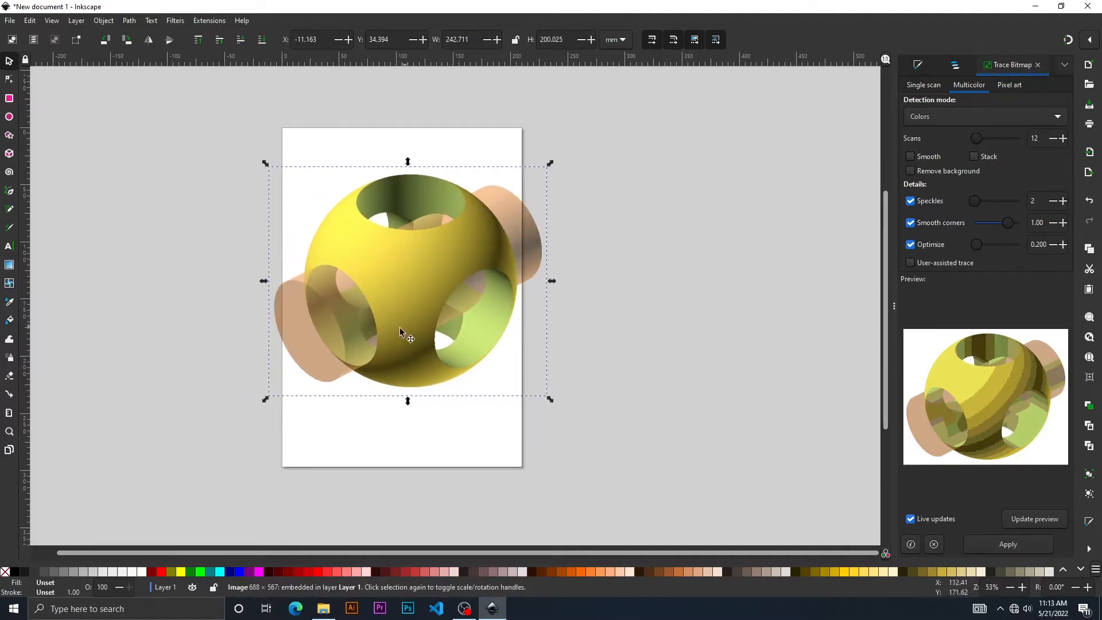
click(1038, 64)
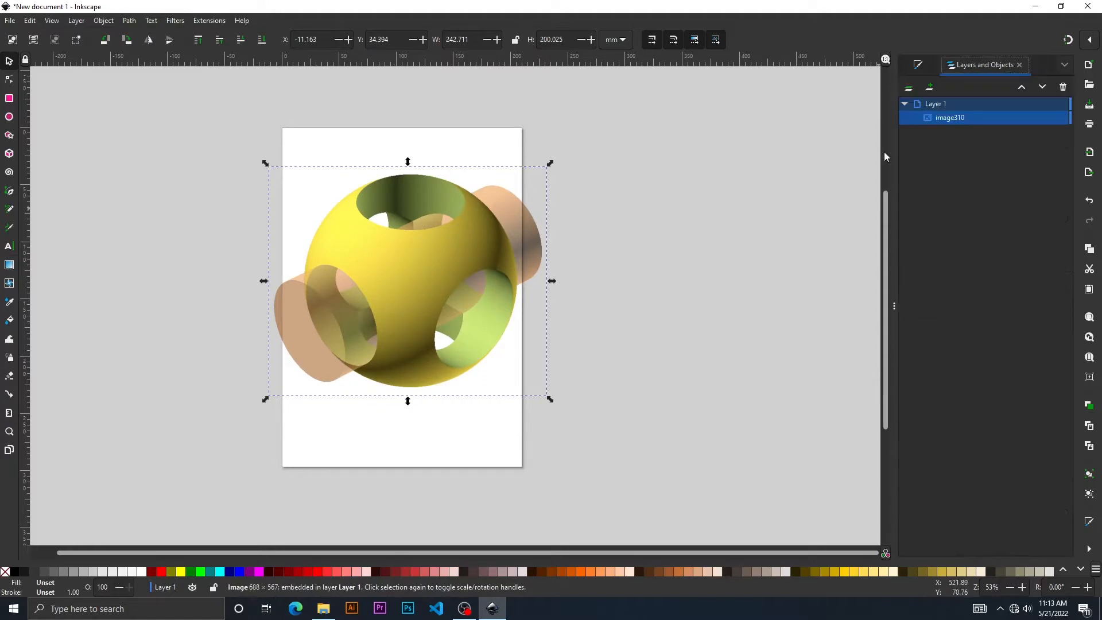
- Rename the layer holding the logo image as Ref
double_click(936, 104)
text(Ref)
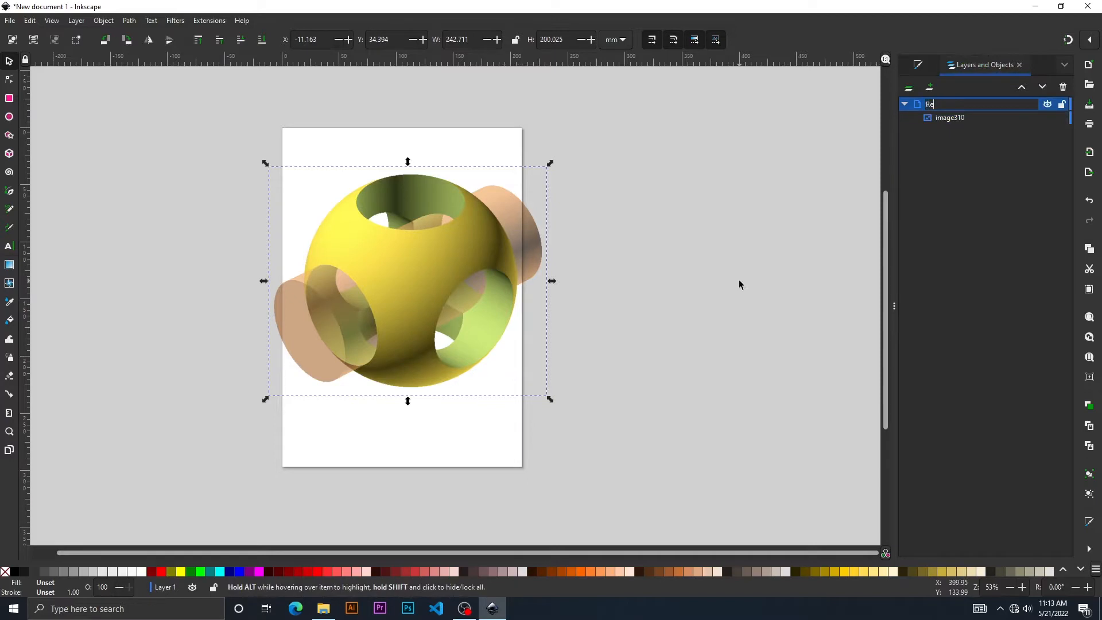
key(Return)
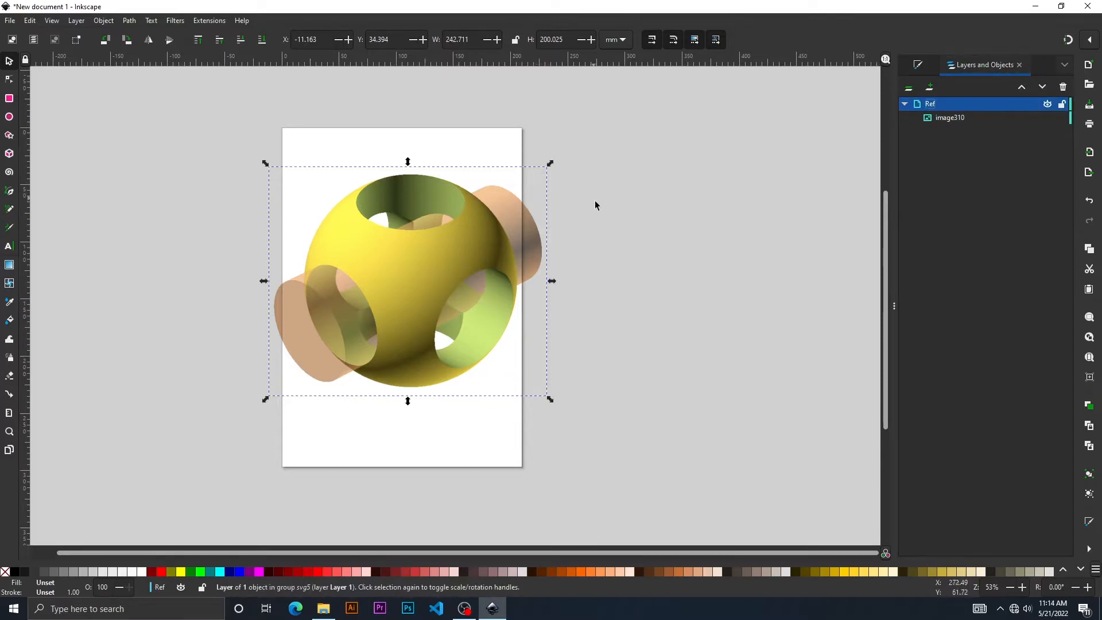
- Add a new layer named Art above the Ref layer
ctrl+scroll(396, 245, up, 2)
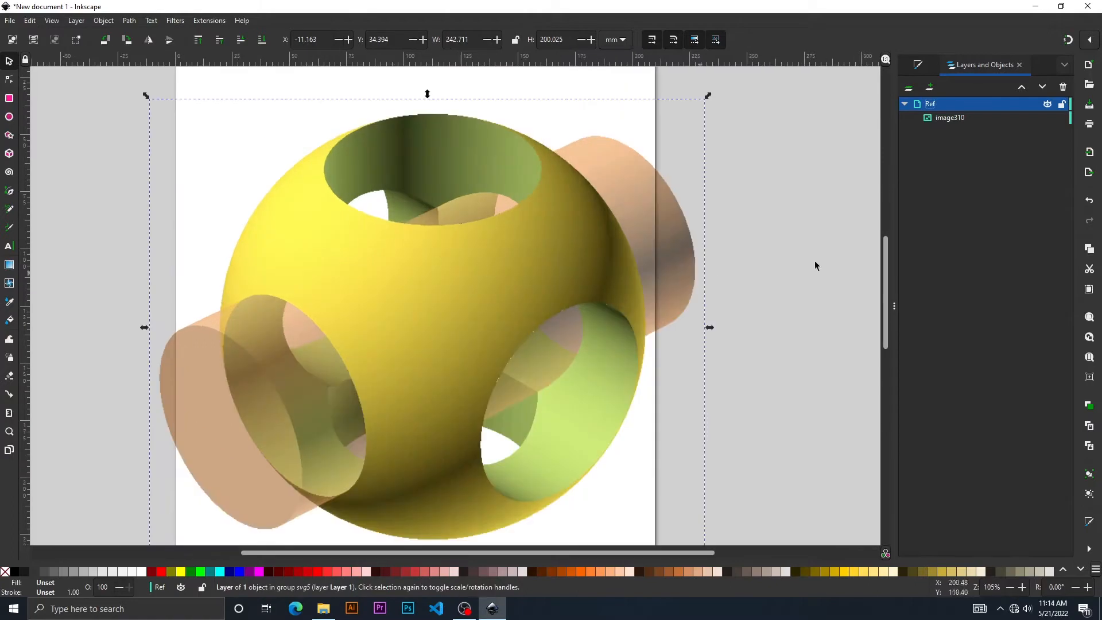
click(930, 88)
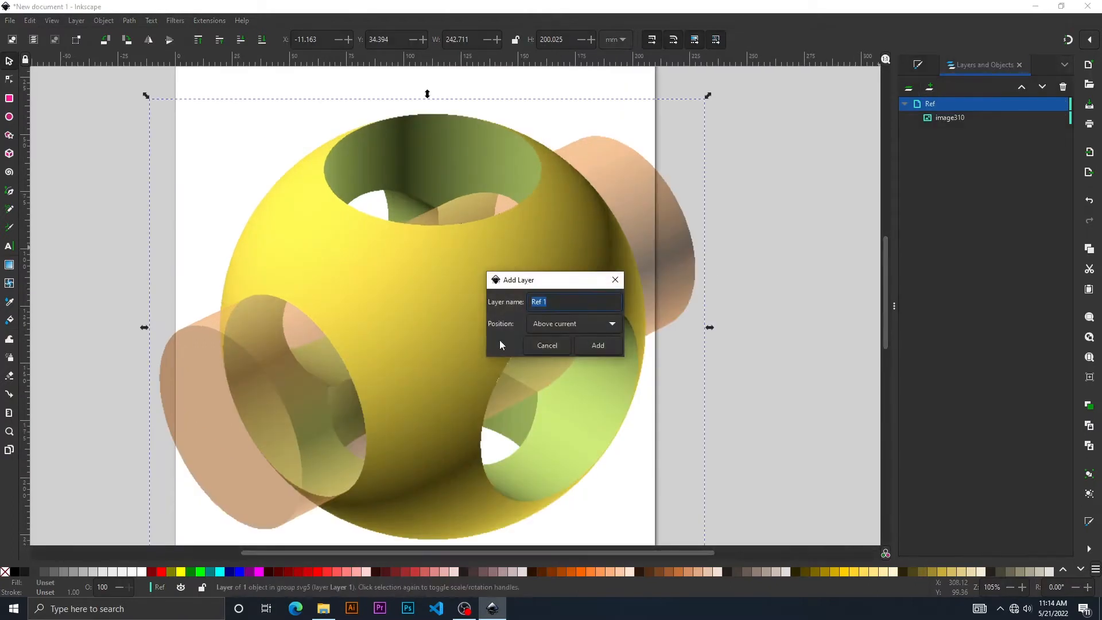
text(Art)
click(595, 347)
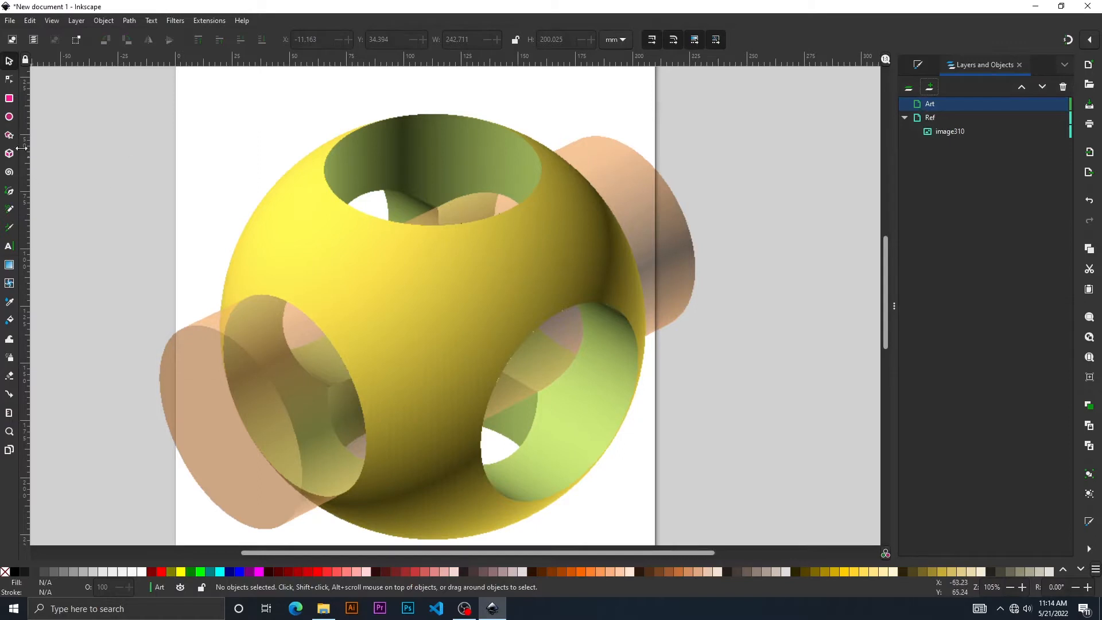
- Draw a rectangle about 51 by 48 mm on the Art layer, beside the logo's upper-left side
click(12, 118)
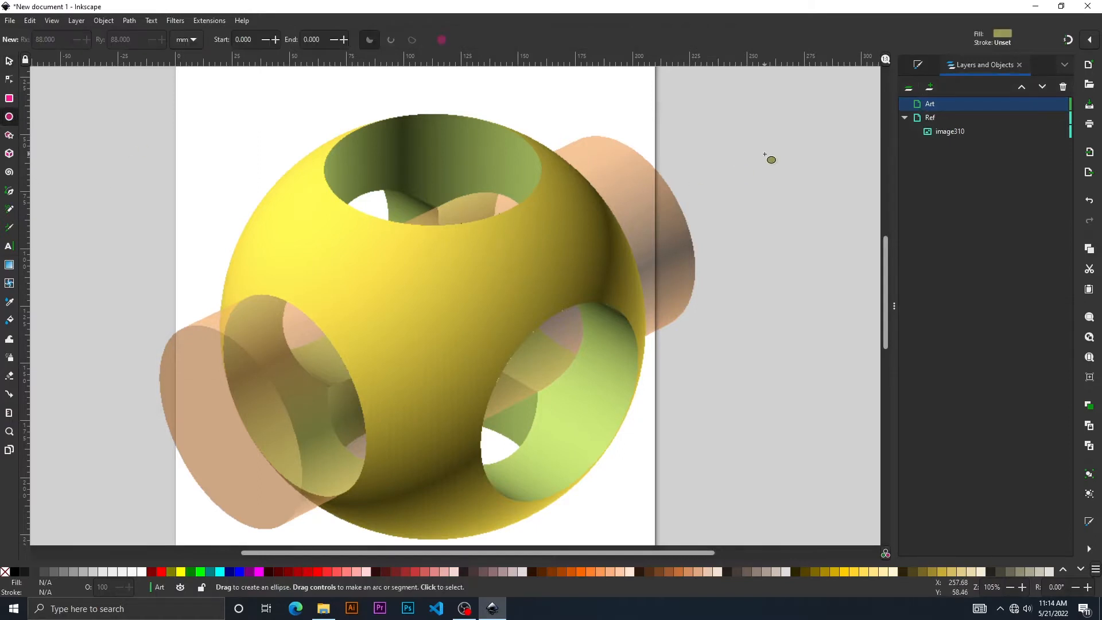
click(918, 65)
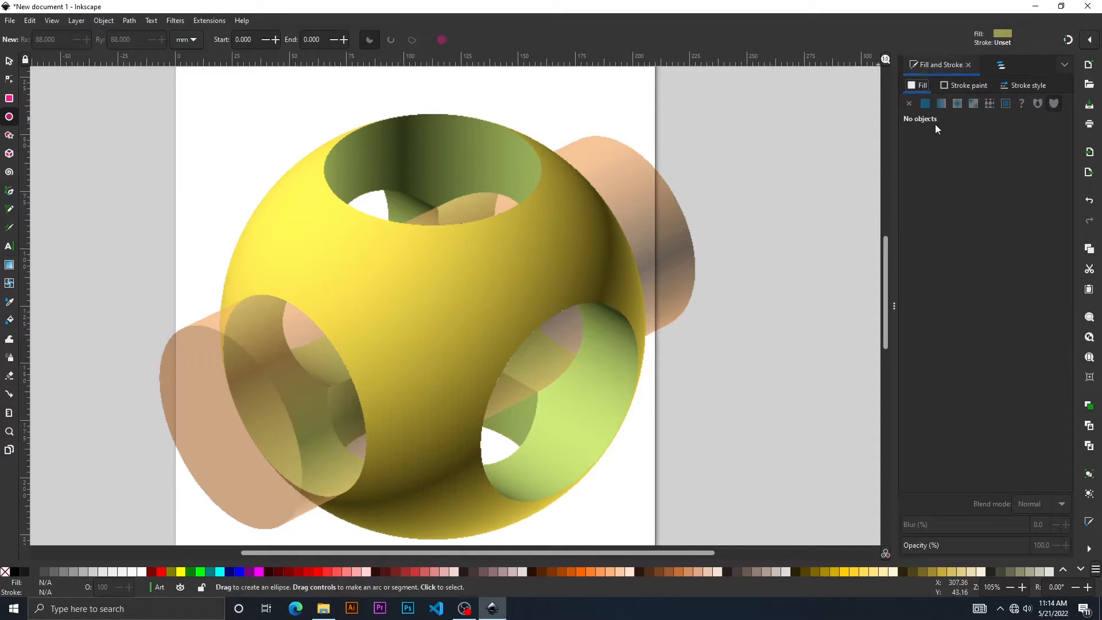
click(10, 100)
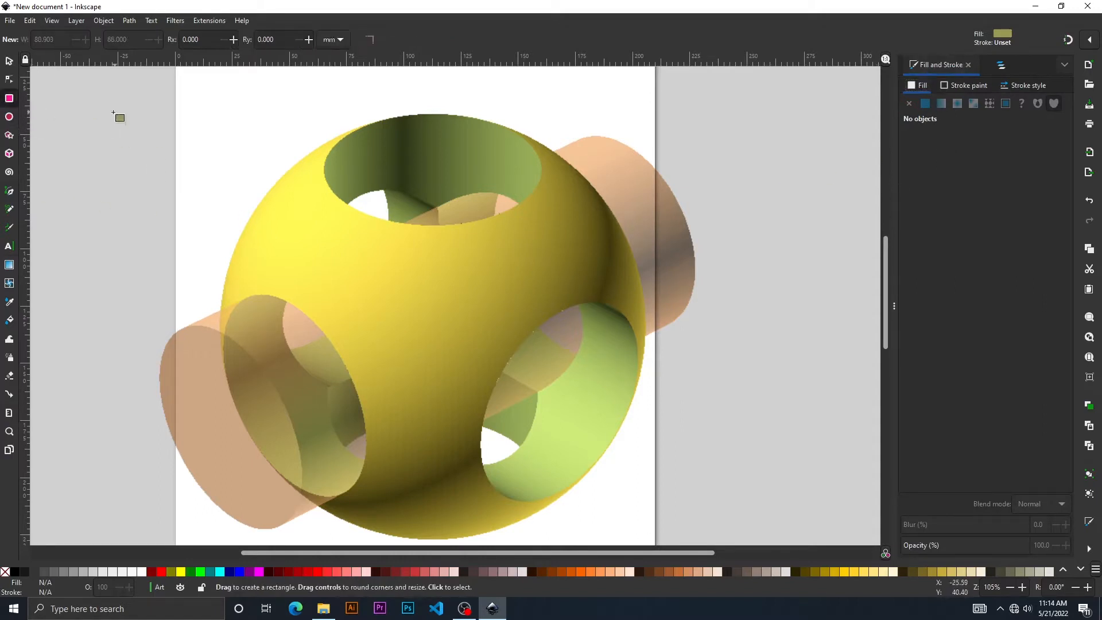
drag(90, 113, 207, 224)
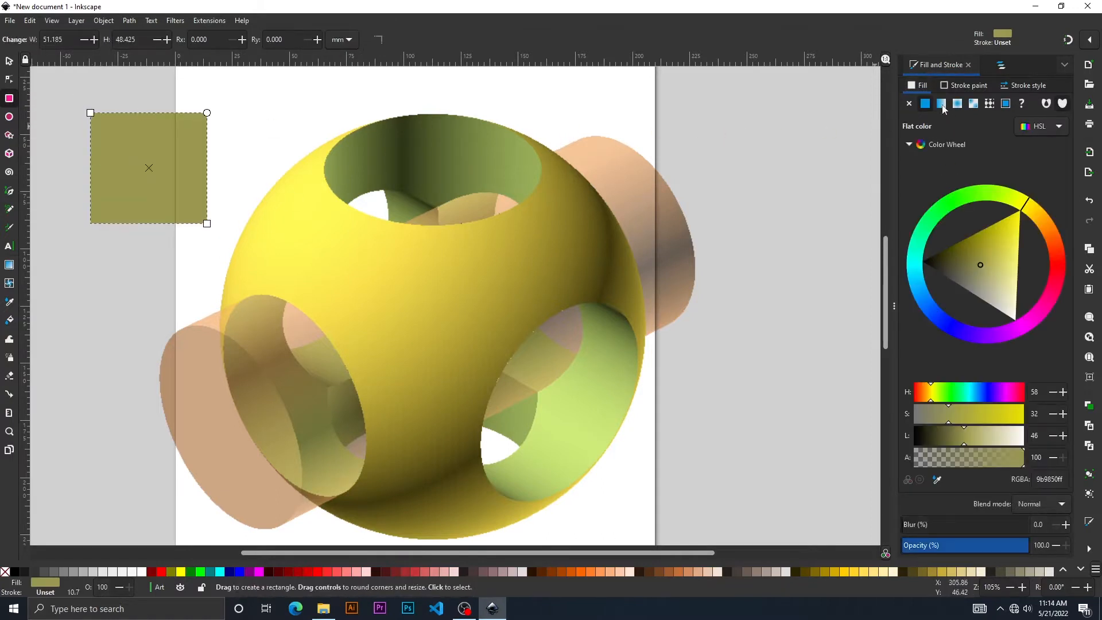
- Change the rectangle's flat fill to green by setting its hue to 95
click(909, 147)
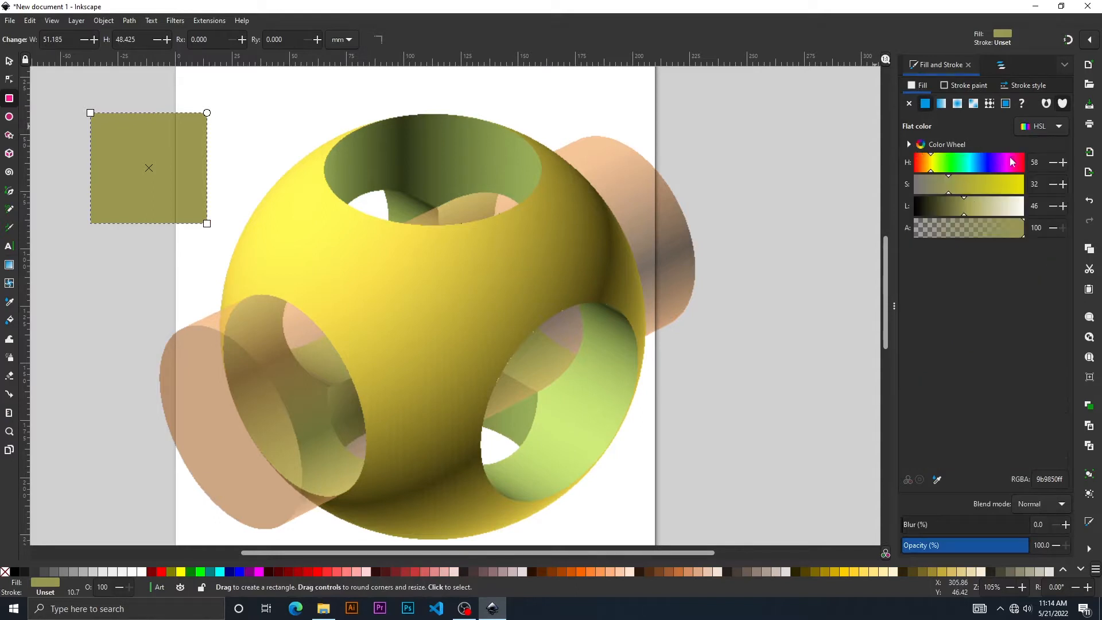
click(944, 165)
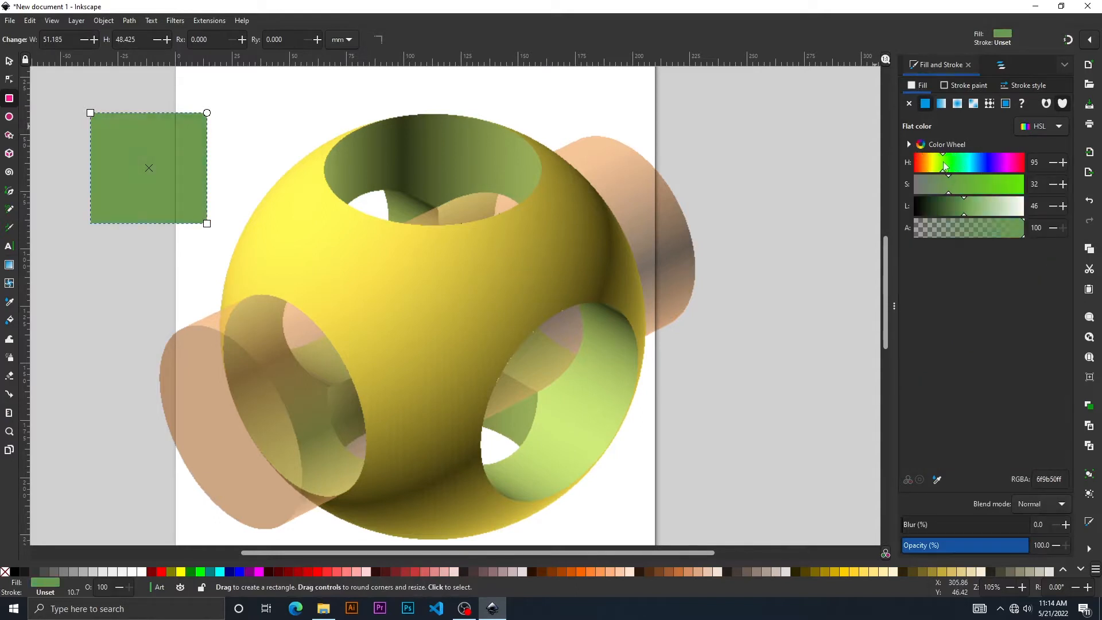
click(909, 145)
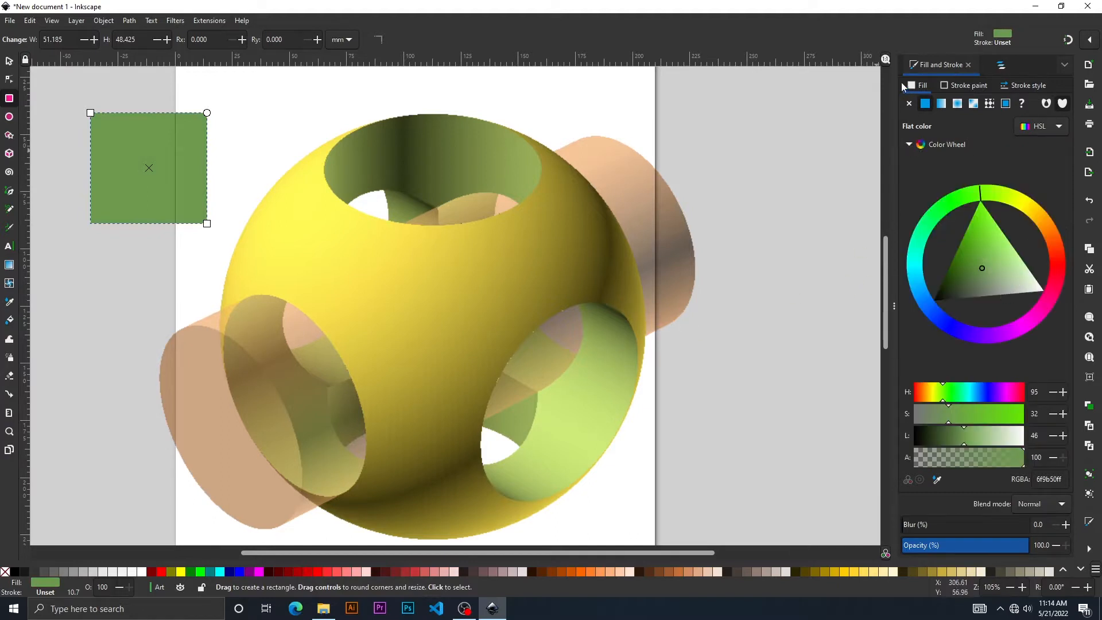
- Give the rectangle a flat black stroke, view its stroke style options, and remove the stroke paint
click(974, 86)
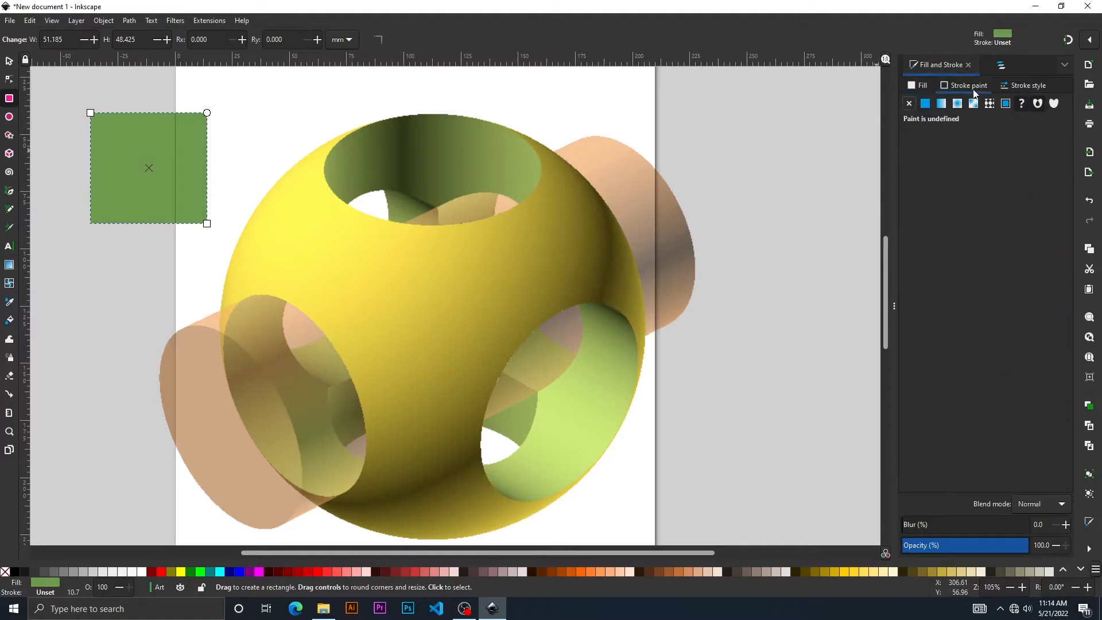
click(926, 104)
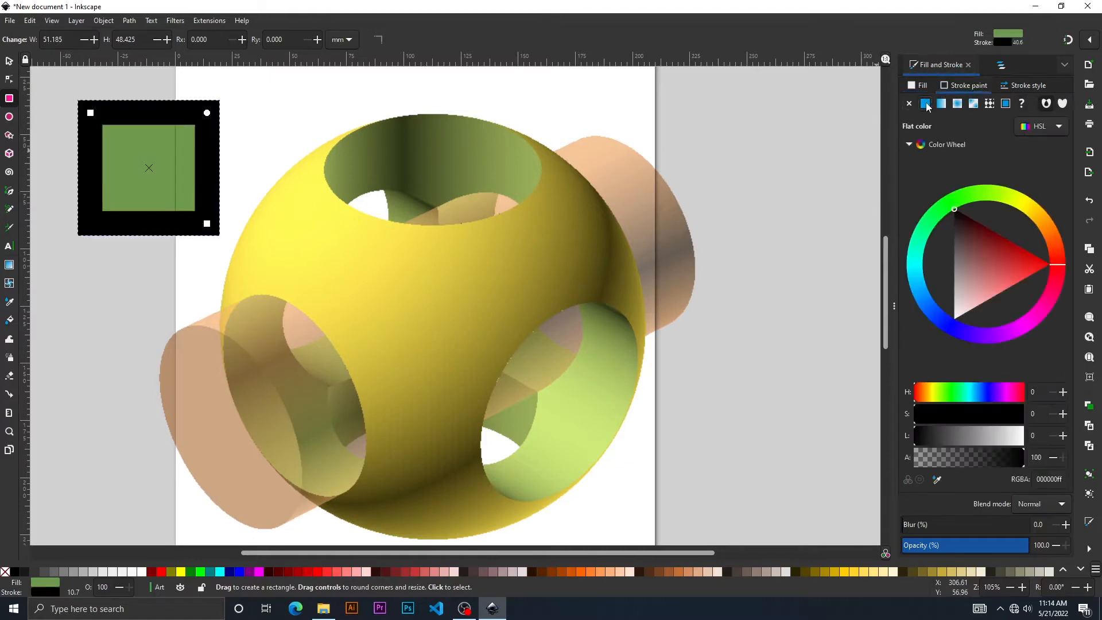
click(1015, 85)
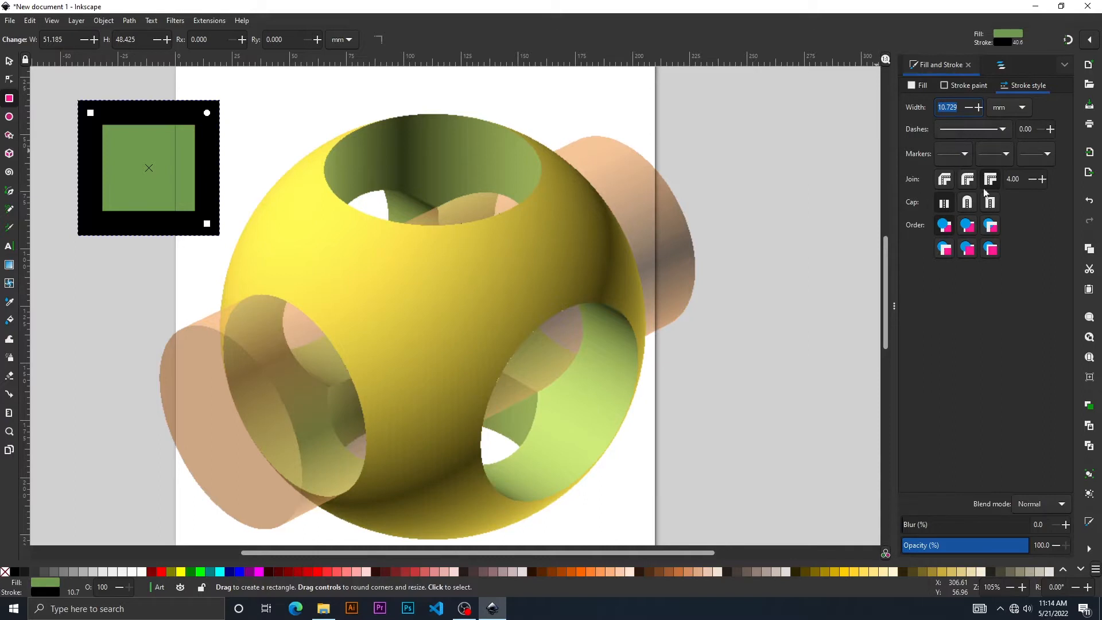
click(966, 85)
click(909, 104)
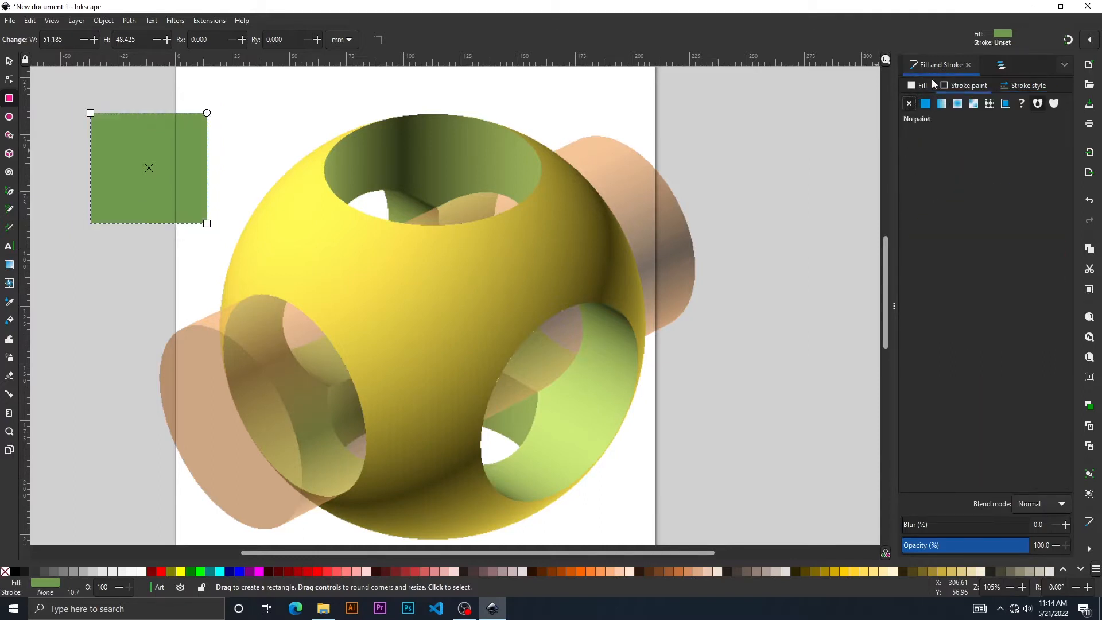
- Remove the rectangle's fill and give it a flat bright green stroke, RGBA 0fff00ff
click(921, 86)
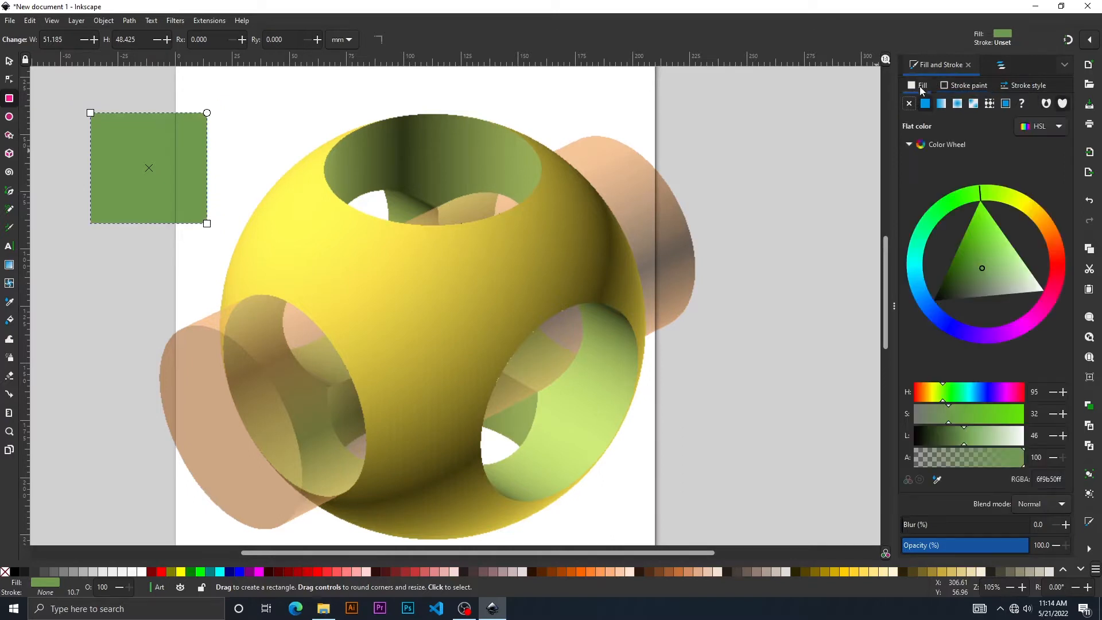
click(908, 106)
click(966, 85)
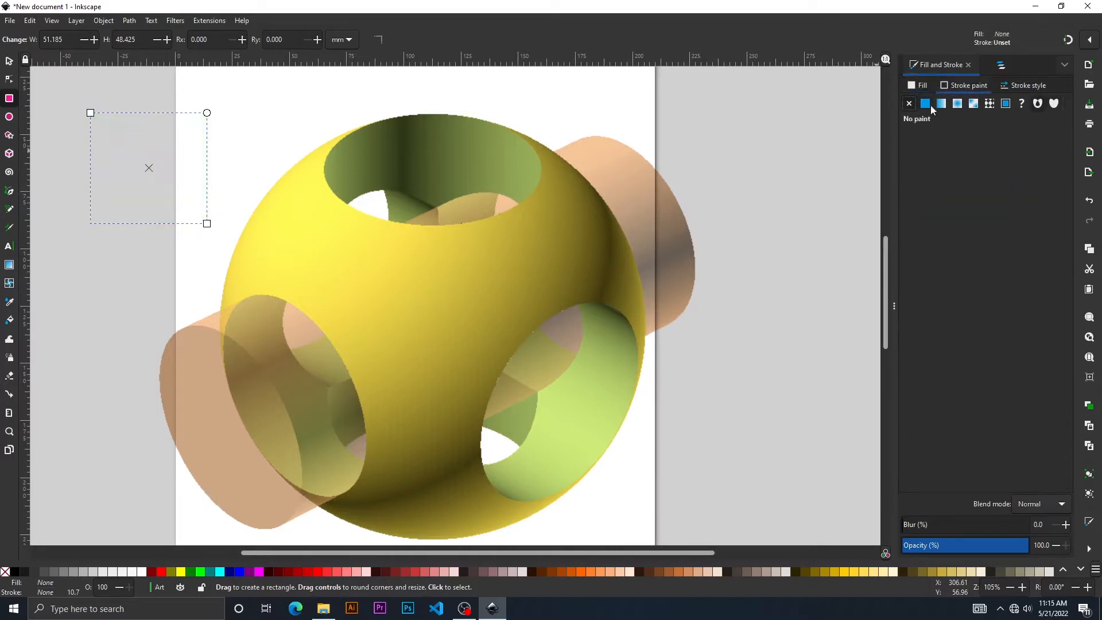
click(926, 104)
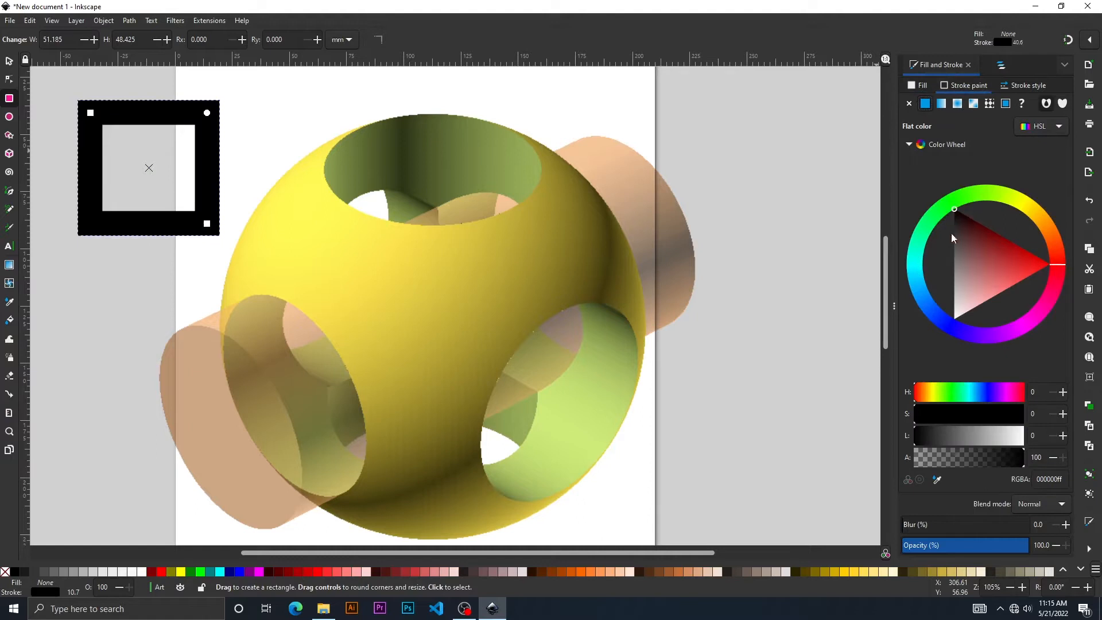
click(954, 208)
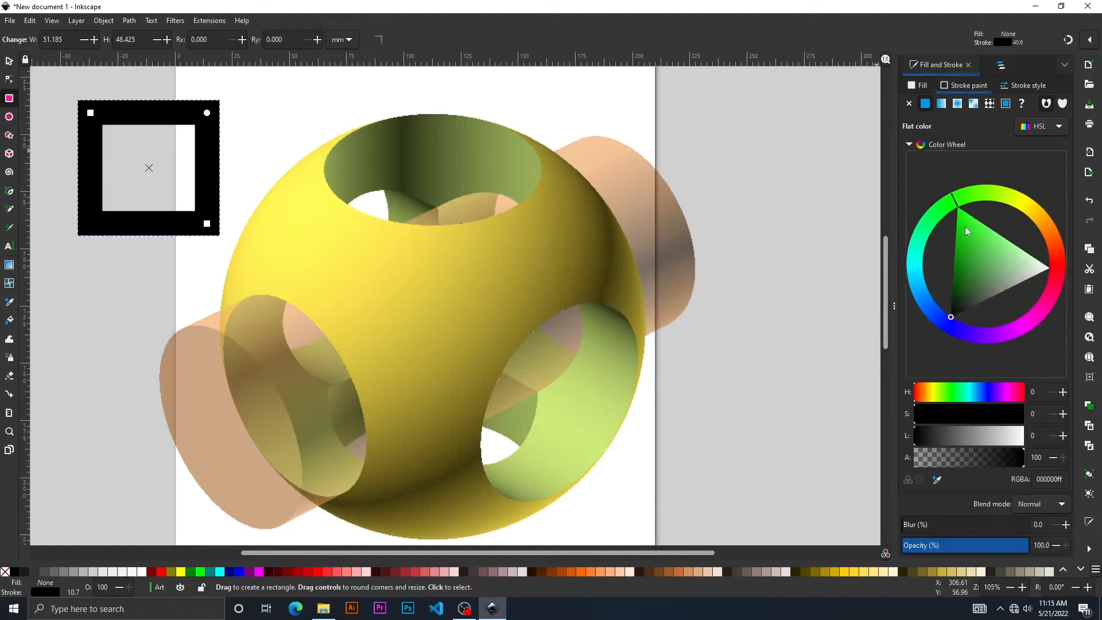
drag(965, 228, 958, 208)
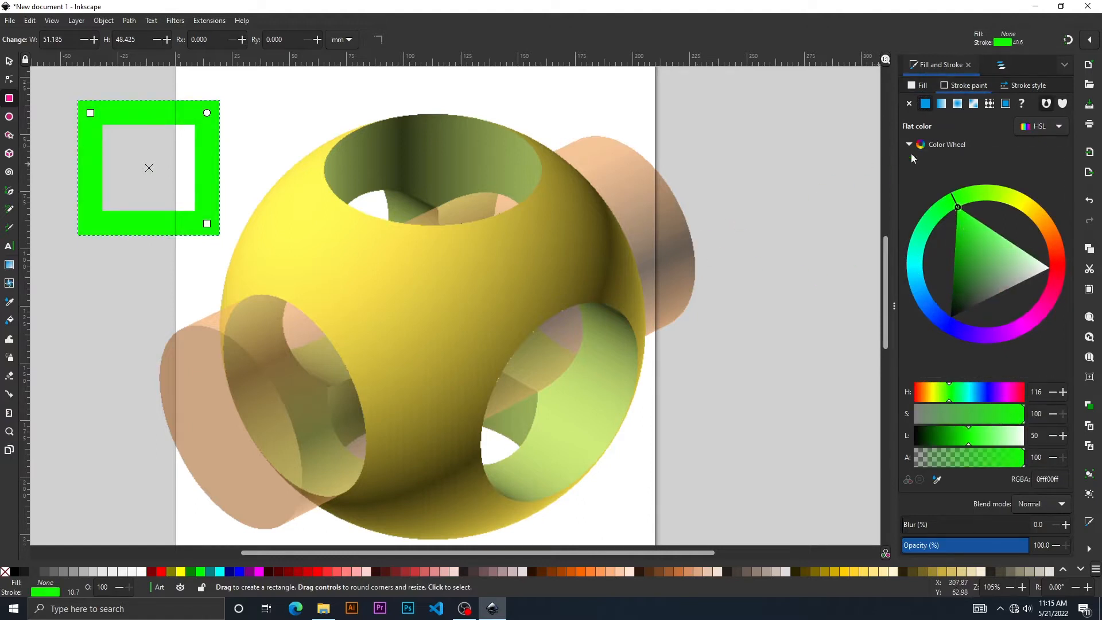
- Set the rectangle's stroke width to 2 mm
click(1009, 85)
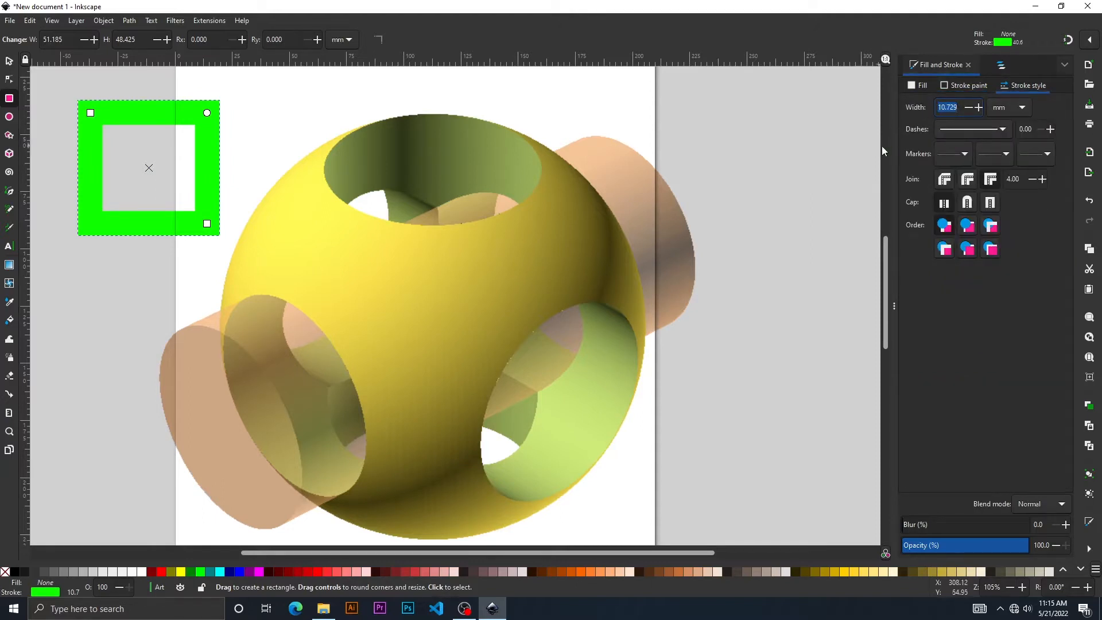
text(2)
key(Return)
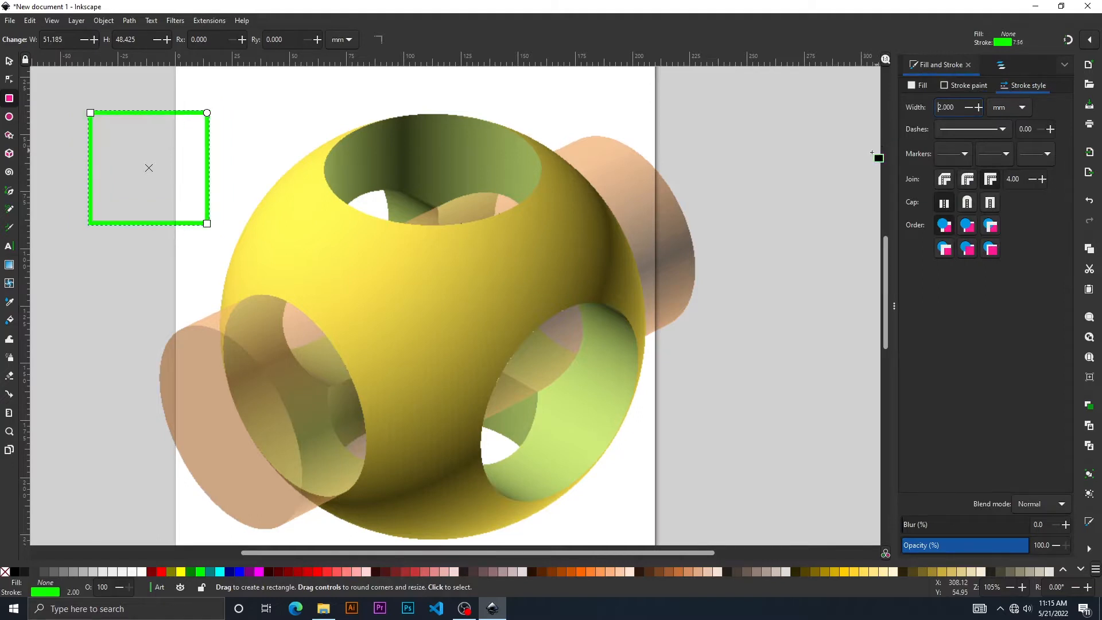
- Move the green rectangle off the page to about X -59 mm, Y 29 mm, and deselect it
click(9, 60)
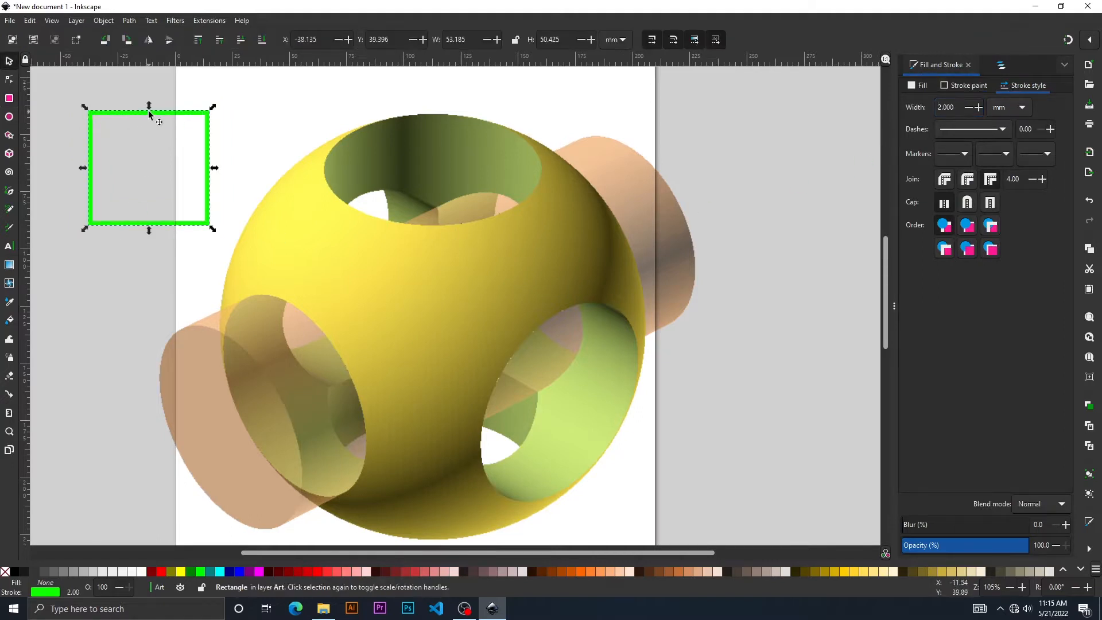
drag(148, 116, 98, 92)
click(239, 173)
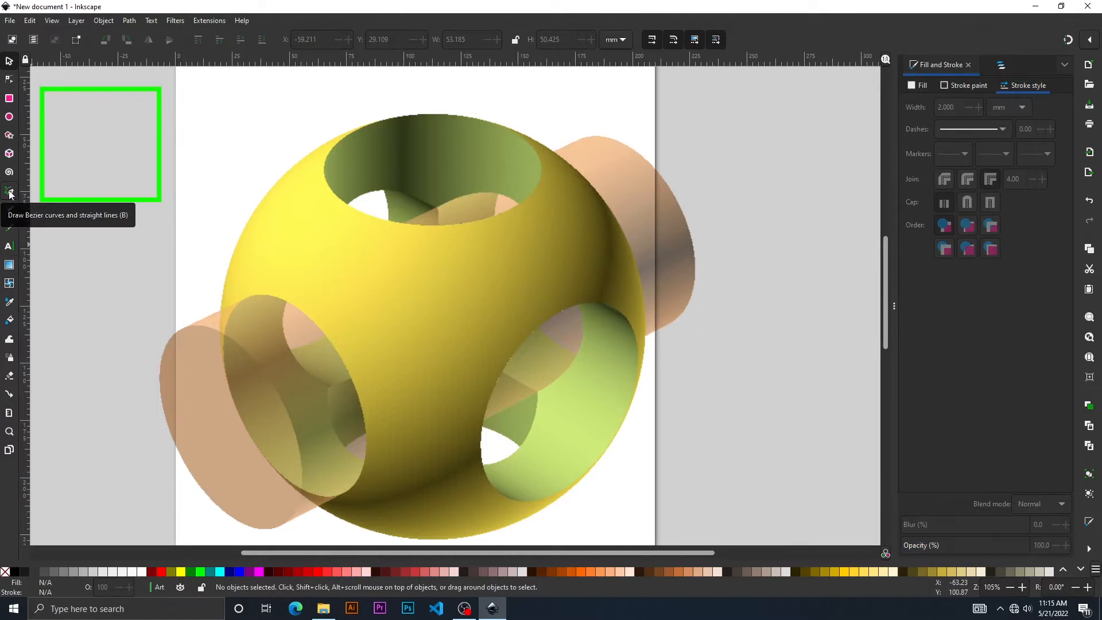
- Draw an ellipse about 69 by 84 mm over the left cylinder's end and enlarge it to about 77 by 93 mm overall
click(9, 117)
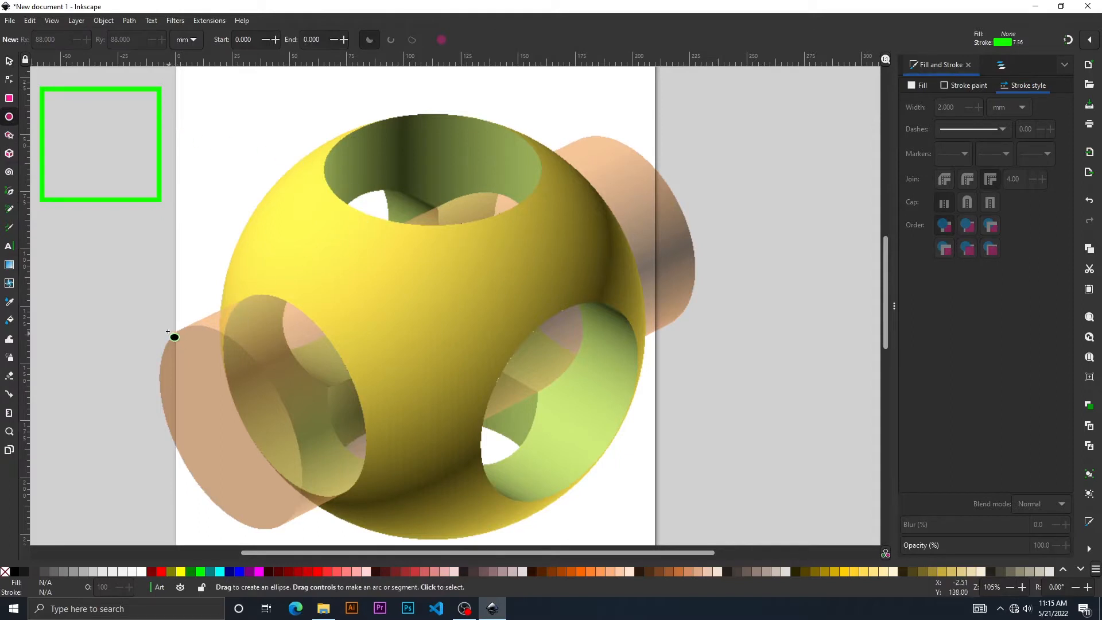
mouse_move(161, 331)
mouse_down()
mouse_move(242, 492)
mouse_move(321, 523)
mouse_up()
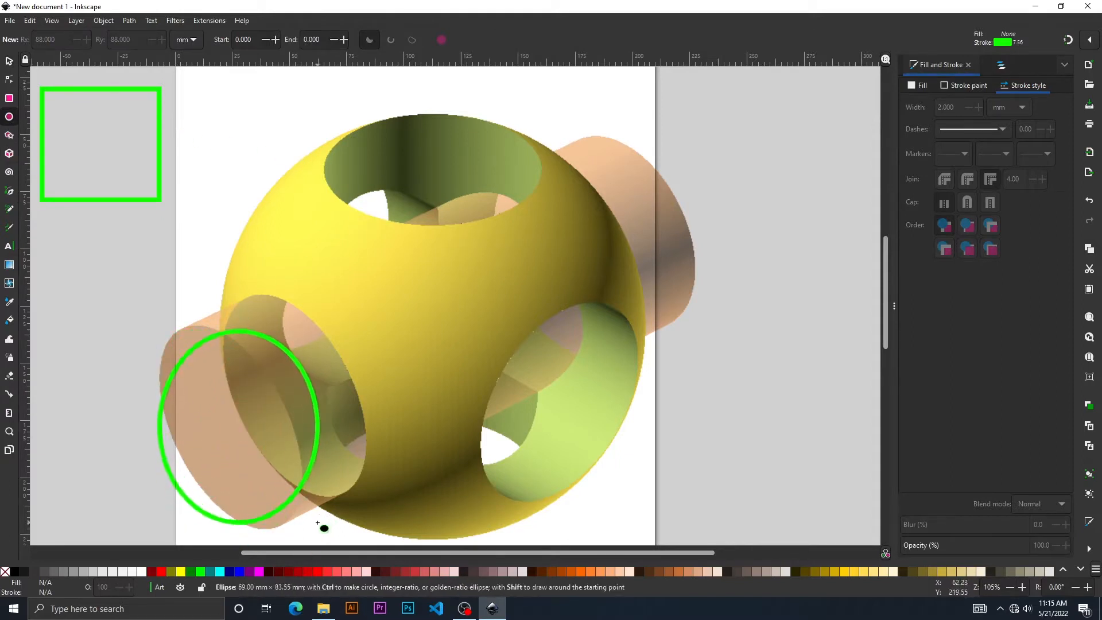
click(9, 60)
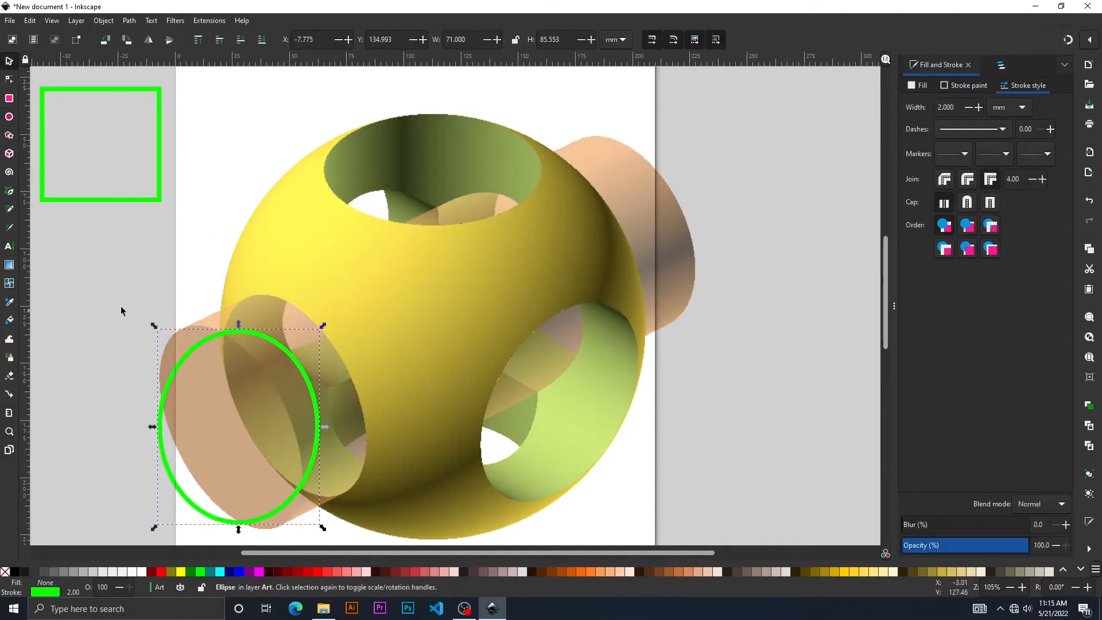
drag(154, 326, 216, 290)
- Try to tilt the ellipse to match the left cylinder's slanted end, and delete the ellipse
click(183, 335)
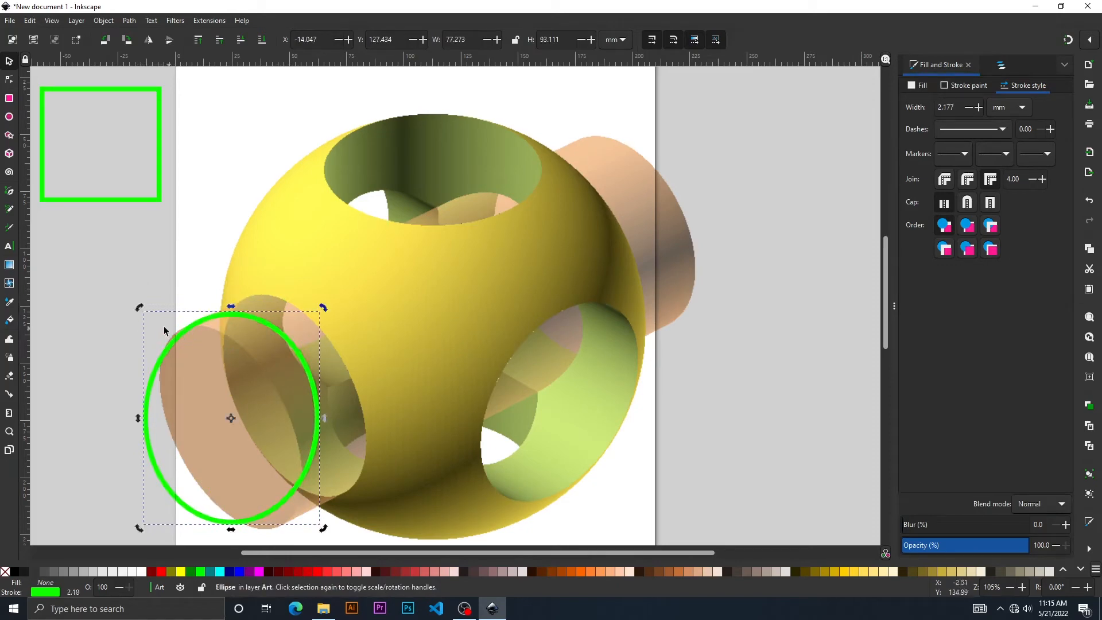
mouse_move(133, 306)
mouse_down()
mouse_move(111, 336)
mouse_move(136, 308)
mouse_up()
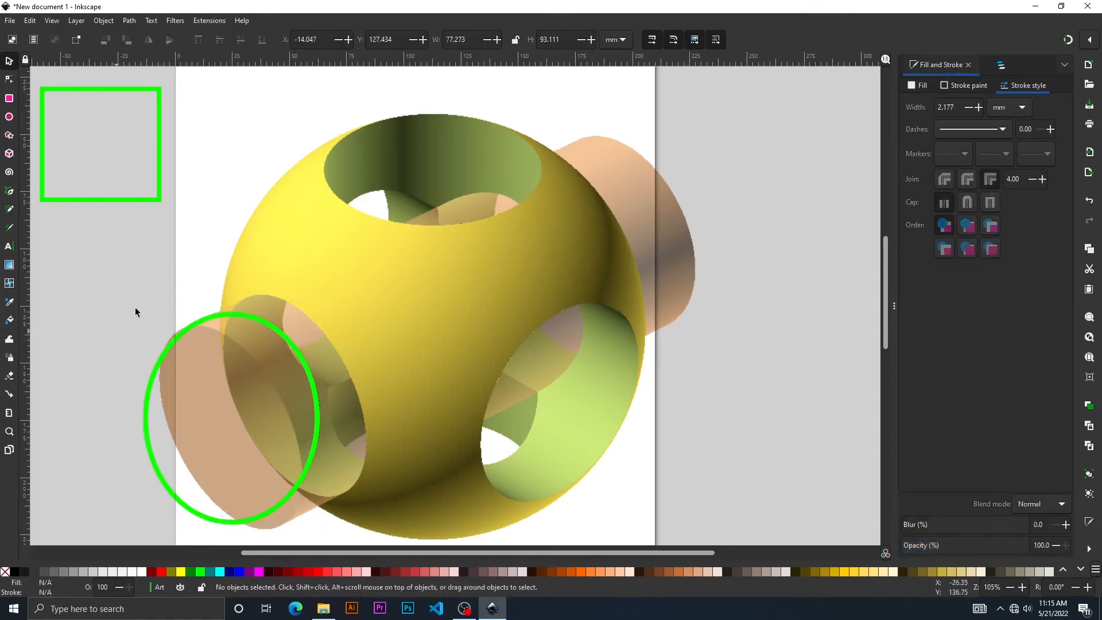
click(208, 325)
click(208, 325)
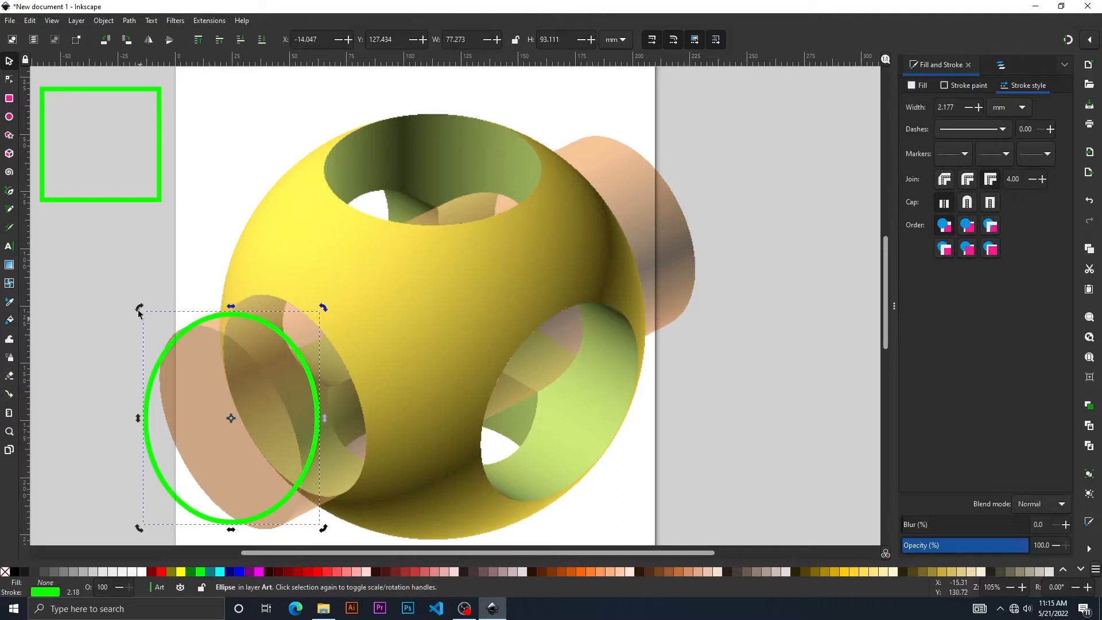
drag(142, 313, 124, 367)
mouse_move(219, 315)
mouse_down()
mouse_move(182, 315)
mouse_move(244, 317)
mouse_move(172, 316)
mouse_move(196, 315)
mouse_up()
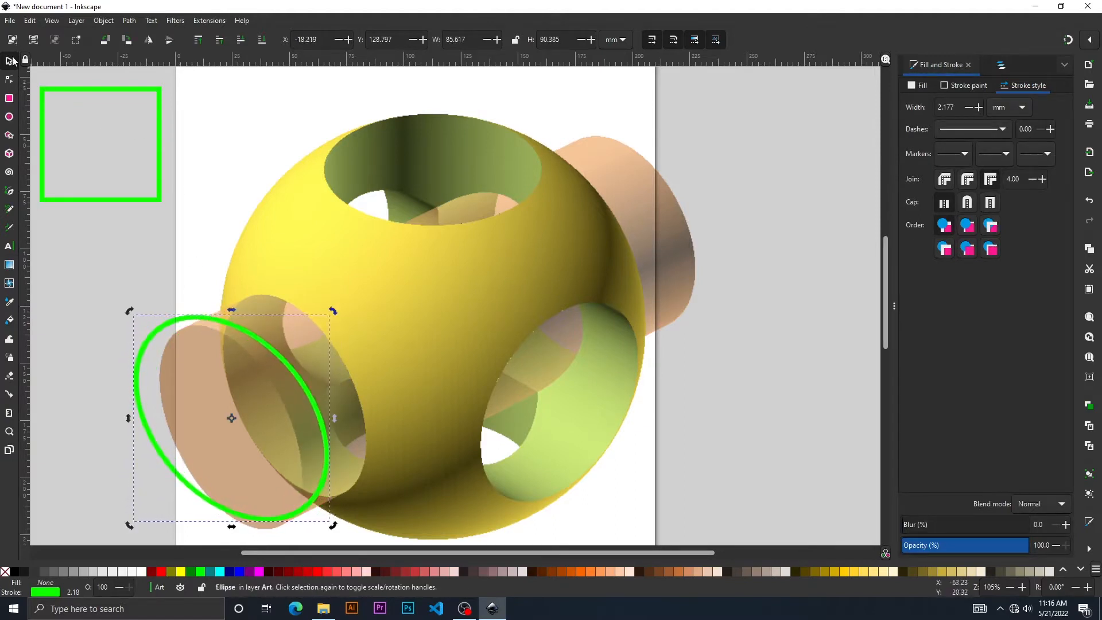
click(212, 322)
key(Delete)
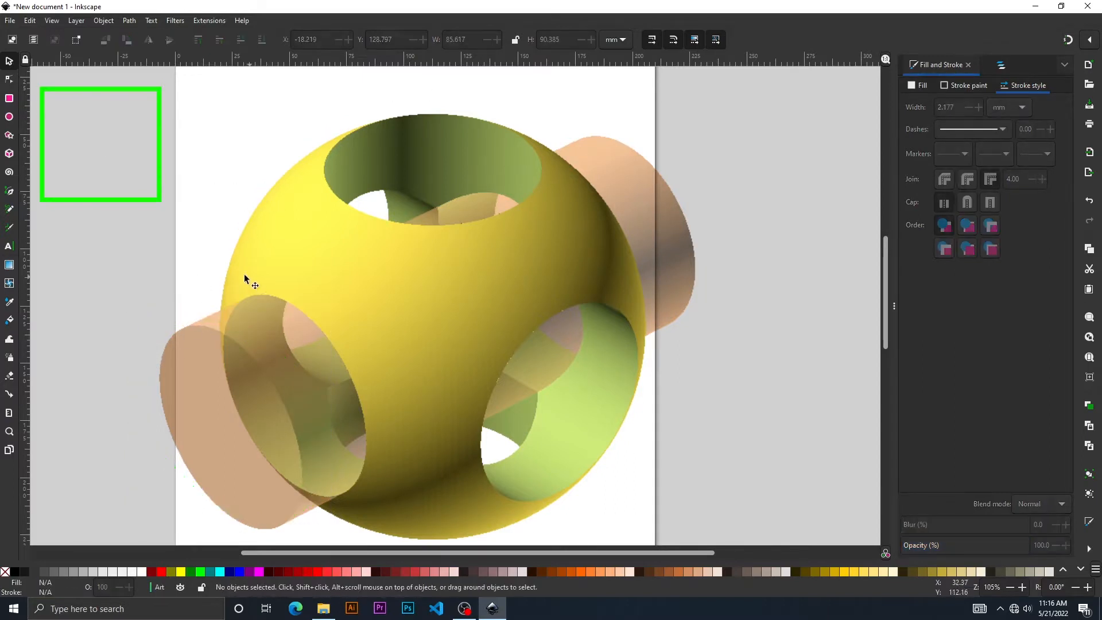
- Trace the left cylinder's end with a closed freehand line and delete that outline
click(9, 209)
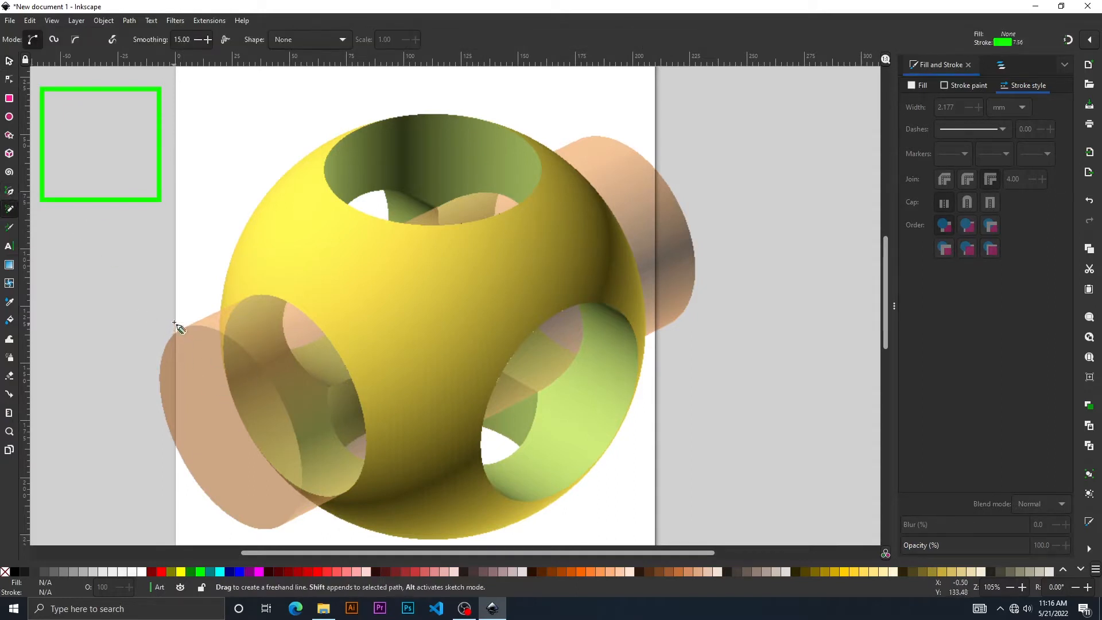
mouse_move(187, 331)
mouse_down()
mouse_move(243, 340)
mouse_move(277, 388)
mouse_move(295, 476)
mouse_move(296, 509)
mouse_move(281, 524)
mouse_move(237, 524)
mouse_move(180, 457)
mouse_move(158, 390)
mouse_move(160, 360)
mouse_move(187, 326)
mouse_up()
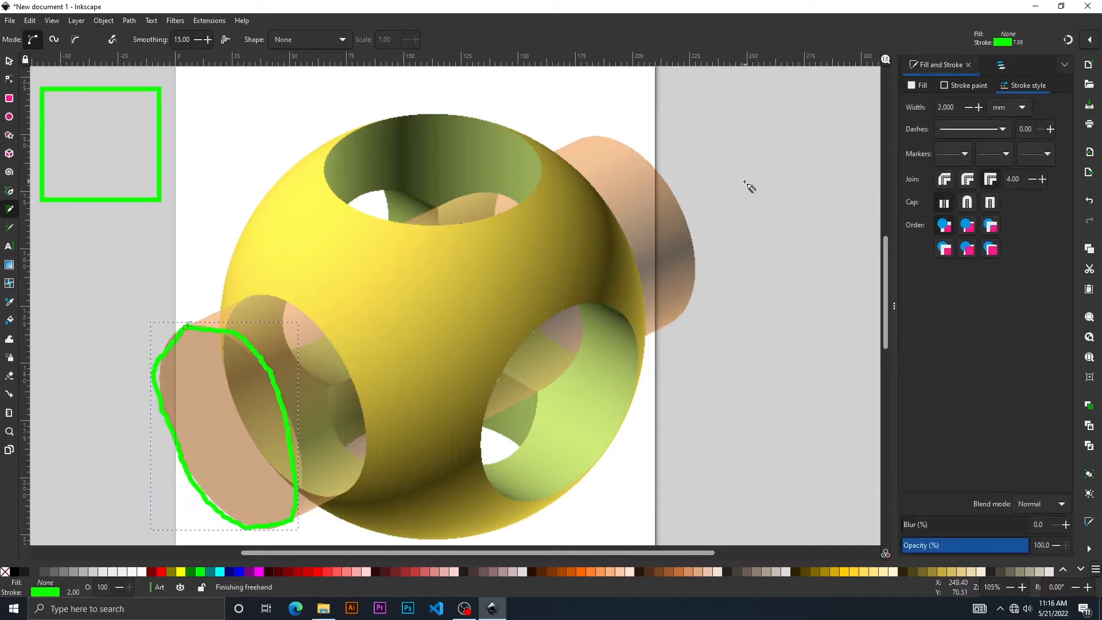
click(11, 60)
key(Delete)
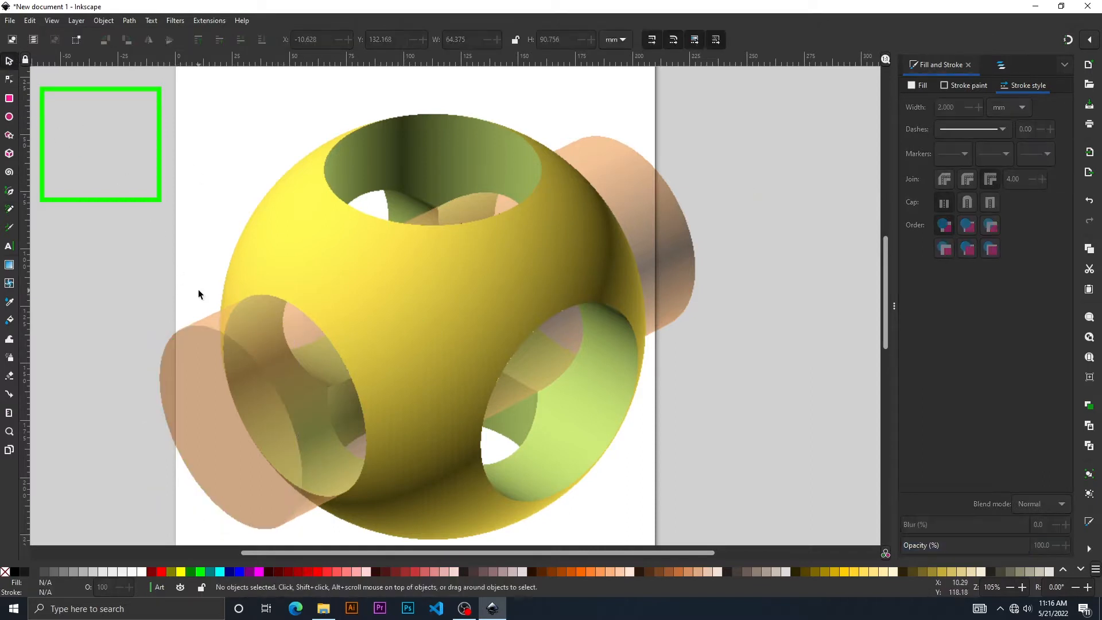
- Draw a circle about 183 mm in diameter over the yellow sphere
click(11, 193)
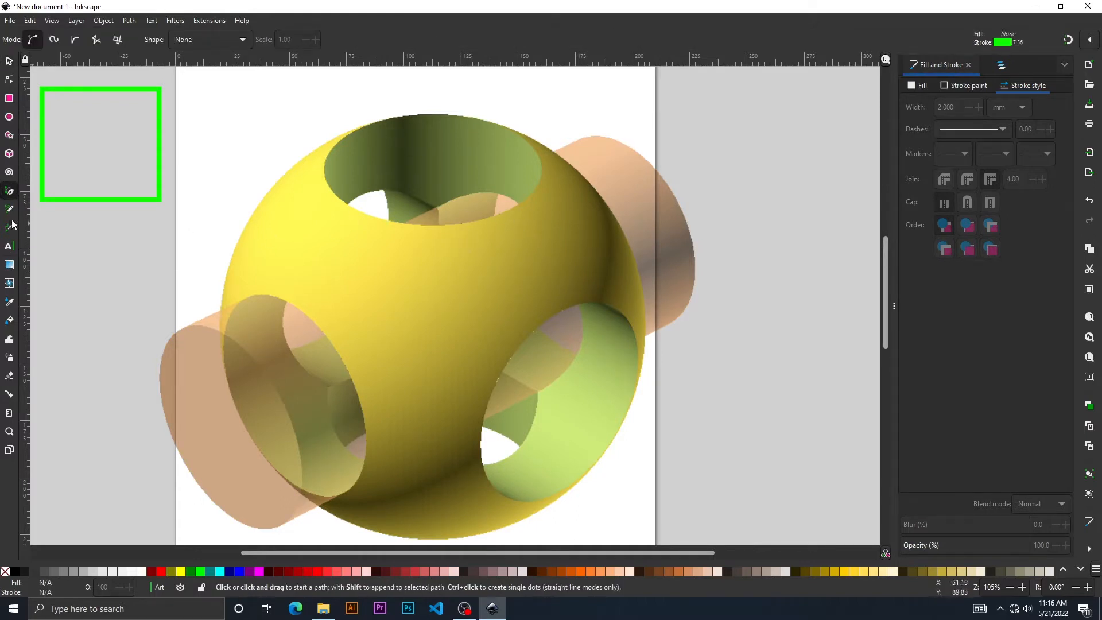
click(10, 118)
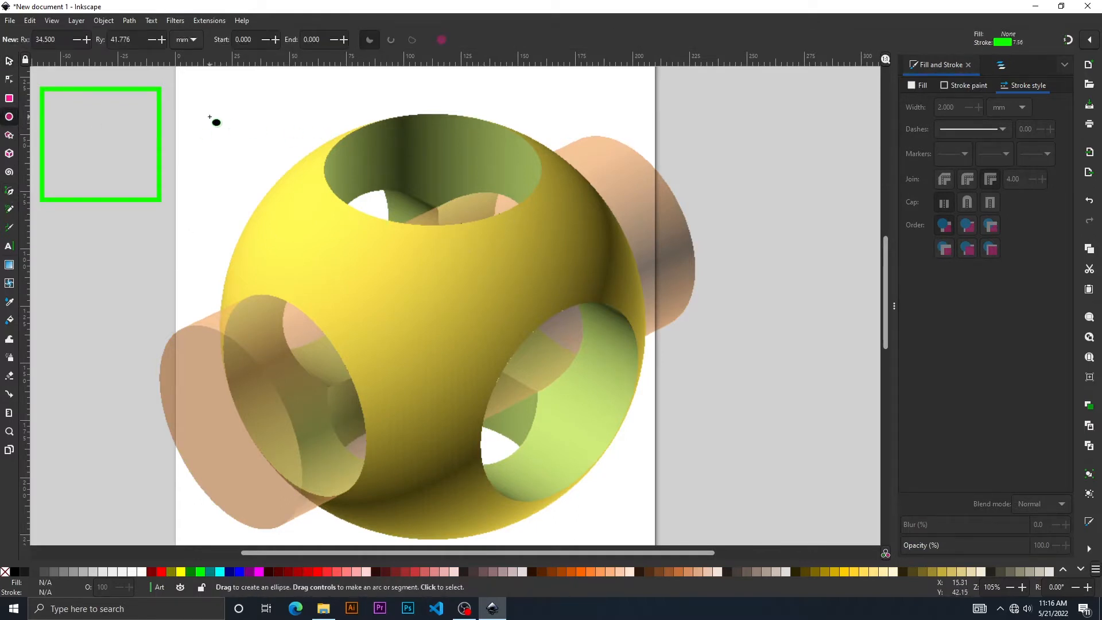
mouse_move(205, 114)
mouse_down()
mouse_move(309, 239)
mouse_move(500, 428)
mouse_move(630, 477)
mouse_move(731, 542)
mouse_move(745, 539)
mouse_up()
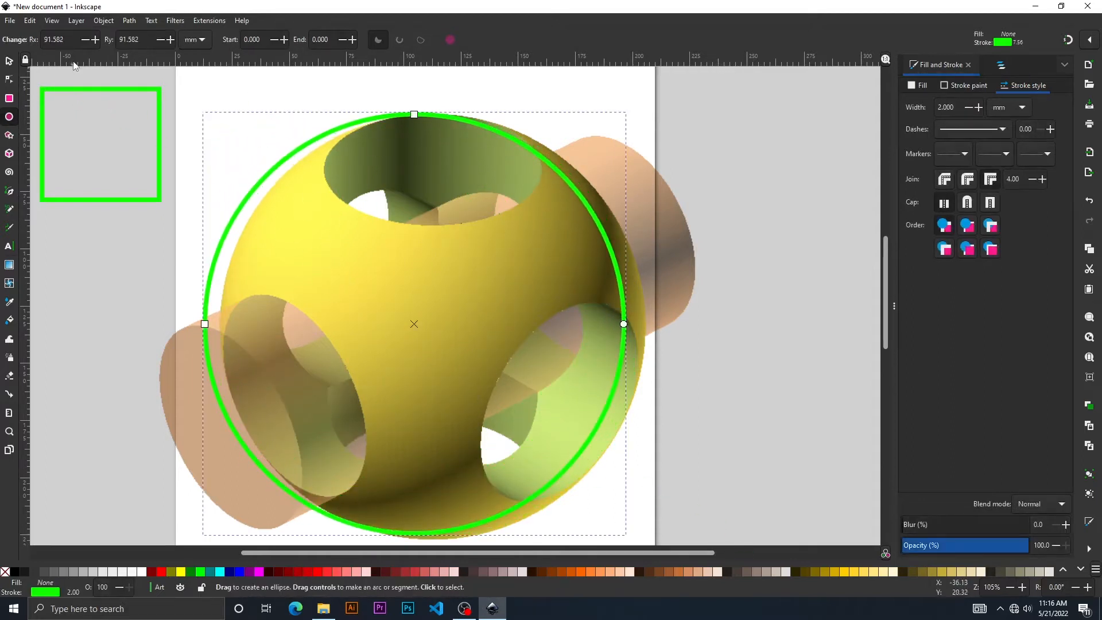
click(8, 62)
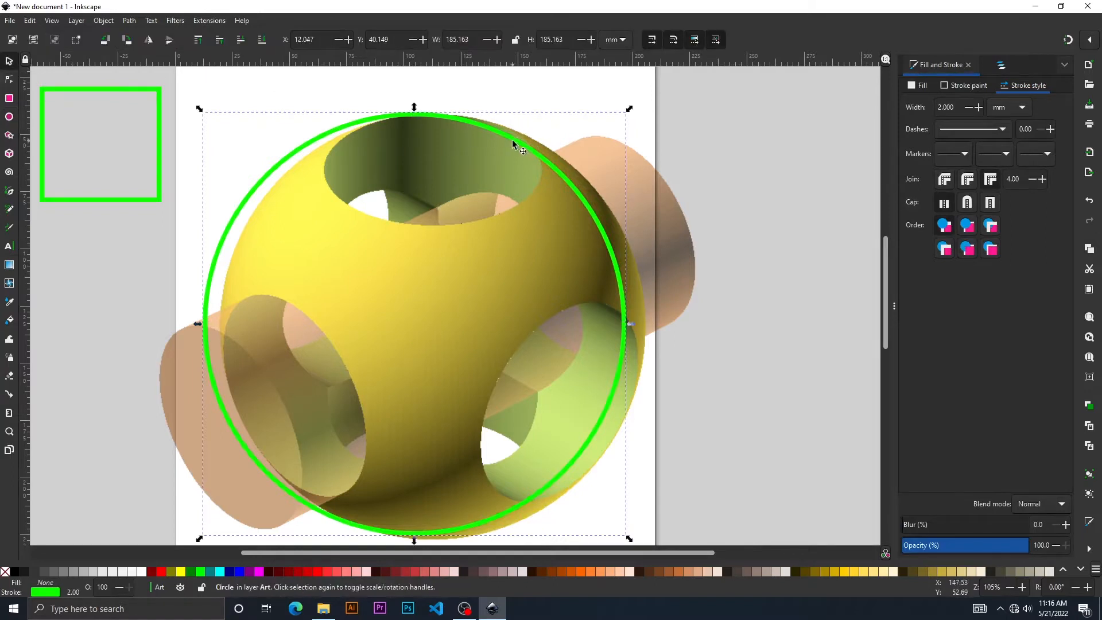
- Move the circle onto the yellow sphere and enlarge it to about 191 mm in diameter
drag(516, 147, 537, 144)
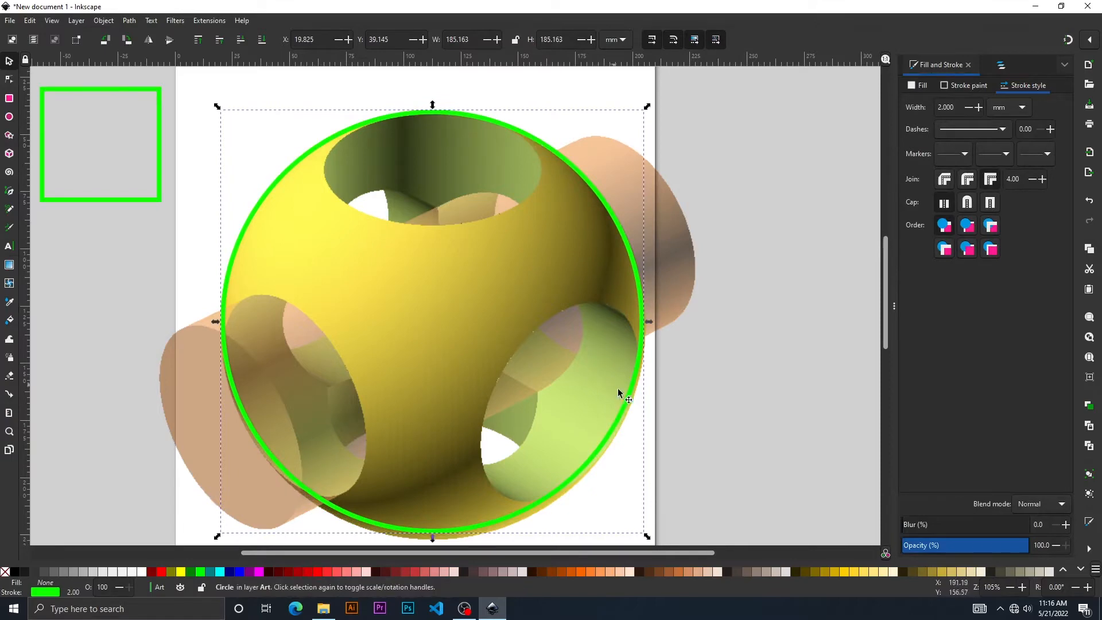
ctrl+scroll(690, 371, down, 1)
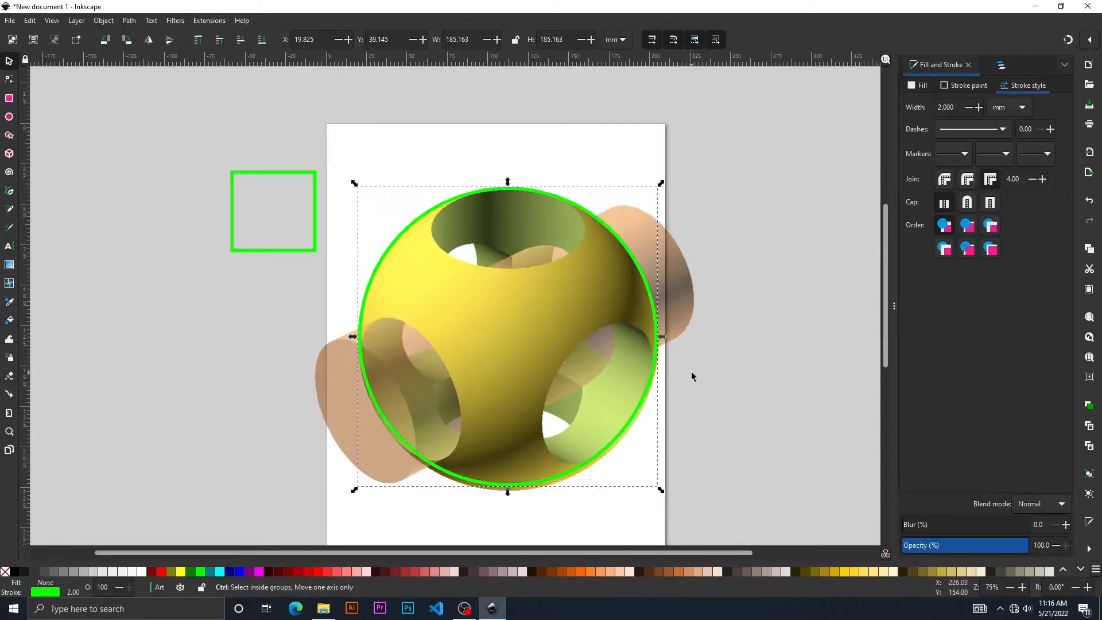
drag(664, 493, 673, 509)
- Nudge the circle slightly left and up to centre it around the sphere, and deselect it
key(Left)
key(Left)
key(Left)
key(Left)
key(Left)
key(Left)
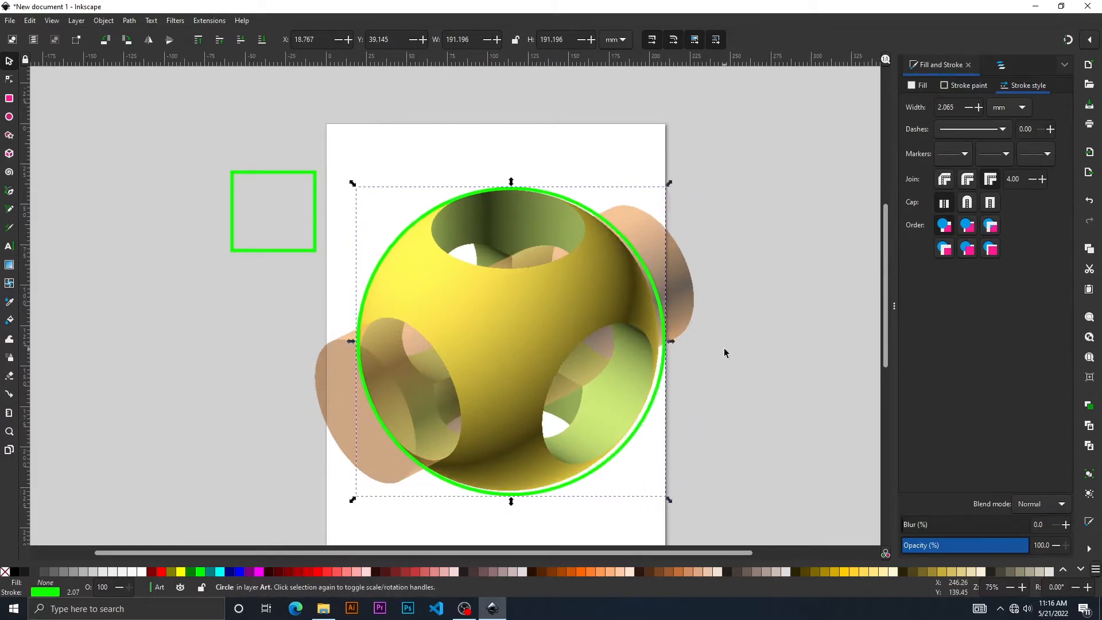
key(Up)
key(Right)
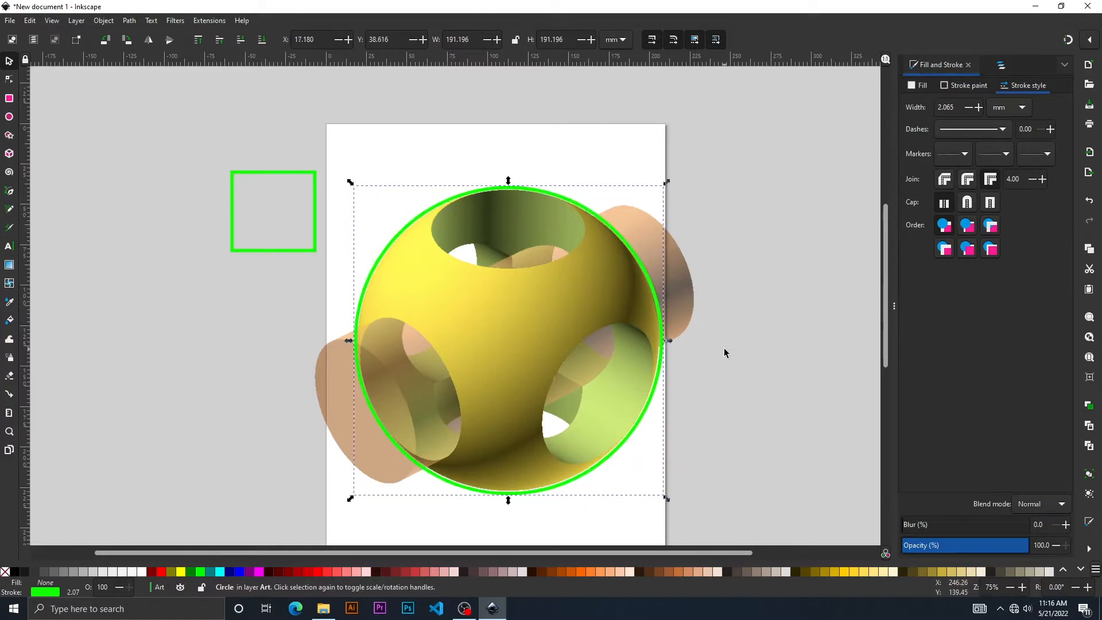
key(Up)
key(Left)
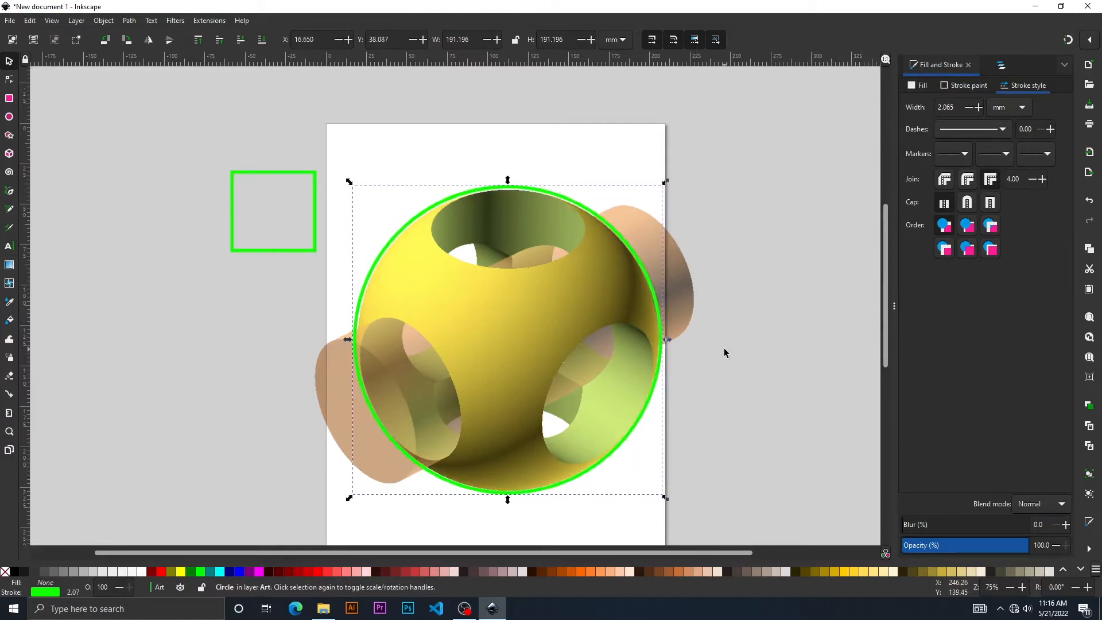
key(Escape)
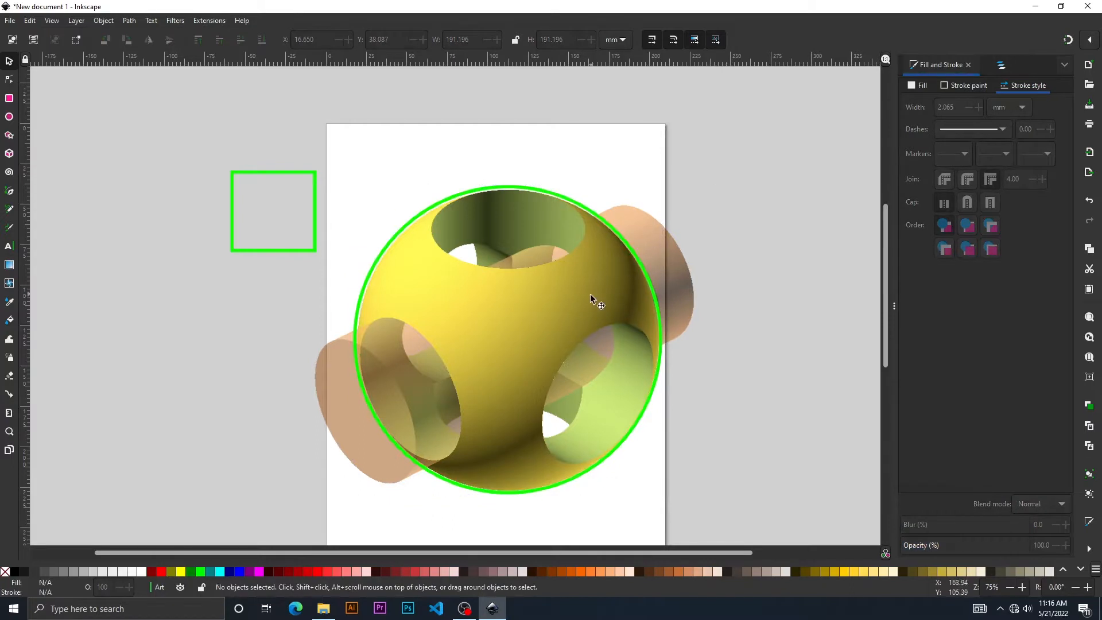
- Shrink the circle to about 189 mm in diameter to match the sphere's outline, and deselect it
ctrl+scroll(557, 348, up, 2)
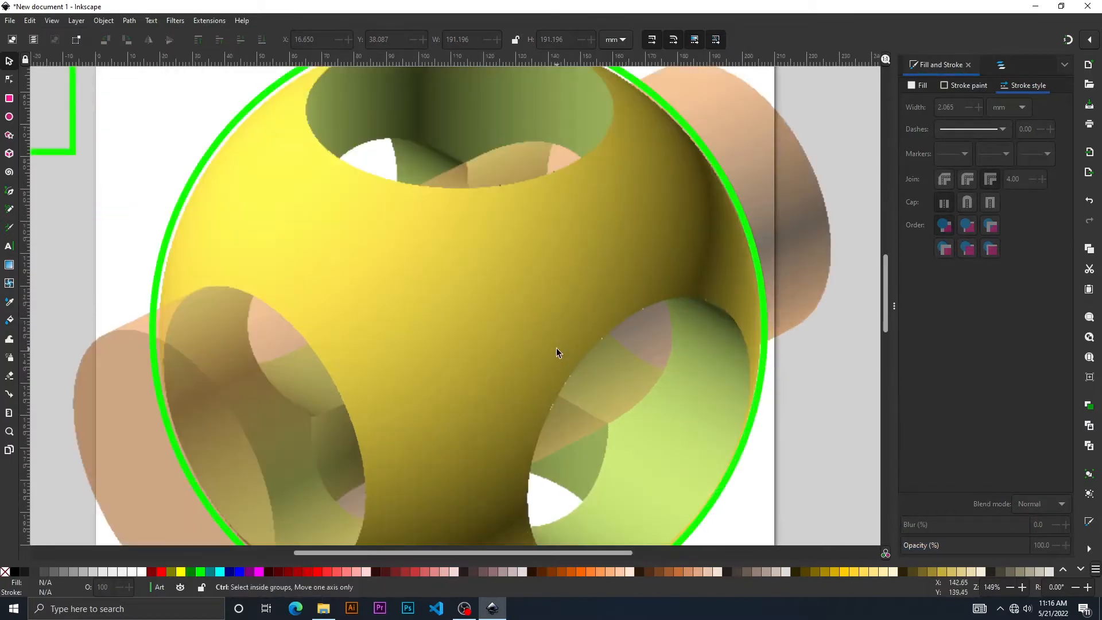
ctrl+scroll(324, 230, down, 1)
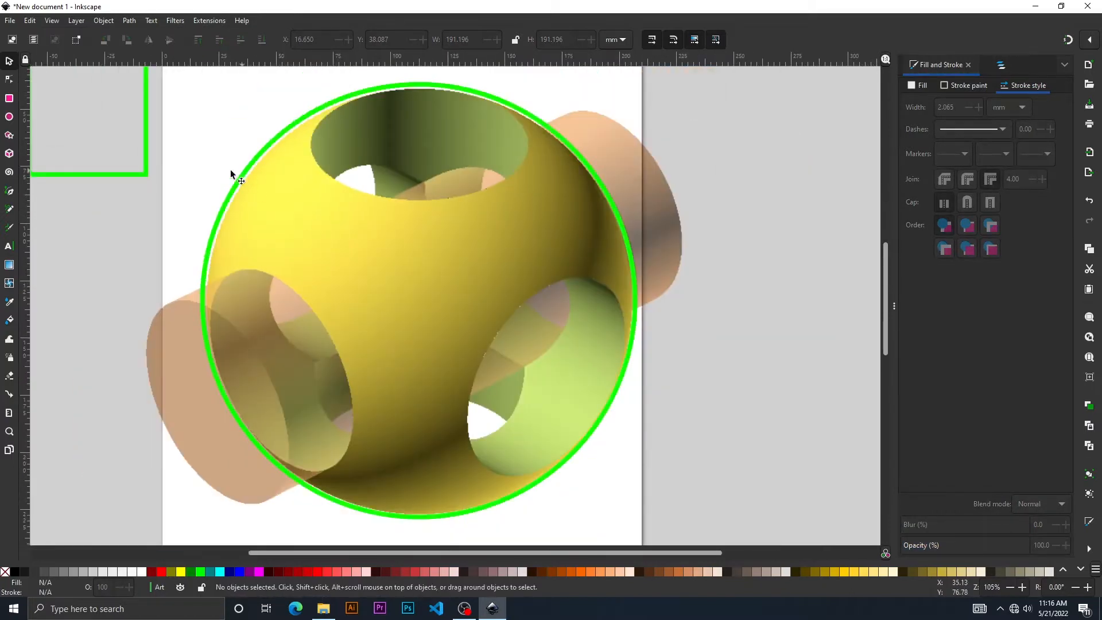
click(237, 176)
drag(196, 83, 202, 85)
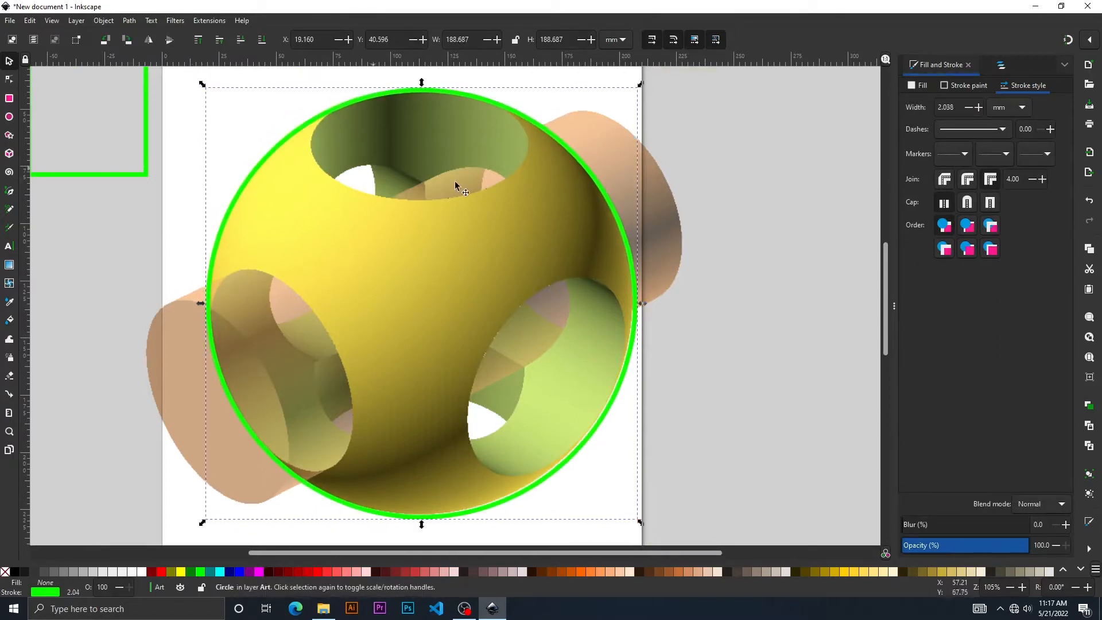
click(740, 138)
- Change the sphere circle's stroke colour to black (000000ff)
drag(473, 261, 446, 271)
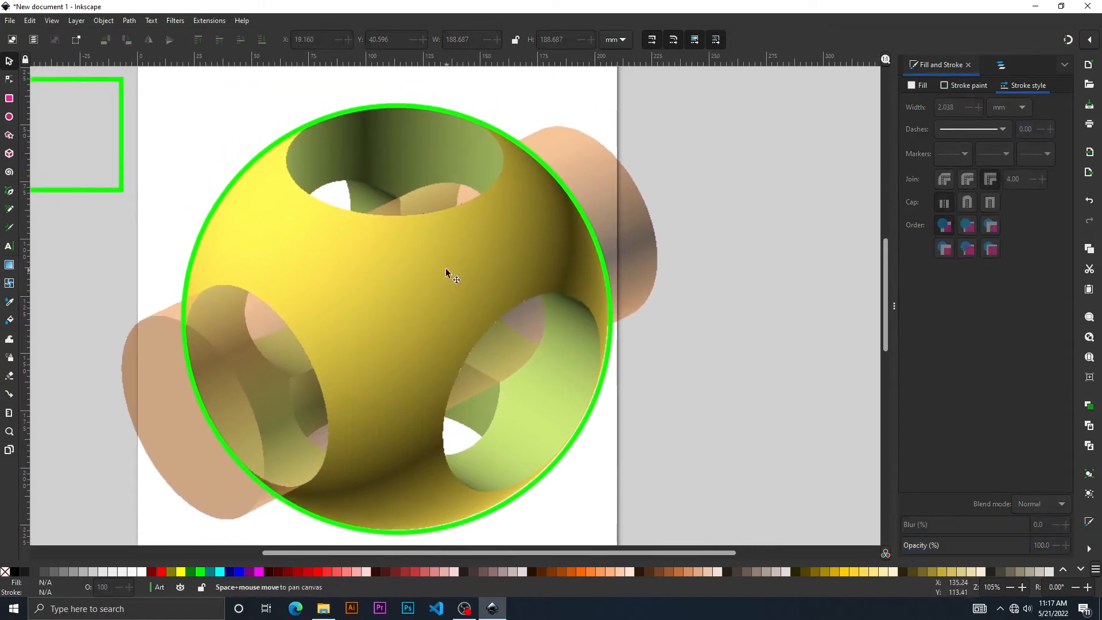
click(248, 167)
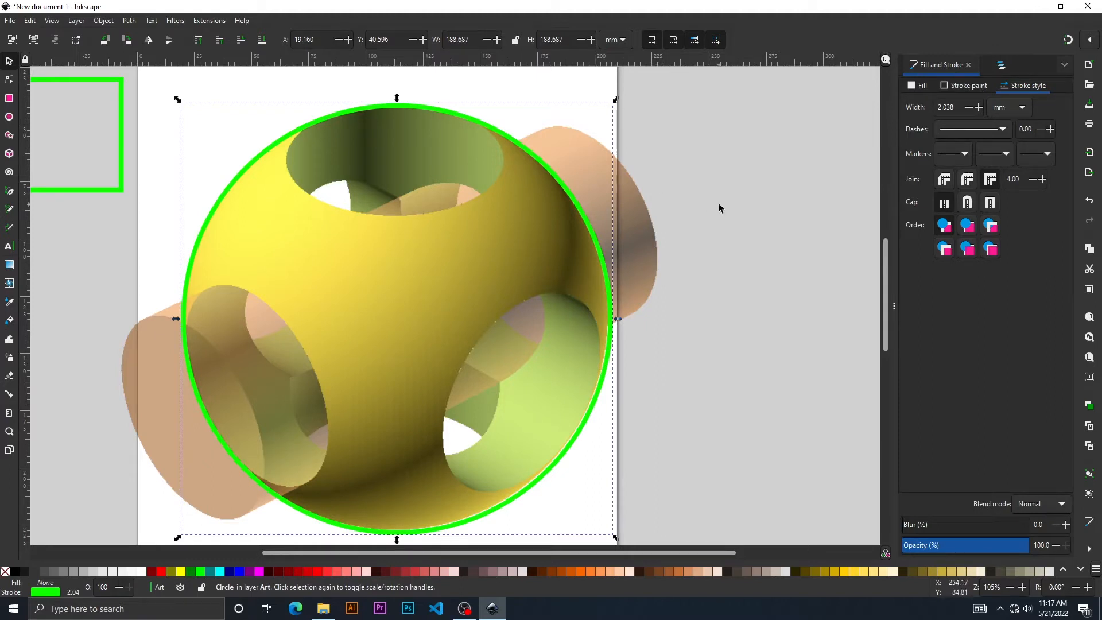
click(974, 85)
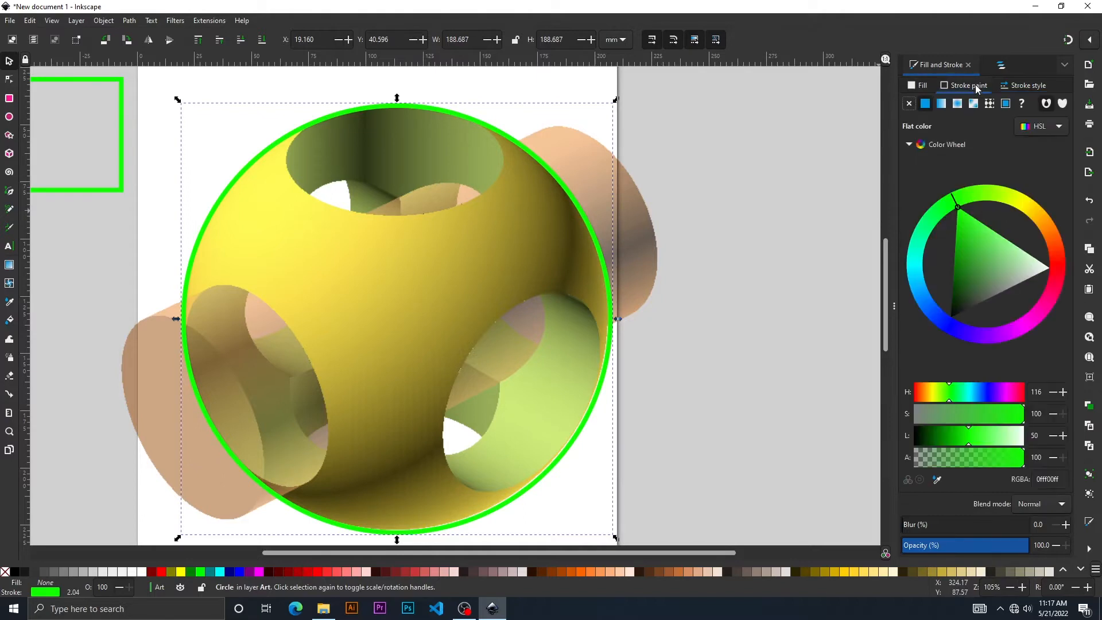
drag(961, 275, 948, 332)
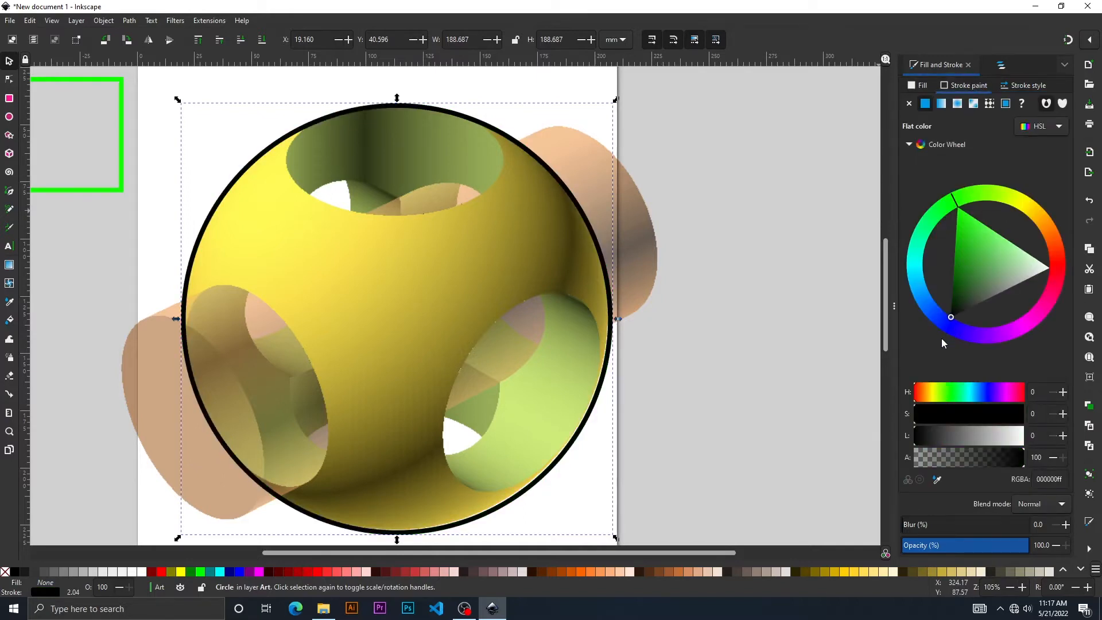
click(738, 230)
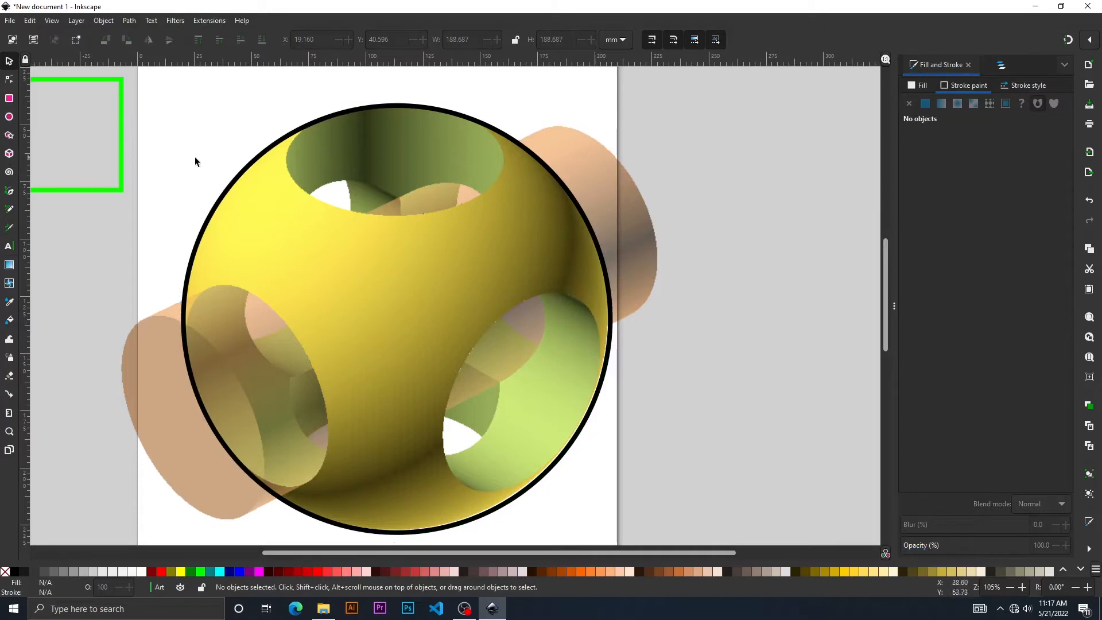
- Trace the front rim of the sphere's top opening with an open Bezier path about 97 by 43 mm, following its sides and lower edge
click(11, 190)
key(space)
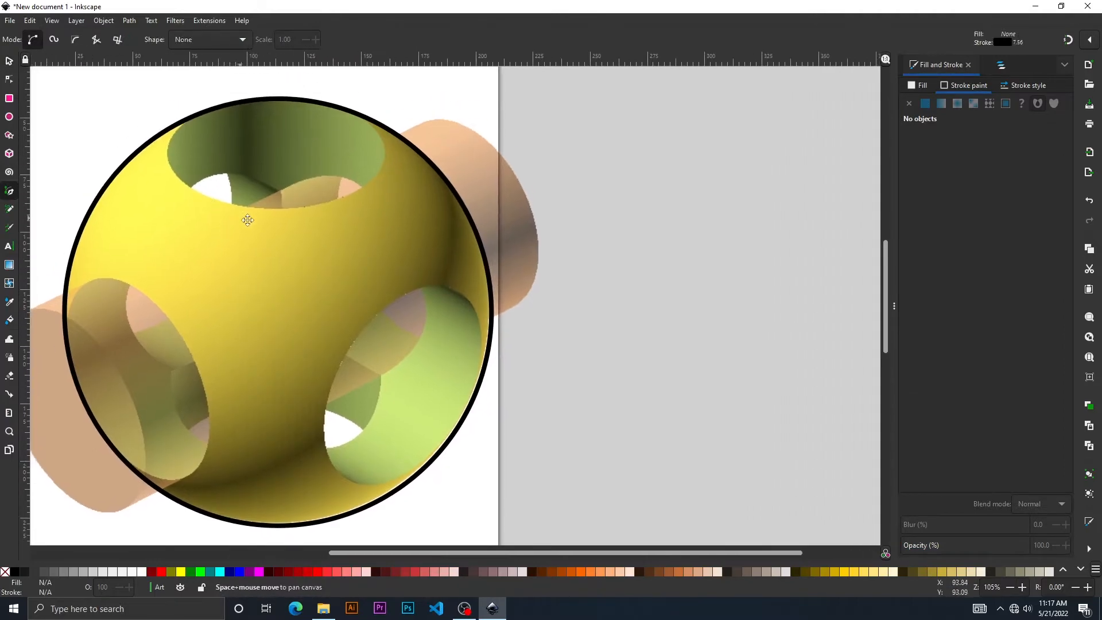
drag(247, 219, 304, 308)
scroll(368, 189, up, 1)
key(space)
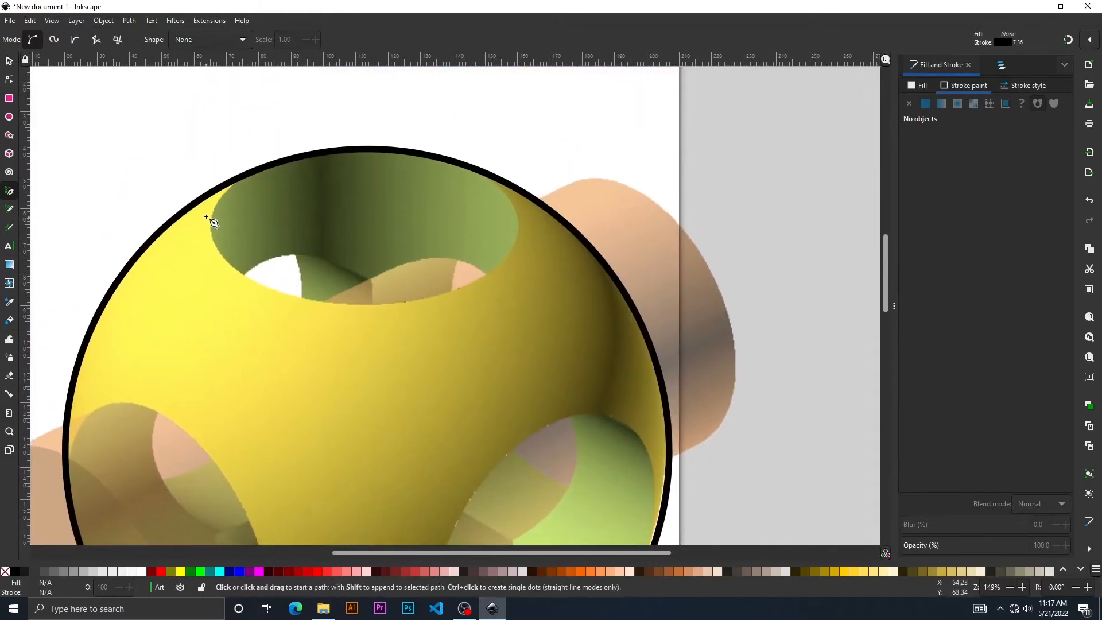
click(240, 181)
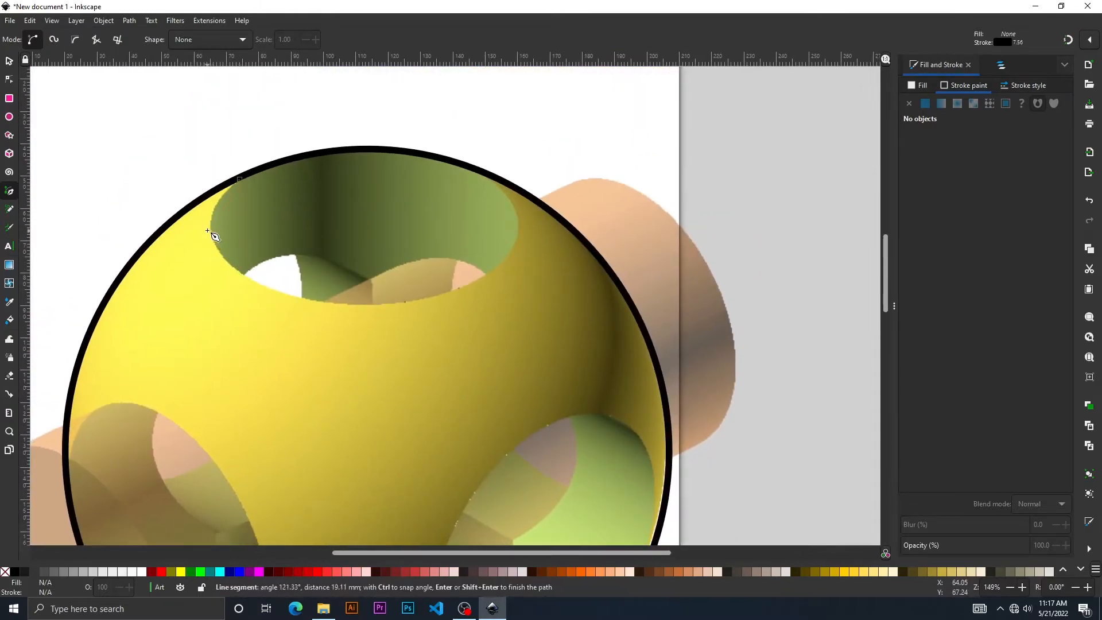
drag(211, 224, 213, 244)
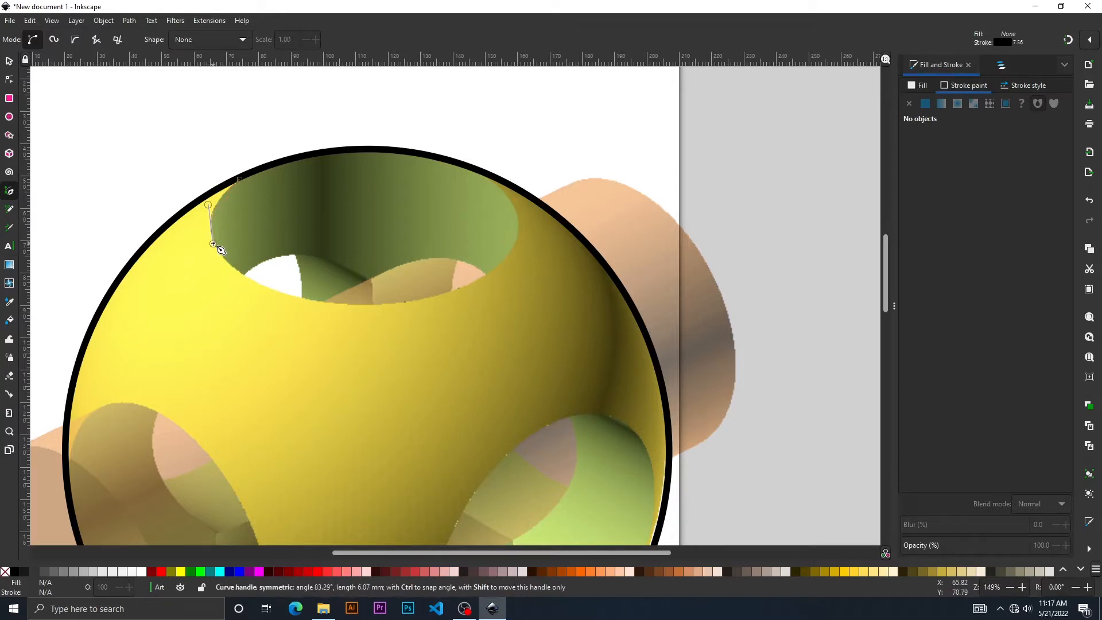
drag(213, 244, 213, 244)
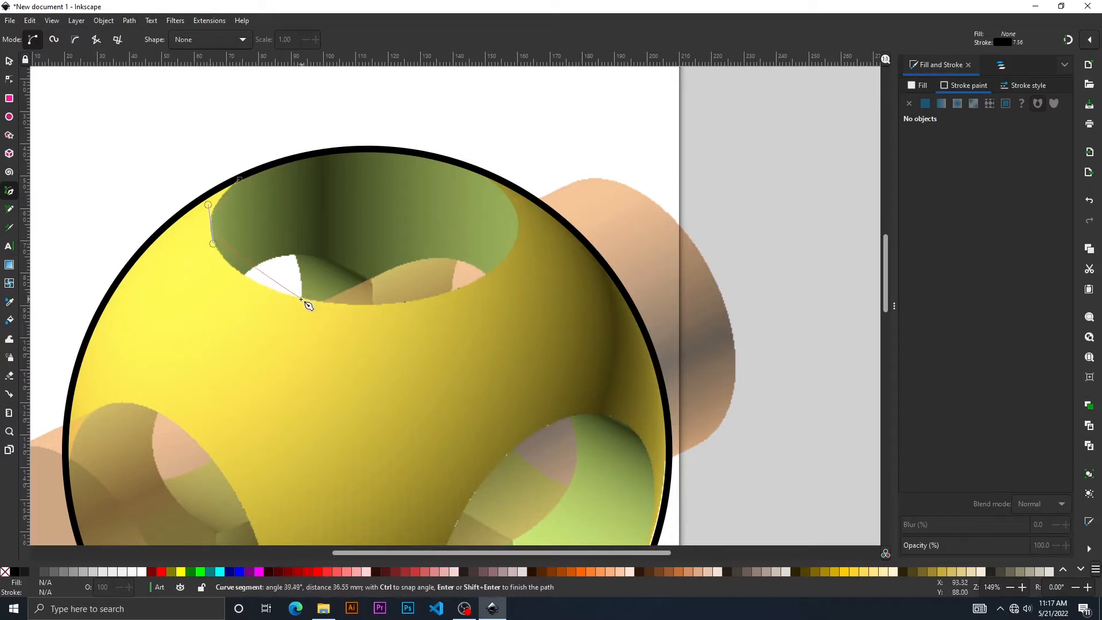
drag(245, 275, 328, 304)
drag(242, 275, 385, 304)
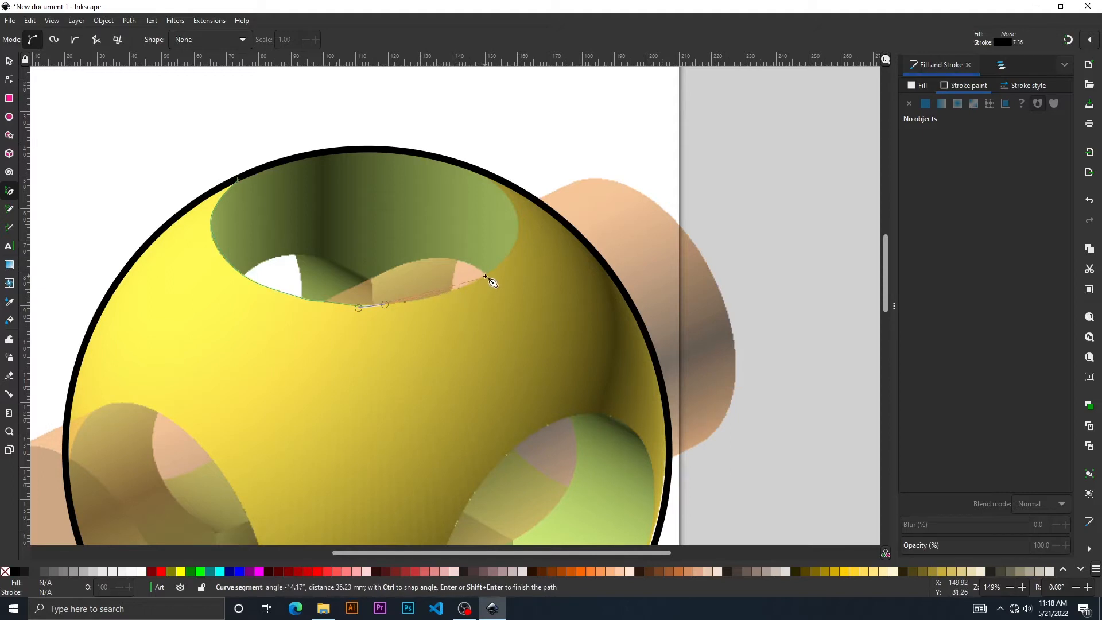
drag(487, 275, 542, 240)
drag(485, 172, 452, 151)
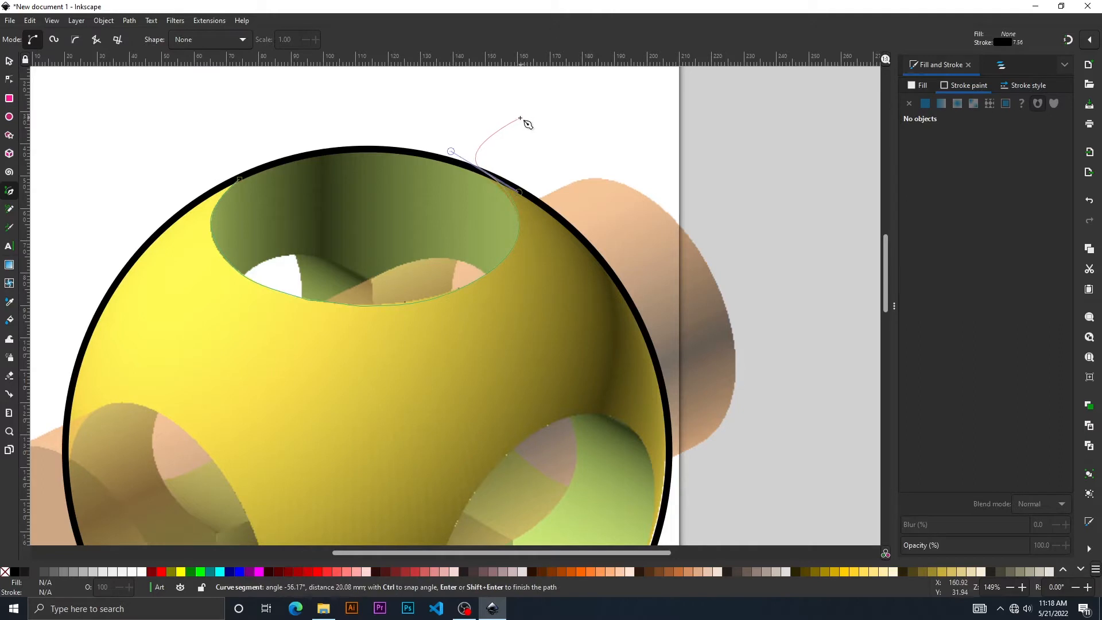
key(Return)
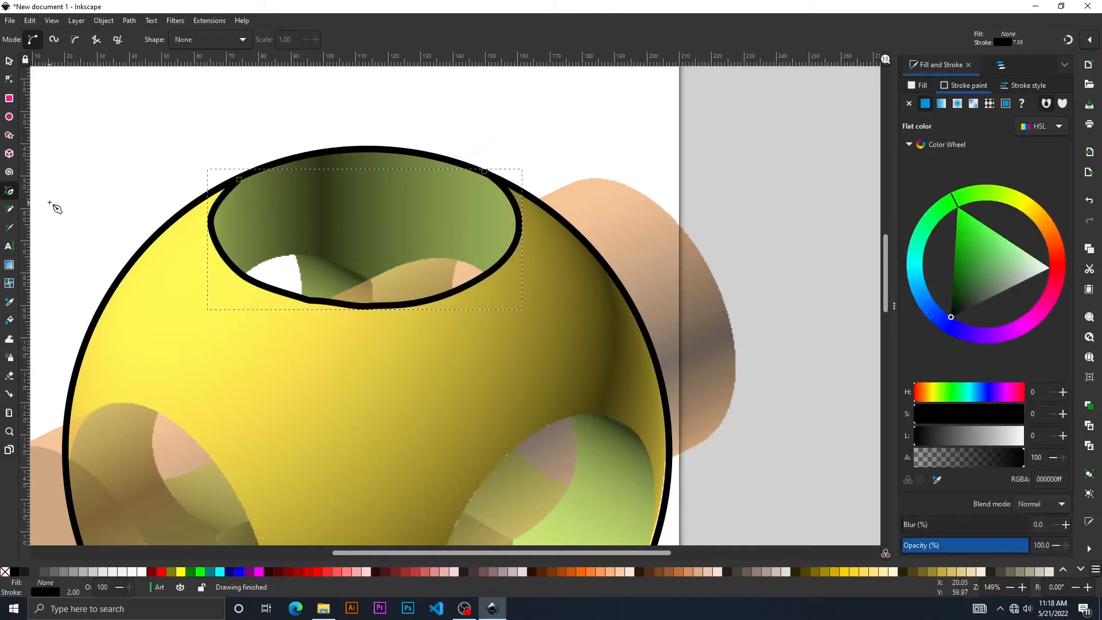
click(9, 60)
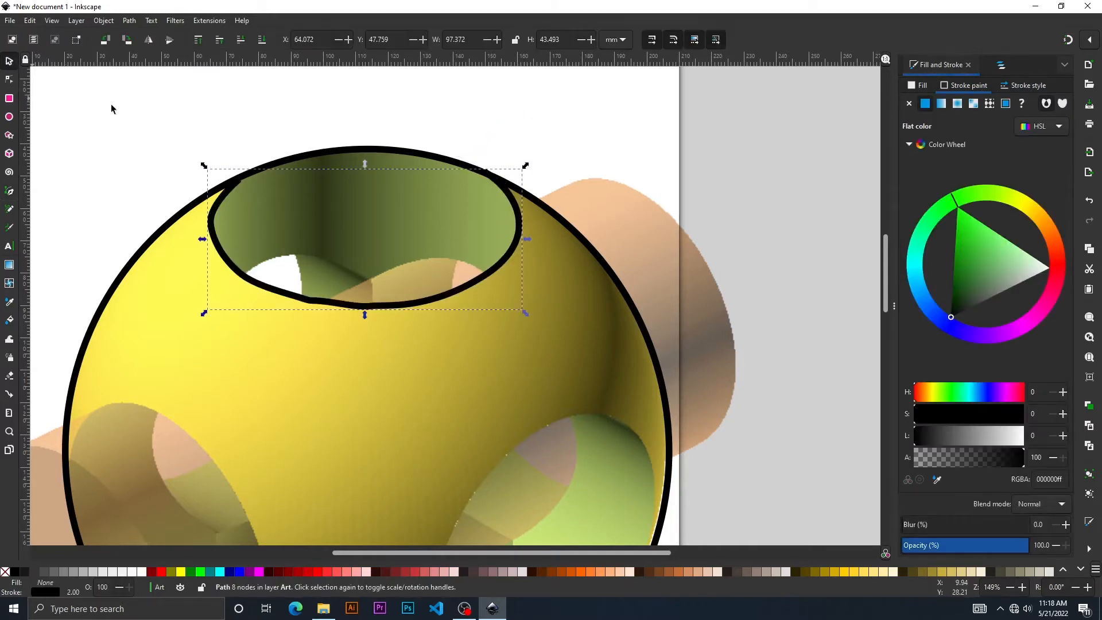
click(154, 135)
- Trace the outer edge of the rear right cylinder with an open Bezier path starting and ending on the sphere's outline
drag(228, 276, 157, 253)
key(b)
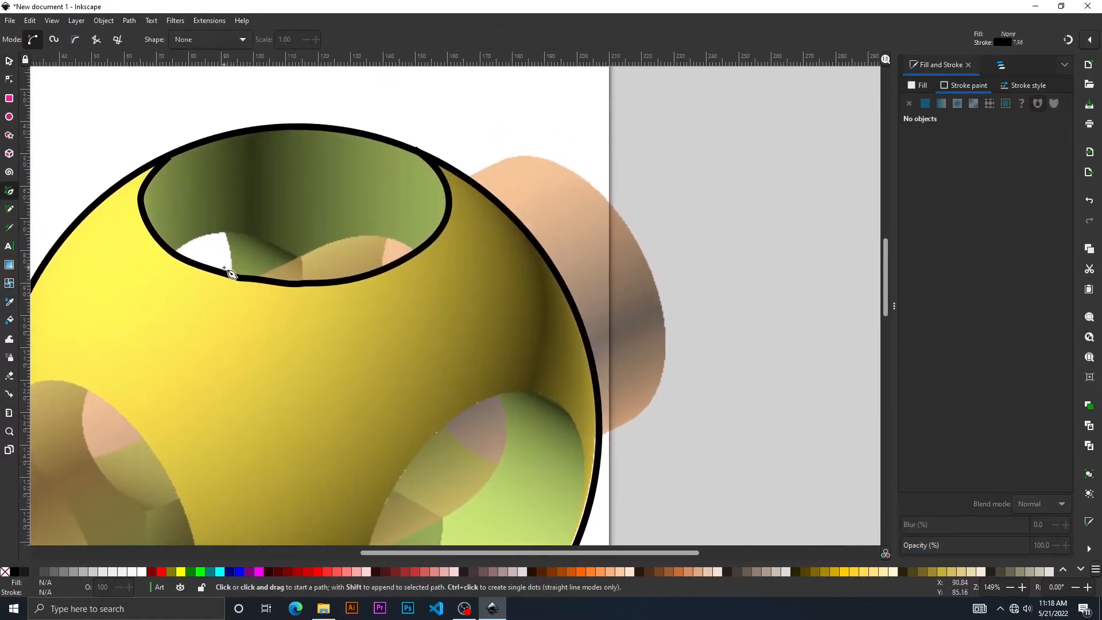
drag(264, 323, 218, 286)
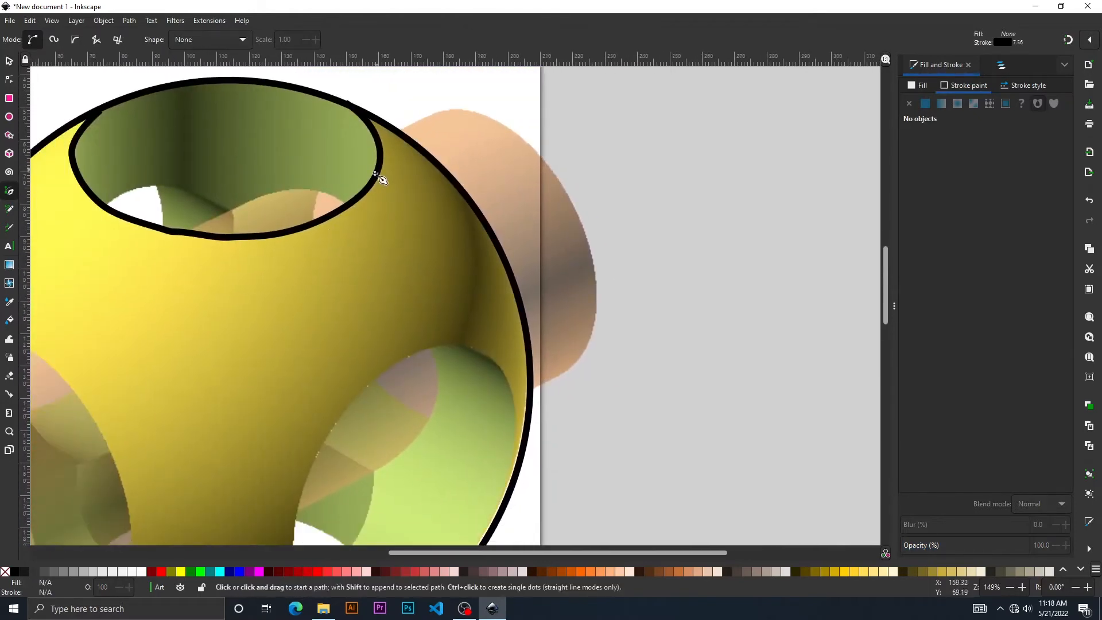
drag(410, 132, 320, 199)
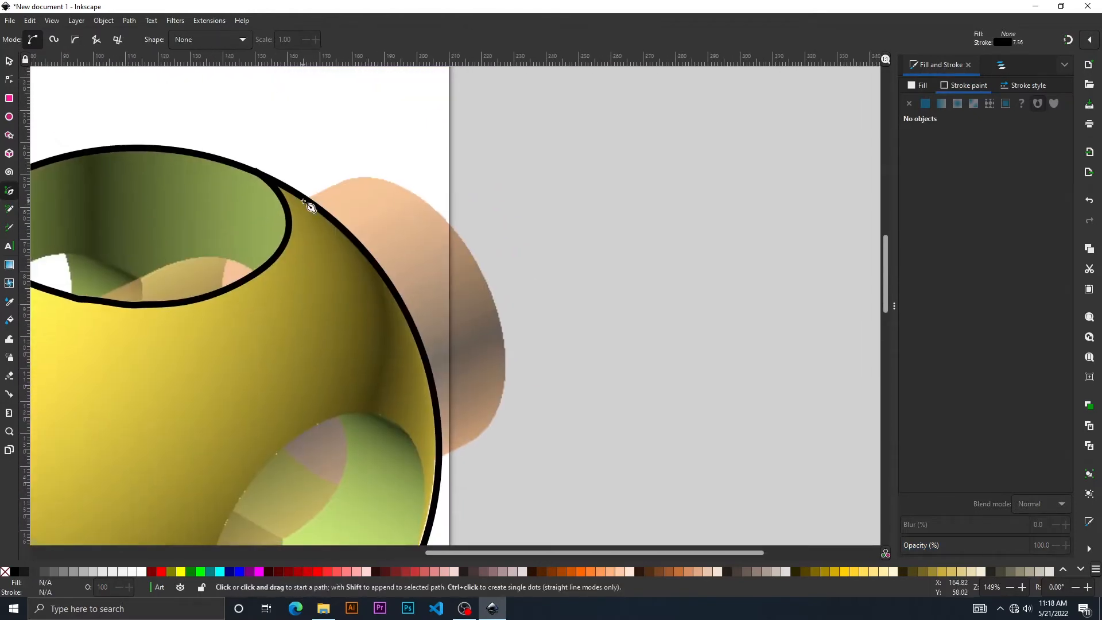
click(309, 200)
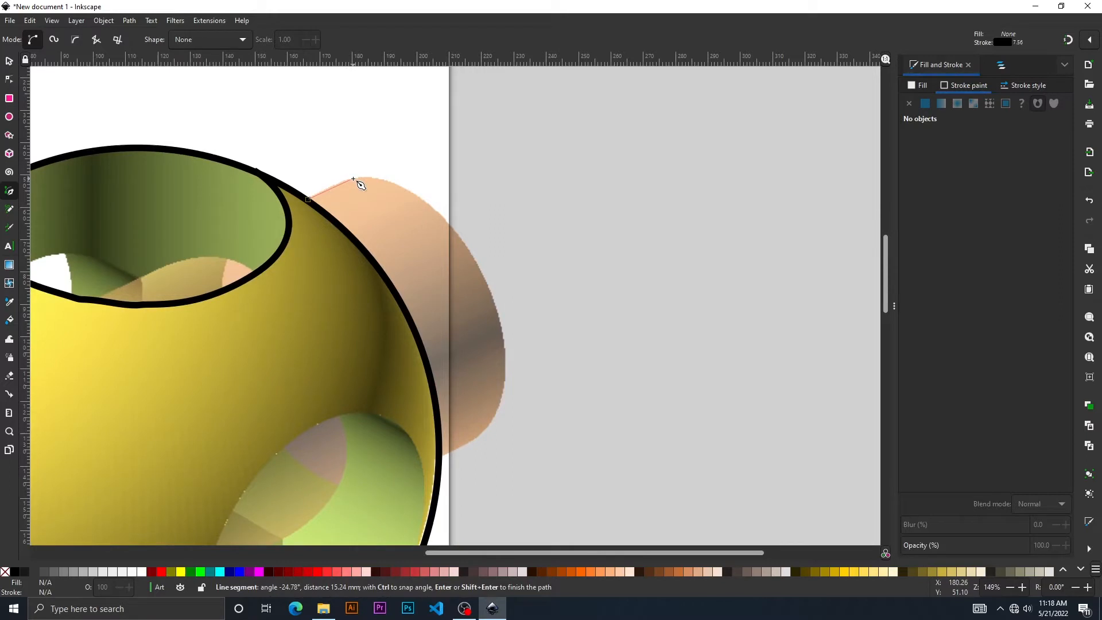
click(353, 179)
drag(475, 261, 540, 361)
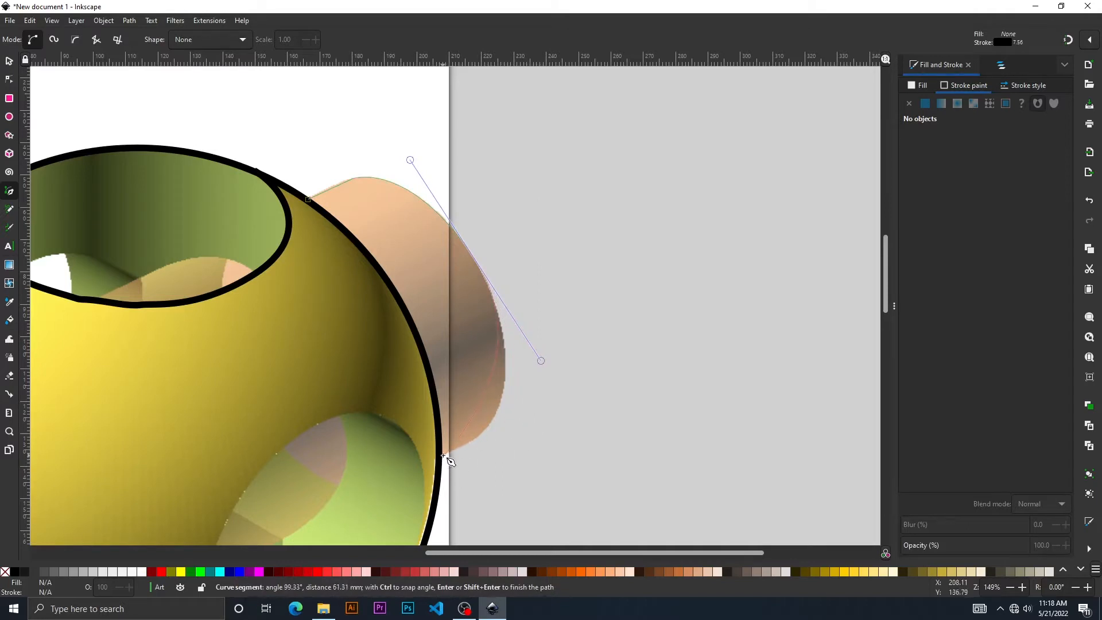
drag(443, 456, 406, 469)
drag(471, 448, 477, 448)
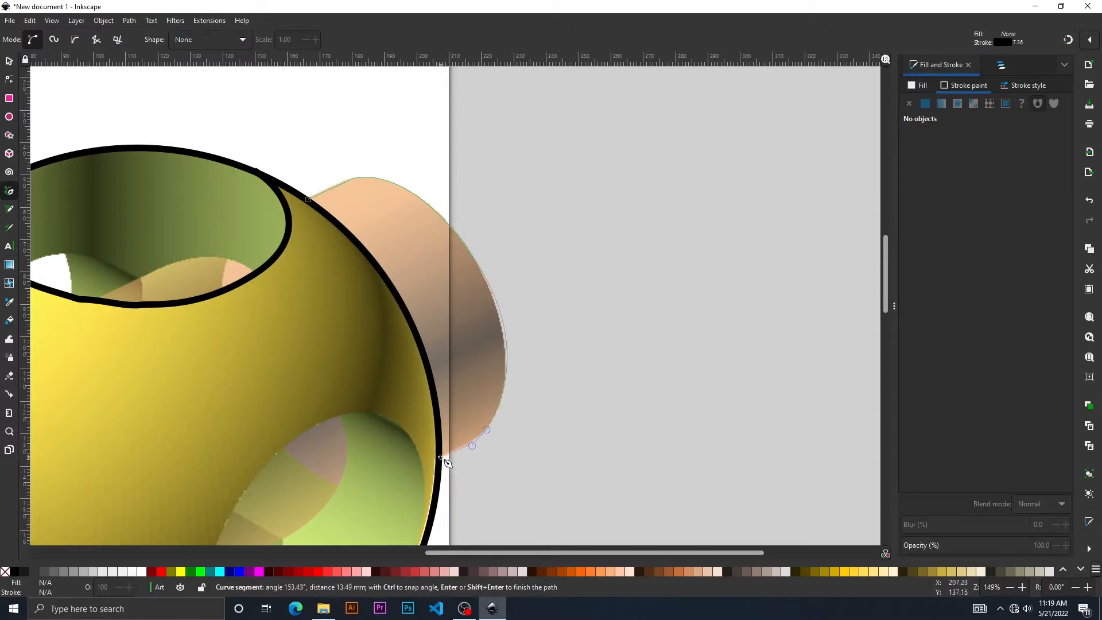
click(441, 457)
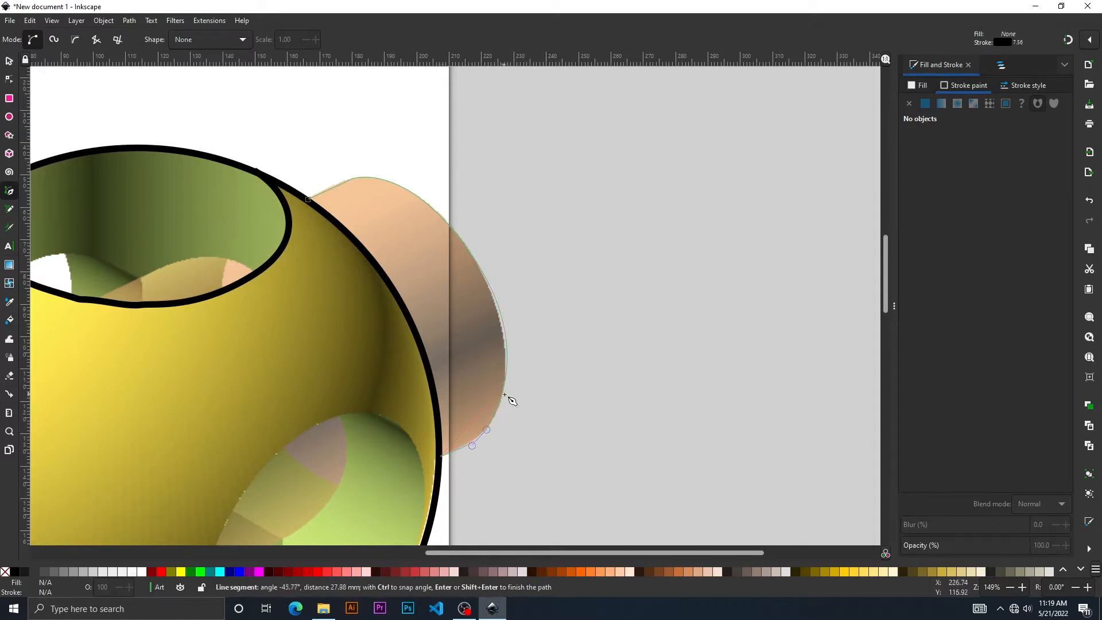
key(Return)
- Trace the upper edge of the tan cylinder visible inside the top opening with an open curved path, starting and ending on the front rim
key(space)
mouse_move(315, 392)
mouse_down()
mouse_move(554, 252)
mouse_move(394, 387)
mouse_move(321, 362)
mouse_move(620, 322)
mouse_move(527, 273)
mouse_up()
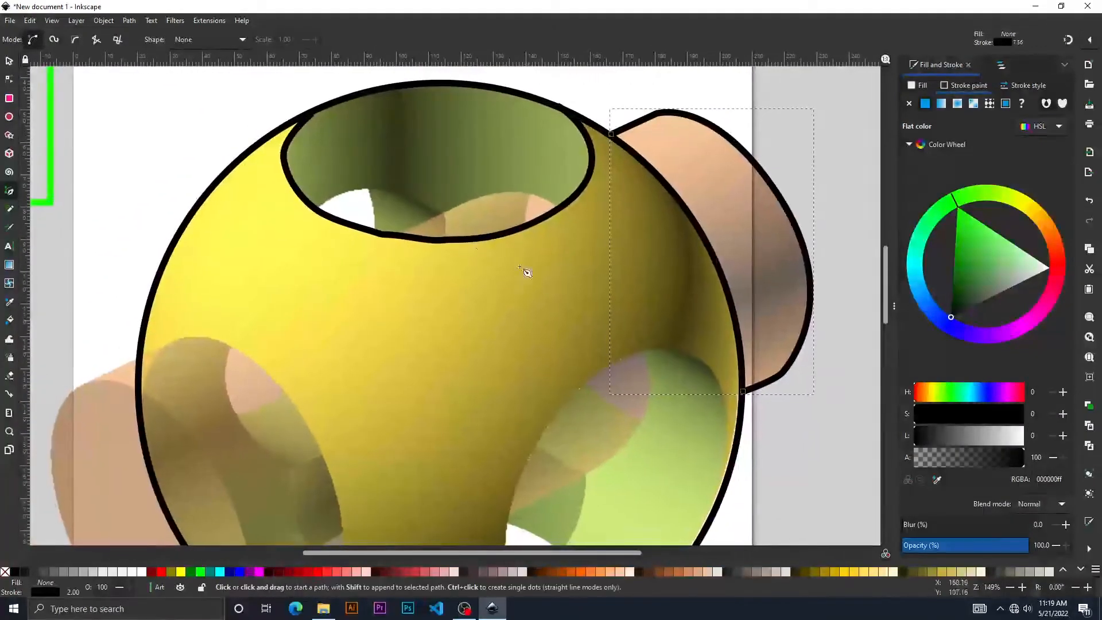
click(395, 234)
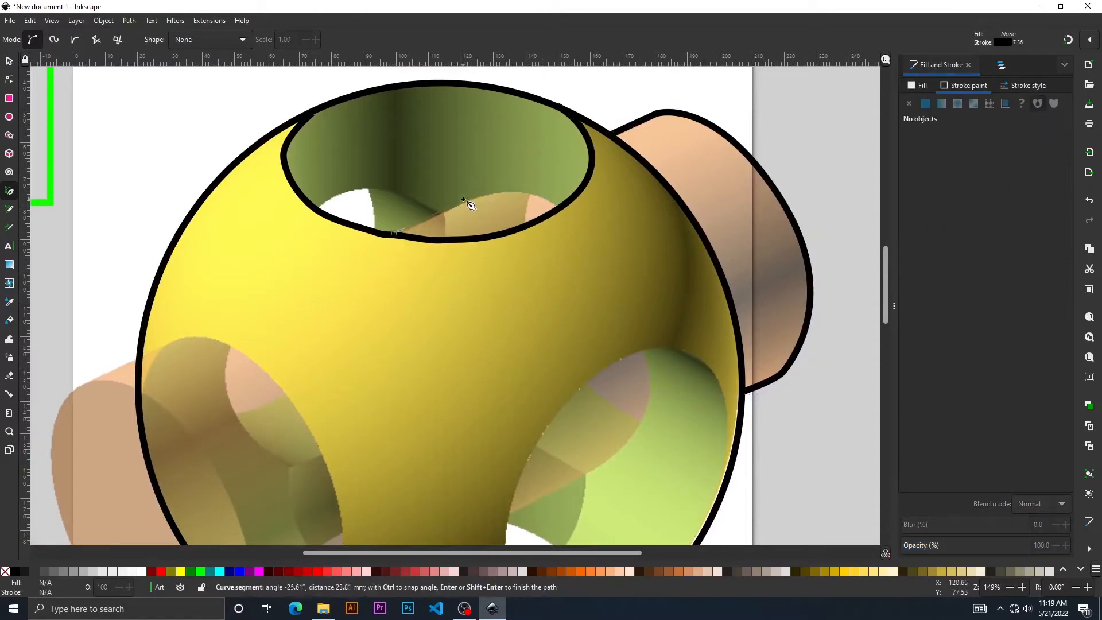
key(Escape)
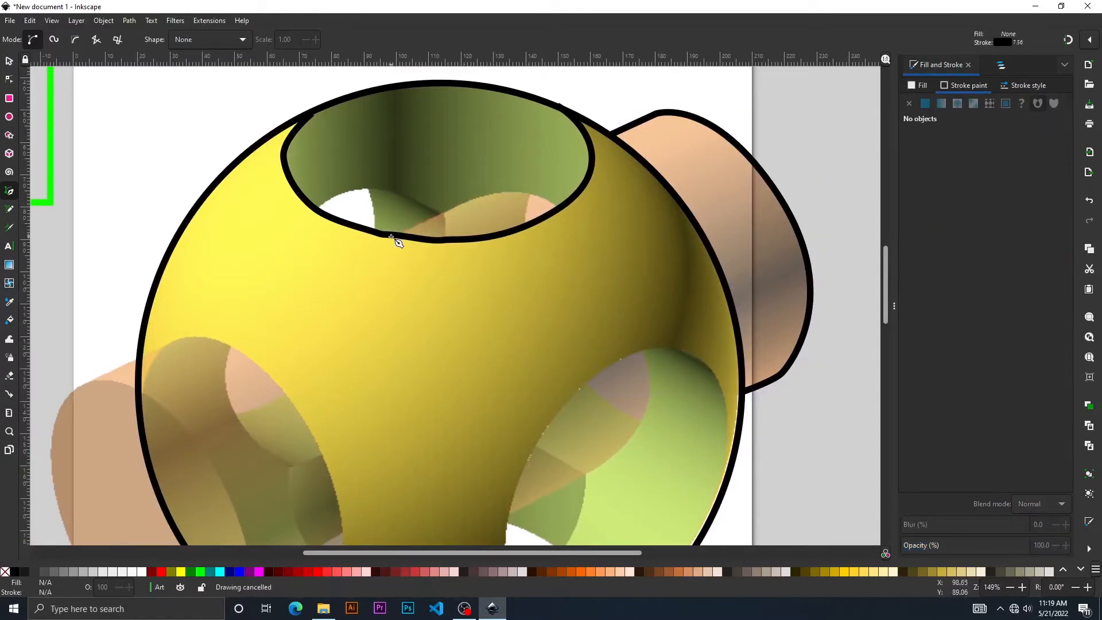
click(393, 236)
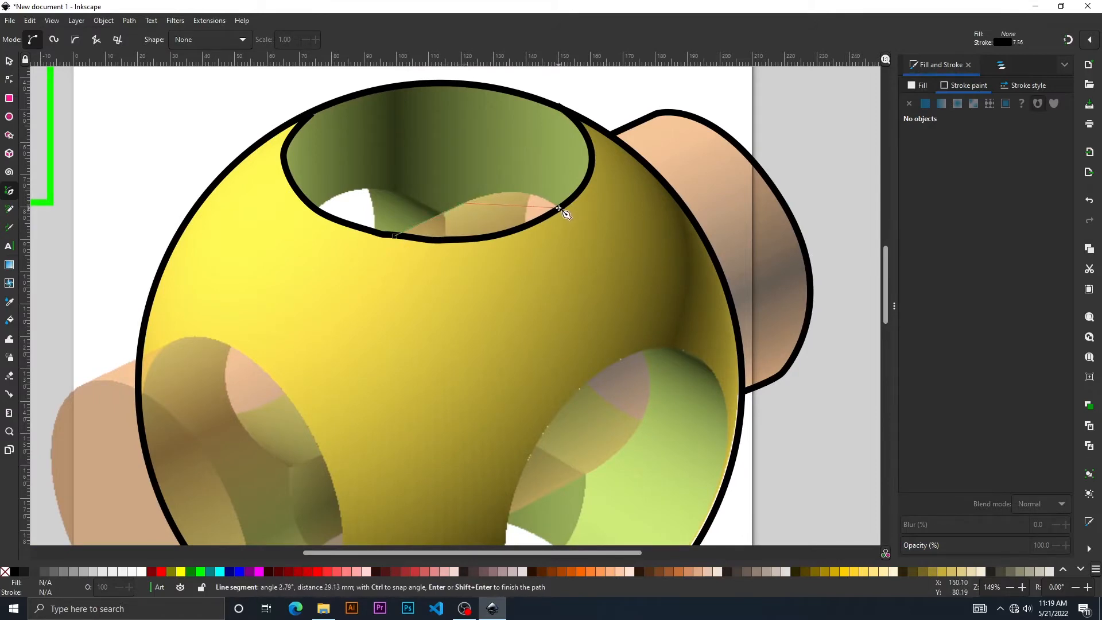
mouse_move(565, 206)
mouse_down()
mouse_move(581, 238)
mouse_move(613, 240)
mouse_up()
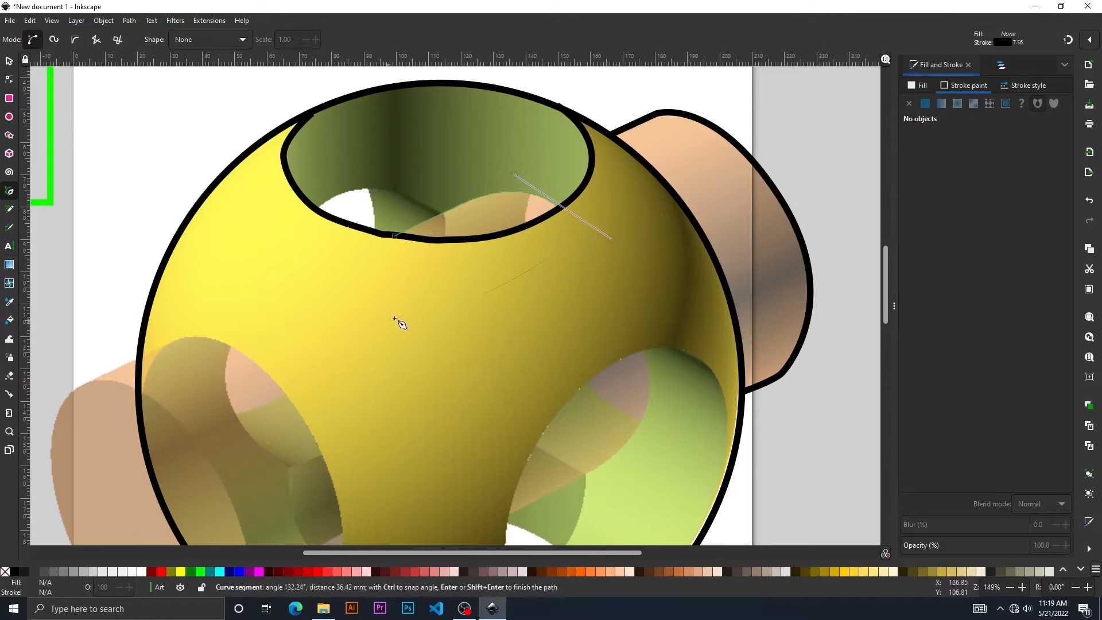
key(Return)
- Trace the upper edge of the green cylinder inside the top opening with an open path from the tan cylinder's outline to the left rim
drag(361, 289, 428, 317)
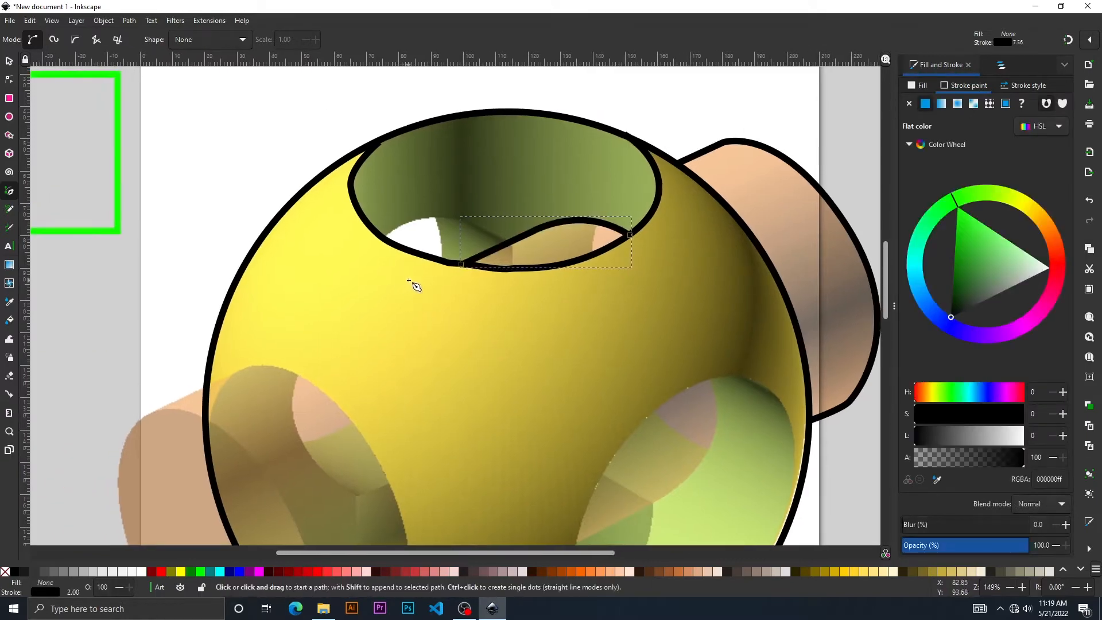
click(508, 242)
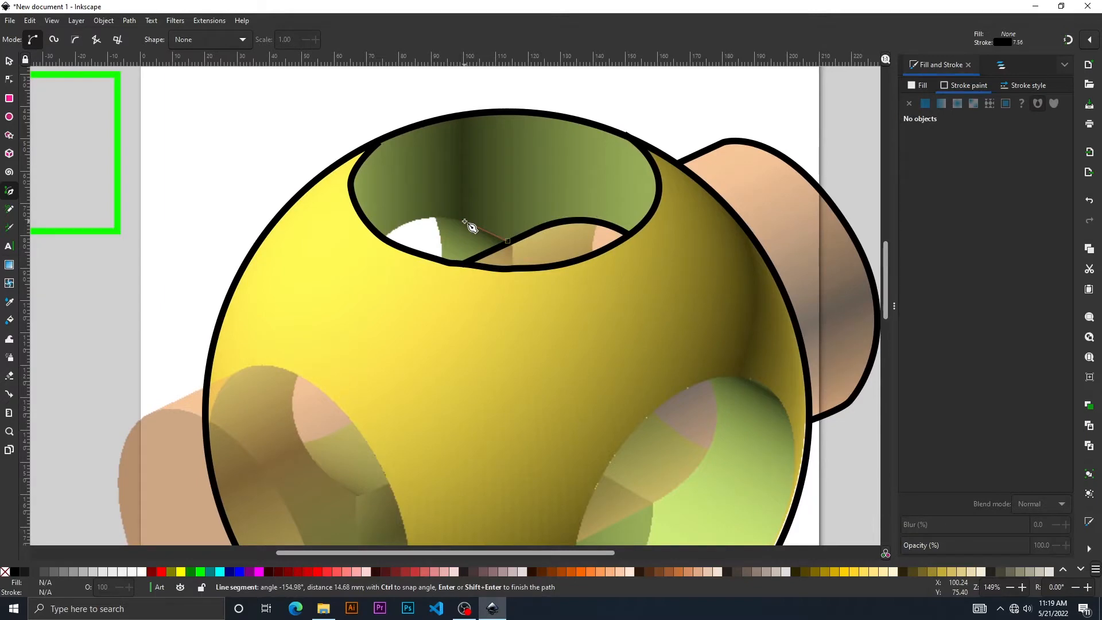
drag(384, 239, 356, 271)
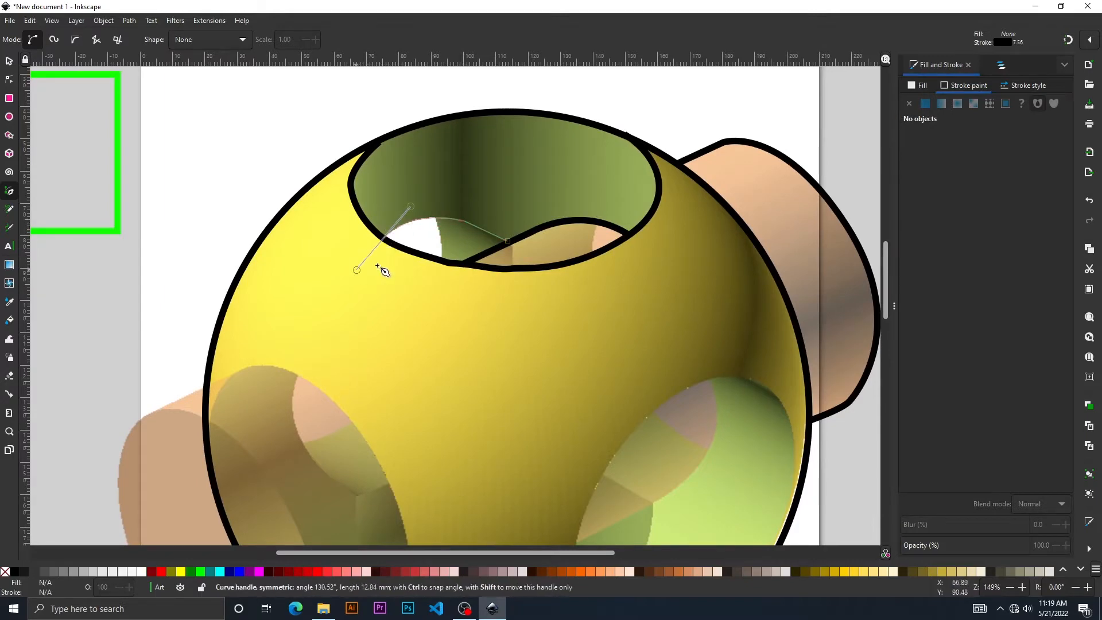
right_click(442, 304)
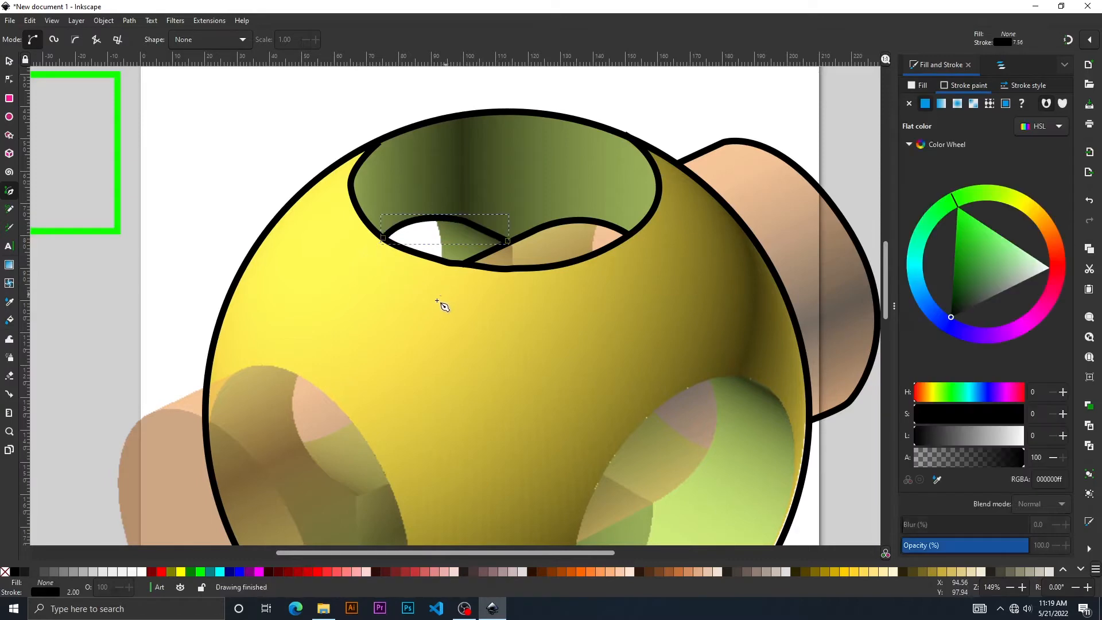
- Trace the curved edge between the white gap and the green cylinder inside the top opening, from the front rim upward
click(441, 261)
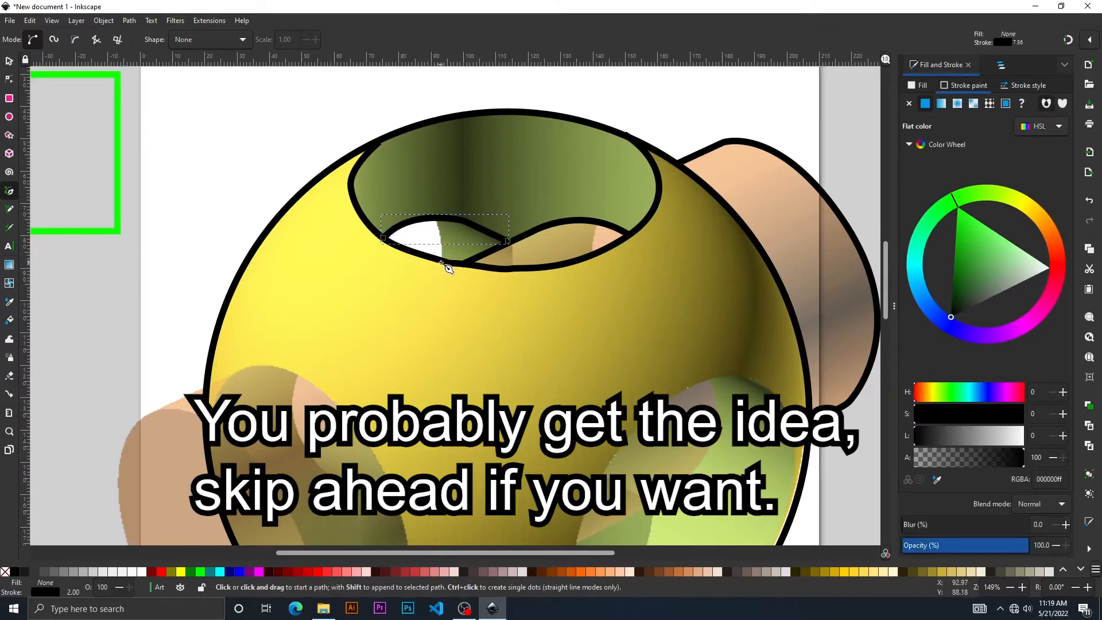
click(438, 220)
key(Return)
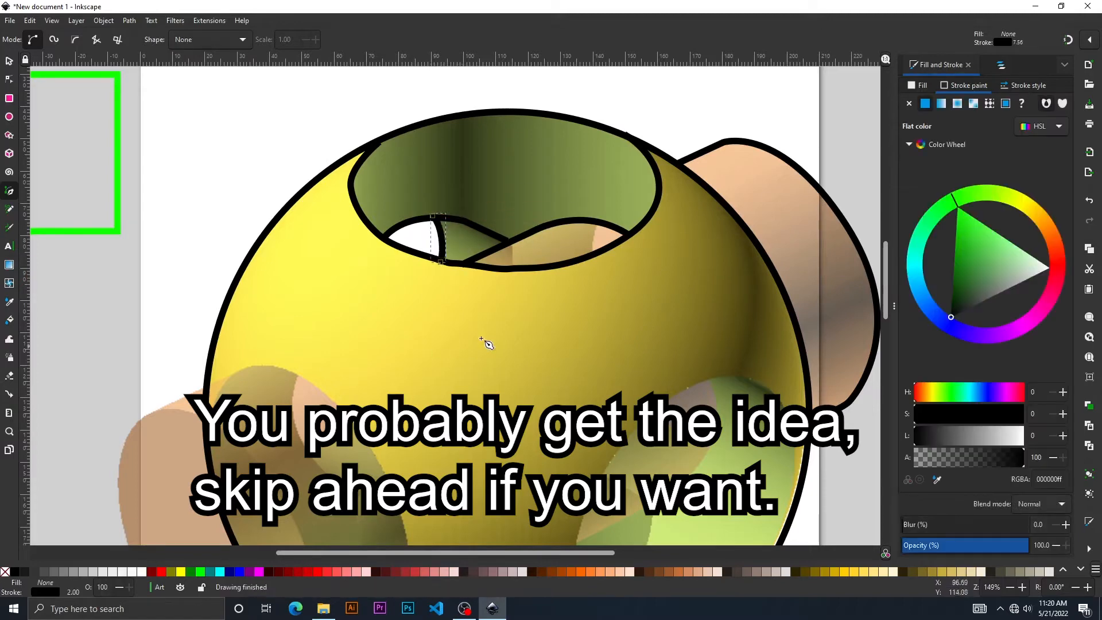
- Trace the vertical seam below the crossing of the two inner cylinders and the short curved edge of the pink patch, both ending on the rim
scroll(465, 287, right, 4)
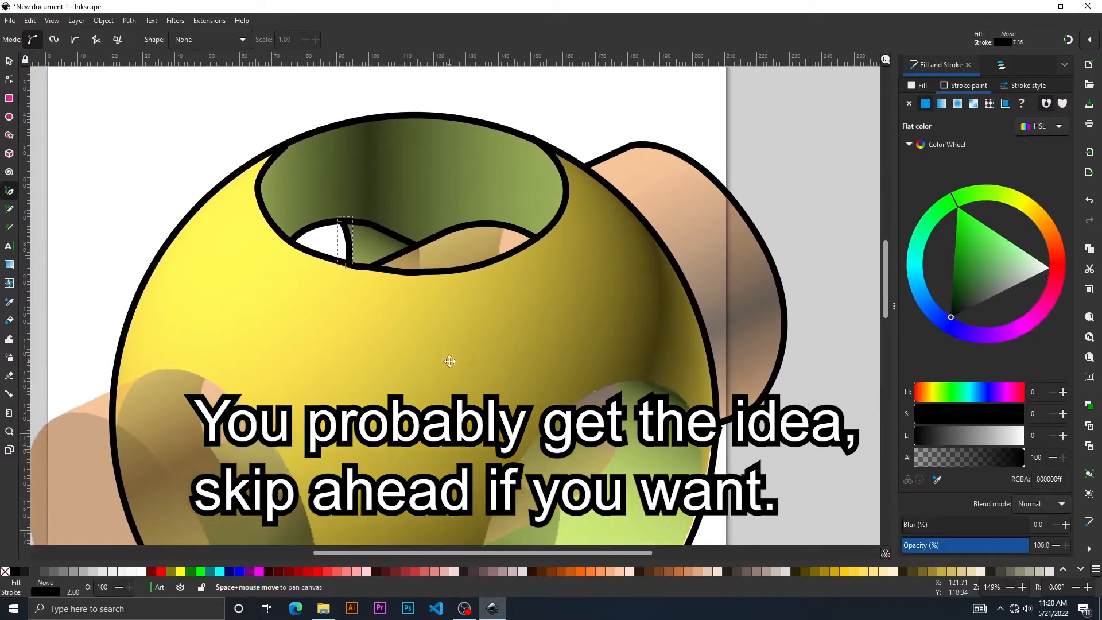
click(419, 243)
click(419, 271)
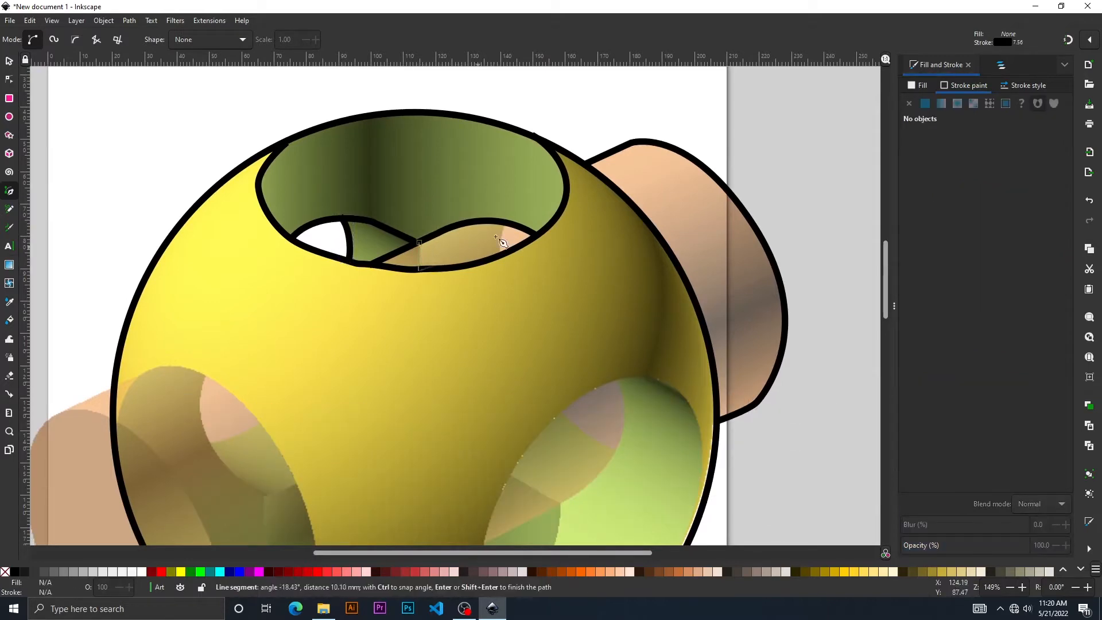
key(Return)
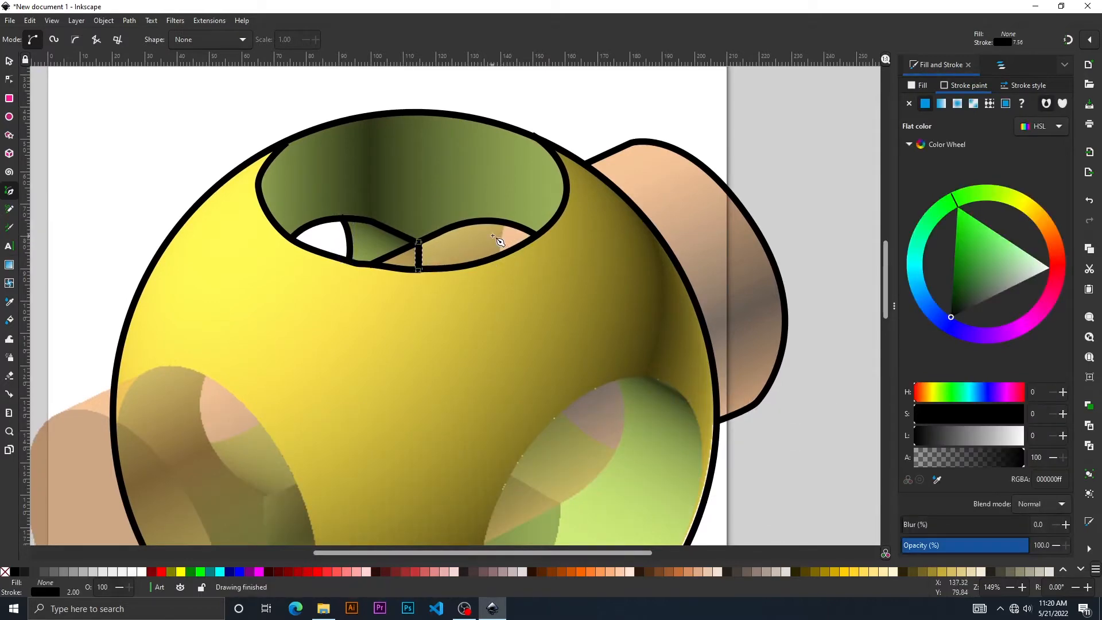
drag(501, 234, 500, 247)
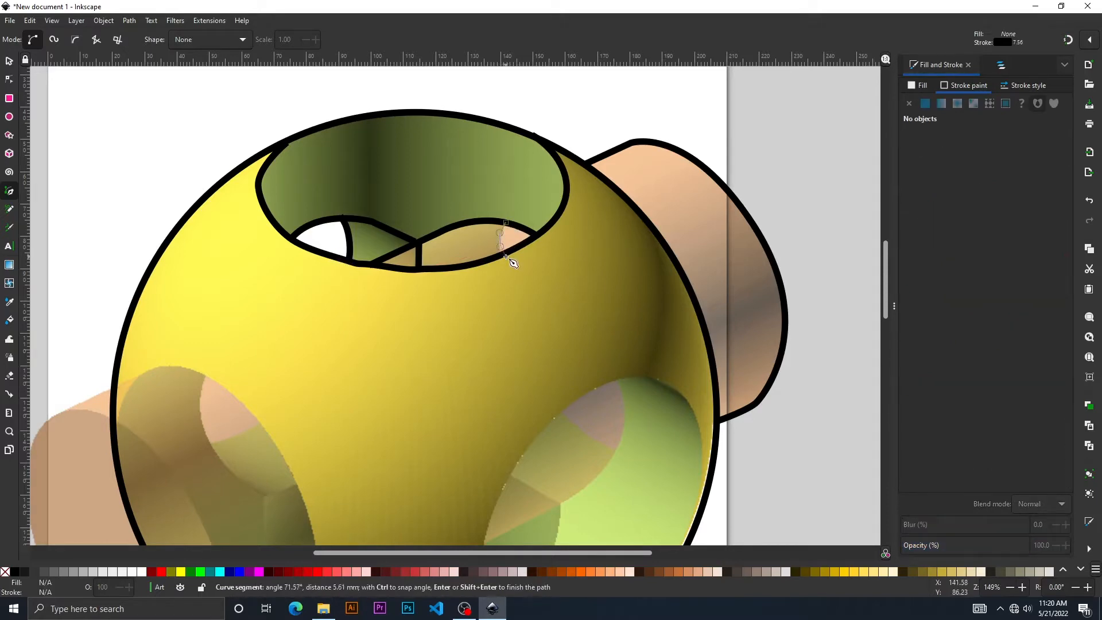
click(506, 257)
key(Return)
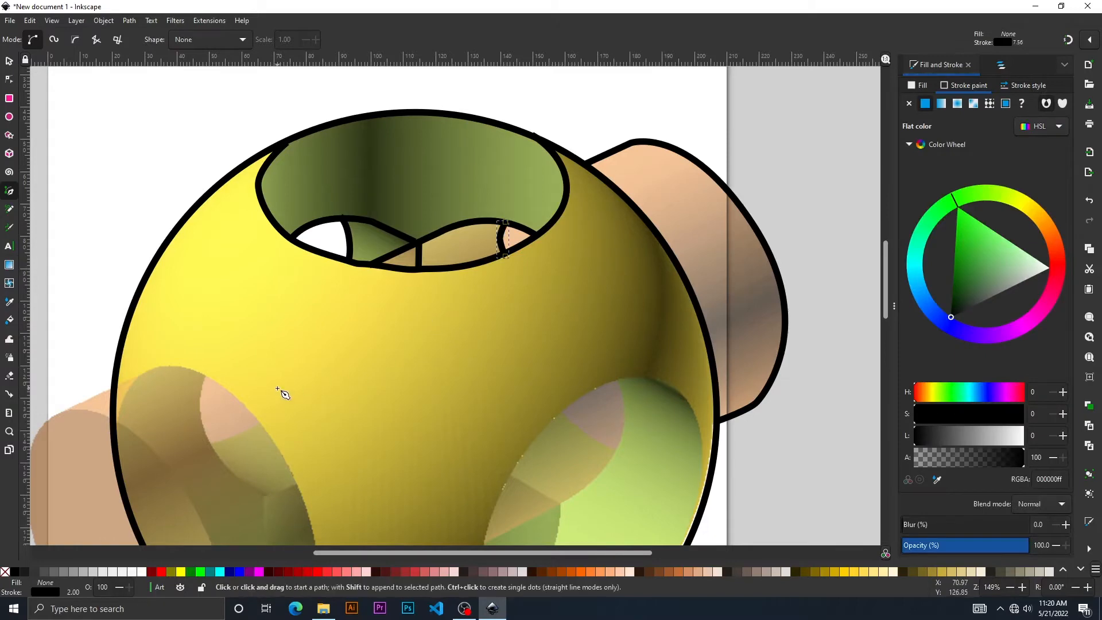
- Trace the full silhouette of the front left cylinder, including its part inside the sphere, as a closed Bezier path about 92 by 104 mm
drag(377, 391, 363, 215)
mouse_move(391, 320)
mouse_down()
mouse_move(473, 269)
mouse_move(525, 282)
mouse_move(625, 269)
mouse_move(511, 265)
mouse_move(618, 267)
mouse_up()
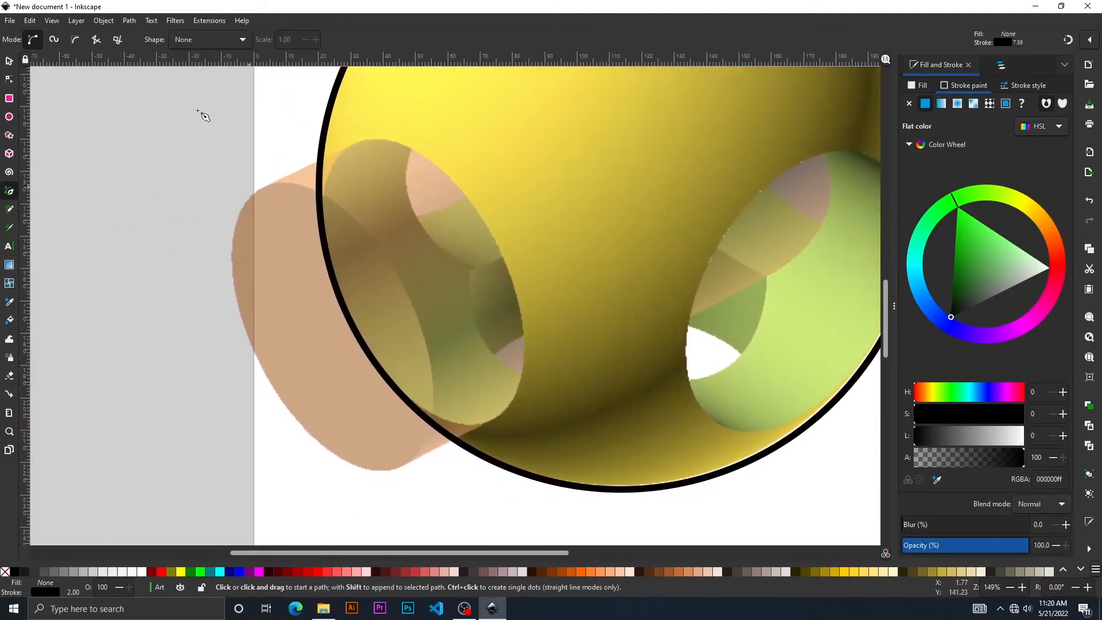
click(271, 187)
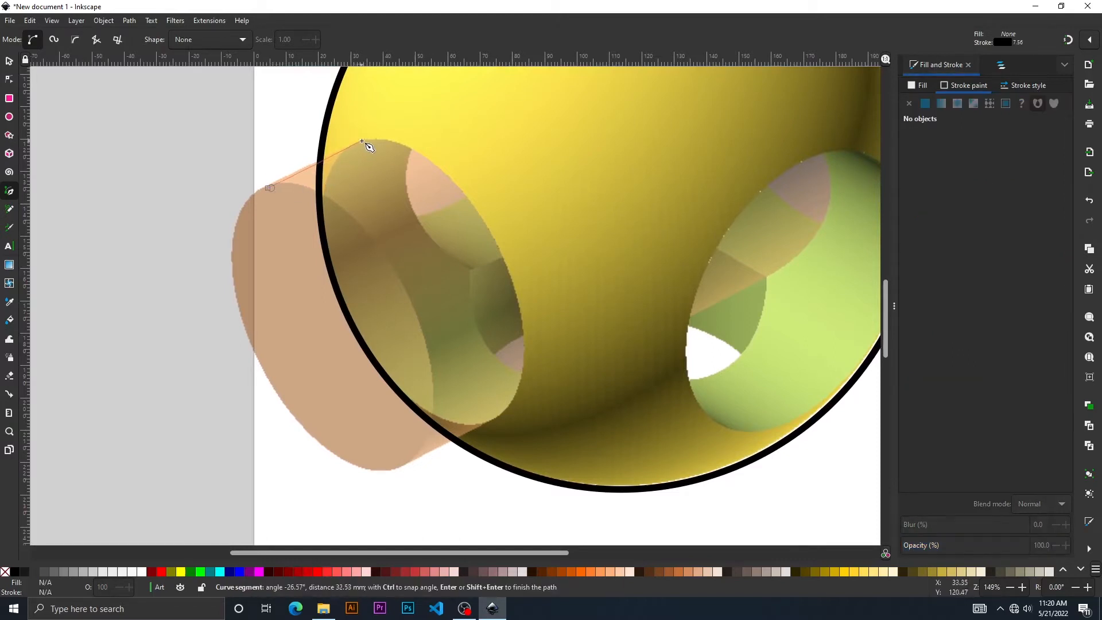
click(362, 142)
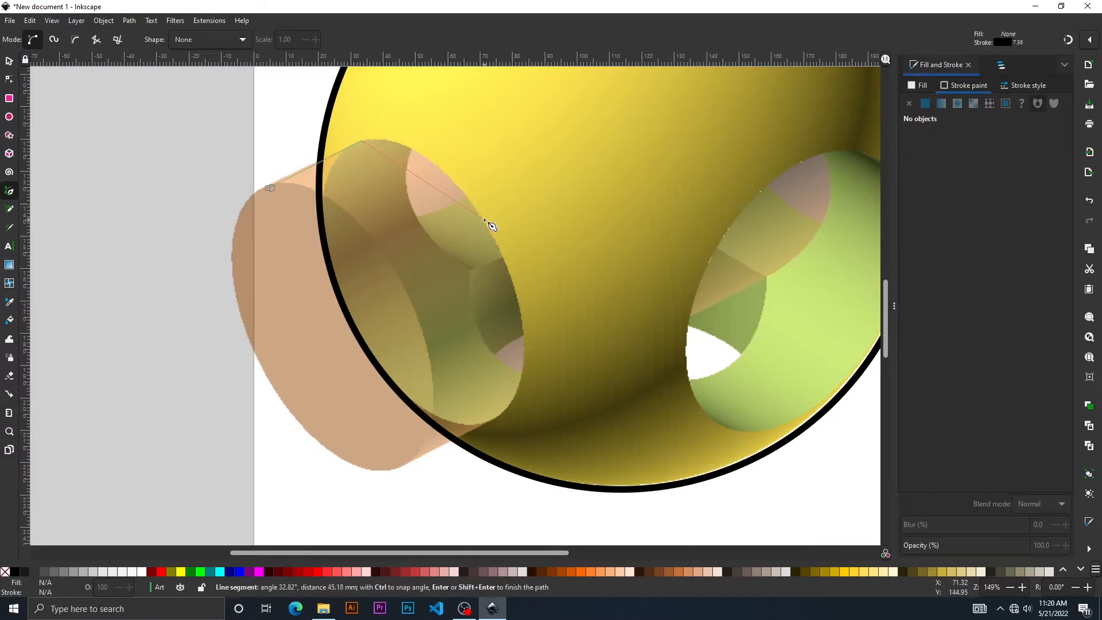
drag(485, 220, 544, 316)
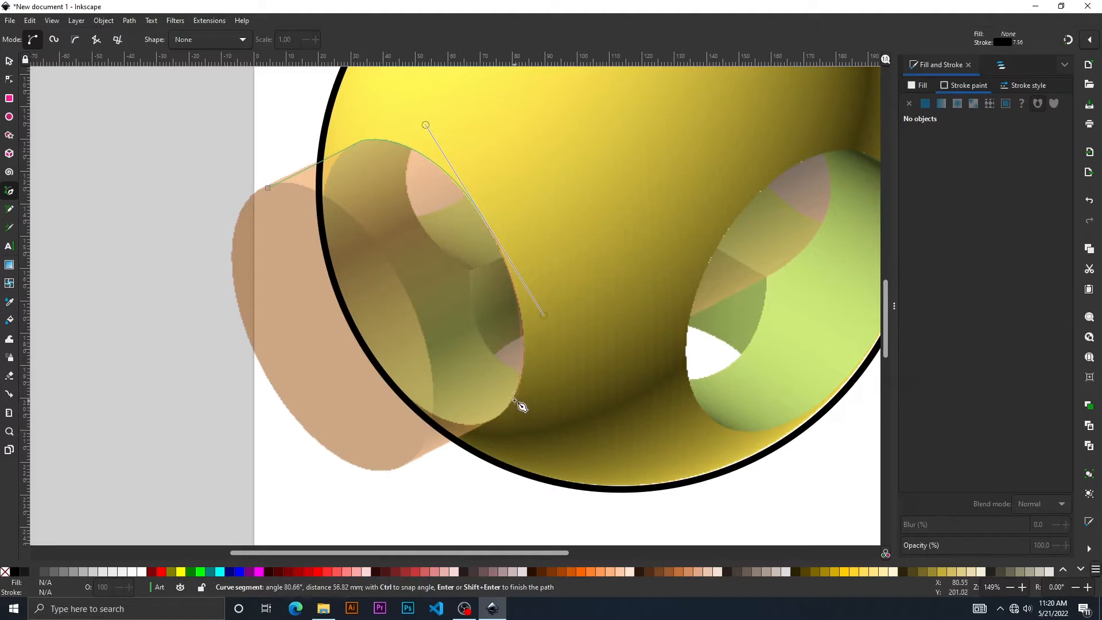
drag(514, 401, 507, 420)
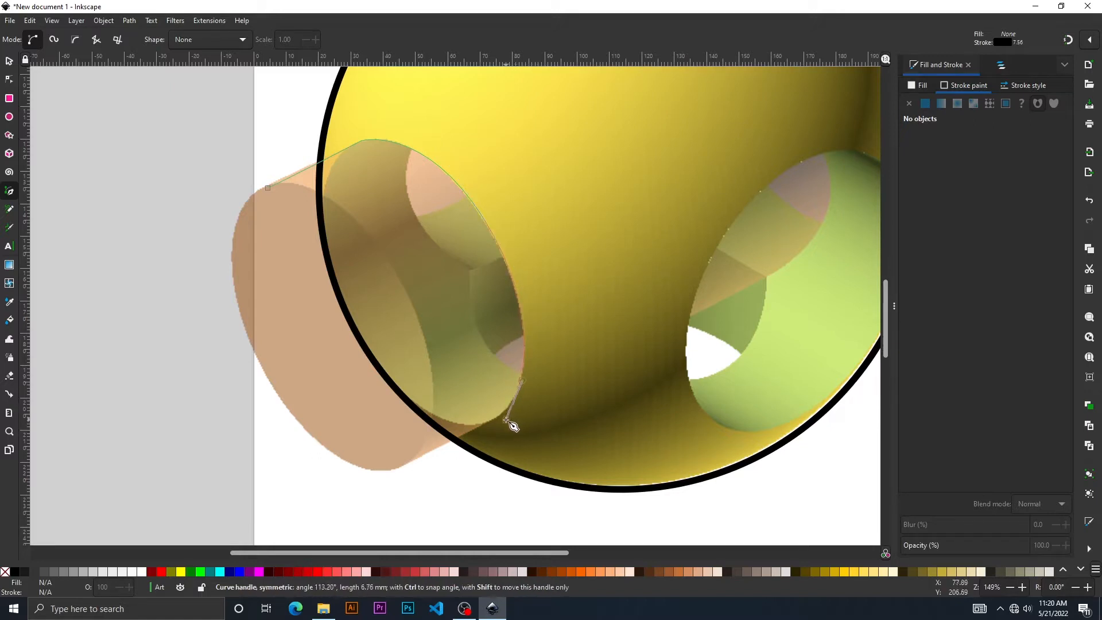
click(397, 469)
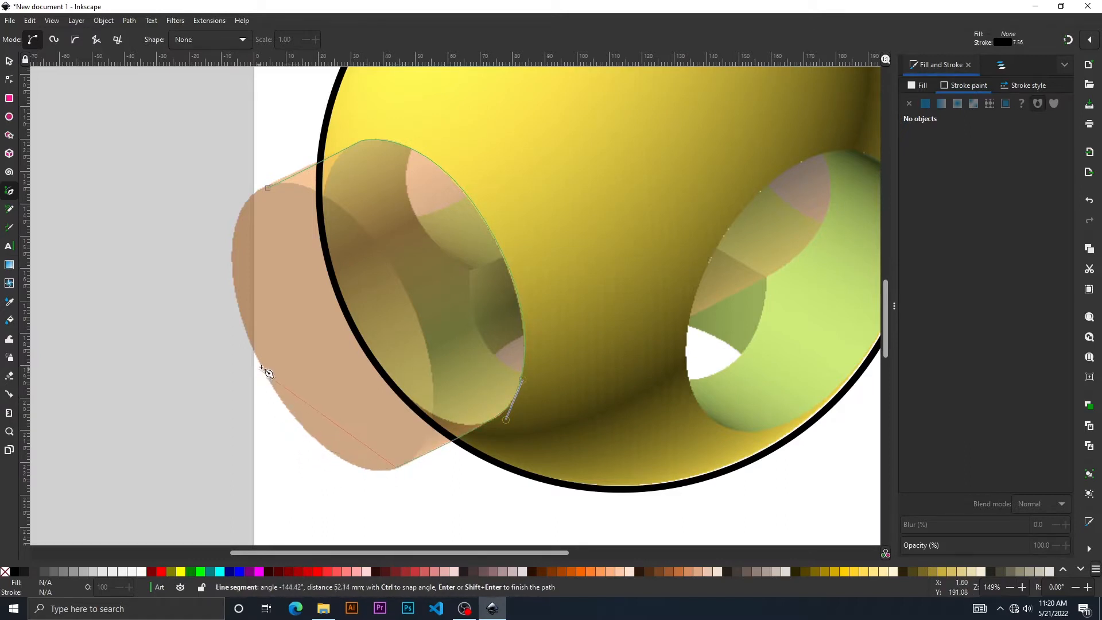
drag(263, 367, 160, 225)
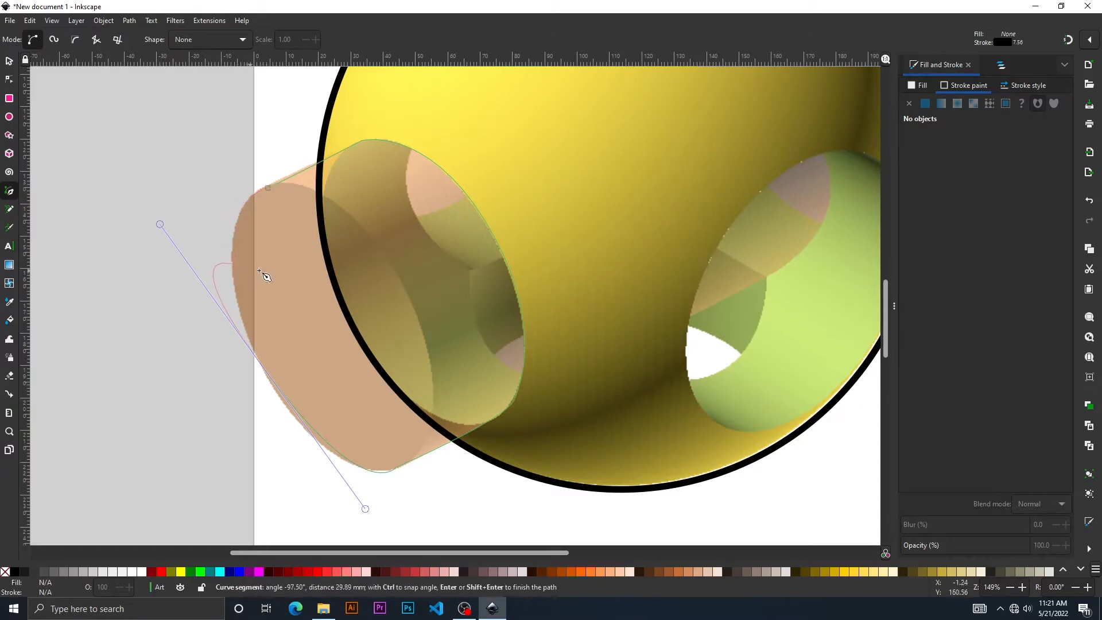
key(BackSpace)
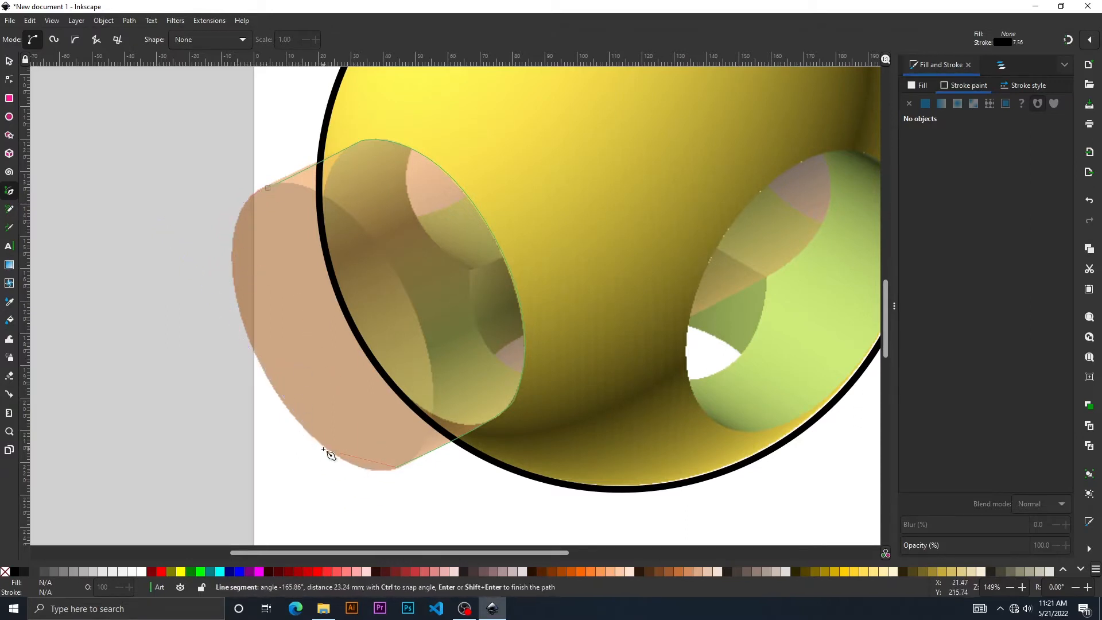
drag(317, 442, 274, 402)
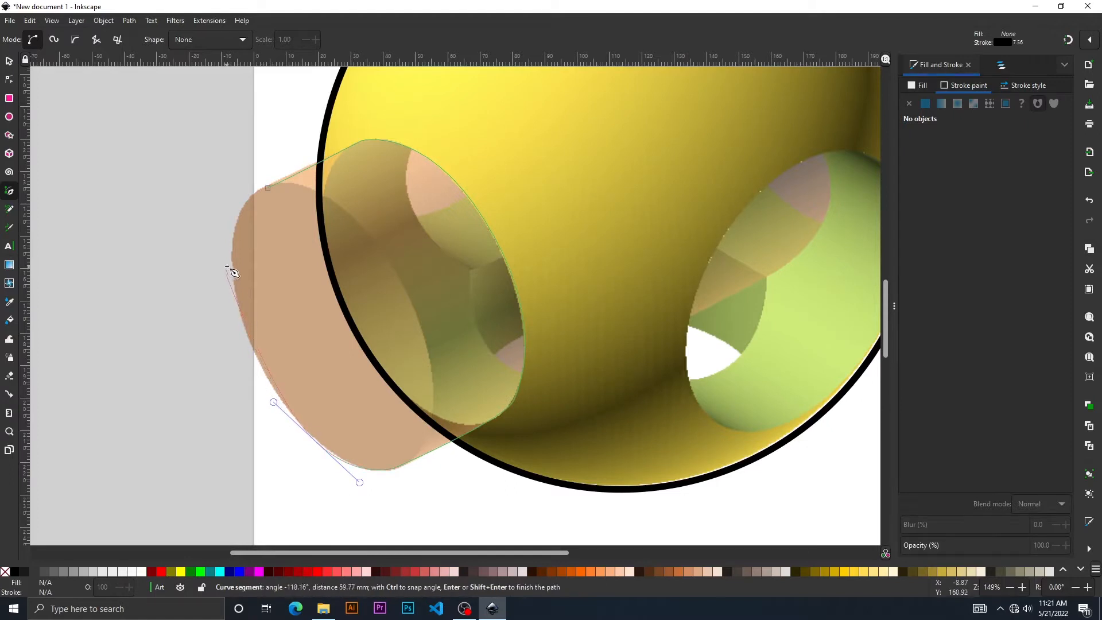
drag(233, 255, 235, 187)
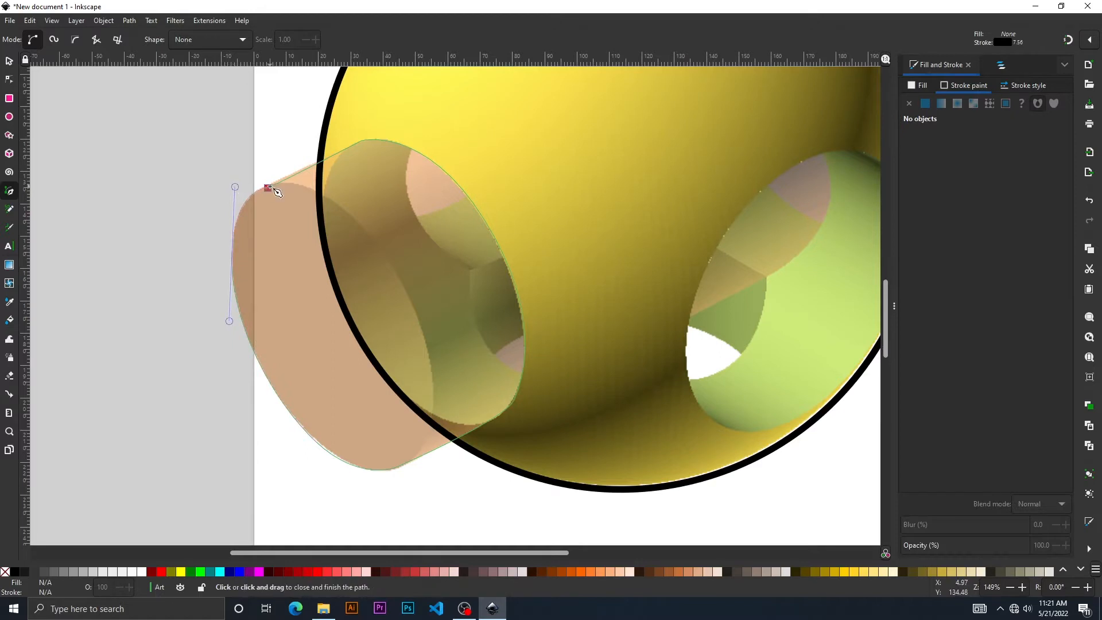
click(268, 188)
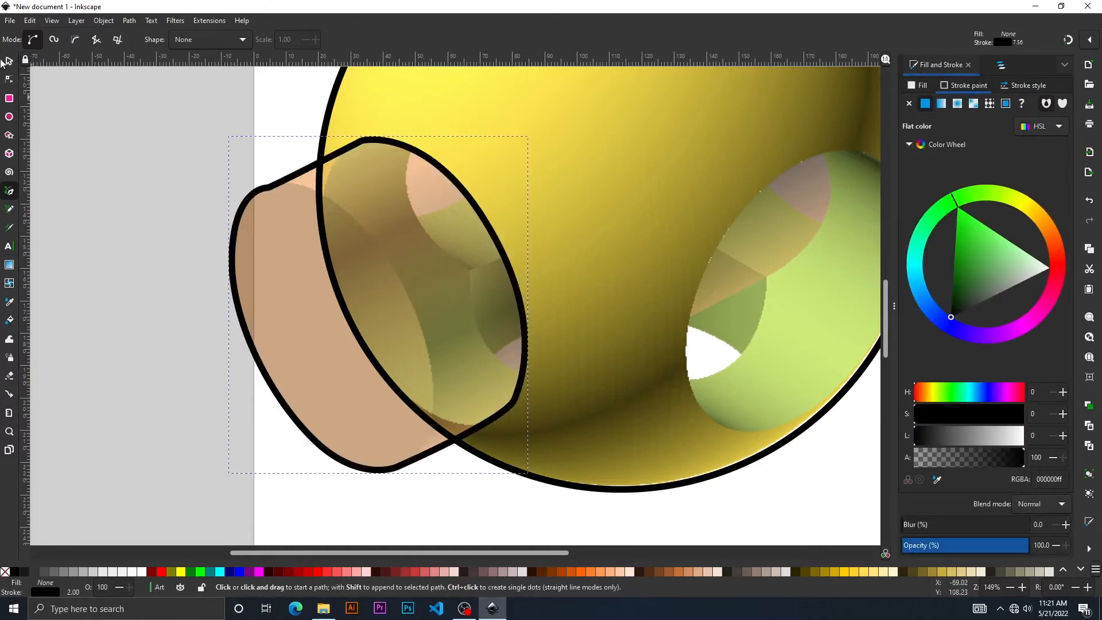
- Trace the inner side of the front left cylinder's end face with an open curved path between the silhouette's upper and lower edges
key(space)
drag(411, 254, 306, 281)
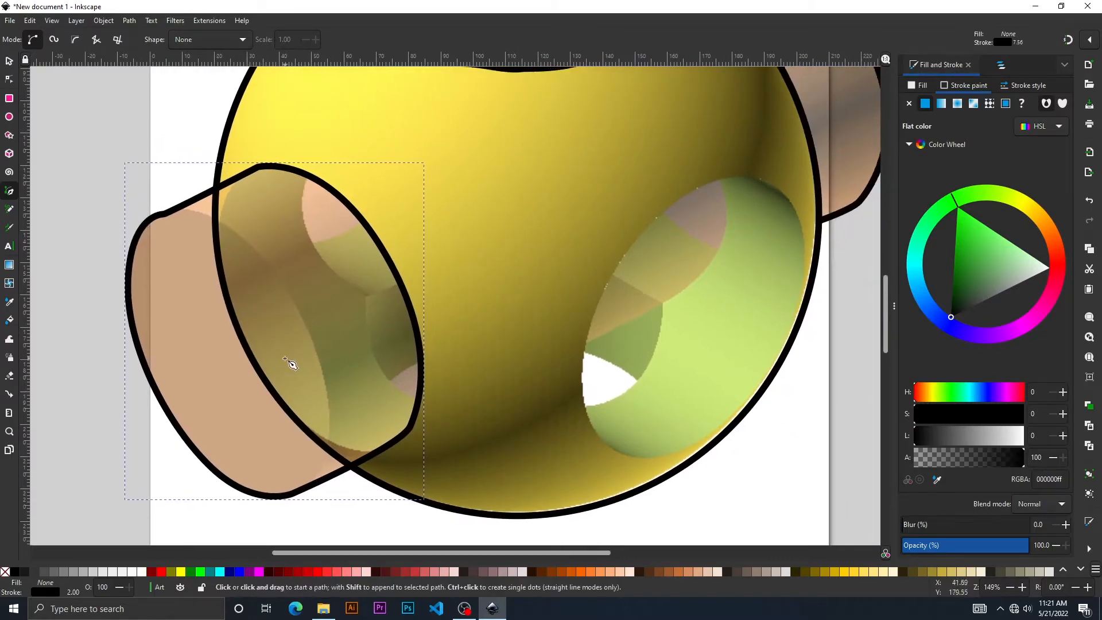
click(175, 210)
drag(301, 315, 351, 410)
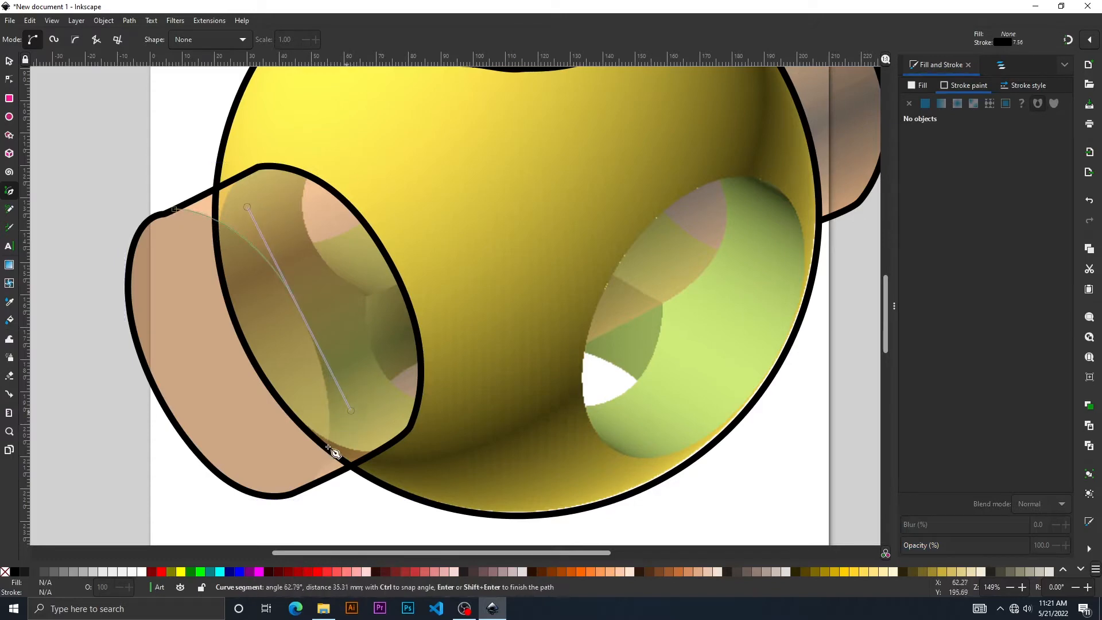
double_click(319, 484)
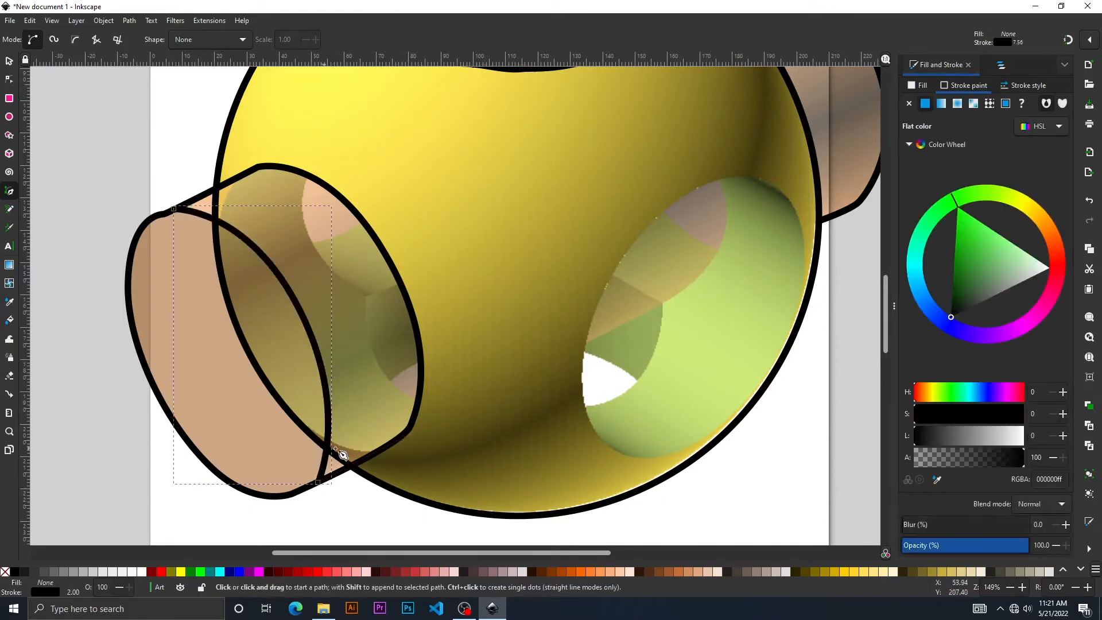
- Trace the lower edge of the sphere's left opening with an open curved path about 25 by 10 mm, ending on the sphere's outline
click(377, 452)
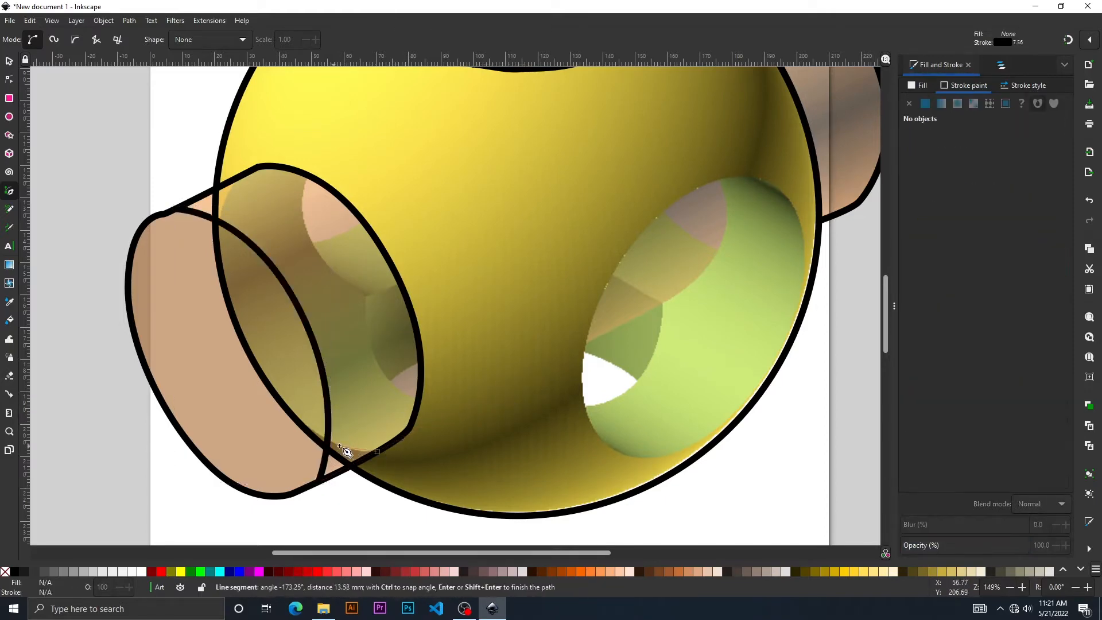
drag(339, 447, 313, 430)
click(298, 424)
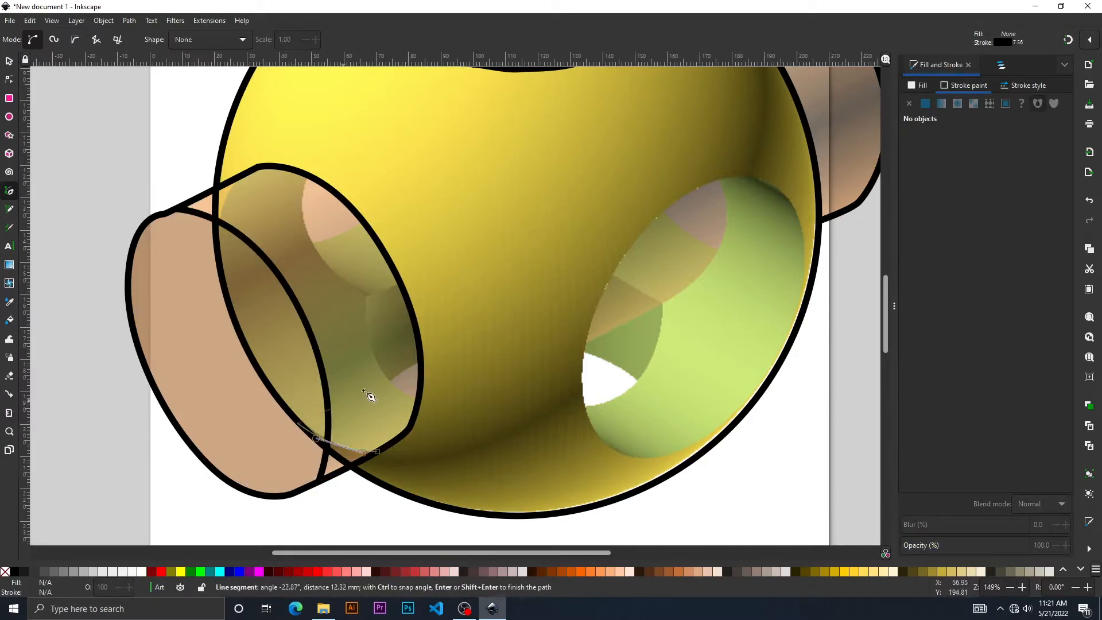
key(Return)
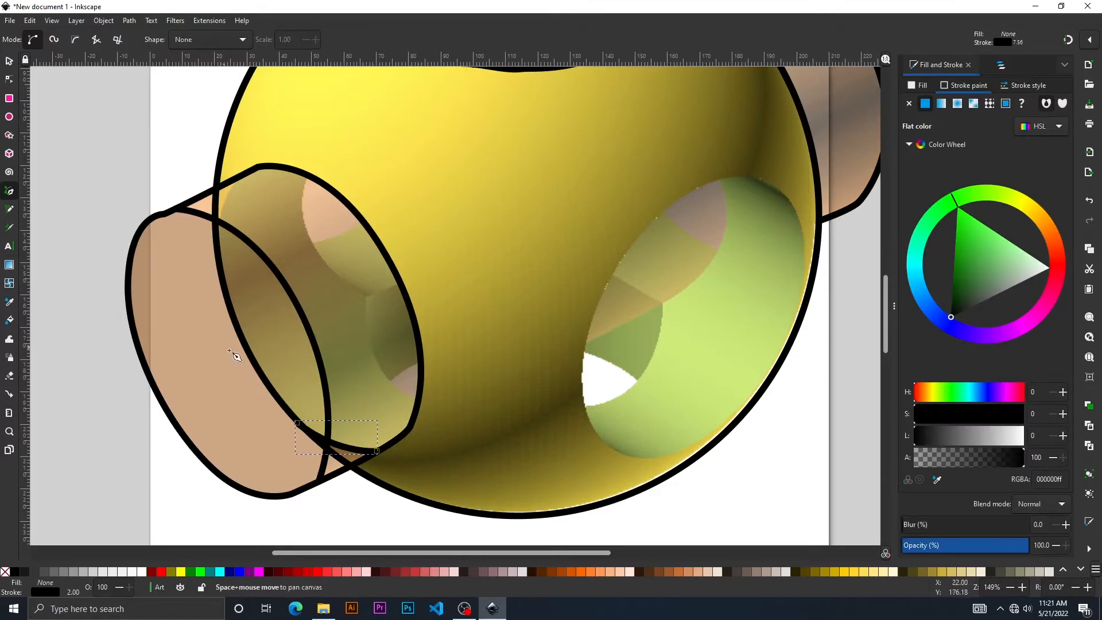
- Trace the short upper left edge of the sphere's left opening with an open curved path about 14 mm tall, starting on the cylinder's upper edge
scroll(321, 344, left, 3)
scroll(321, 344, up, 1)
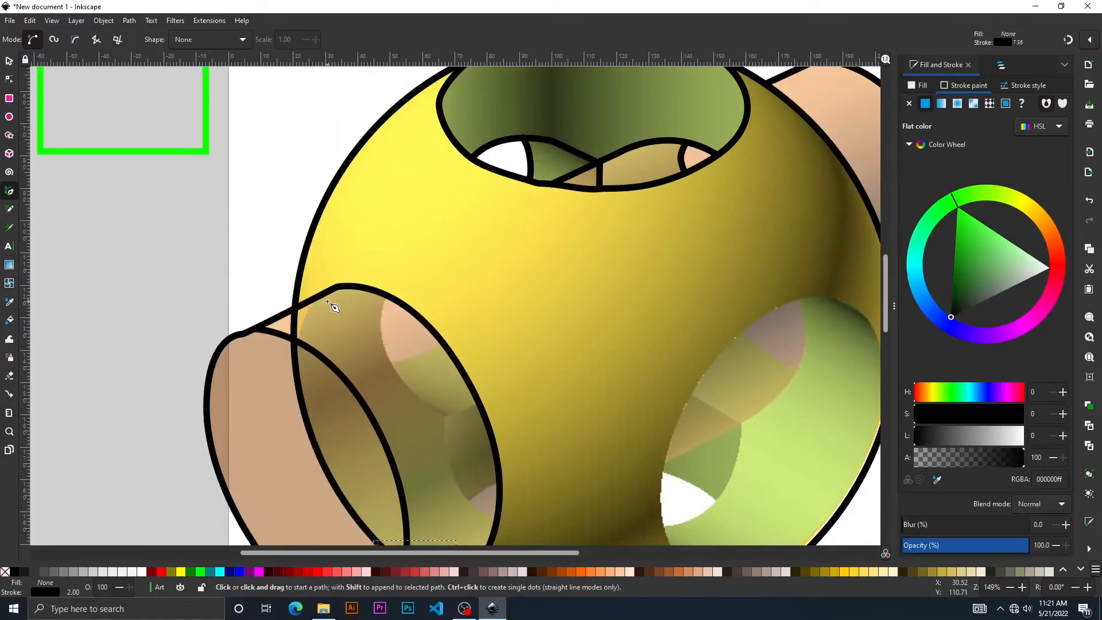
scroll(299, 364, up, 2)
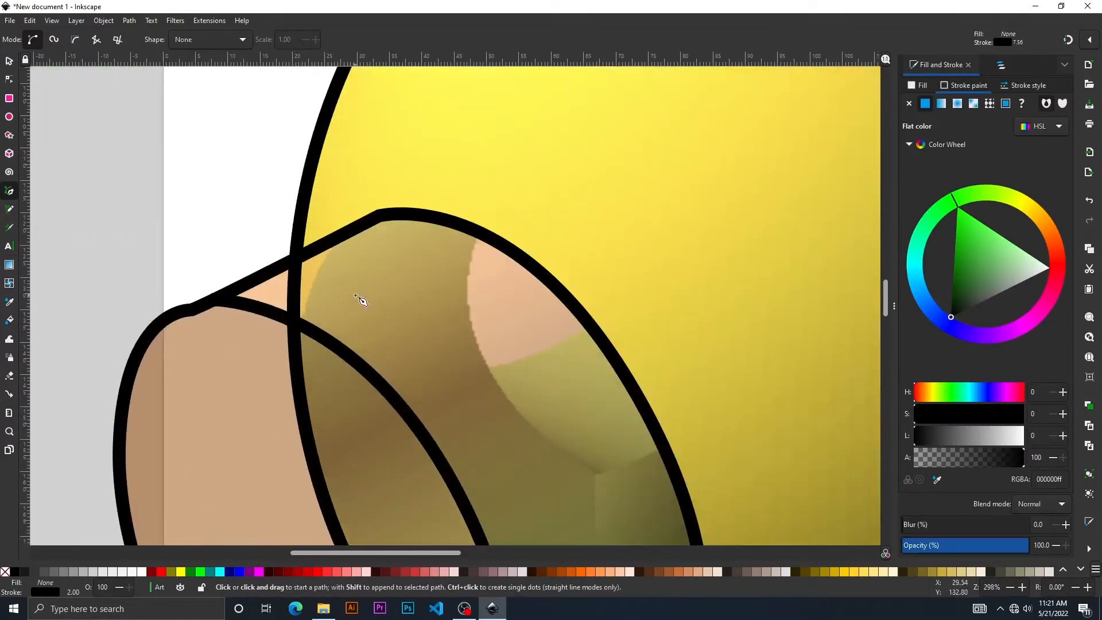
click(340, 236)
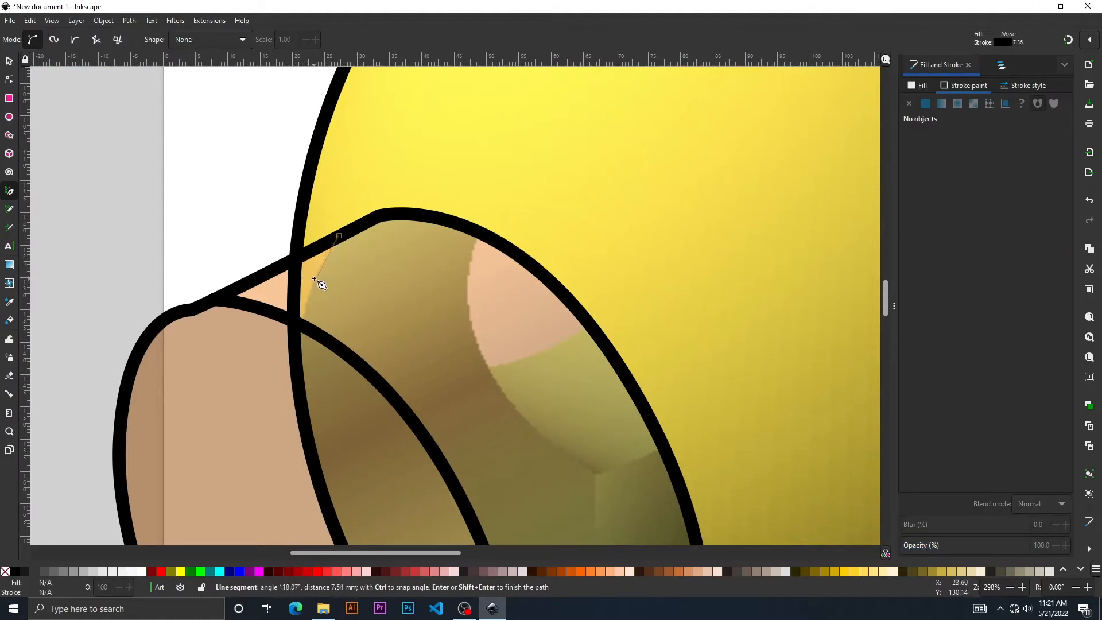
drag(315, 280, 307, 299)
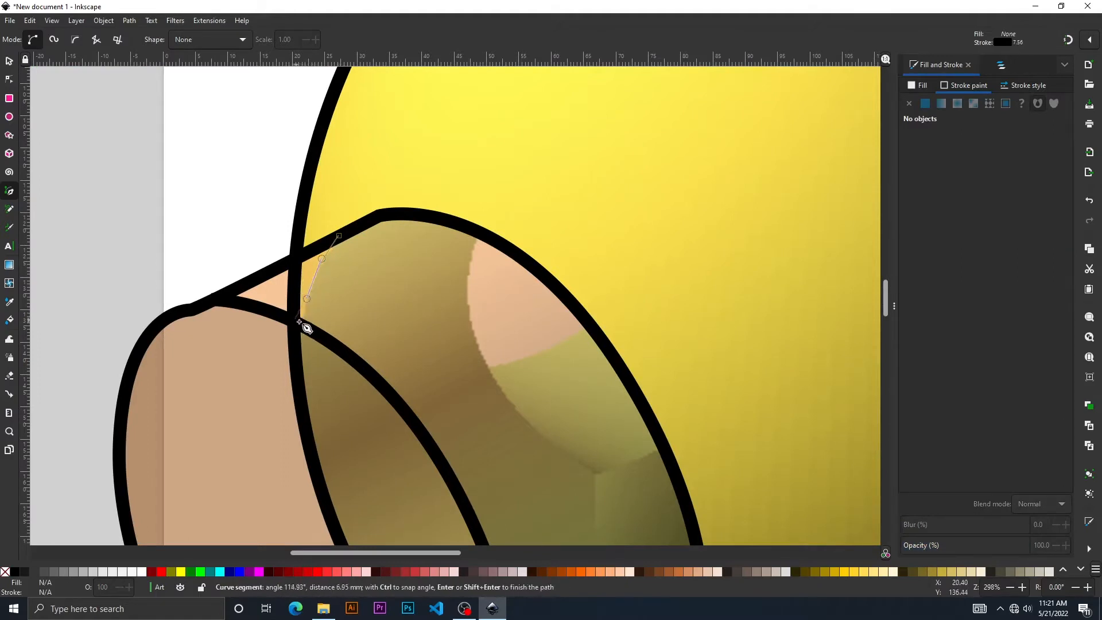
click(305, 329)
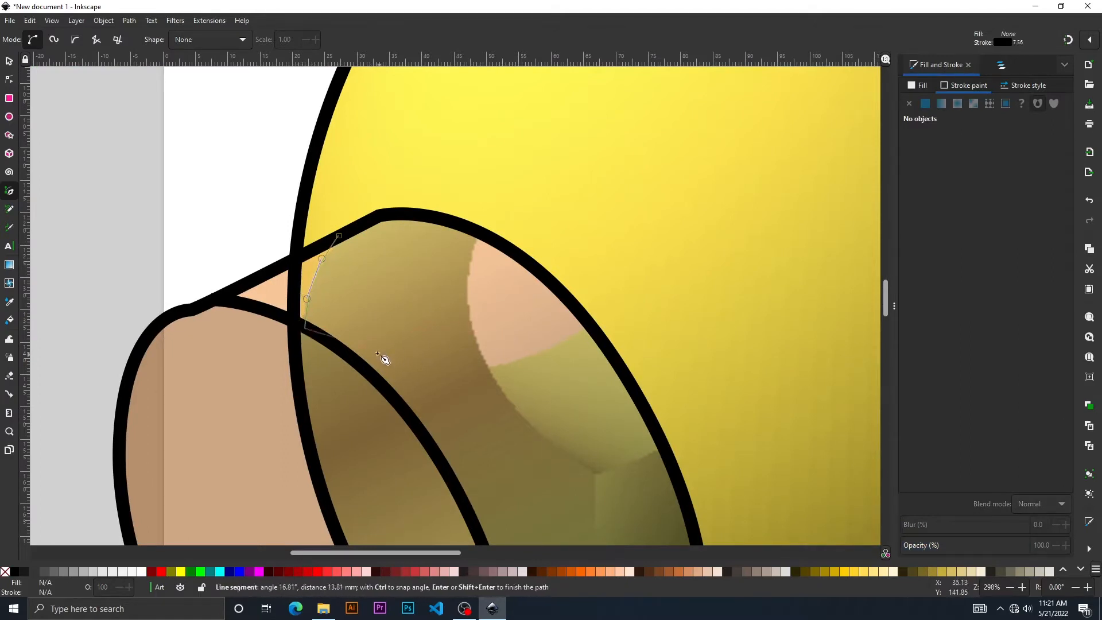
key(Return)
- Draw a straight seam about 12 mm long inside the left opening, from its right rim to the corner where the inner cylinders meet
key(space)
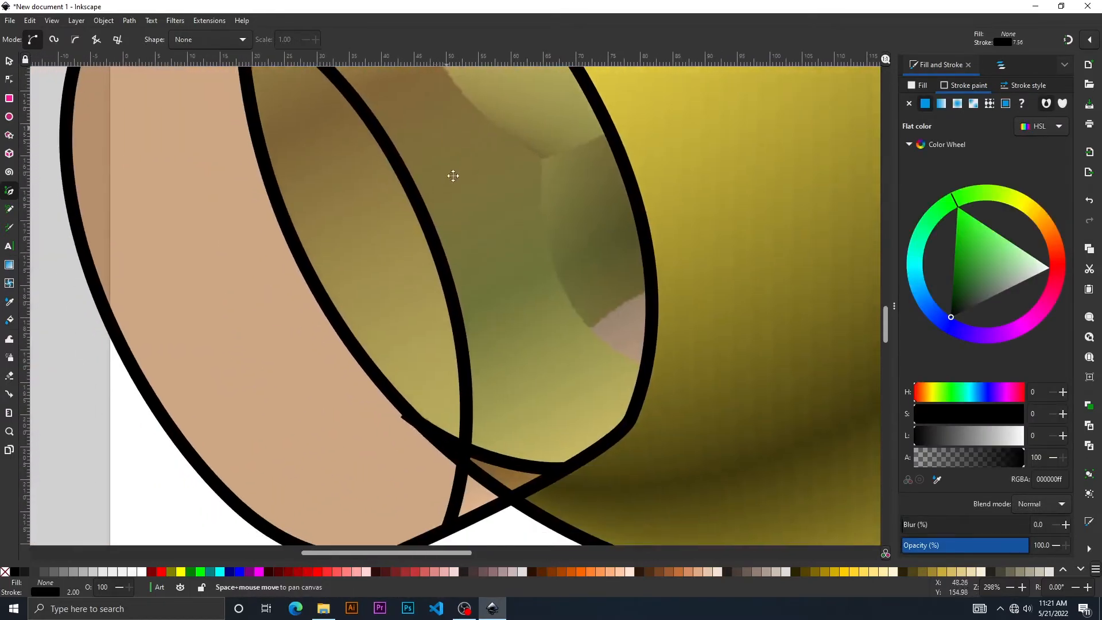
key(space)
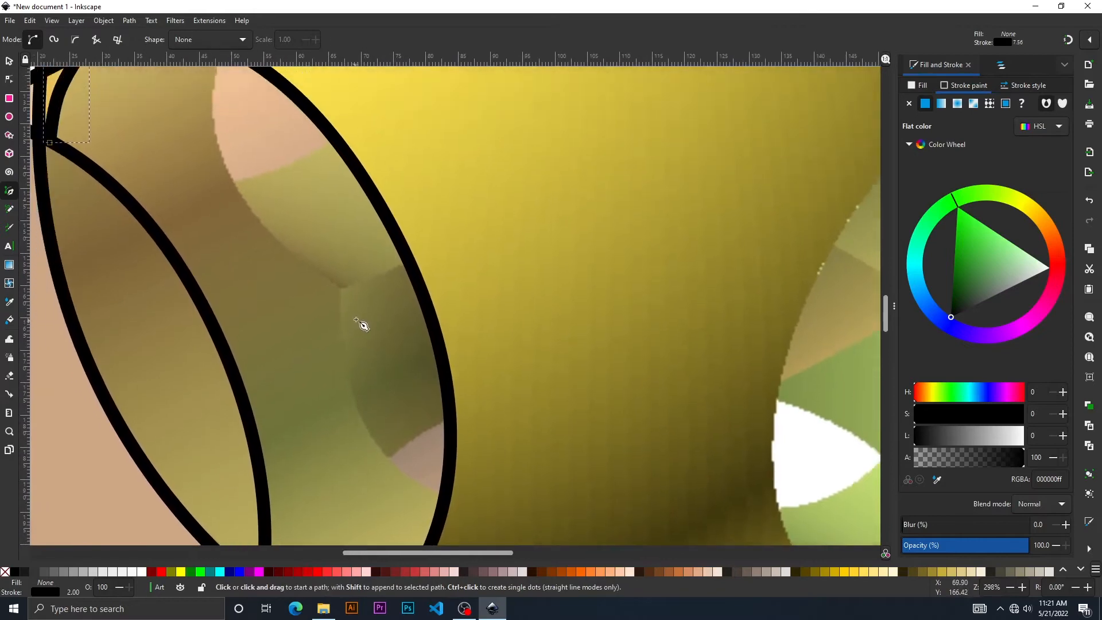
key(space)
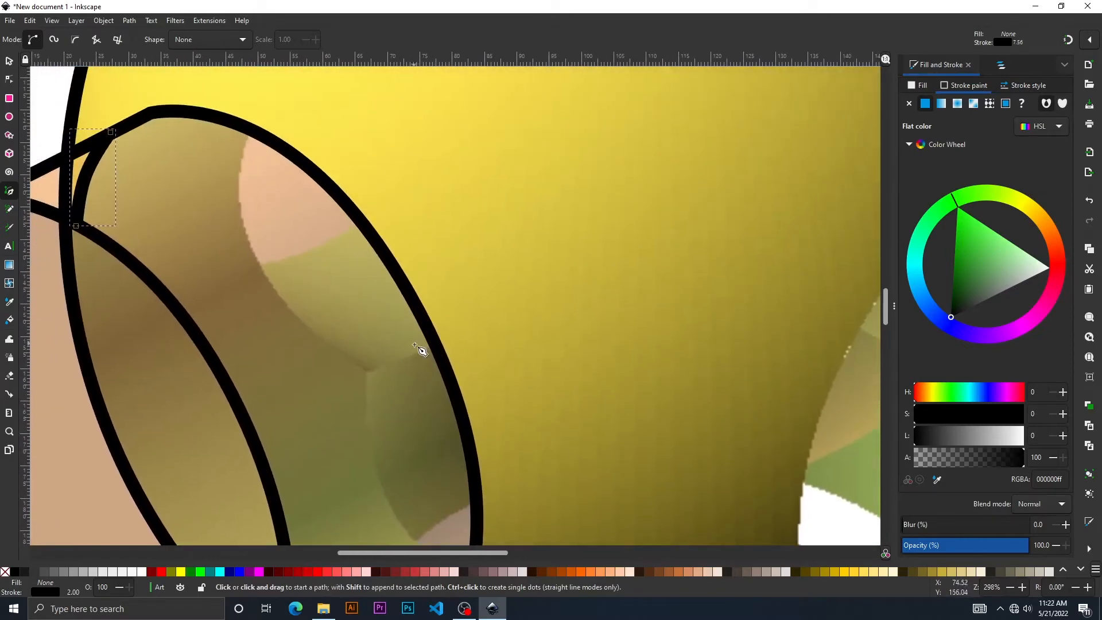
click(437, 344)
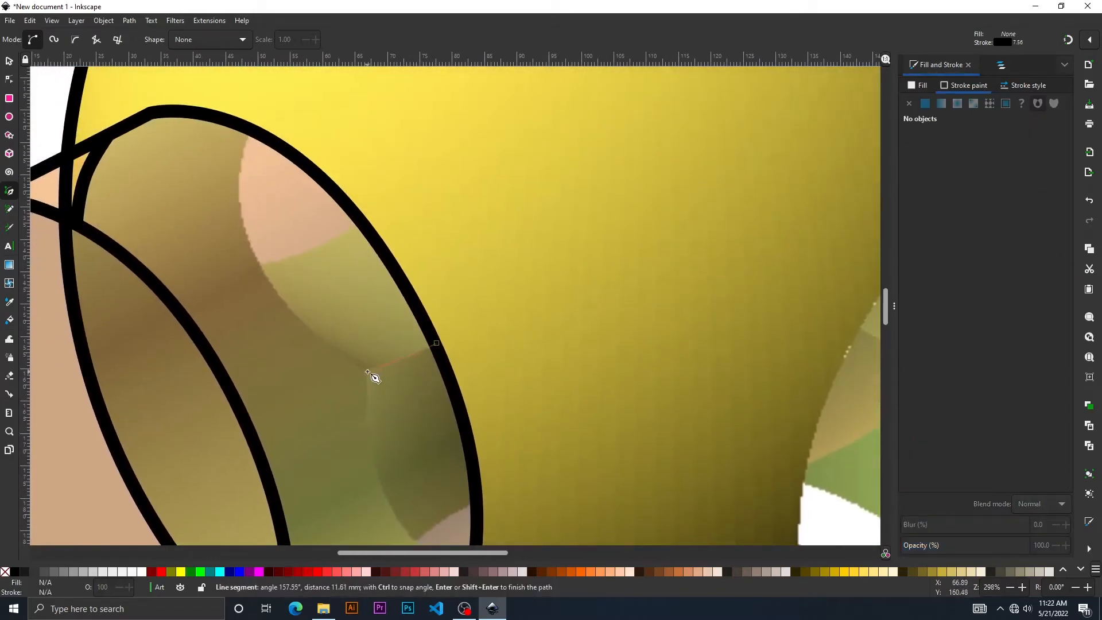
click(368, 372)
key(Return)
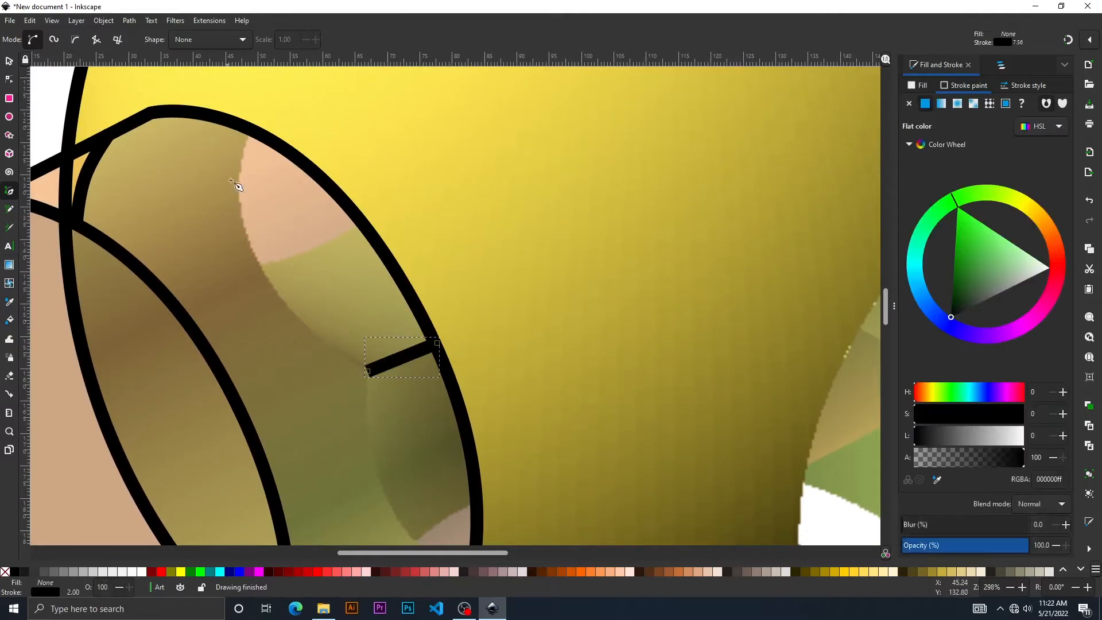
- Trace the inner cylinders' curved edge inside the left opening as an open path about 35 by 69 mm, cornered at the seam and ending on the rim
click(250, 132)
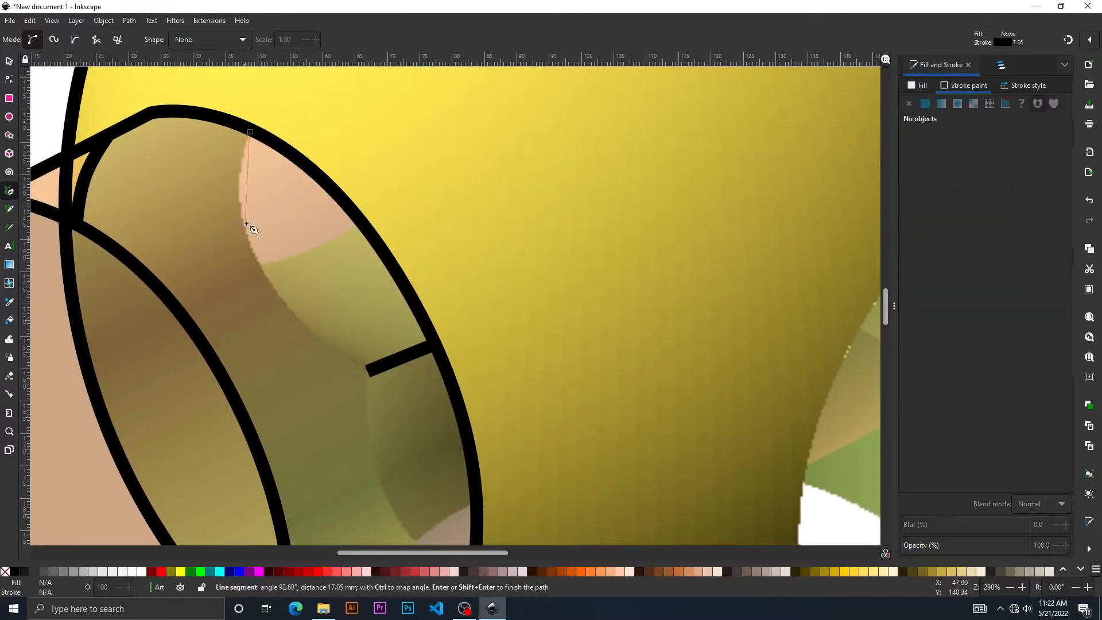
drag(240, 199, 249, 237)
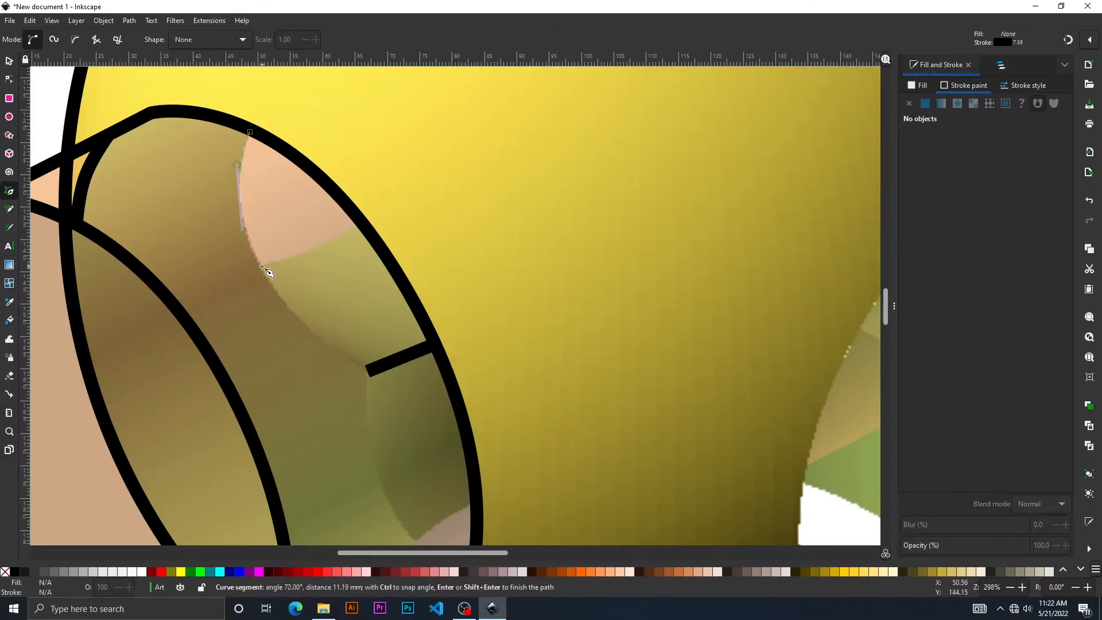
drag(263, 267, 274, 292)
drag(316, 336, 331, 348)
click(371, 372)
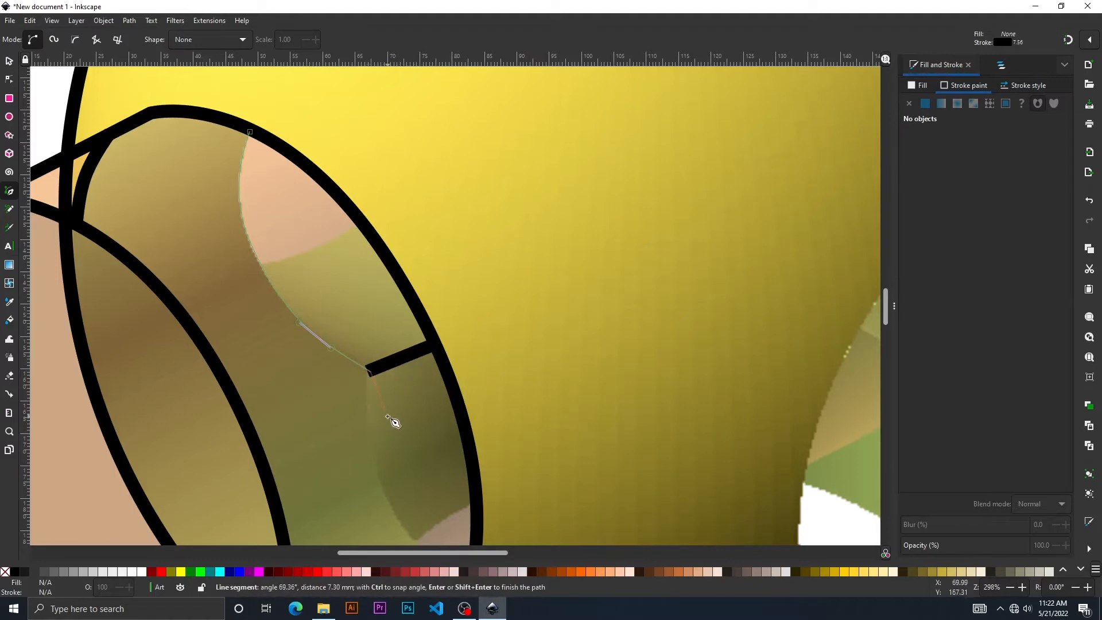
scroll(394, 422, down, 6)
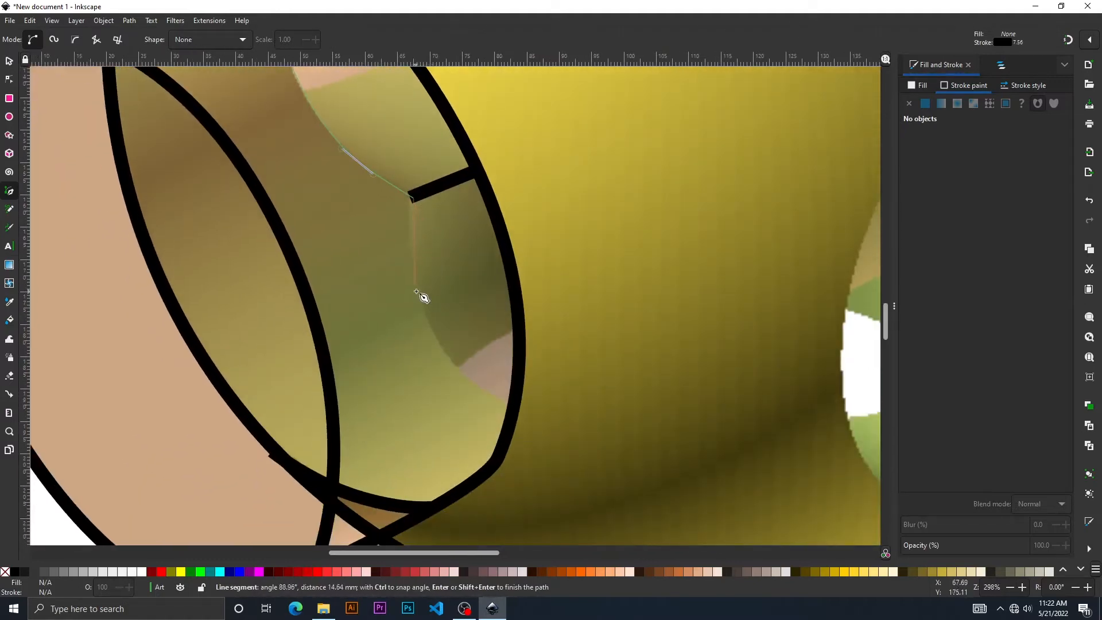
drag(414, 294, 424, 336)
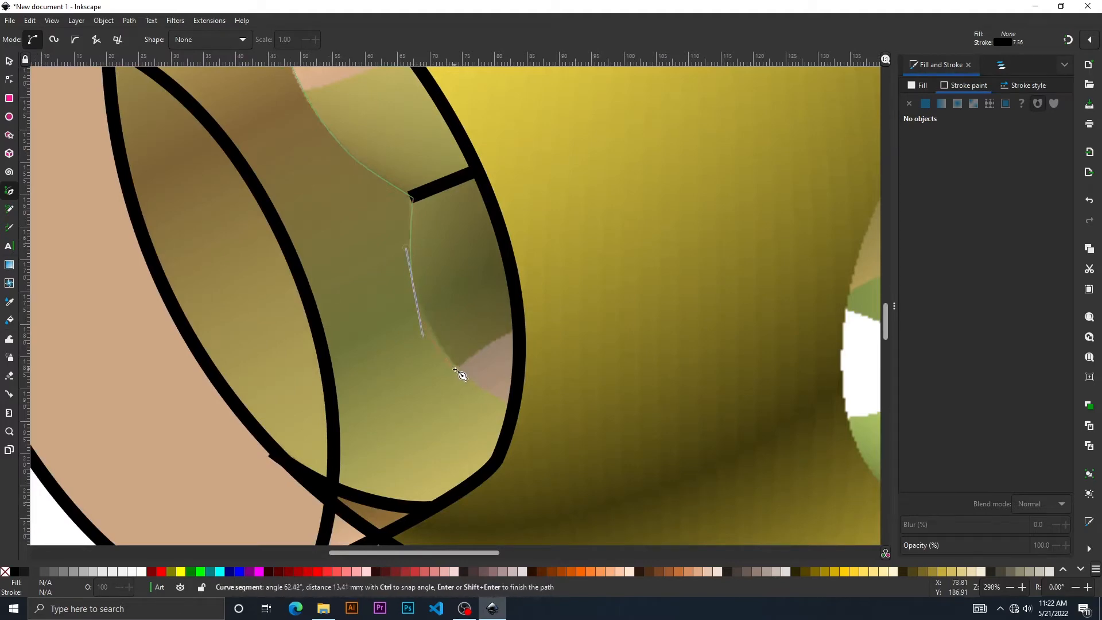
drag(457, 373, 480, 397)
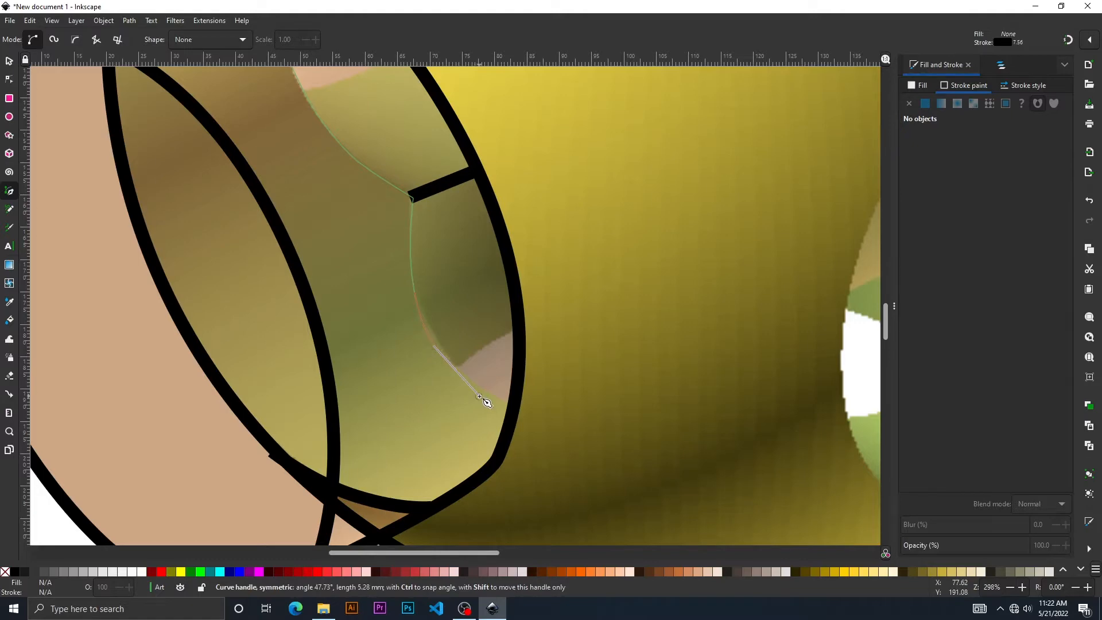
click(515, 403)
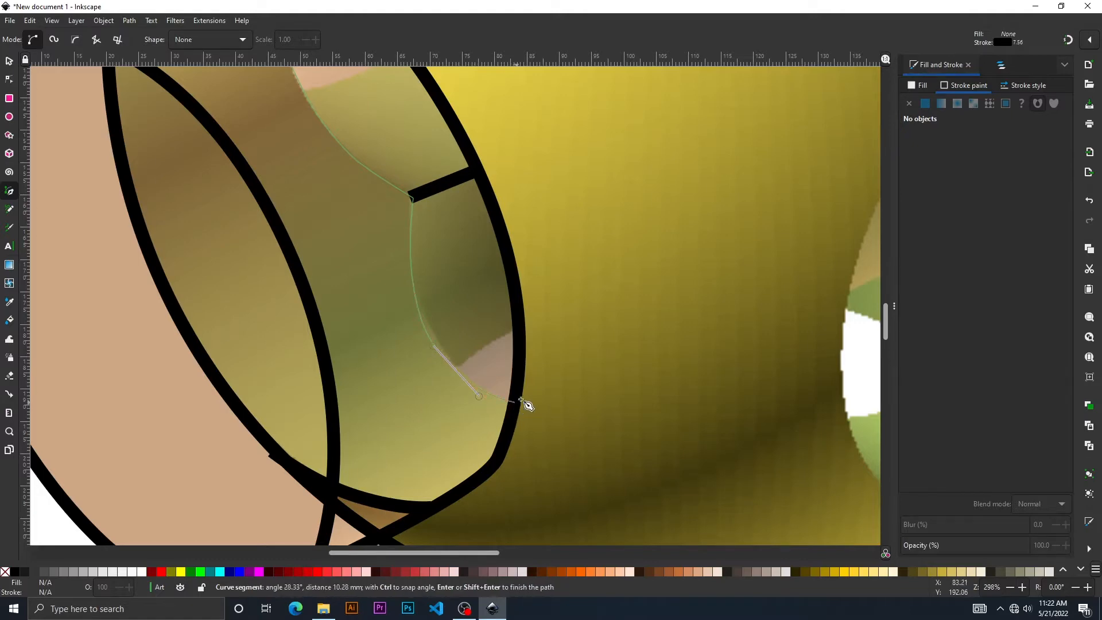
key(Return)
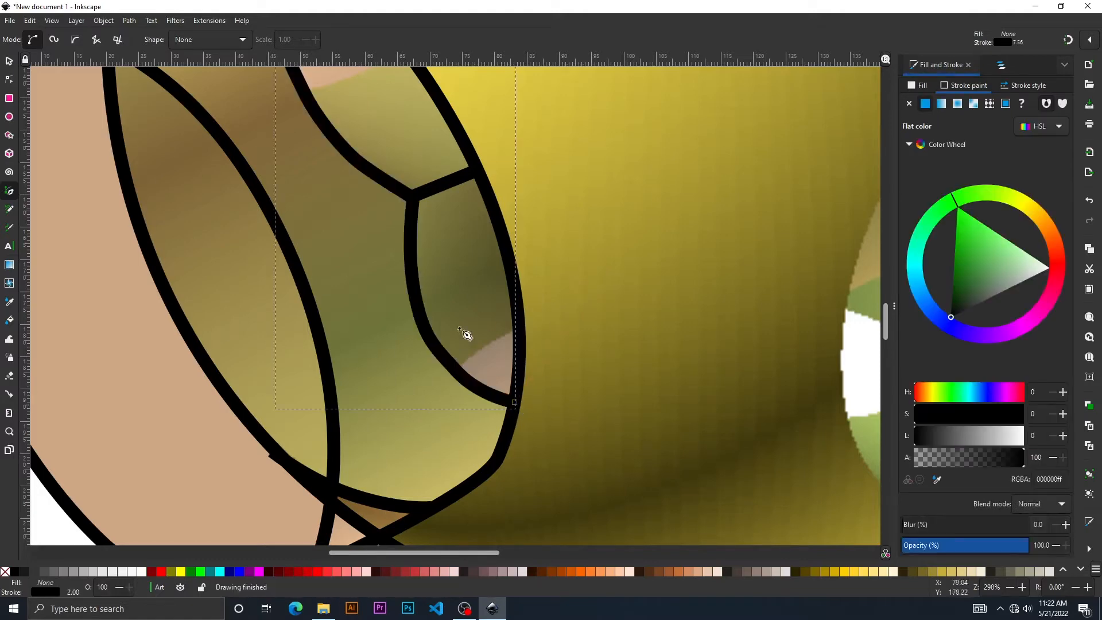
- Trace the upper edge of the small lower pink patch in the left opening with an open curved path about 9 by 7 mm
click(459, 371)
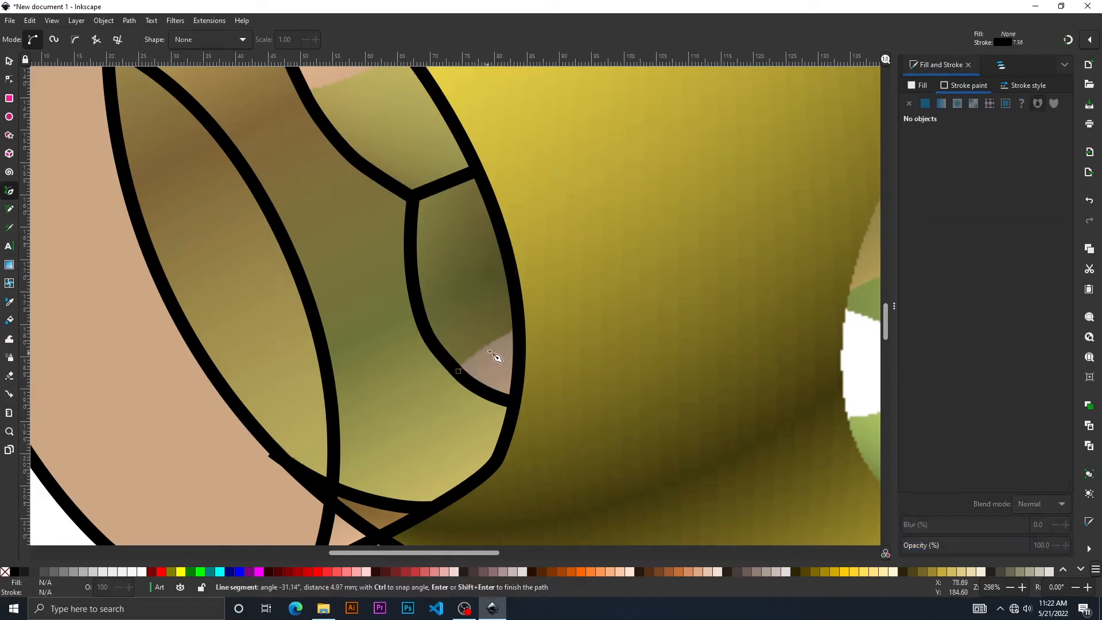
drag(490, 344, 501, 337)
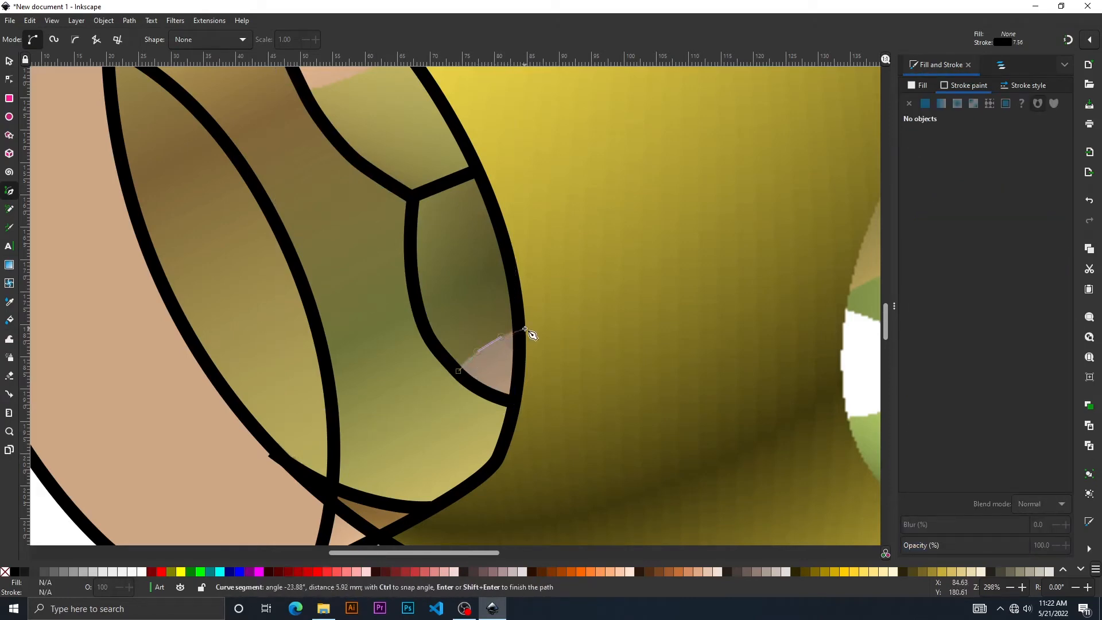
click(520, 327)
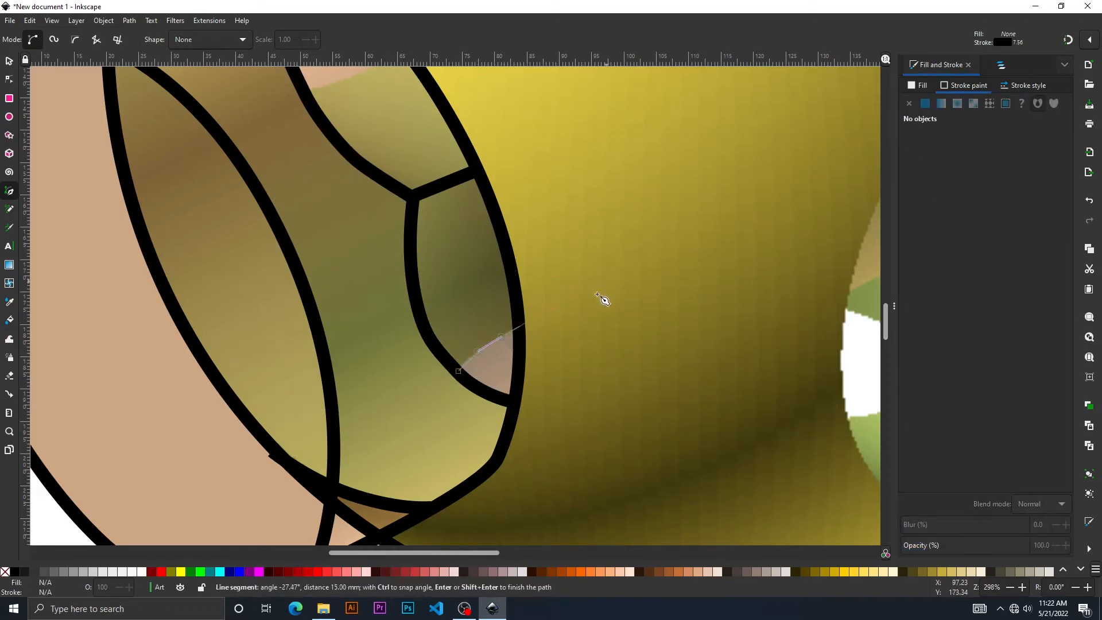
key(Return)
- Trace the lower edge of the upper pink patch in the left opening with an open curved path about 16 by 7 mm, ending on the rim
drag(363, 331, 451, 429)
drag(415, 263, 400, 357)
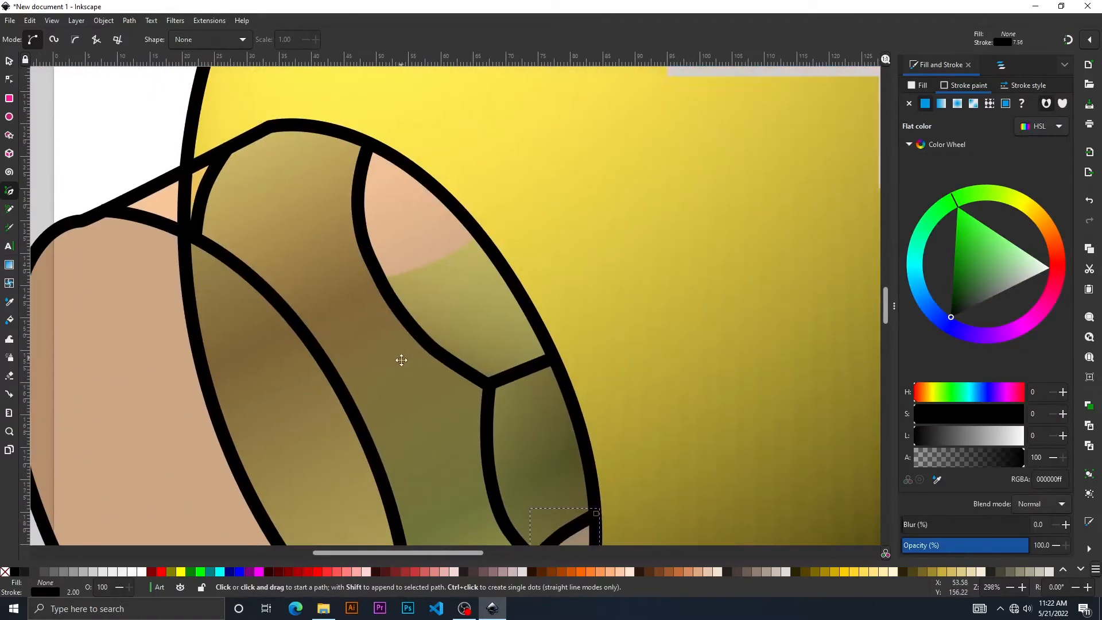
click(381, 288)
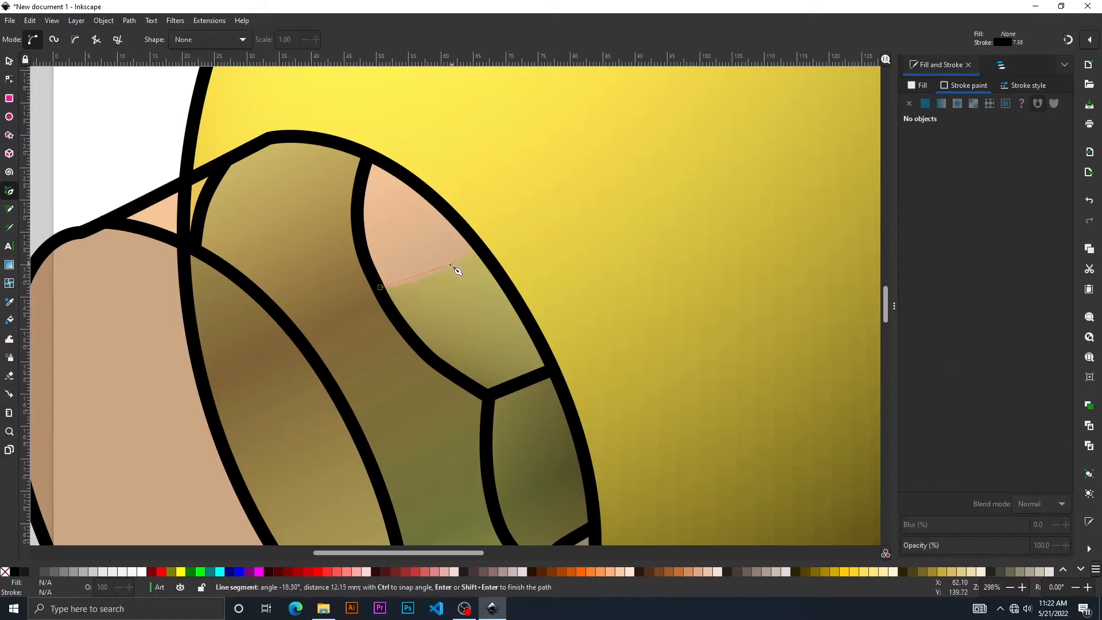
drag(442, 270, 461, 262)
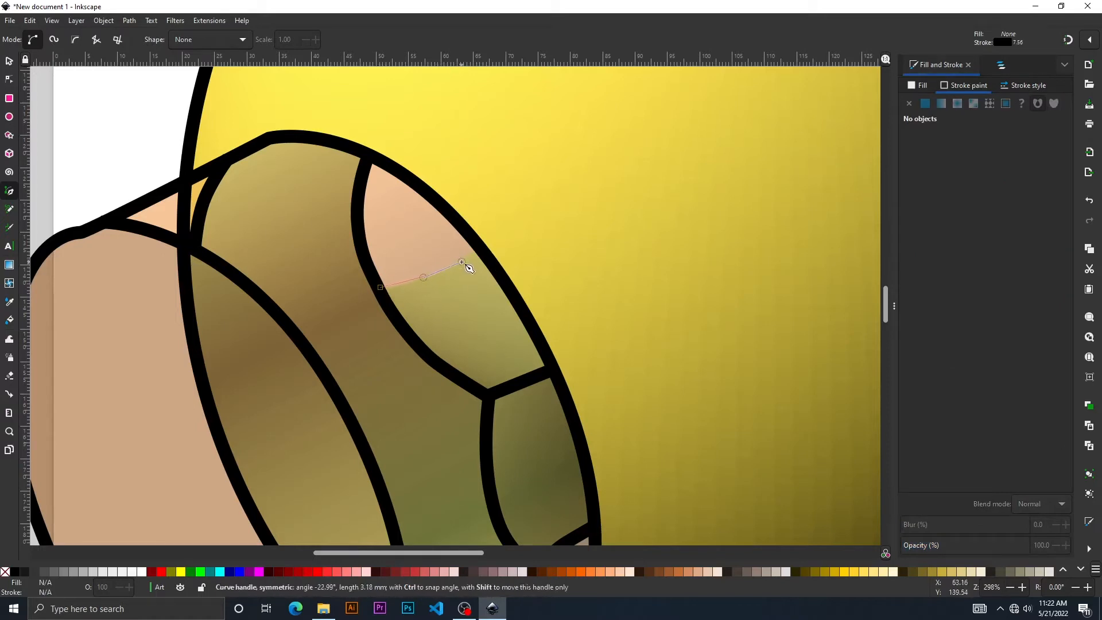
click(484, 246)
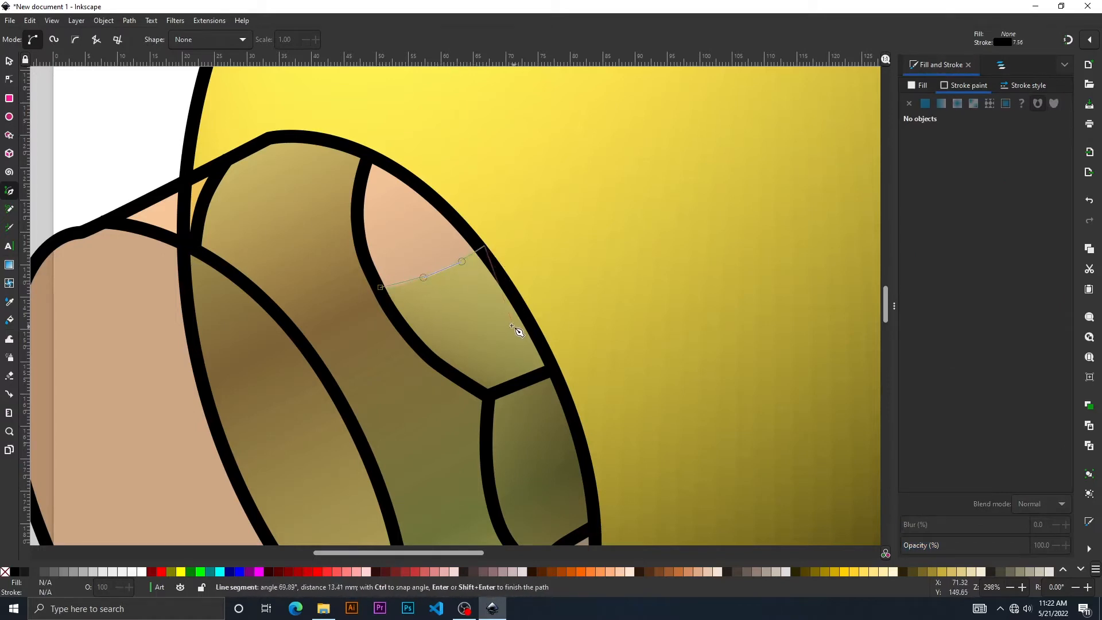
key(Return)
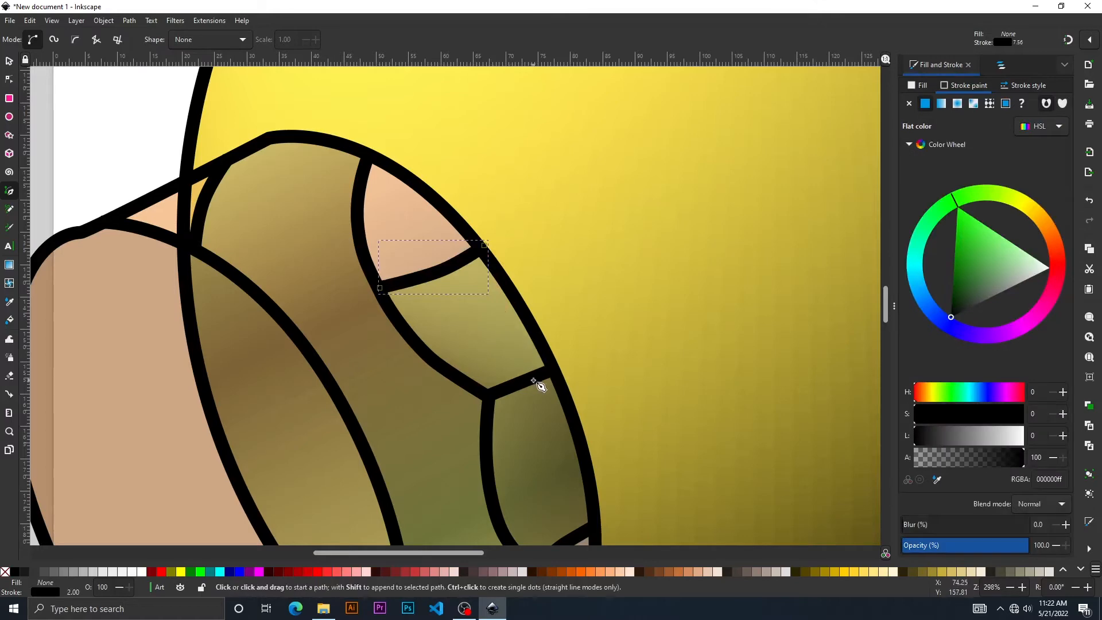
- Trace the right opening's rim in the yellow sphere as a closed curved path about 71 by 90 mm
drag(532, 379, 284, 237)
drag(523, 400, 398, 257)
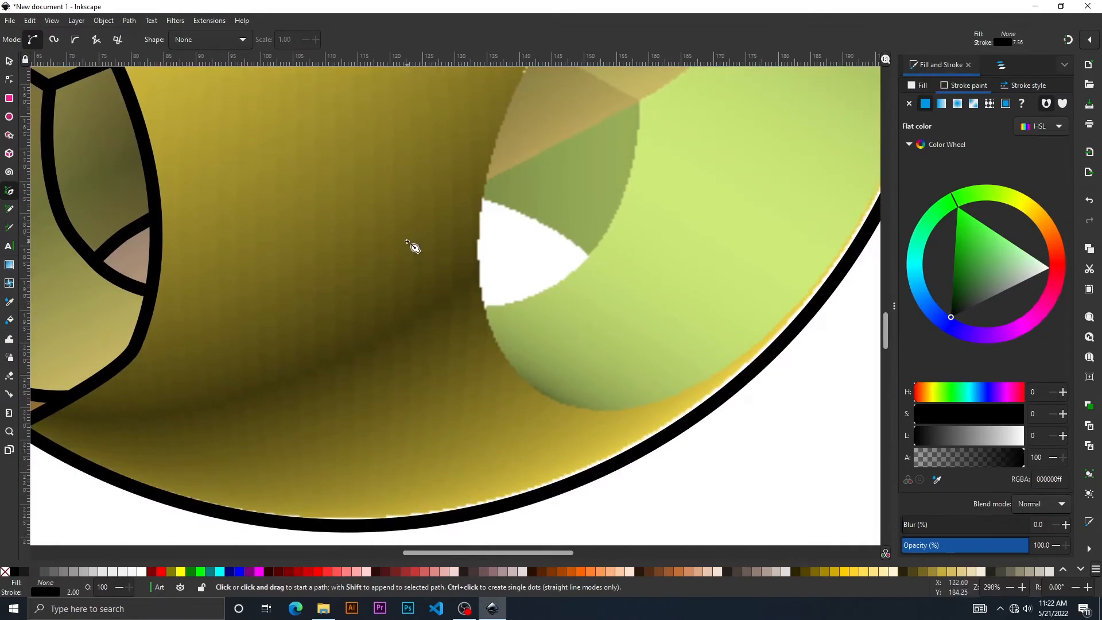
scroll(412, 245, down, 2)
scroll(367, 207, up, 5)
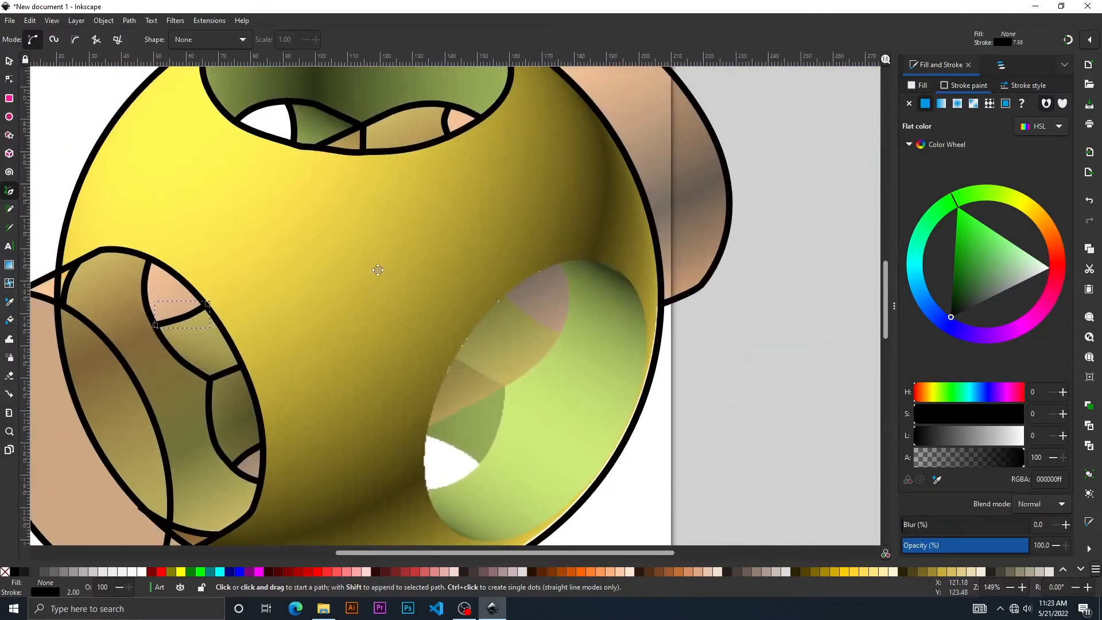
mouse_move(377, 269)
mouse_down()
mouse_move(226, 352)
mouse_move(229, 327)
mouse_move(423, 319)
mouse_move(418, 257)
mouse_up()
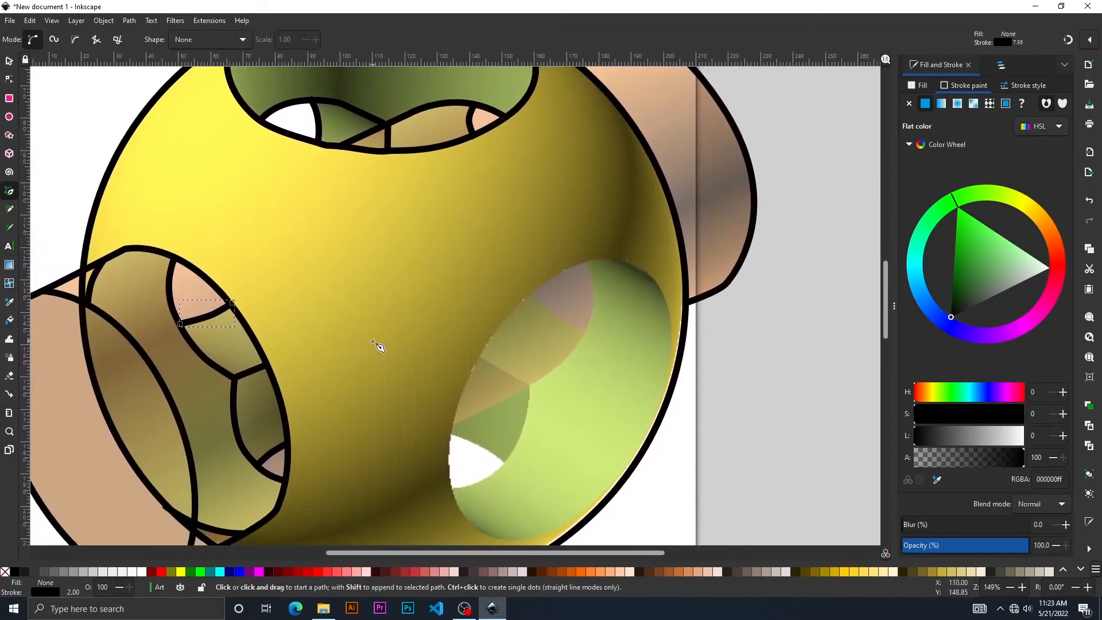
mouse_move(381, 348)
mouse_down()
mouse_move(292, 252)
mouse_move(396, 202)
mouse_move(190, 223)
mouse_up()
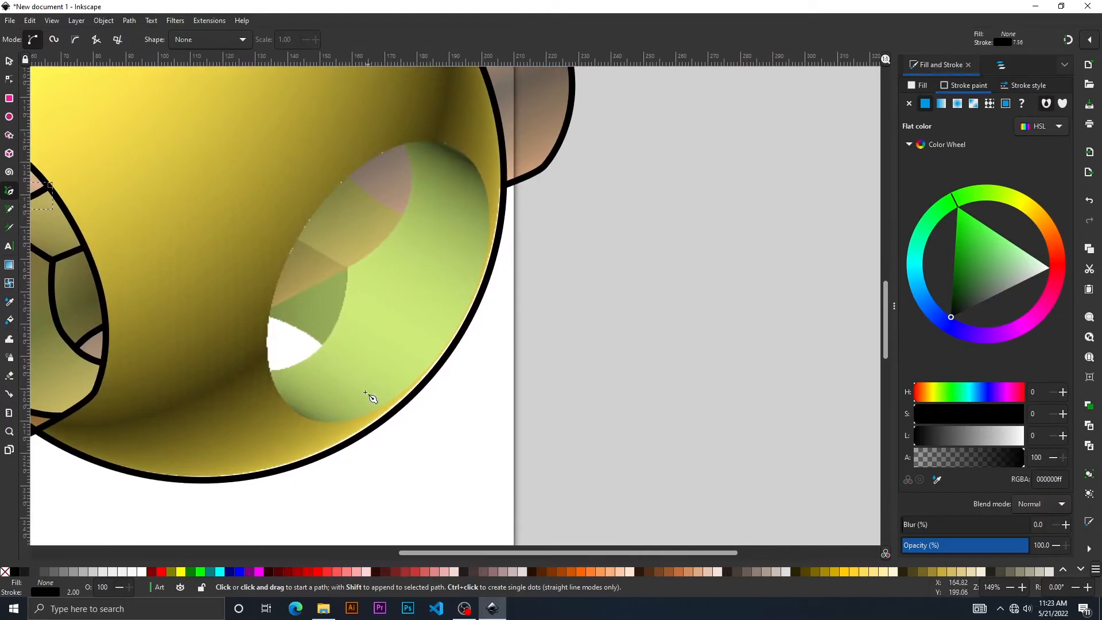
scroll(360, 391, up, 1)
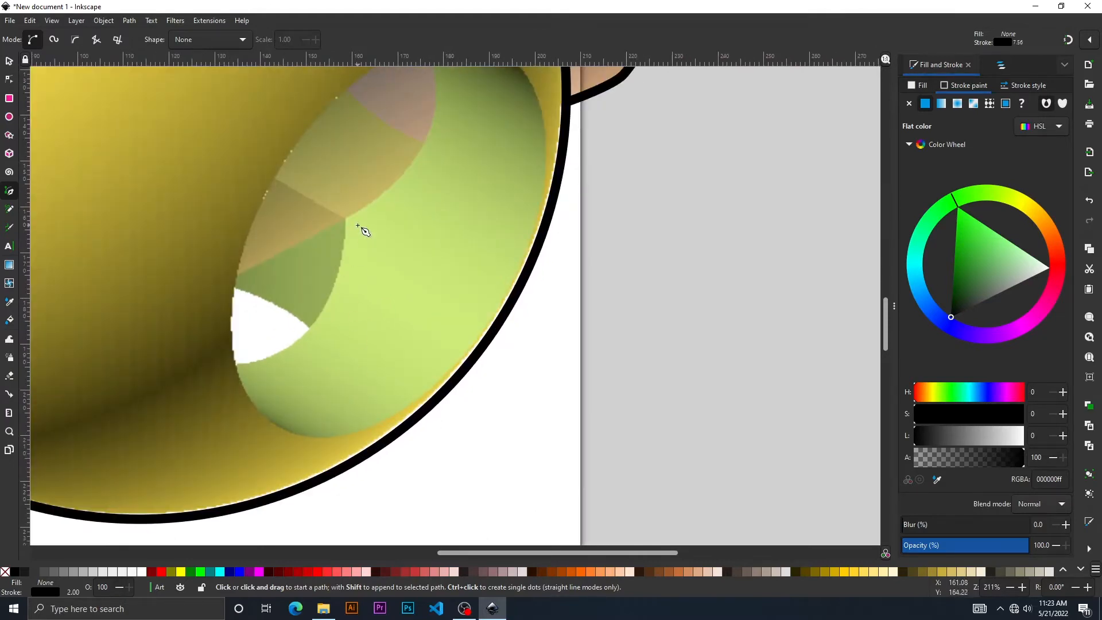
drag(357, 225, 335, 303)
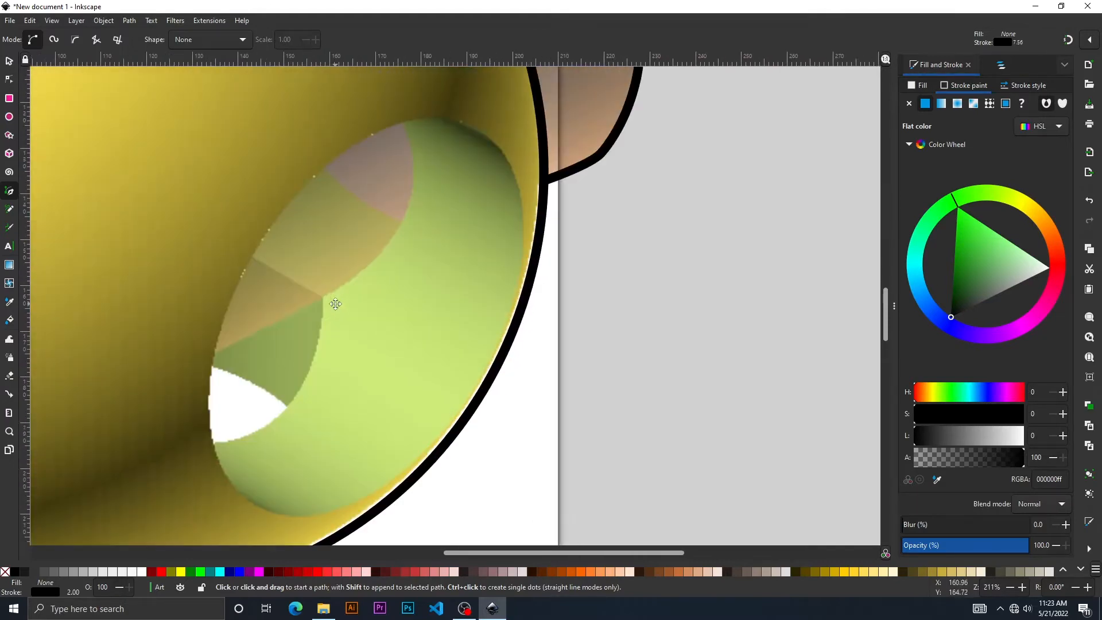
click(403, 122)
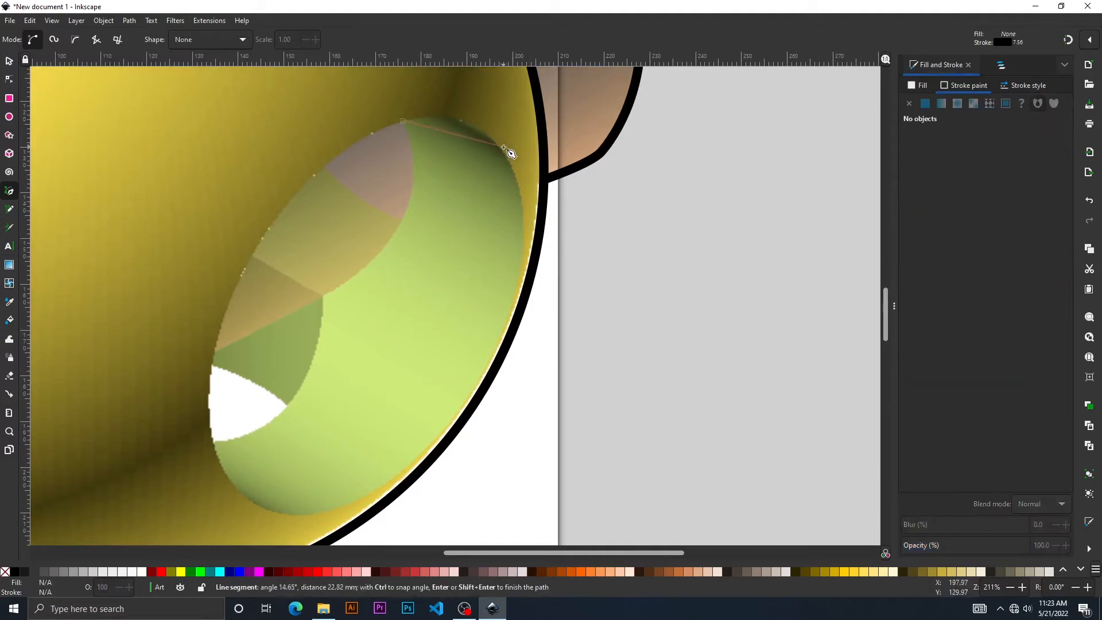
drag(504, 149, 552, 203)
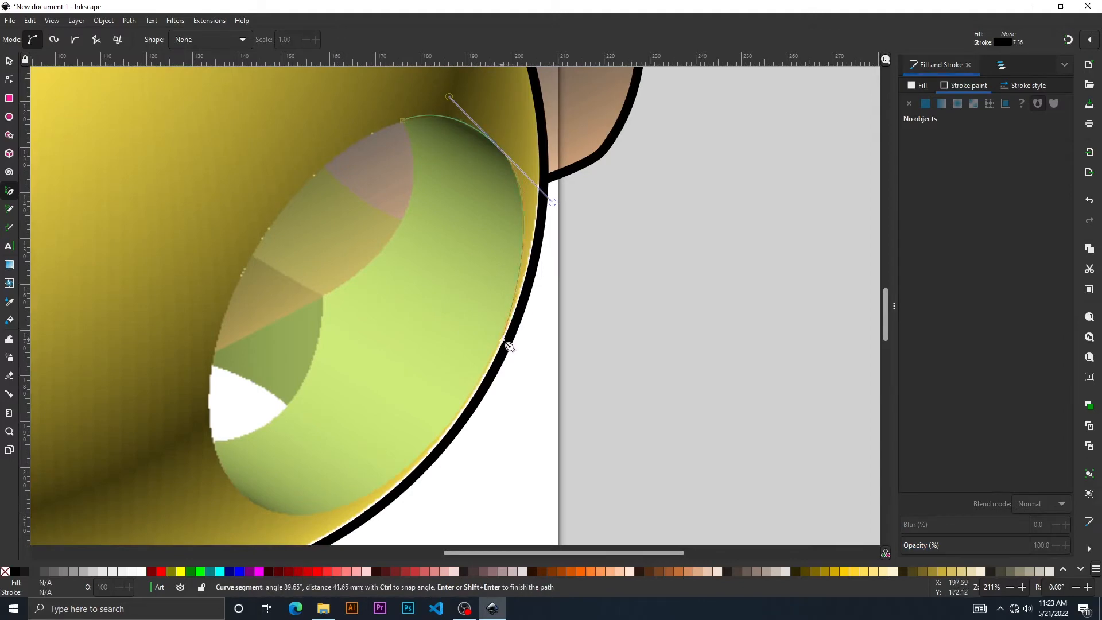
drag(504, 341, 492, 369)
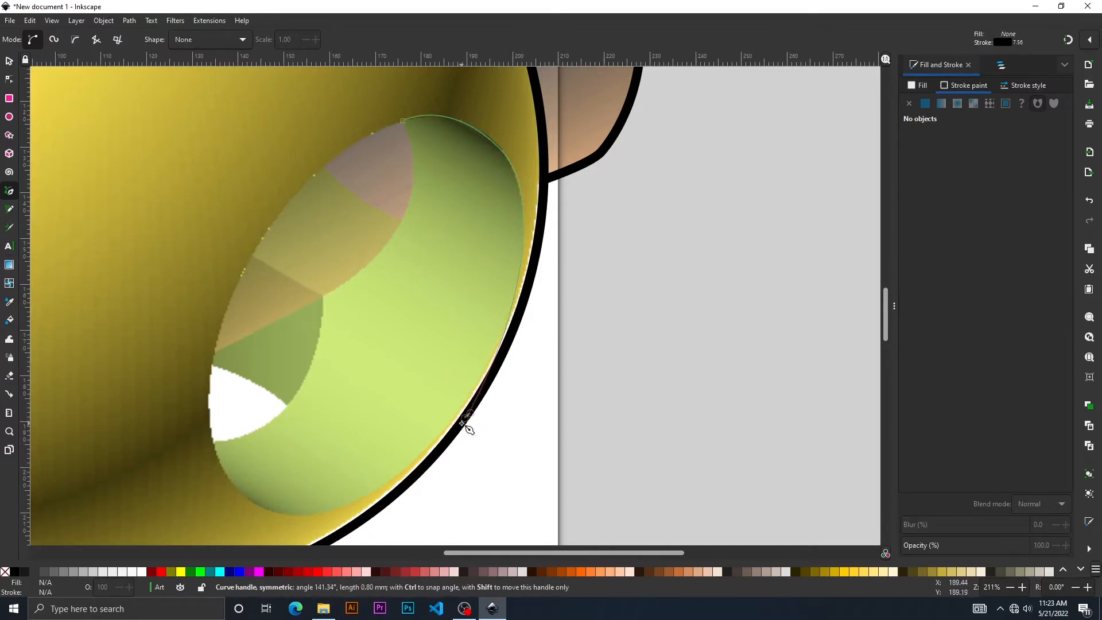
click(450, 442)
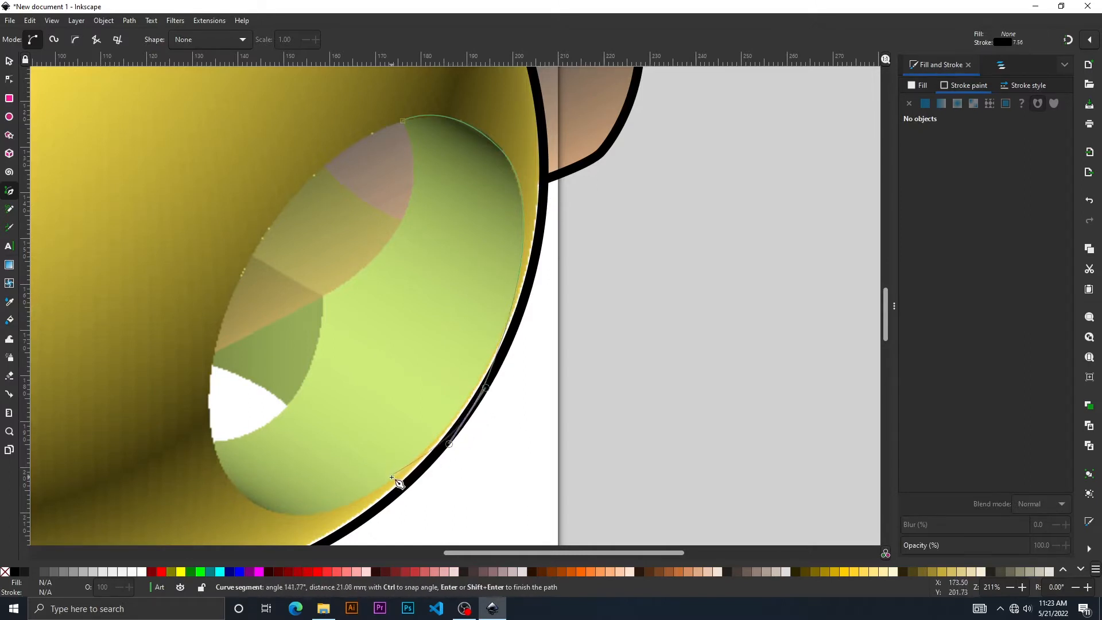
drag(391, 482, 354, 503)
drag(272, 513, 232, 506)
drag(213, 445, 208, 433)
drag(213, 366, 216, 346)
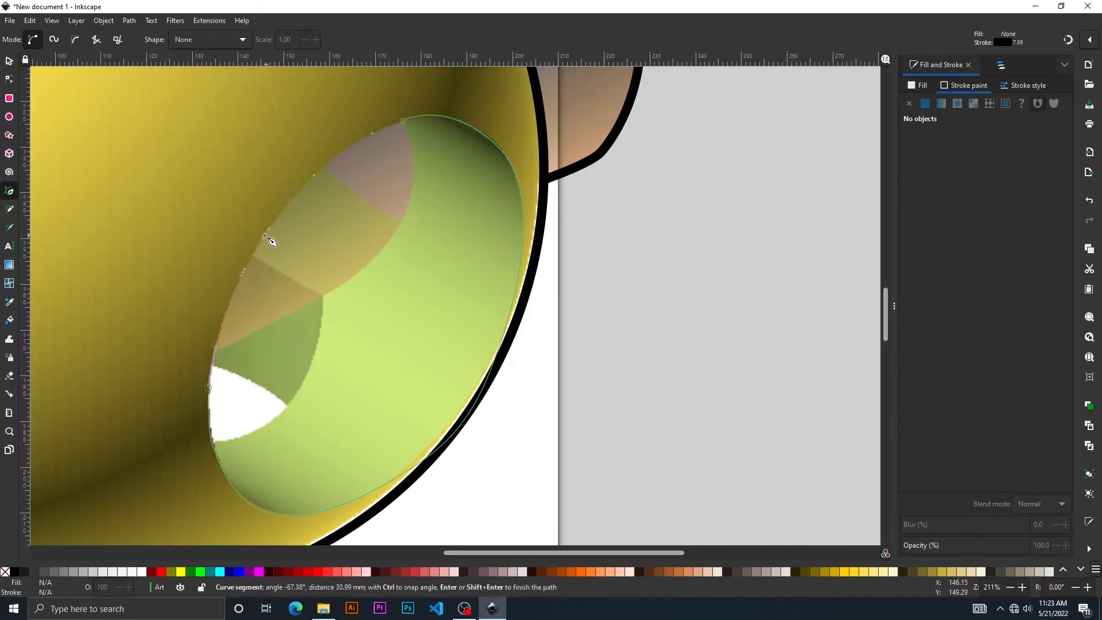
drag(253, 256, 274, 219)
drag(325, 167, 356, 139)
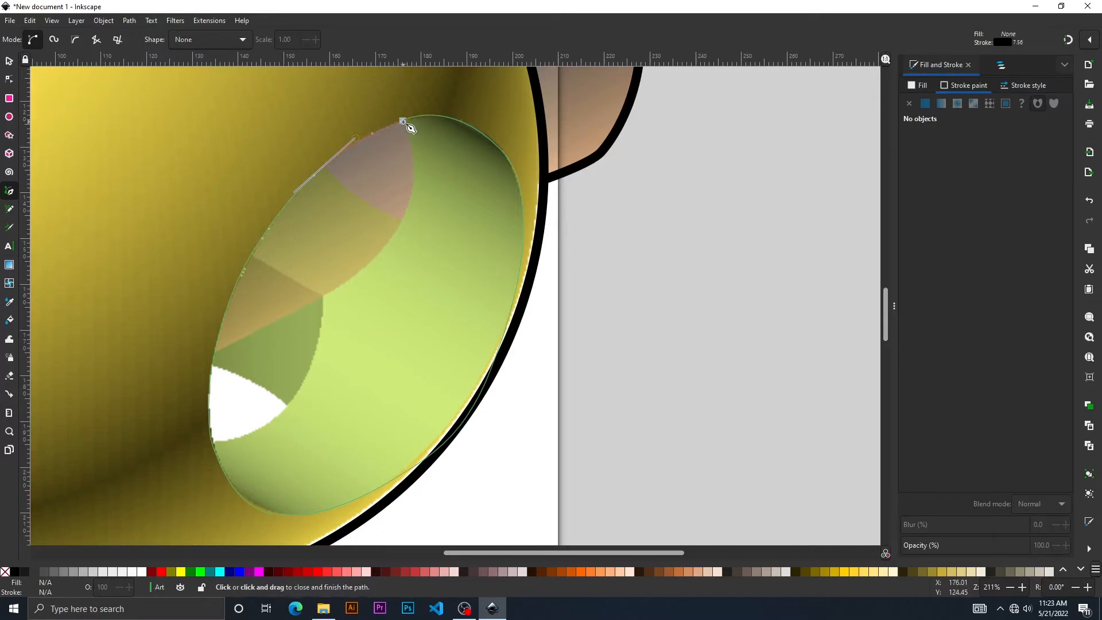
drag(404, 122, 420, 118)
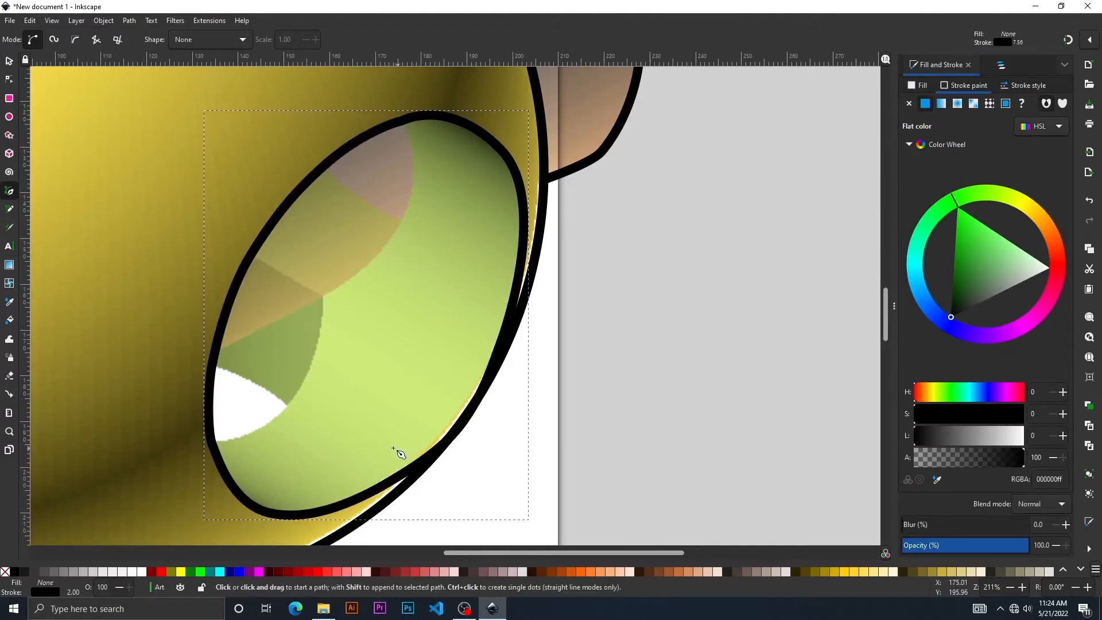
- Trace the right opening's inner edge as an open path about 46 by 52 mm, straight from the left rim to the cylinders' corner, then curved to the upper rim
drag(394, 449, 502, 339)
drag(376, 383, 339, 406)
drag(447, 289, 413, 362)
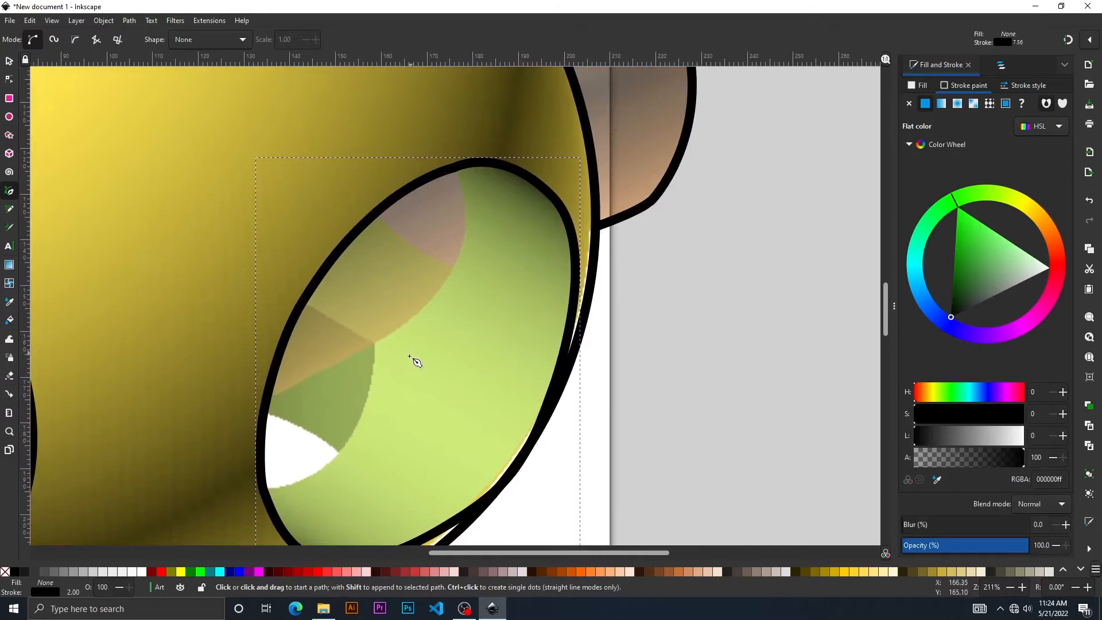
click(263, 400)
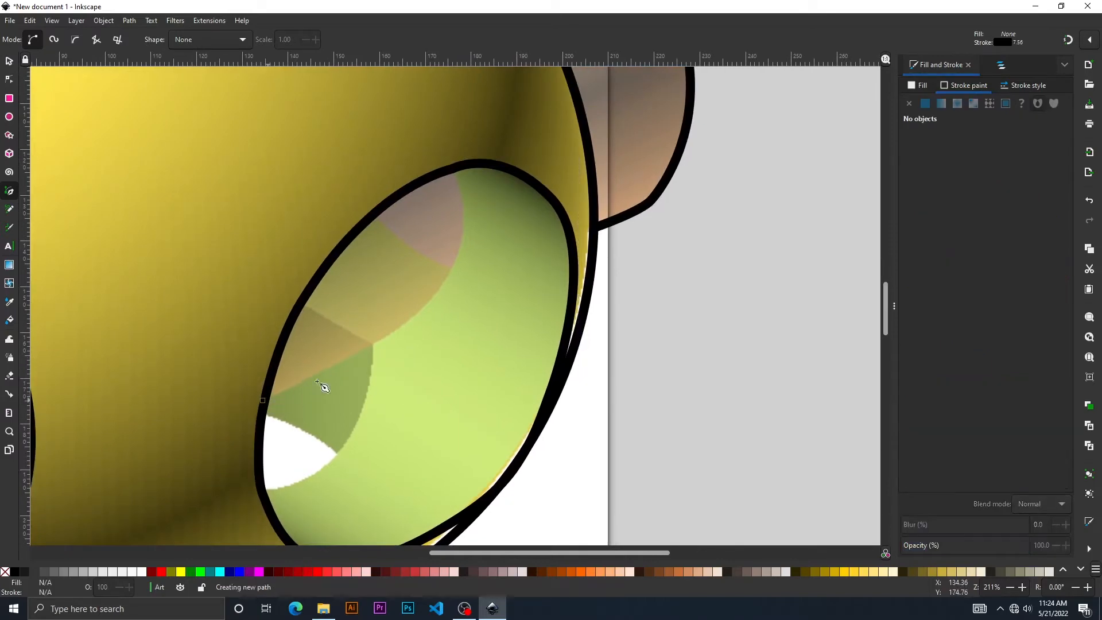
click(371, 344)
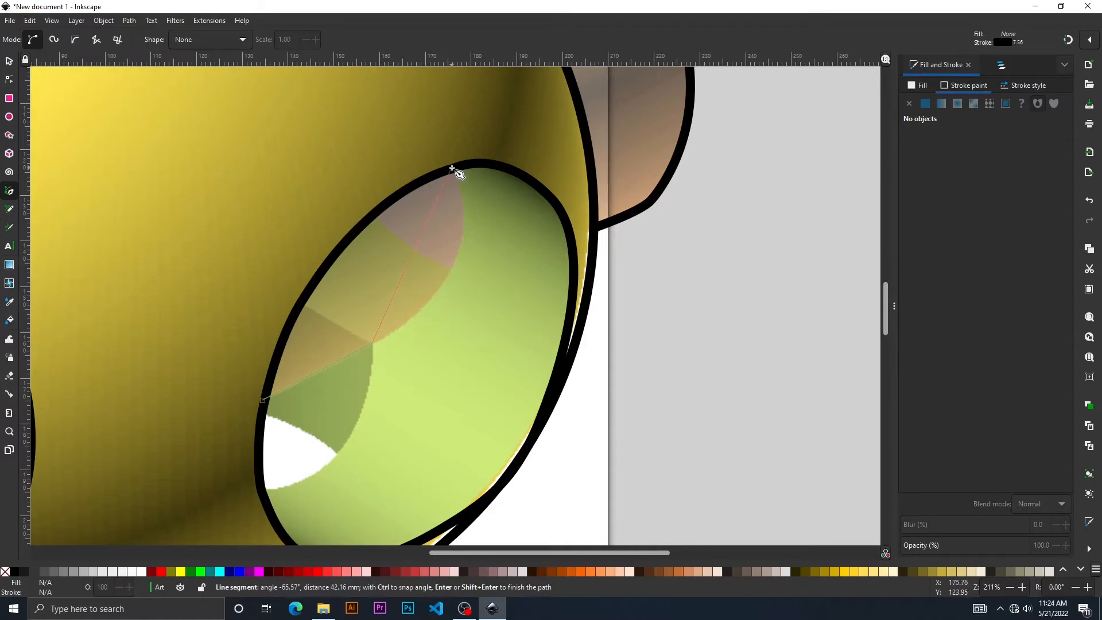
drag(453, 169, 405, 59)
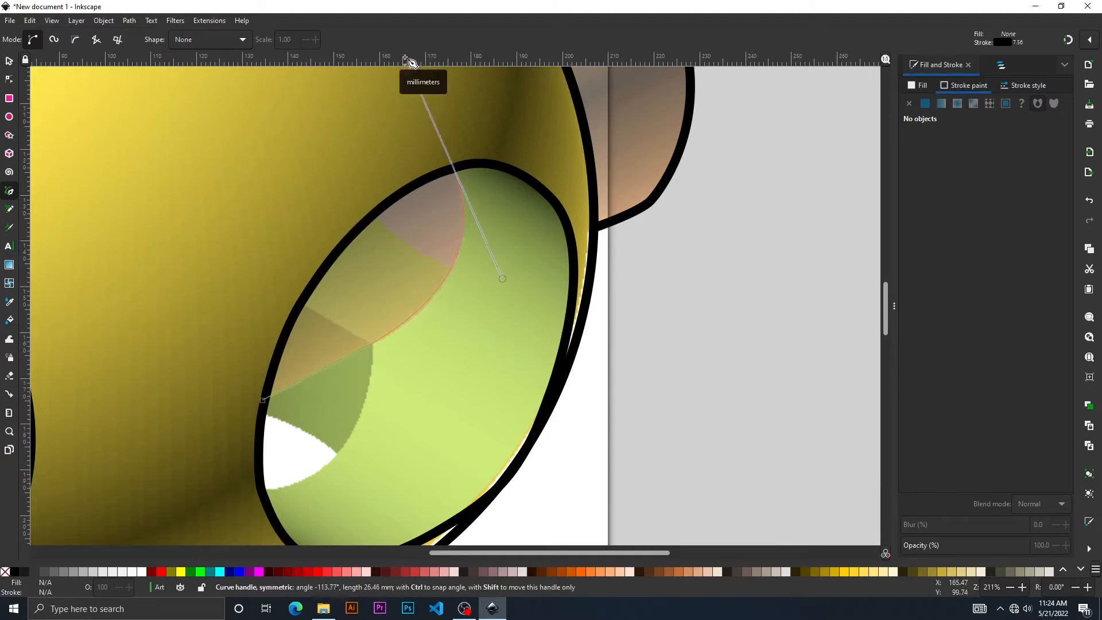
key(Return)
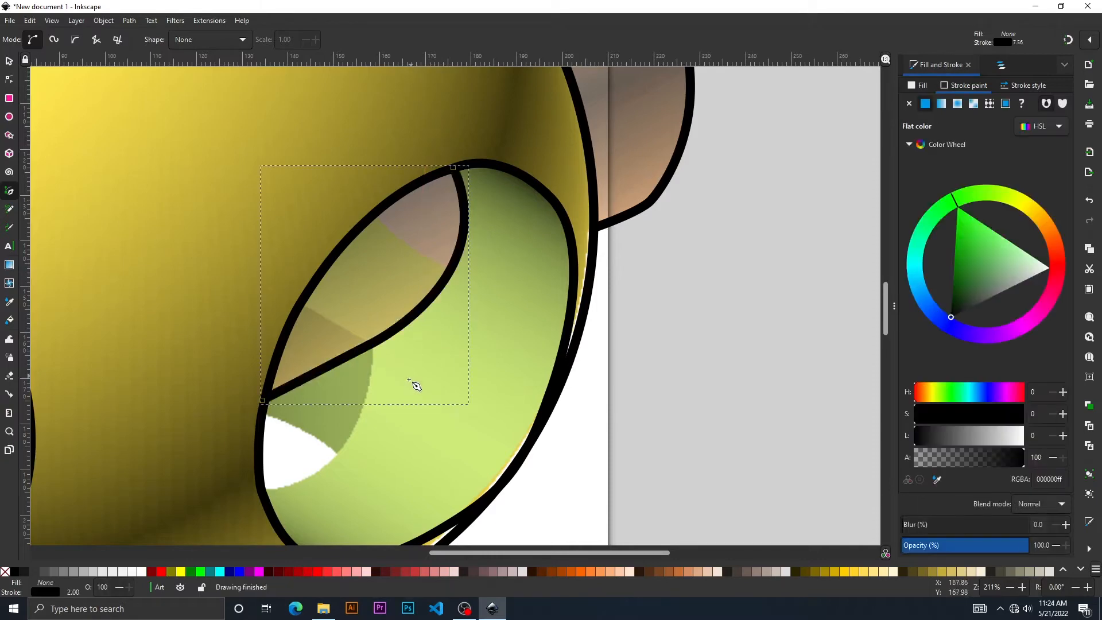
- Draw a straight seam about 18 mm long inside the right opening, from its left rim to the corner where the inner cylinders meet
drag(362, 421, 446, 381)
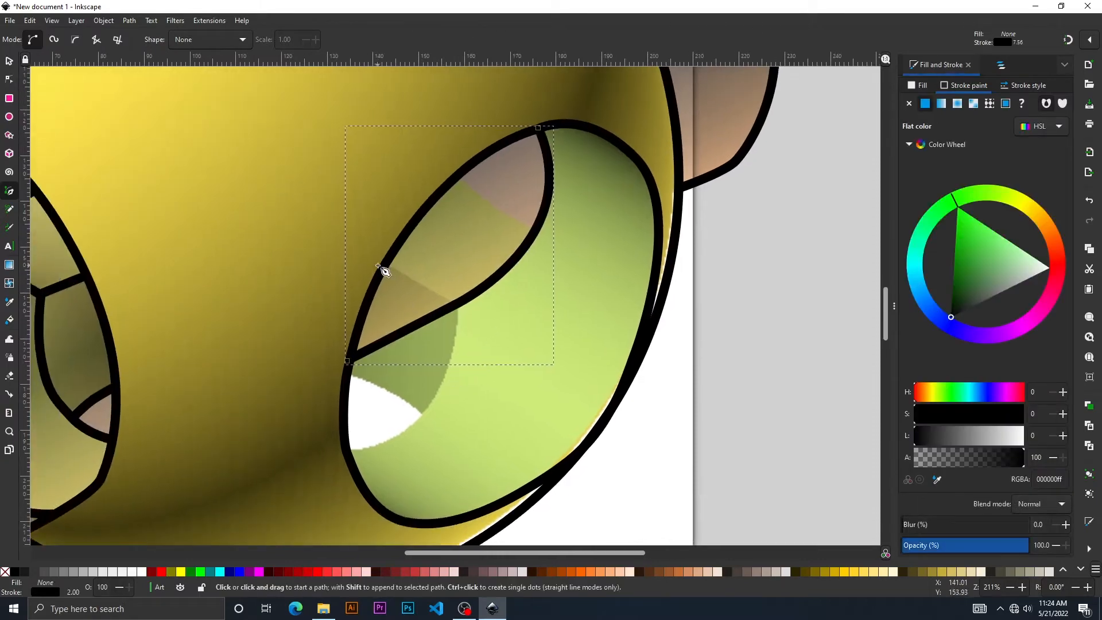
click(385, 266)
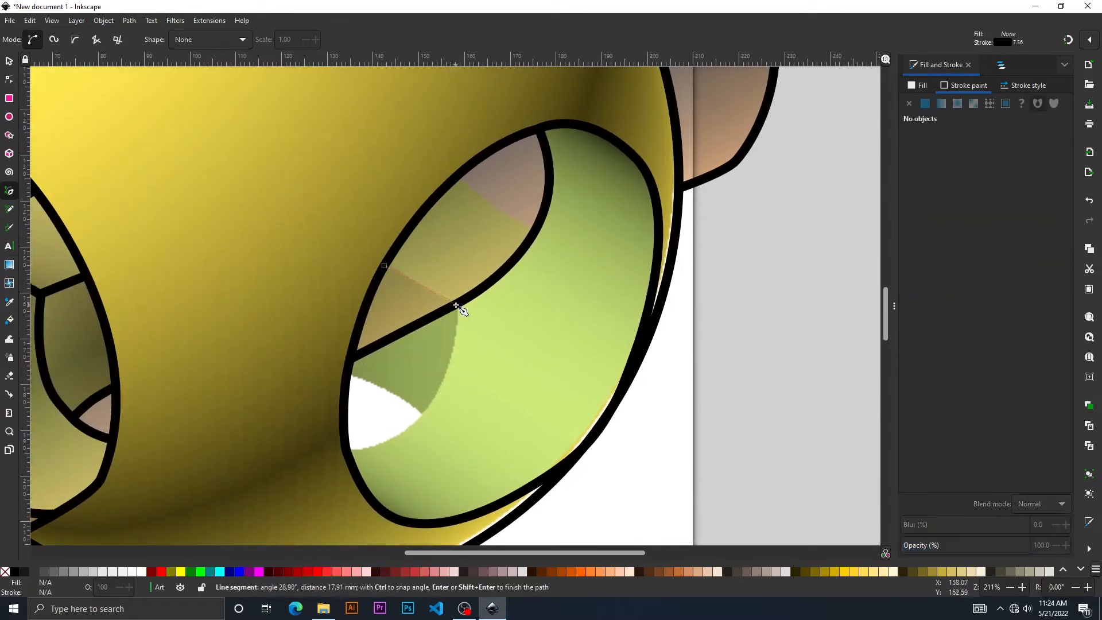
click(456, 306)
key(Return)
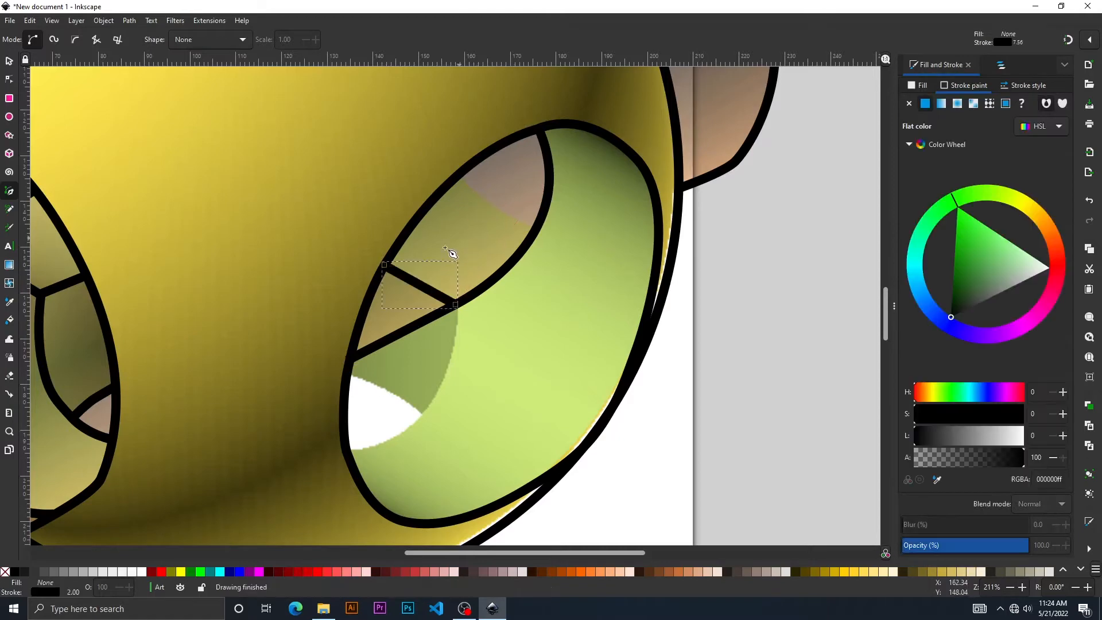
- Trace the lower edge of the pink patch in the right opening with an open curved path about 18 by 14 mm
click(457, 177)
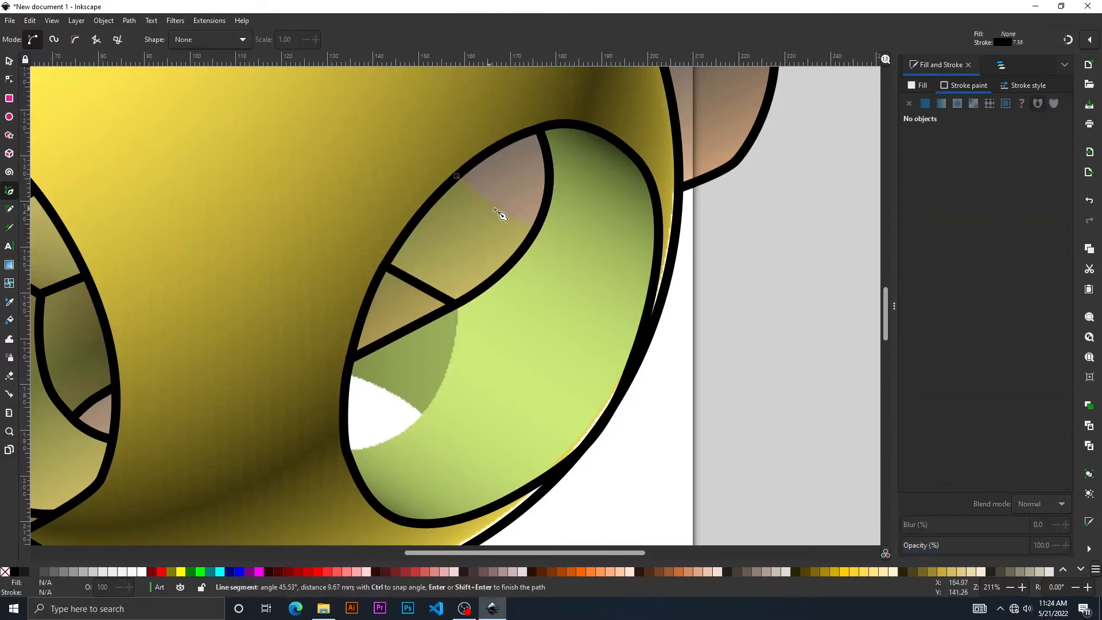
drag(495, 209, 507, 218)
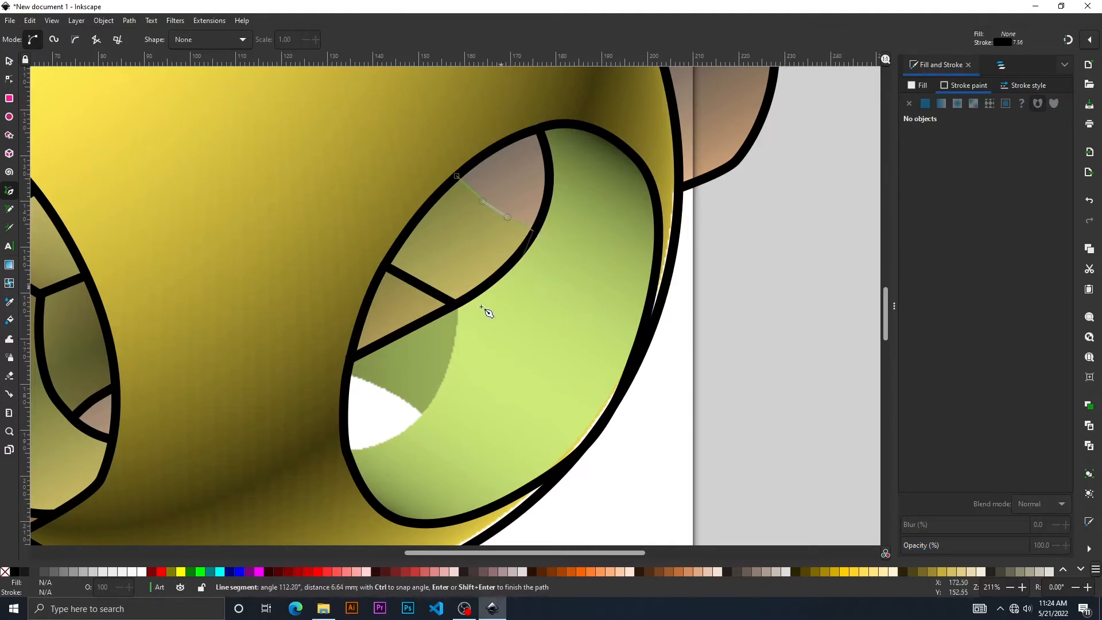
key(Return)
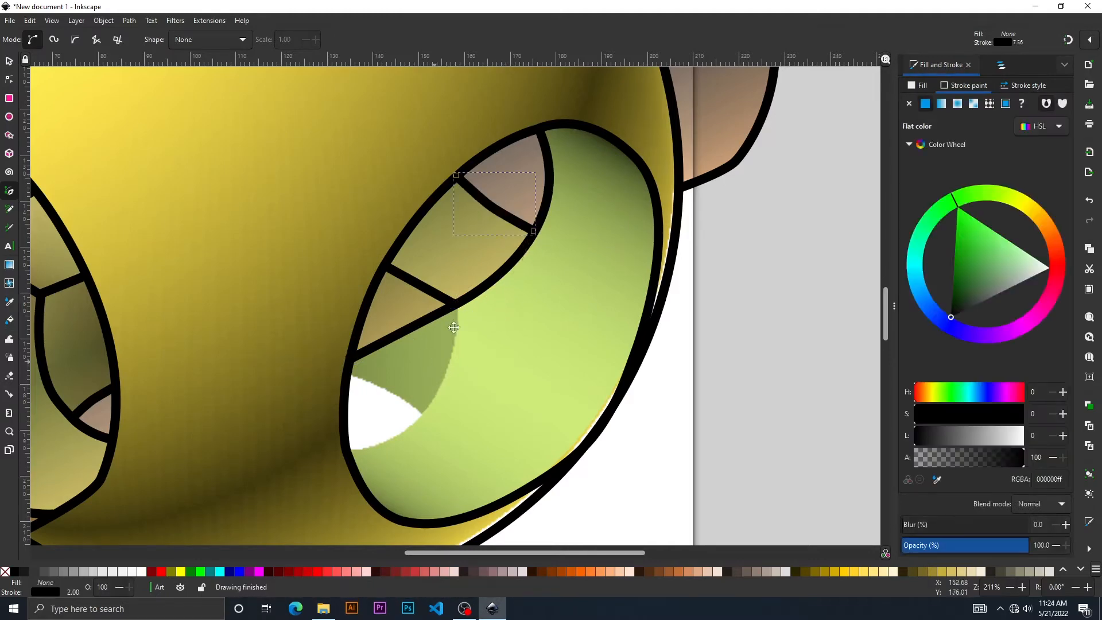
- Trace the outer edge of the white and dark green patches in the right opening as an open curve about 26 by 33 mm, ending at the seam corner
drag(454, 328, 463, 315)
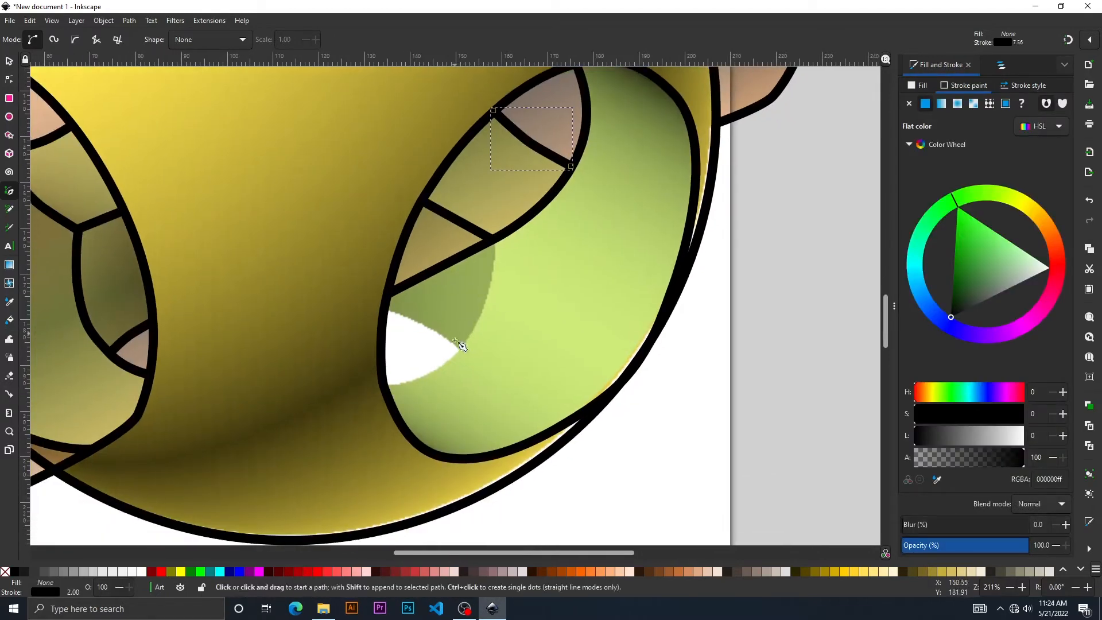
click(384, 386)
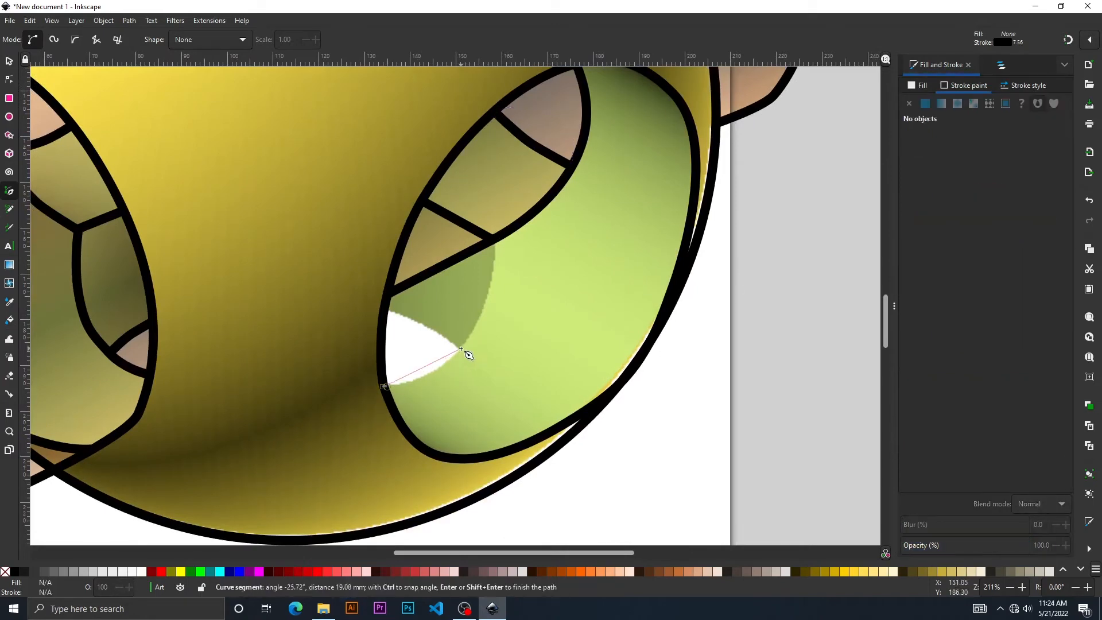
drag(476, 328, 509, 269)
key(ctrl+z)
drag(471, 339, 503, 296)
mouse_move(497, 241)
mouse_down()
mouse_move(517, 379)
mouse_move(500, 364)
mouse_move(494, 377)
mouse_up()
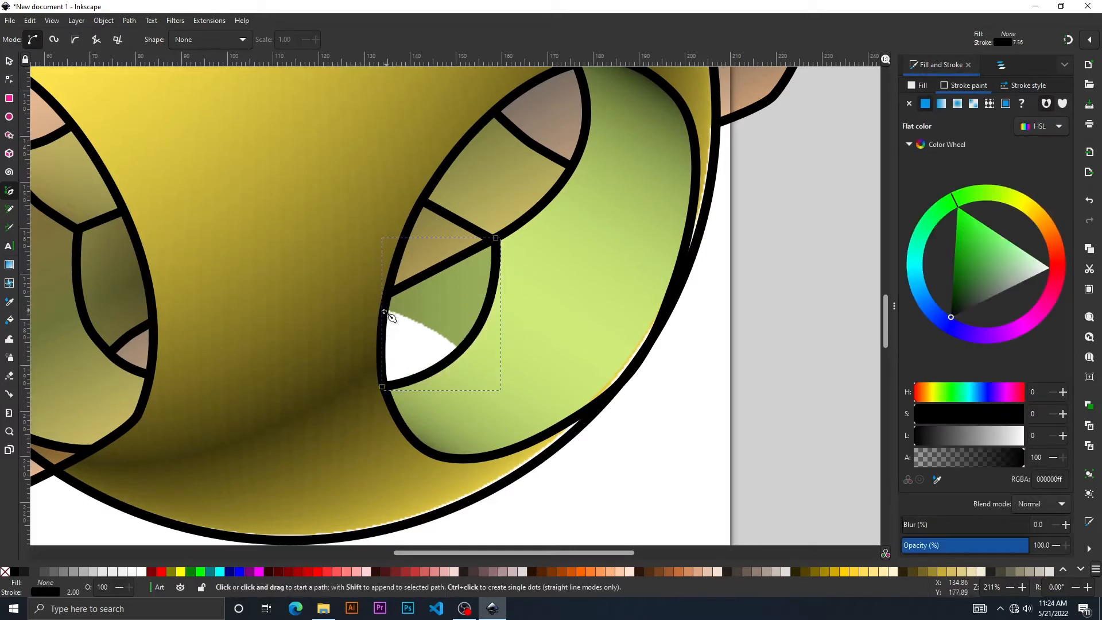
- Trace the upper edge of the white patch in the right opening with an open curved path about 18 by 10 mm
drag(384, 311, 448, 333)
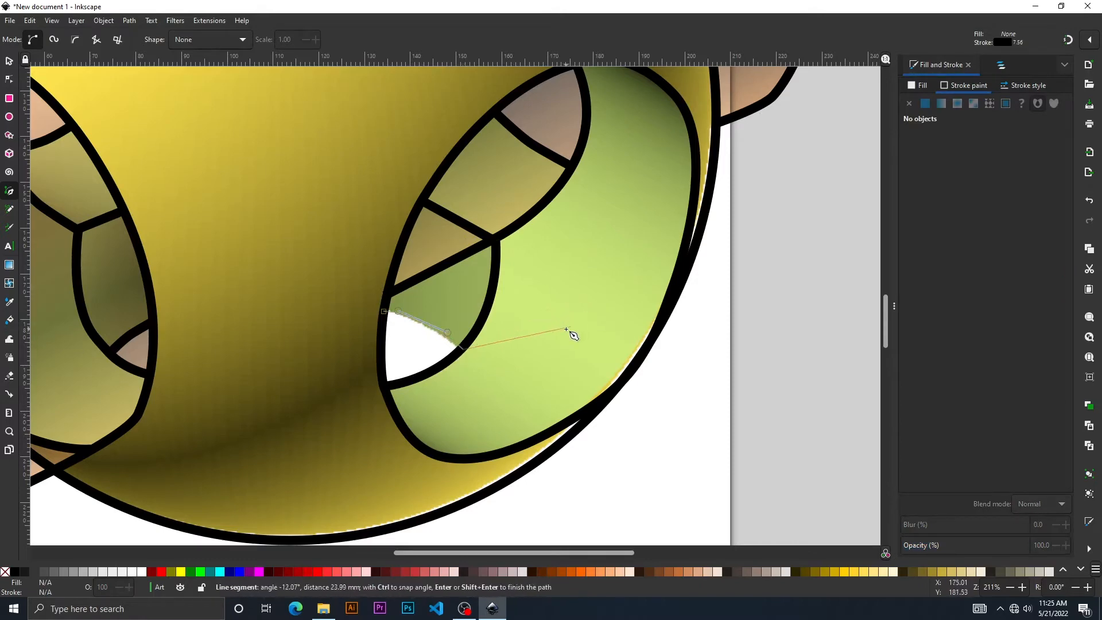
key(Return)
click(9, 60)
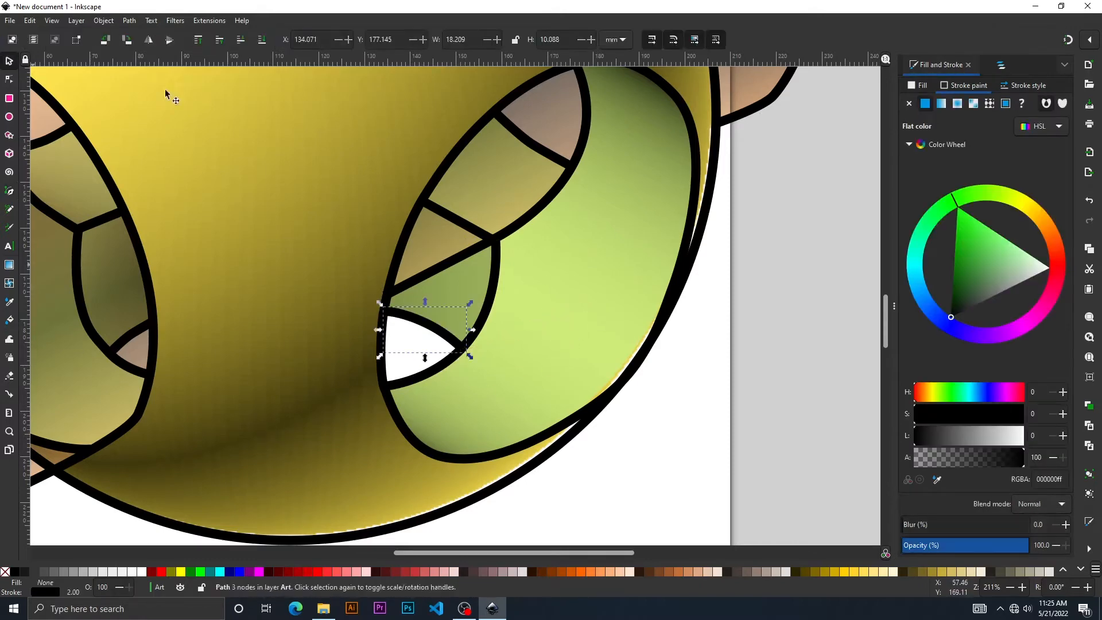
click(802, 280)
- Examine the traced outlines across the whole logo, from the right opening to the upper opening and both outer cylinders
click(556, 343)
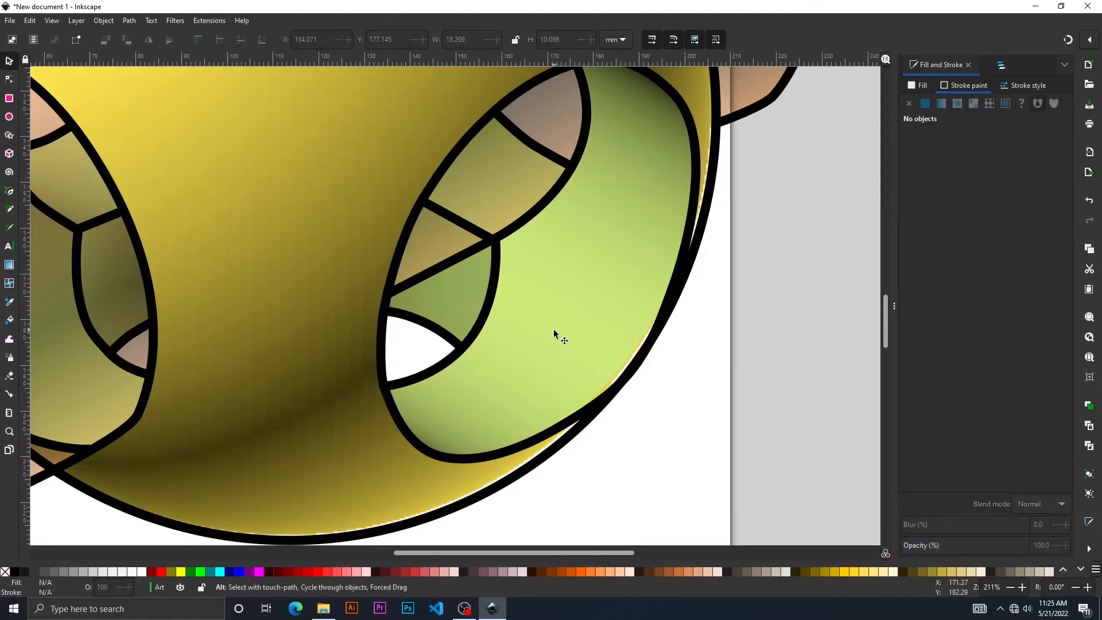
scroll(517, 303, down, 2)
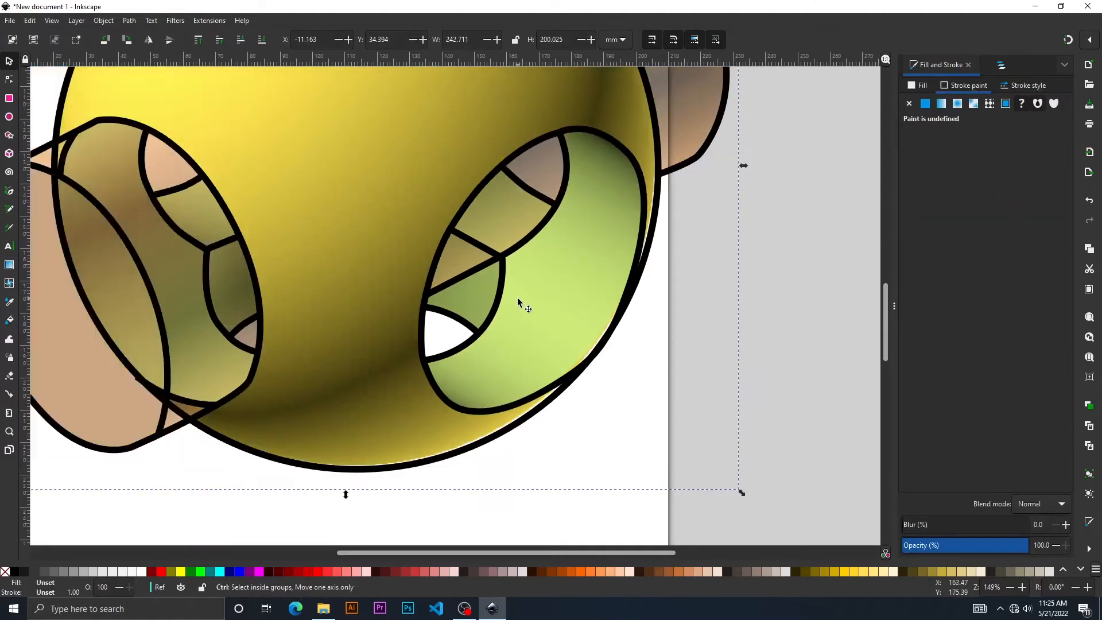
scroll(452, 332, up, 1)
mouse_move(452, 332)
mouse_down()
mouse_move(596, 322)
mouse_move(462, 411)
mouse_up()
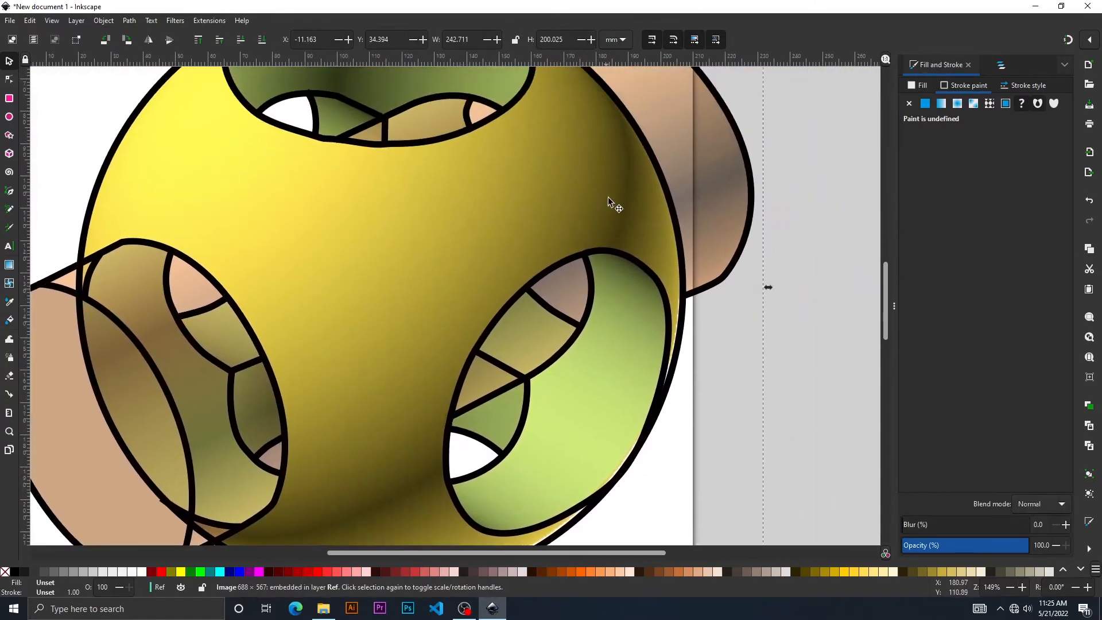
drag(588, 218, 595, 291)
drag(362, 292, 405, 384)
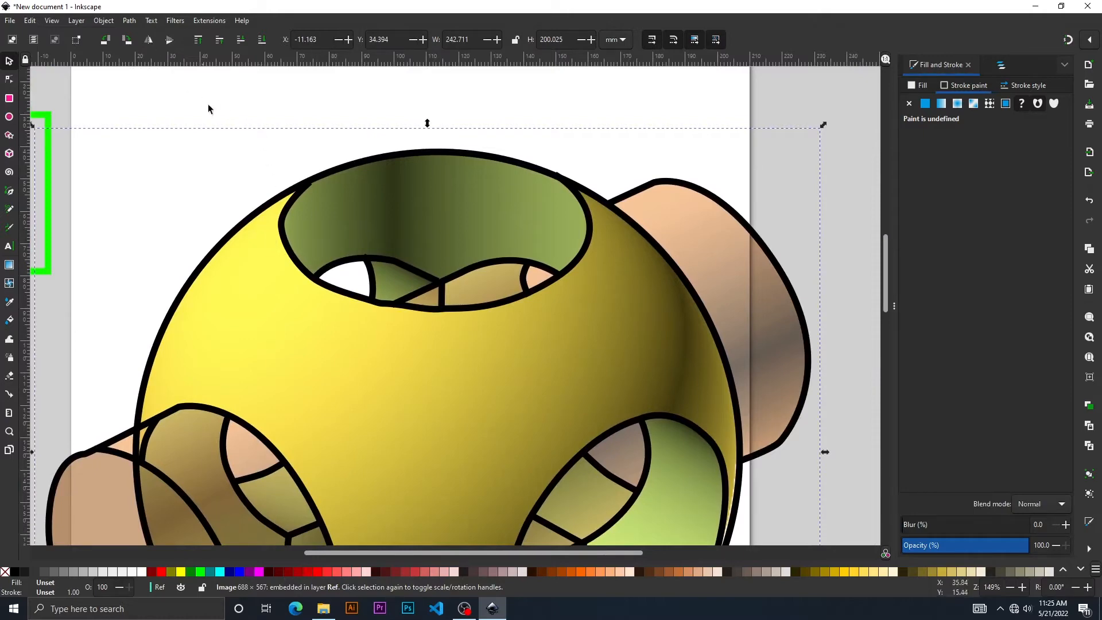
scroll(248, 209, down, 2)
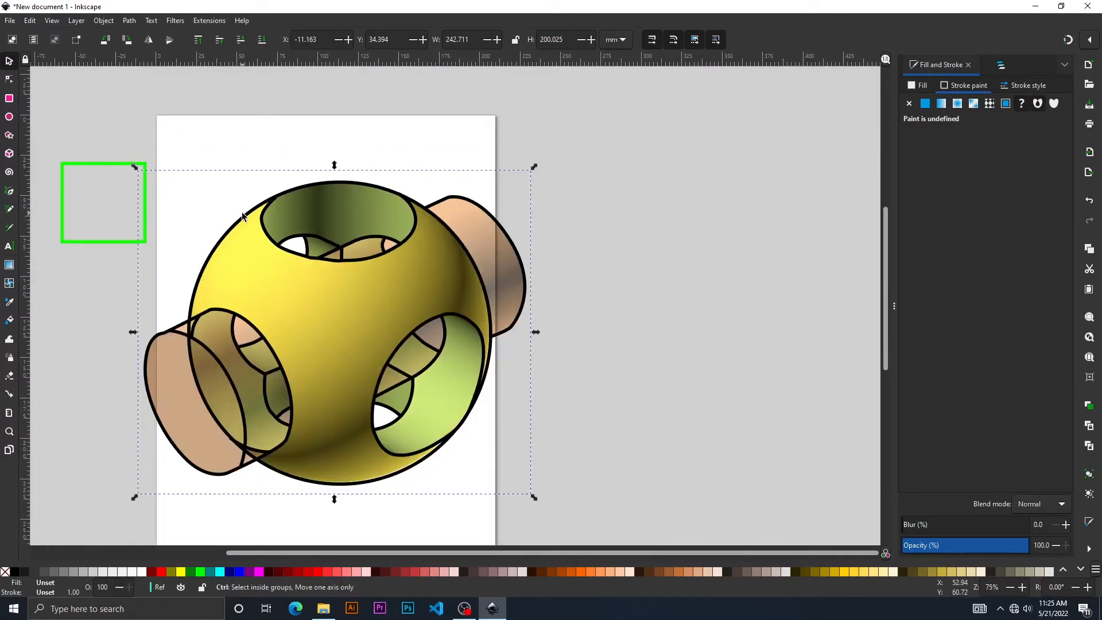
click(128, 22)
mouse_move(106, 25)
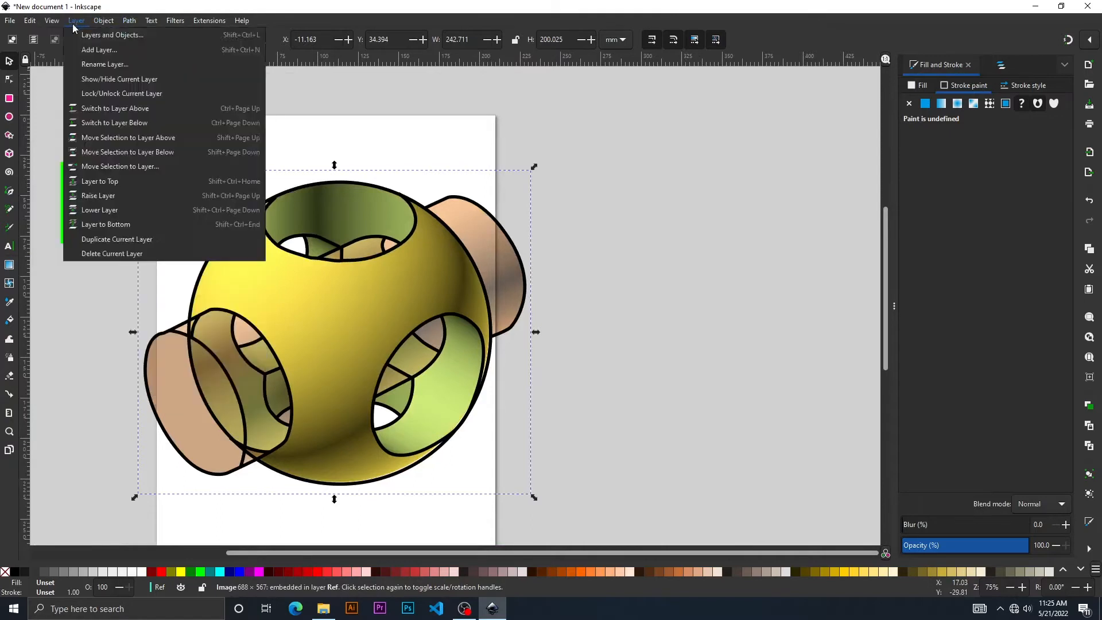
- Turn on Split view and place the divider to the right of the logo so the whole drawing shows as outlines
mouse_move(52, 21)
mouse_move(81, 80)
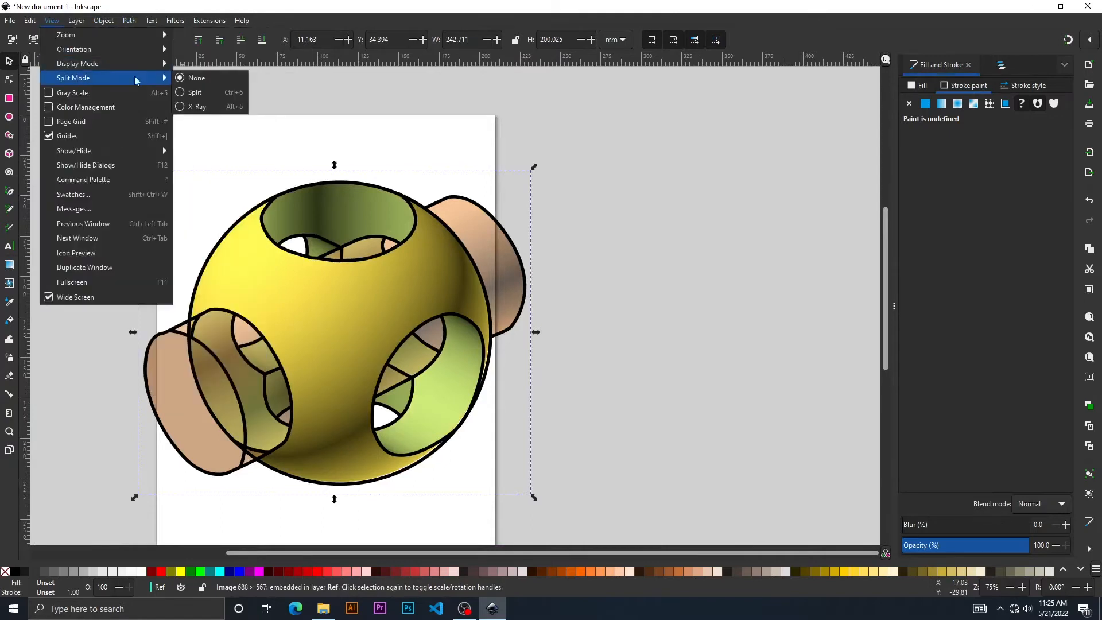
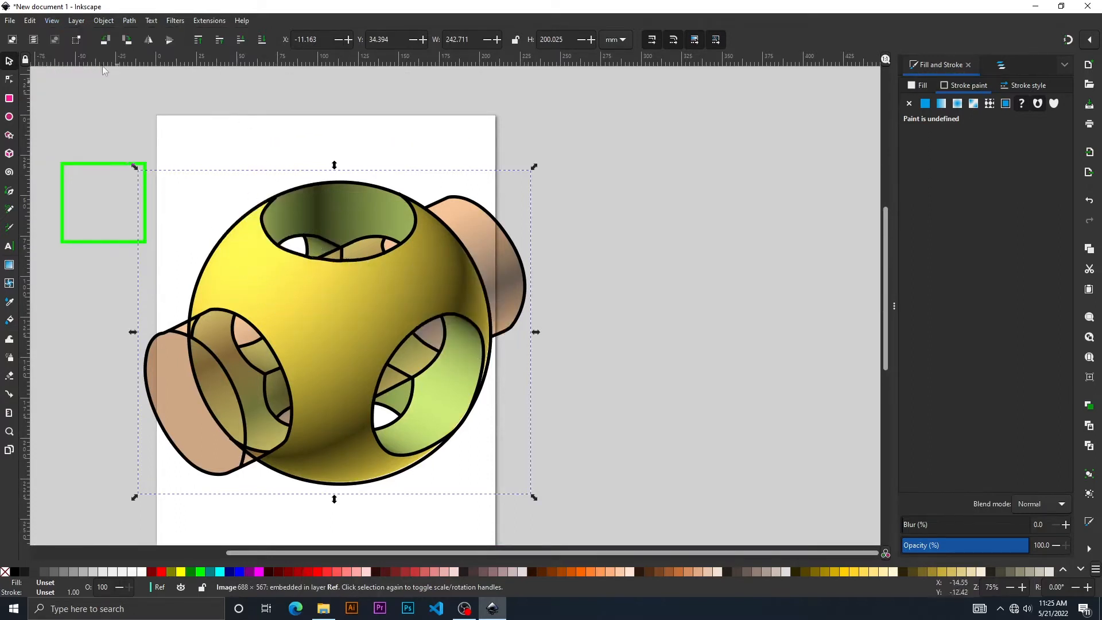
click(103, 21)
mouse_move(83, 23)
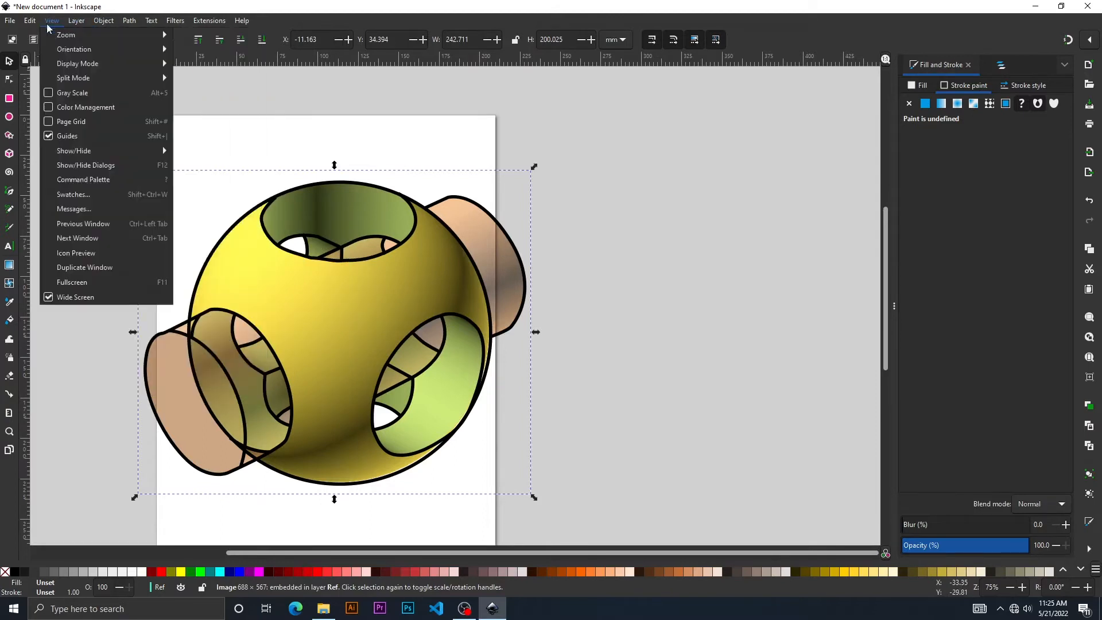
mouse_move(75, 85)
click(204, 93)
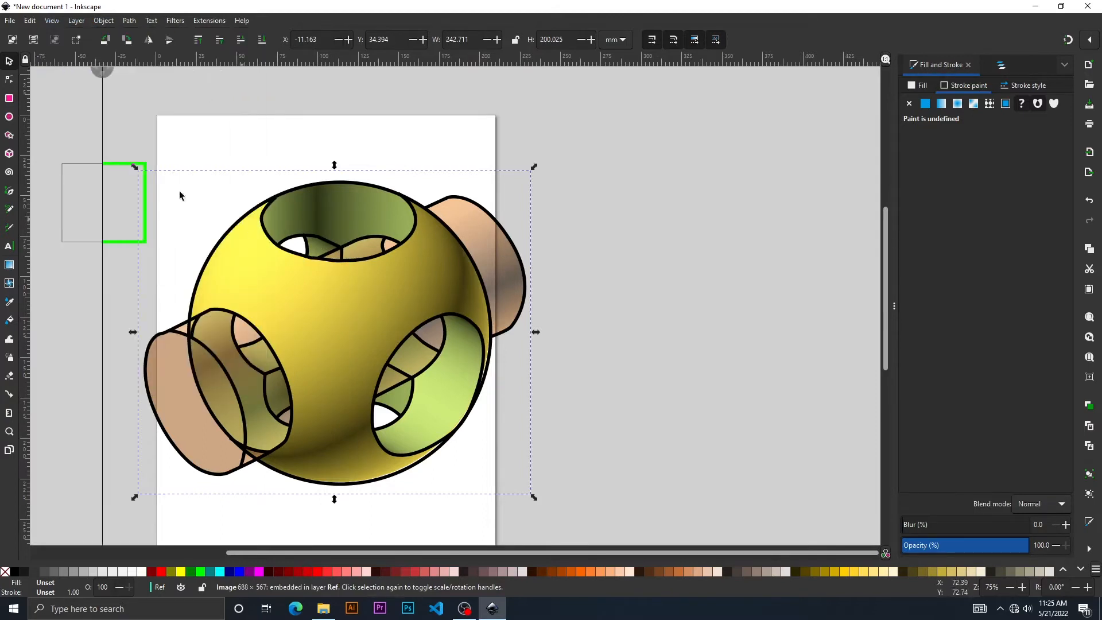
drag(109, 77, 584, 121)
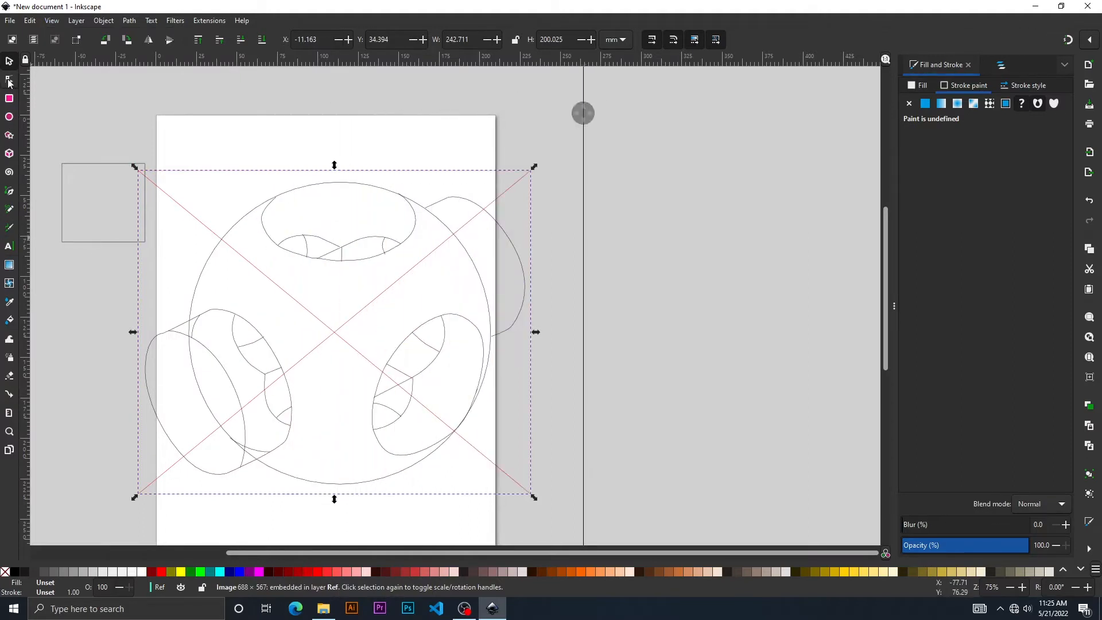
- Move the left end node of the upper opening's outline onto the sphere's outline, at about X 73.9, Y 50.3 mm
scroll(286, 280, up, 4)
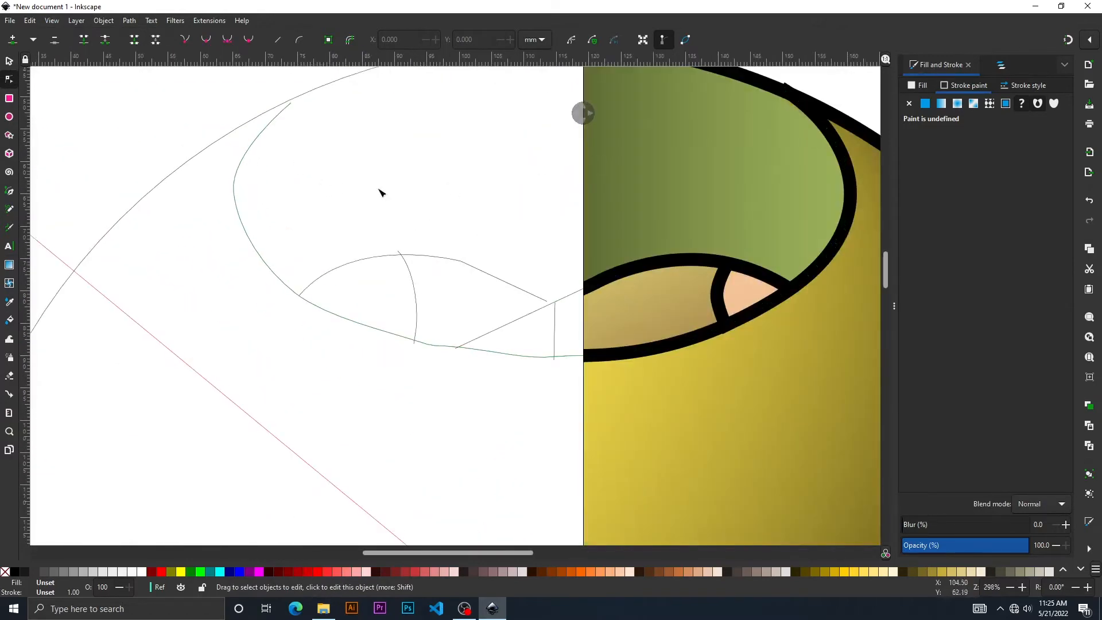
scroll(333, 197, up, 9)
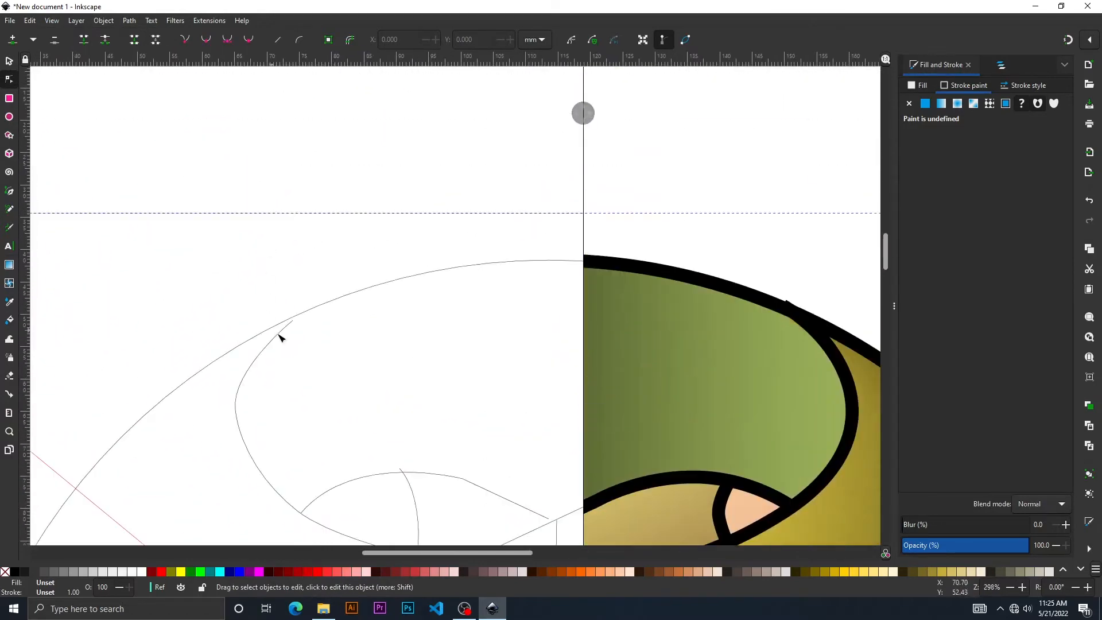
click(288, 331)
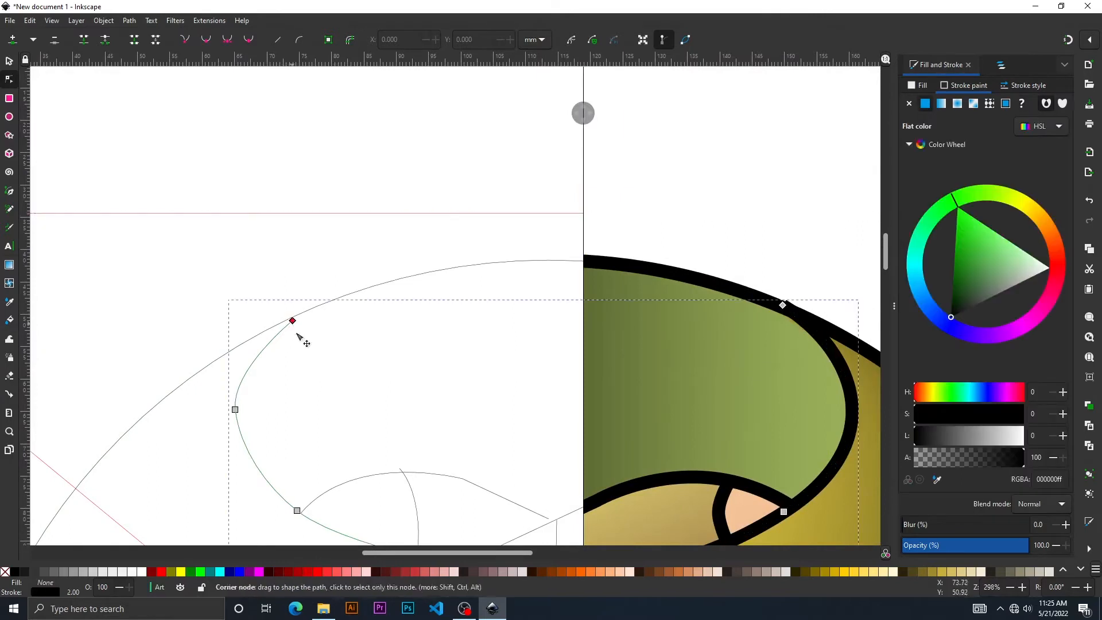
scroll(298, 362, up, 2)
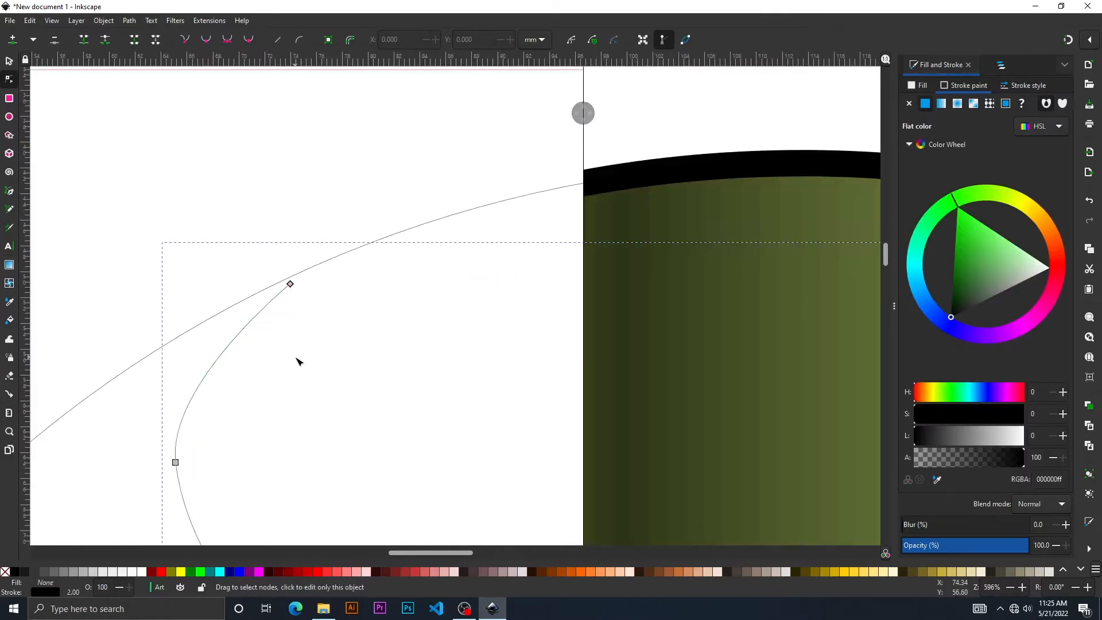
click(291, 281)
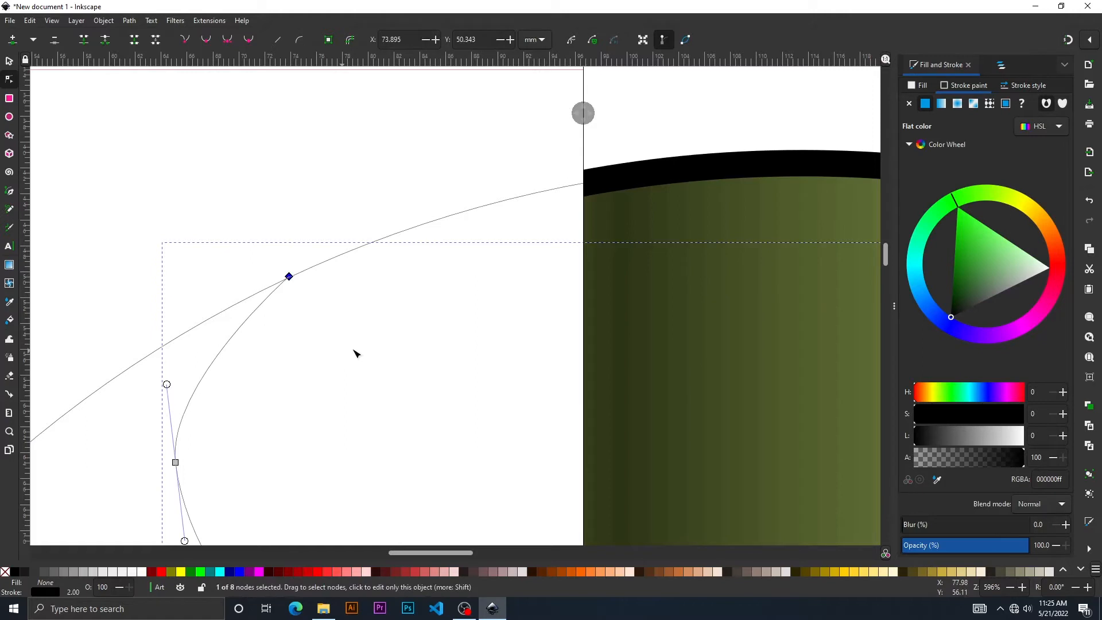
drag(583, 113, 575, 156)
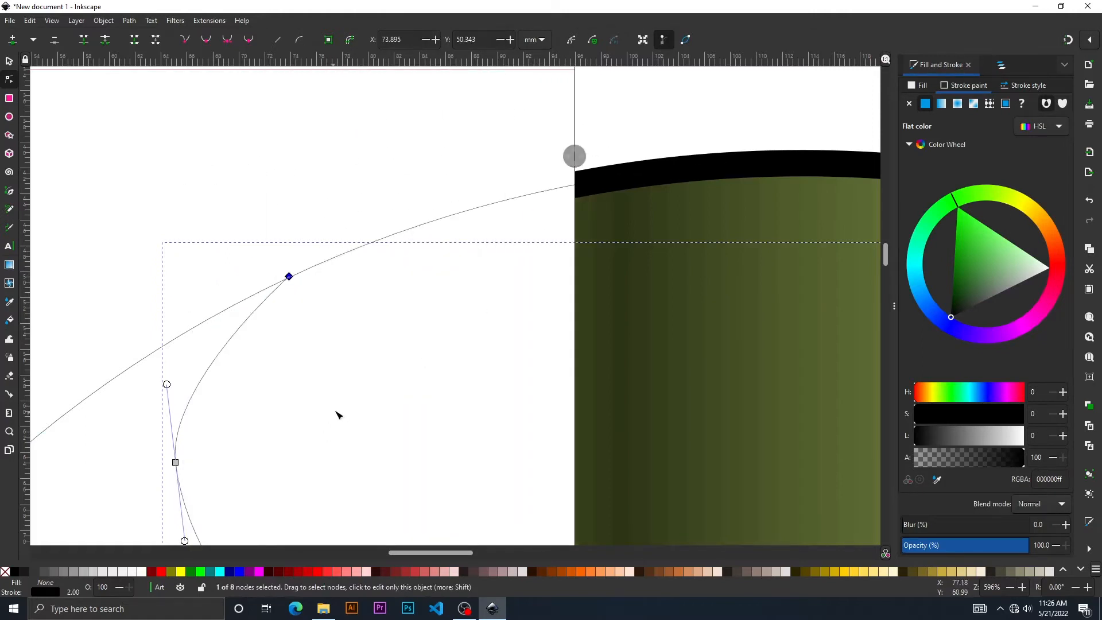
- Move the upper end node of the white patch's arc onto the patch's upper edge curve, at about X 91.2, Y 74.5 mm
scroll(346, 406, down, 2)
drag(347, 428, 418, 251)
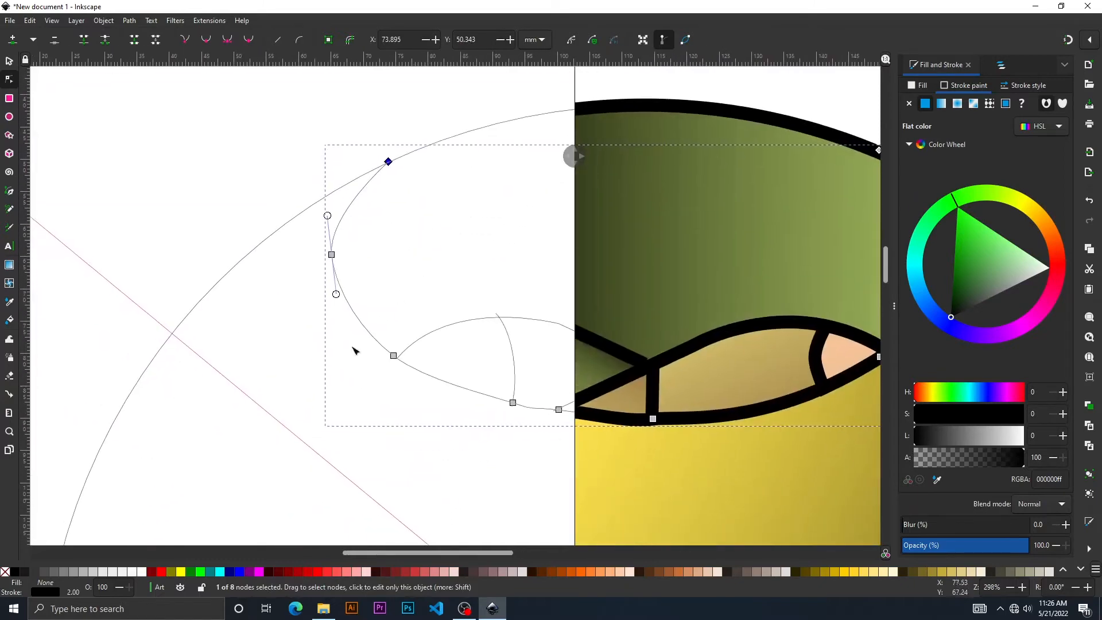
mouse_move(236, 337)
mouse_down()
mouse_move(236, 268)
mouse_move(270, 99)
mouse_up()
mouse_move(333, 248)
mouse_down()
mouse_move(154, 405)
mouse_move(135, 396)
mouse_up()
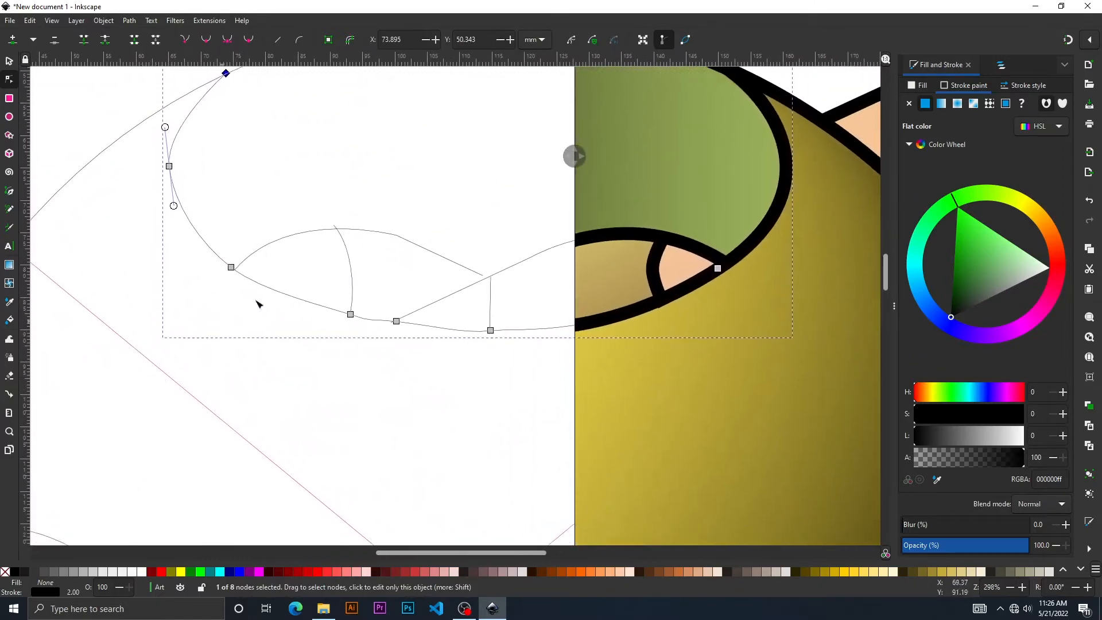
scroll(345, 243, up, 4)
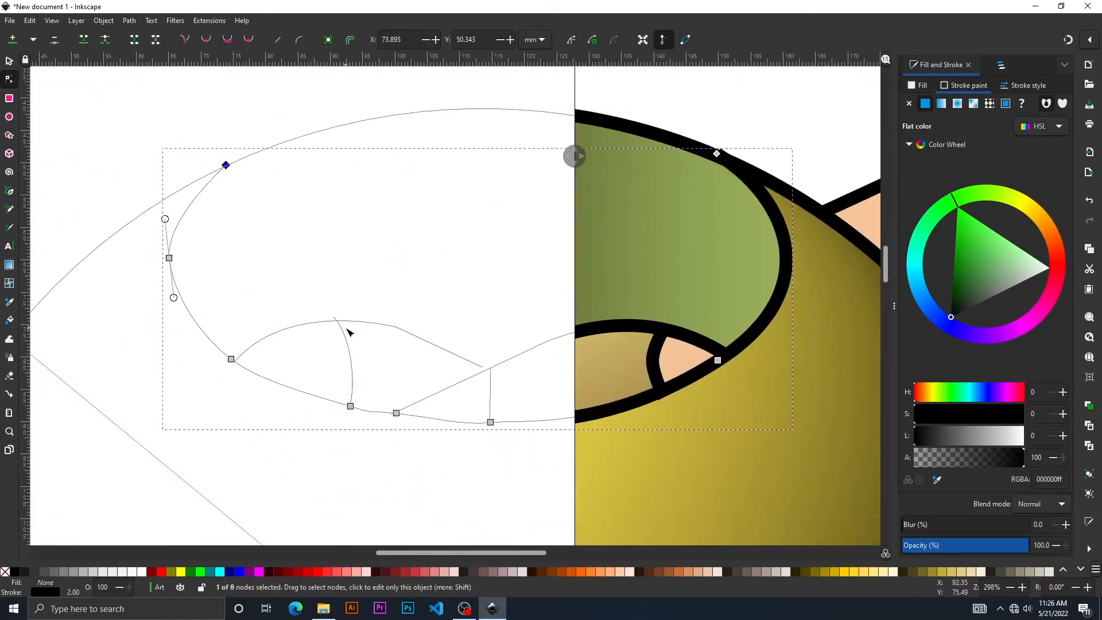
ctrl+scroll(347, 332, up, 3)
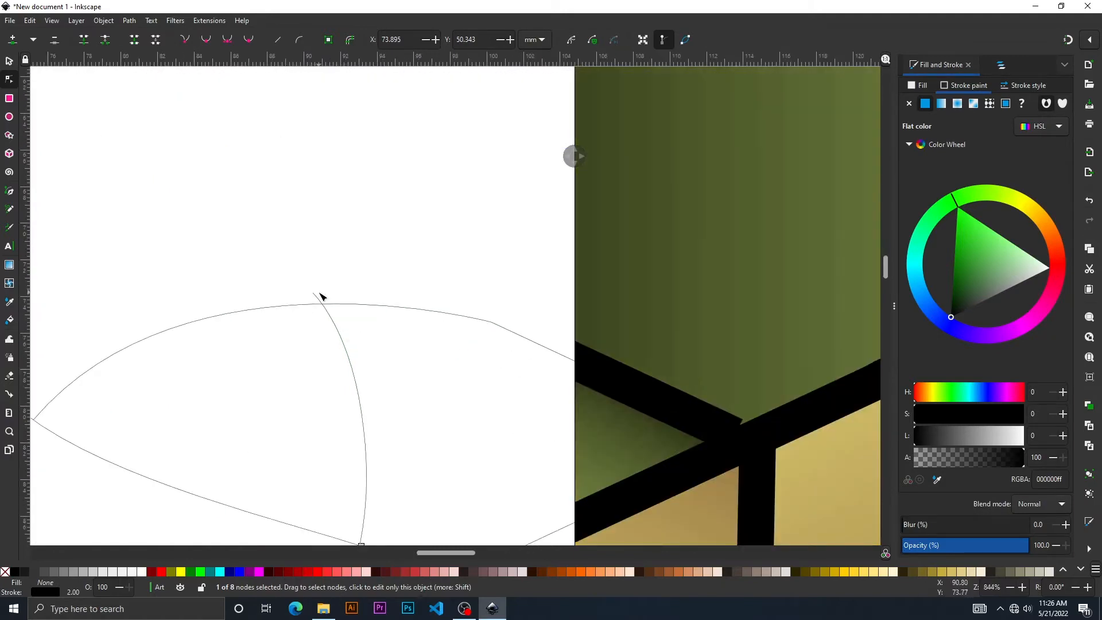
click(314, 294)
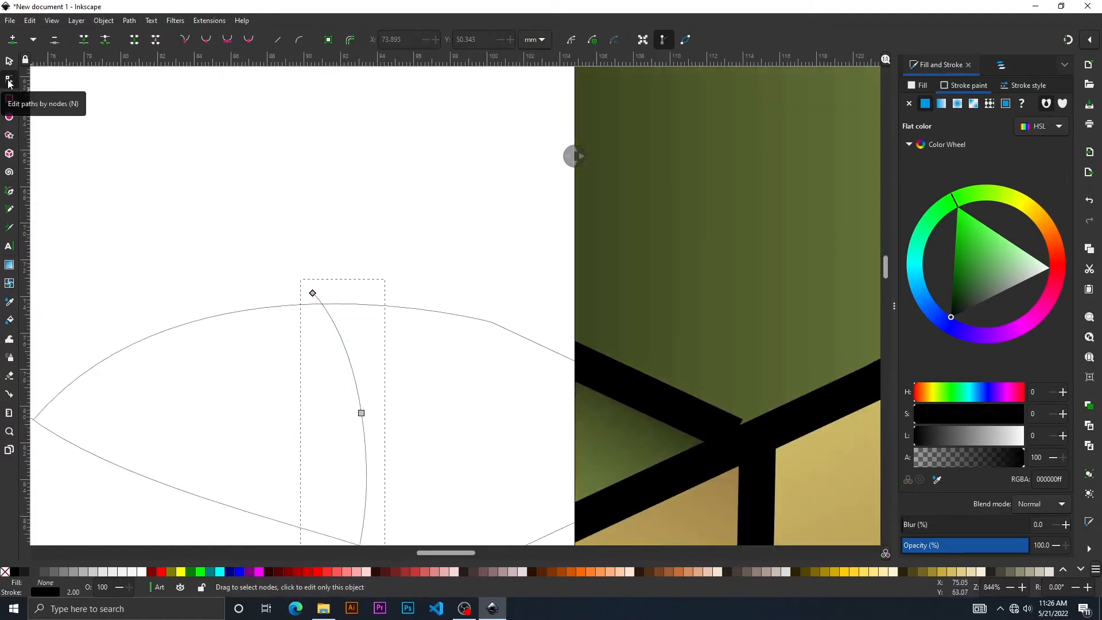
drag(314, 294, 325, 305)
mouse_move(554, 162)
mouse_down()
mouse_move(275, 180)
mouse_move(549, 178)
mouse_up()
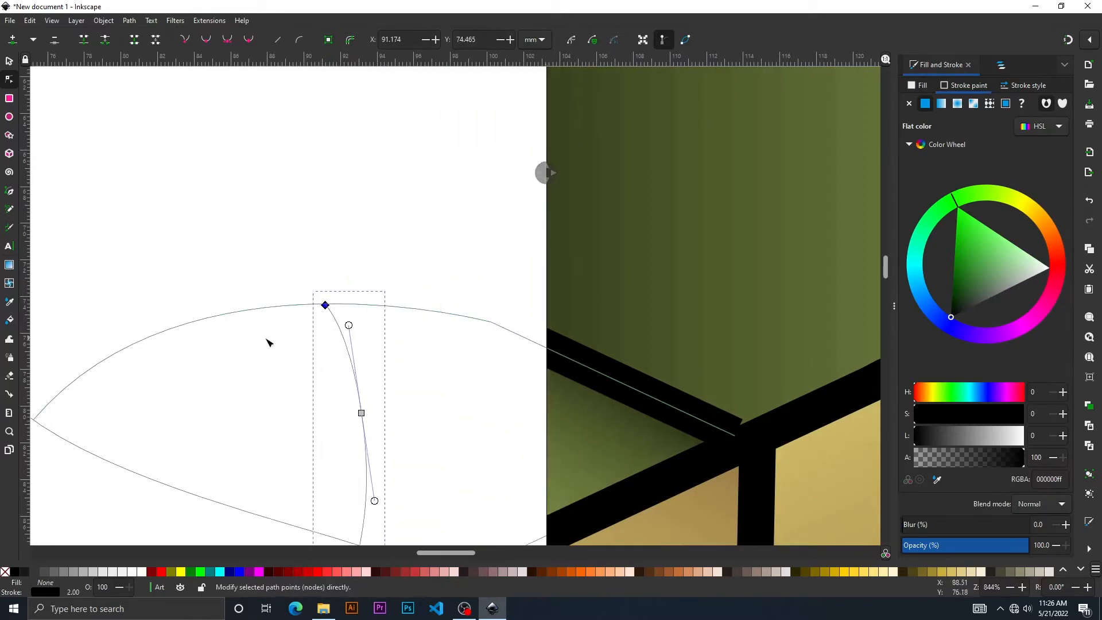
- Shorten the vertical seam line in the upper opening so its lower end meets the opening's edge, at about X 114.7, Y 90.2 mm
scroll(266, 343, down, 2)
scroll(270, 359, right, 8)
scroll(270, 359, down, 2)
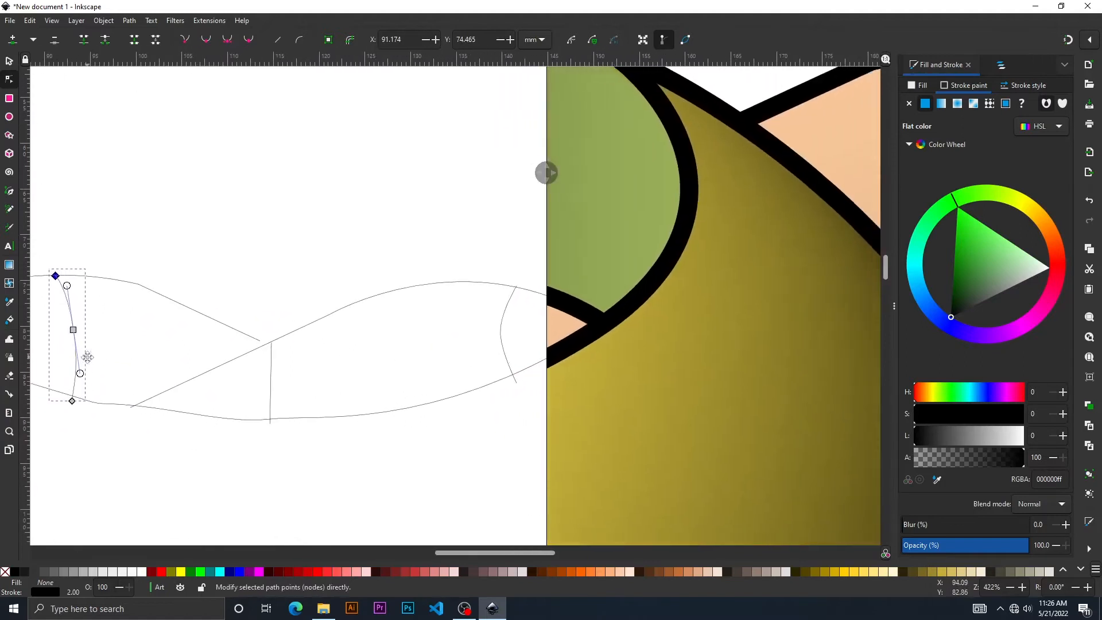
scroll(274, 368, up, 2)
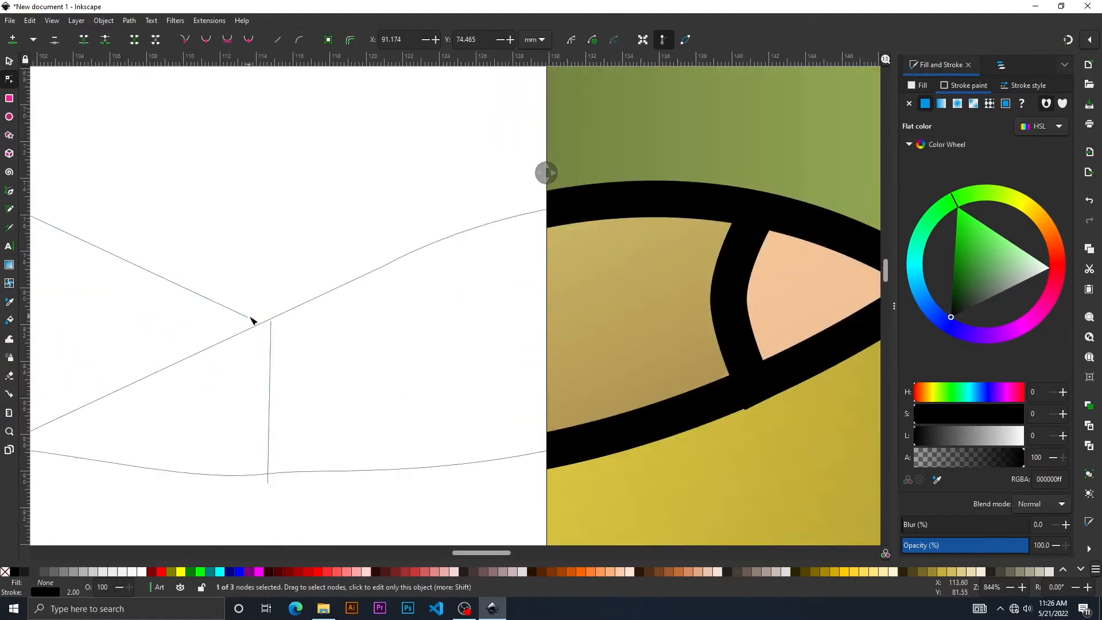
drag(546, 173, 452, 201)
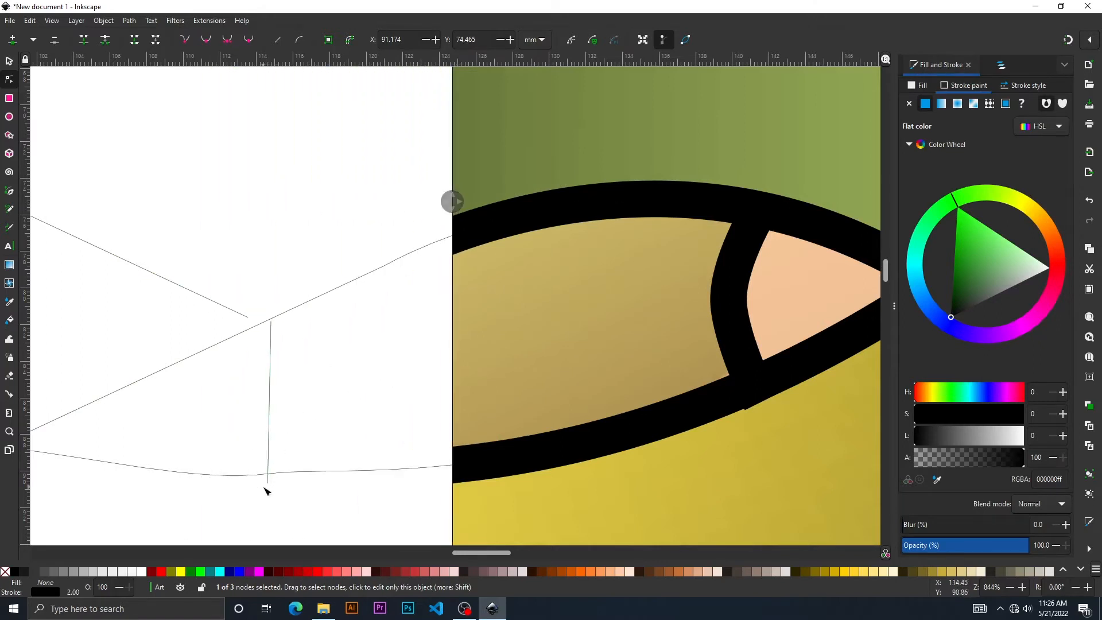
drag(268, 484, 271, 475)
click(246, 527)
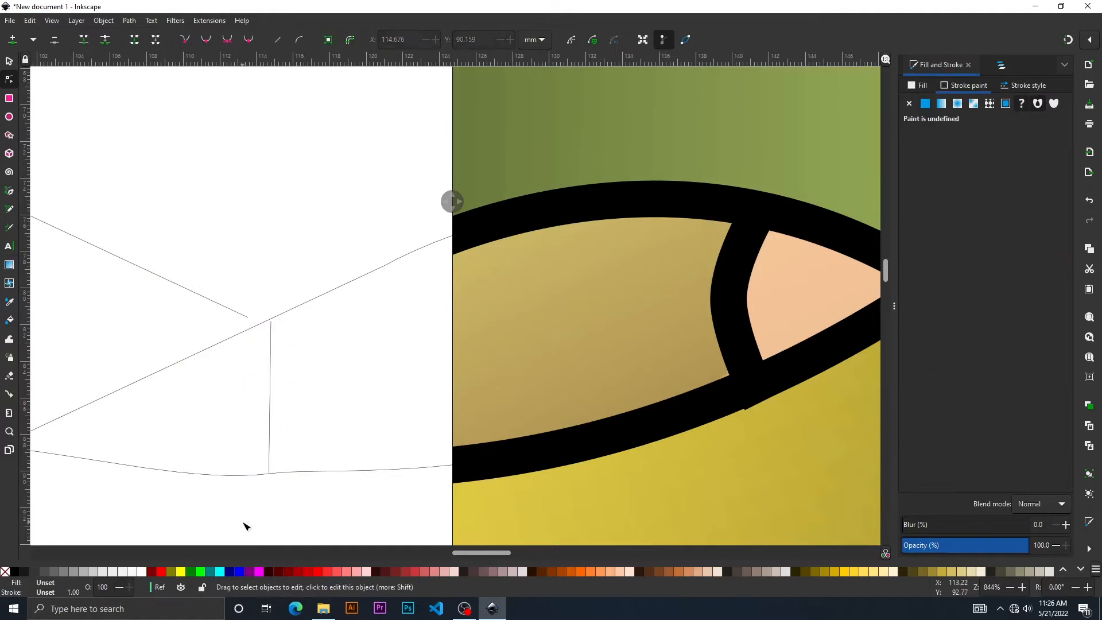
- Extend the white and dark green patches' upper edge to the seam junction, placing its end node at about X 114.7, Y 81.7 mm
click(249, 320)
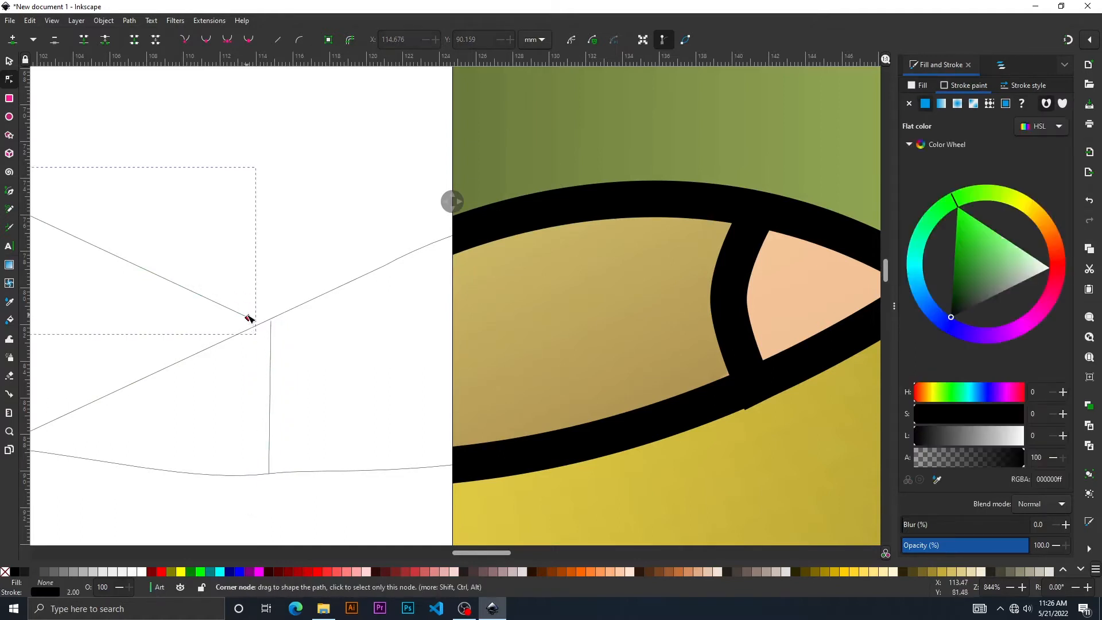
drag(250, 320, 270, 319)
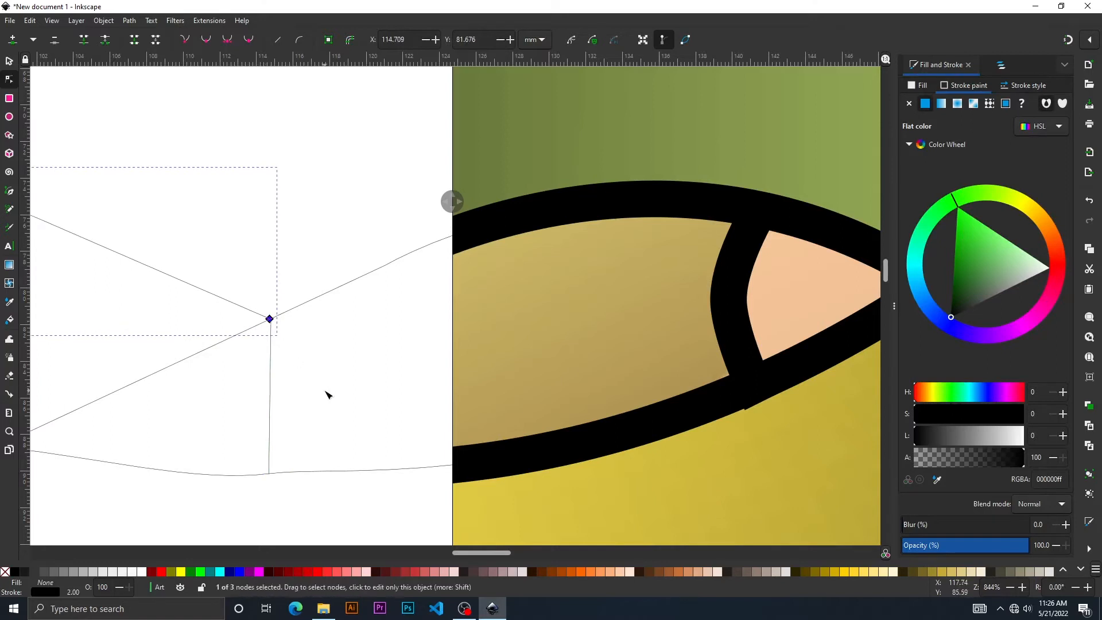
click(289, 407)
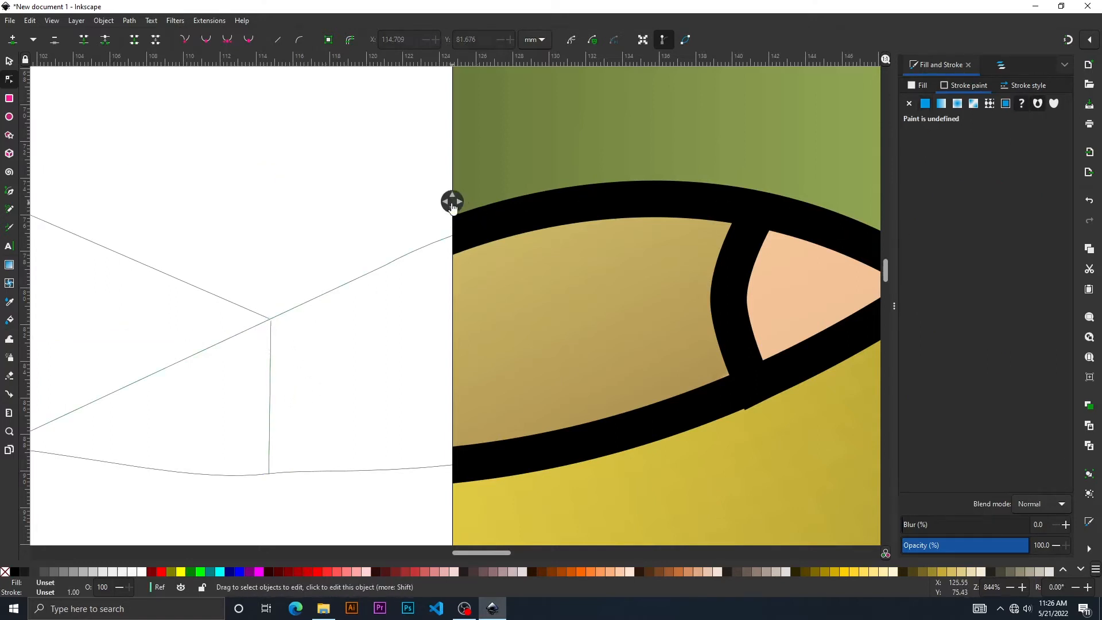
- Move the right end node of the upper opening's outline onto the sphere's outline, at about X 150.9, Y 49.4 mm
drag(451, 202, 541, 248)
ctrl+scroll(209, 368, down, 2)
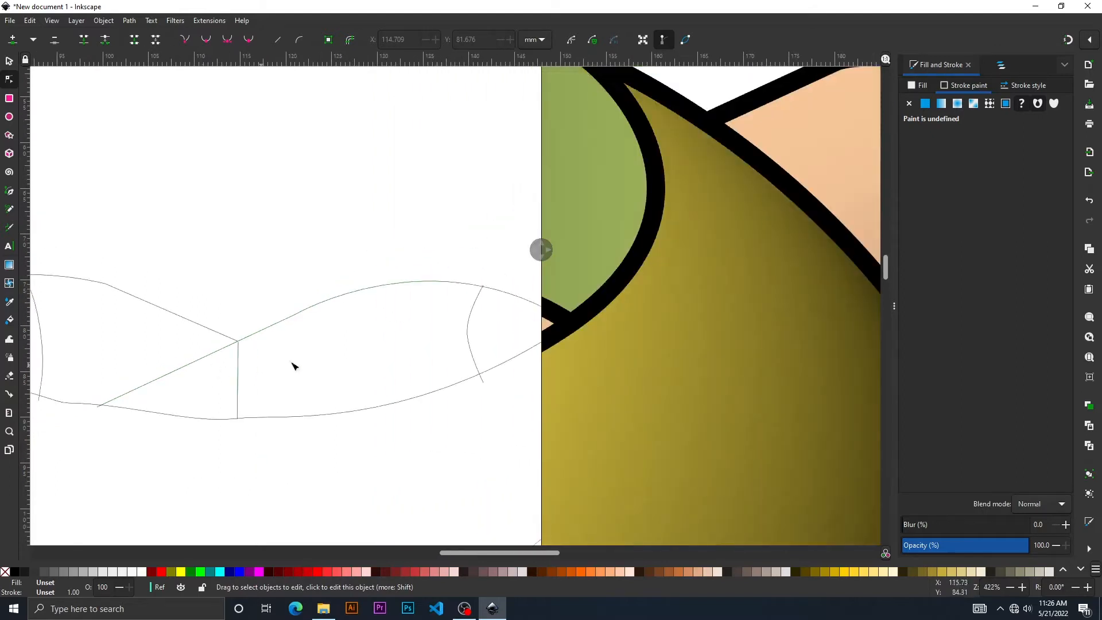
scroll(192, 361, right, 6)
scroll(293, 341, up, 3)
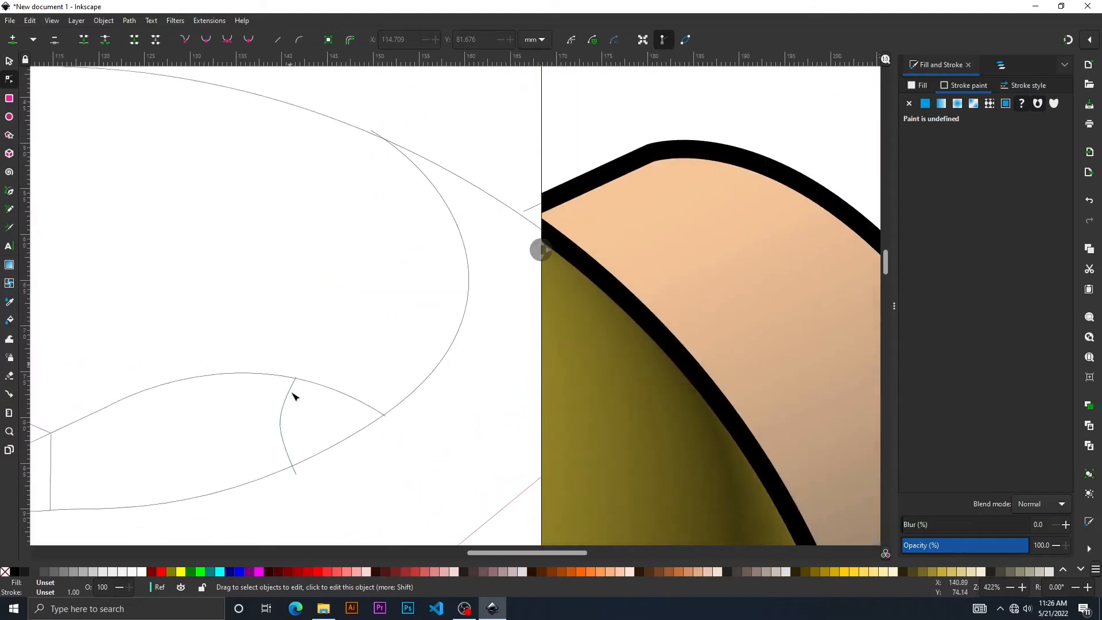
scroll(287, 416, down, 3)
scroll(348, 297, up, 2)
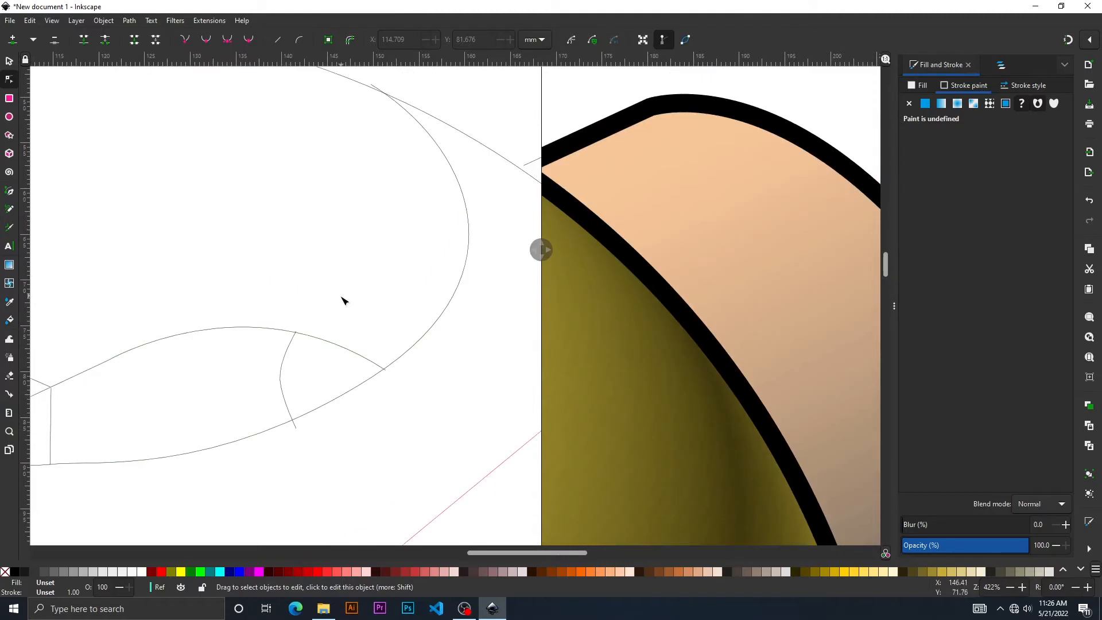
scroll(399, 269, up, 3)
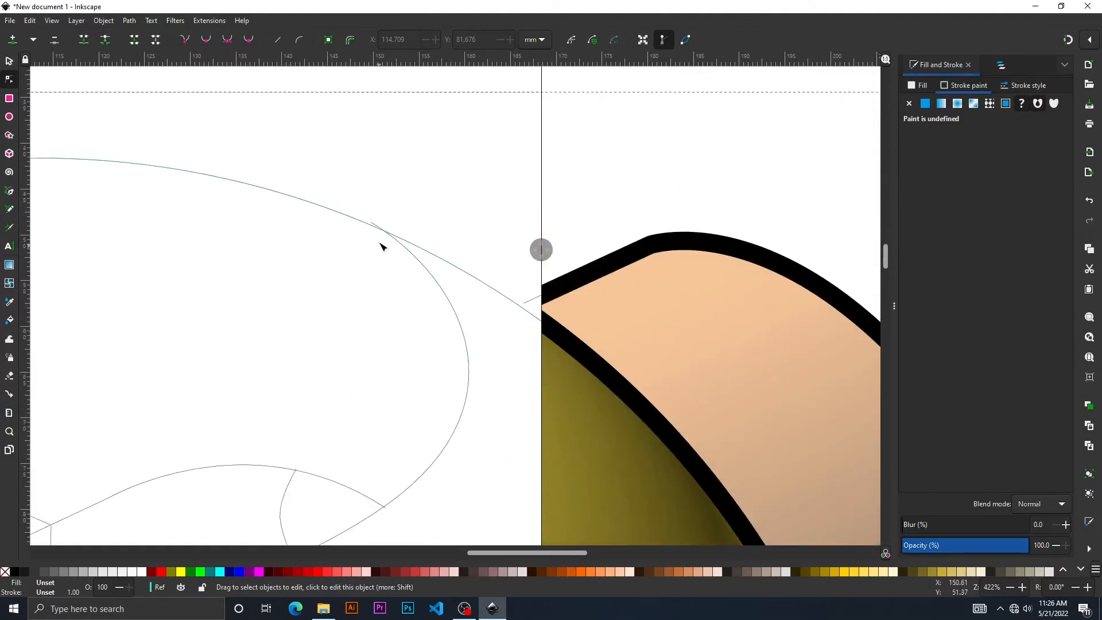
ctrl+scroll(378, 248, up, 3)
click(366, 185)
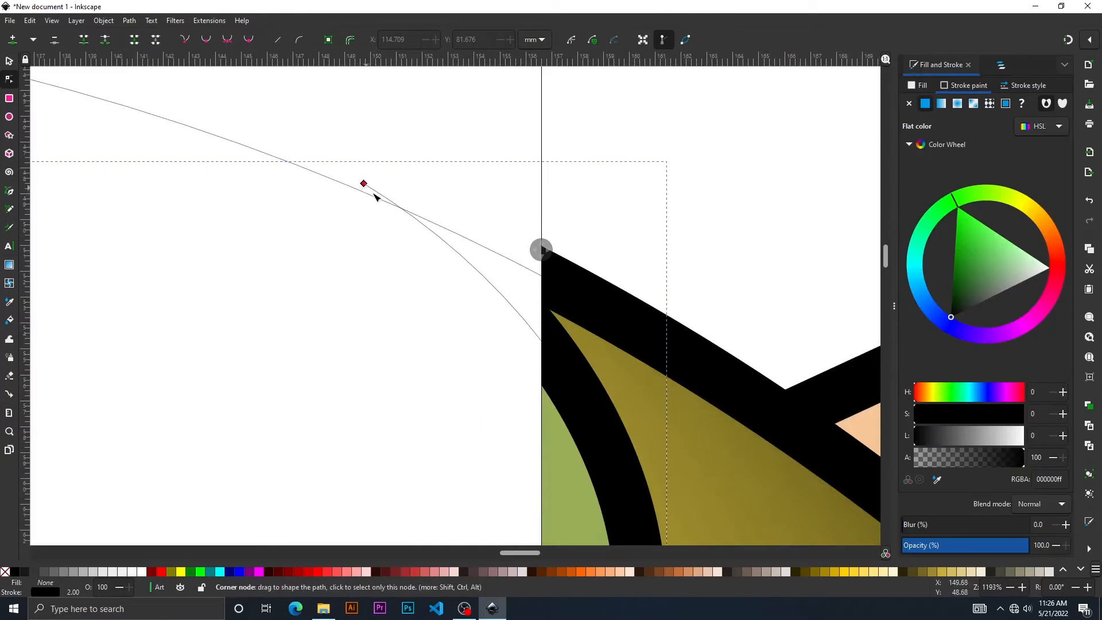
drag(365, 184, 394, 210)
- Move the right end node of the pink patch's upper edge onto the upper opening's outline, at about X 151.1, Y 79.7 mm
ctrl+scroll(470, 350, down, 3)
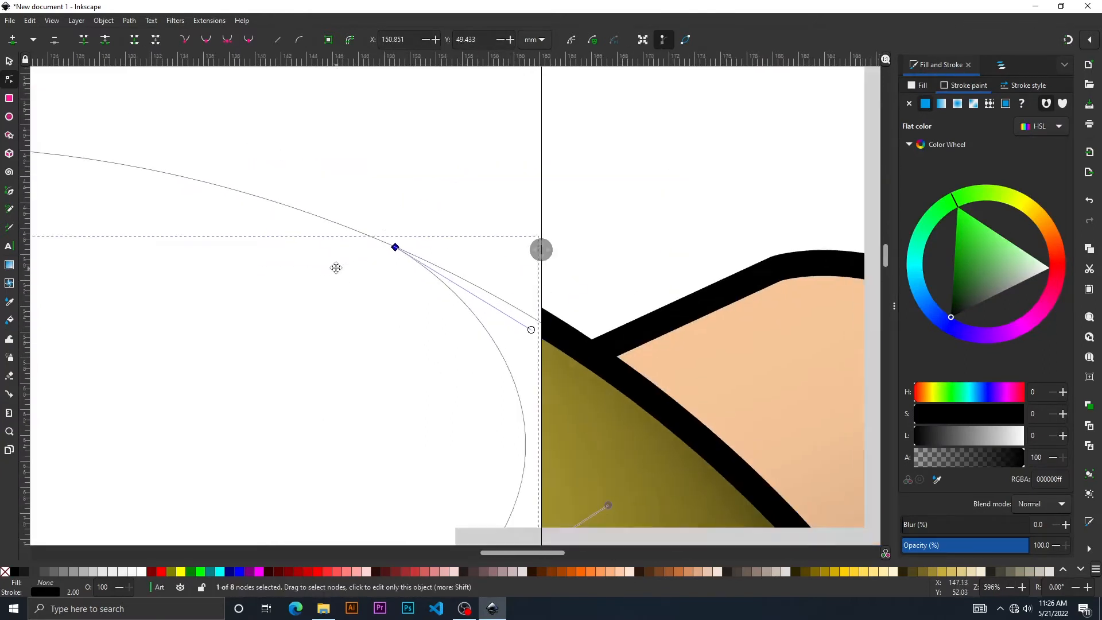
scroll(335, 268, down, 4)
scroll(315, 236, right, 3)
drag(541, 251, 563, 308)
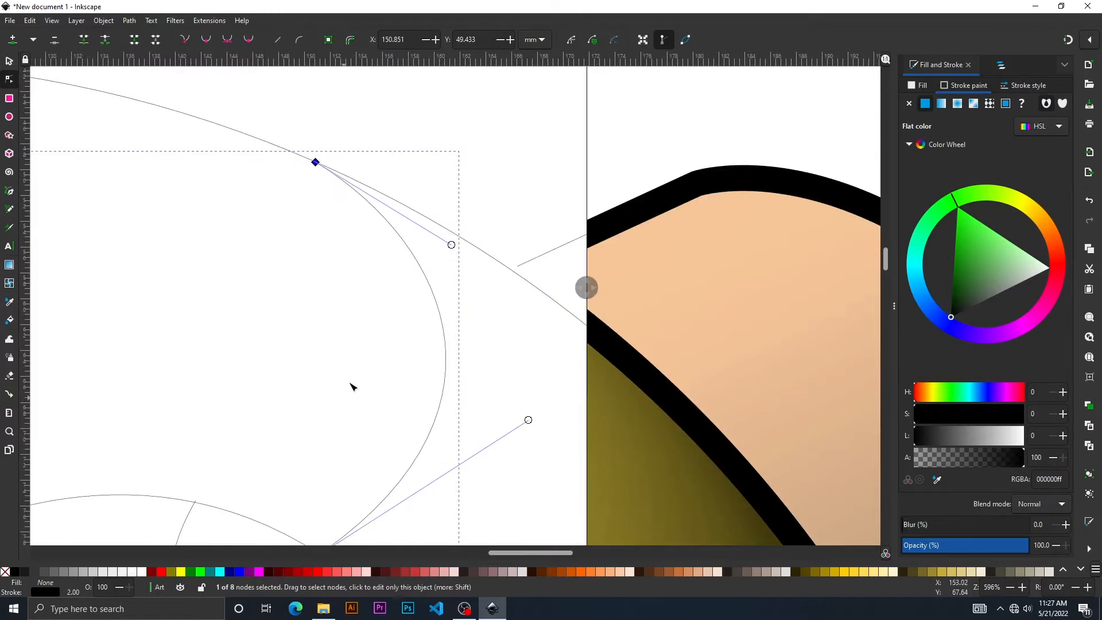
drag(353, 386, 414, 196)
click(372, 430)
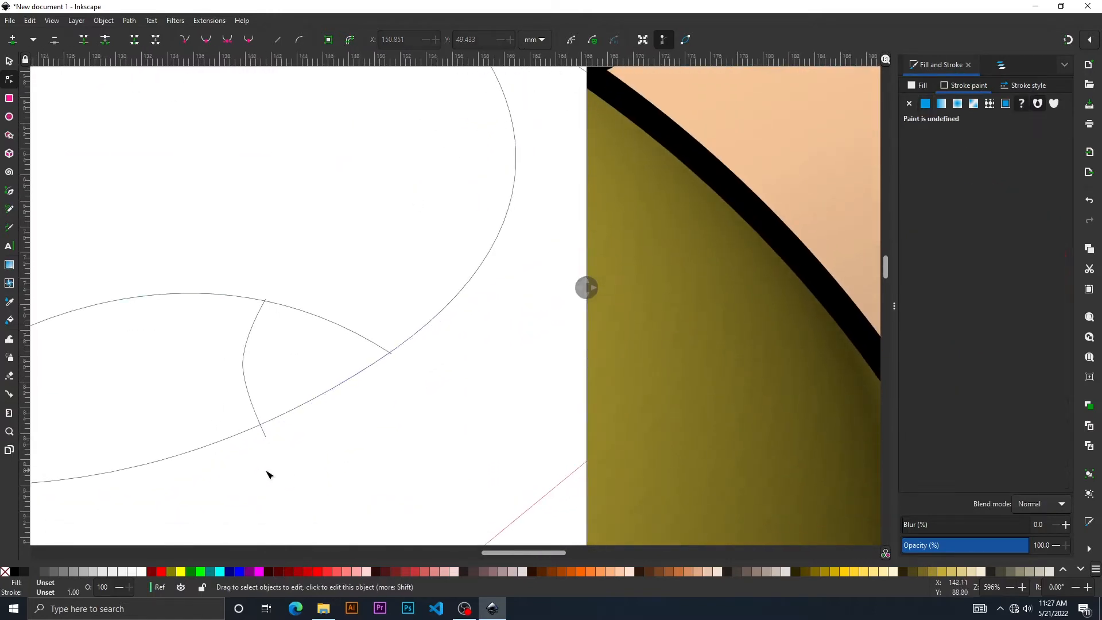
drag(268, 473, 527, 344)
drag(449, 387, 121, 393)
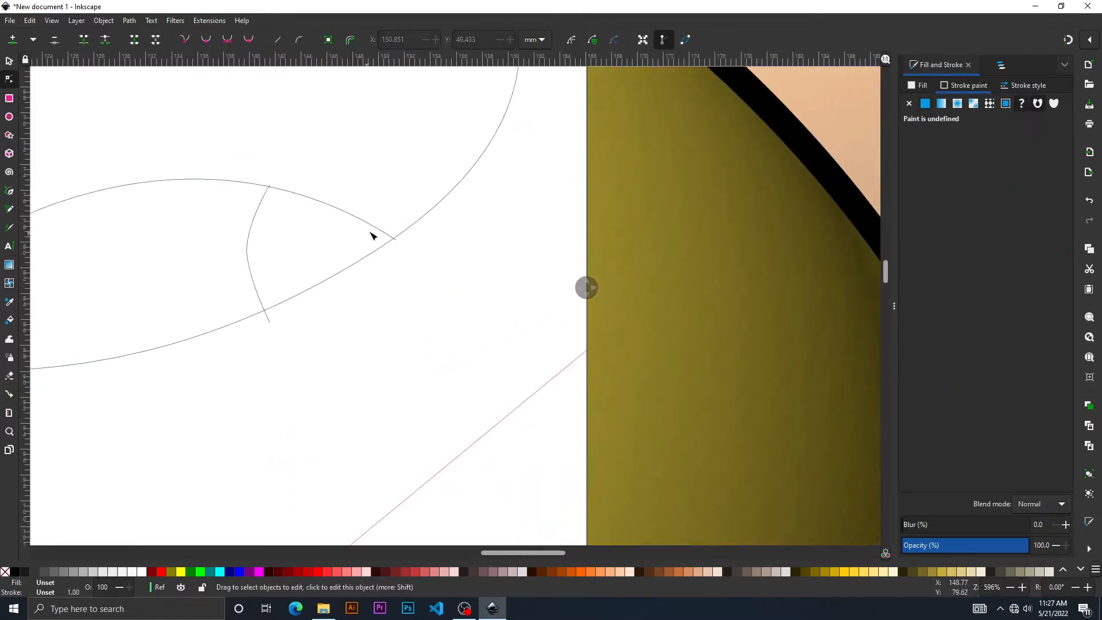
scroll(352, 244, up, 2)
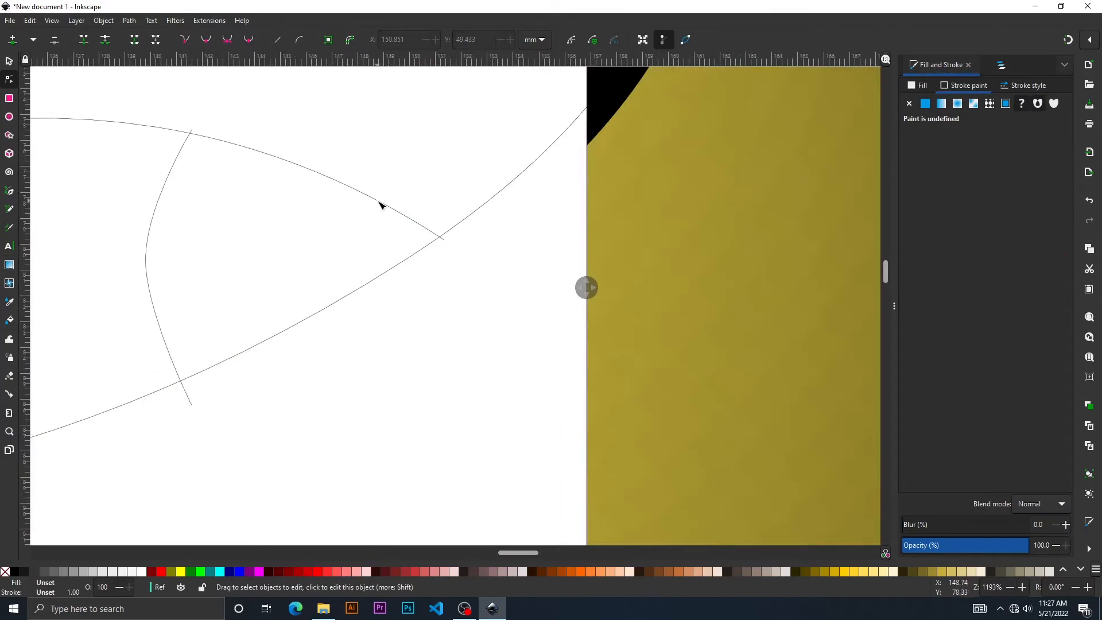
click(431, 242)
drag(446, 241, 439, 239)
- Move the upper end node of the pink patch's curved left edge onto the patch's upper edge, at about X 141.6, Y 75.7 mm
drag(593, 294, 550, 300)
click(176, 166)
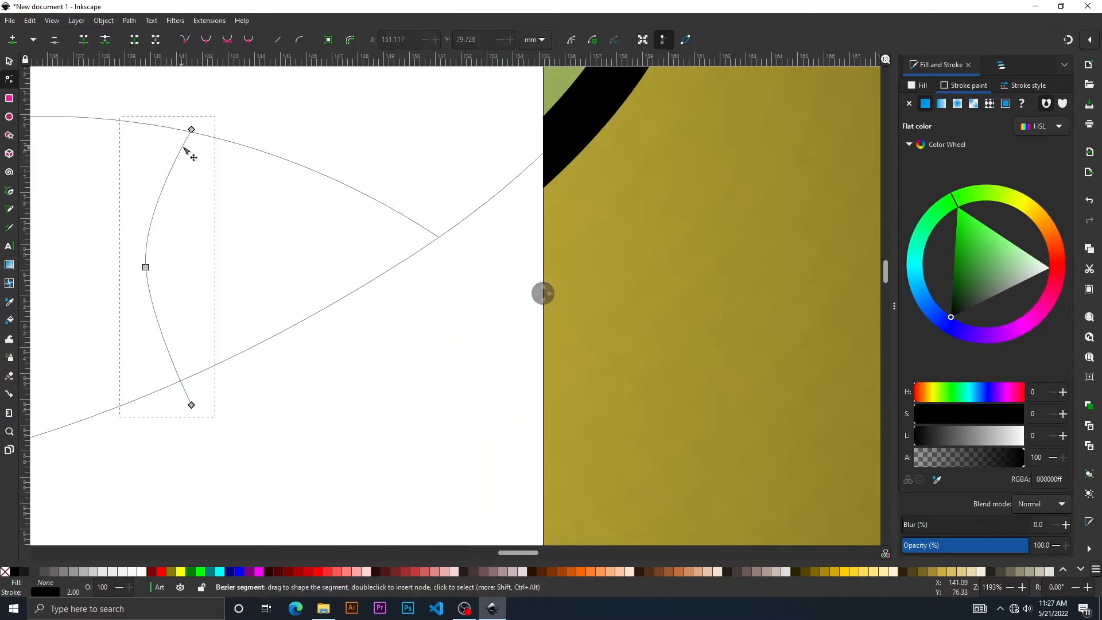
drag(191, 132, 192, 133)
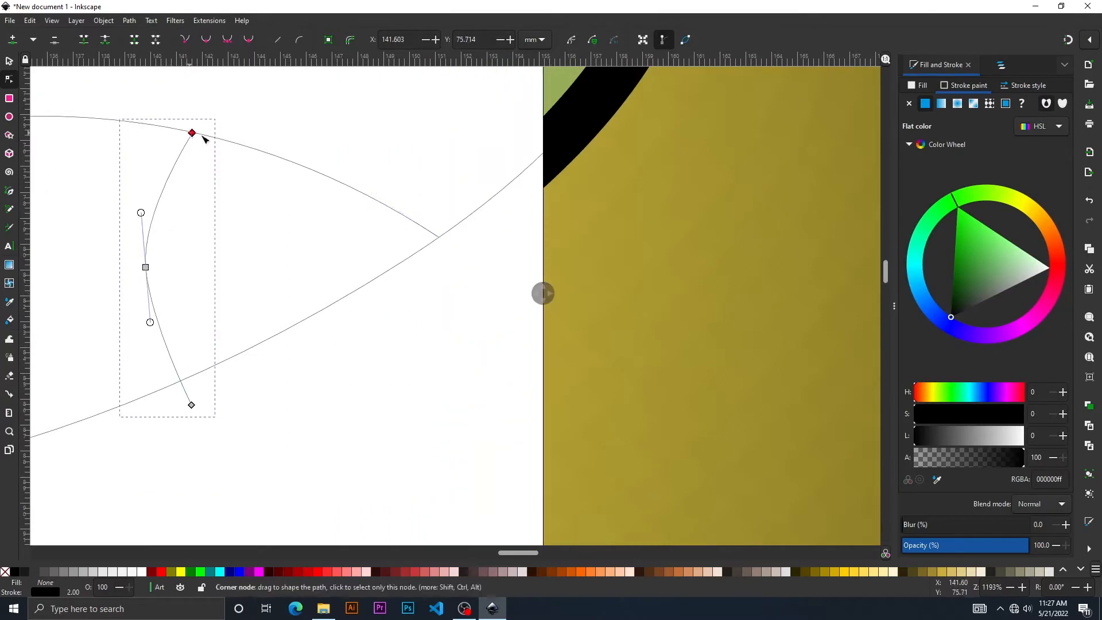
drag(543, 294, 34, 296)
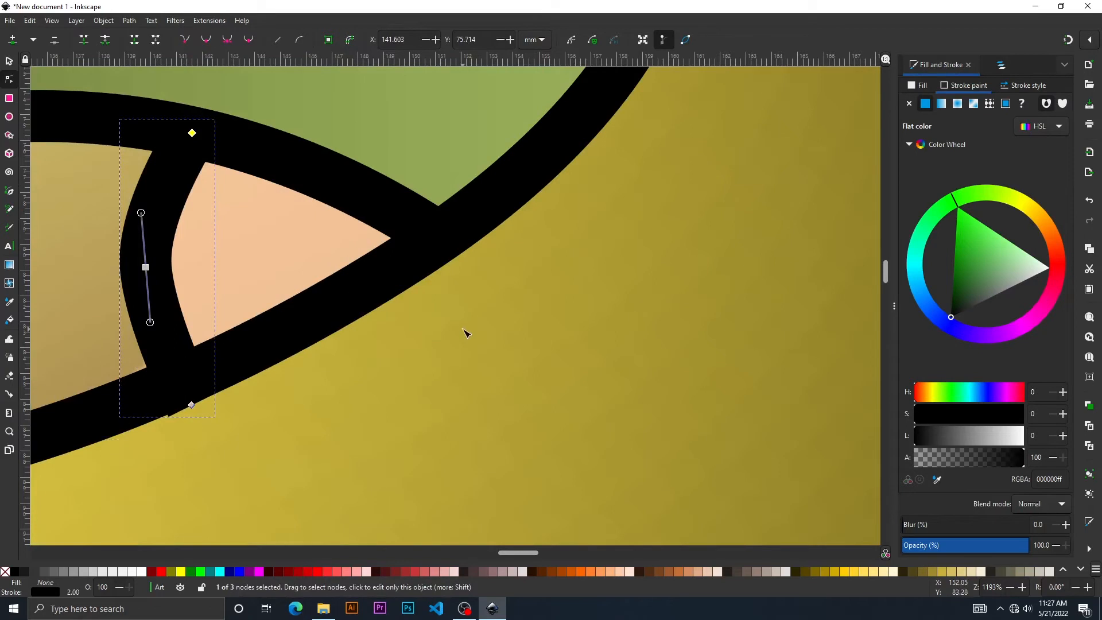
- Turn split view back on and shorten the pink patch's curved left edge to the opening's lower edge, at about X 141.2, Y 85.3 mm
scroll(263, 348, left, 5)
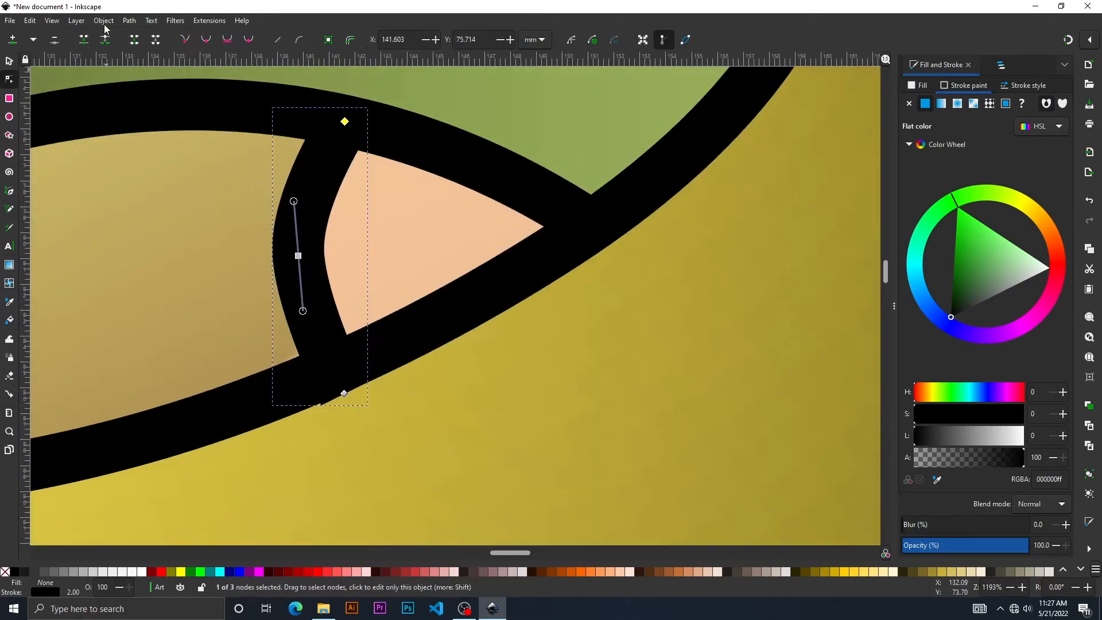
click(72, 21)
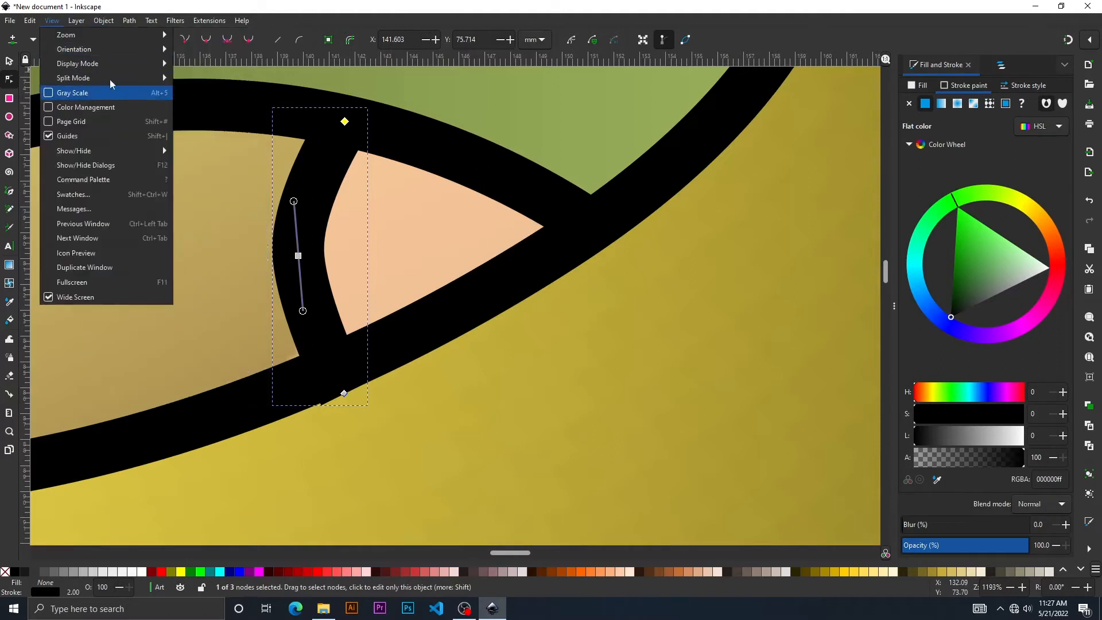
mouse_move(121, 78)
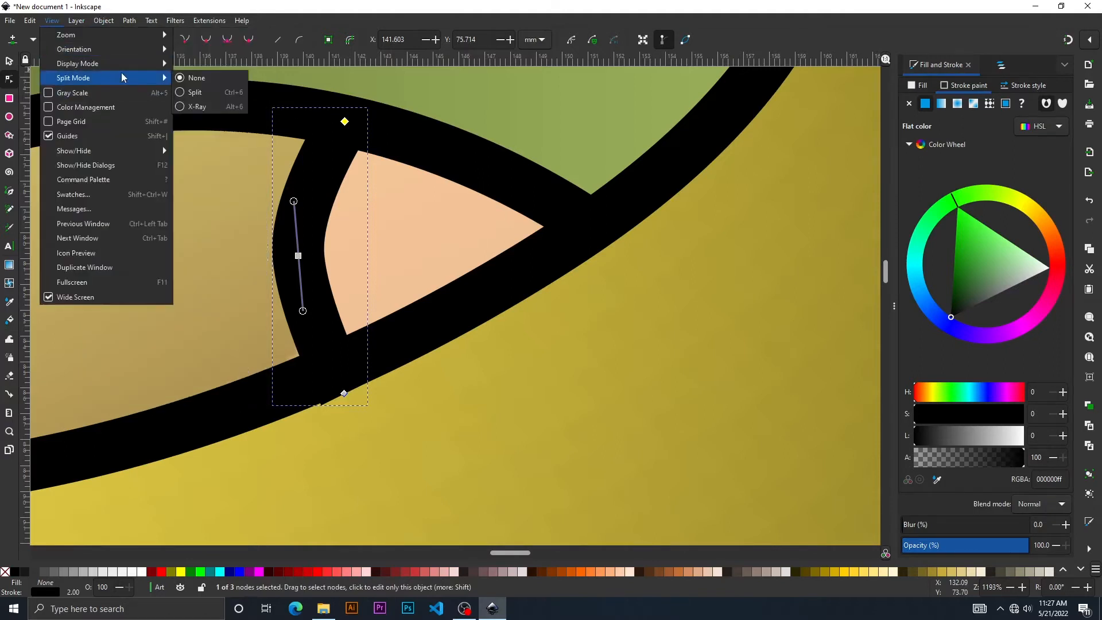
click(195, 92)
drag(456, 306, 584, 300)
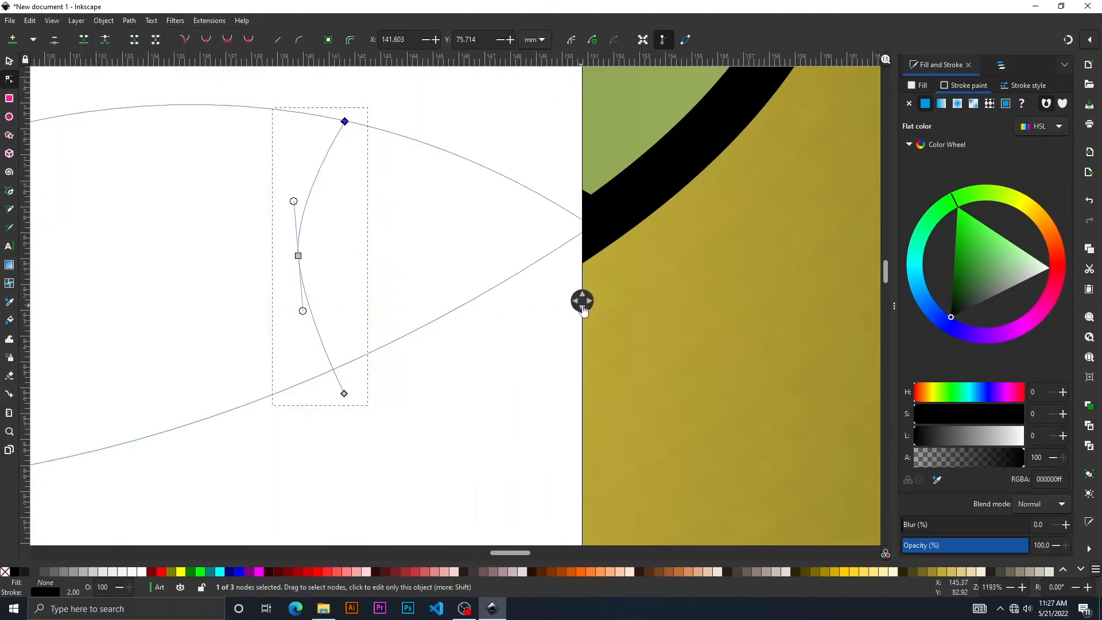
drag(341, 400, 336, 374)
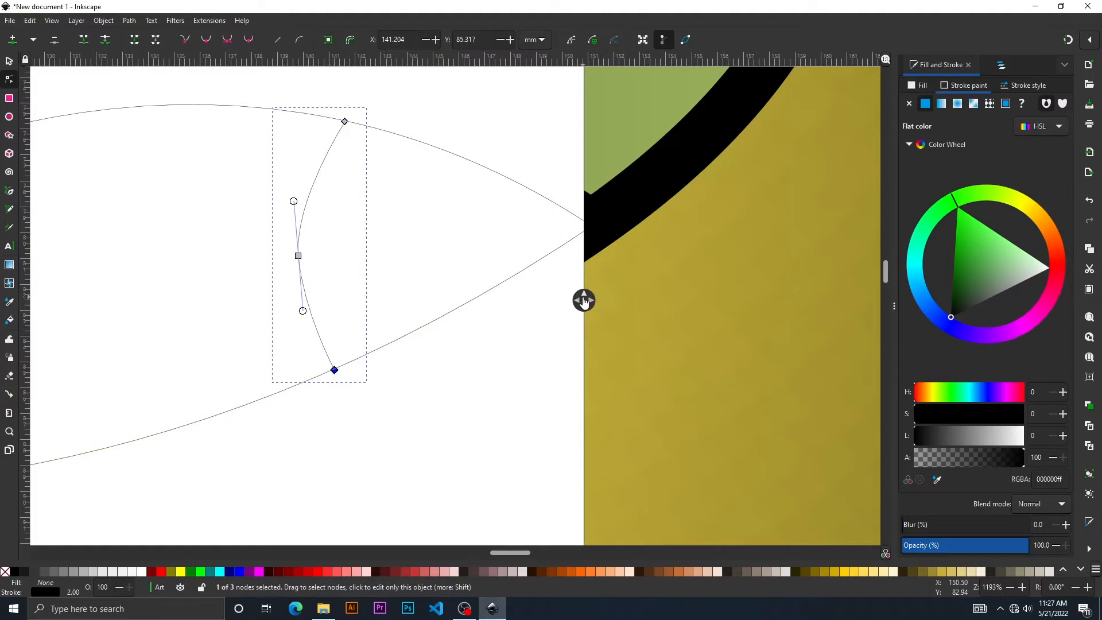
- Enable snapping and snap the lower end node of the pink patch's left edge to the opening's outline, at about X 141.1, Y 85.3 mm
drag(584, 300, 525, 346)
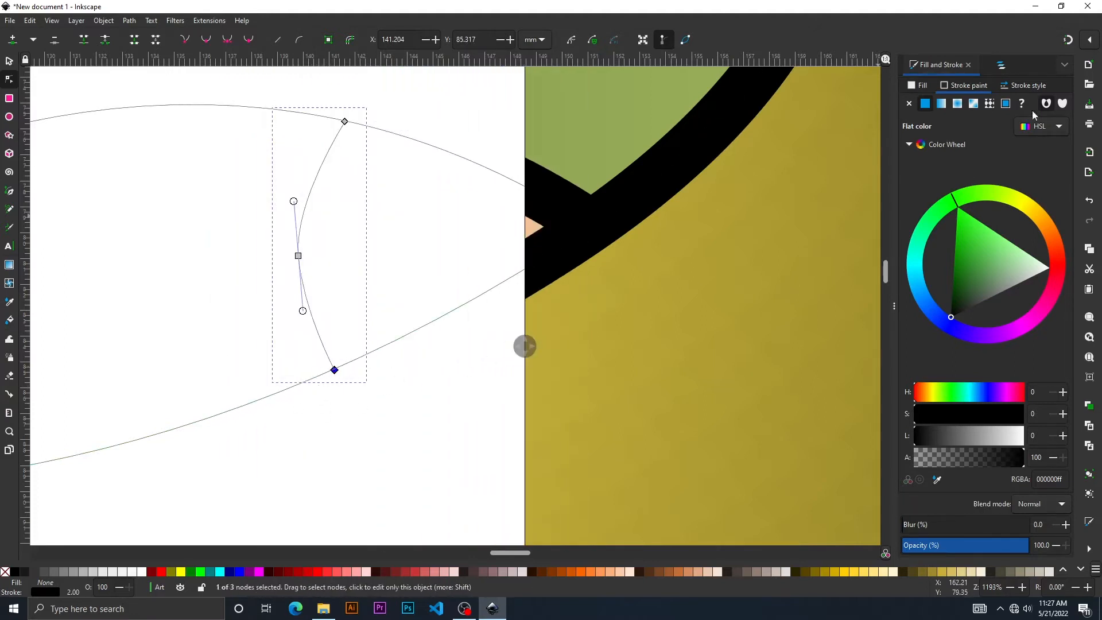
click(1092, 44)
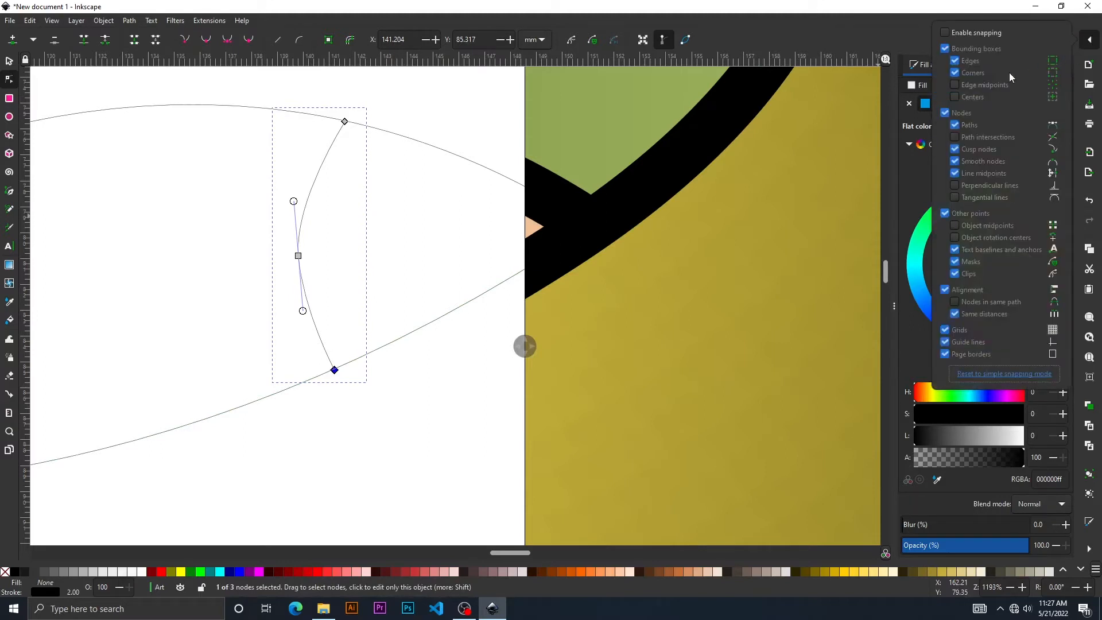
click(946, 33)
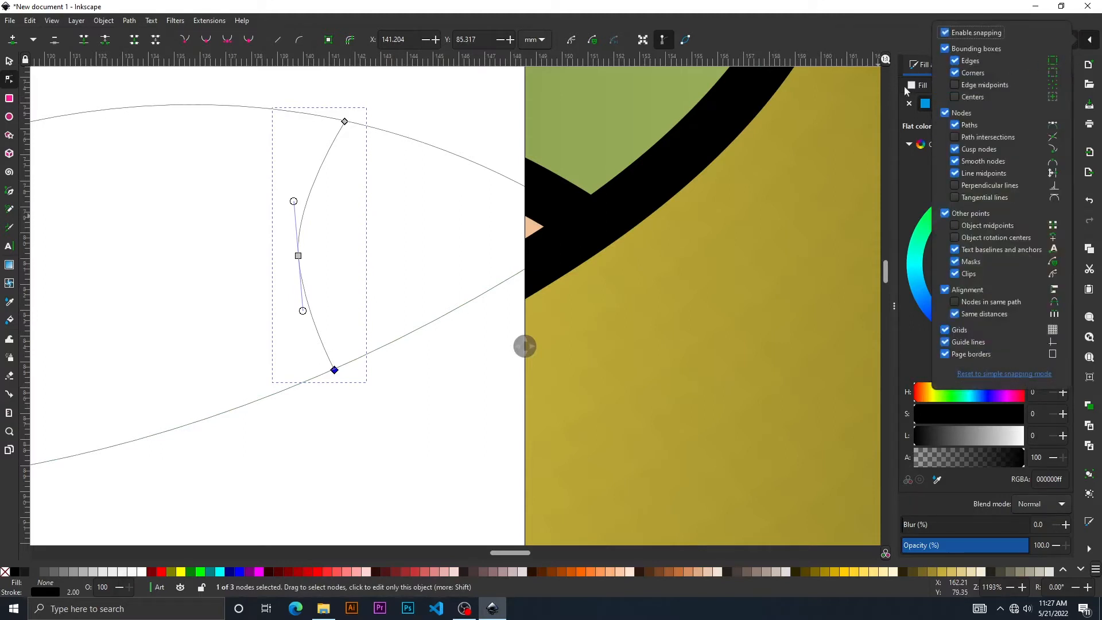
click(320, 349)
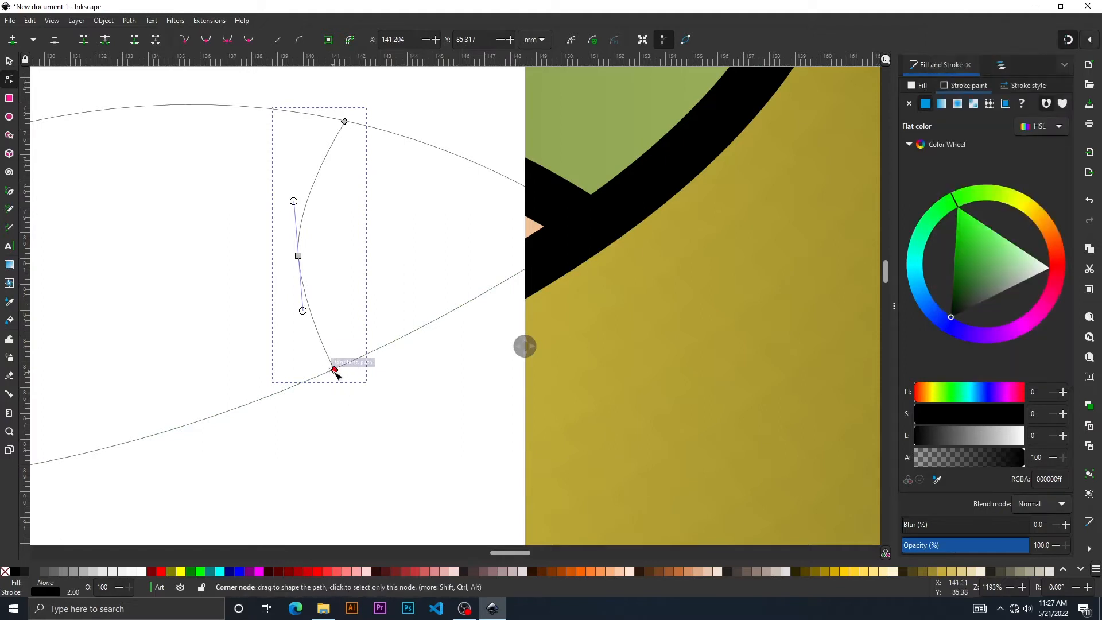
mouse_move(335, 371)
mouse_down()
mouse_move(303, 344)
mouse_move(333, 370)
mouse_up()
click(450, 358)
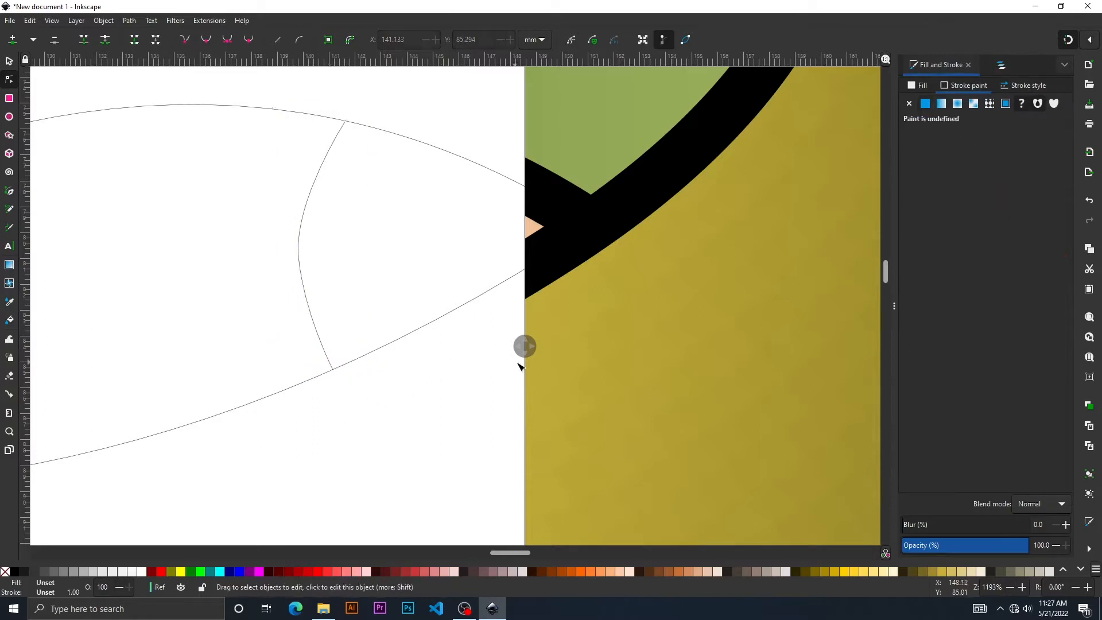
- Snap the upper end node of the pink patch's left edge onto the patch's upper edge, at about X 141.5, Y 75.7 mm
drag(522, 349, 554, 344)
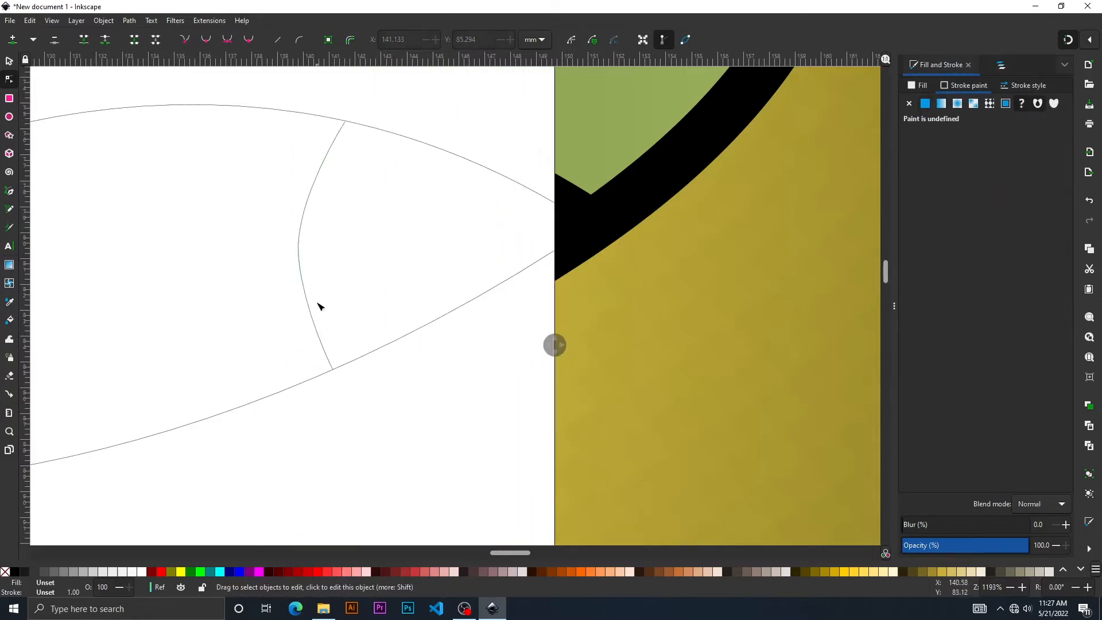
click(337, 146)
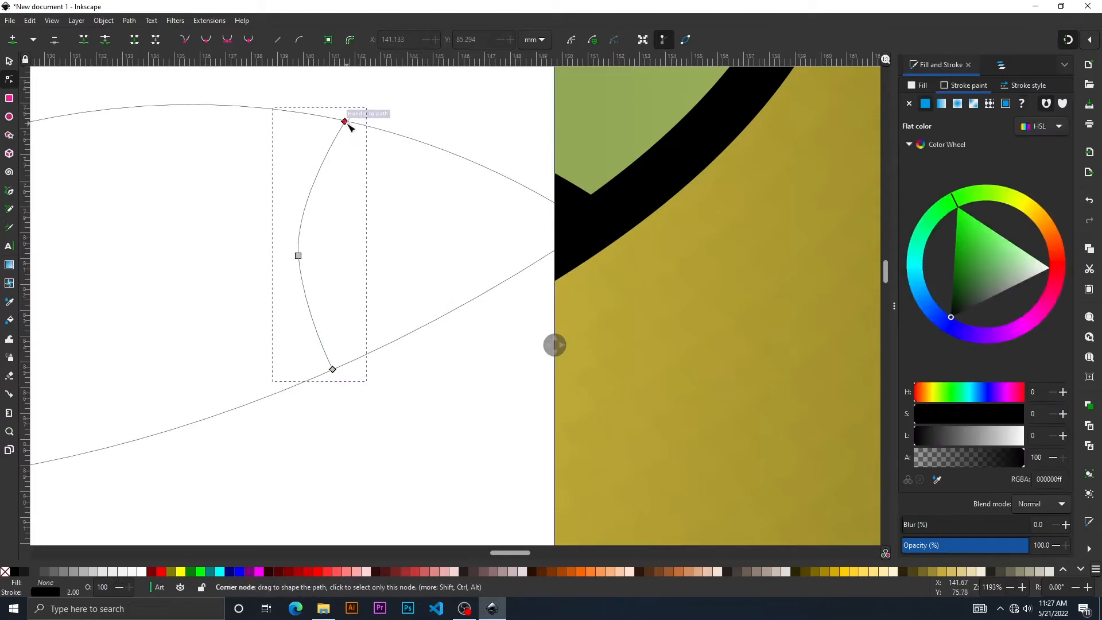
click(345, 133)
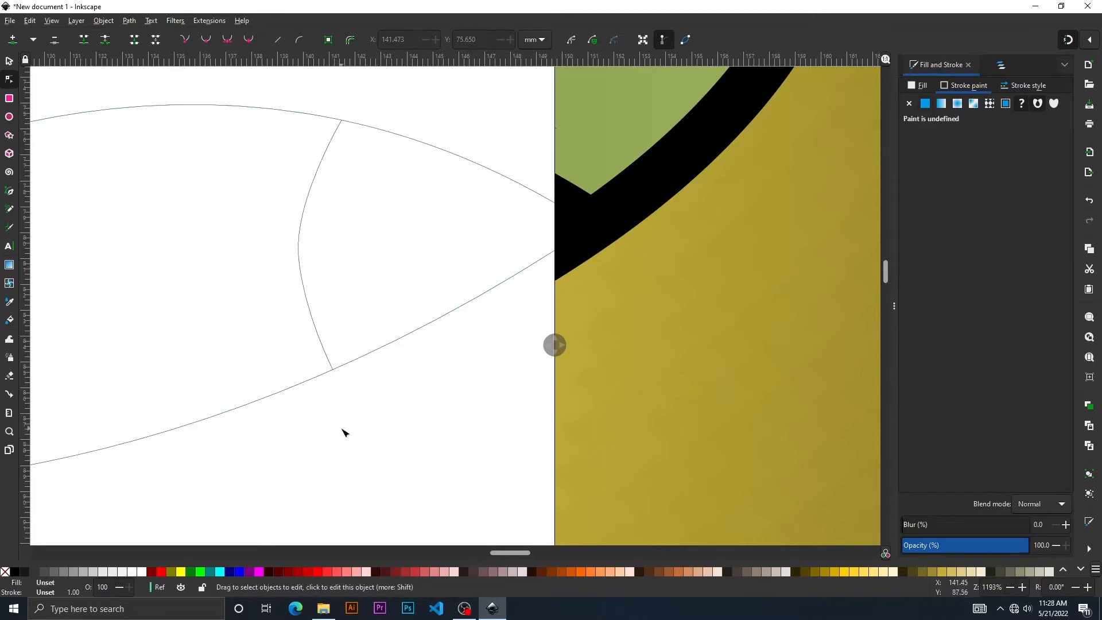
- Snap the upper left end node of the upper opening's outline onto the sphere's outline, at about X 73.8, Y 50.5 mm
scroll(342, 431, down, 4)
scroll(269, 345, up, 6)
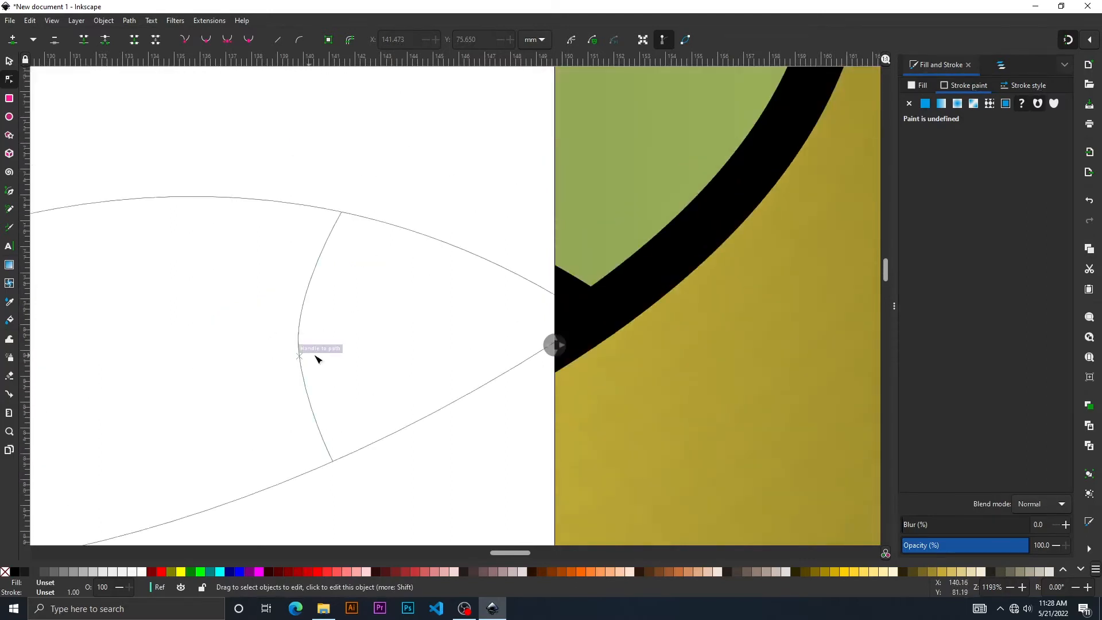
scroll(317, 358, down, 2)
drag(551, 347, 572, 355)
scroll(313, 231, up, 6)
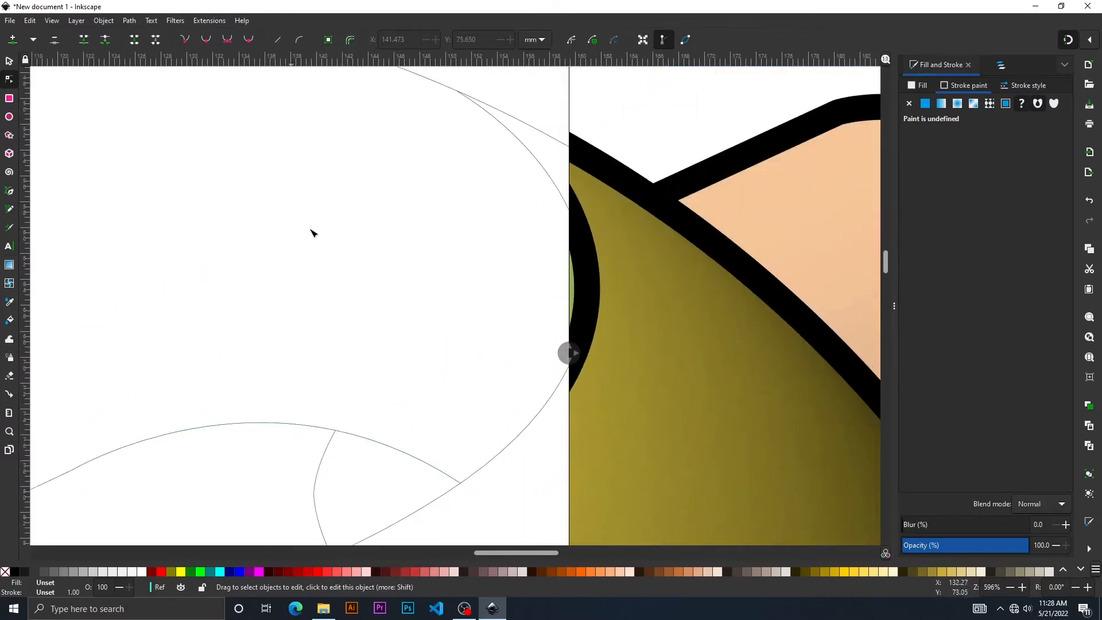
scroll(464, 340, left, 15)
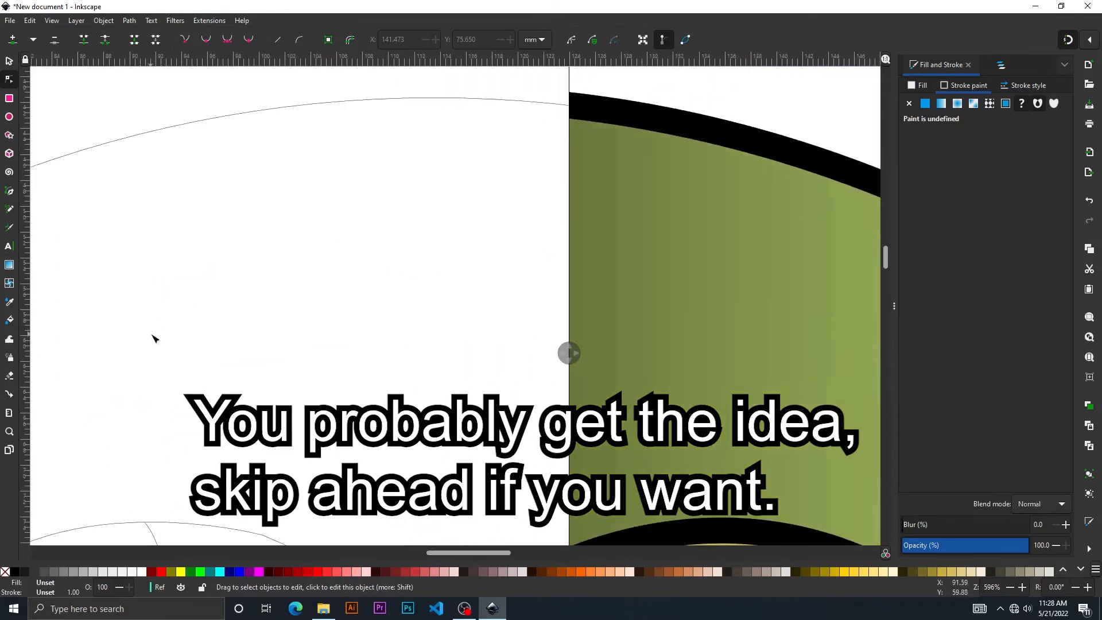
scroll(314, 341, up, 5)
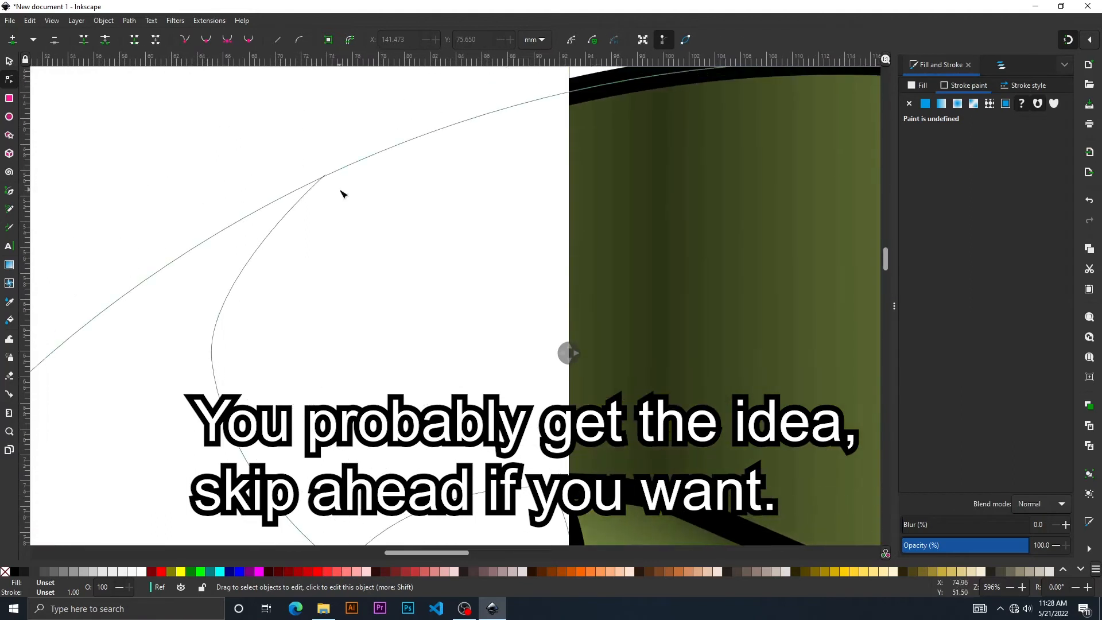
scroll(342, 192, up, 2)
click(311, 161)
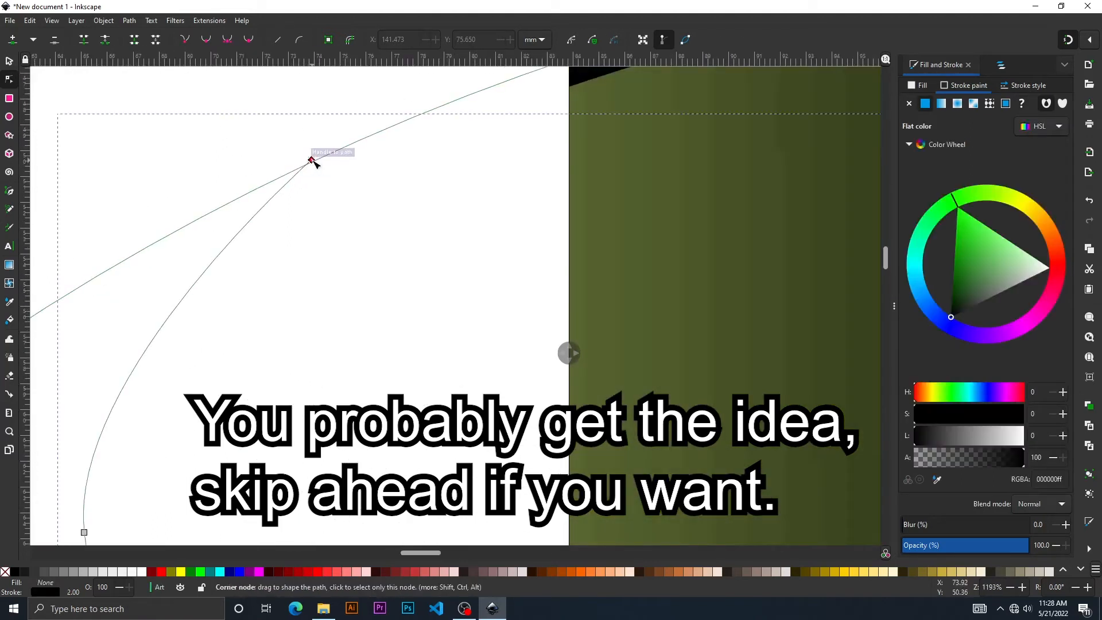
click(312, 161)
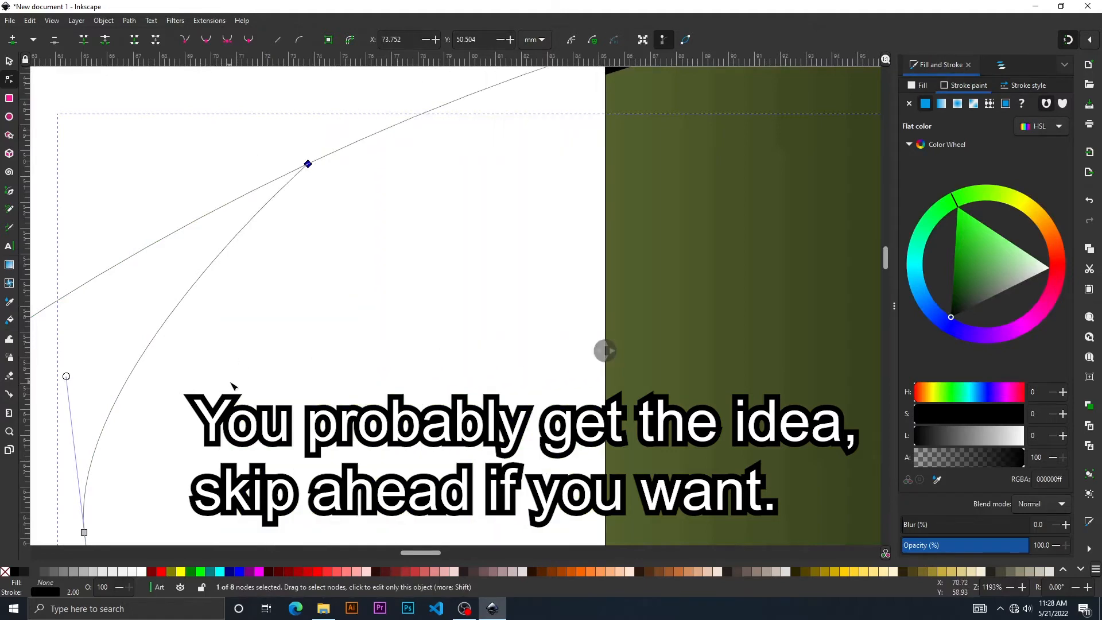
- Snap the lower end of the line dividing the white and green patches to the opening's lower edge, at about X 93.1, Y 87.6 mm
scroll(225, 390, down, 2)
drag(234, 422, 434, 188)
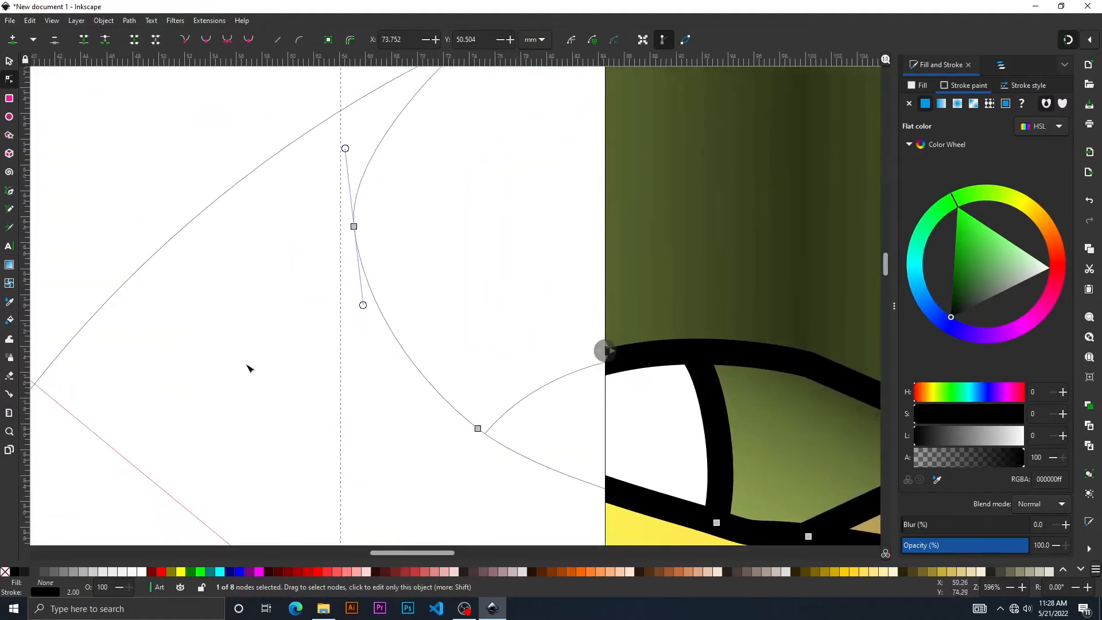
drag(247, 366, 381, 147)
scroll(354, 331, down, 2)
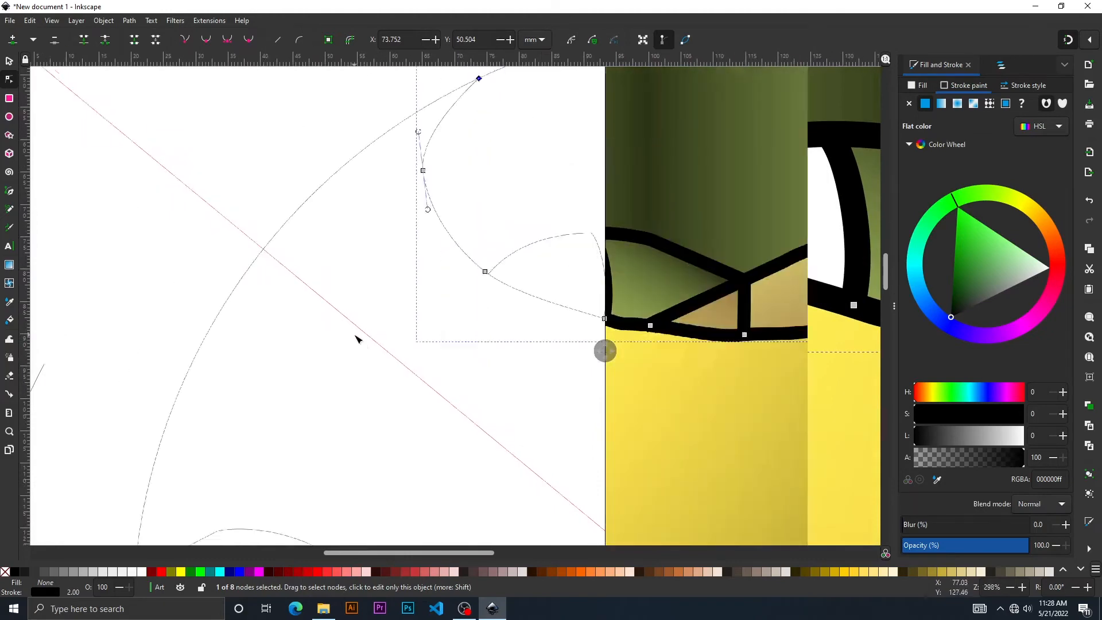
drag(453, 384, 283, 211)
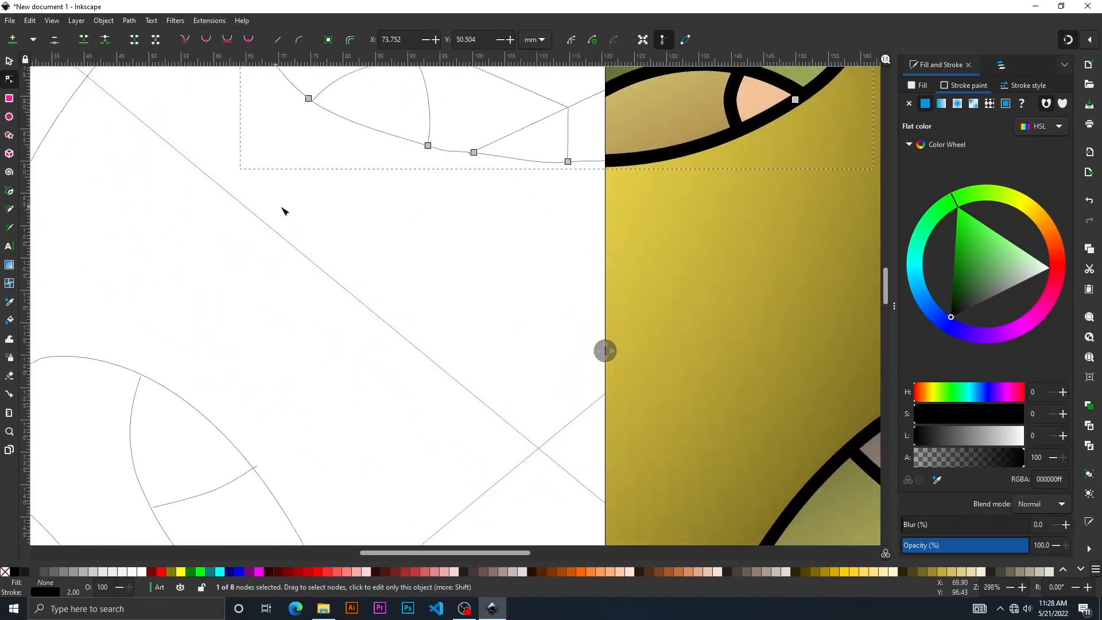
scroll(494, 163, up, 4)
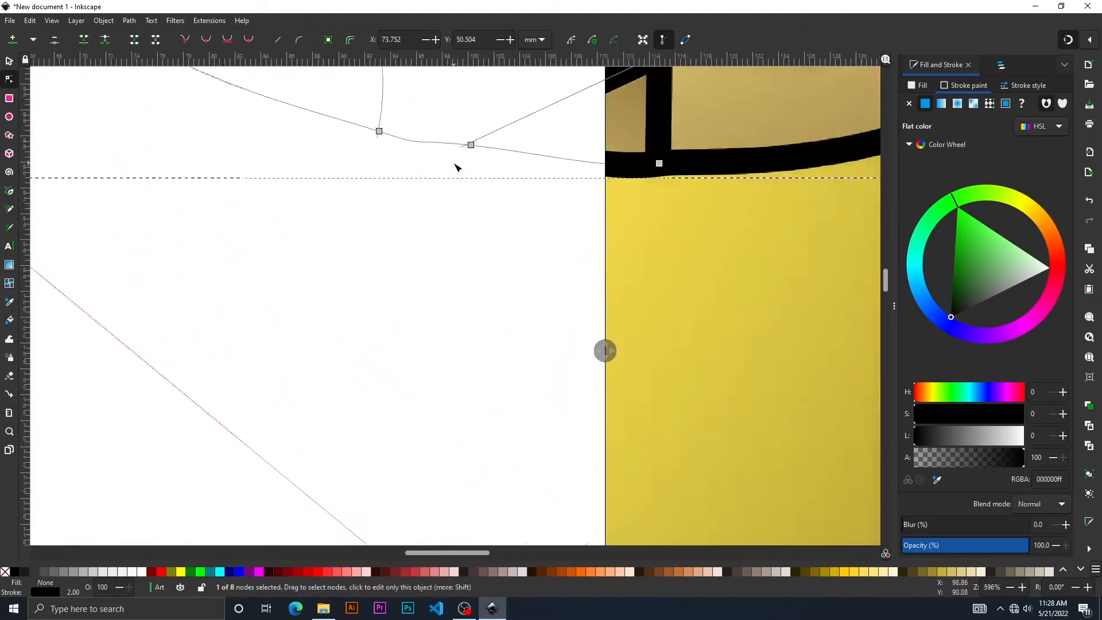
drag(455, 166, 384, 283)
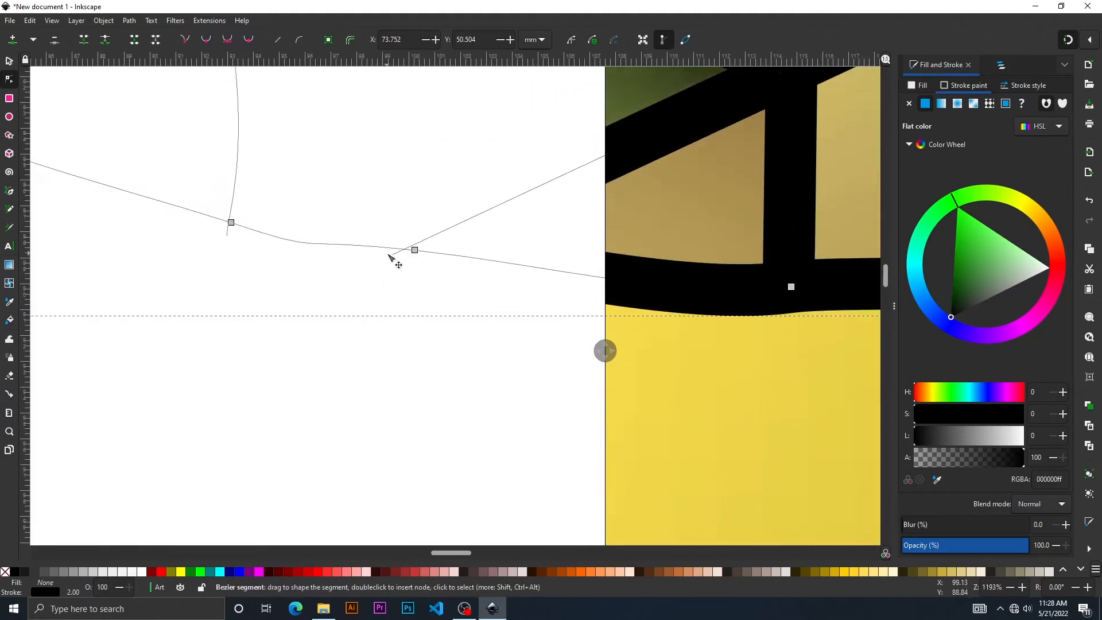
click(391, 257)
double_click(211, 266)
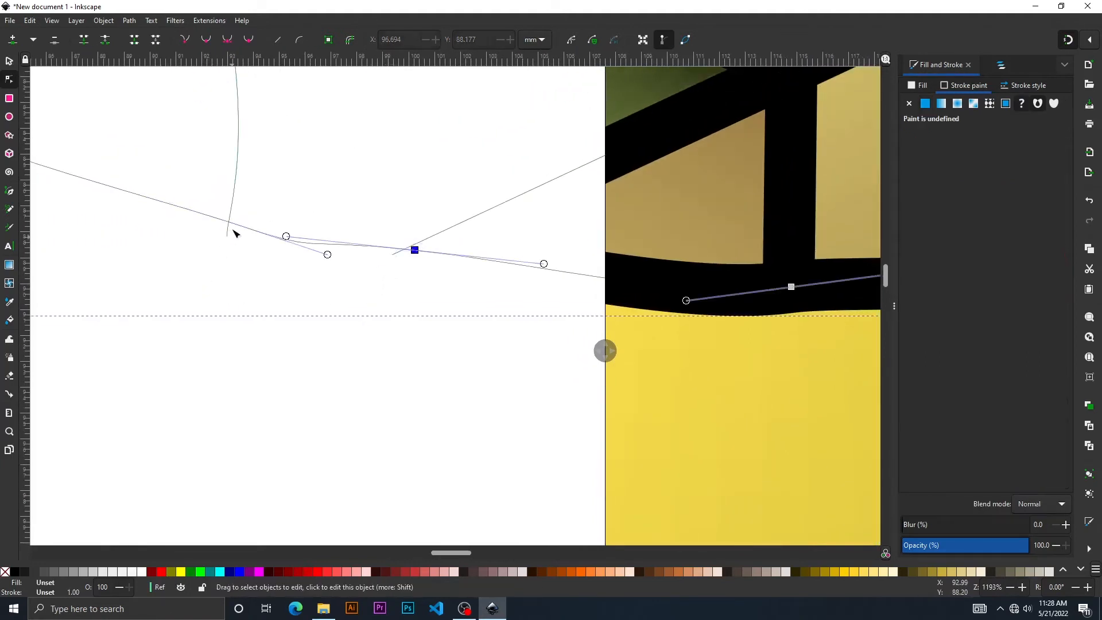
click(227, 232)
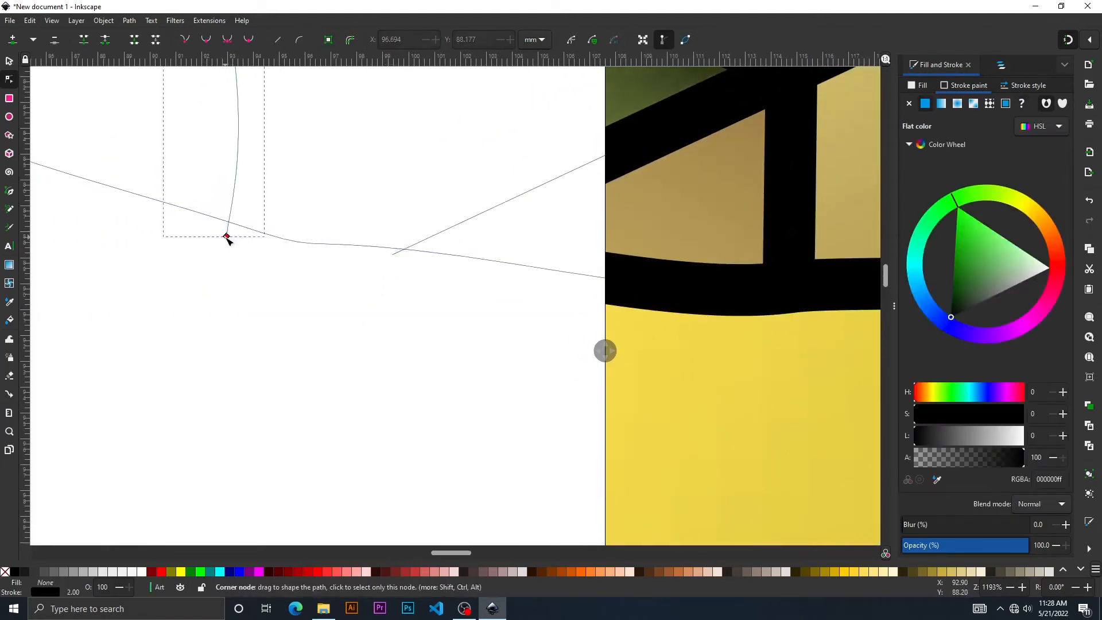
drag(227, 236, 231, 222)
drag(605, 350, 57, 355)
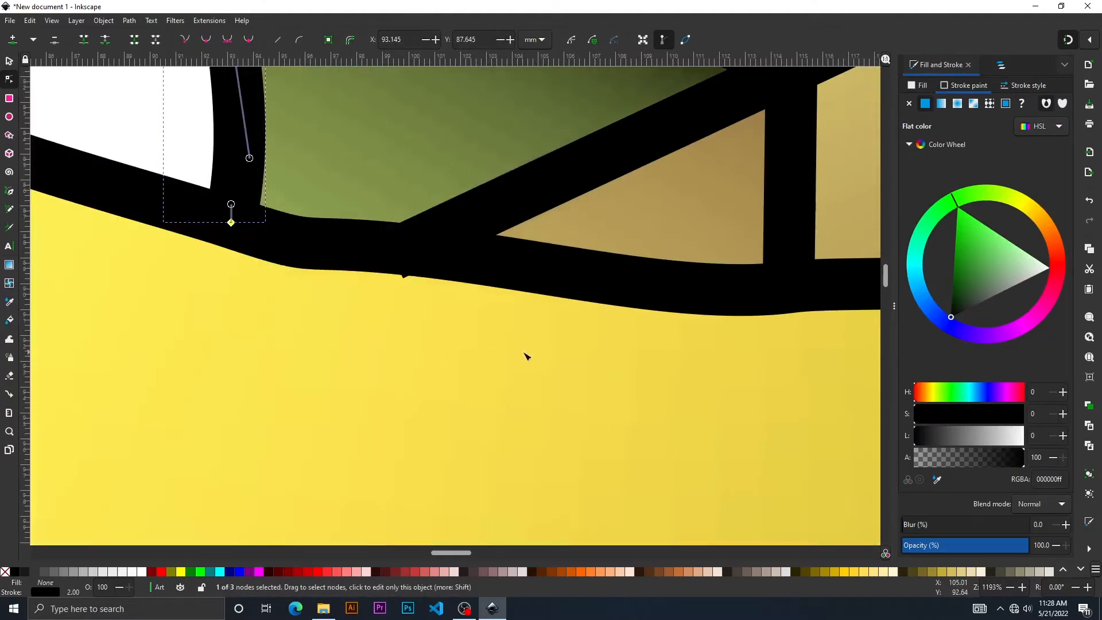
- Restore split view and snap the diagonal line's lower left end node onto the opening's lower edge, at about X 99.7, Y 88.6 mm
click(75, 21)
mouse_move(103, 20)
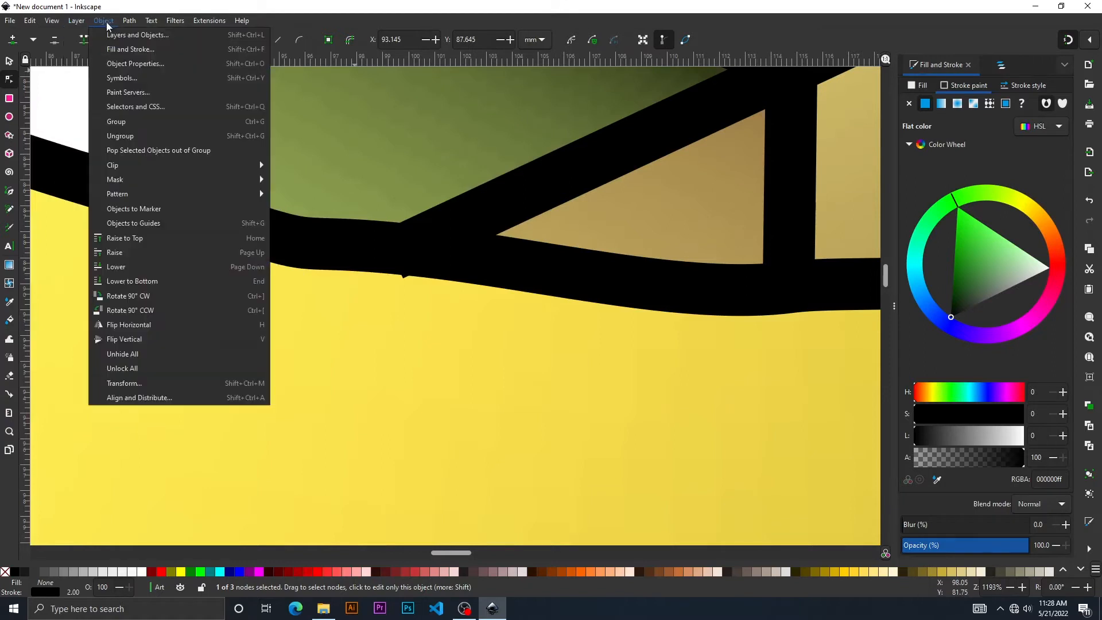
mouse_move(52, 21)
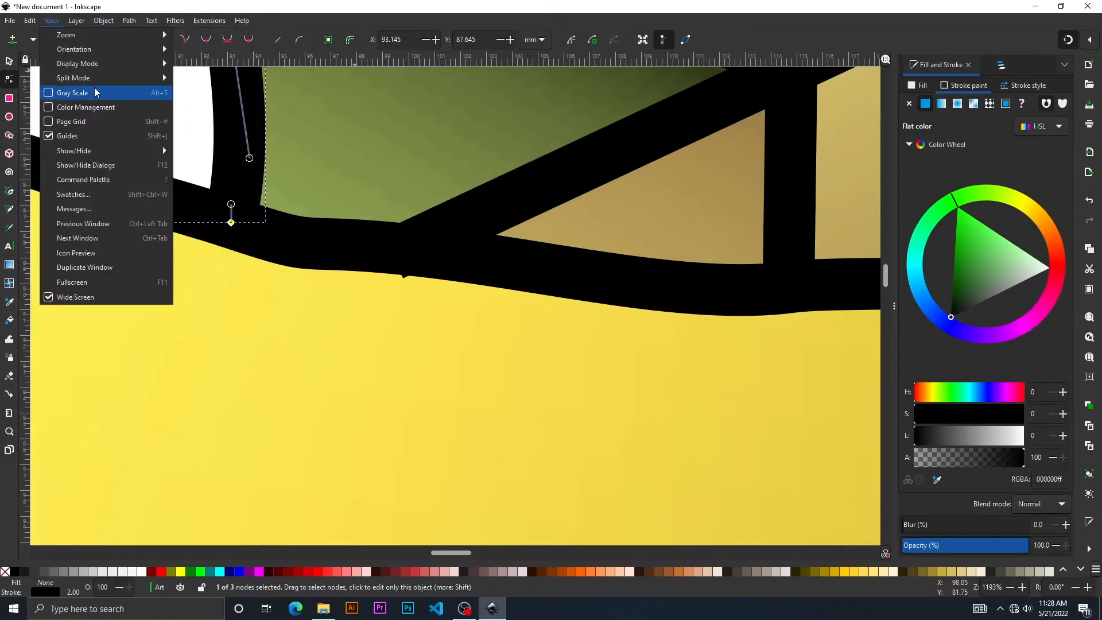
mouse_move(106, 81)
click(219, 92)
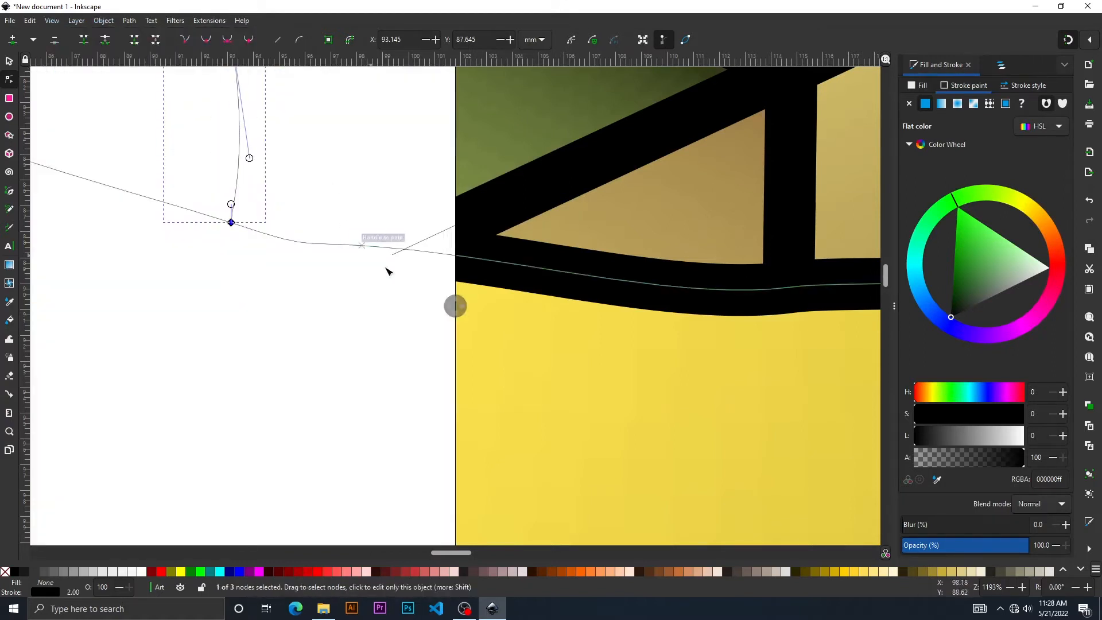
drag(454, 304, 632, 310)
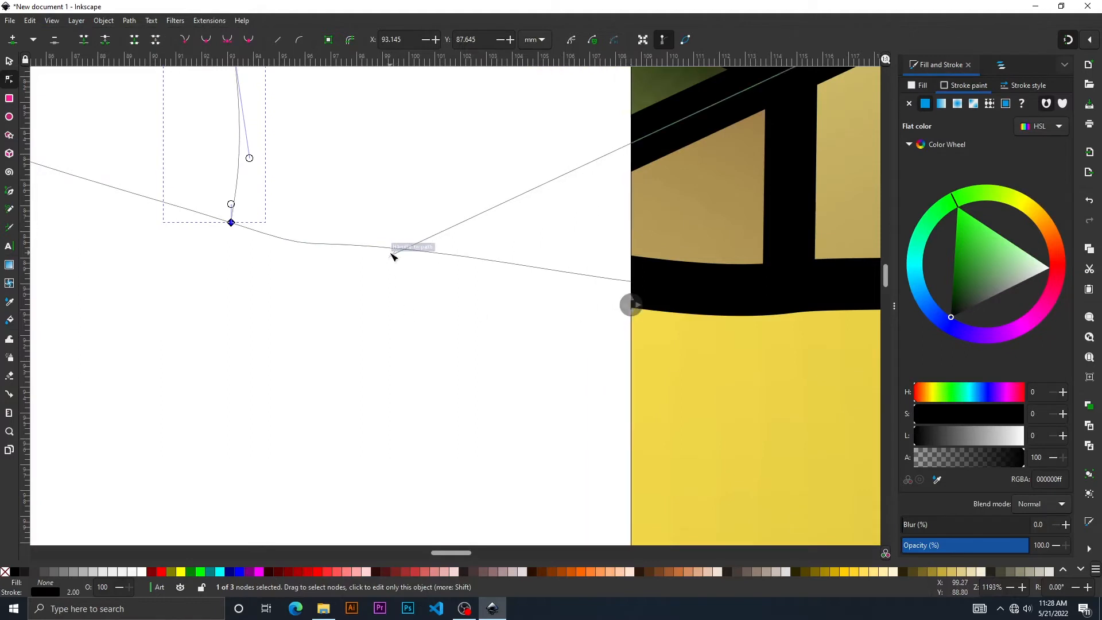
click(393, 253)
drag(393, 255, 401, 250)
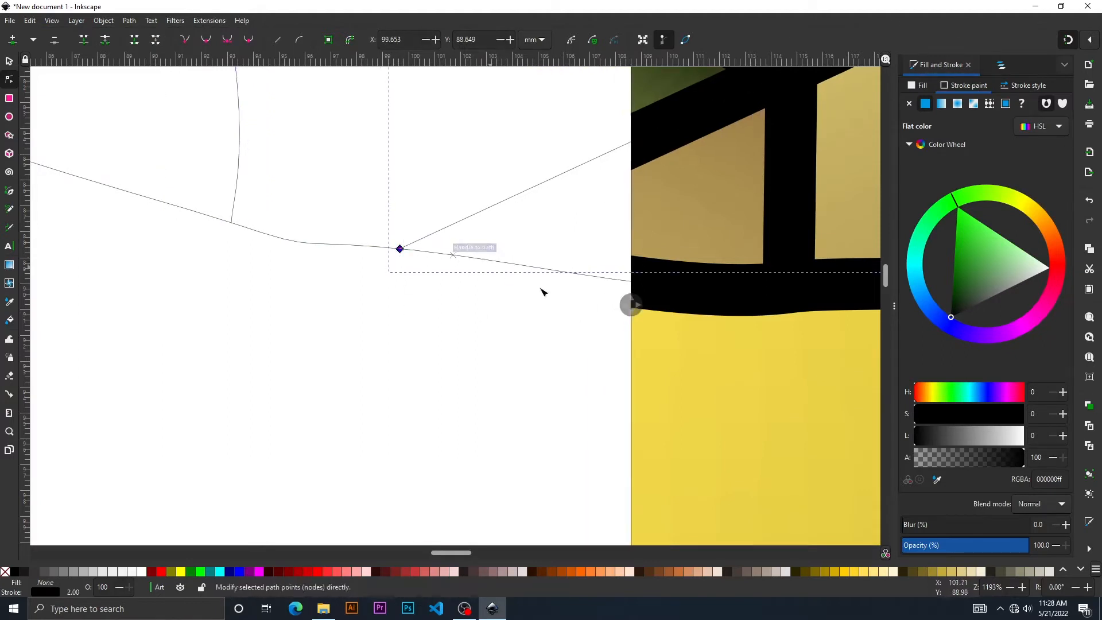
- Round off the lower left opening's outer outline by shortening the leftmost smooth node's upper handle to about X -6.9, Y 140.4 mm
drag(631, 305, 603, 308)
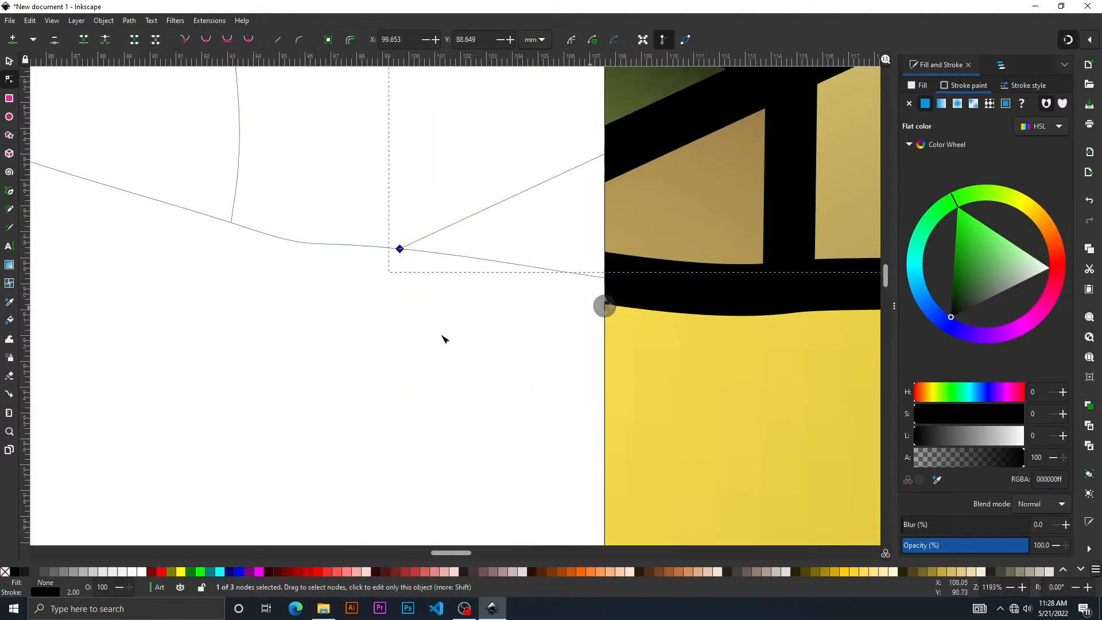
ctrl+scroll(305, 357, down, 4)
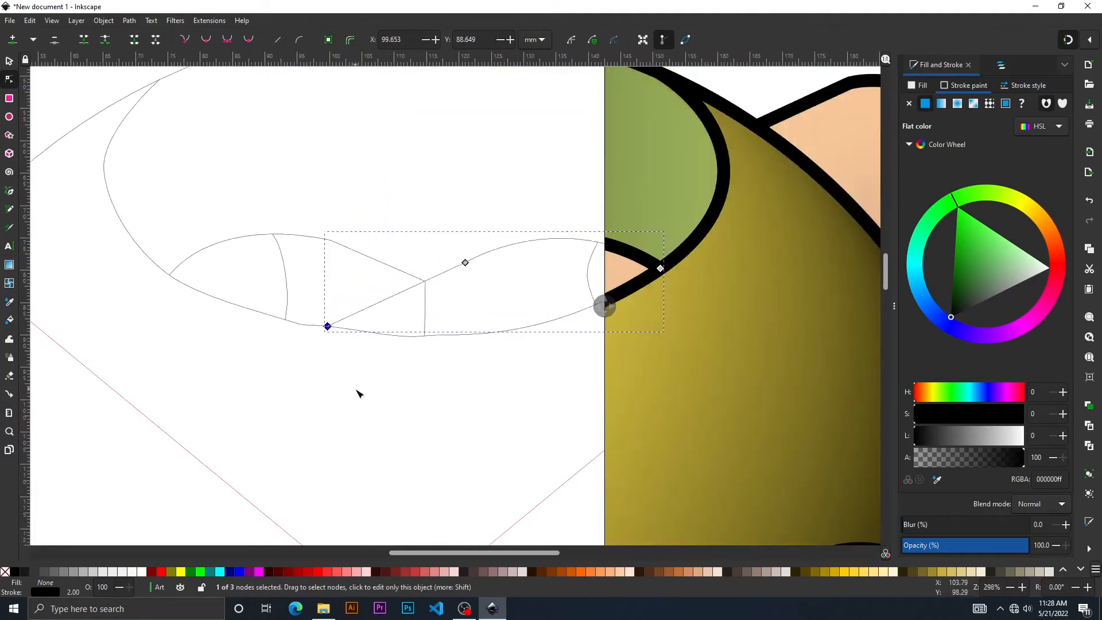
drag(357, 394, 246, 278)
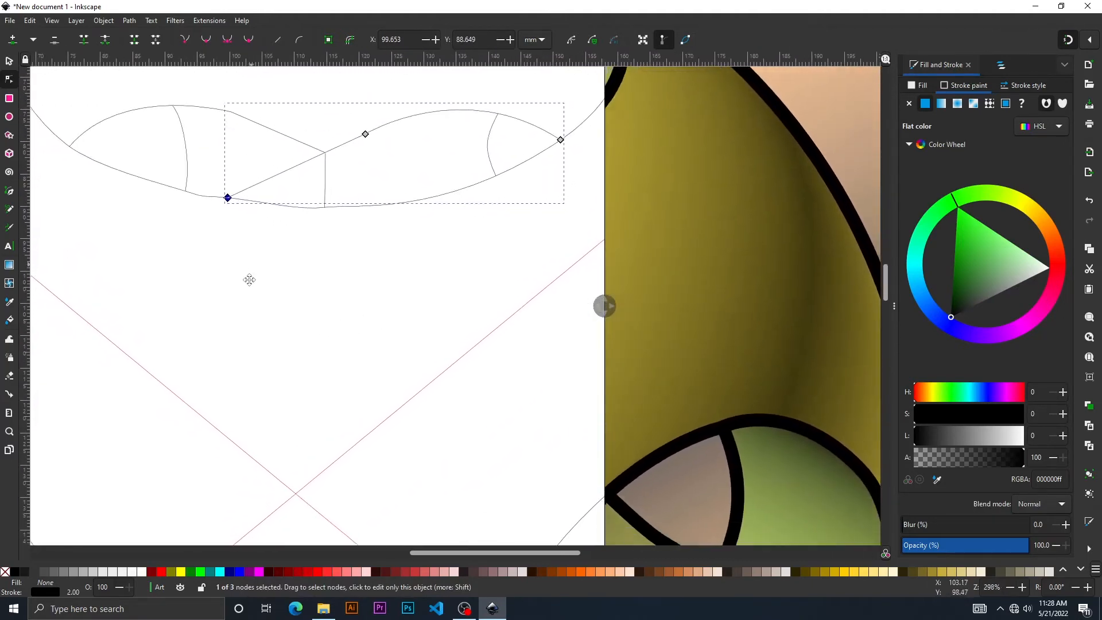
drag(338, 237, 425, 192)
drag(398, 258, 467, 279)
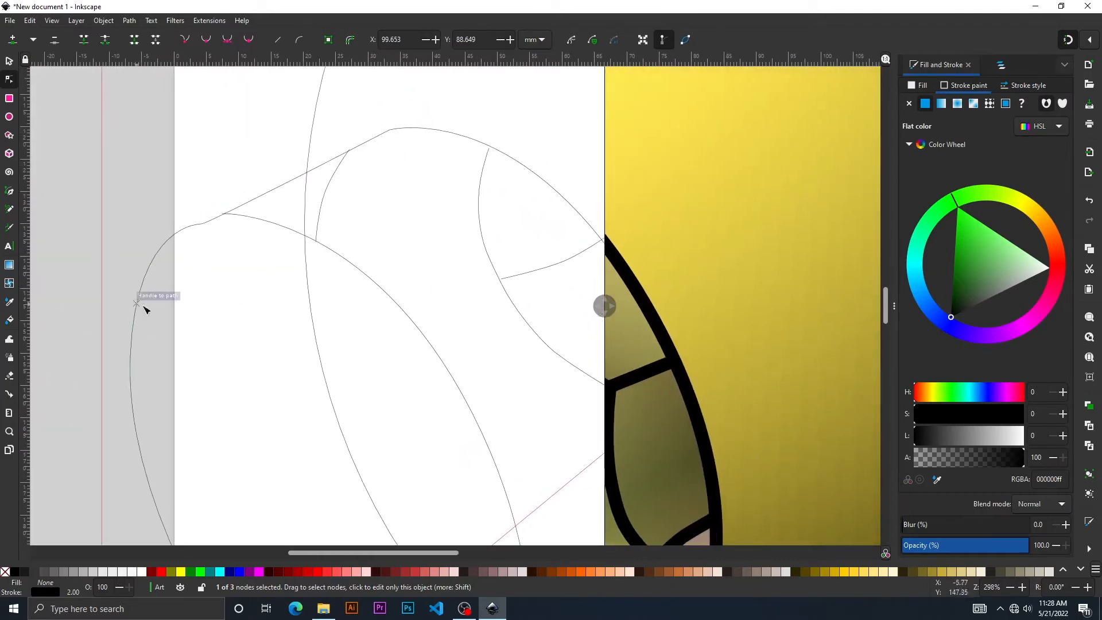
drag(602, 310, 124, 334)
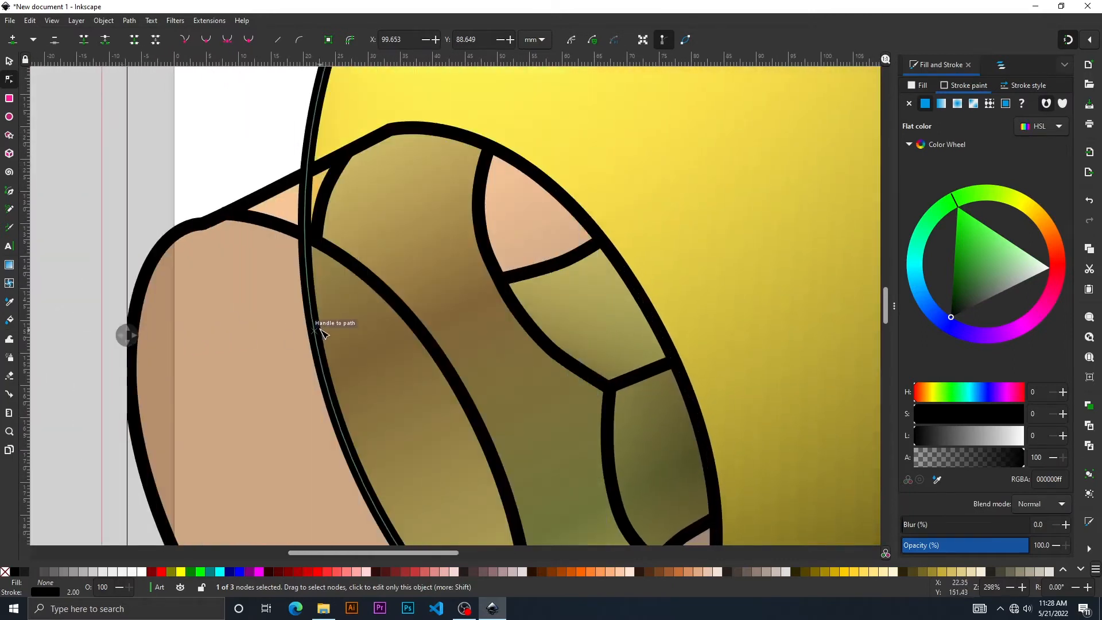
drag(333, 320, 533, 243)
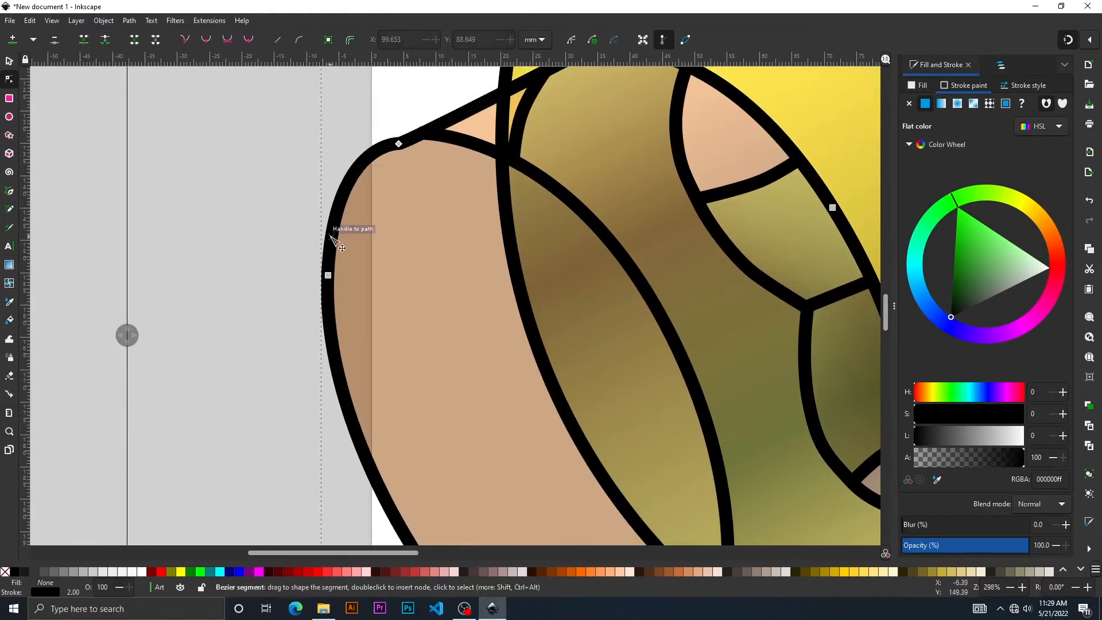
click(328, 275)
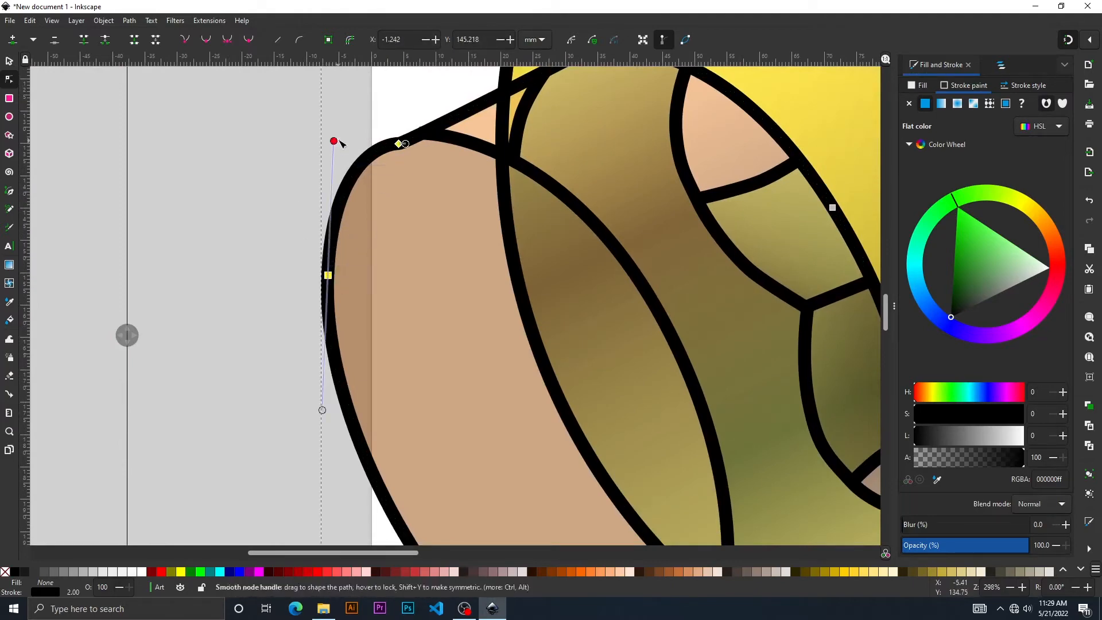
drag(334, 143, 327, 178)
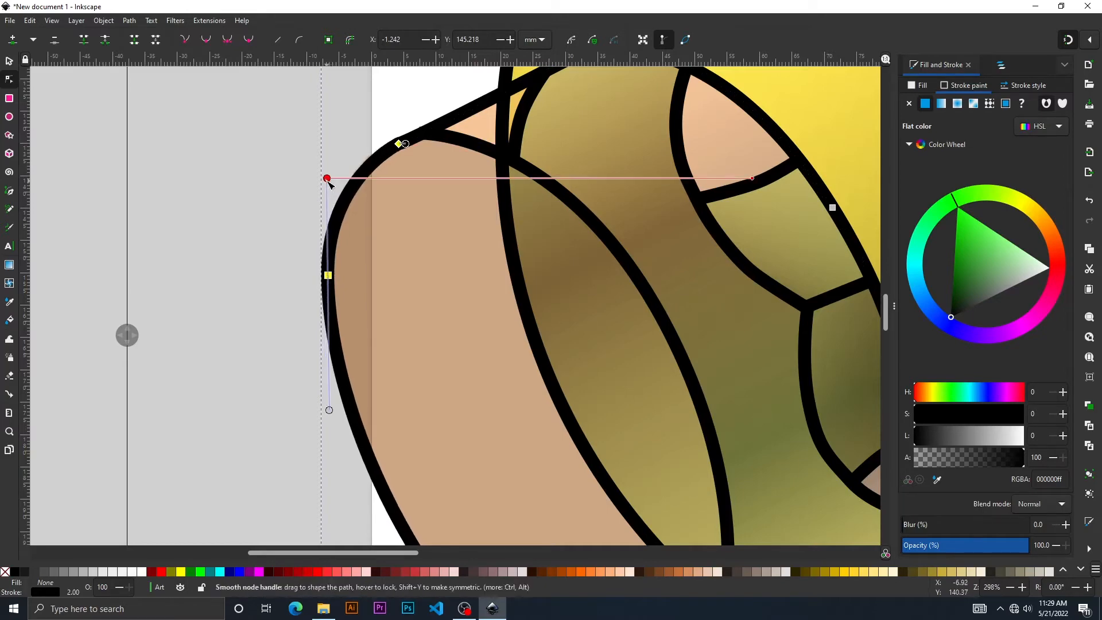
- Snap the left end node of the opening's inner curve onto the outer outline, at about X 7.9, Y 133.4 mm
scroll(431, 396, down, 3)
scroll(344, 401, up, 3)
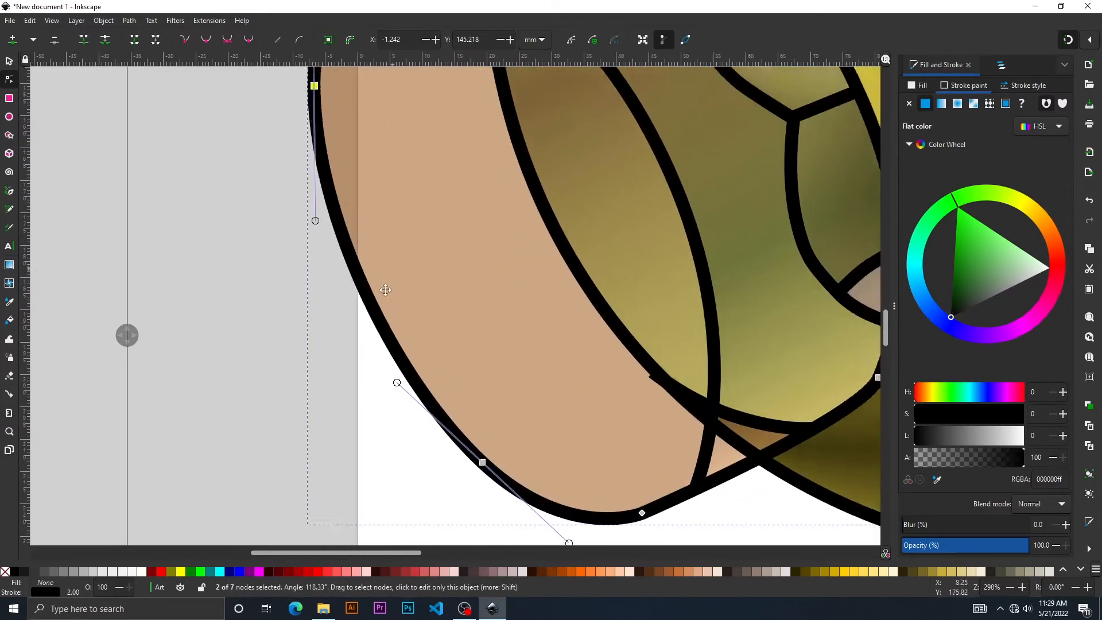
drag(344, 401, 344, 405)
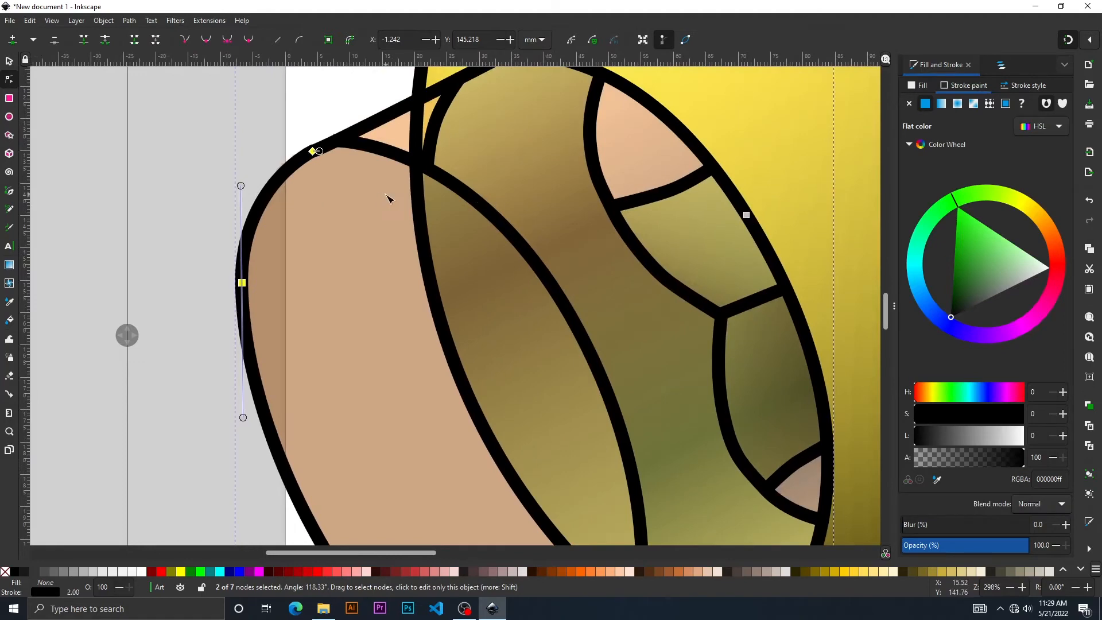
scroll(386, 194, up, 2)
drag(314, 187, 347, 247)
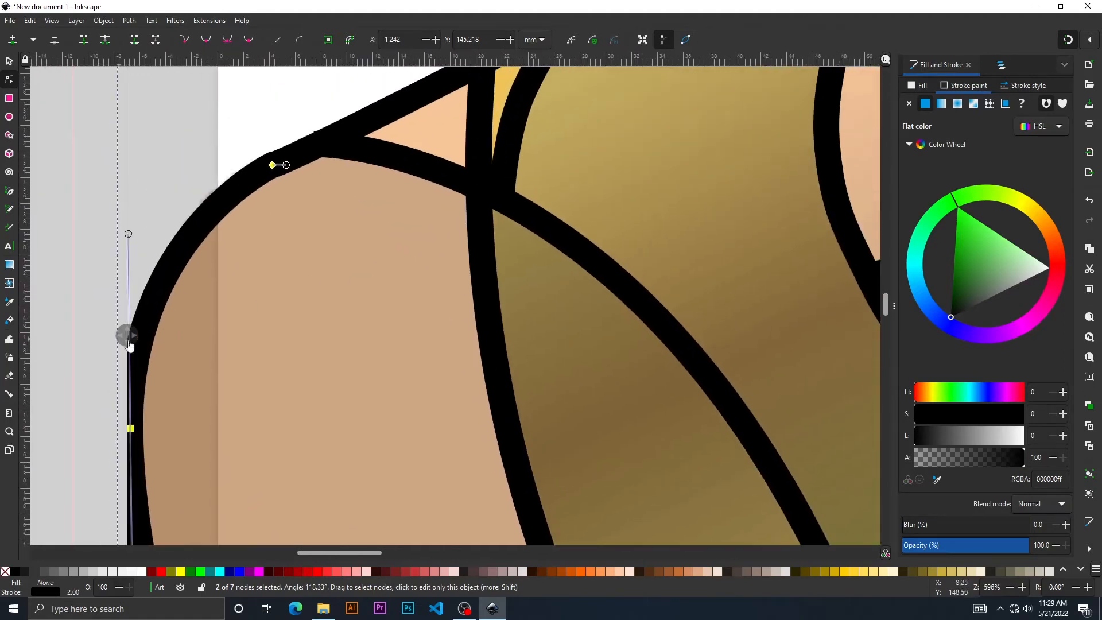
drag(131, 344, 477, 295)
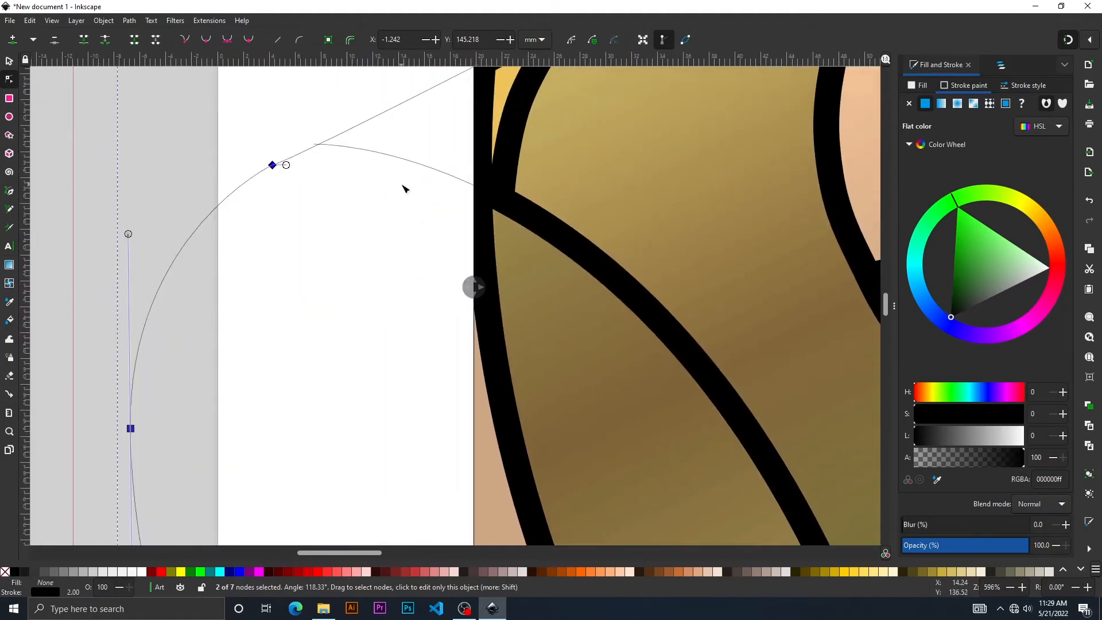
drag(314, 144, 320, 144)
- Adjust the outer outline's upper left corner handle and join that corner with the inner curve's left end at about X 7.5, Y 133.3 mm
drag(473, 286, 490, 260)
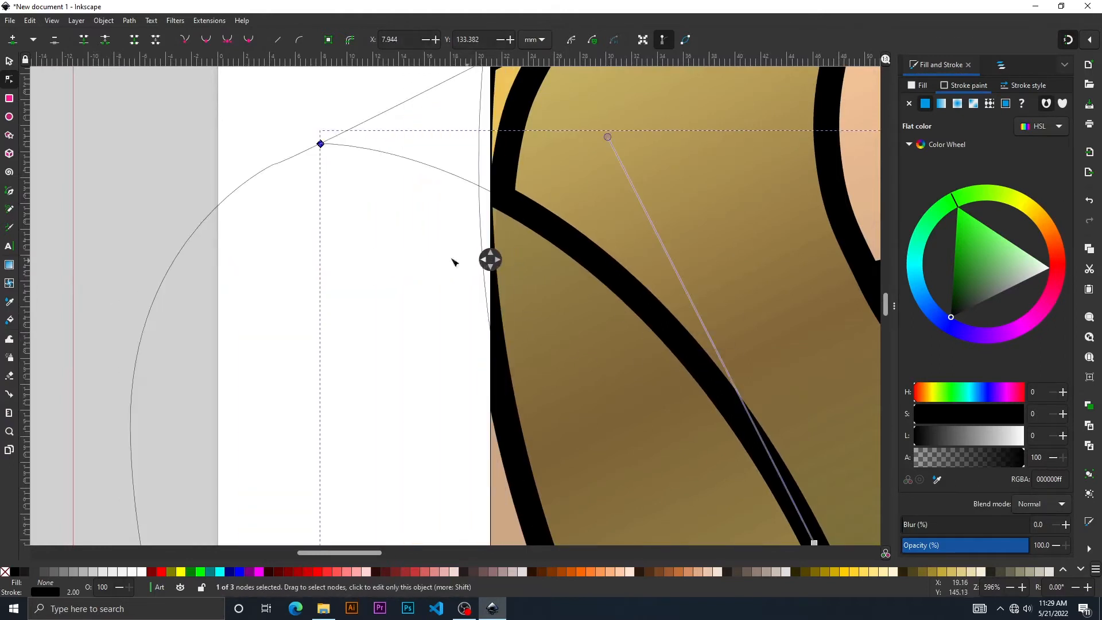
click(227, 203)
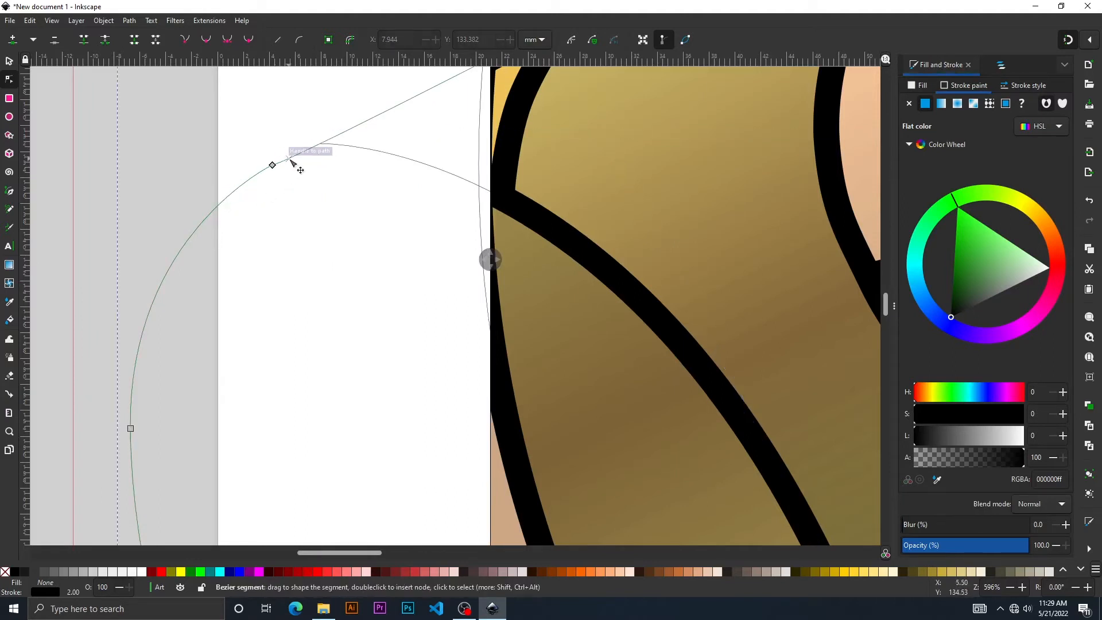
click(290, 160)
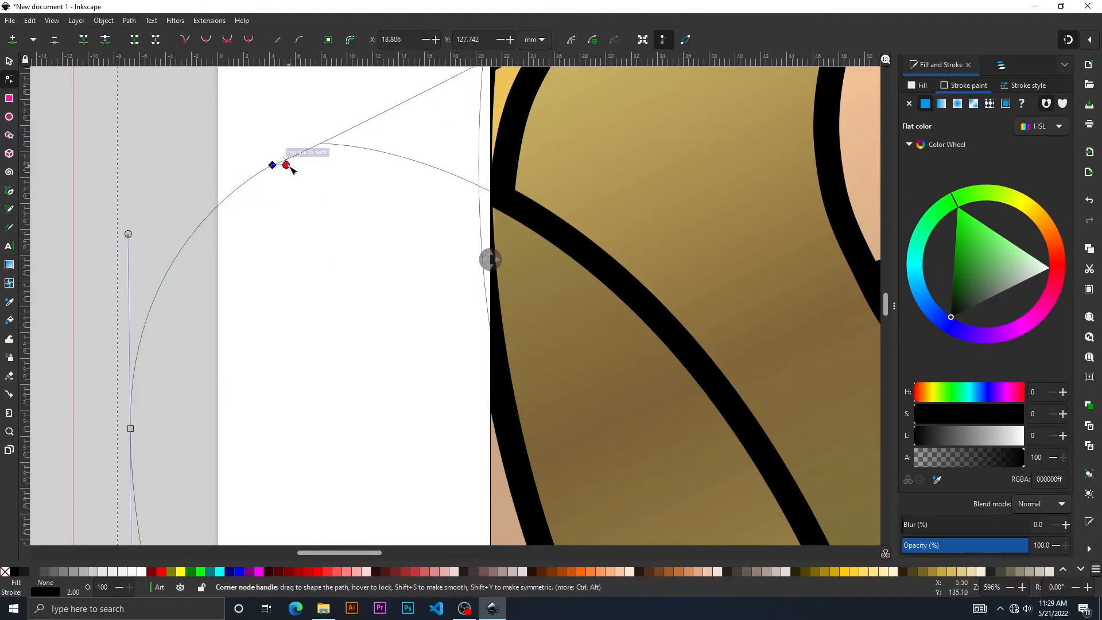
drag(290, 167, 289, 161)
drag(489, 259, 546, 249)
drag(273, 165, 314, 143)
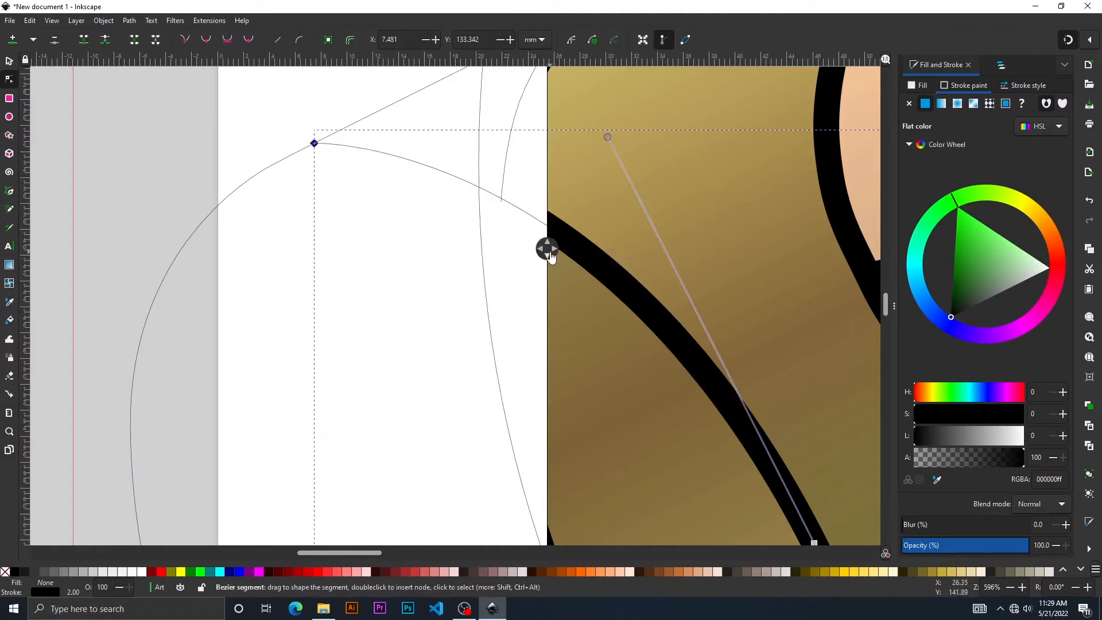
- Snap the lower end of the short curve beside the orange sliver onto the inner curve, at about X 22.1, Y 137.7 mm
drag(548, 249, 676, 240)
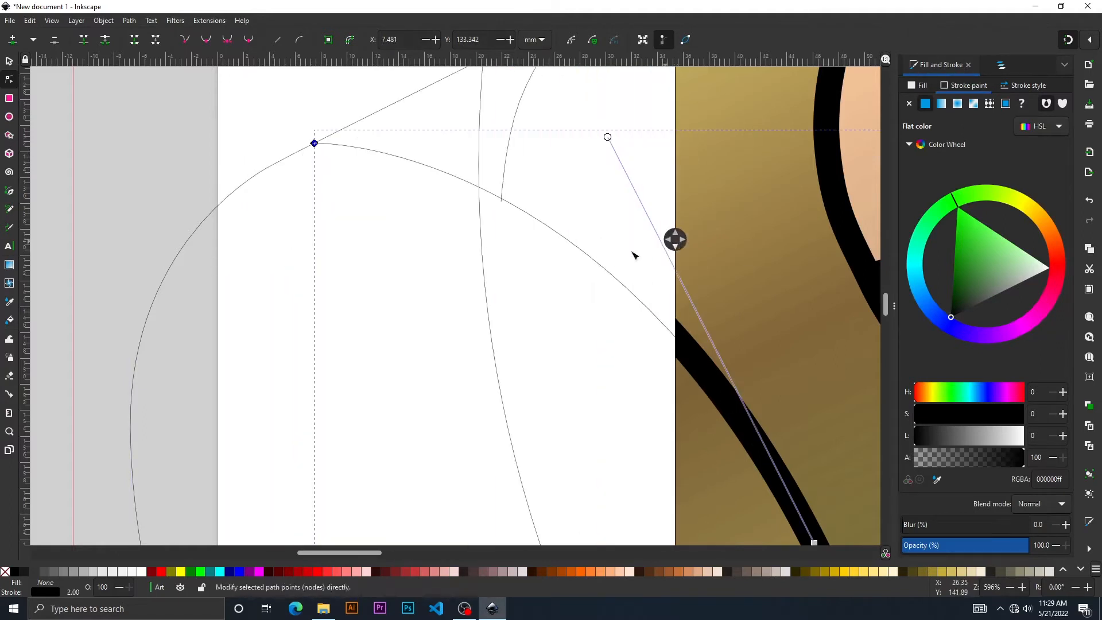
drag(524, 163, 362, 350)
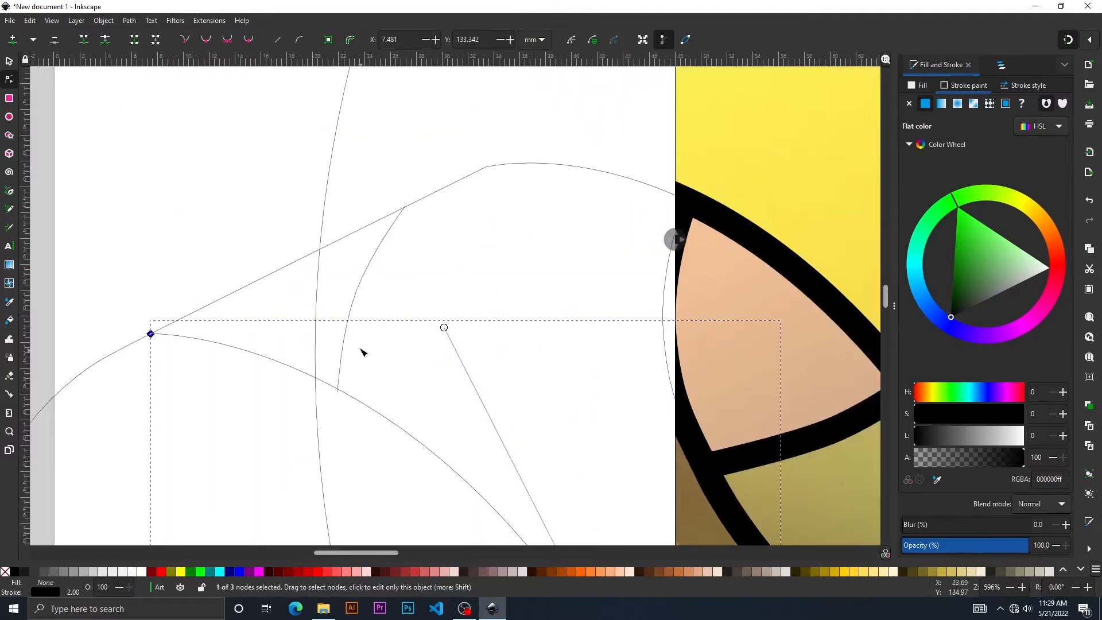
click(368, 271)
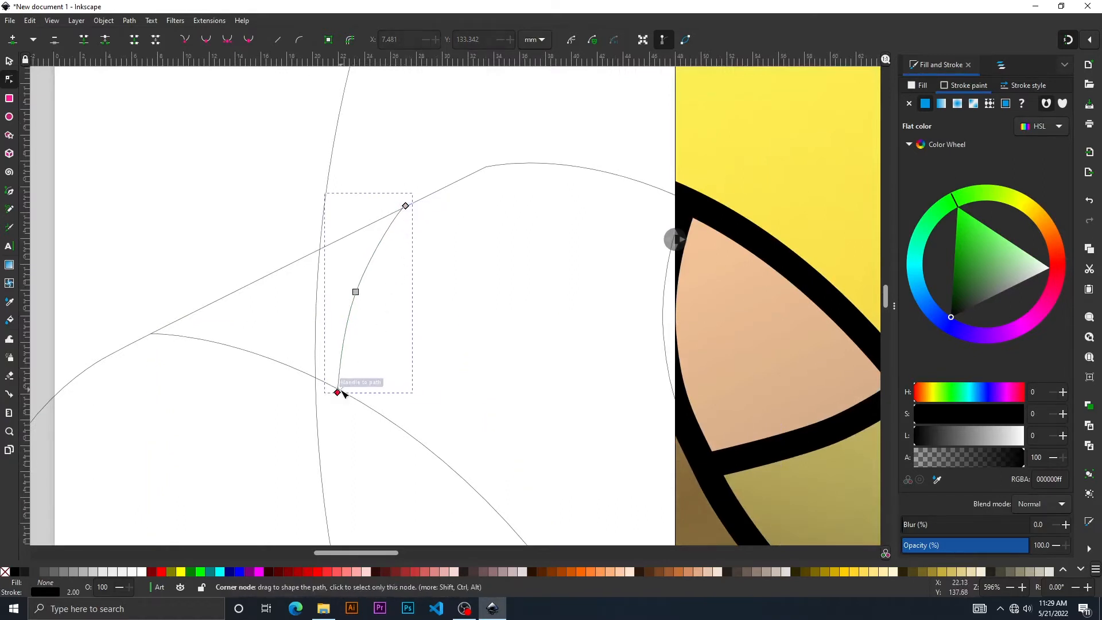
click(339, 394)
mouse_move(676, 240)
mouse_down()
mouse_move(257, 304)
mouse_move(490, 306)
mouse_move(182, 315)
mouse_move(423, 310)
mouse_move(209, 316)
mouse_up()
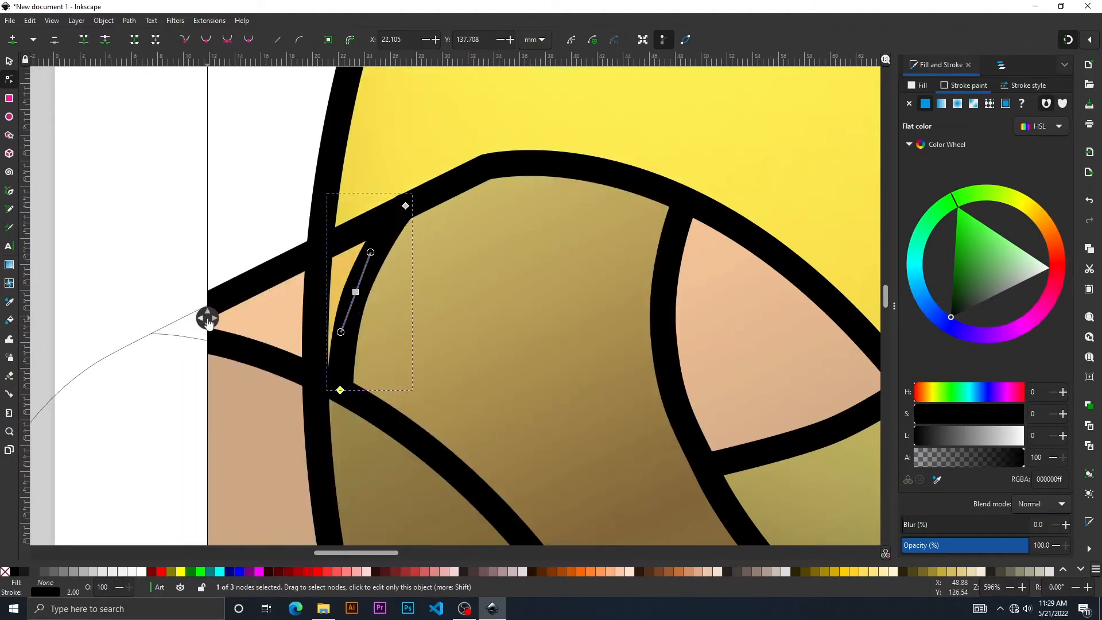
click(155, 235)
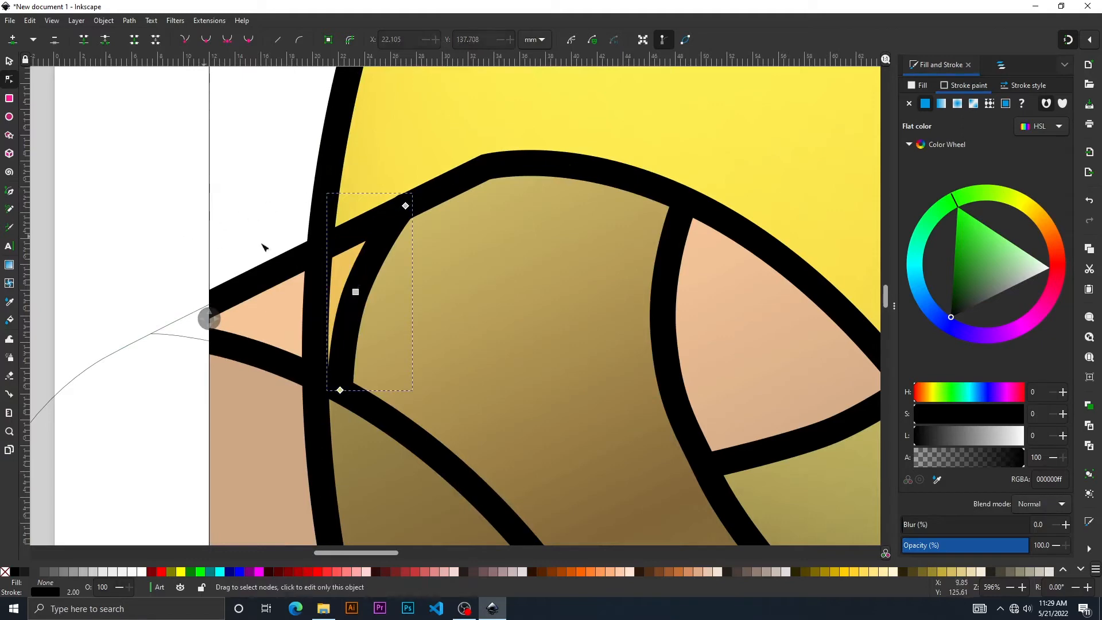
- Snap the opening's lower inner curve to the sphere's outline at about X 46.0, Y 199.5 mm and to the opening's outline at X 70.5, Y 208.3 mm
drag(209, 320, 677, 287)
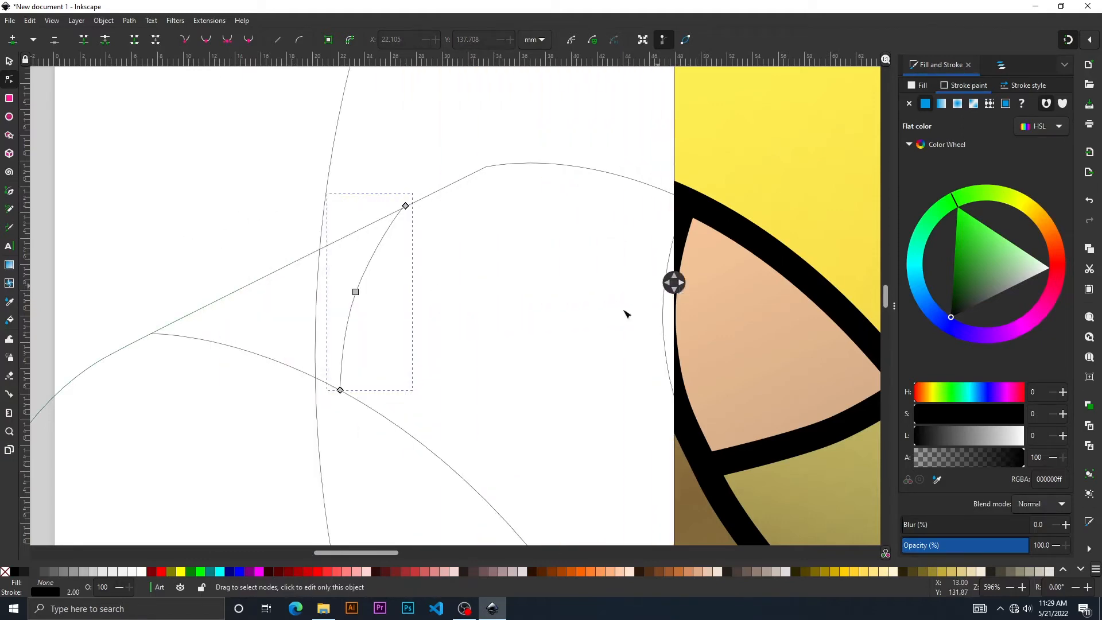
ctrl+scroll(388, 172, down, 3)
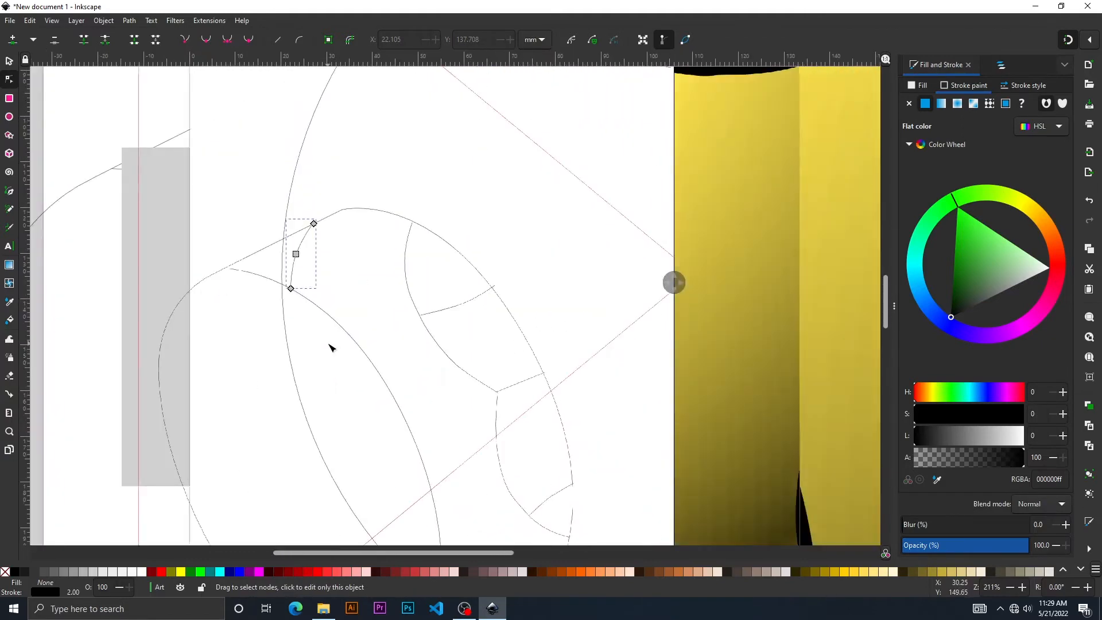
drag(358, 405, 357, 238)
drag(422, 352, 278, 239)
ctrl+scroll(279, 238, up, 3)
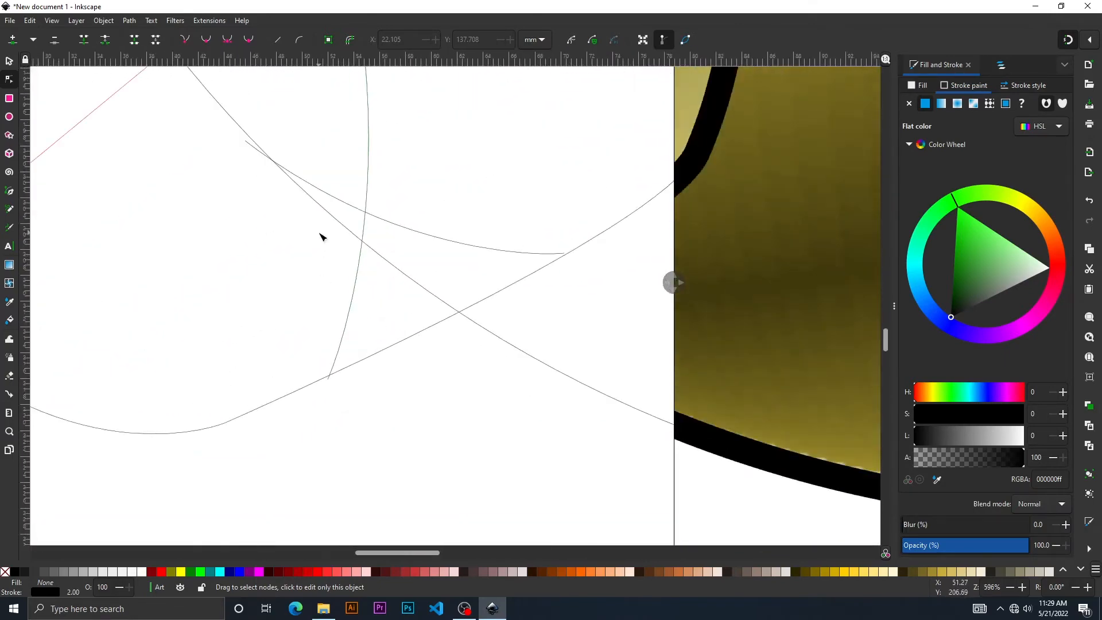
drag(351, 309, 363, 325)
click(278, 216)
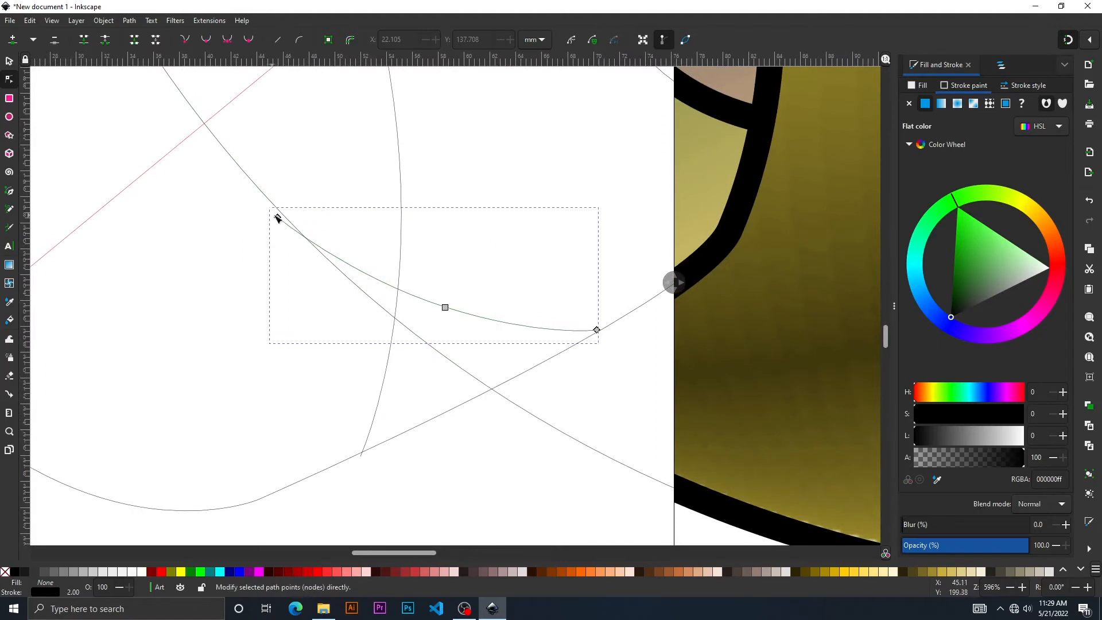
click(285, 214)
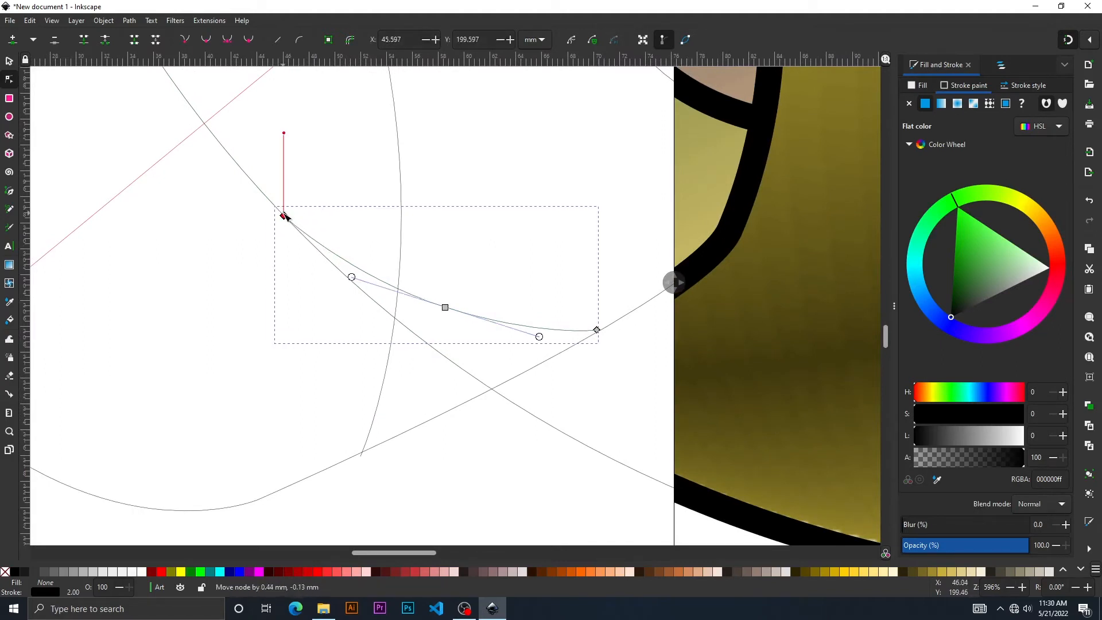
click(597, 330)
- Snap the lowest pink patch's upper edge to its neighbouring curves, at about X 74.1, Y 187.2 mm and X 83.8, Y 180.7 mm
mouse_move(672, 282)
mouse_down()
mouse_move(184, 306)
mouse_move(738, 304)
mouse_up()
drag(564, 235, 367, 355)
drag(323, 281, 351, 298)
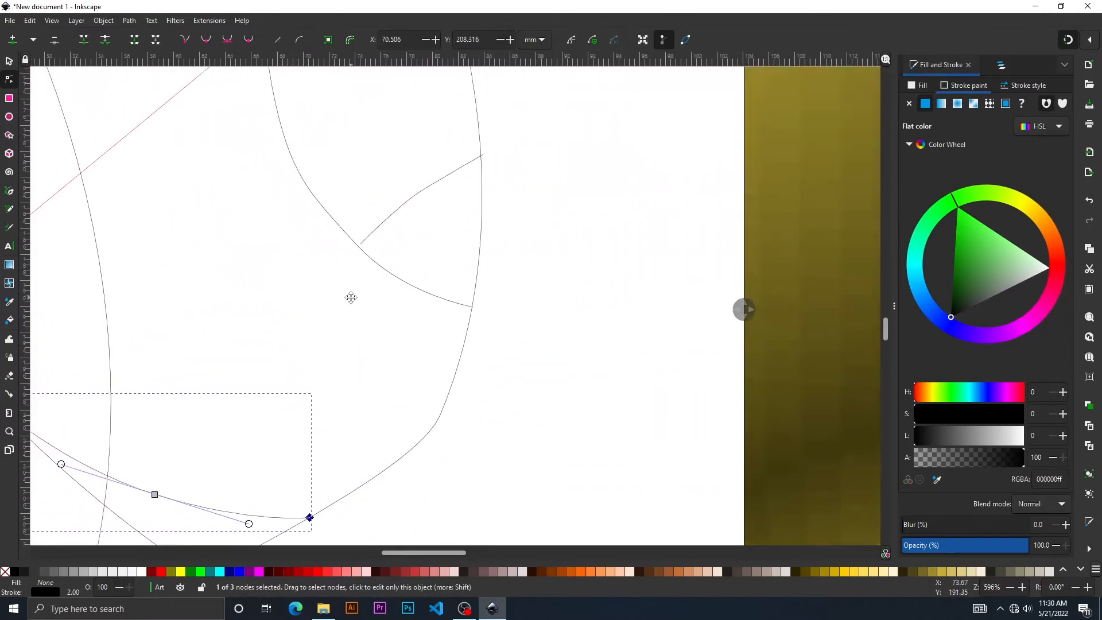
click(371, 235)
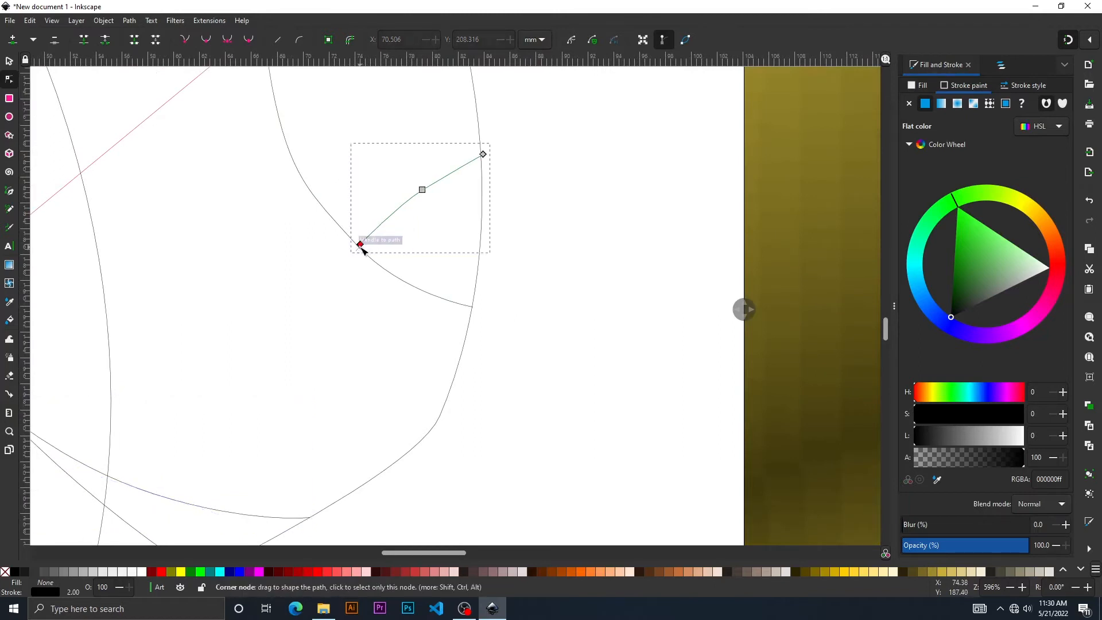
drag(360, 244, 356, 244)
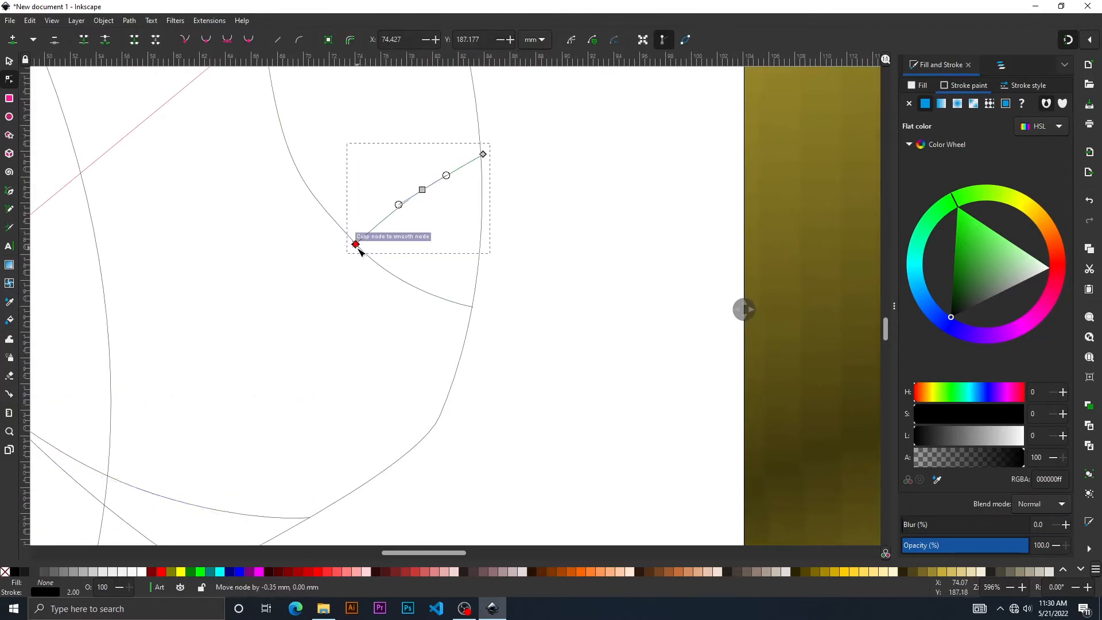
click(484, 154)
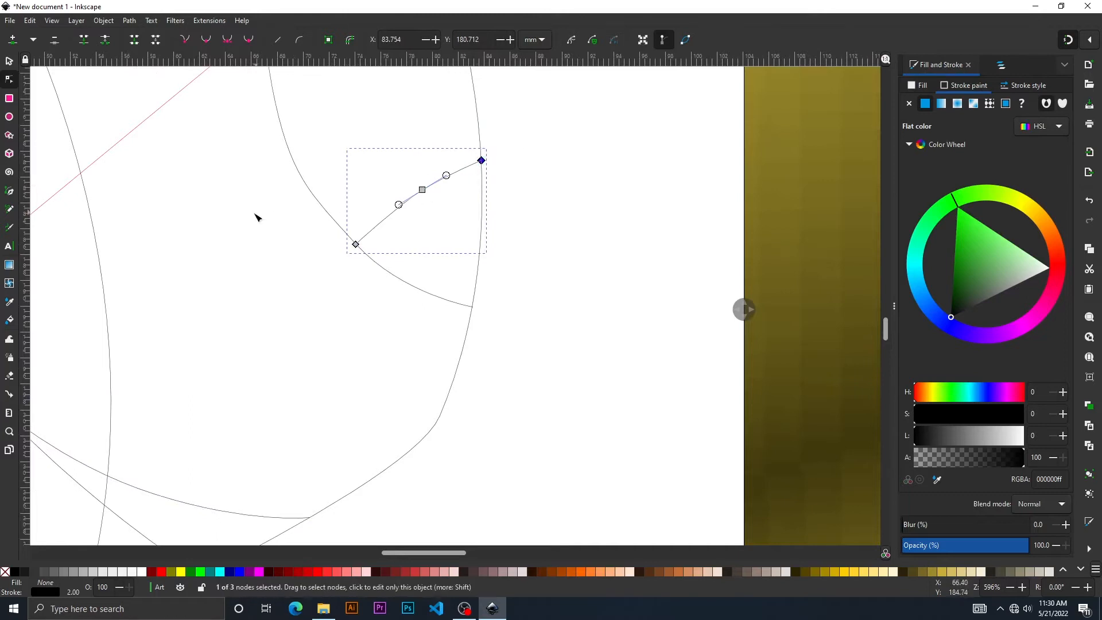
- Snap the straight line between the two green patches to the inner corner and to the outer outline at about X 77.3, Y 156.1 mm
drag(302, 289, 371, 416)
drag(306, 198, 351, 444)
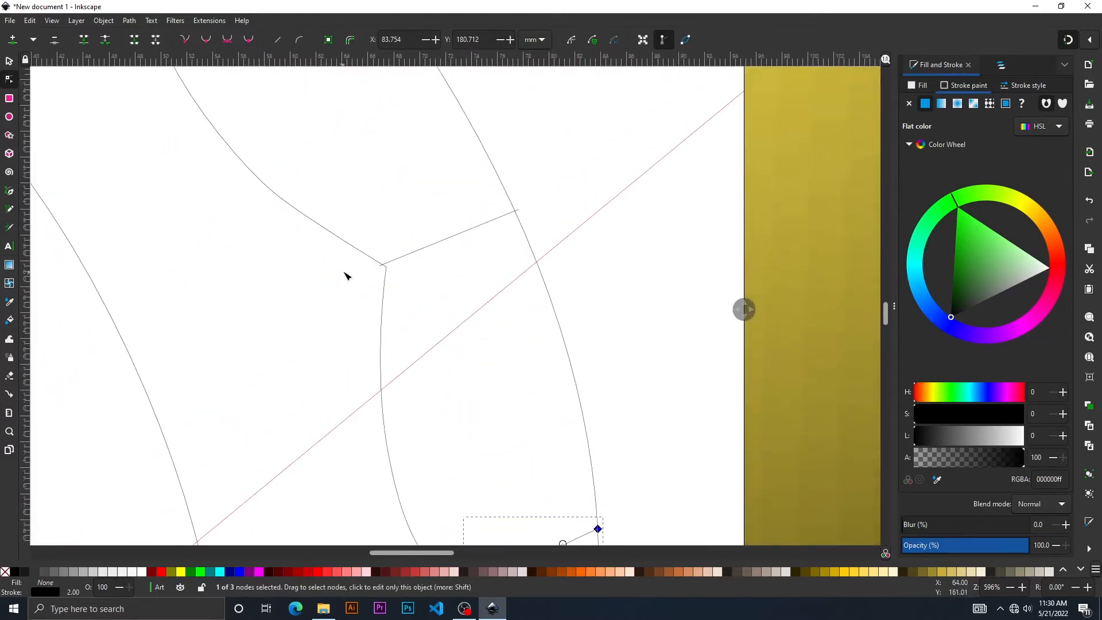
click(449, 238)
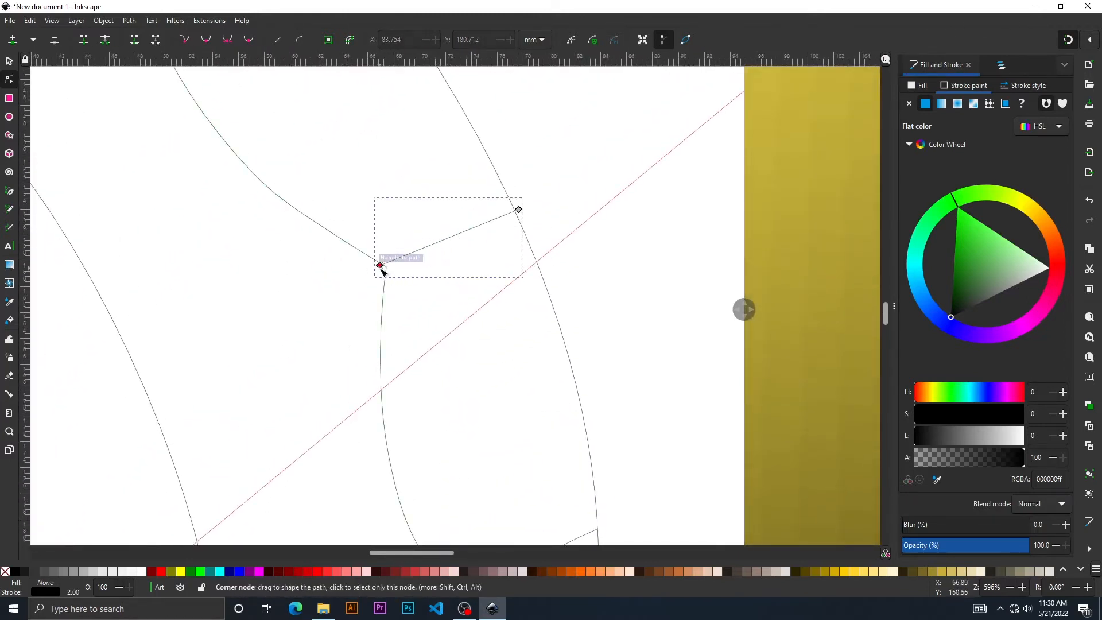
drag(380, 265, 387, 267)
drag(518, 209, 515, 209)
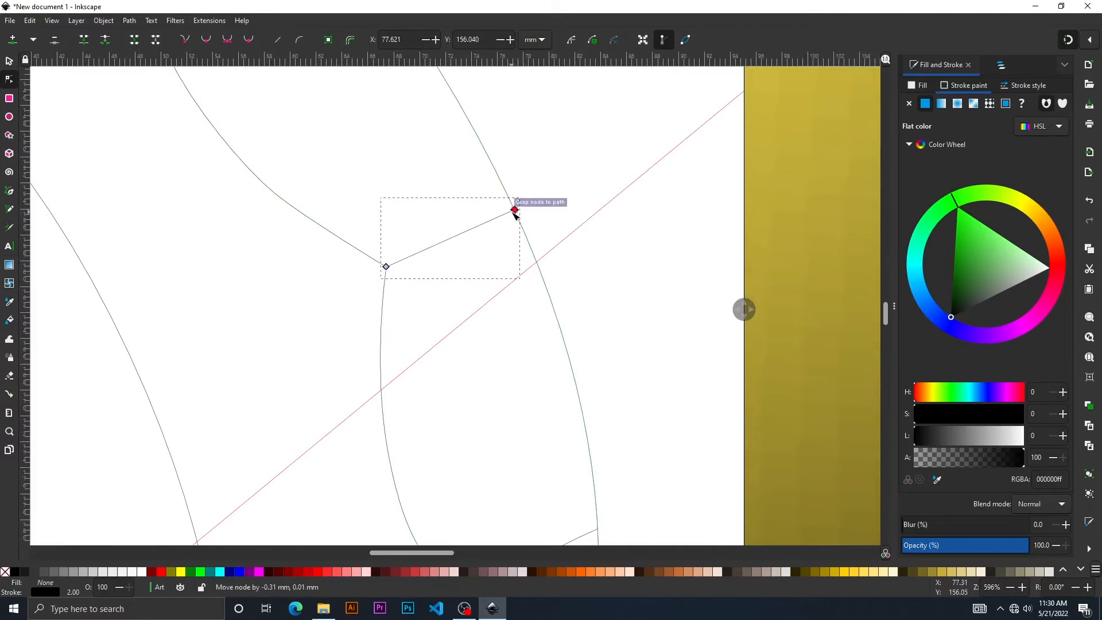
- Snap the curve between the pink and olive patches to the inner curve and to the opening's outline at about X 66.2, Y 137.6 mm
drag(745, 310, 692, 321)
scroll(258, 397, up, 10)
scroll(305, 270, left, 4)
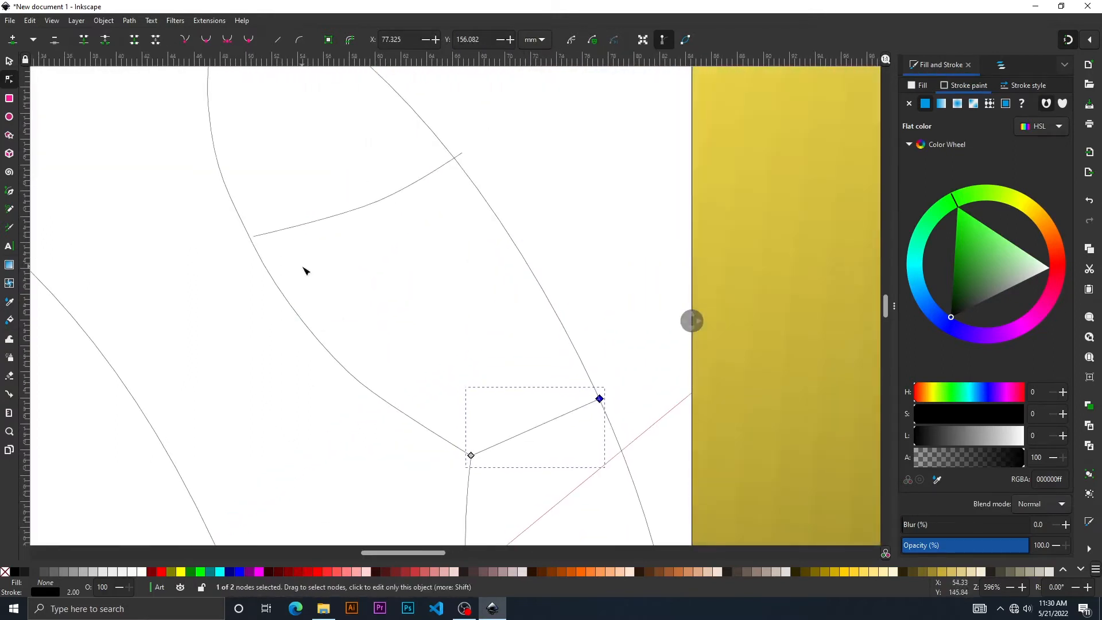
click(292, 335)
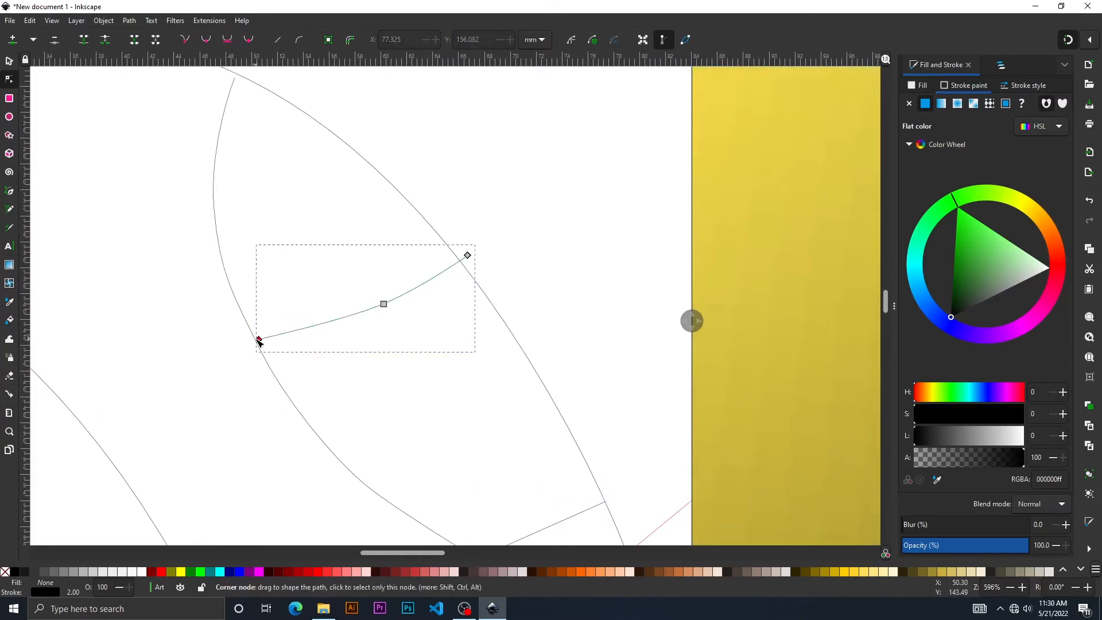
drag(256, 343, 257, 350)
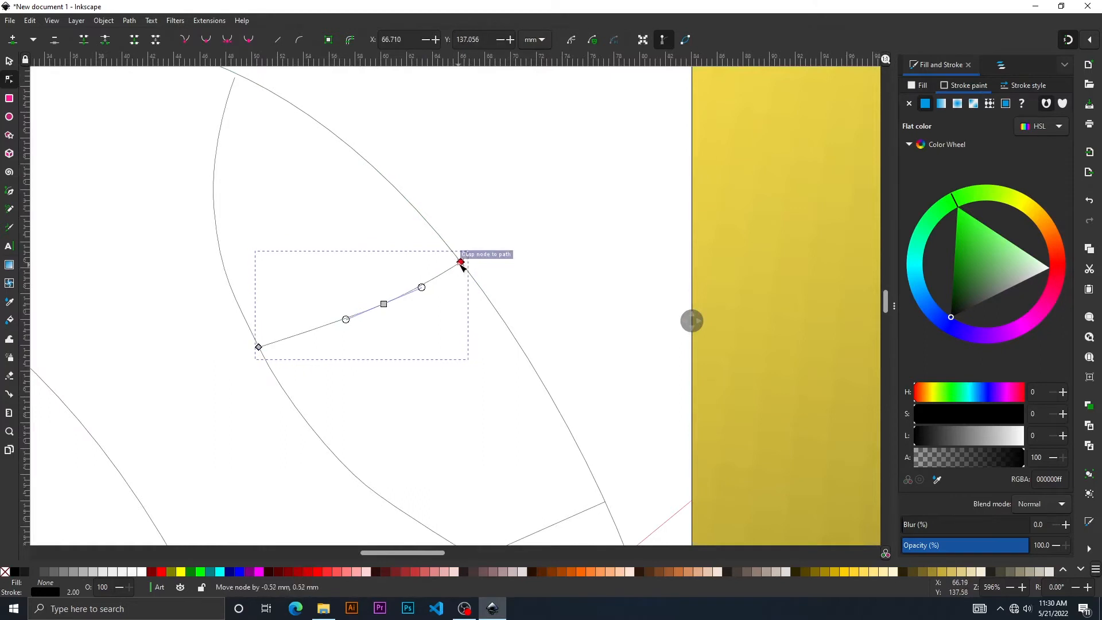
click(467, 257)
- Snap the upper end of the inner curve beside the pink patch onto the opening's outline at about X 49.0, Y 123.1 mm
scroll(356, 247, up, 5)
scroll(356, 247, left, 5)
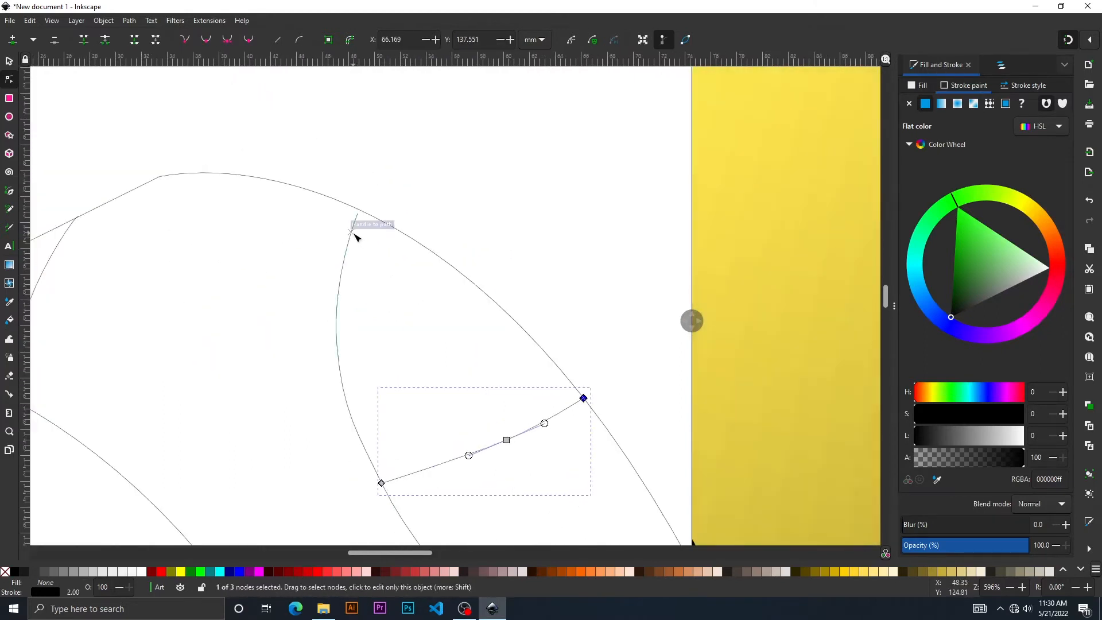
click(353, 233)
drag(357, 214, 362, 210)
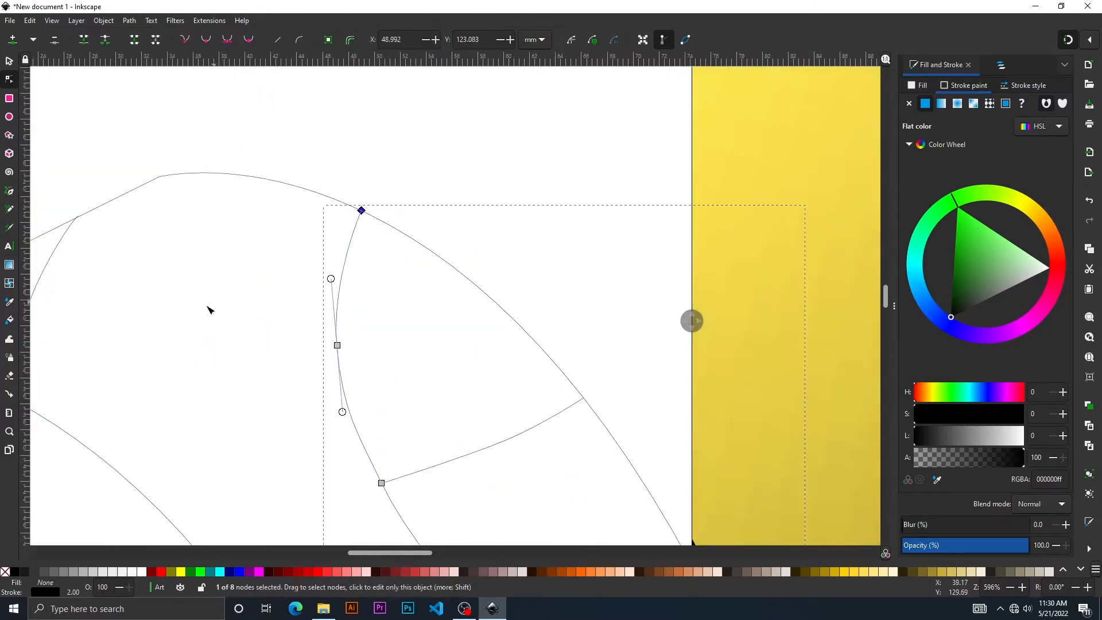
- Snap the upper end of the short curve beside the orange sliver onto the straight upper edge at about X 26.8, Y 123.7 mm, and deselect it
drag(208, 307, 465, 247)
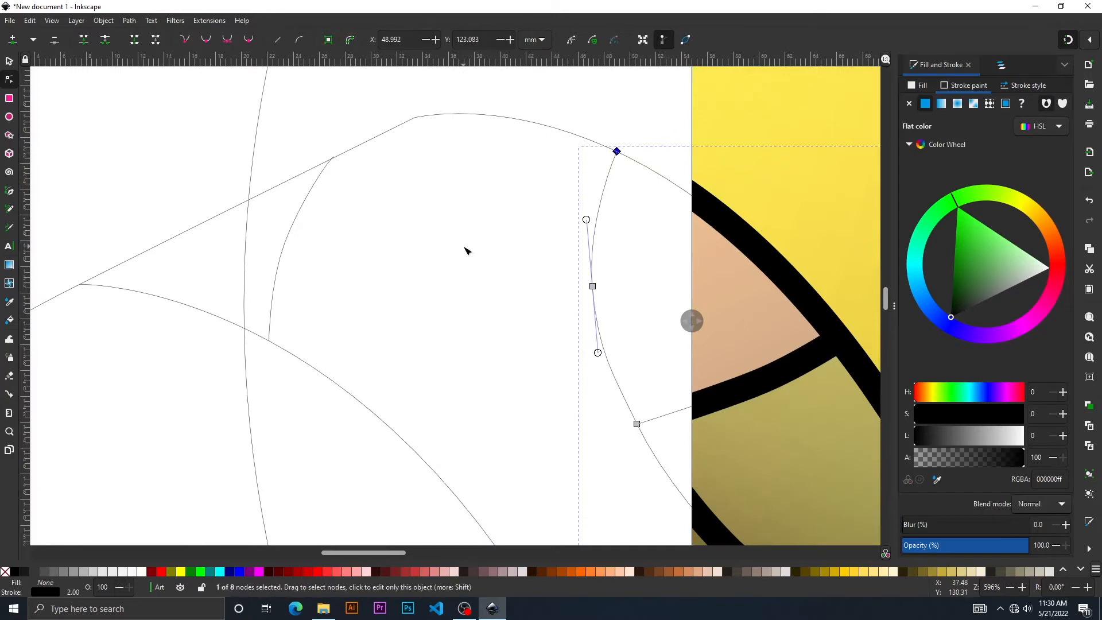
click(316, 184)
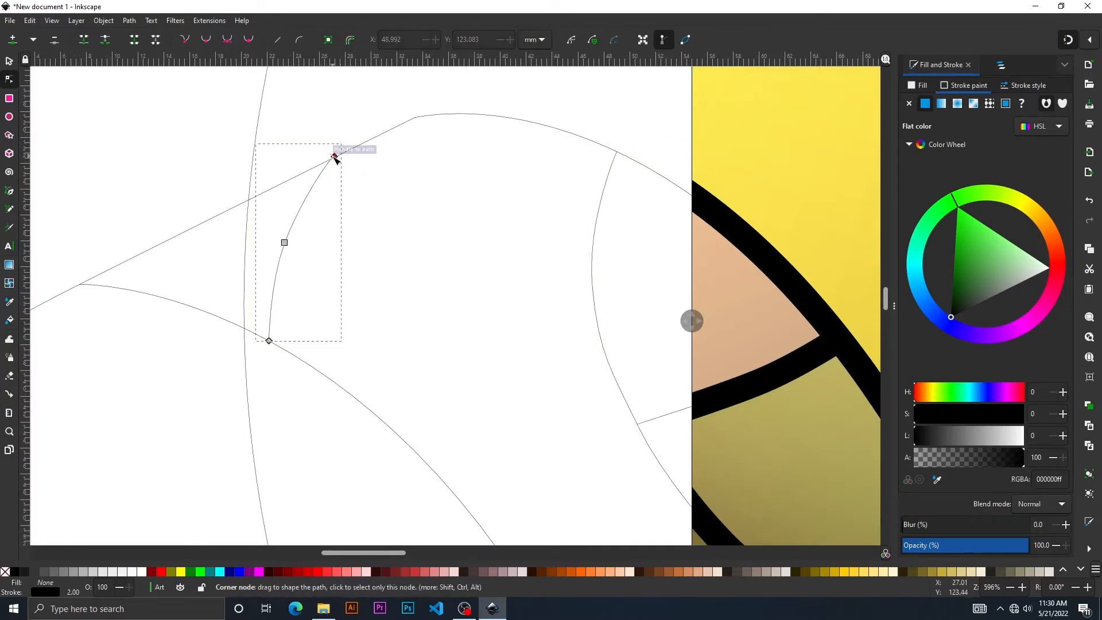
drag(334, 157, 332, 161)
click(519, 295)
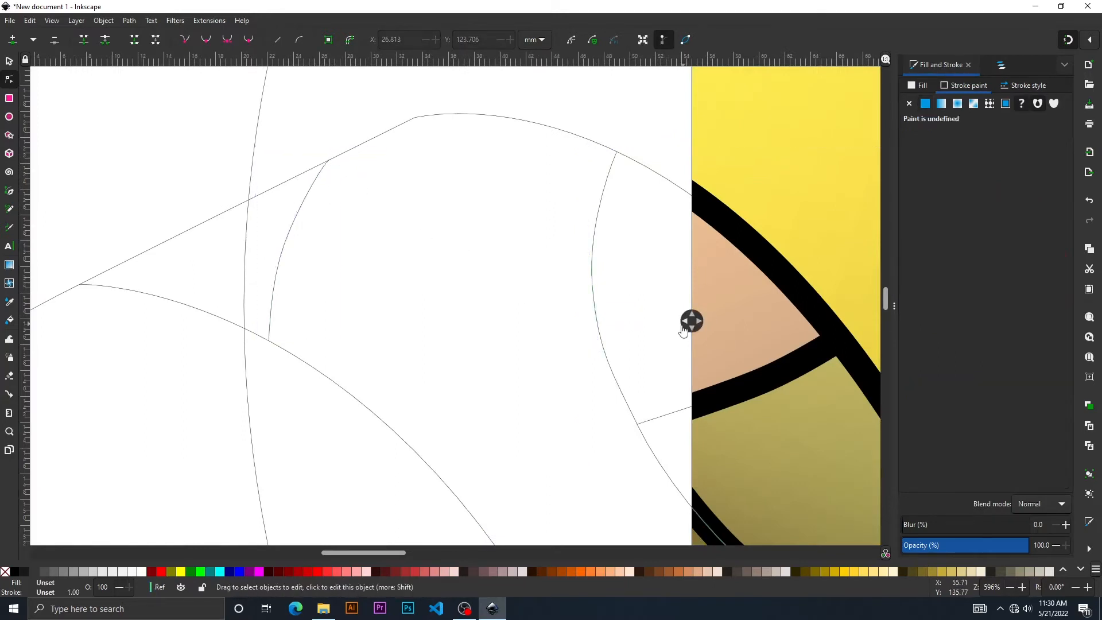
- Snap the upper end of the protruding shape beyond the sphere's right side onto the sphere's outline at about X 166.1, Y 57.9 mm
drag(695, 321, 672, 358)
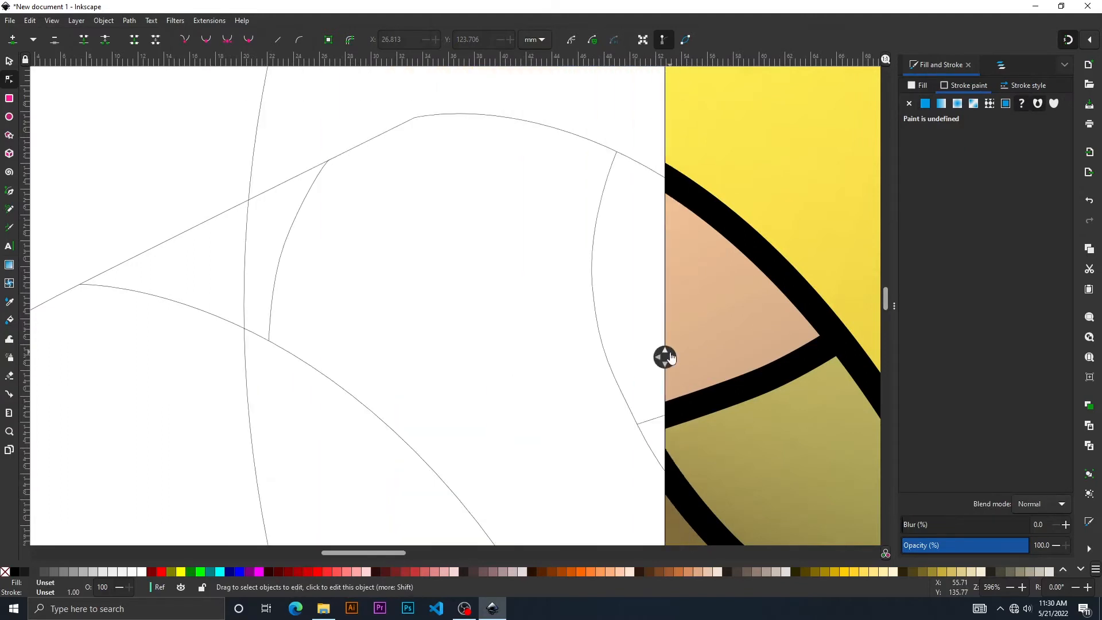
drag(530, 351, 138, 309)
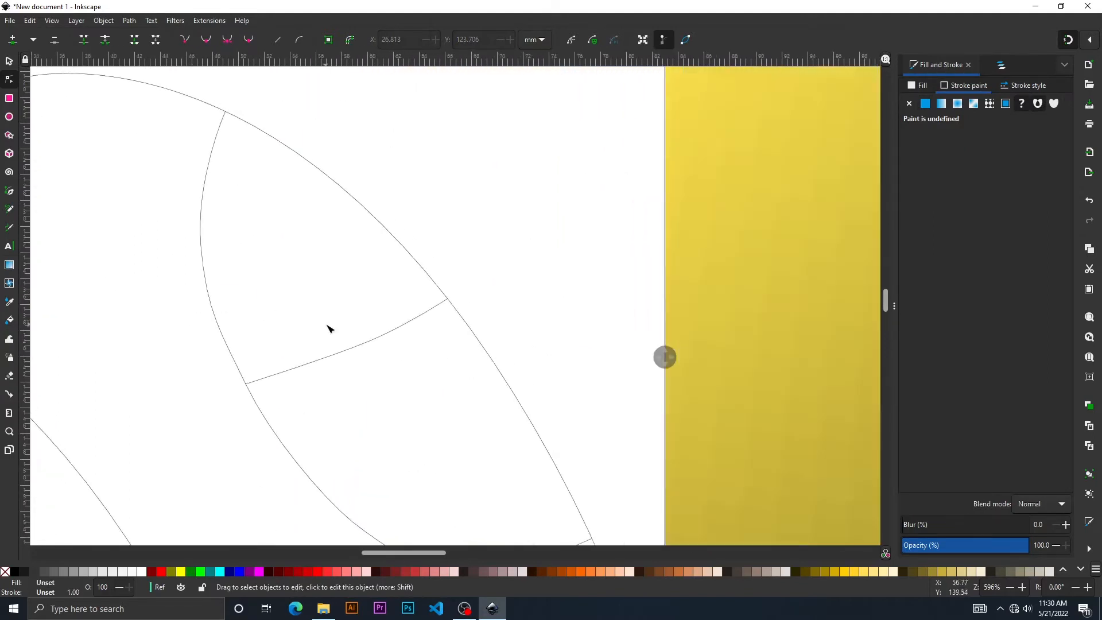
scroll(445, 375, down, 3)
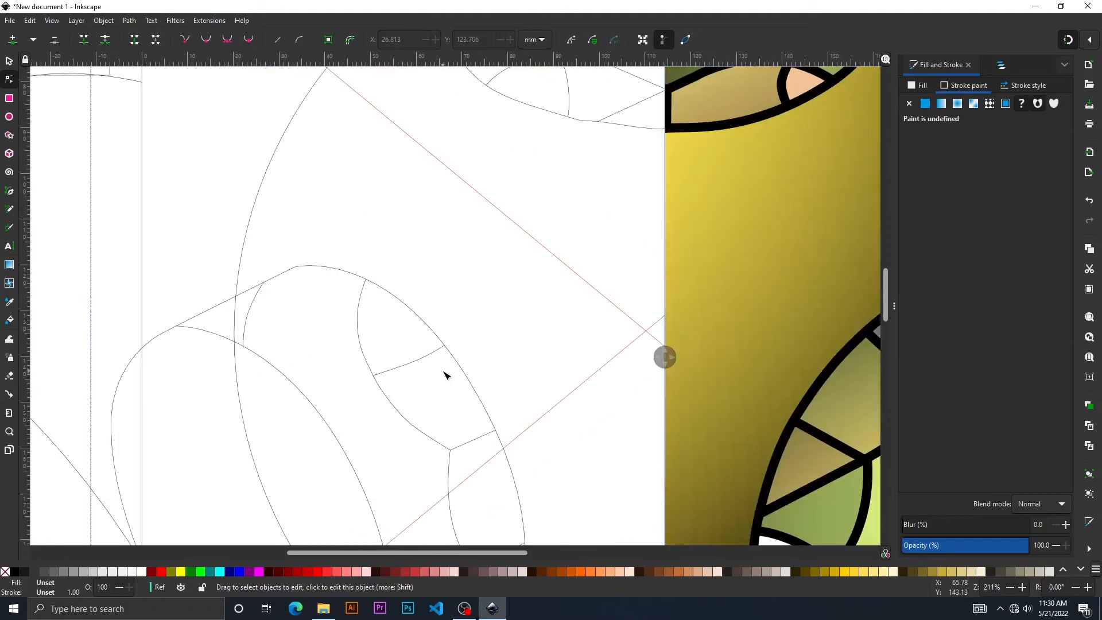
drag(415, 437, 237, 221)
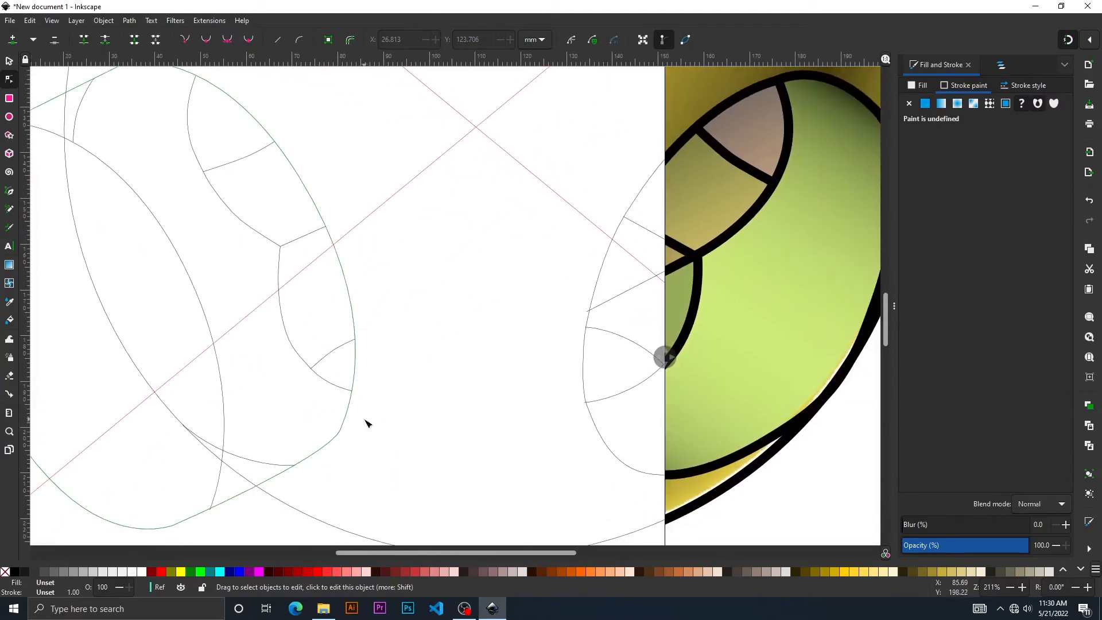
drag(442, 388, 99, 305)
drag(121, 371, 160, 485)
drag(236, 230, 233, 447)
drag(298, 174, 186, 248)
scroll(199, 292, up, 2)
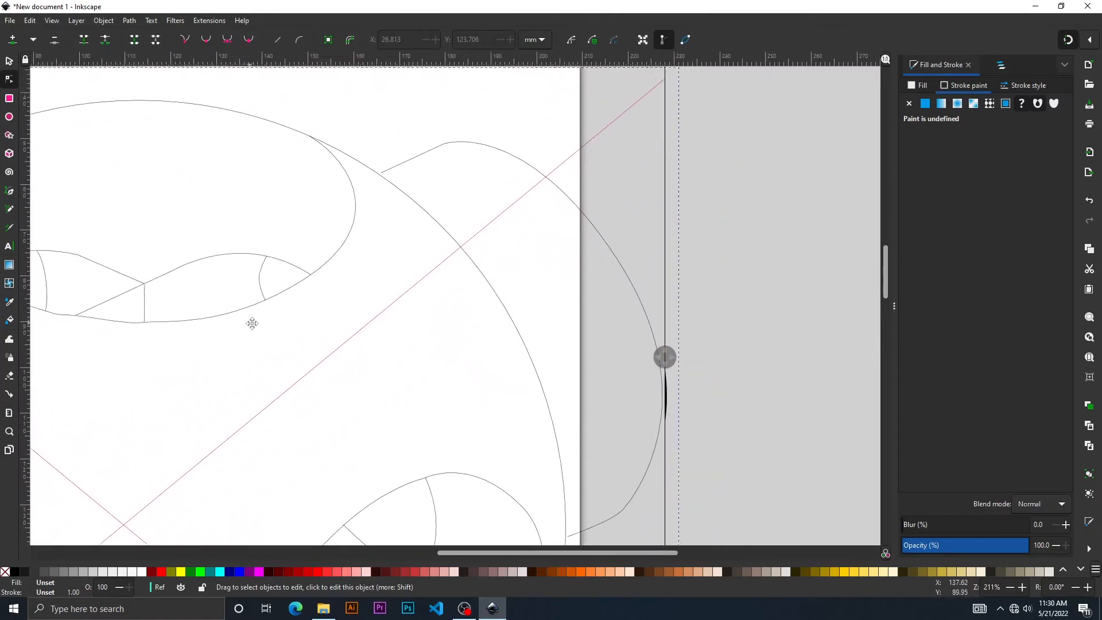
scroll(431, 167, up, 1)
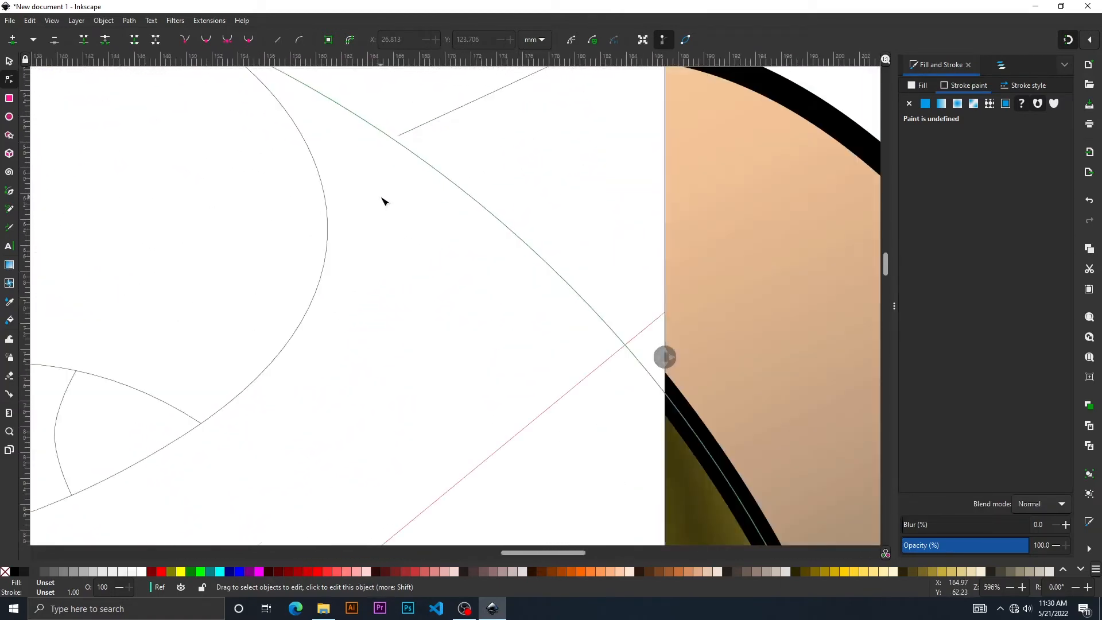
click(400, 135)
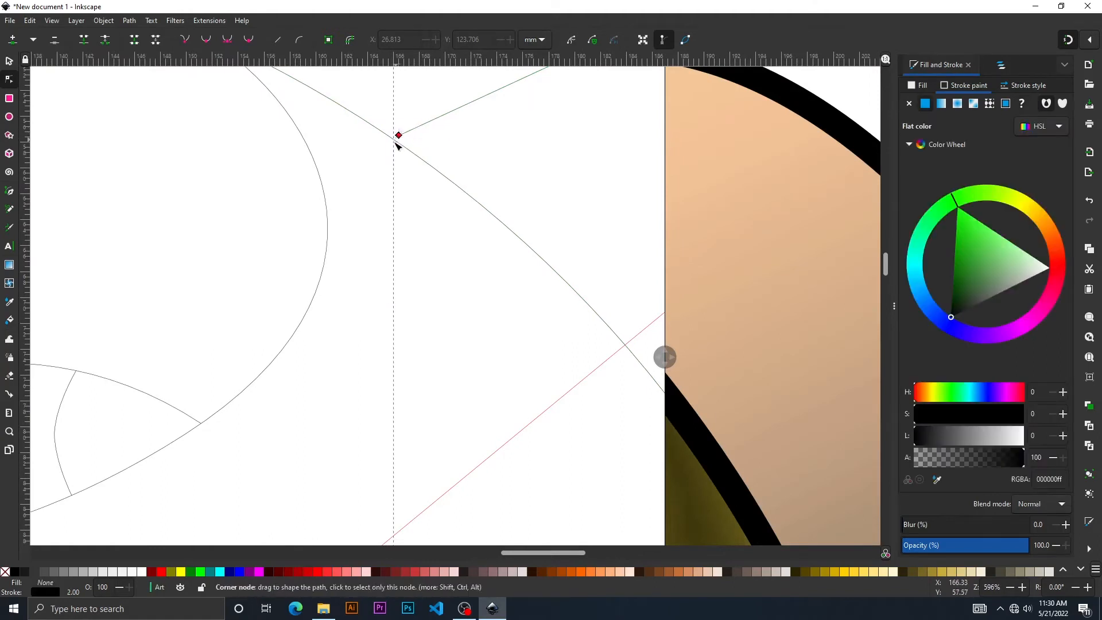
click(398, 137)
- In the lower-right opening, snap the upper end of the pink patch's inner curve onto the opening's outline at about X 175.9, Y 124.2 mm
drag(665, 357, 596, 343)
drag(200, 340, 381, 197)
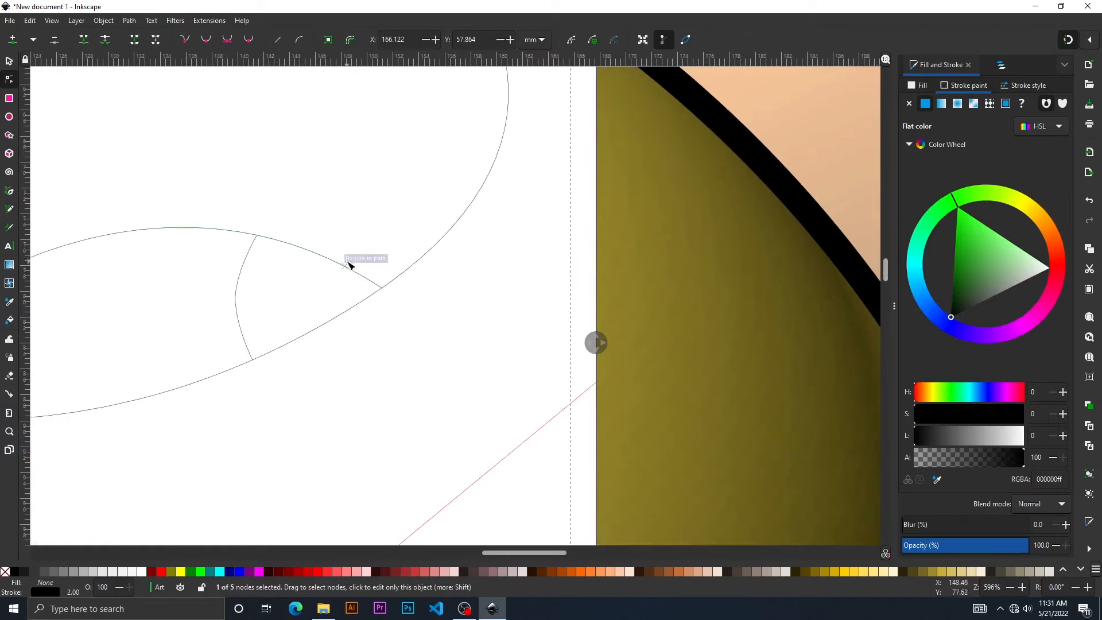
ctrl+scroll(348, 265, down, 2)
drag(351, 347, 327, 405)
drag(414, 347, 325, 216)
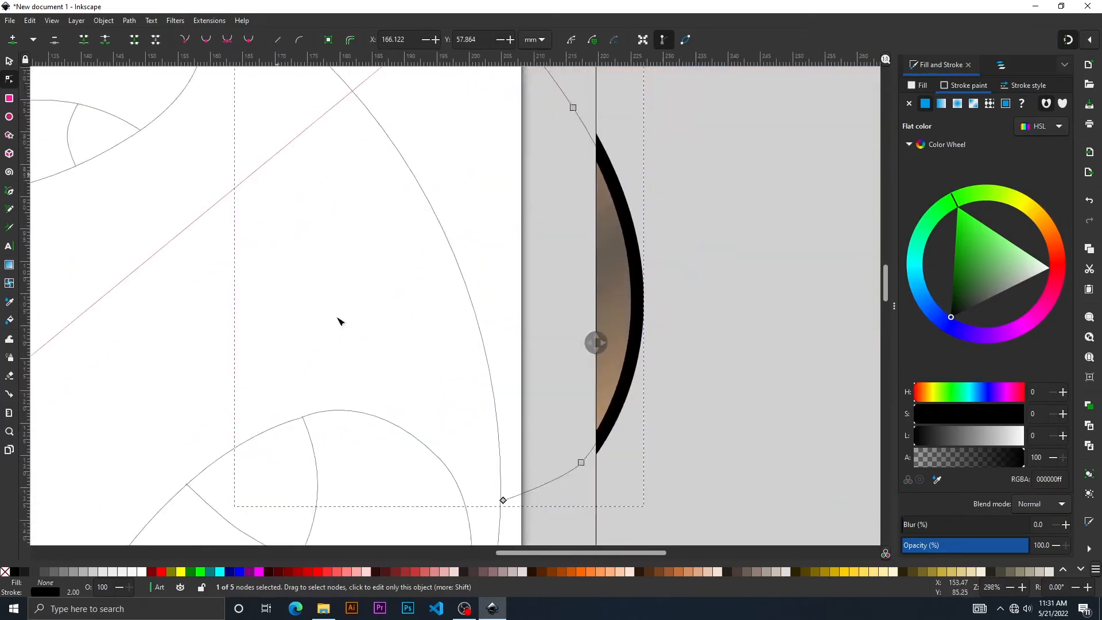
drag(339, 320, 299, 165)
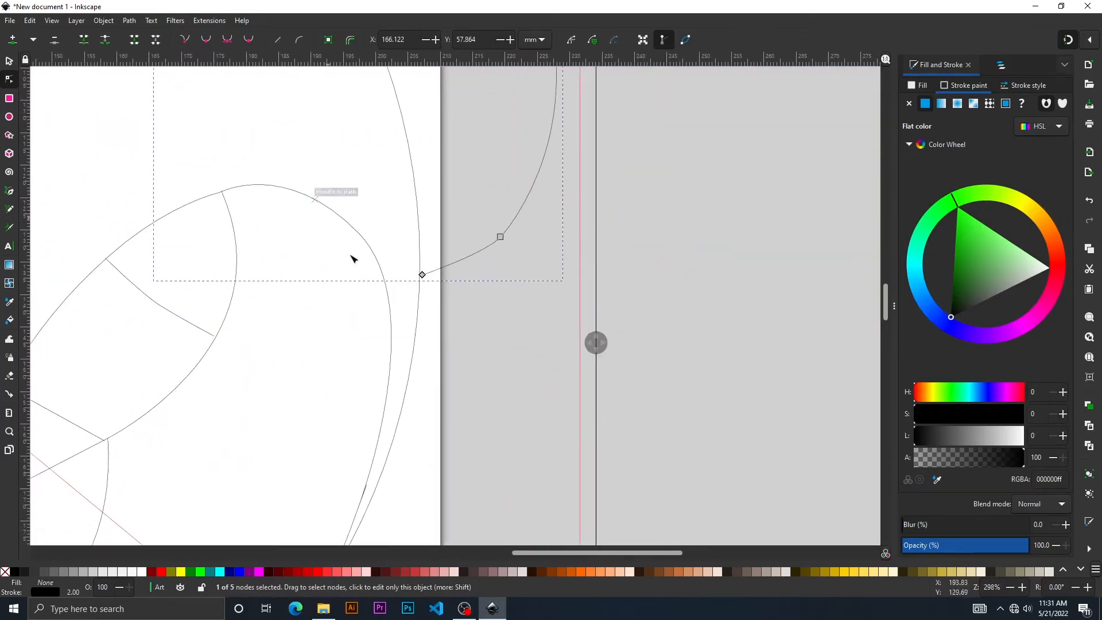
drag(599, 347, 626, 350)
drag(207, 393, 375, 332)
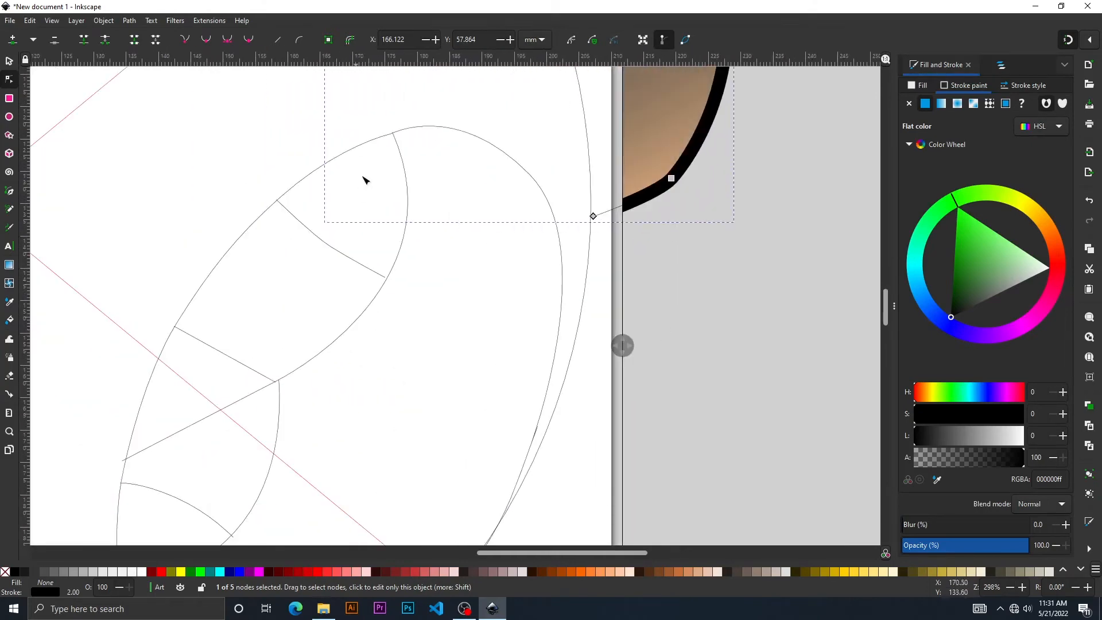
ctrl+scroll(363, 180, up, 3)
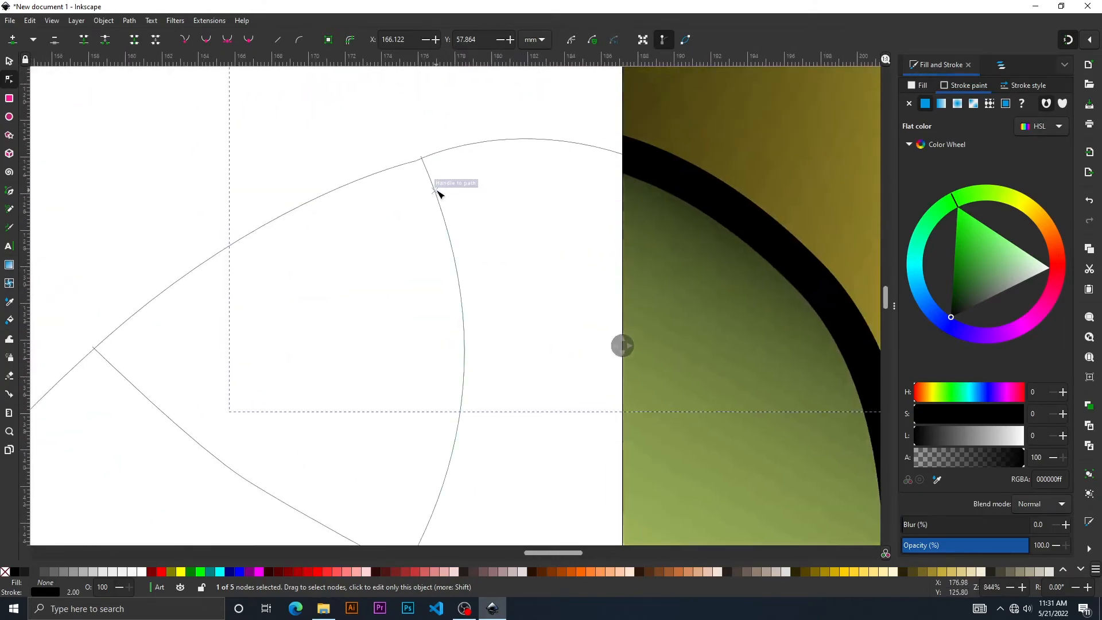
click(423, 158)
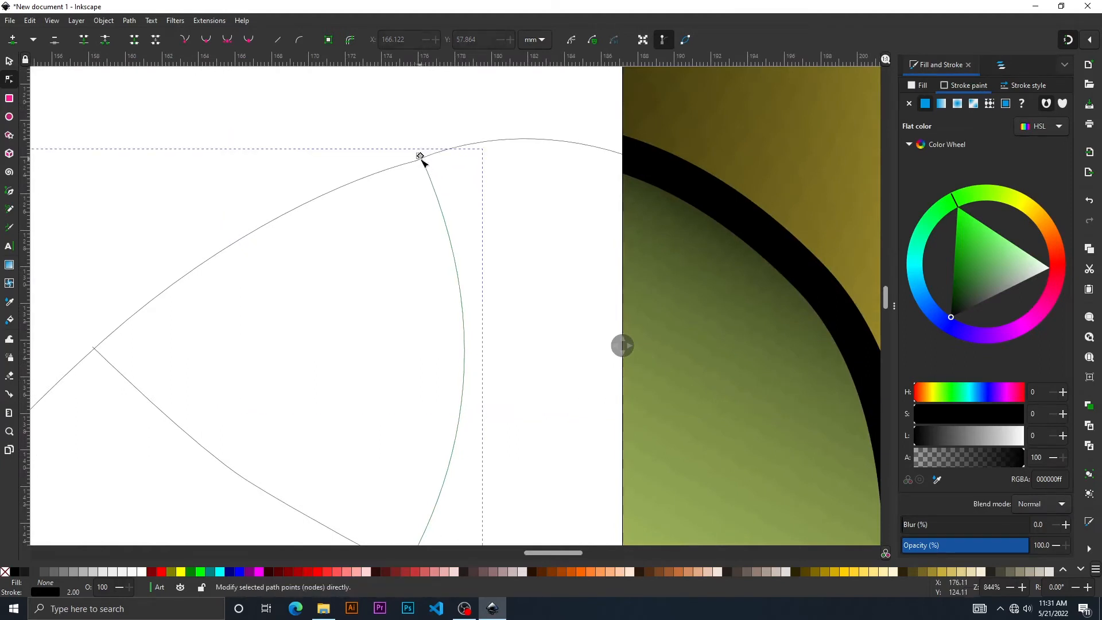
drag(422, 155, 418, 160)
- Snap the outer end of the curve dividing the pink and olive patches onto the opening's outline at about X 158.4, Y 134.4 mm
drag(398, 262, 635, 125)
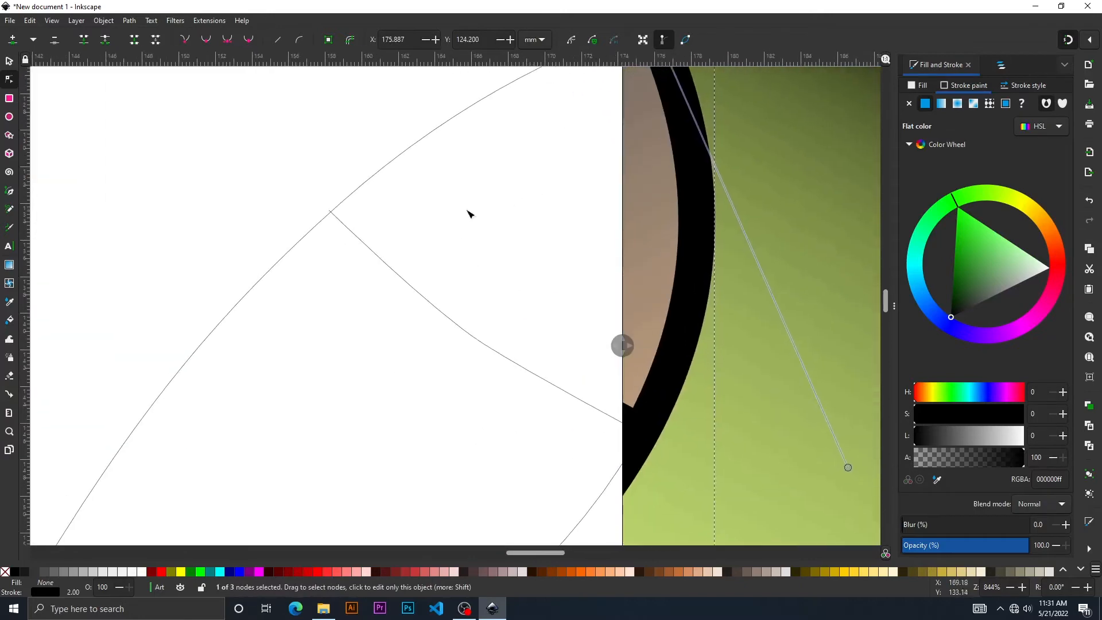
click(355, 237)
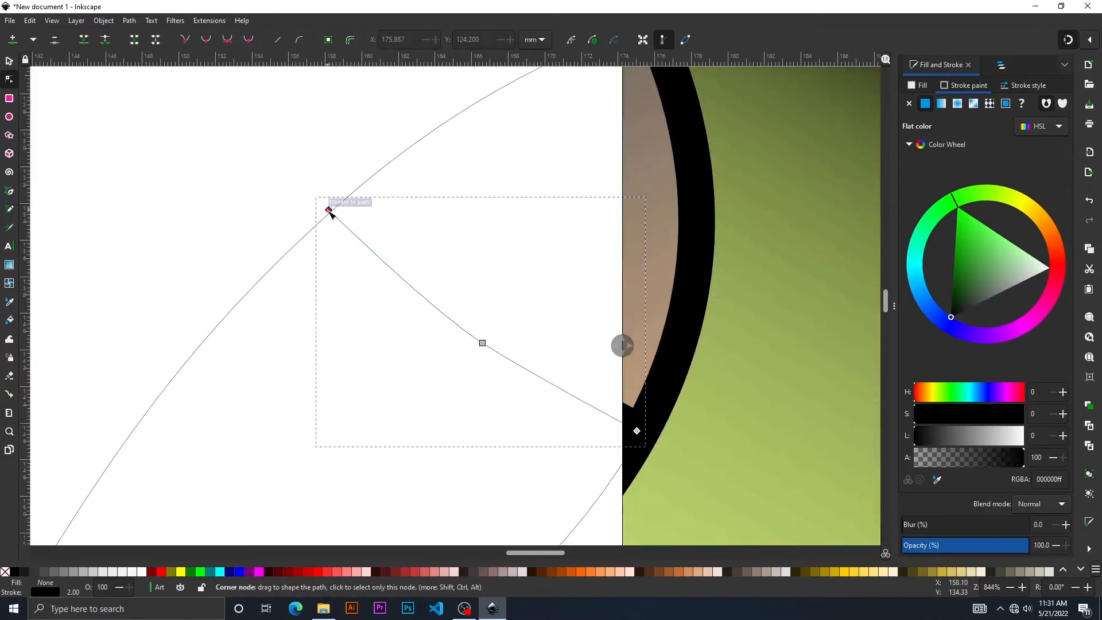
click(330, 213)
- Snap the outer end of the straight line below the olive patch onto the opening's outline at about X 142.5, Y 153.9 mm
scroll(299, 298, down, 8)
scroll(298, 299, left, 4)
scroll(330, 237, down, 8)
scroll(330, 237, left, 8)
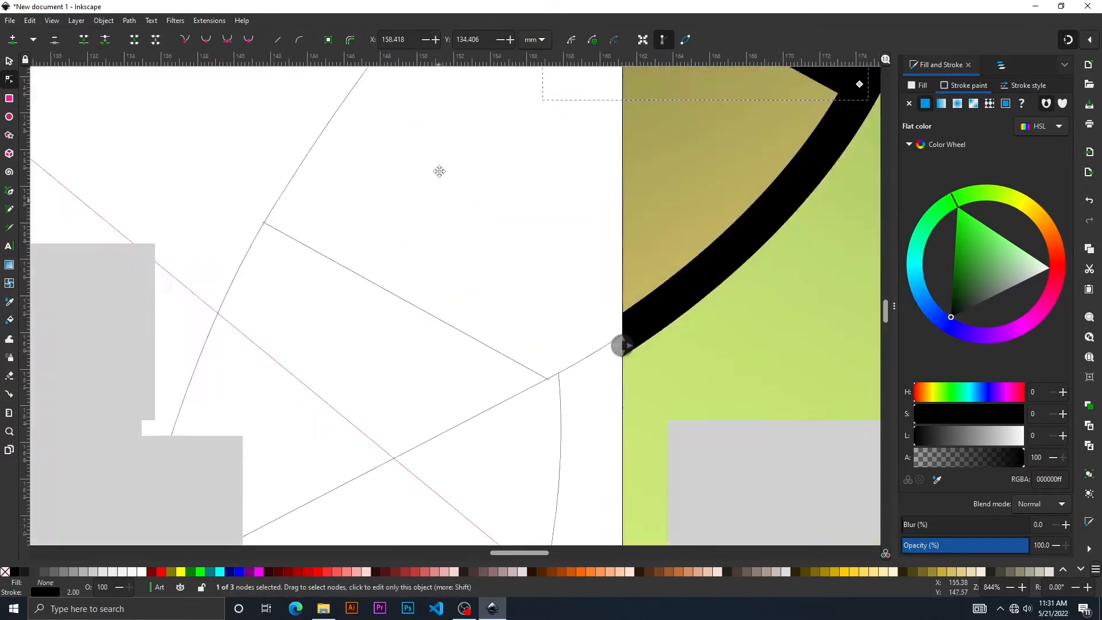
click(350, 201)
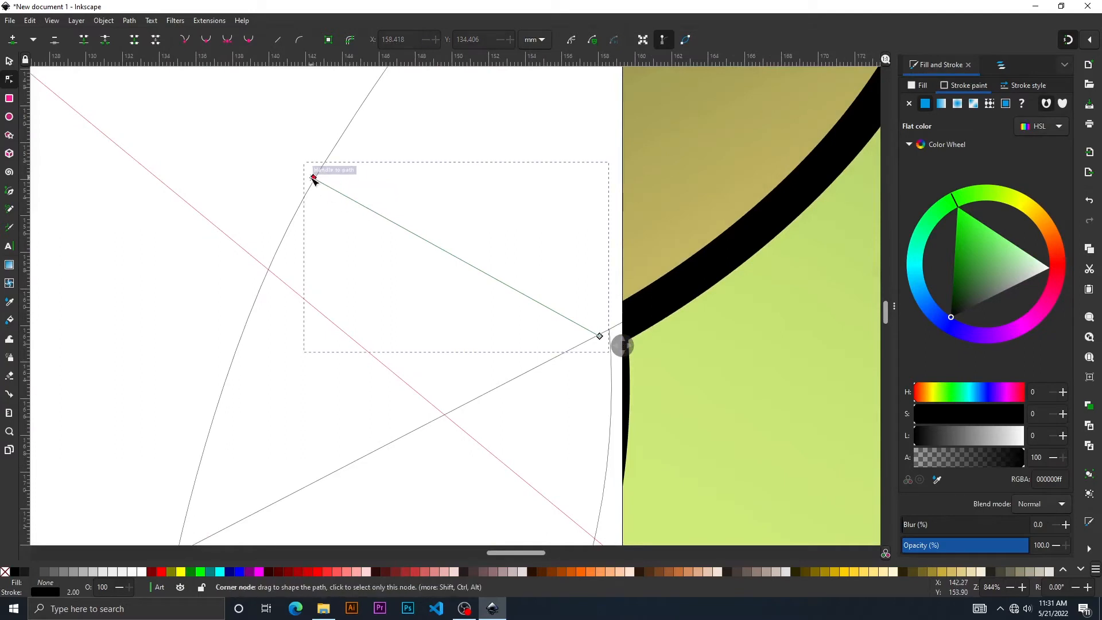
click(313, 178)
- Snap the outer end of the lower straight line above the green patch onto the opening's outline at about X 134.9, Y 174.6 mm
scroll(396, 195, down, 8)
scroll(397, 195, left, 3)
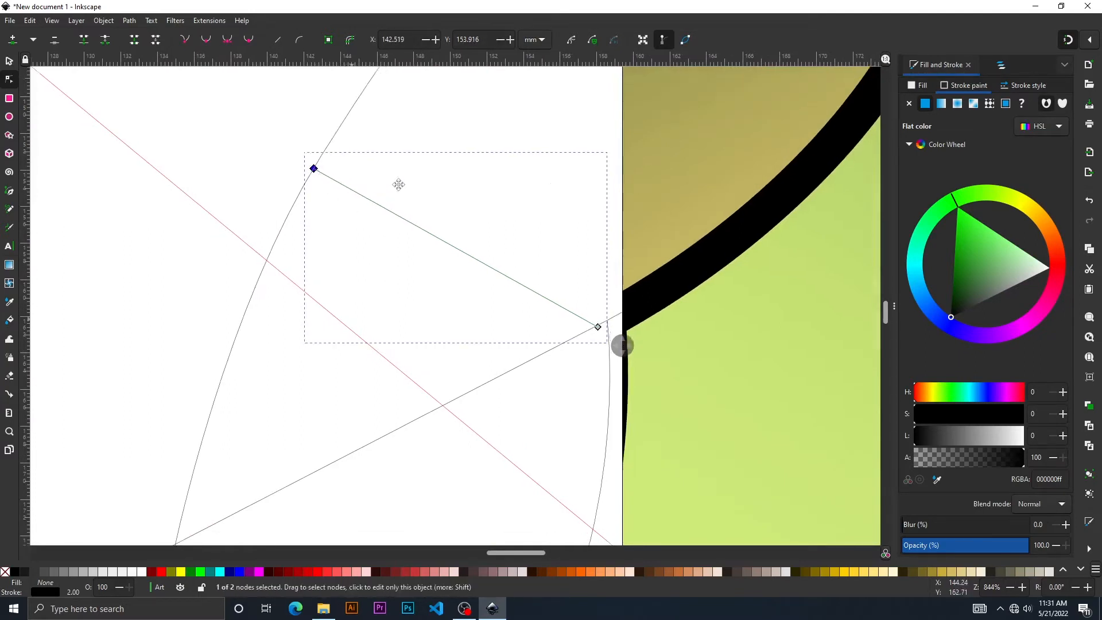
scroll(298, 315, down, 5)
scroll(299, 315, left, 2)
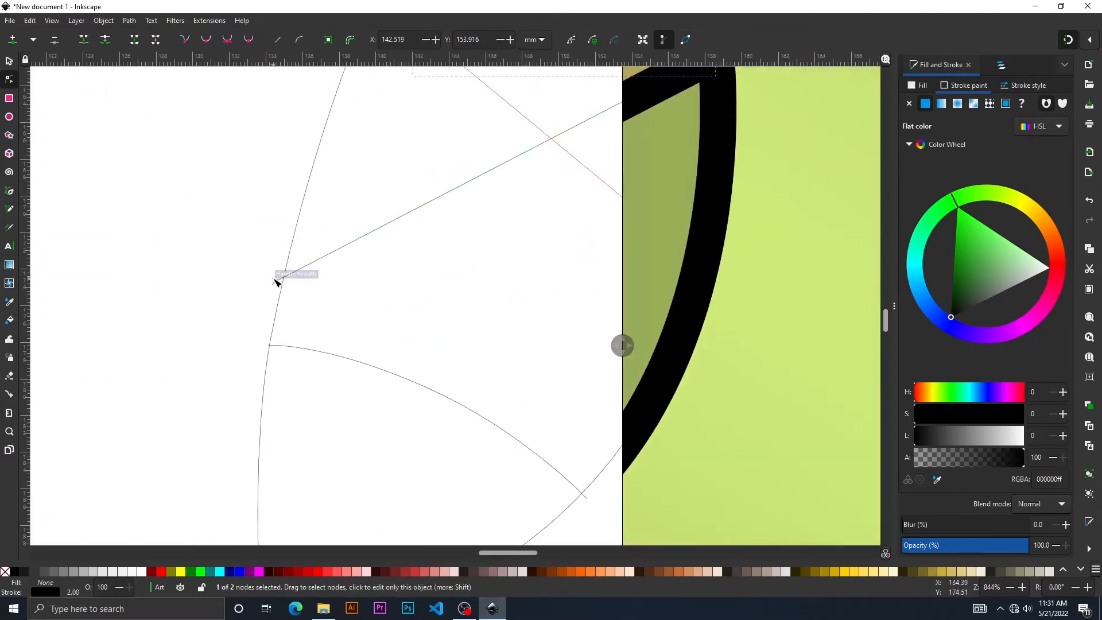
drag(276, 281, 284, 280)
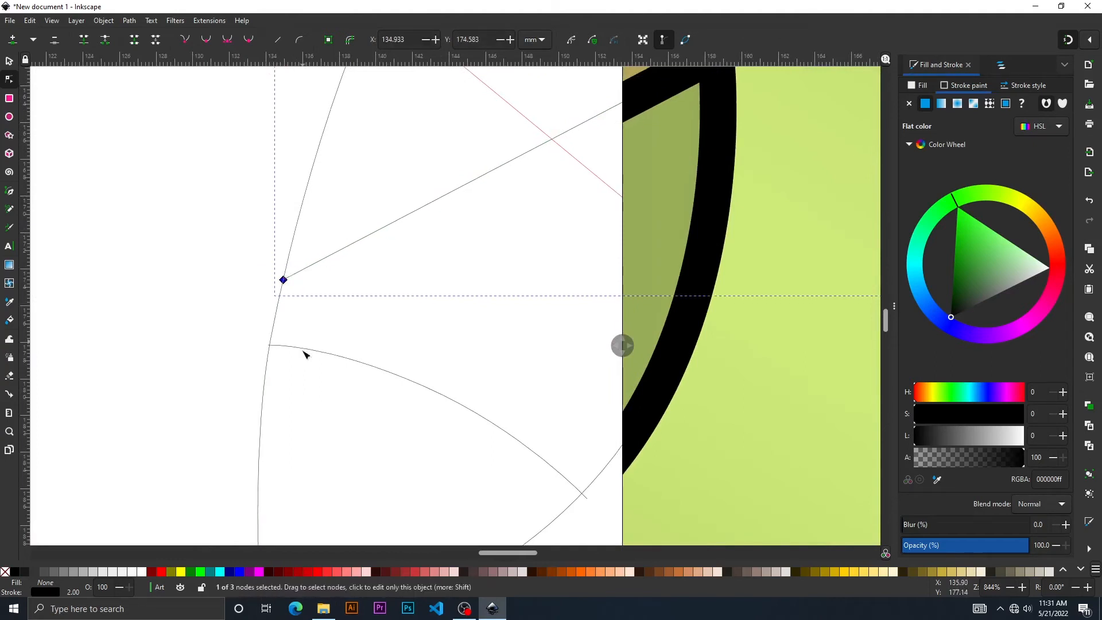
- Snap the lower end of the inner curve onto the opening's outline at about X 134.1, Y 194.3 mm
scroll(274, 244, down, 15)
scroll(257, 295, right, 1)
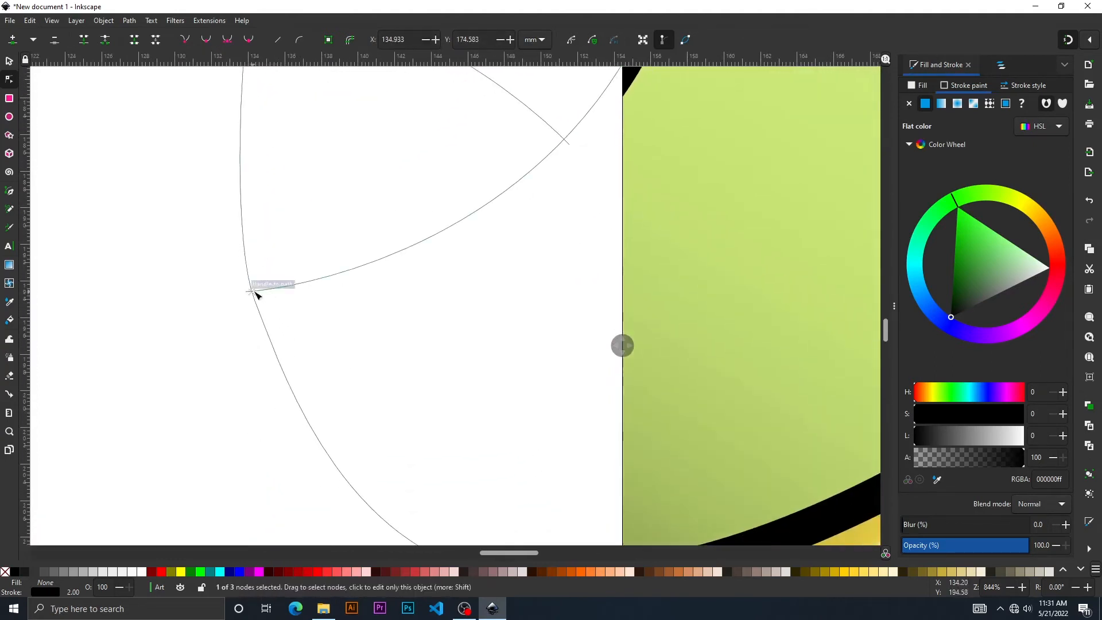
click(254, 292)
drag(246, 291, 250, 288)
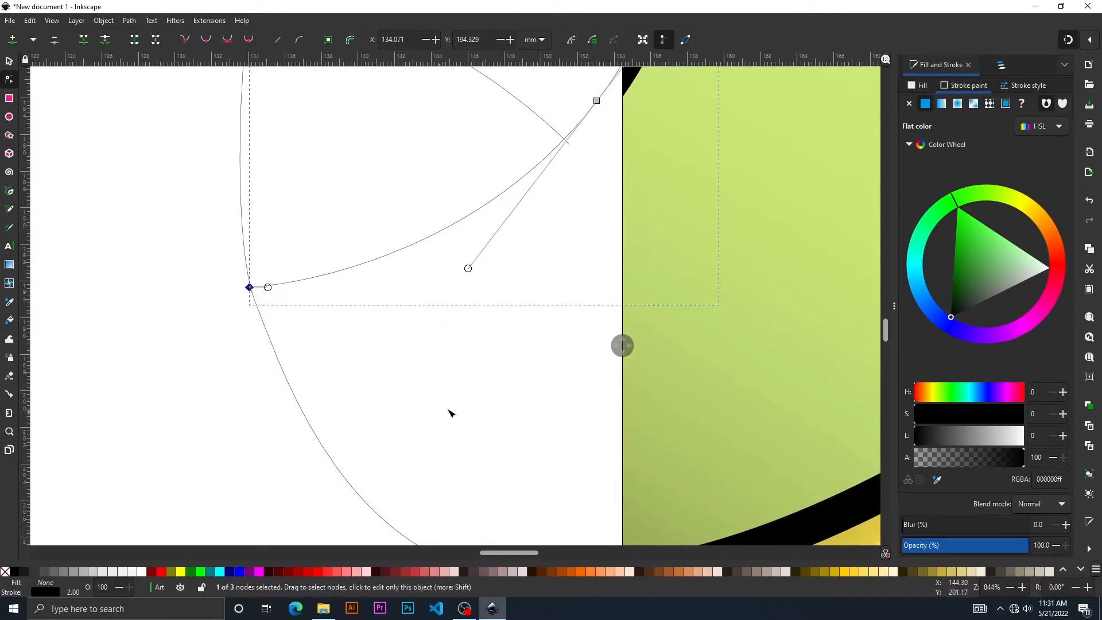
- Review the advanced snapping options and the node-editing display options
drag(448, 403, 440, 400)
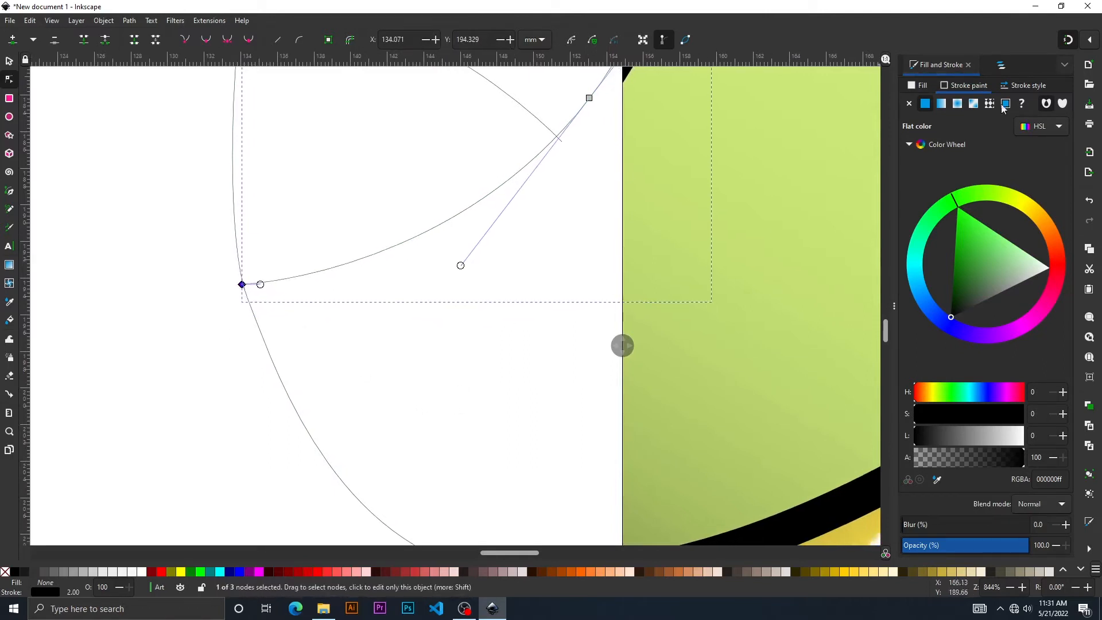
click(1090, 46)
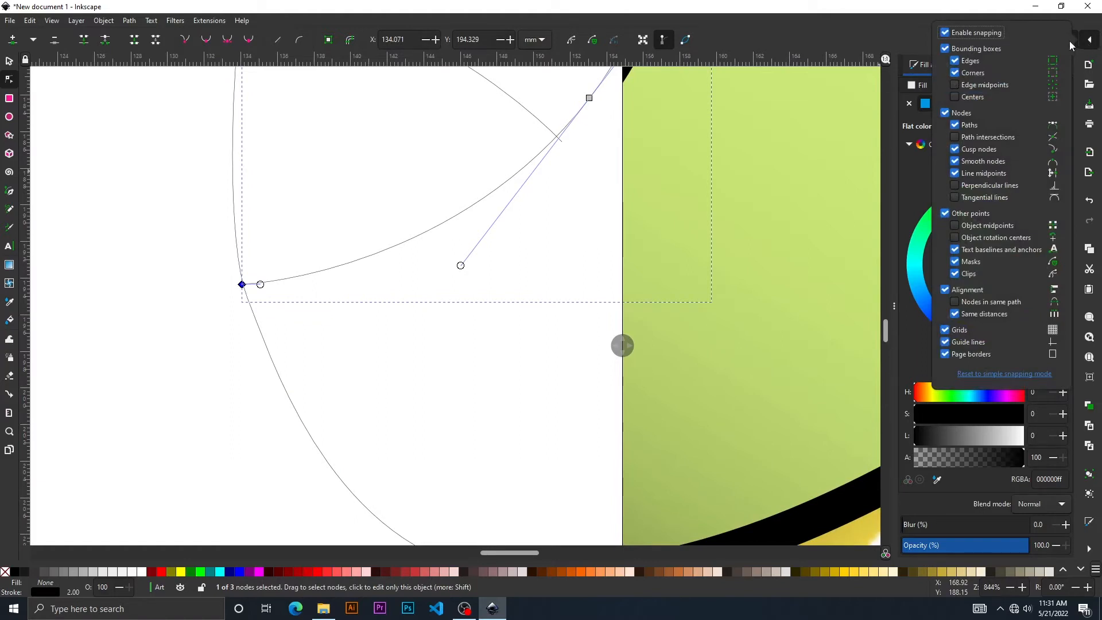
click(890, 29)
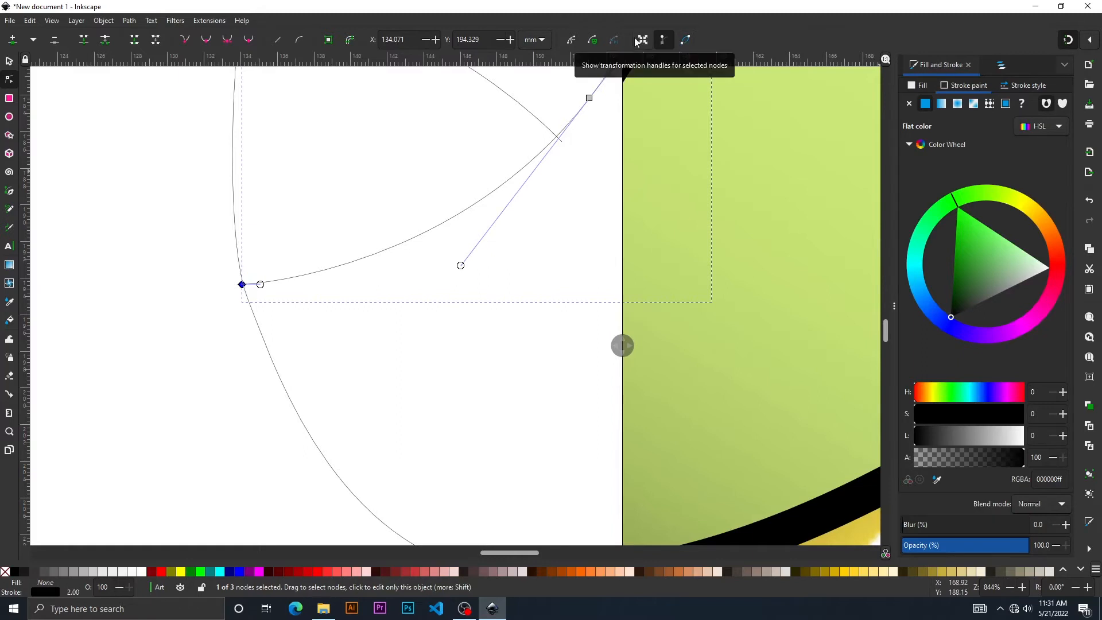
click(687, 43)
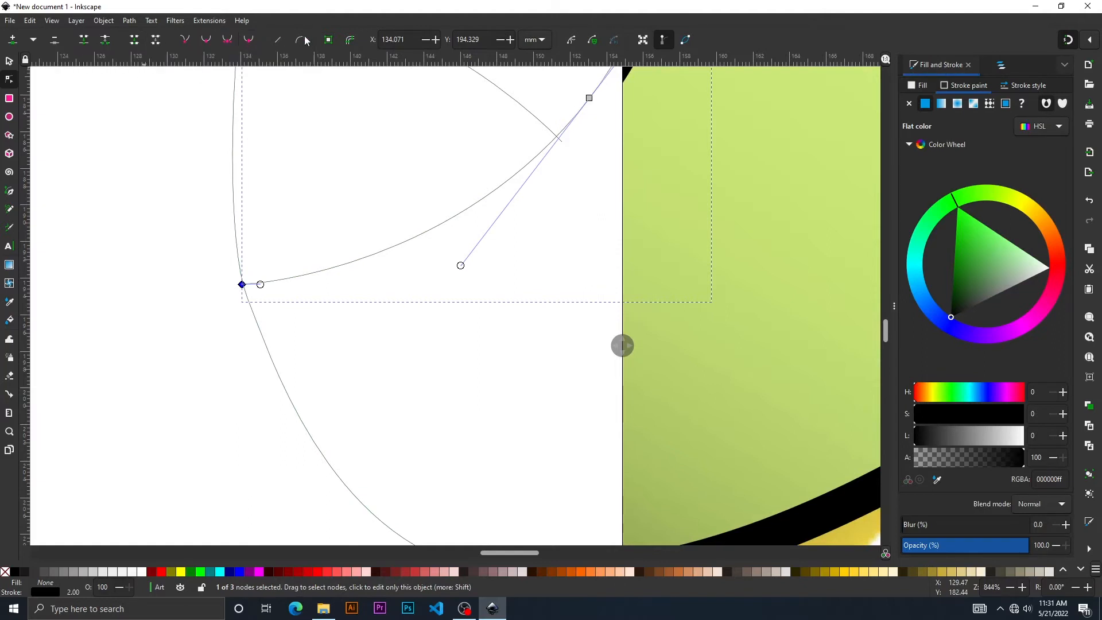
- Reposition the inner curve's lower end on the opening's outline at about X 134.4, Y 195.1 mm and deselect the path
mouse_move(244, 288)
mouse_down()
mouse_move(256, 278)
mouse_move(249, 256)
mouse_move(248, 298)
mouse_up()
drag(627, 357, 739, 325)
click(583, 215)
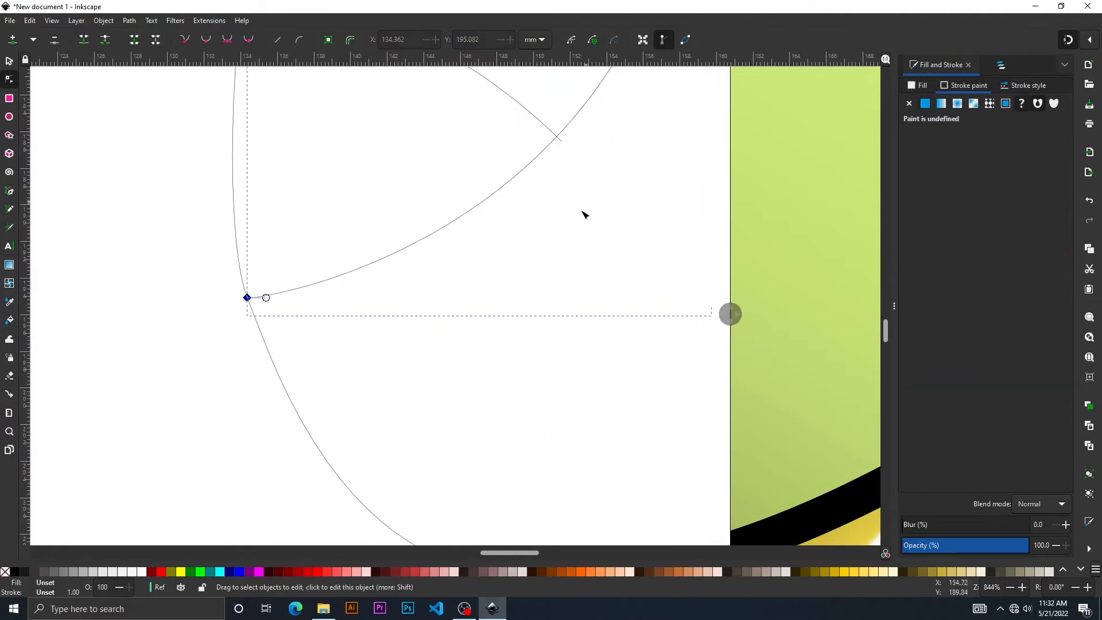
- Snap the right end of the short three-node curve onto the opening's inner curve at about X 151.3, Y 186.2 mm and deselect the node
click(564, 143)
drag(563, 143, 557, 137)
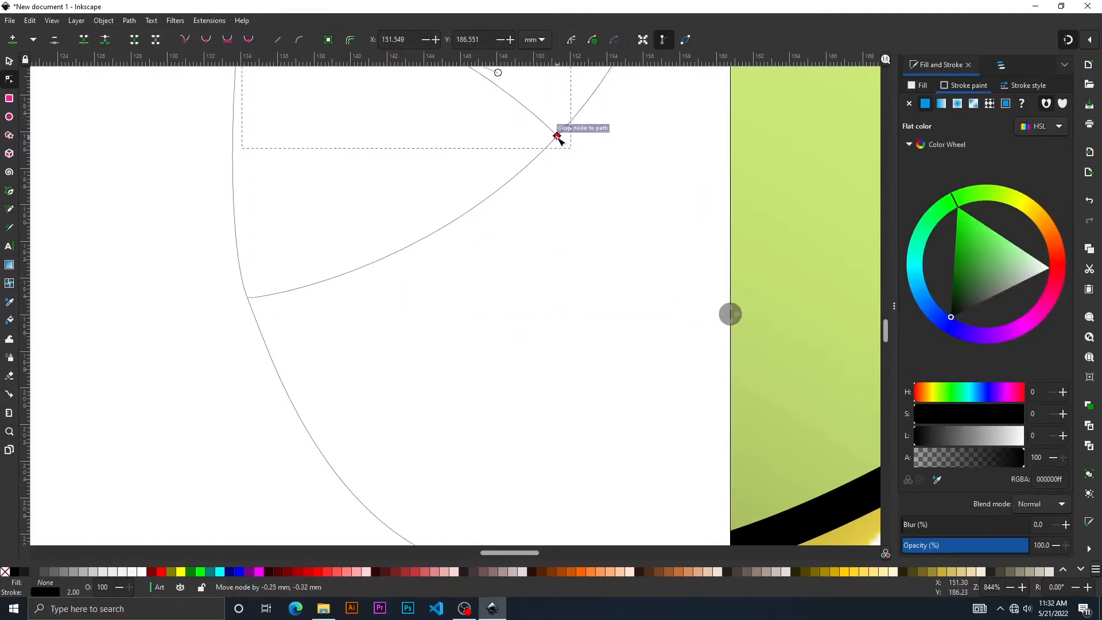
drag(731, 314, 750, 270)
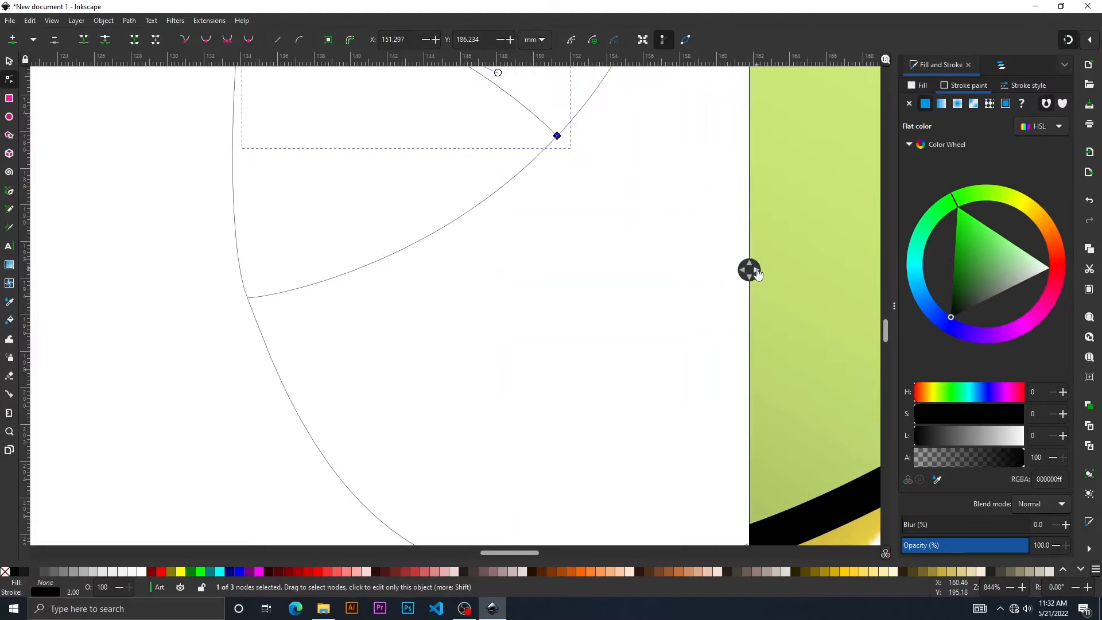
drag(412, 371, 314, 497)
drag(295, 412, 356, 296)
scroll(497, 309, down, 3)
double_click(304, 398)
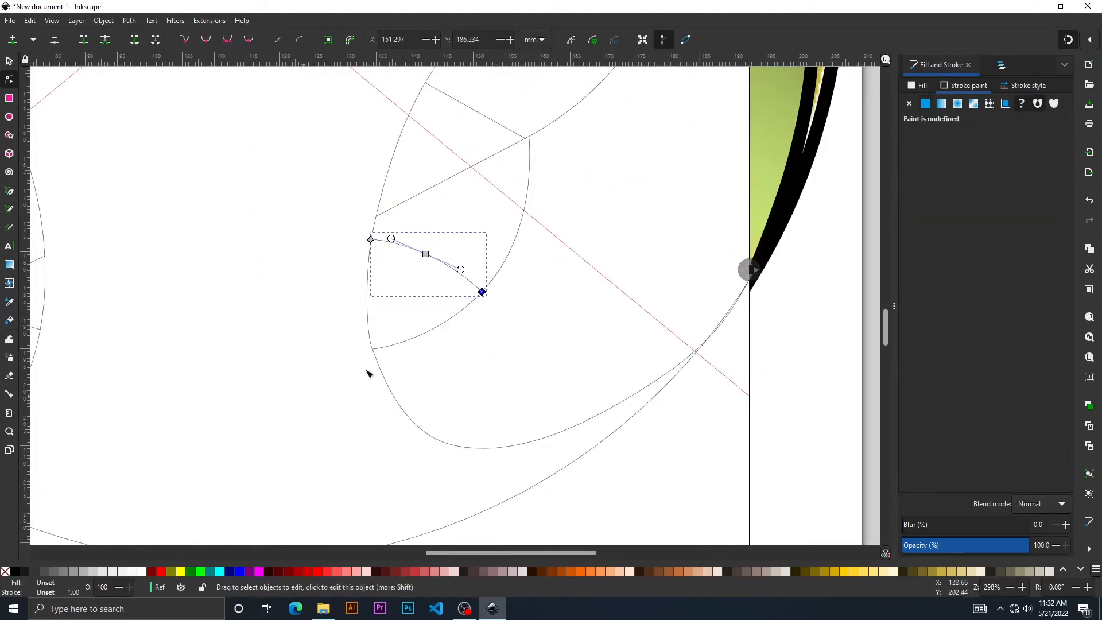
- Snap the smooth node on the opening's lower-right edge onto the neighbouring outer outline at about X 189.9, Y 188.5 mm
mouse_move(604, 283)
mouse_down()
mouse_move(465, 334)
mouse_move(266, 341)
mouse_up()
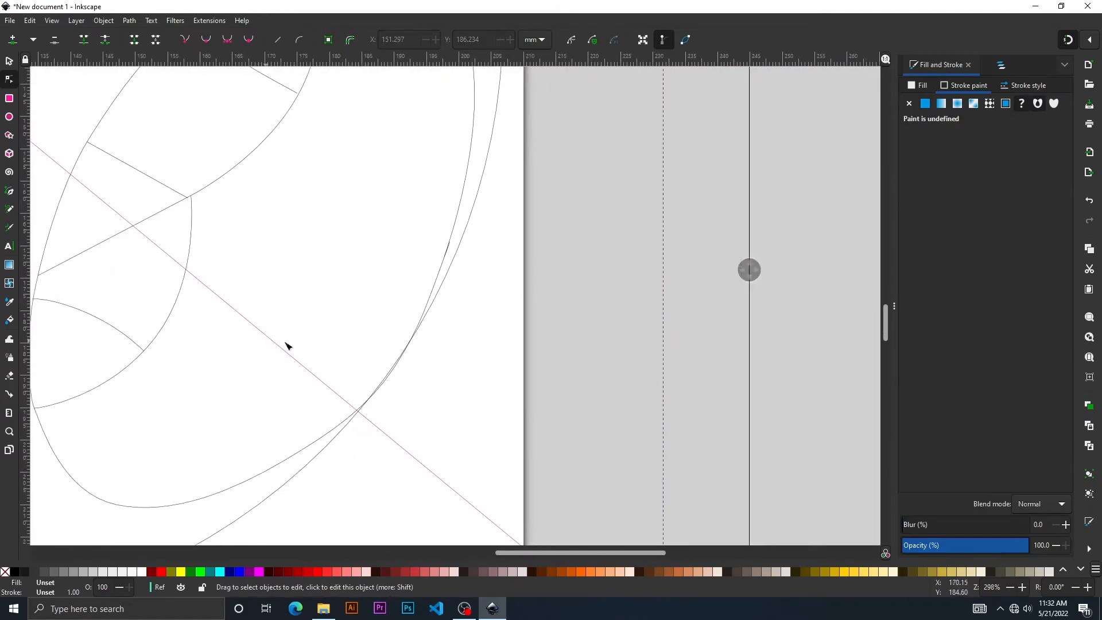
click(339, 430)
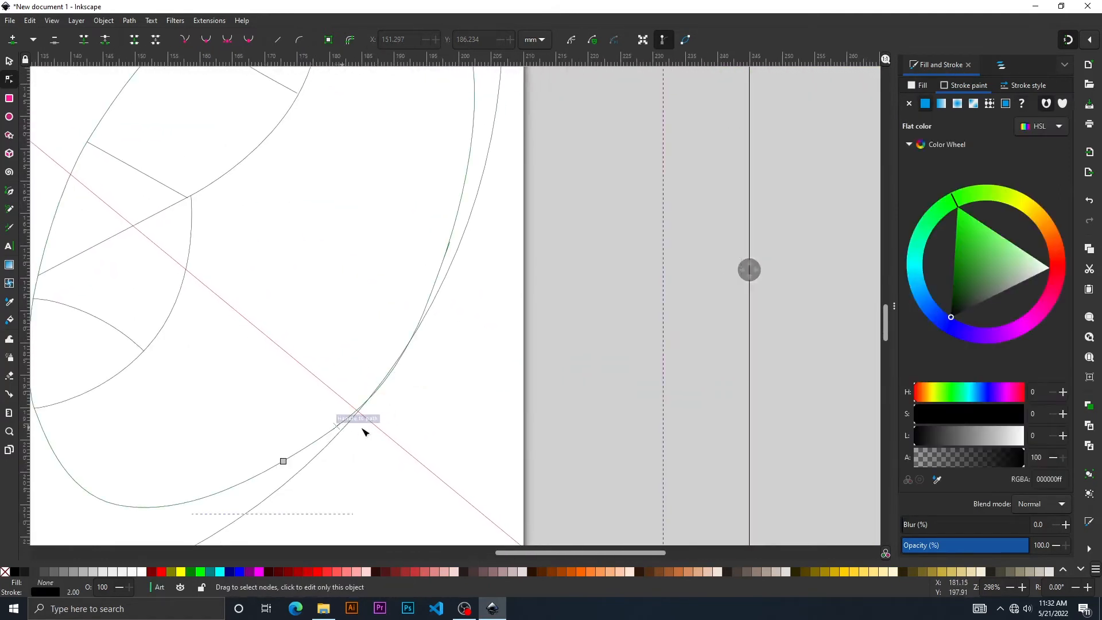
scroll(405, 437, up, 2)
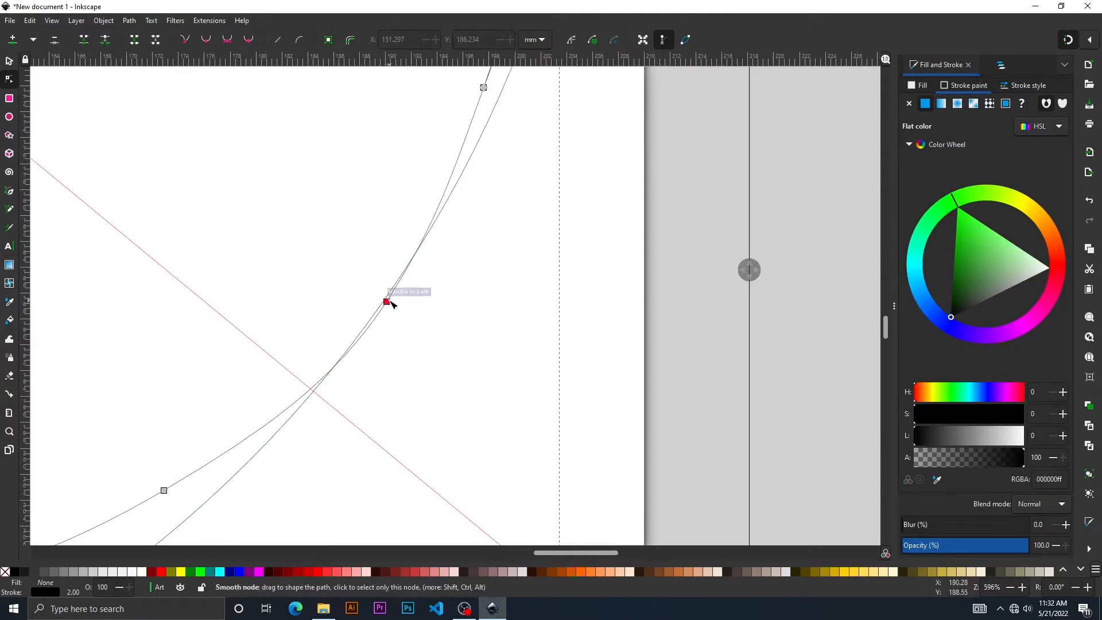
mouse_move(390, 303)
mouse_down()
mouse_move(371, 298)
mouse_move(382, 299)
mouse_up()
click(437, 355)
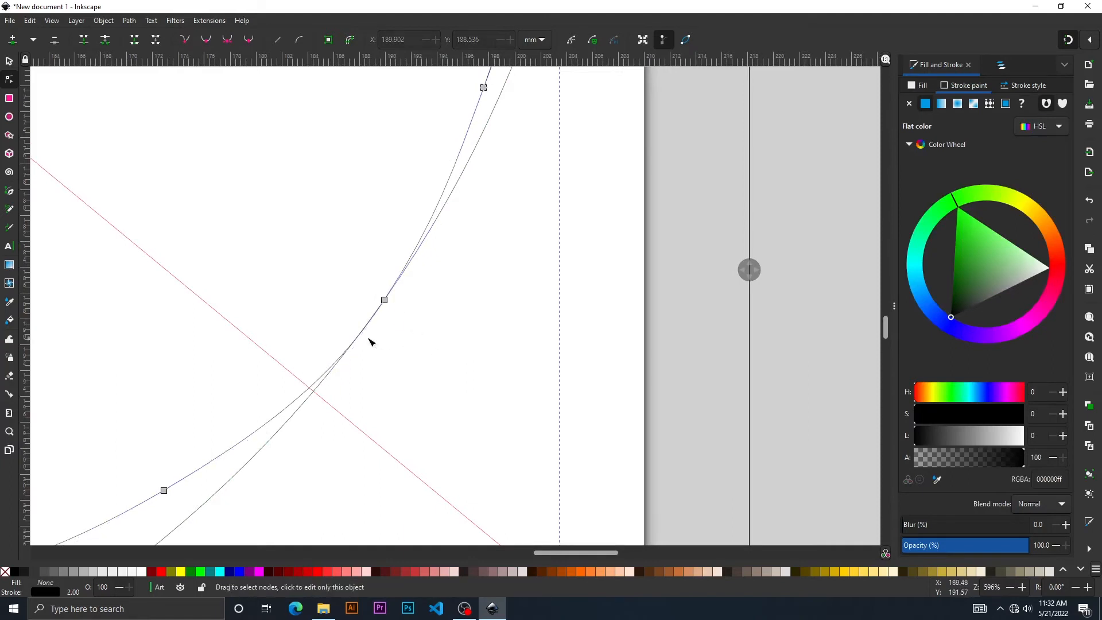
- Shift the same smooth node slightly down along the outer outline to about X 189.7, Y 188.8 mm
drag(752, 274, 558, 355)
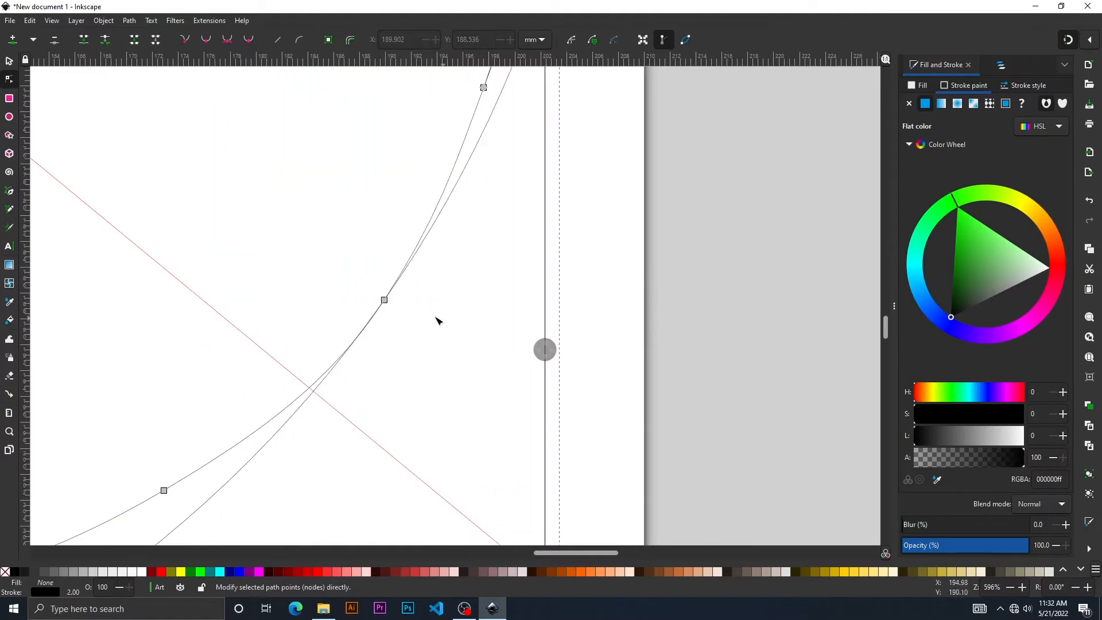
click(386, 300)
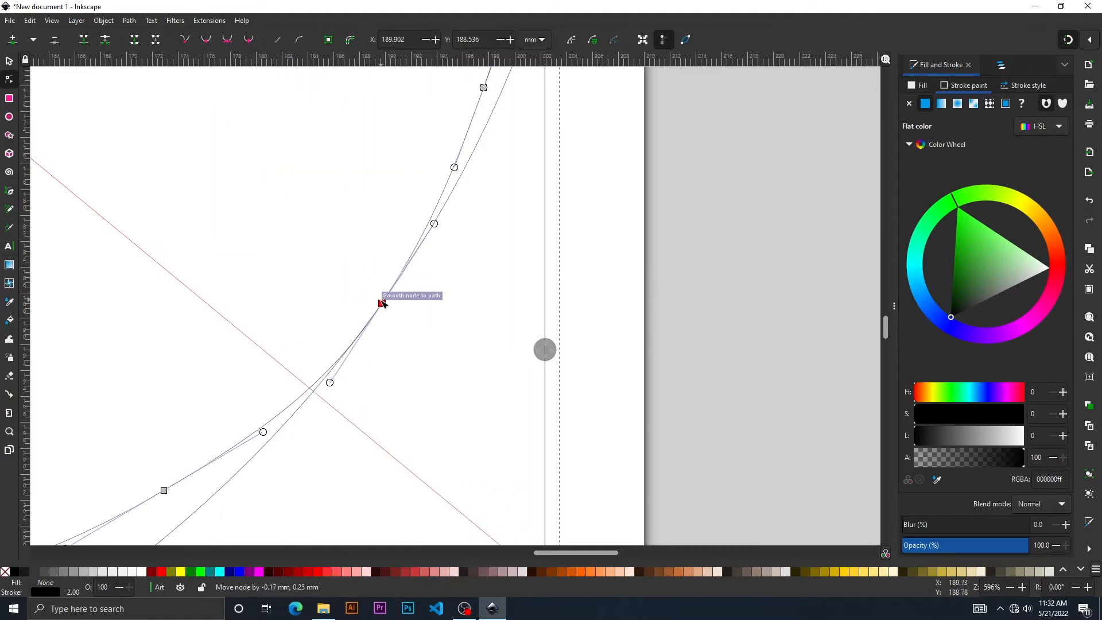
- Move the smooth node on the right opening's lower-right edge slightly inward, to about X 189.46, Y 188.09 mm
mouse_move(386, 300)
mouse_down()
mouse_move(364, 291)
mouse_move(386, 299)
mouse_move(376, 293)
mouse_up()
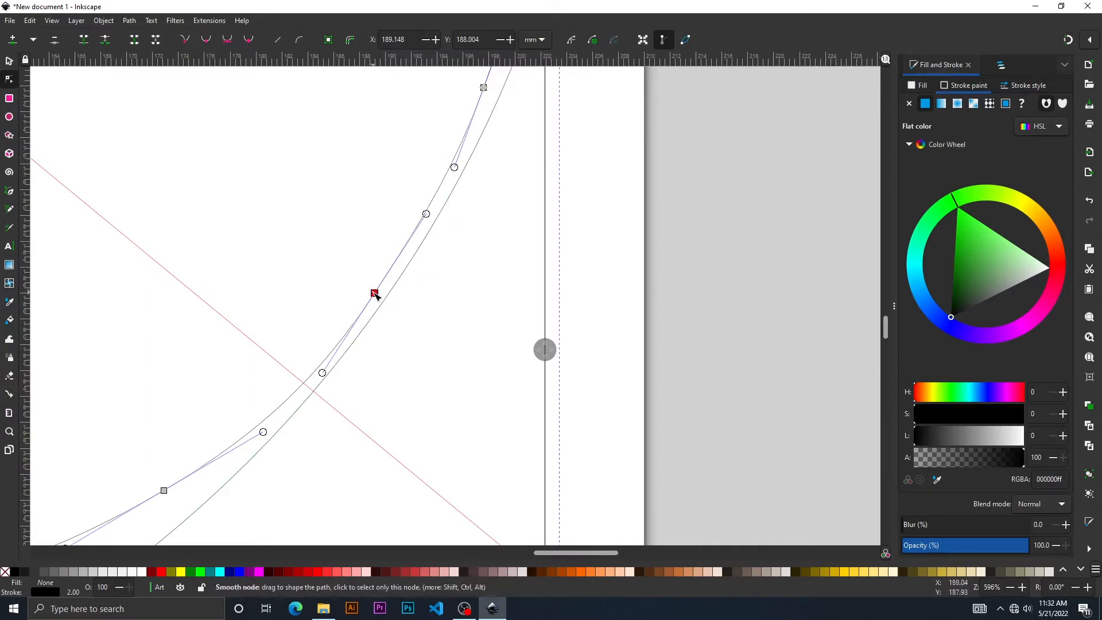
drag(375, 293, 379, 294)
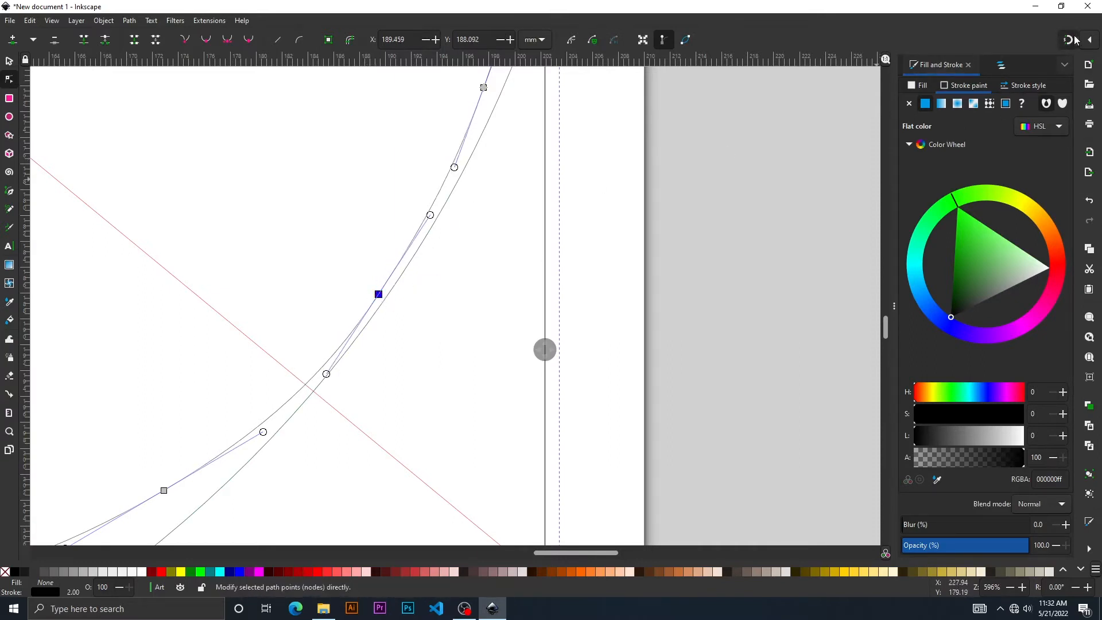
click(418, 412)
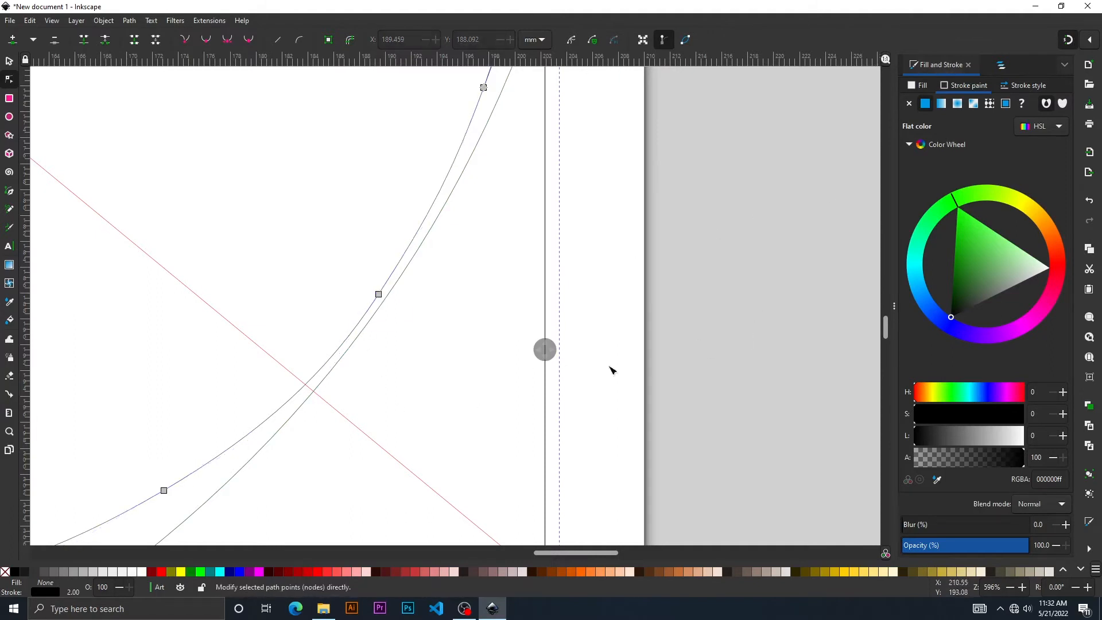
- Inspect the traced outlines along the right opening's lower edge and inner segments, comparing the outline and rendered sides of the split view
mouse_move(545, 350)
mouse_down()
mouse_move(114, 378)
mouse_move(125, 394)
mouse_move(109, 396)
mouse_up()
drag(379, 439, 725, 242)
drag(482, 392, 600, 360)
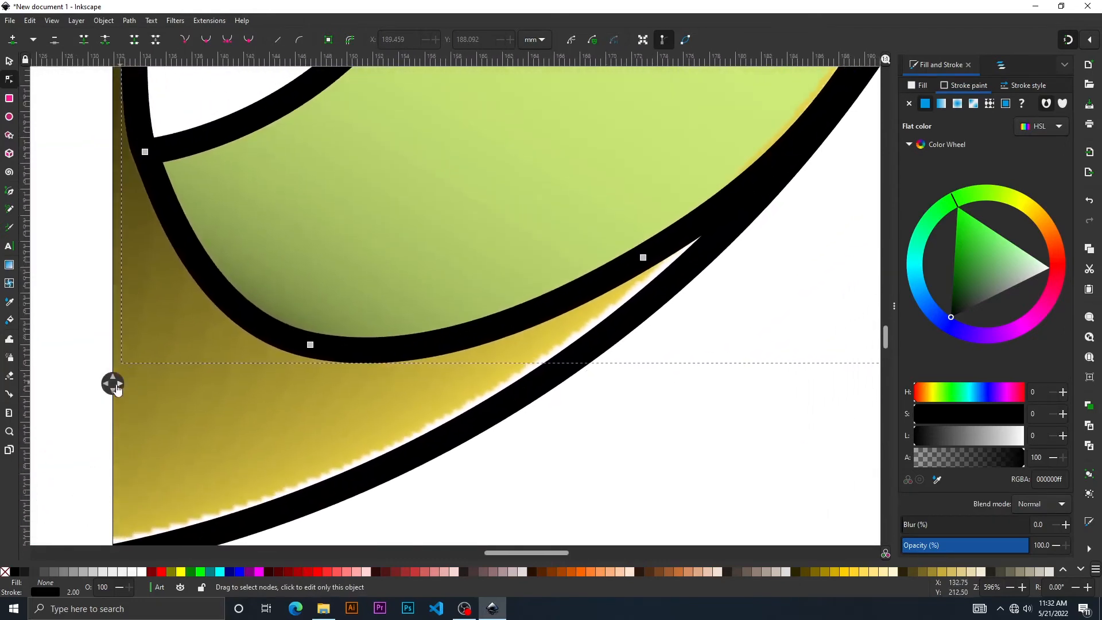
drag(116, 390, 737, 317)
scroll(333, 454, up, 1)
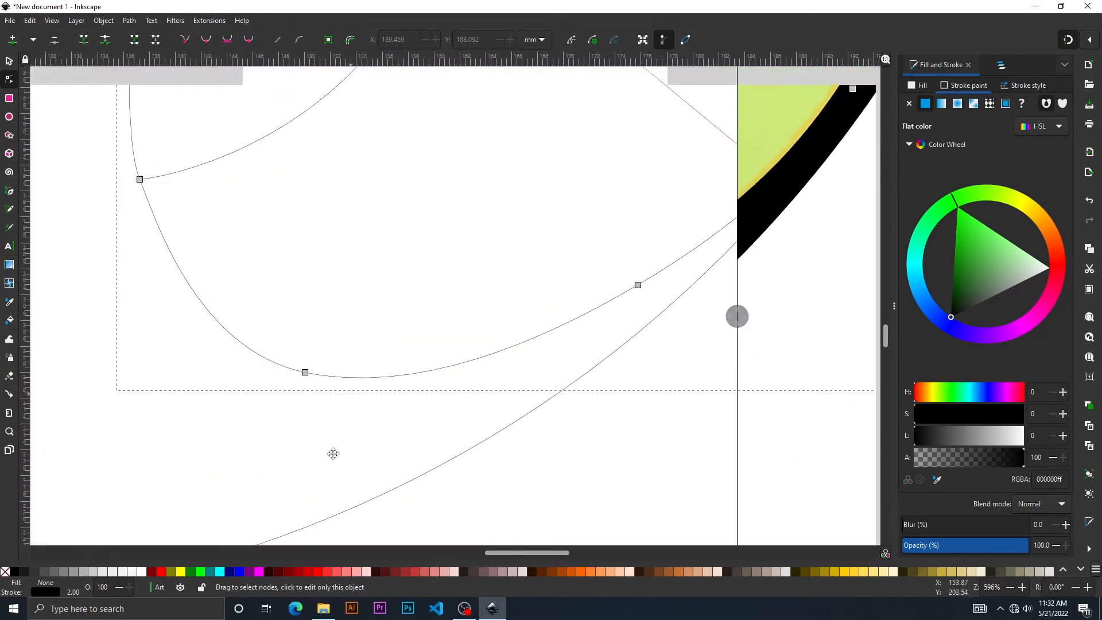
scroll(333, 453, up, 2)
scroll(403, 355, up, 3)
scroll(320, 431, up, 2)
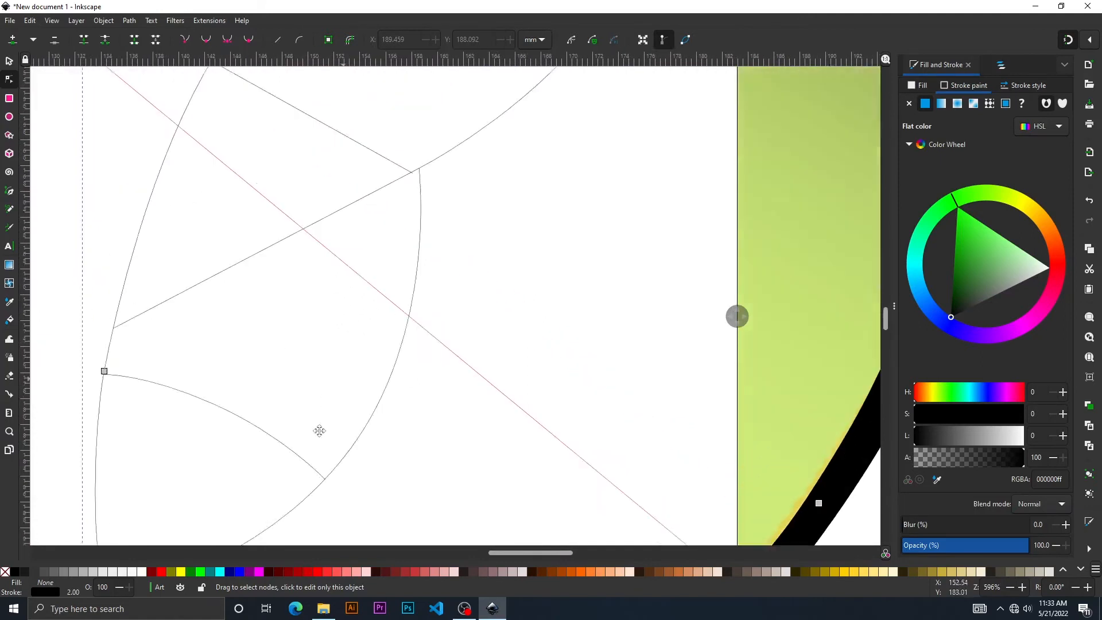
scroll(450, 254, up, 3)
scroll(466, 311, up, 2)
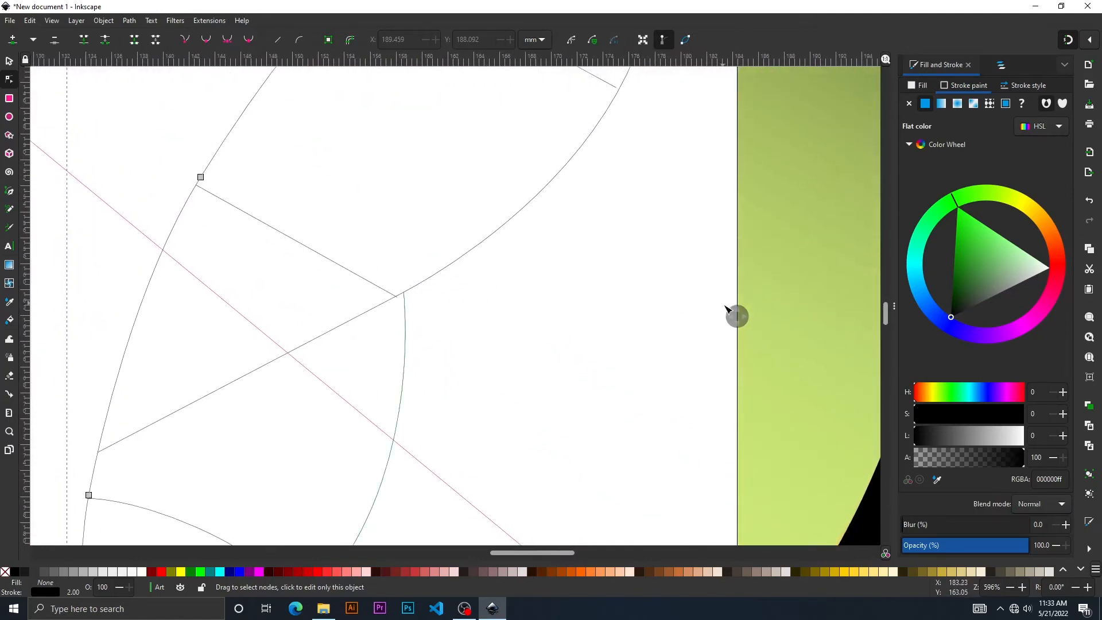
- Snap the upper end node of the right opening's inner curve onto the corner where the two straight divider lines meet
drag(727, 310, 541, 330)
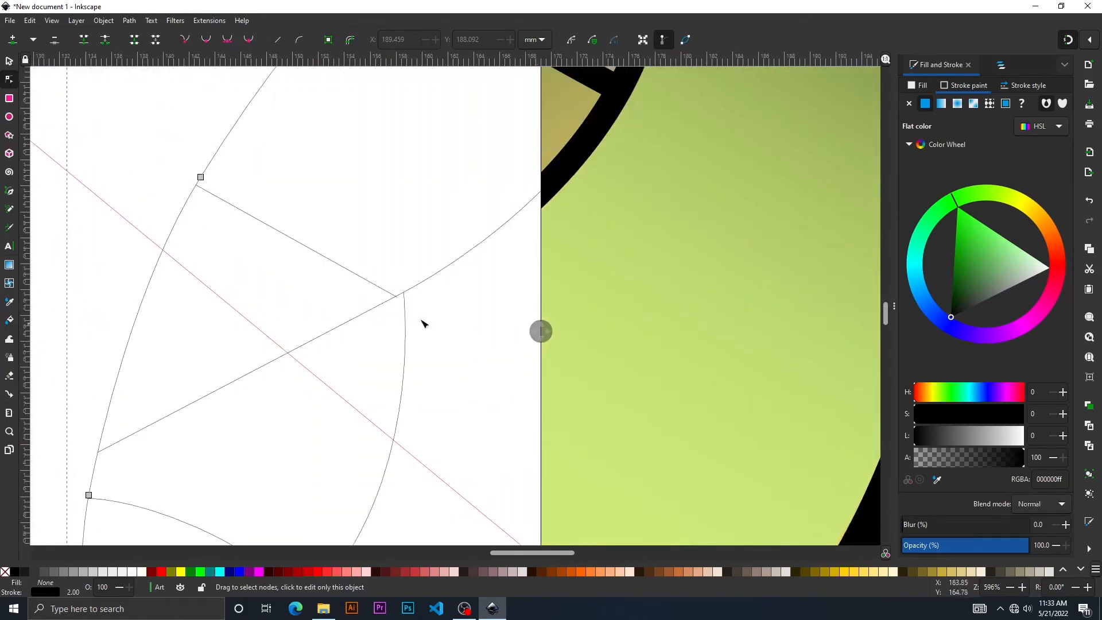
click(383, 290)
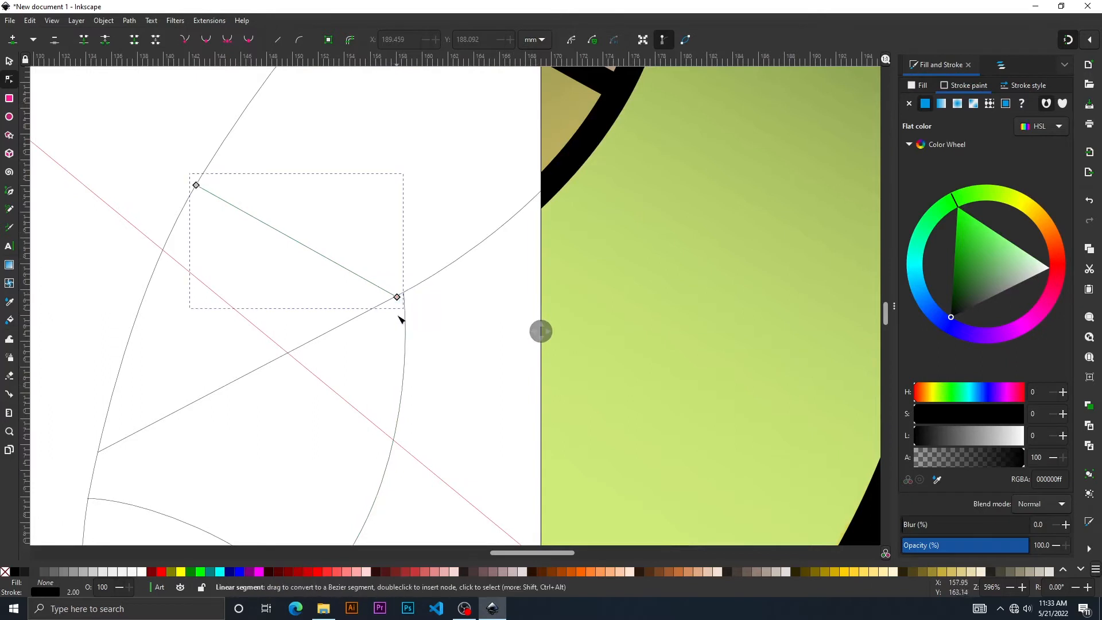
click(406, 332)
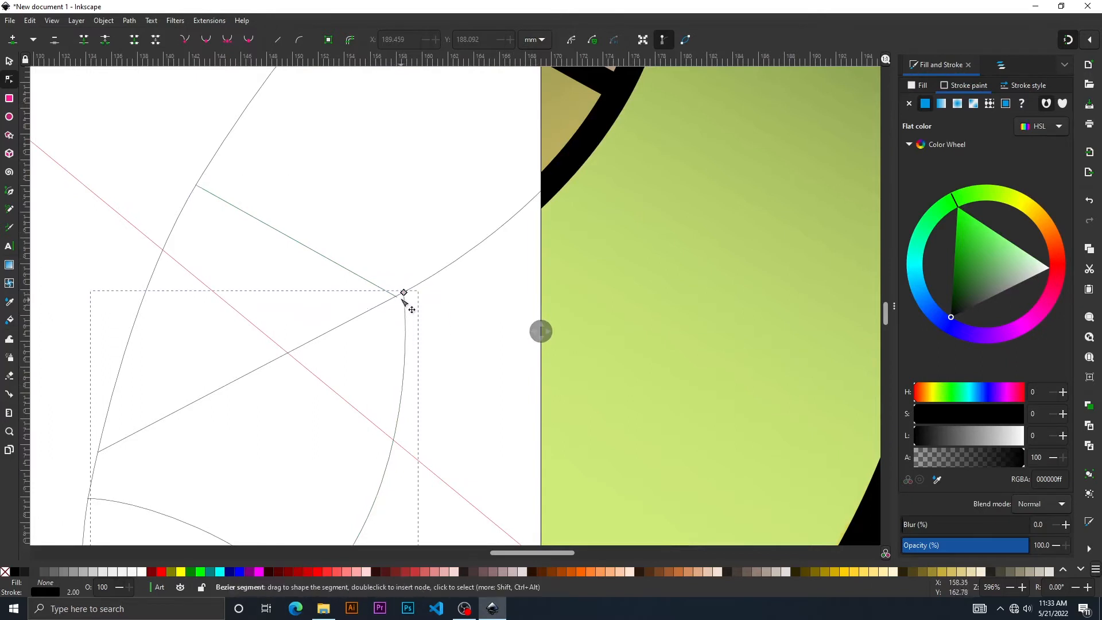
drag(404, 292, 398, 297)
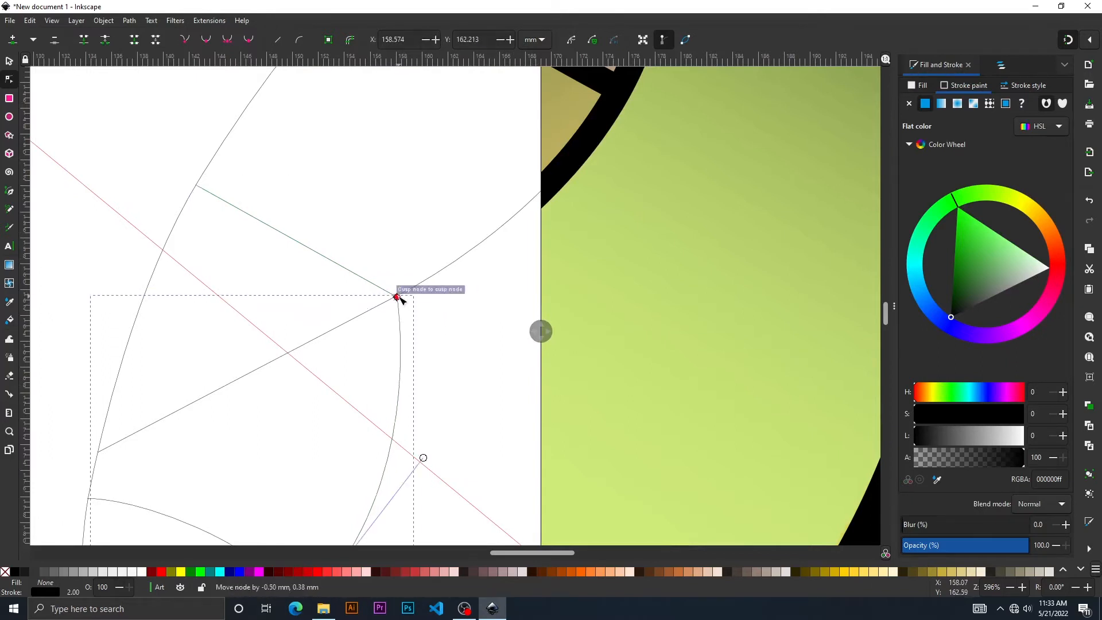
click(456, 320)
- Move the lower end node of the curved divider in the right opening's upper part to about X 175.16, Y 146.66 mm
drag(493, 298, 327, 414)
drag(395, 277, 371, 383)
click(274, 235)
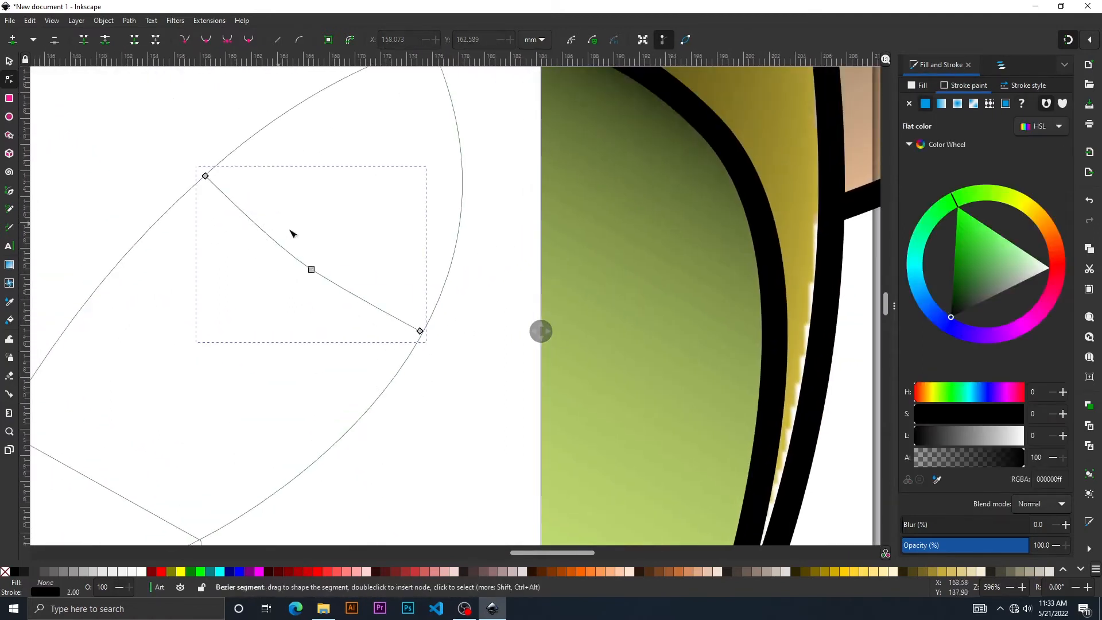
click(421, 332)
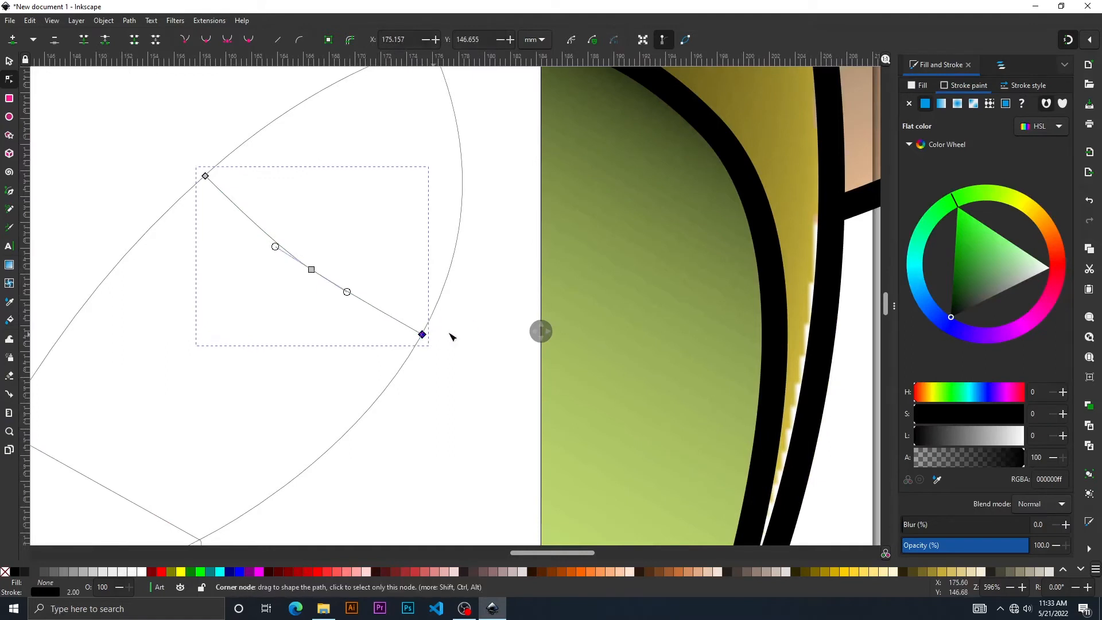
- Check the remaining outlines around the top opening, extend the rendered view across the canvas, and examine the whole drawing
drag(542, 331, 591, 317)
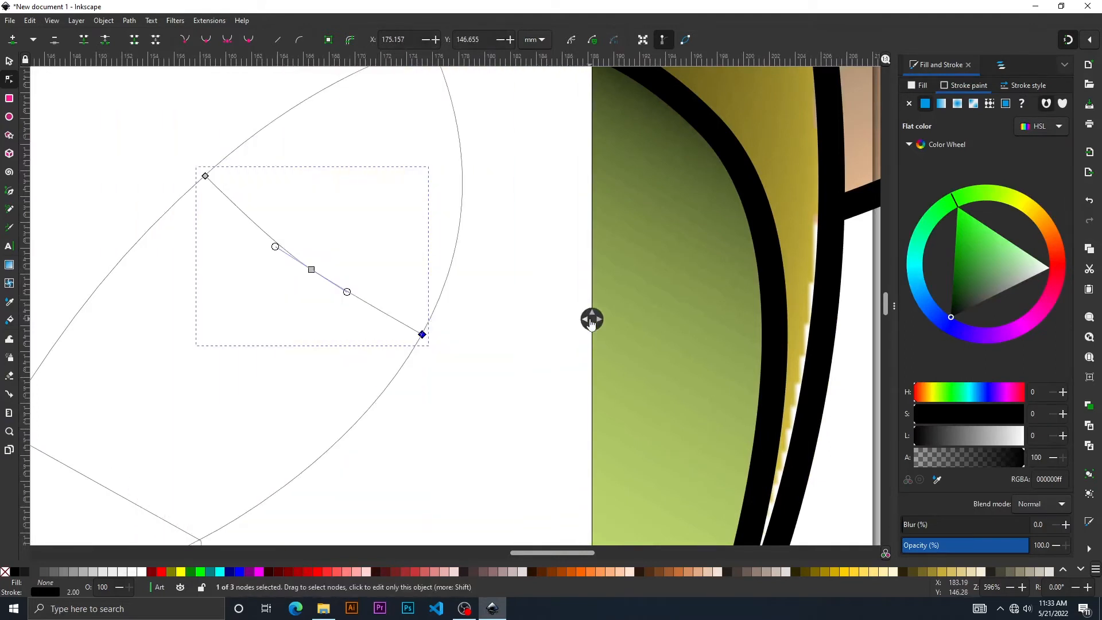
drag(502, 312, 396, 397)
ctrl+scroll(384, 330, down, 2)
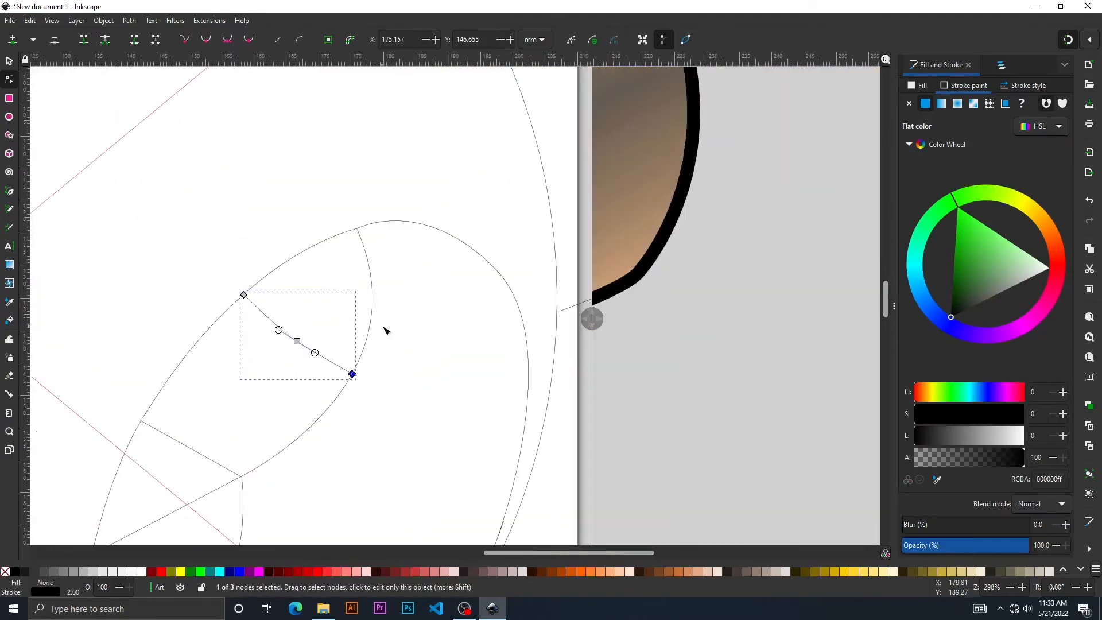
ctrl+scroll(388, 325, down, 1)
mouse_move(331, 287)
mouse_down()
mouse_move(290, 401)
mouse_move(369, 418)
mouse_up()
mouse_move(241, 293)
mouse_down()
mouse_move(489, 327)
mouse_move(385, 348)
mouse_up()
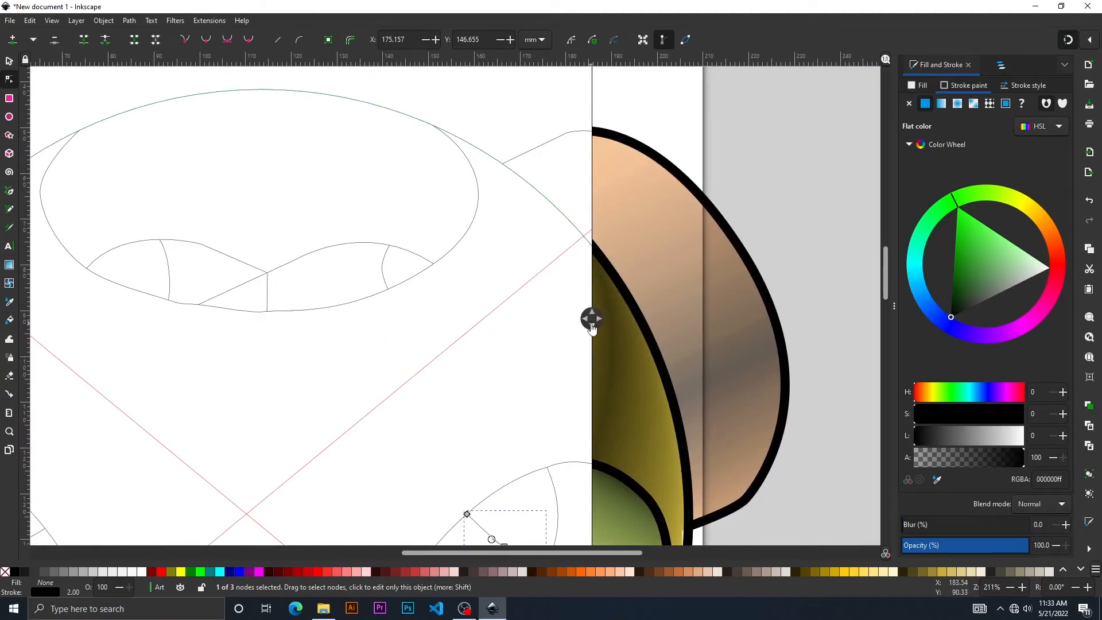
drag(592, 327, 5, 335)
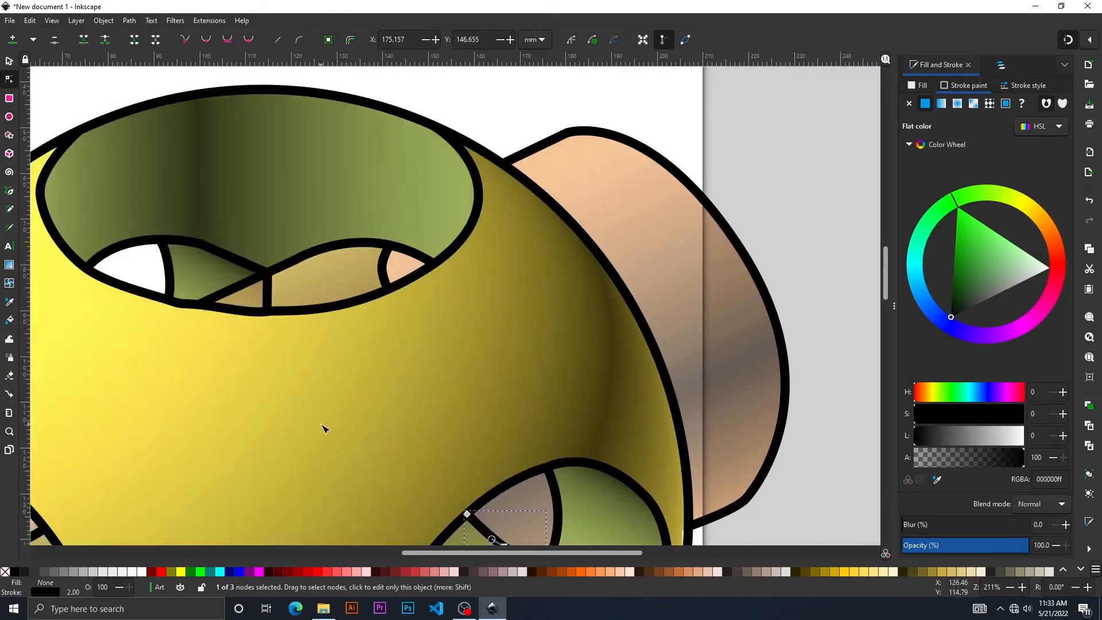
drag(322, 428, 553, 221)
scroll(494, 281, down, 5)
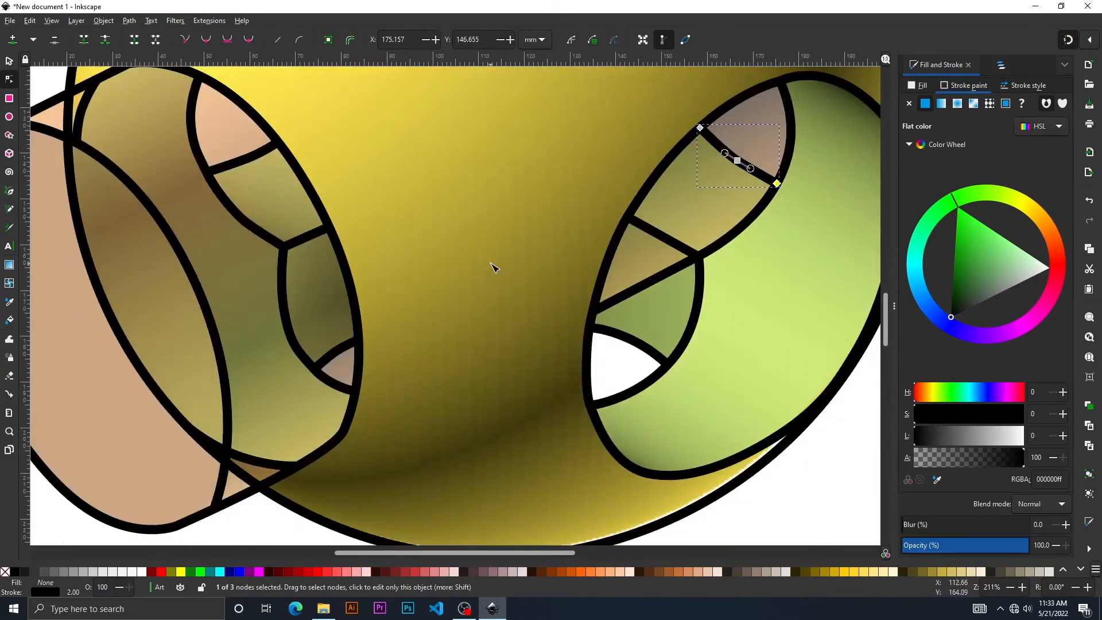
scroll(493, 259, up, 4)
scroll(492, 253, down, 3)
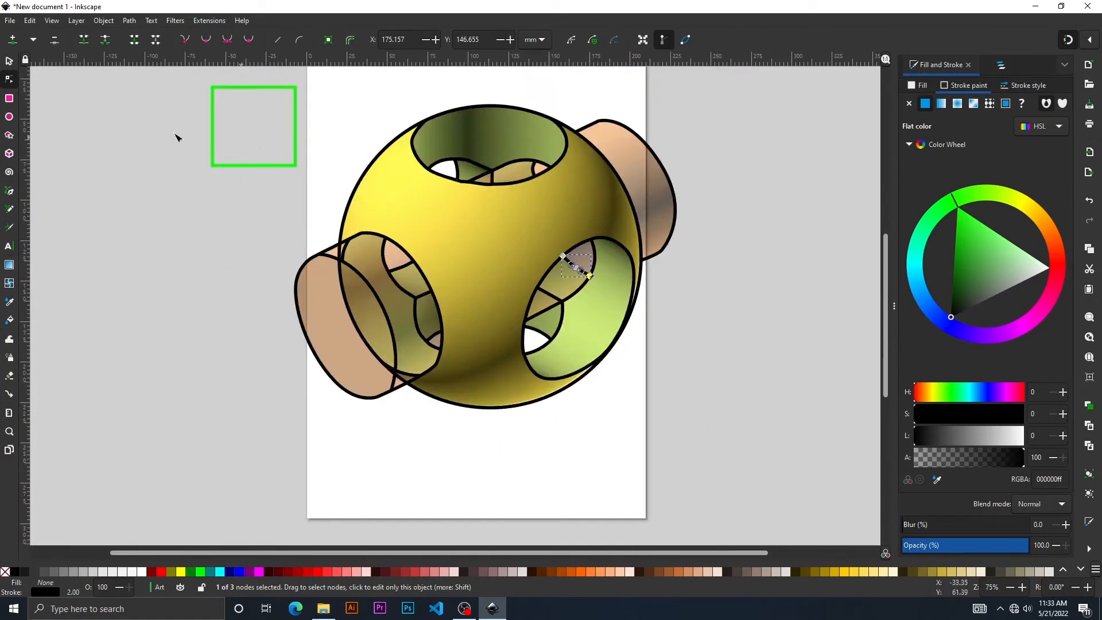
- Delete the green square outline beside the page
click(8, 61)
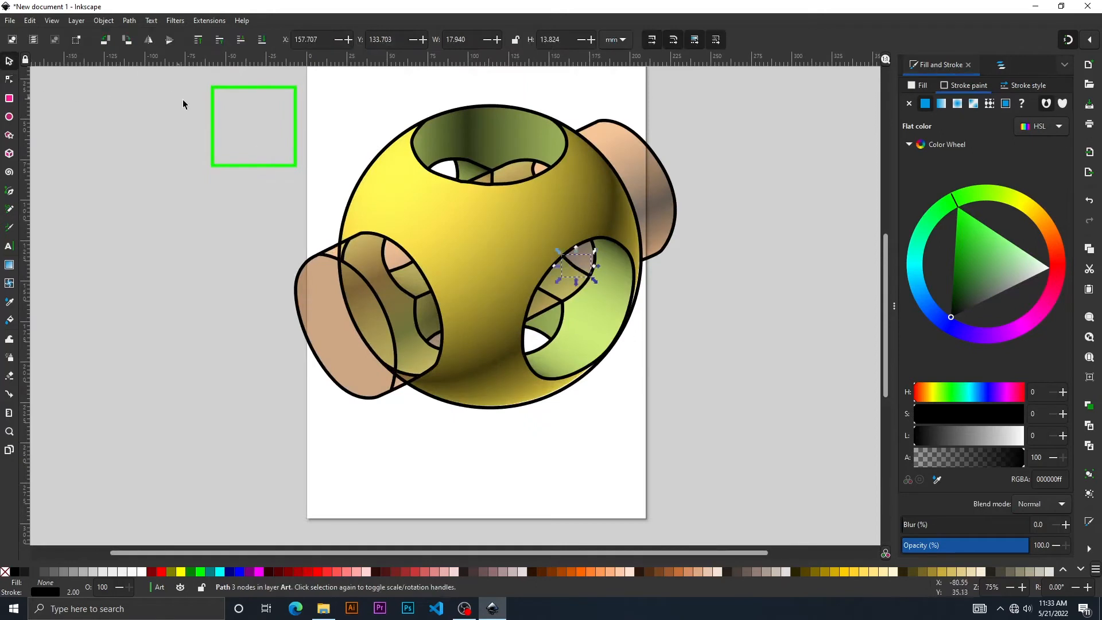
click(214, 110)
key(Delete)
key(space)
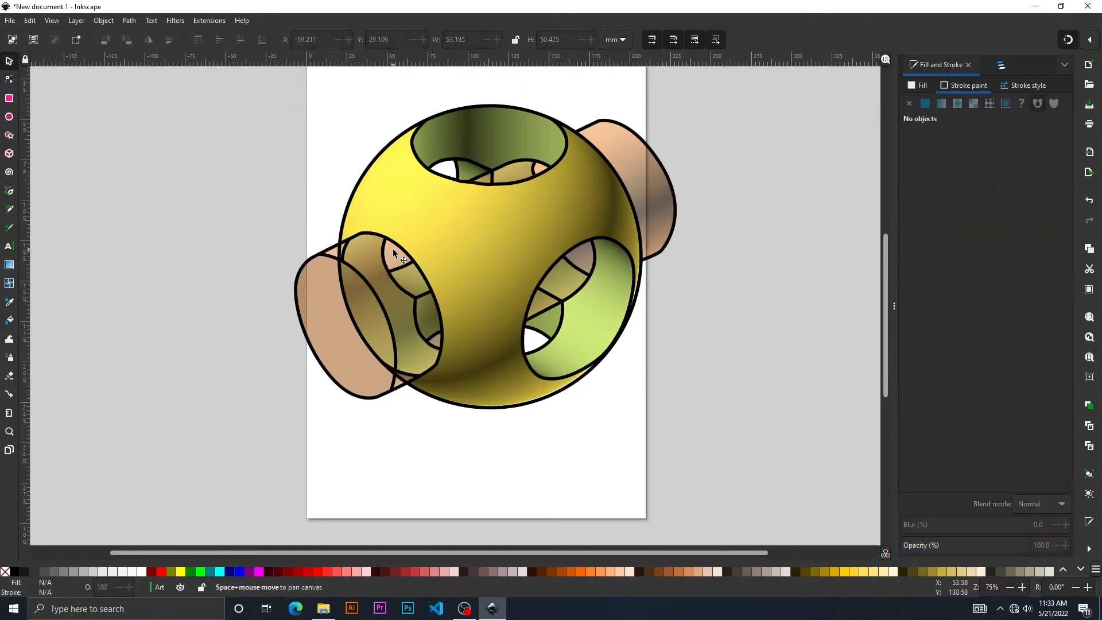
drag(237, 269, 251, 280)
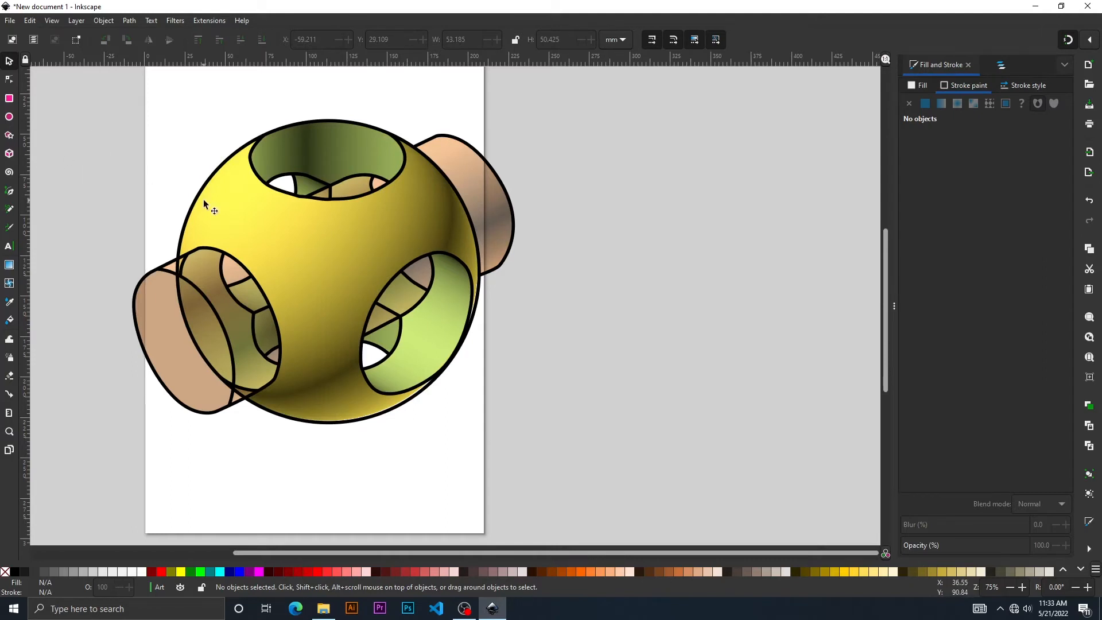
ctrl+scroll(205, 205, down, 2)
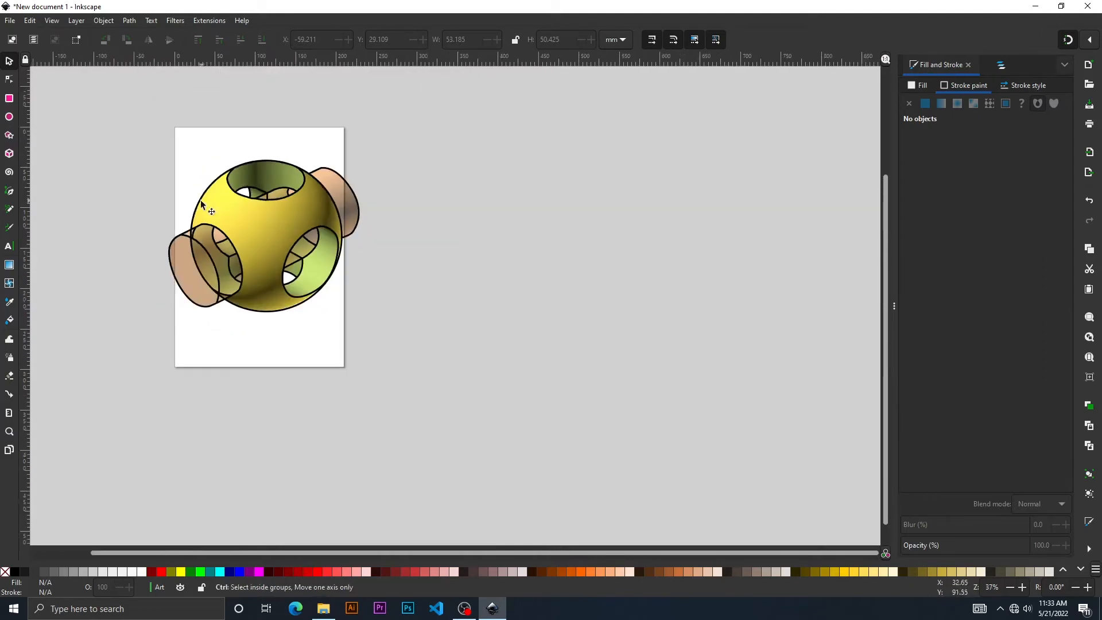
ctrl+scroll(180, 237, down, 2)
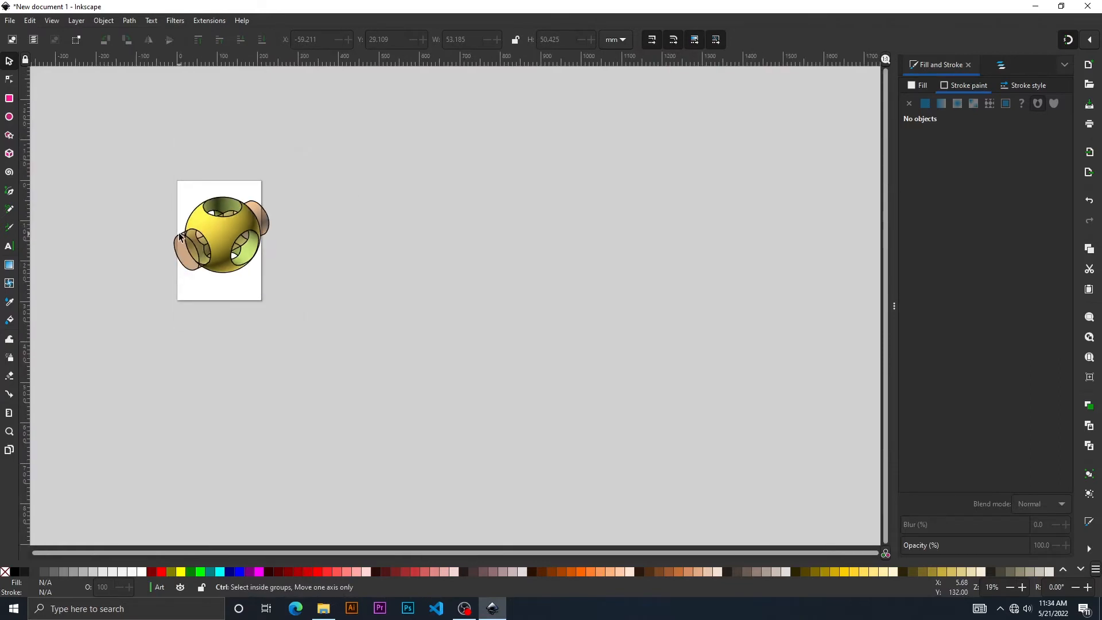
ctrl+scroll(180, 237, up, 3)
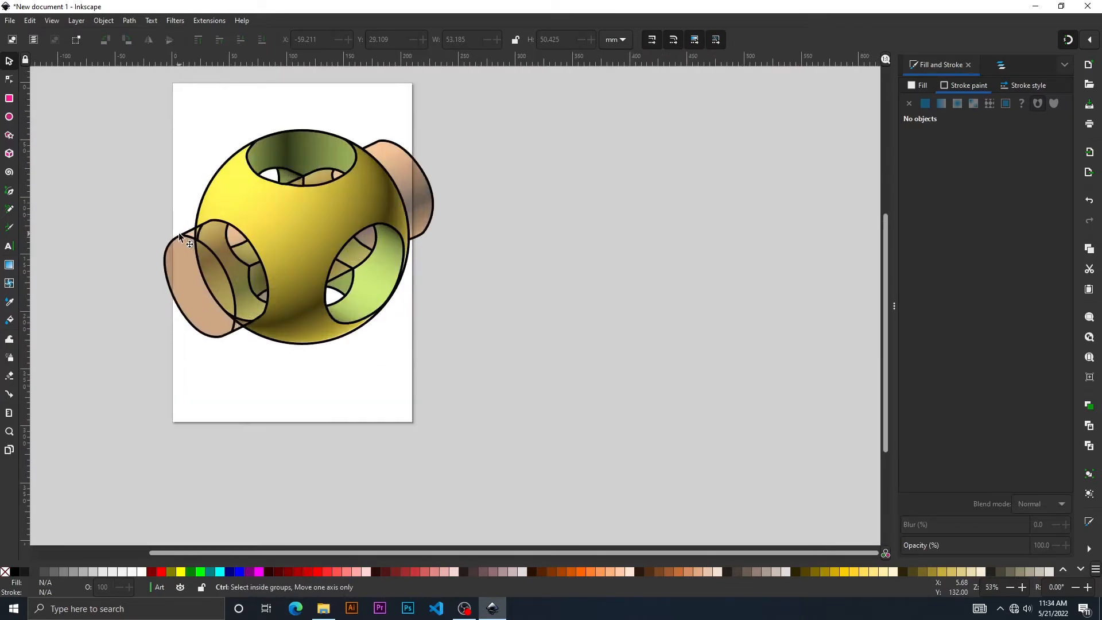
ctrl+scroll(178, 233, down, 1)
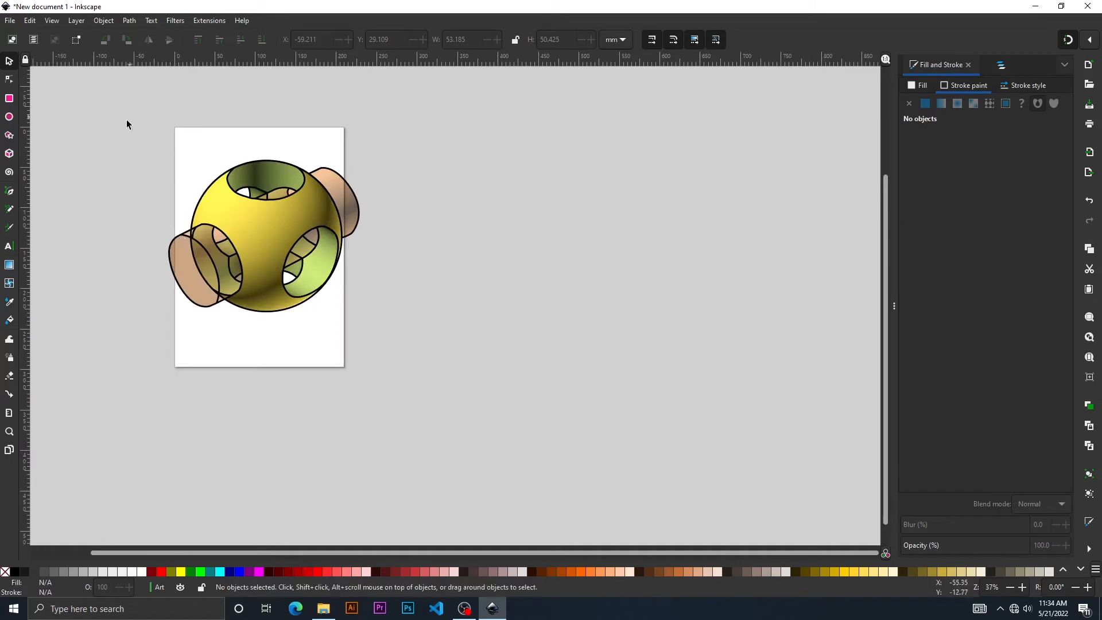
mouse_move(121, 125)
mouse_down()
mouse_move(329, 292)
mouse_move(384, 317)
mouse_up()
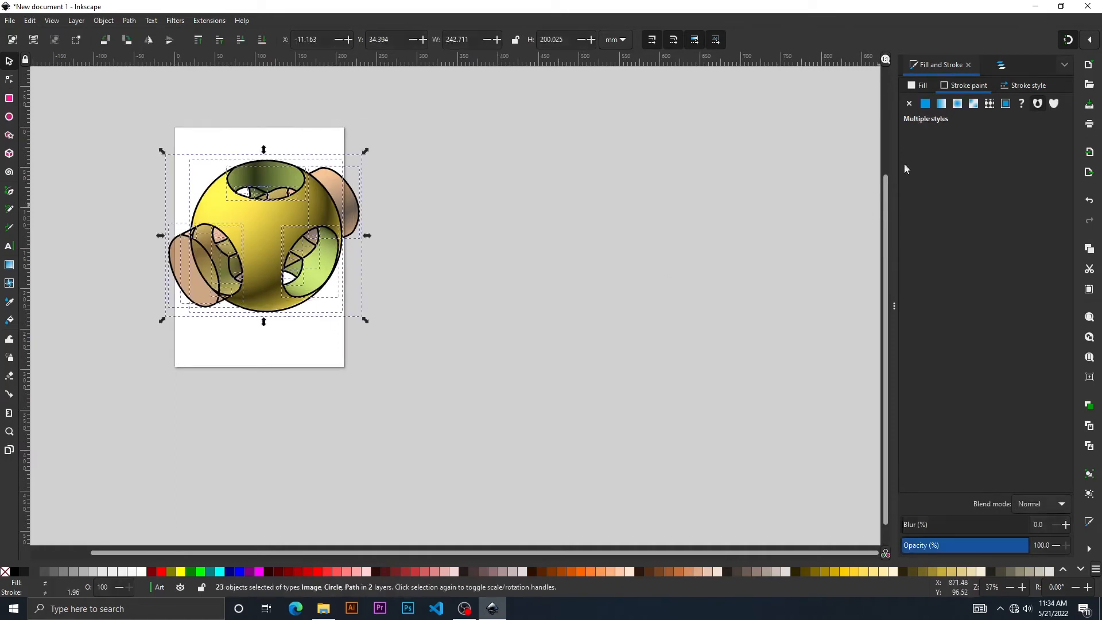
click(1026, 86)
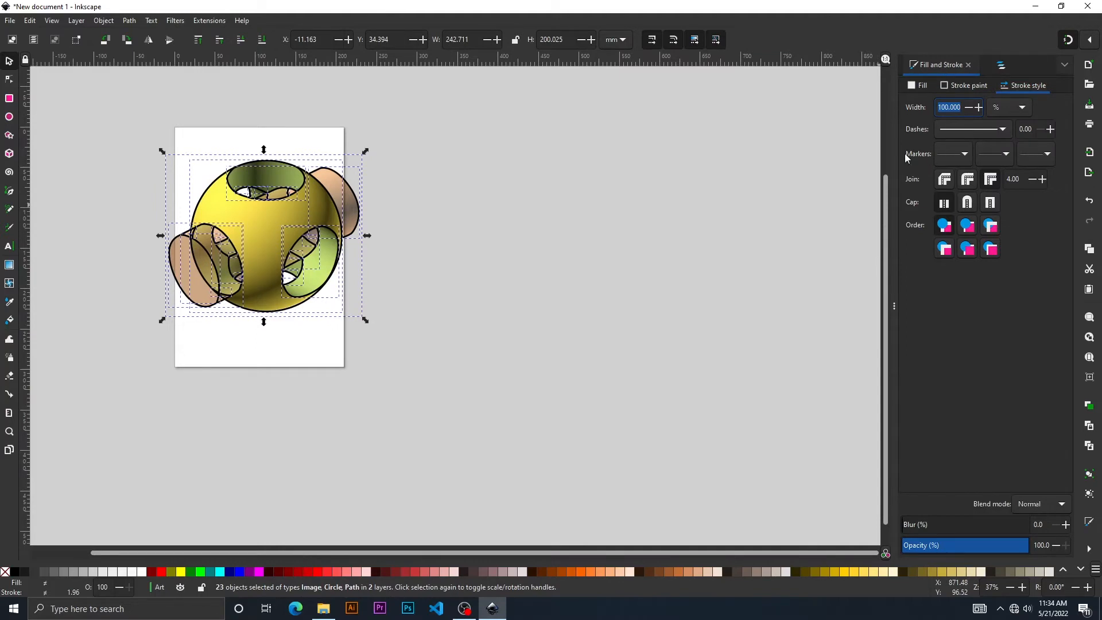
click(480, 251)
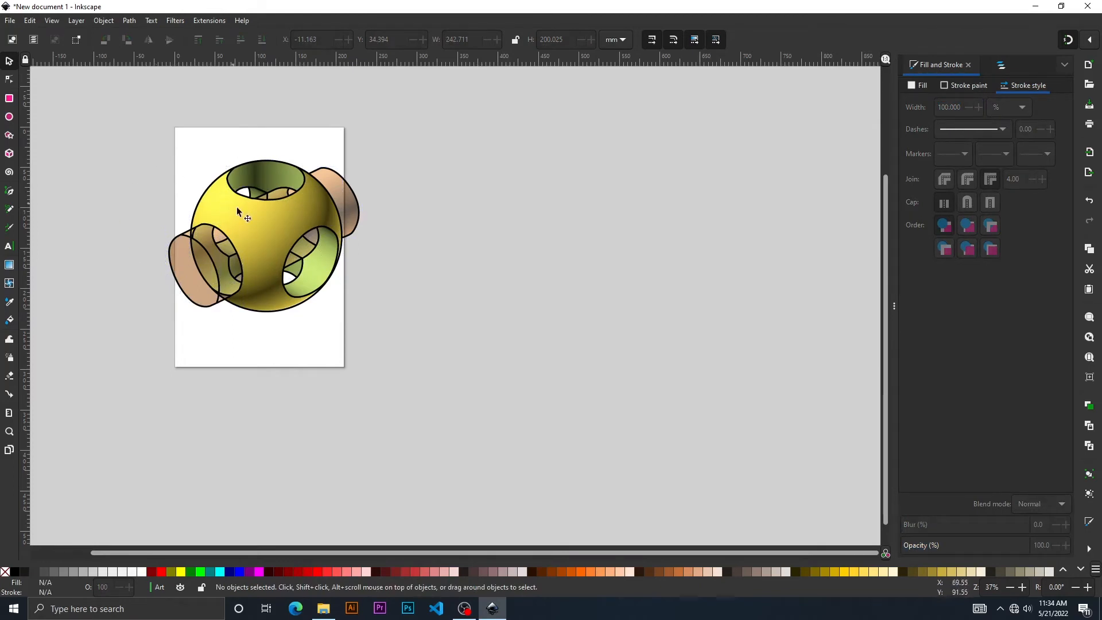
- Lock the Ref layer holding the reference image and make Art the current layer
click(1001, 64)
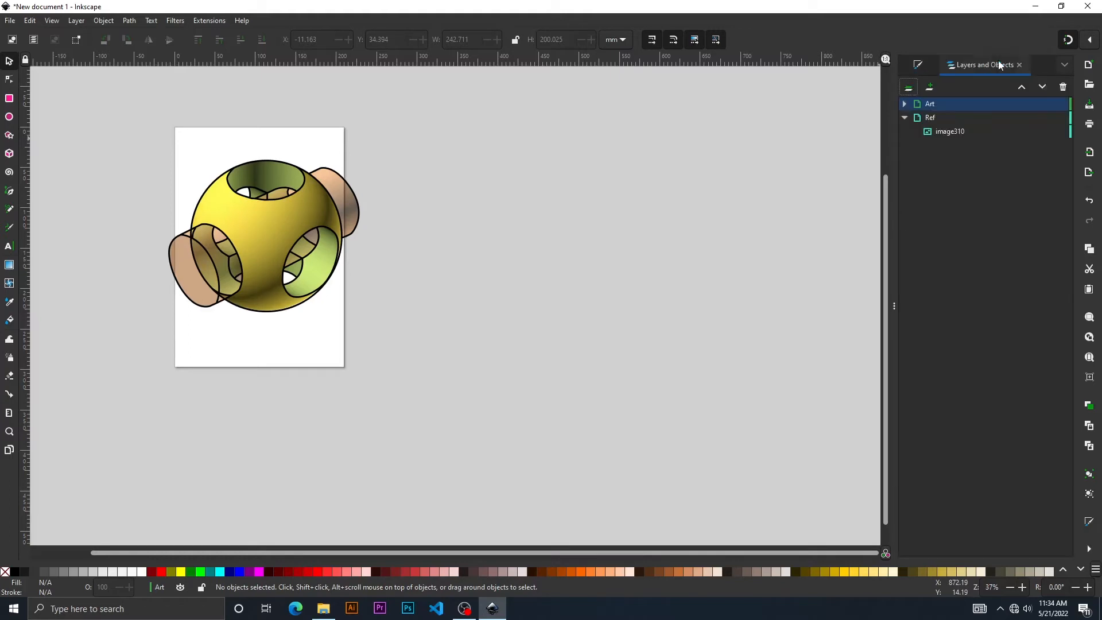
click(939, 119)
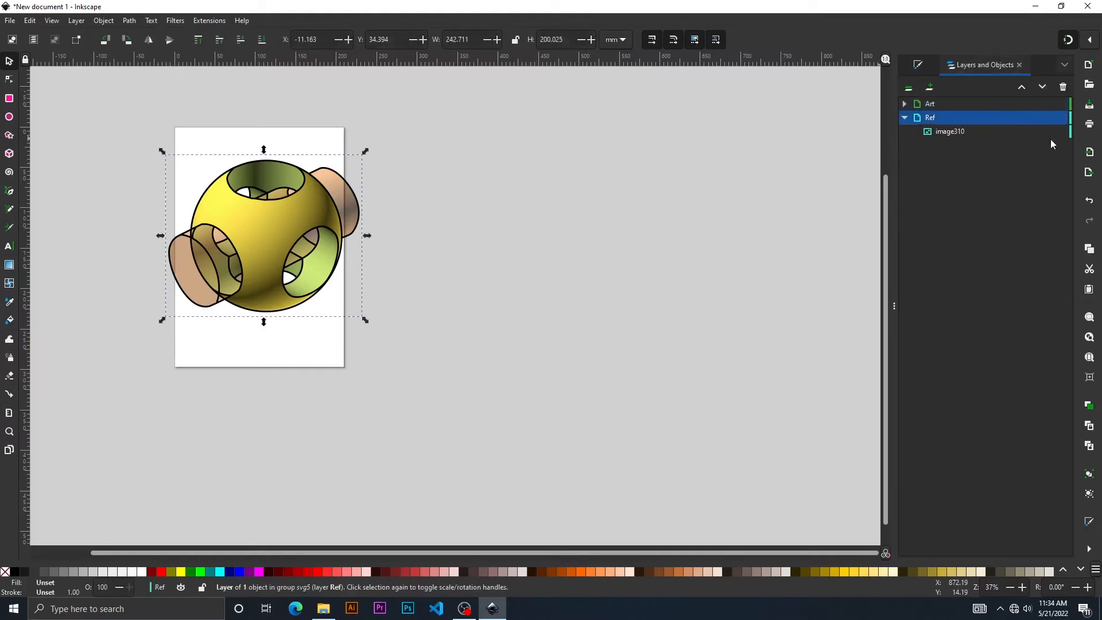
click(1062, 117)
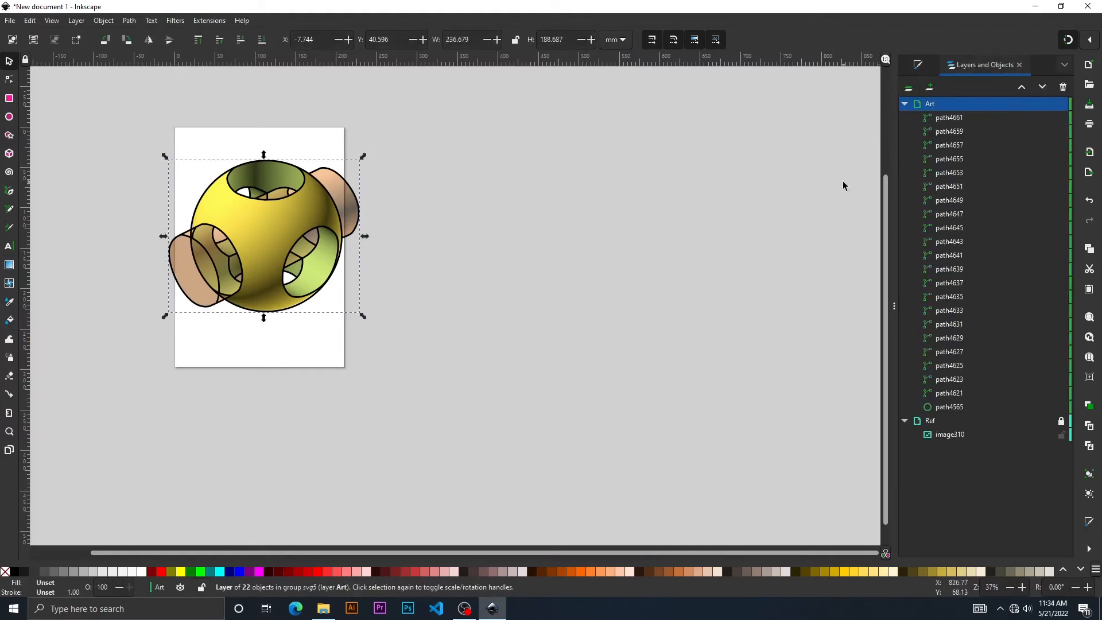
click(939, 105)
- Select all the outlines over the reference image and open their stroke paint settings
click(133, 208)
drag(133, 138, 445, 354)
click(918, 65)
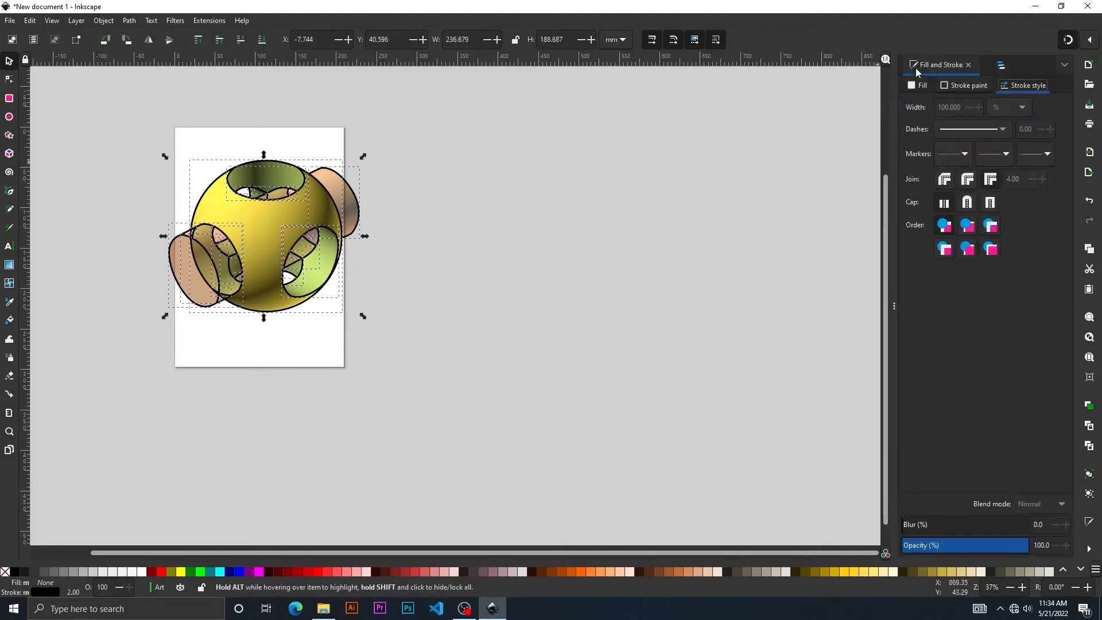
click(970, 87)
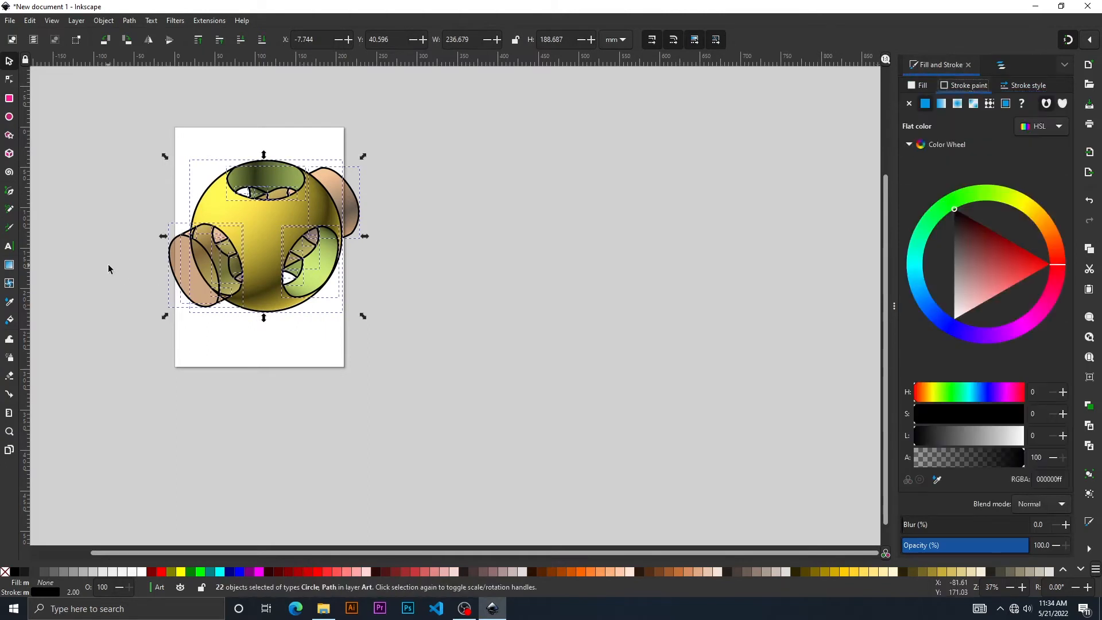
- Group all the Art layer outlines over the reference image into one object
click(135, 137)
drag(135, 138, 402, 327)
key(ctrl)
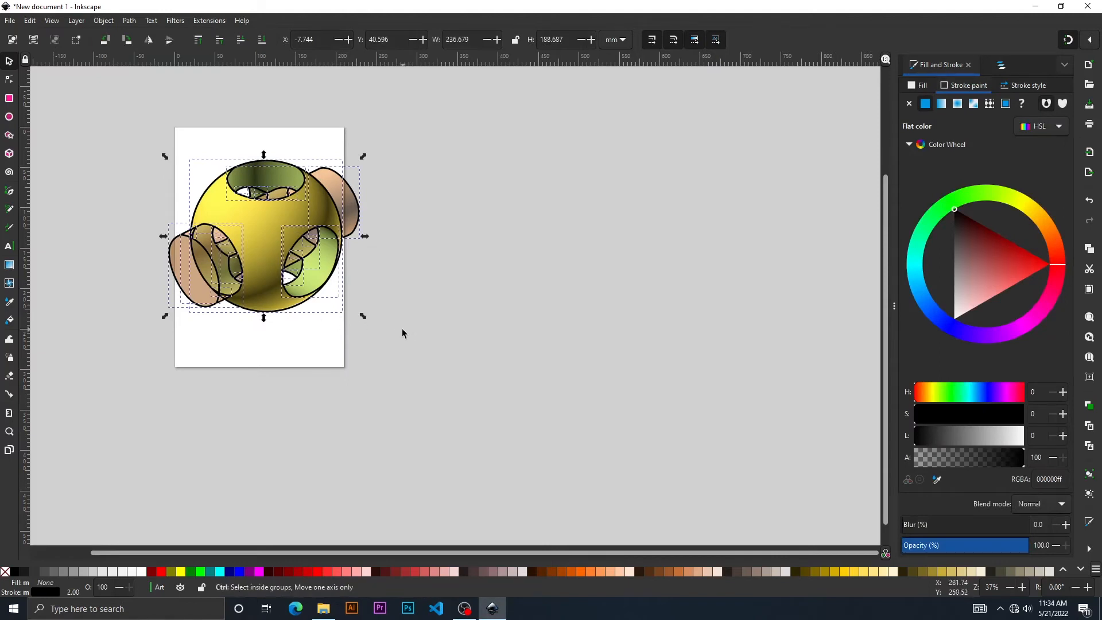
click(101, 20)
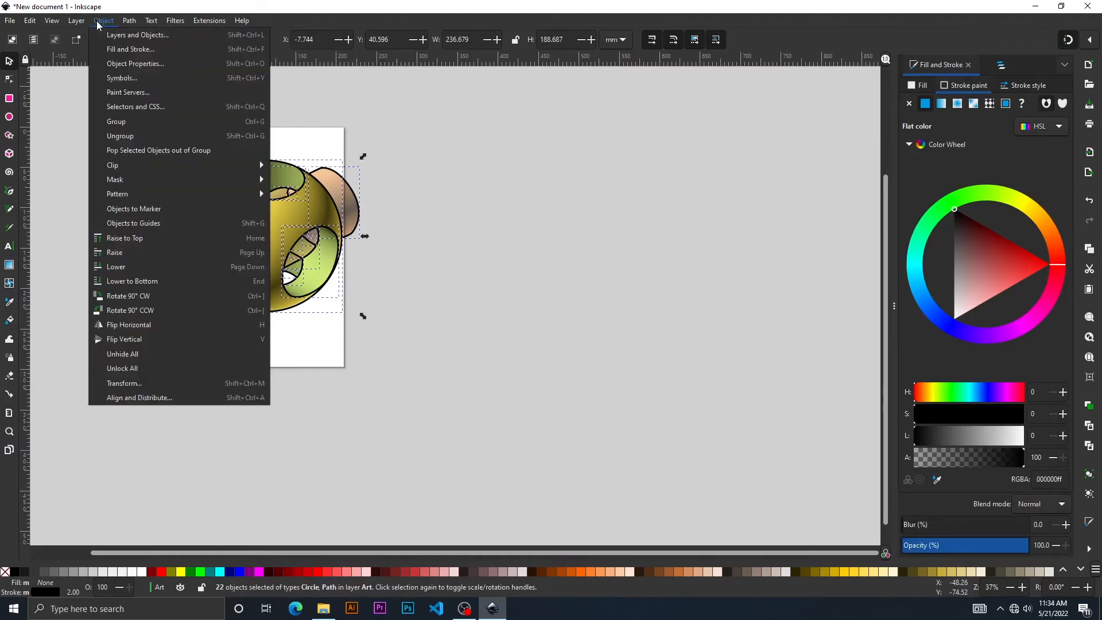
click(112, 129)
click(388, 123)
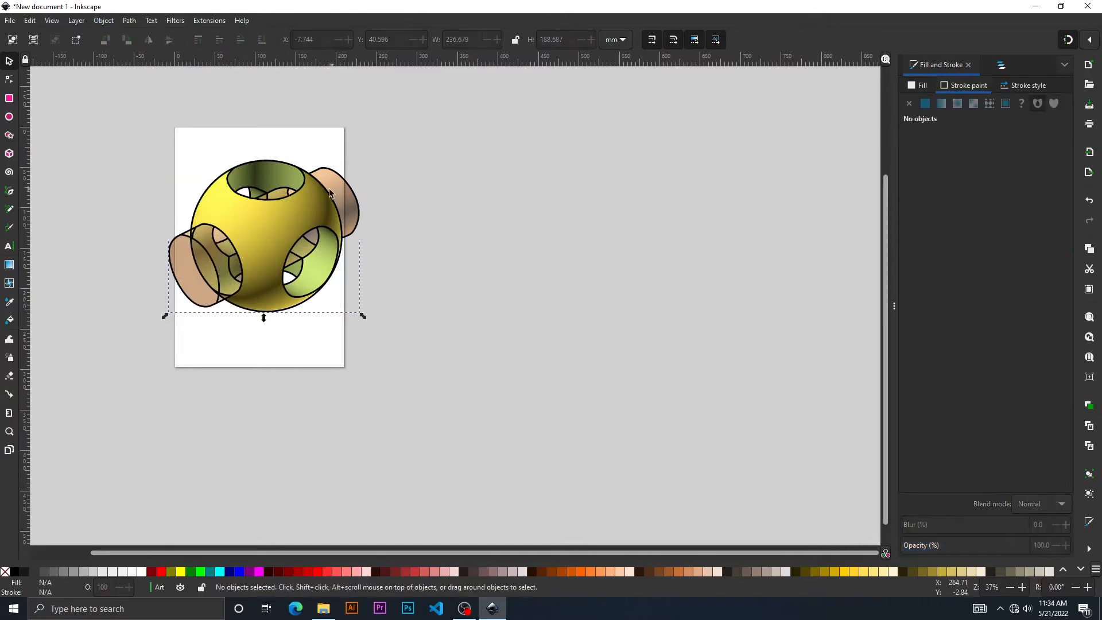
- Duplicate the outline group and place the copy beside the page at about X 274.7, Y 74.1 mm
click(329, 196)
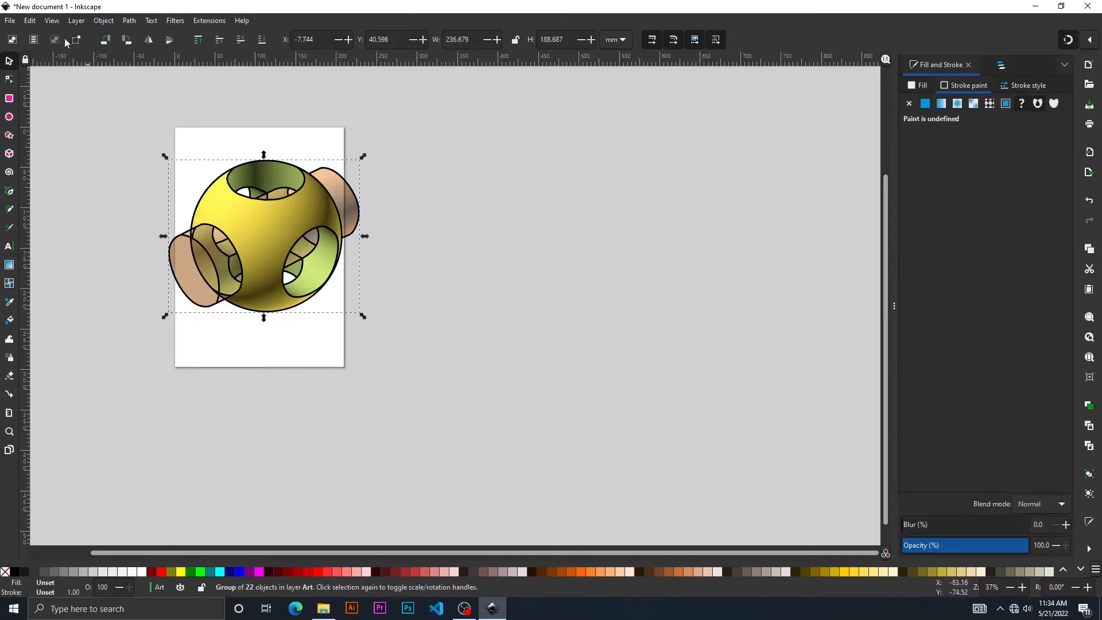
click(30, 21)
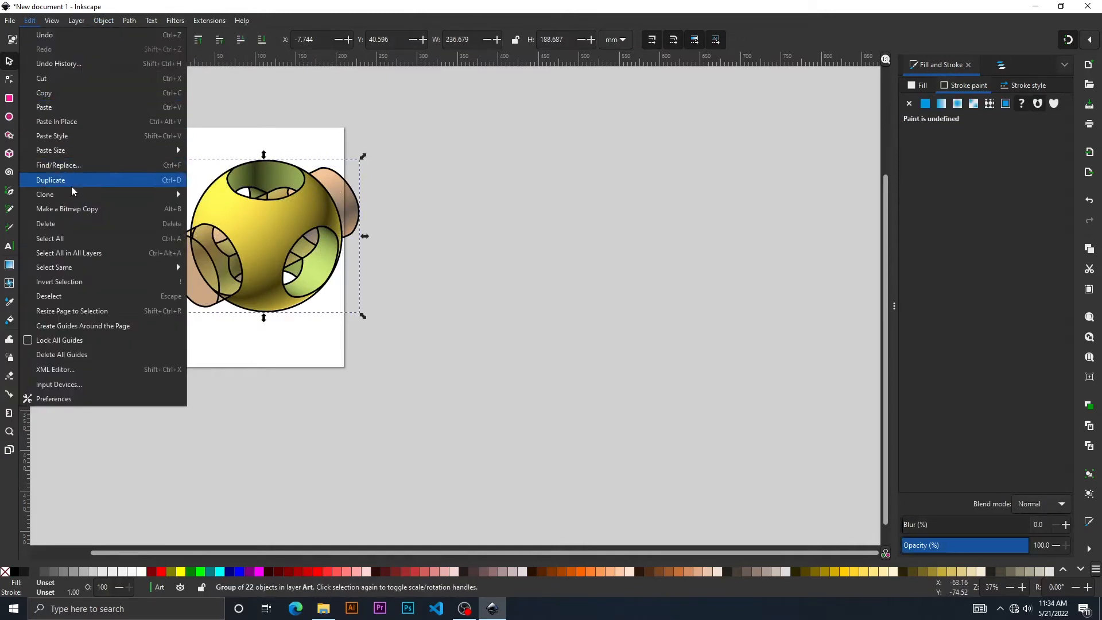
click(52, 179)
drag(334, 200, 566, 228)
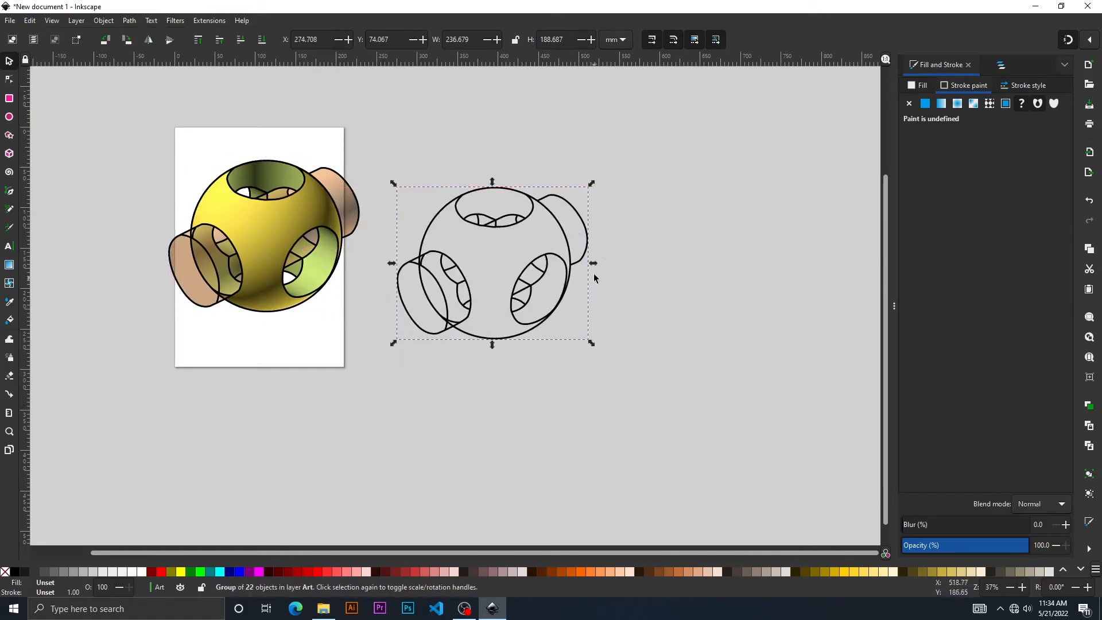
- Set the stroke width of the copied outline group beside the page to 4 mm
click(1021, 88)
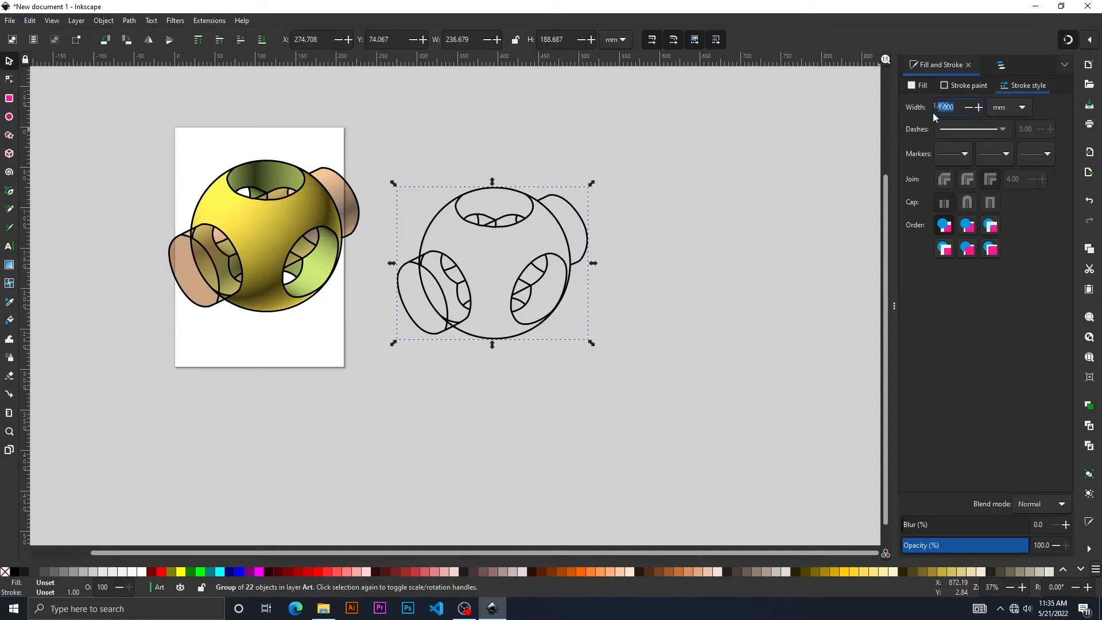
click(980, 108)
click(979, 108)
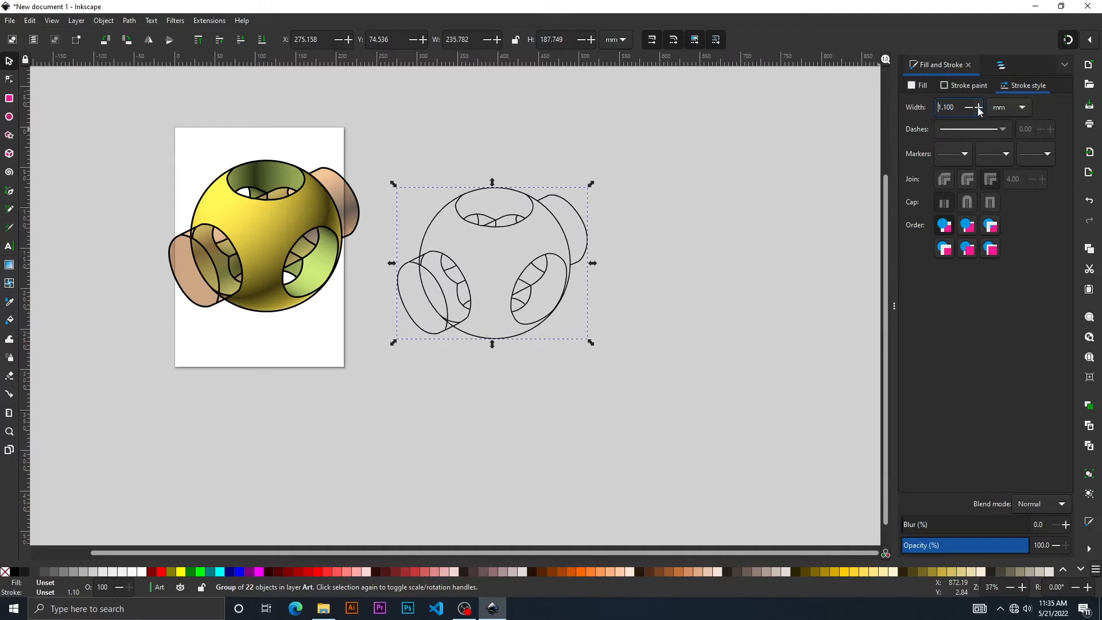
click(979, 107)
click(980, 108)
click(980, 108)
click(979, 108)
click(980, 108)
click(980, 108)
click(979, 108)
click(979, 108)
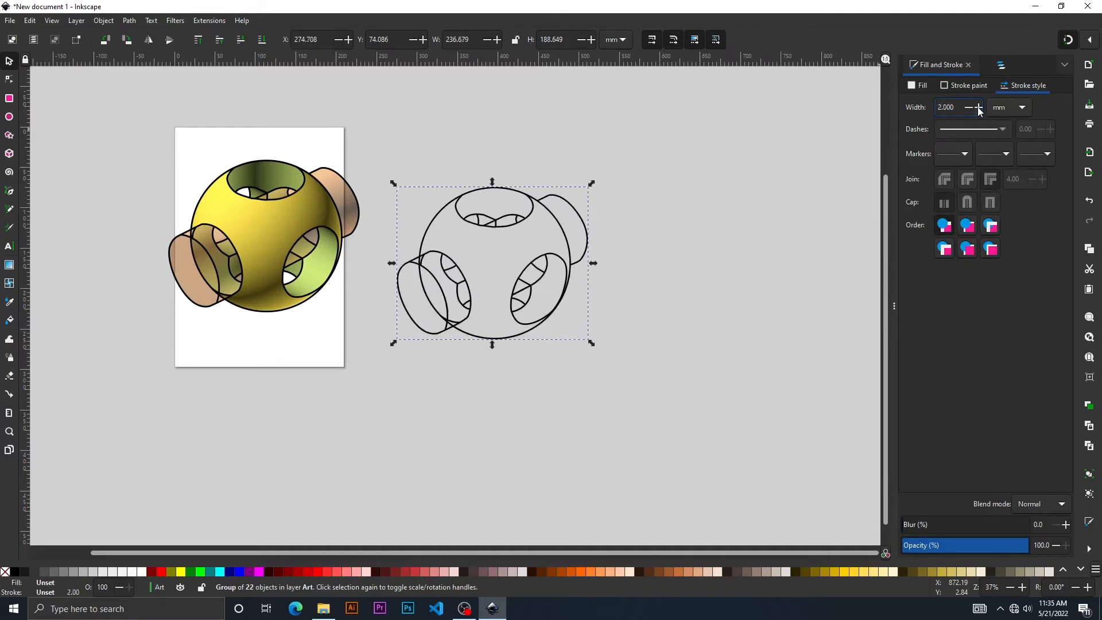
click(980, 108)
click(980, 108)
click(980, 108)
click(980, 108)
click(980, 108)
click(980, 108)
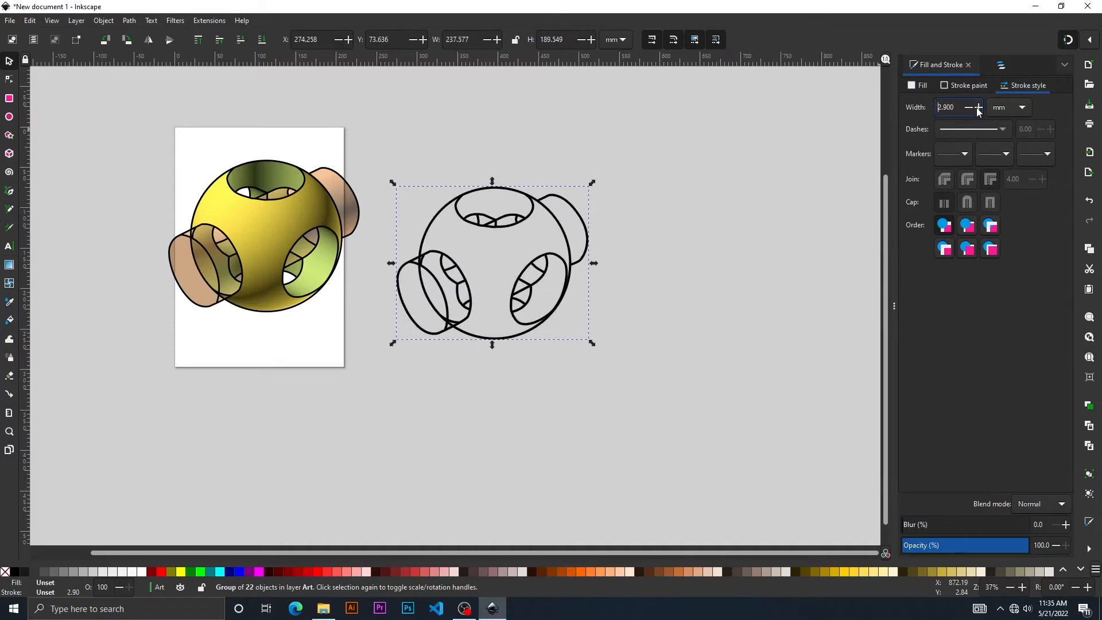
click(979, 108)
click(980, 108)
click(980, 108)
click(979, 108)
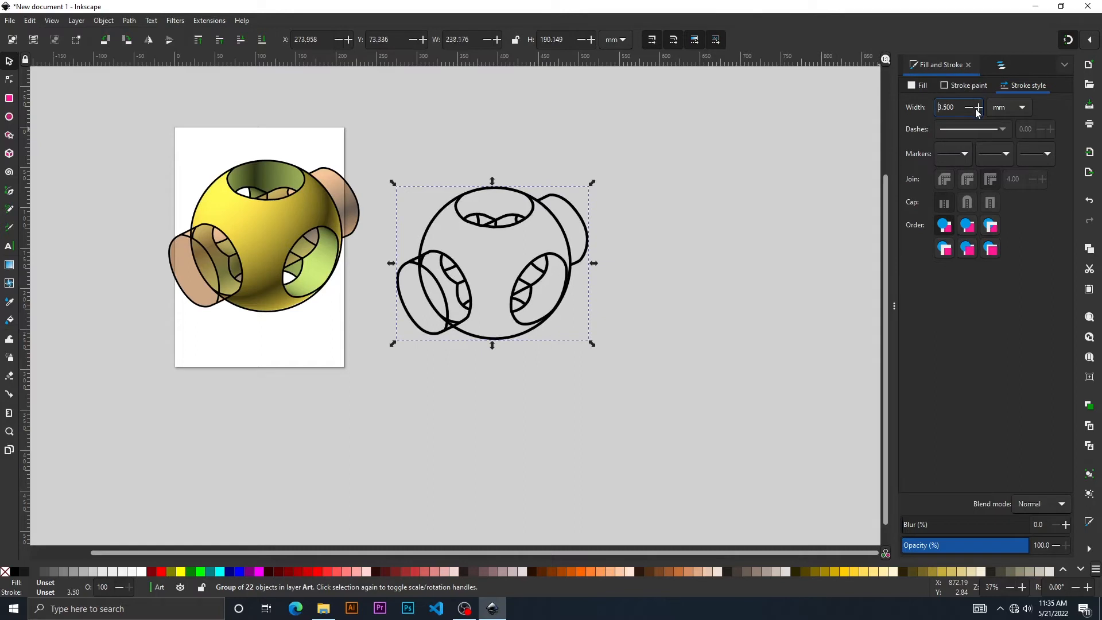
click(978, 108)
click(979, 108)
click(979, 108)
click(978, 107)
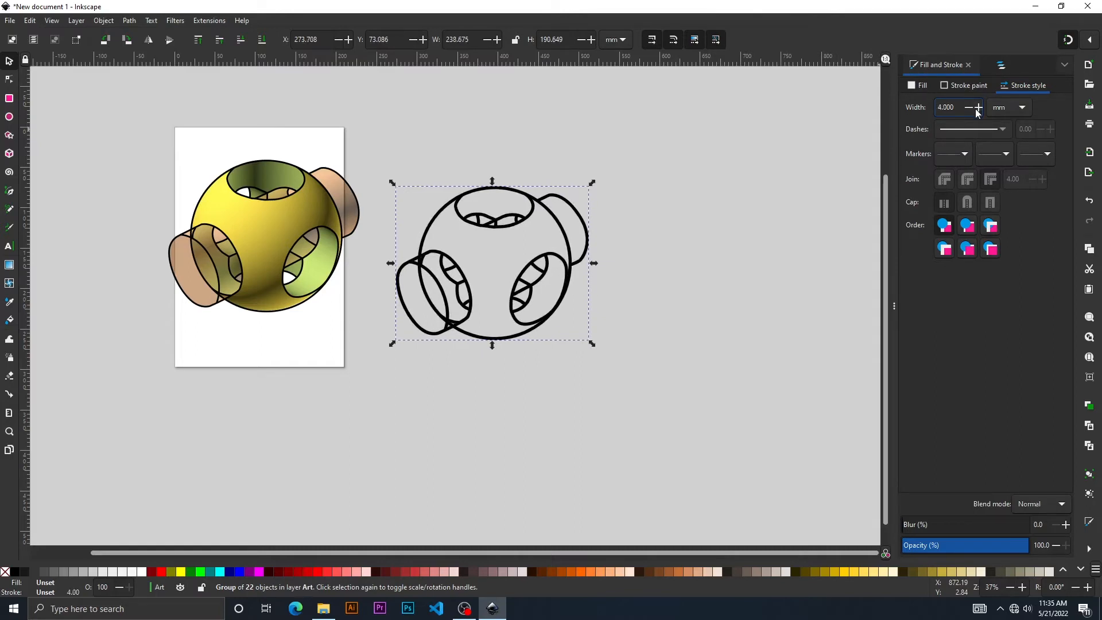
click(494, 400)
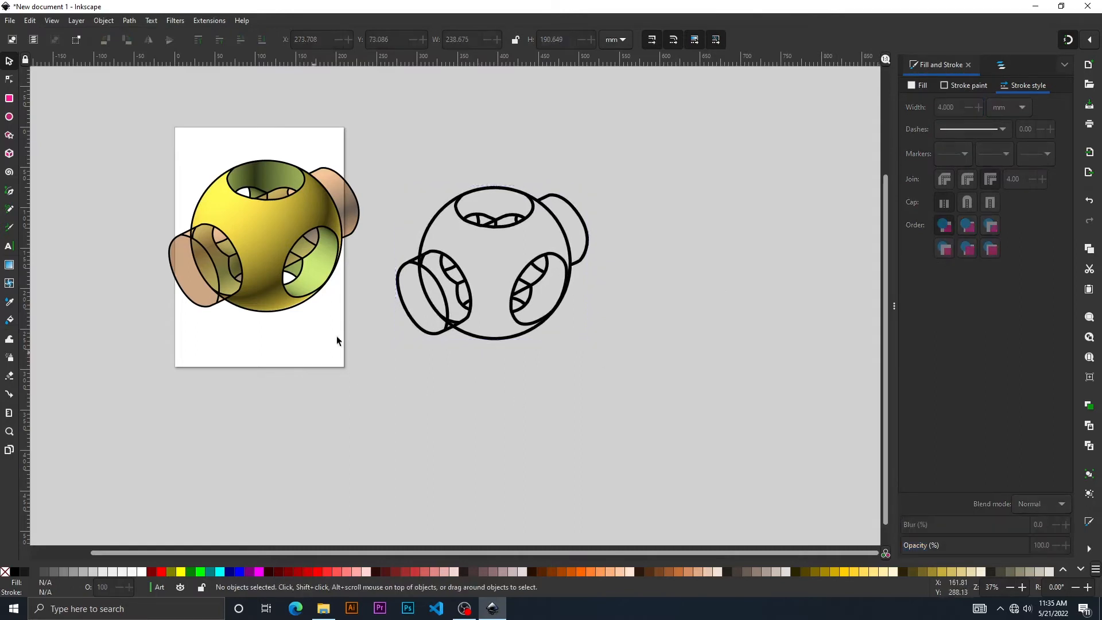
- Reposition the thickened outline group beside the page at about X 248.4, Y 89.6 mm
mouse_move(517, 208)
mouse_down()
mouse_move(316, 210)
mouse_move(275, 186)
mouse_move(307, 185)
mouse_move(563, 261)
mouse_move(571, 242)
mouse_up()
key(Escape)
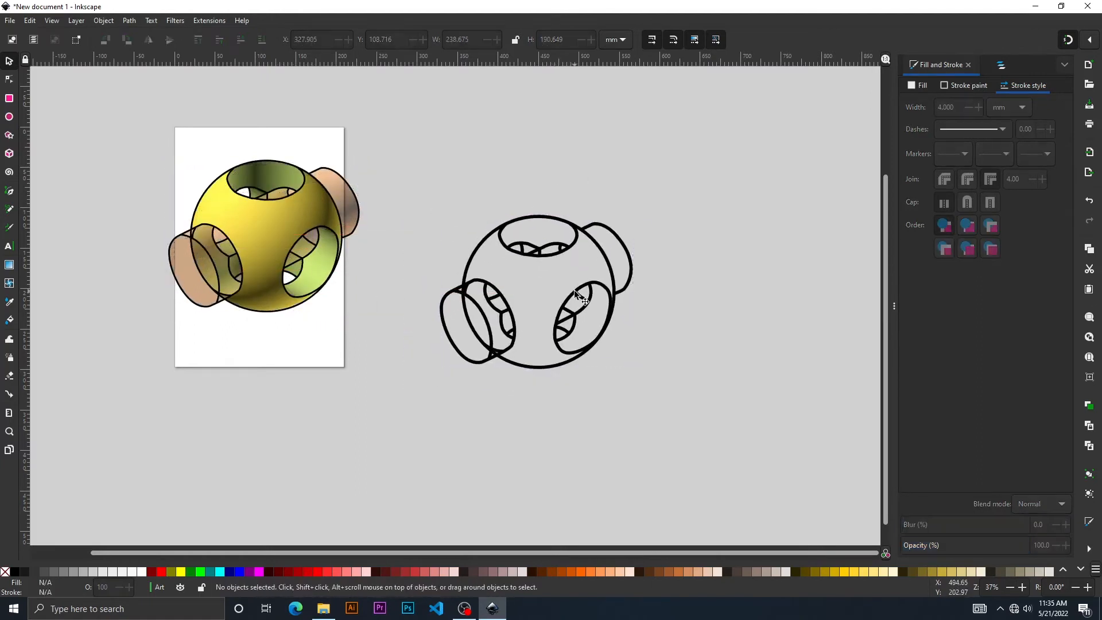
key(super)
key(Escape)
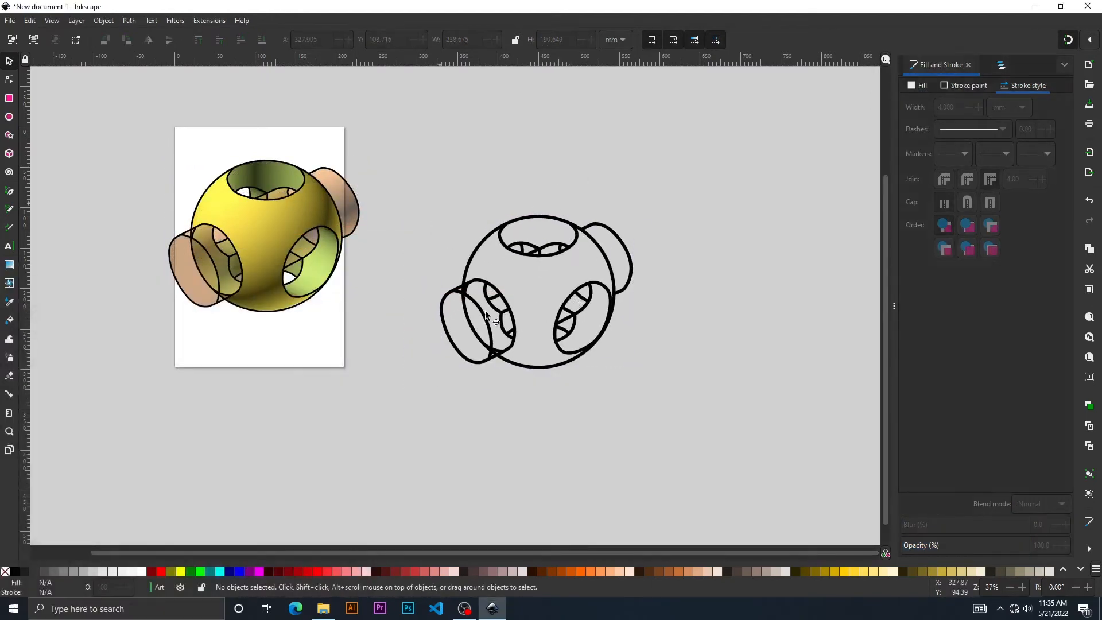
scroll(485, 314, down, 2)
scroll(486, 314, down, 2)
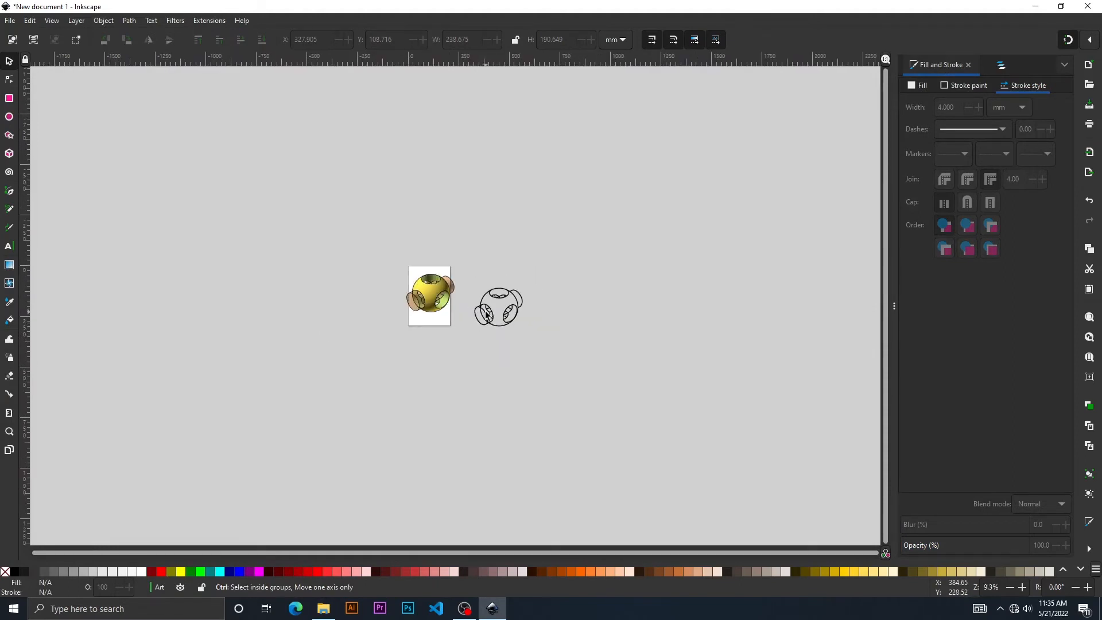
scroll(485, 315, up, 6)
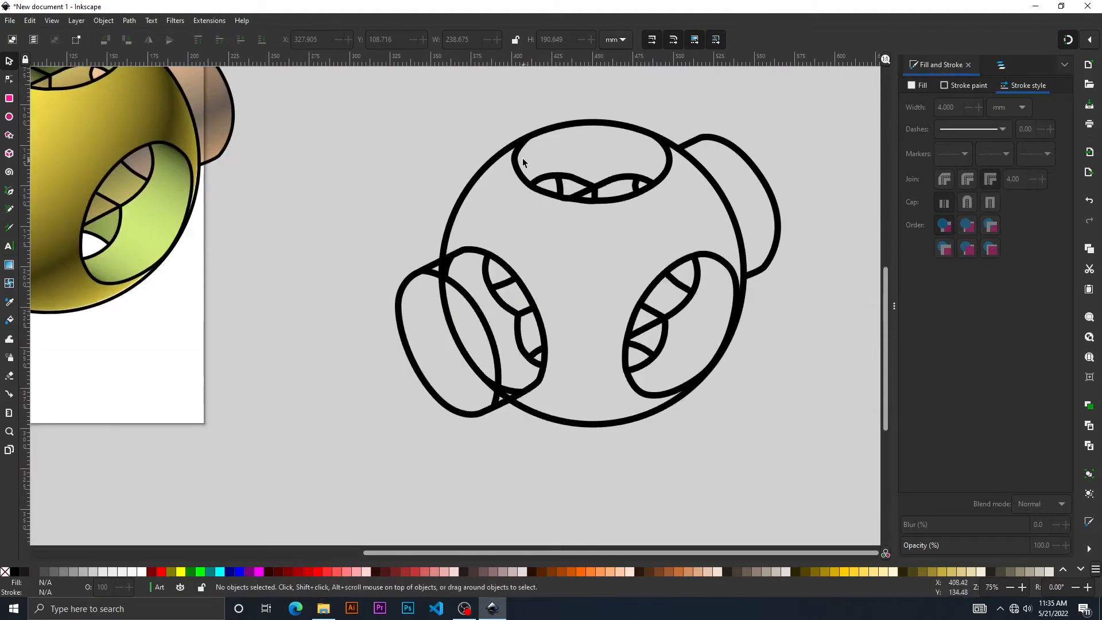
drag(512, 156, 383, 125)
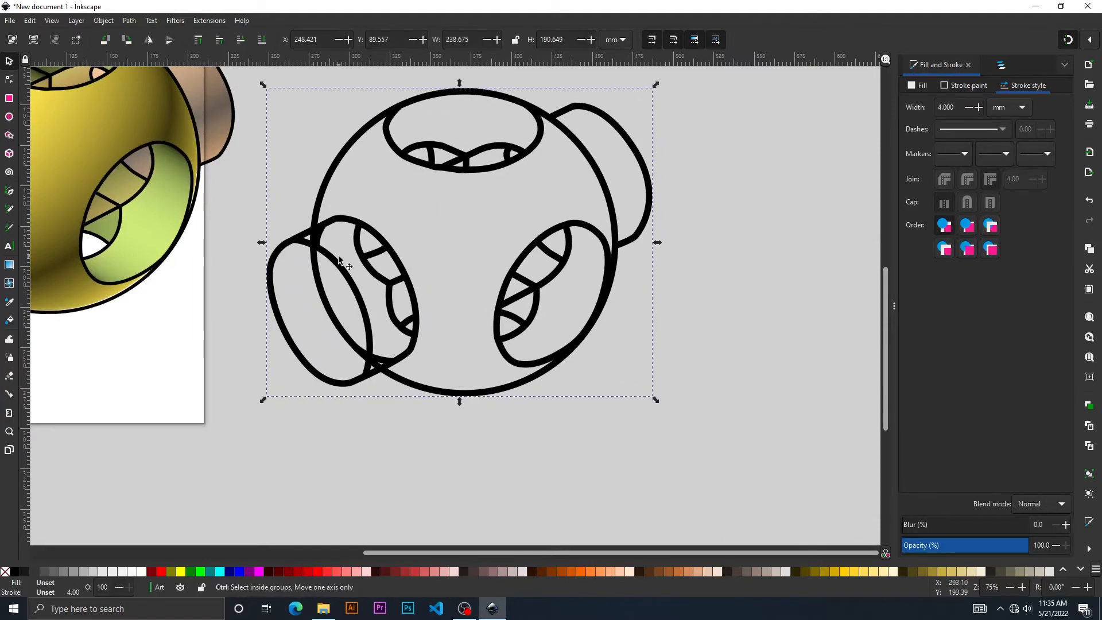
- Duplicate the thick outline group and leave two copies below the reference drawing, one at about X 150.5, Y 250.4 mm
scroll(411, 257, down, 3)
drag(417, 212, 351, 309)
key(ctrl+d)
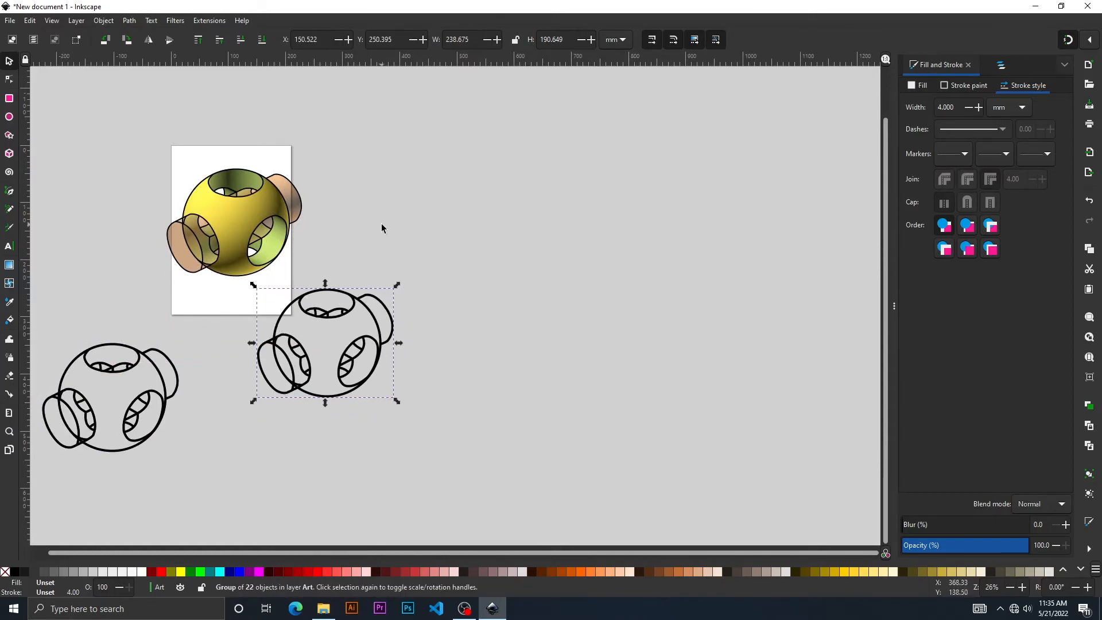
click(201, 360)
- Move the thick copy nearer the page to about X 112.2, Y 211.0 mm
ctrl+scroll(244, 365, up, 2)
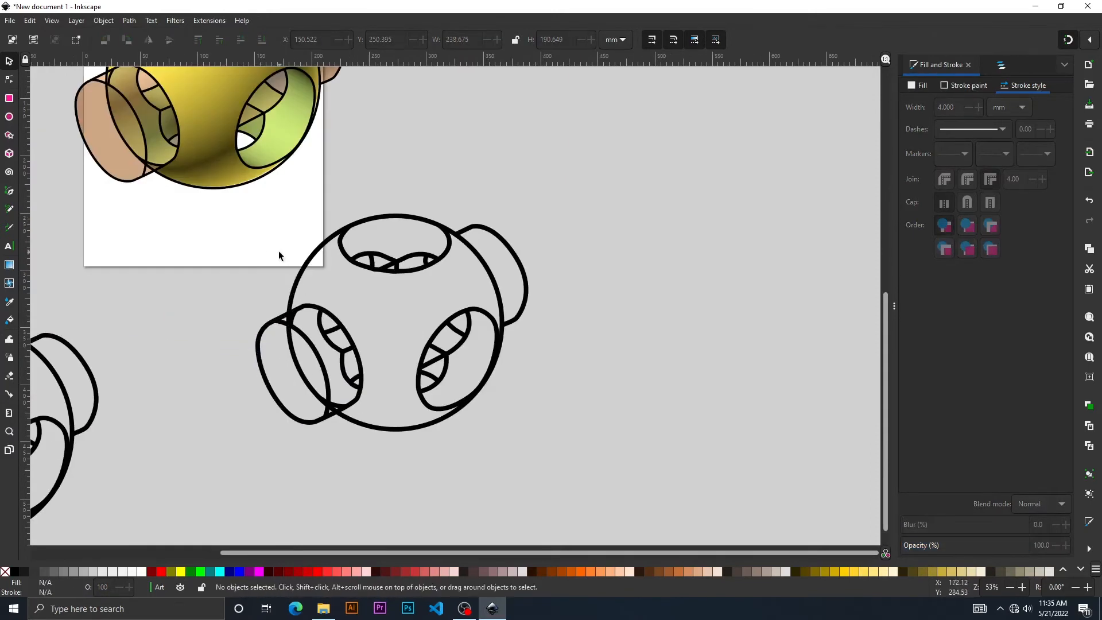
drag(290, 285, 461, 361)
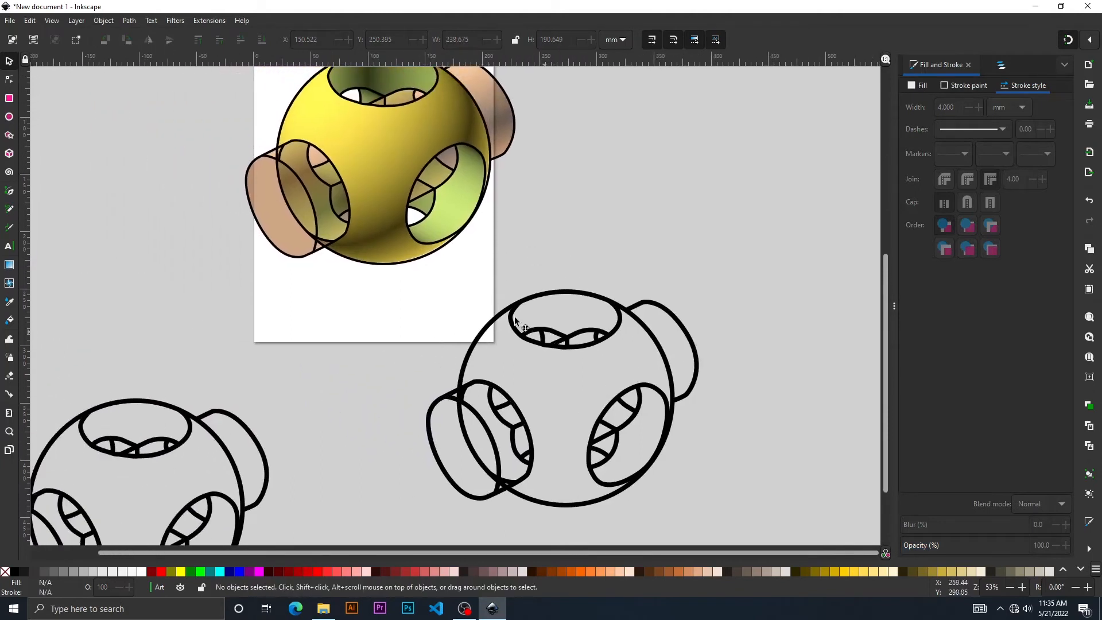
drag(545, 333, 501, 292)
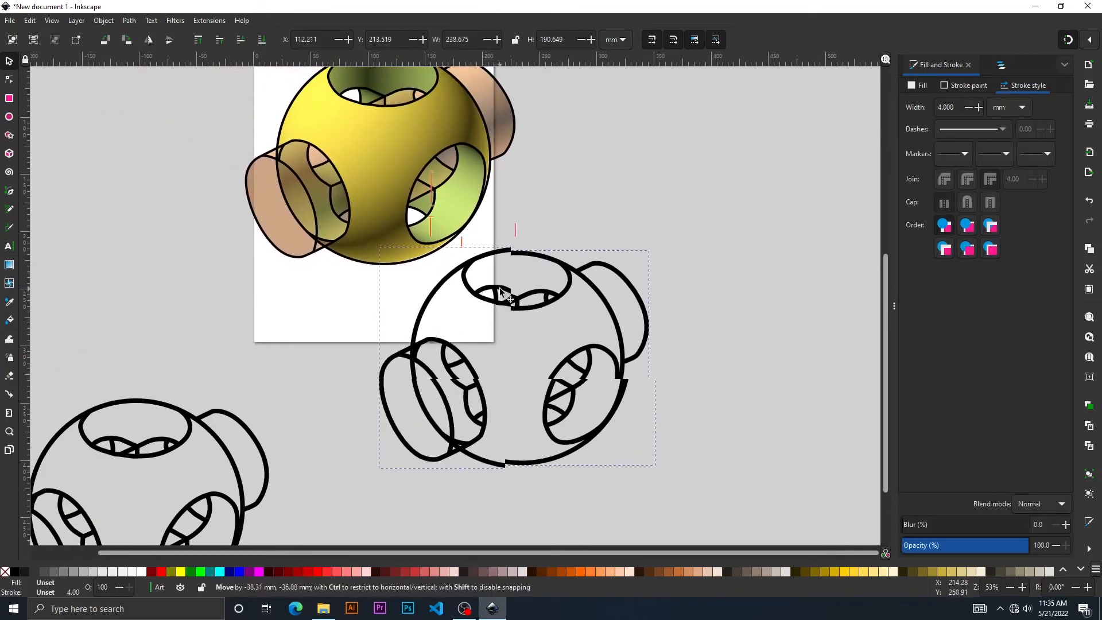
click(712, 220)
scroll(499, 359, up, 2)
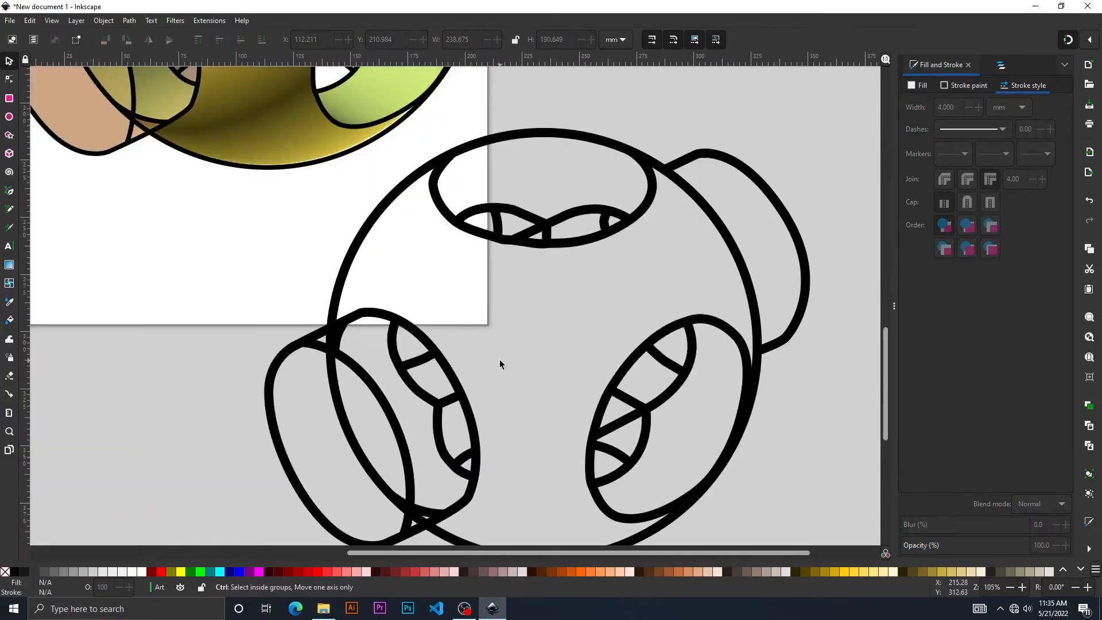
- Convert all strokes of the thick outline group overlapping the page's lower corner to paths
click(437, 190)
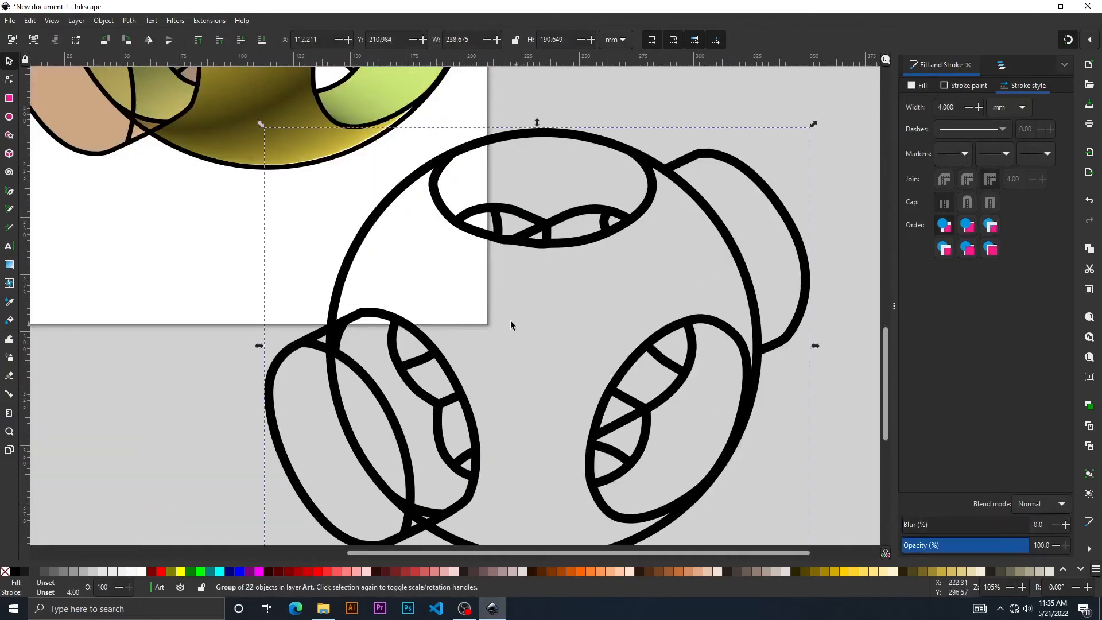
click(104, 21)
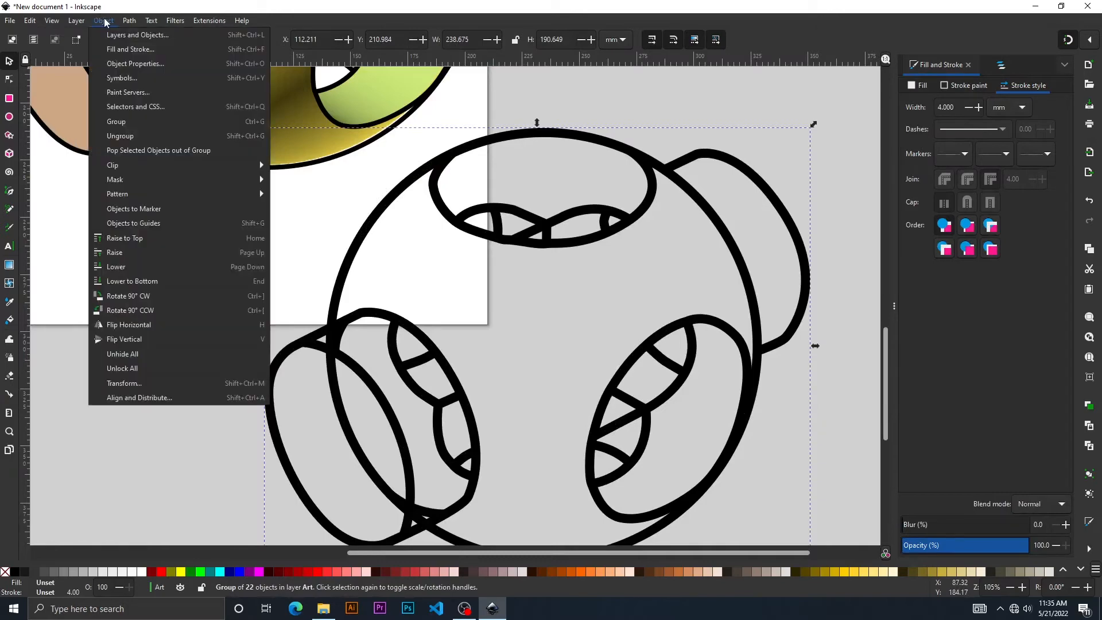
mouse_move(85, 23)
mouse_move(125, 26)
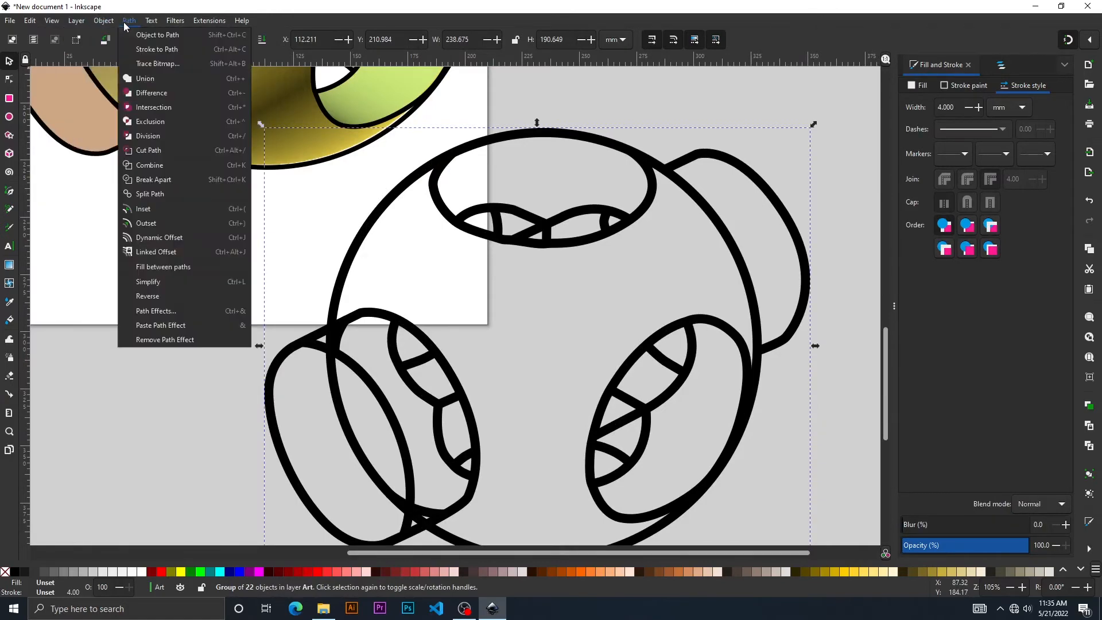
click(139, 50)
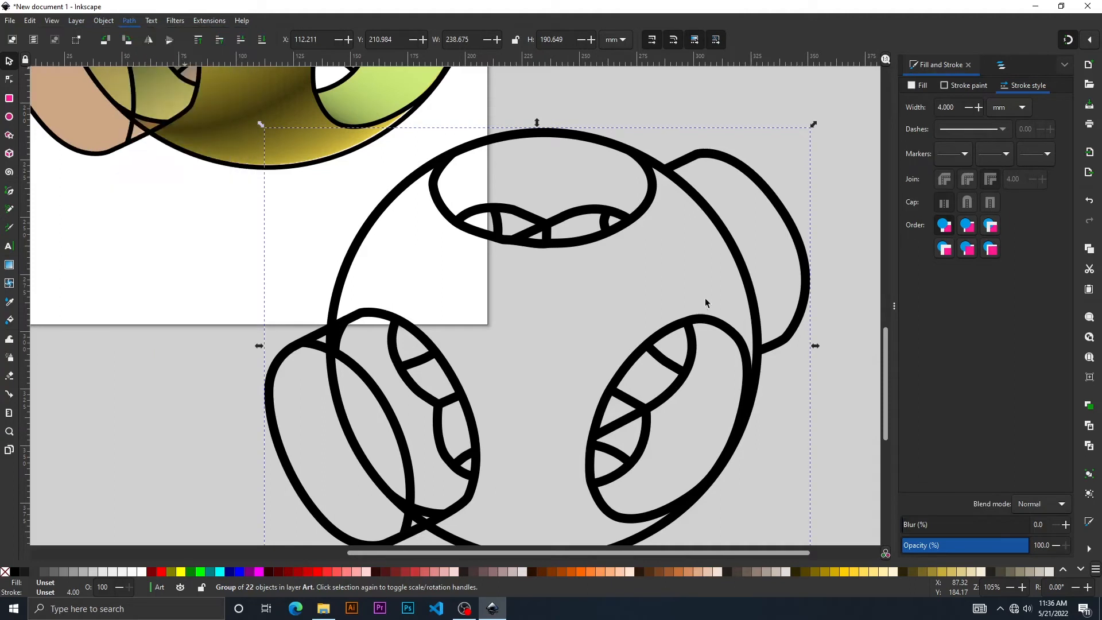
- Ungroup the converted outline drawing into its separate paths
click(130, 23)
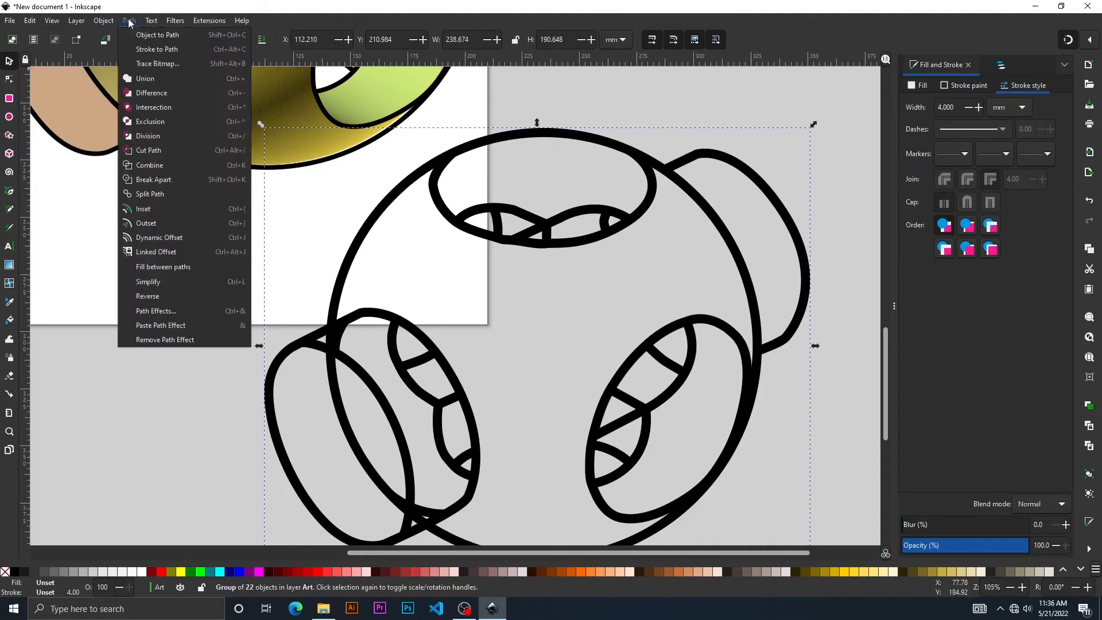
mouse_move(103, 20)
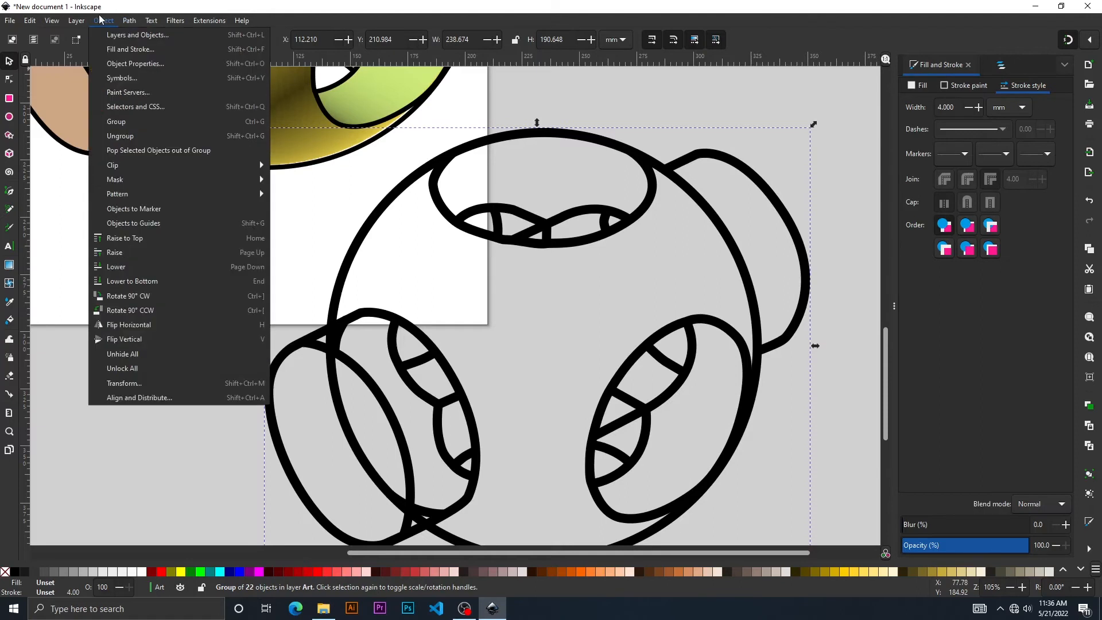
click(132, 141)
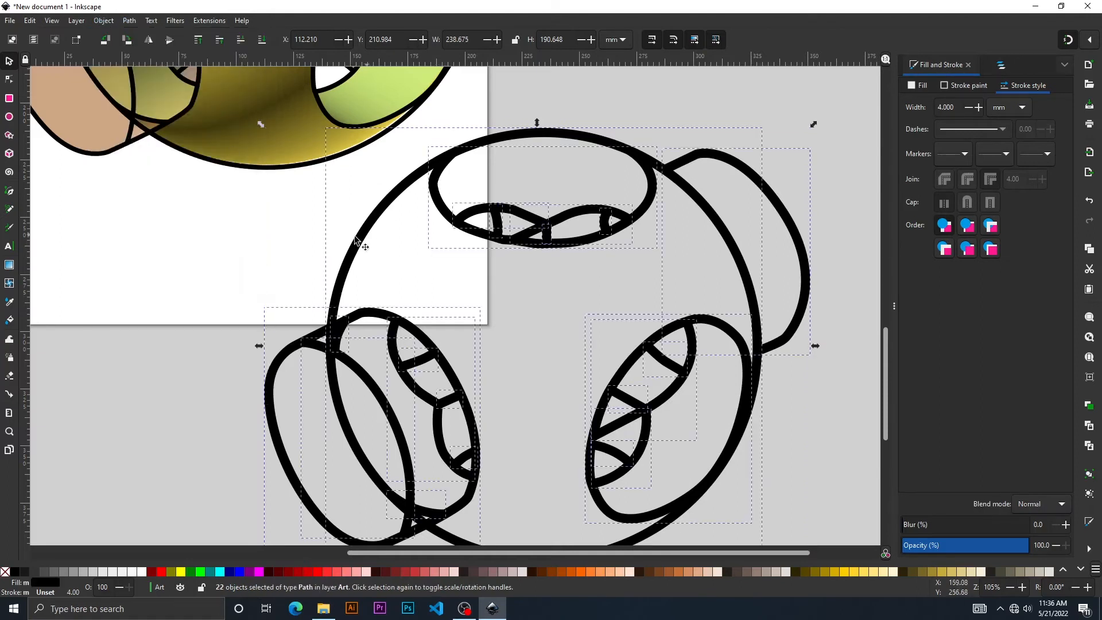
- Try moving the converted top opening outline out of place, undo the move, and check its fill settings
click(390, 197)
click(401, 209)
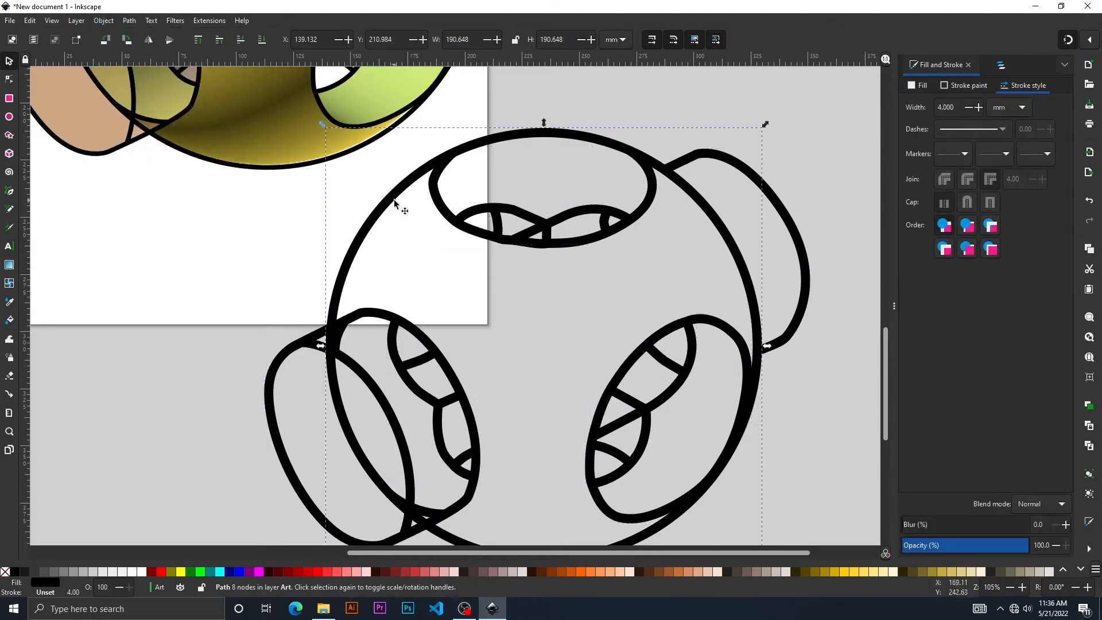
click(446, 208)
drag(446, 208, 405, 277)
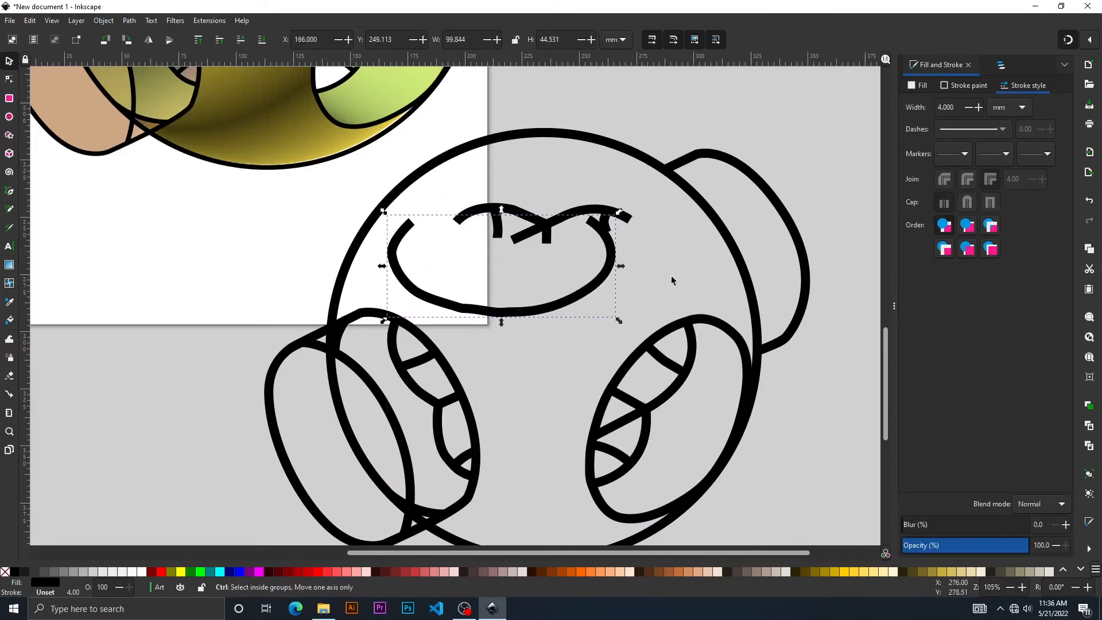
key(ctrl+z)
click(921, 85)
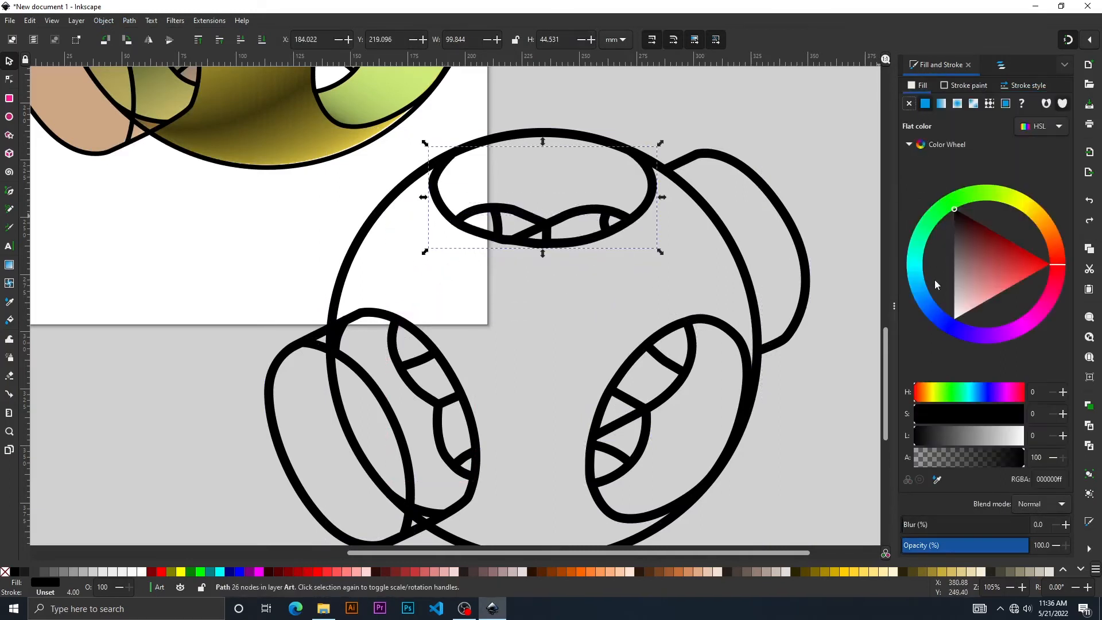
- Try a dark red fill, 692525, on the top opening outline, undo the colour change, and deselect the outline
drag(979, 267, 981, 240)
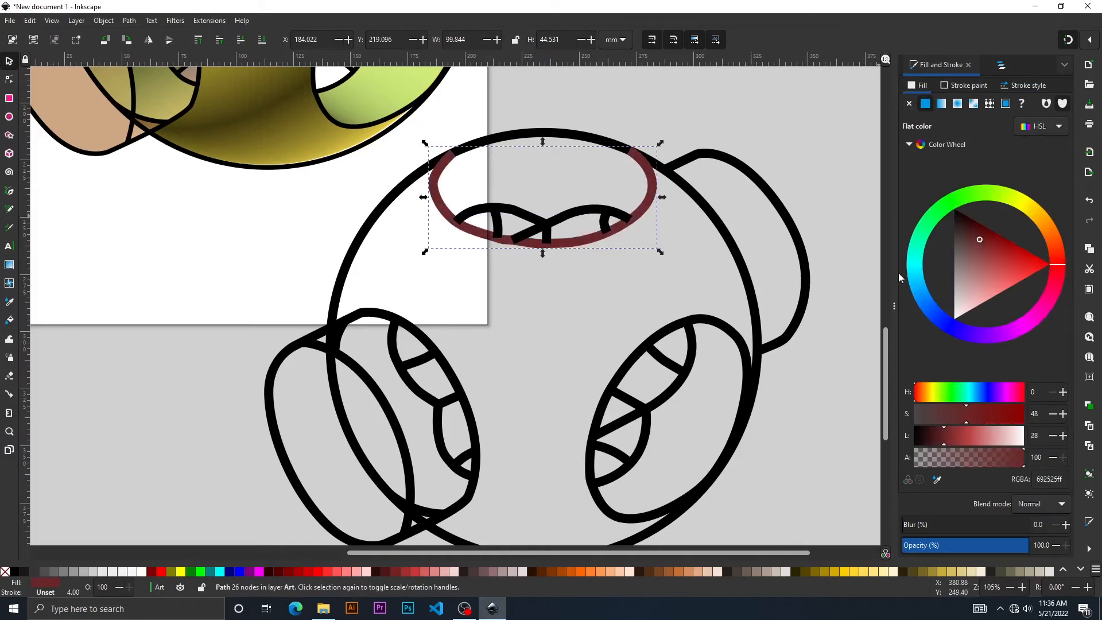
key(ctrl+z)
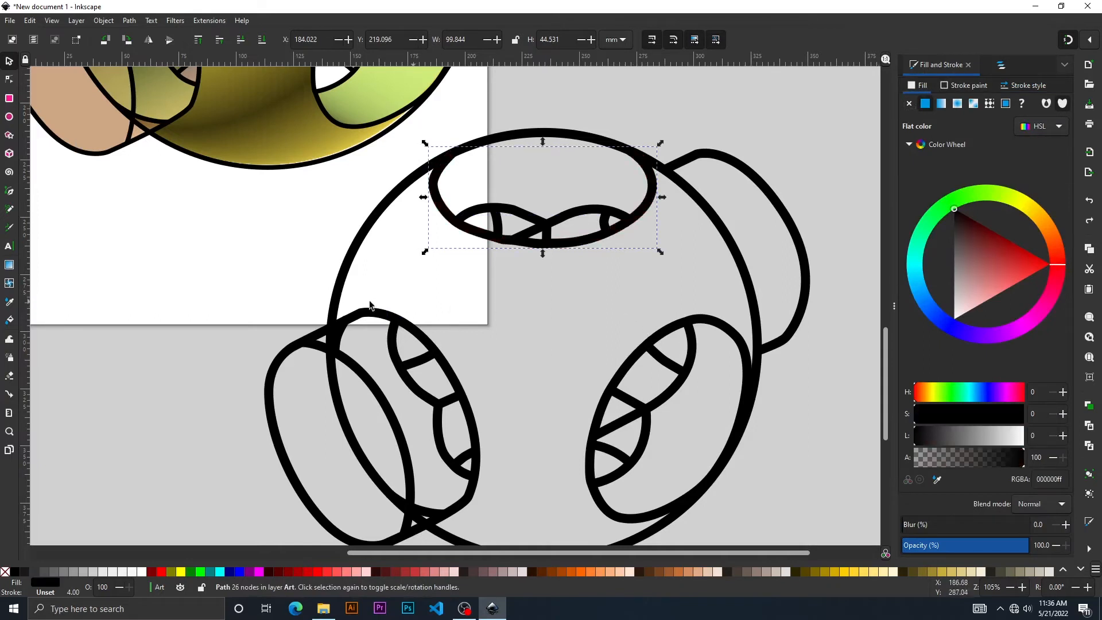
click(259, 231)
- Open the undo history and move the converted outline group beside the page, to about X 236.1, Y 49.8 mm
click(28, 21)
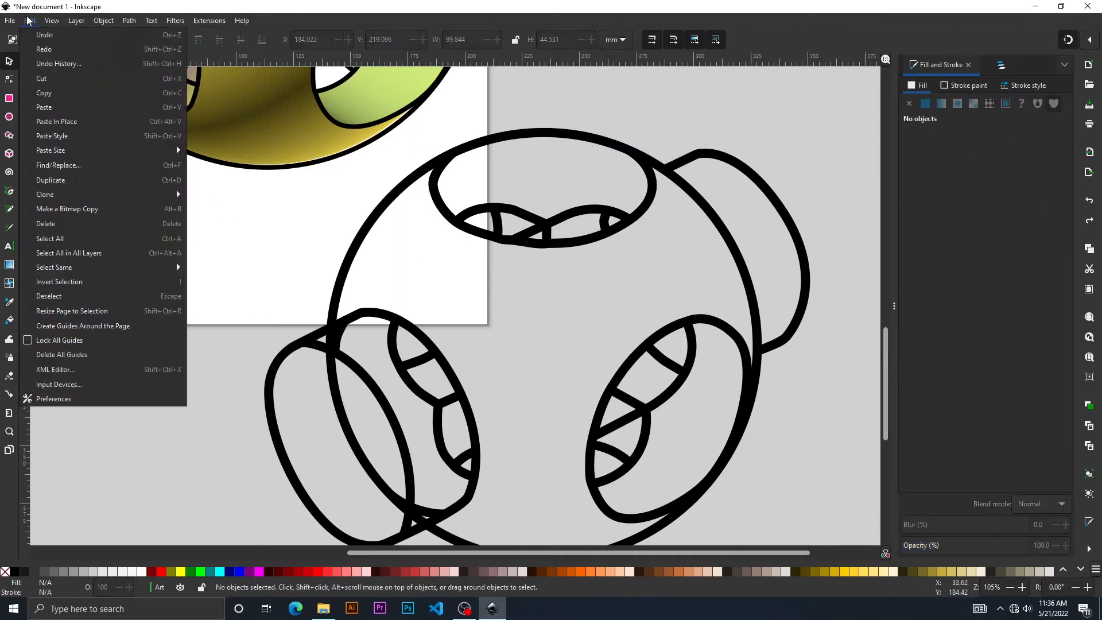
click(57, 63)
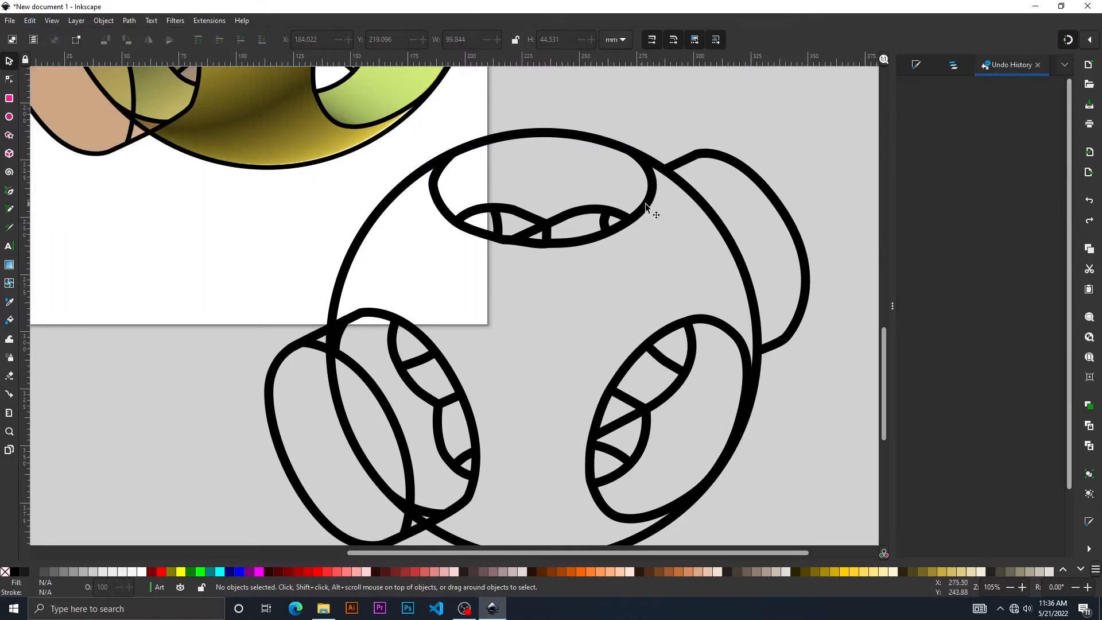
drag(655, 205, 745, 213)
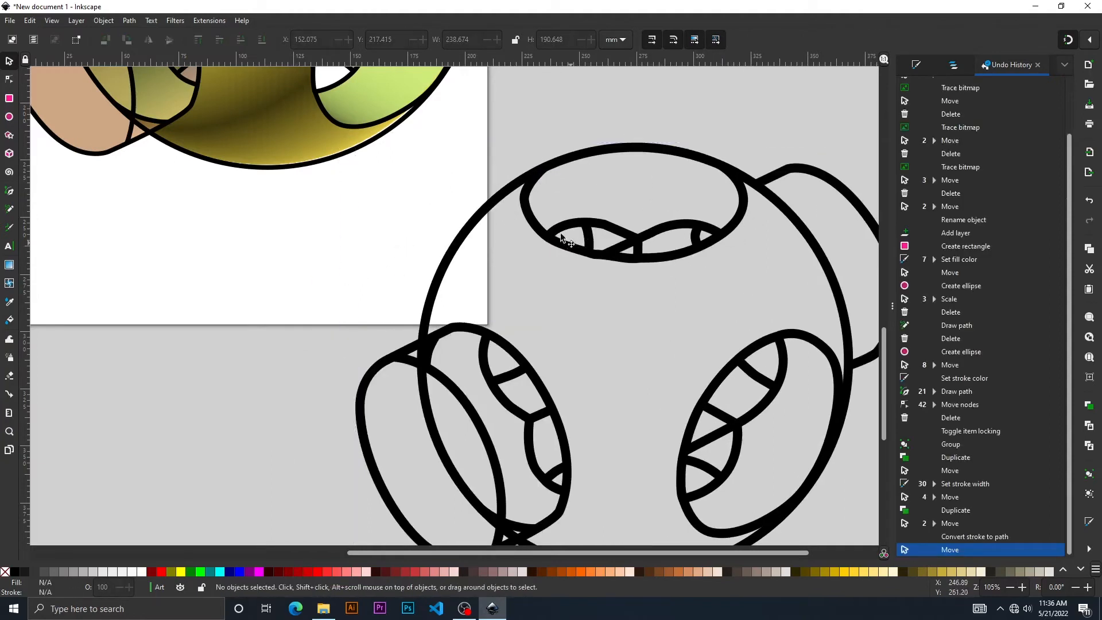
drag(569, 245, 537, 184)
key(space)
mouse_move(441, 175)
mouse_down()
mouse_move(406, 173)
mouse_move(379, 247)
mouse_up()
ctrl+scroll(399, 200, down, 4)
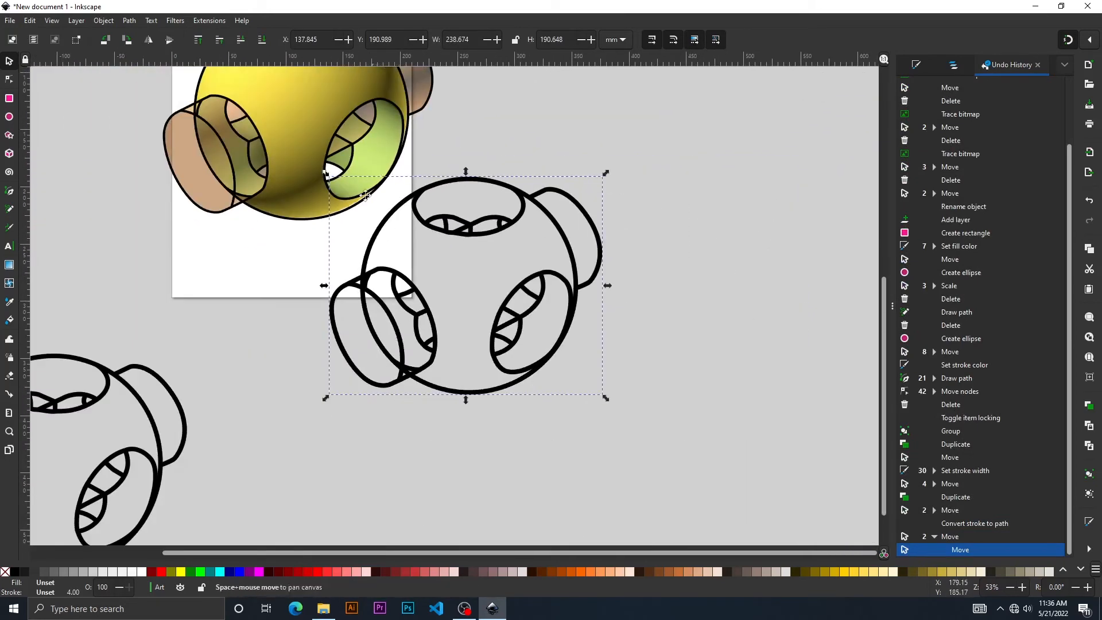
mouse_move(411, 345)
mouse_down()
mouse_move(511, 264)
mouse_move(581, 163)
mouse_move(525, 180)
mouse_up()
click(431, 408)
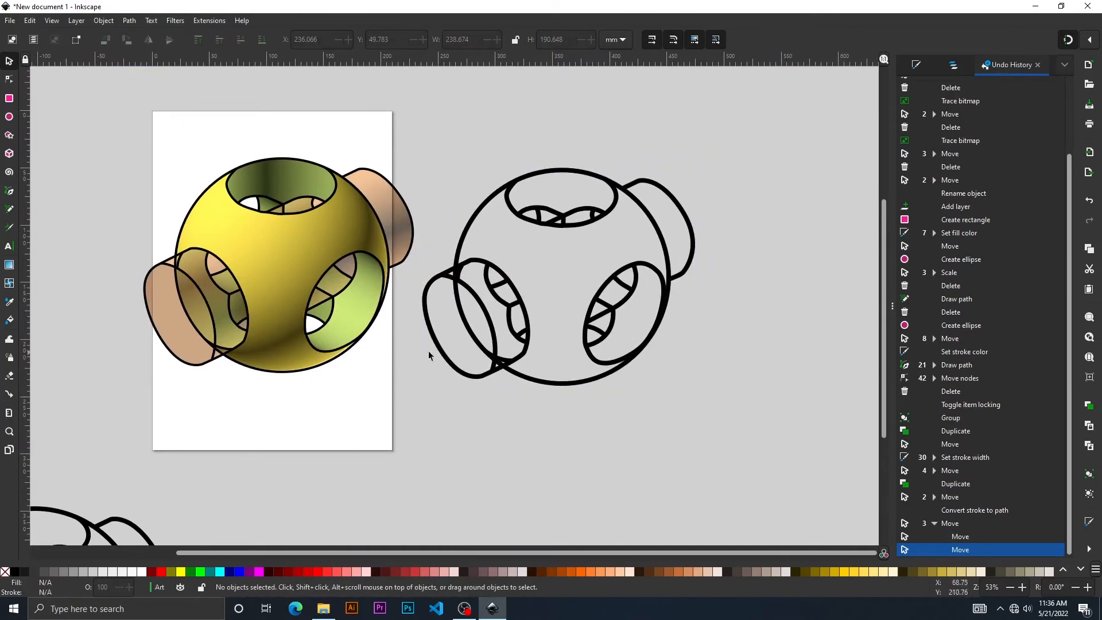
- Check the fill settings of the converted outline group beside the page
click(922, 69)
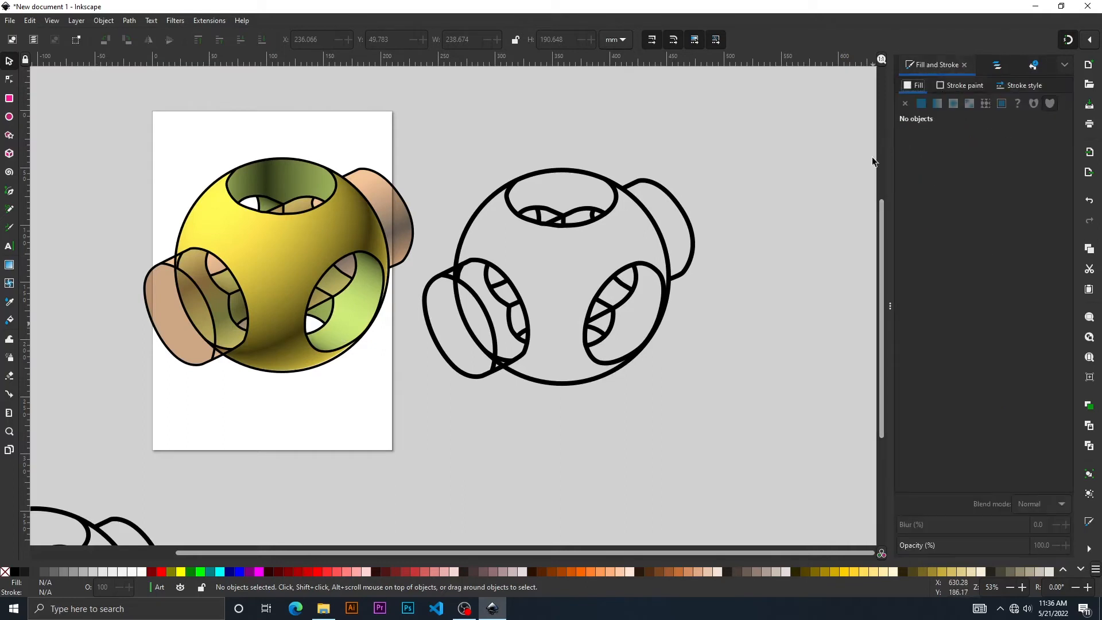
click(624, 268)
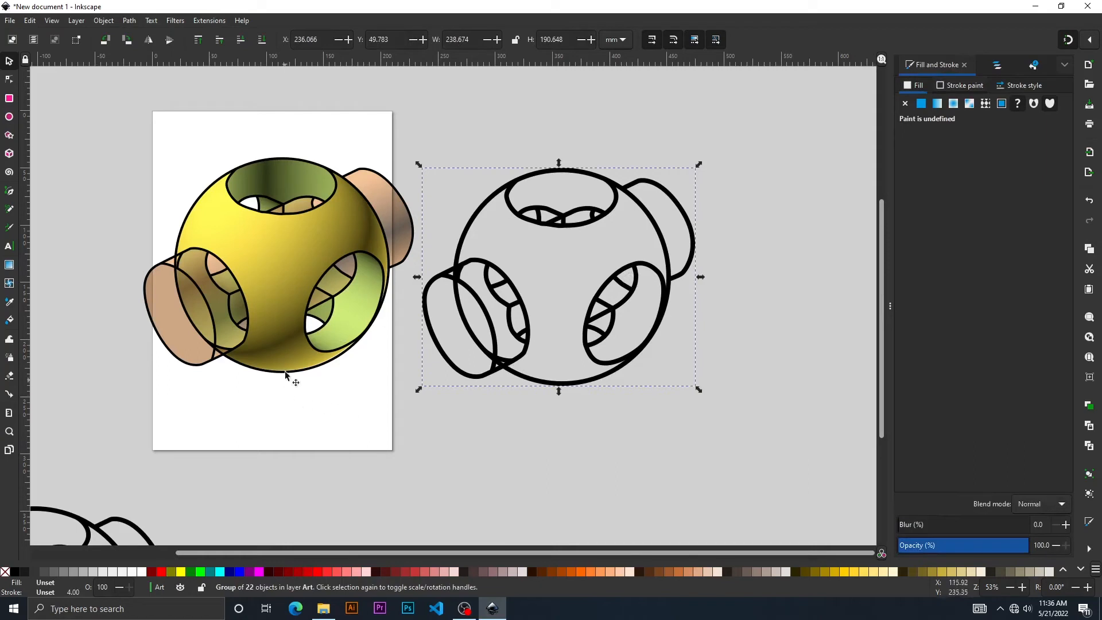
click(326, 404)
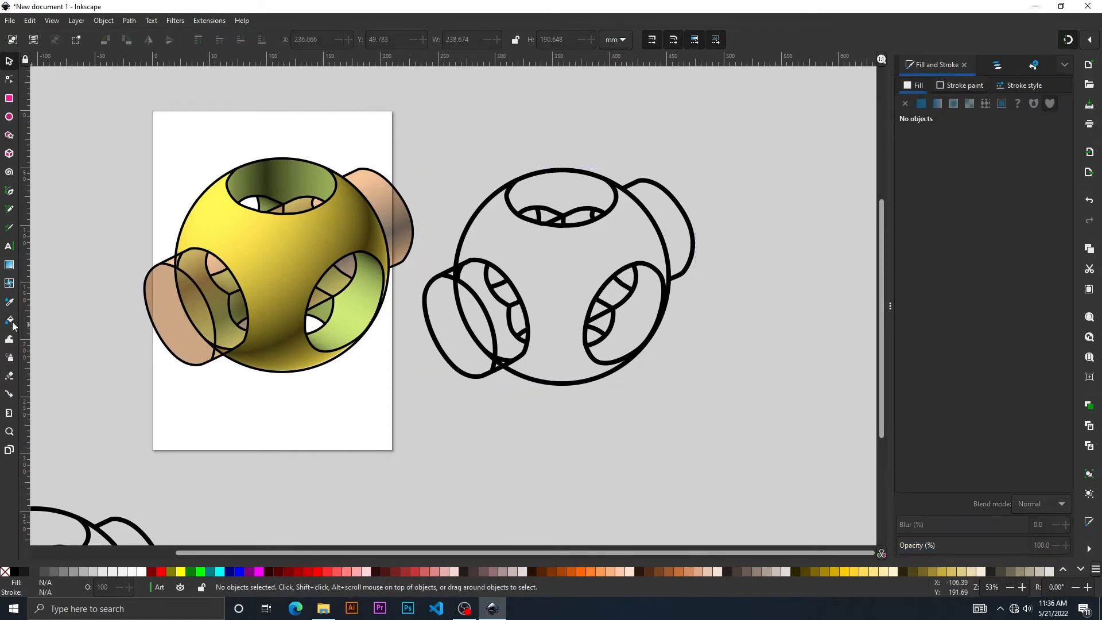
- Bucket-fill the sphere body of the outline copy with yellow ebd348 from the reference sphere
click(9, 301)
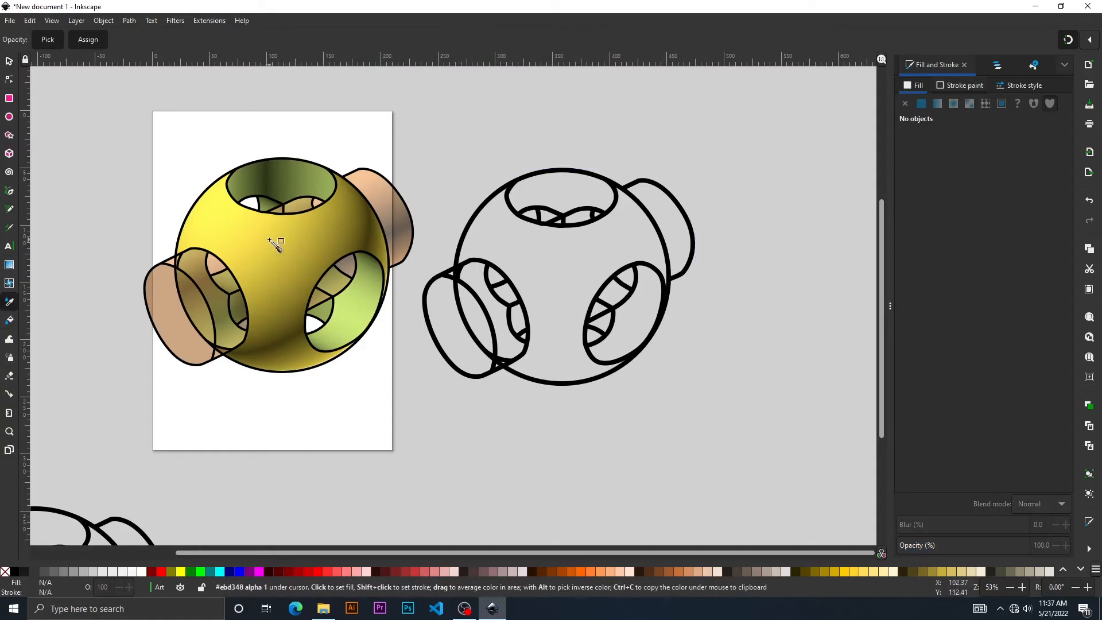
click(10, 322)
click(575, 258)
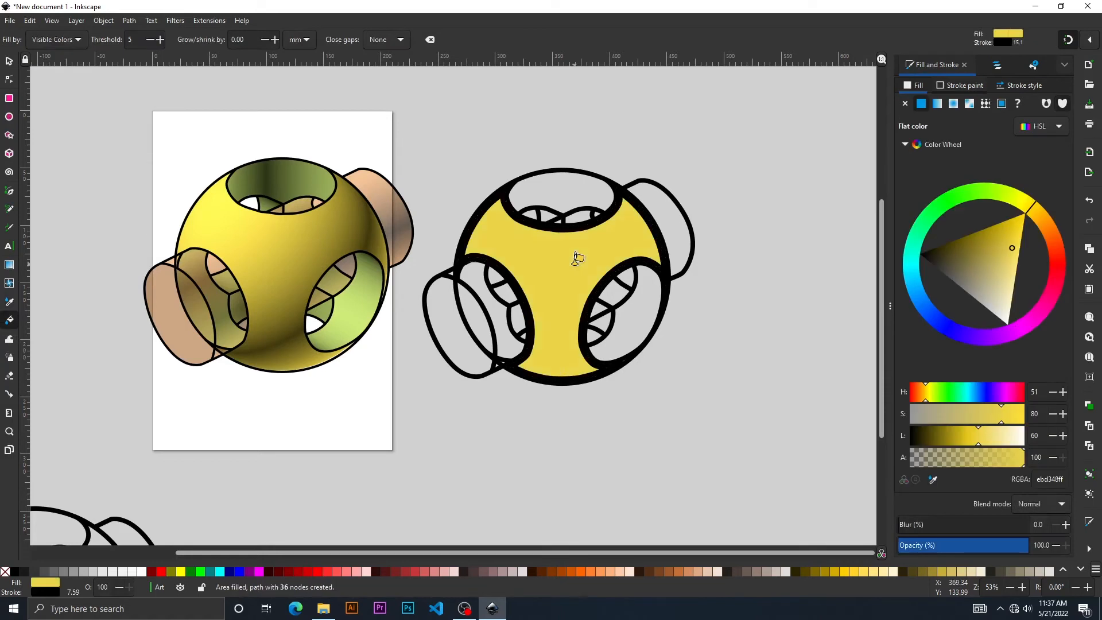
- Recolour the filled sphere body with yellows sampled from the reference, ending on dfc743, and deselect it
key(i)
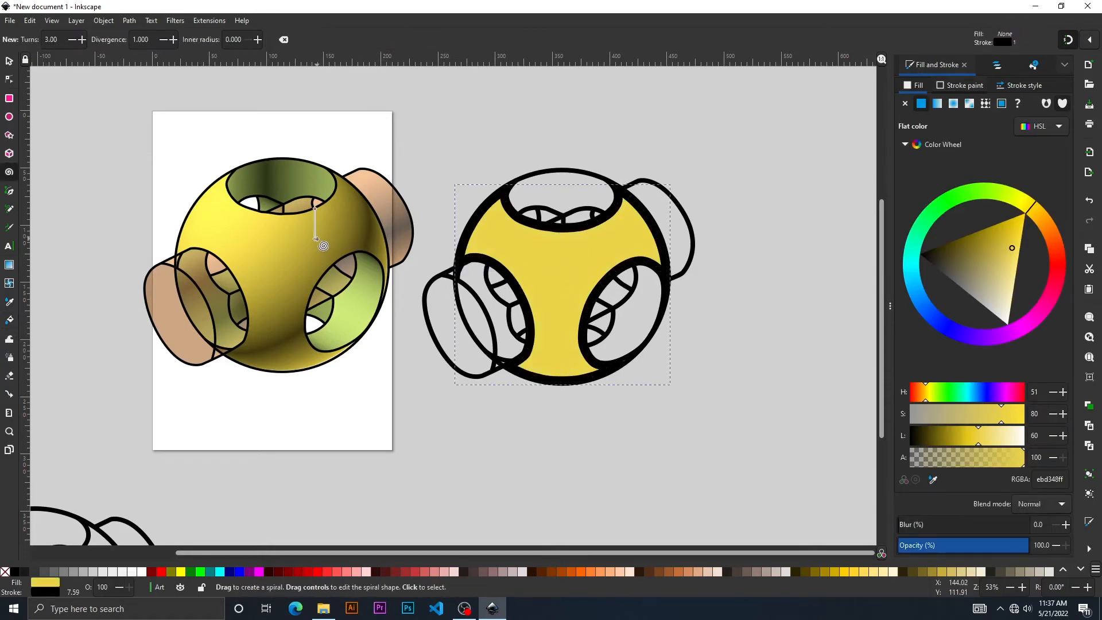
key(d)
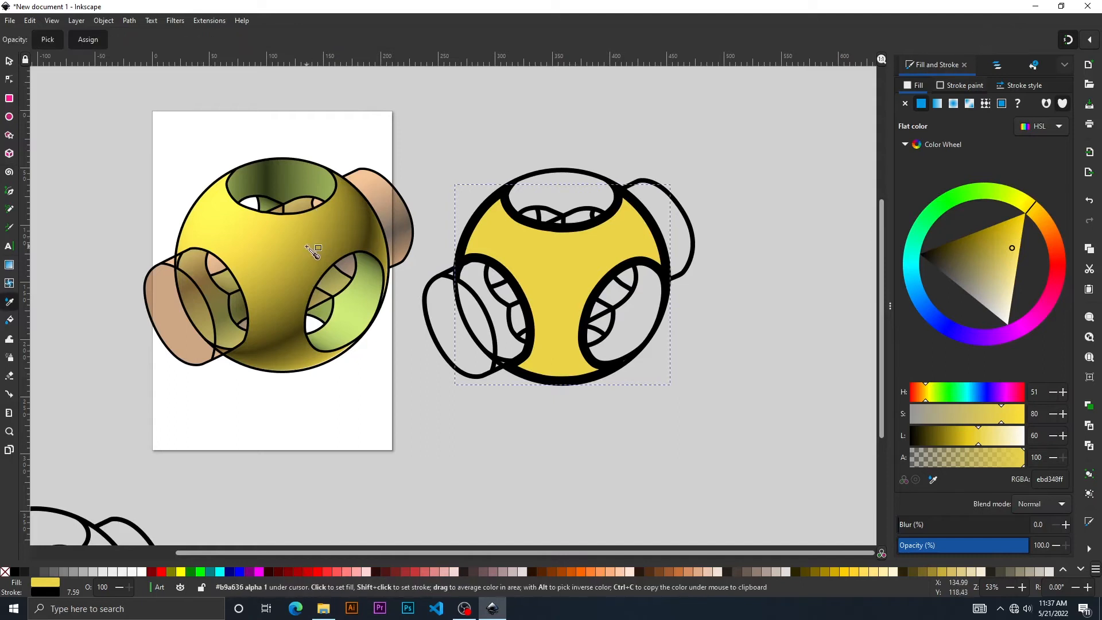
click(324, 248)
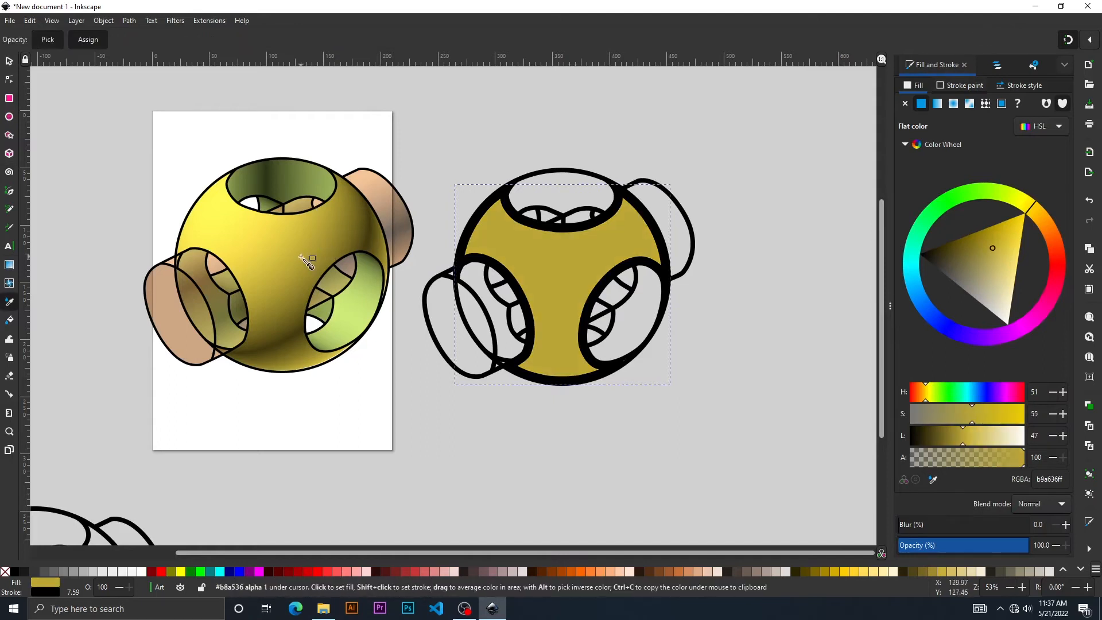
drag(304, 246, 274, 239)
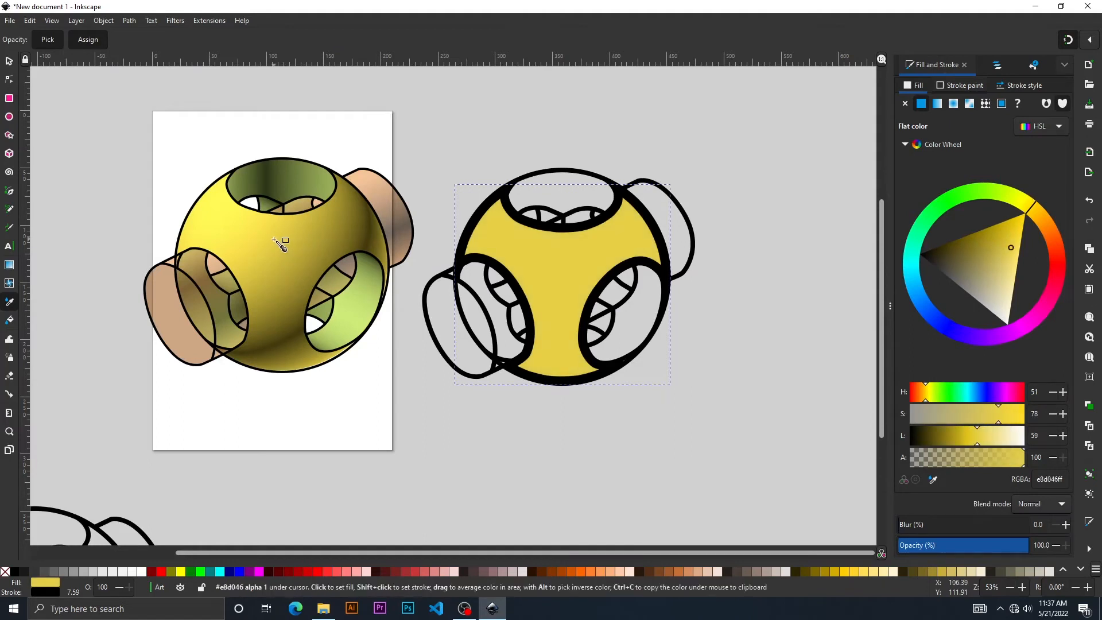
click(281, 245)
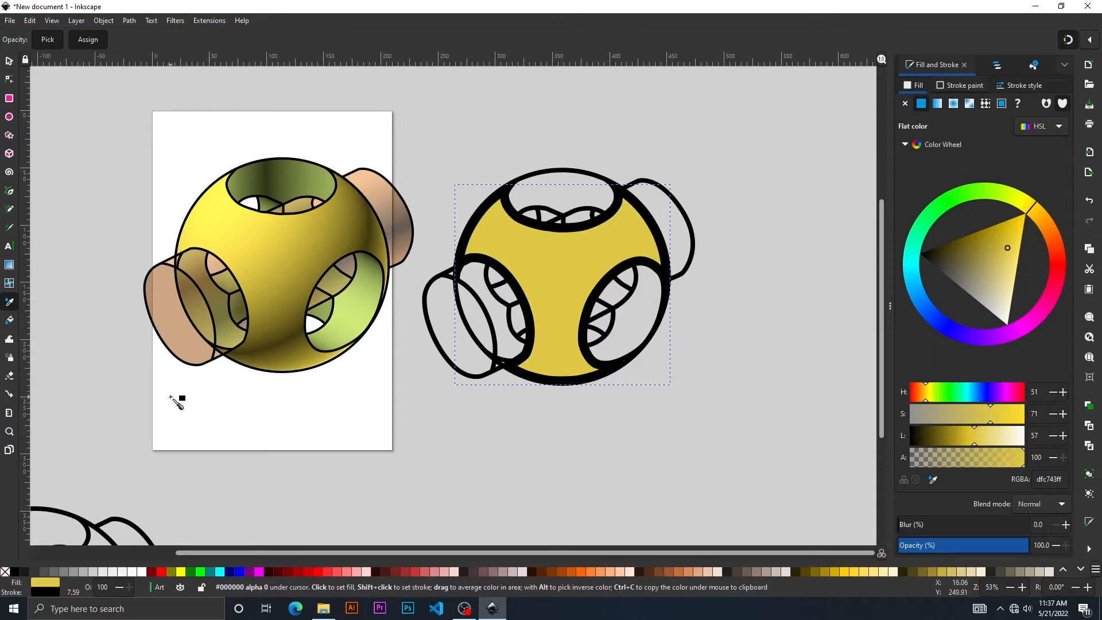
key(s)
key(Escape)
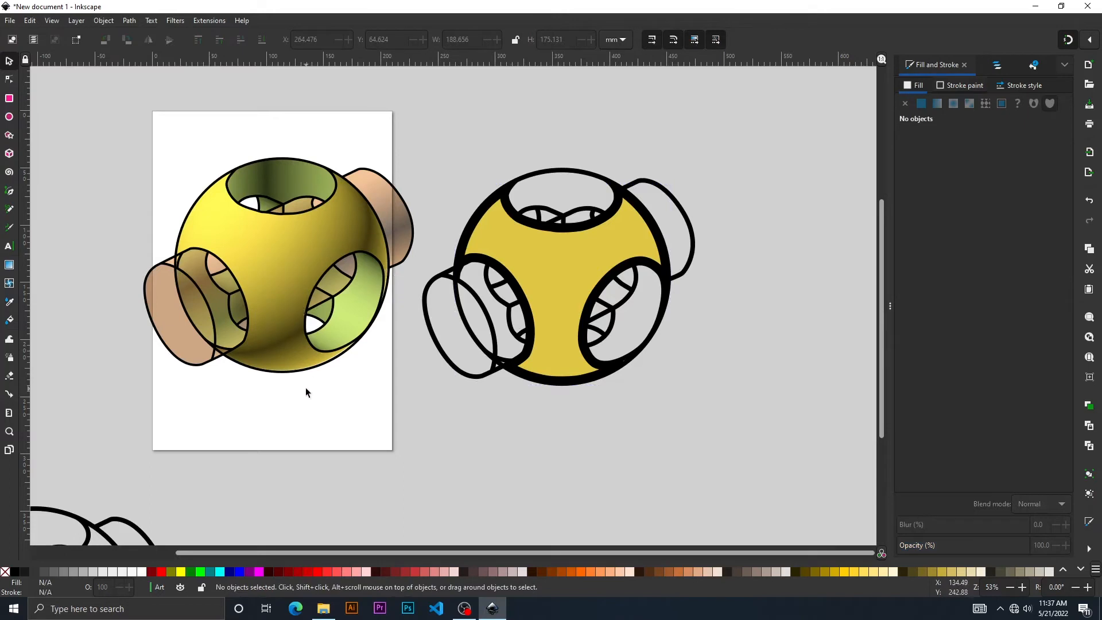
- Sample green from the reference's lower-right opening and bucket-fill the matching inner wall of the copy with 94a956
key(d)
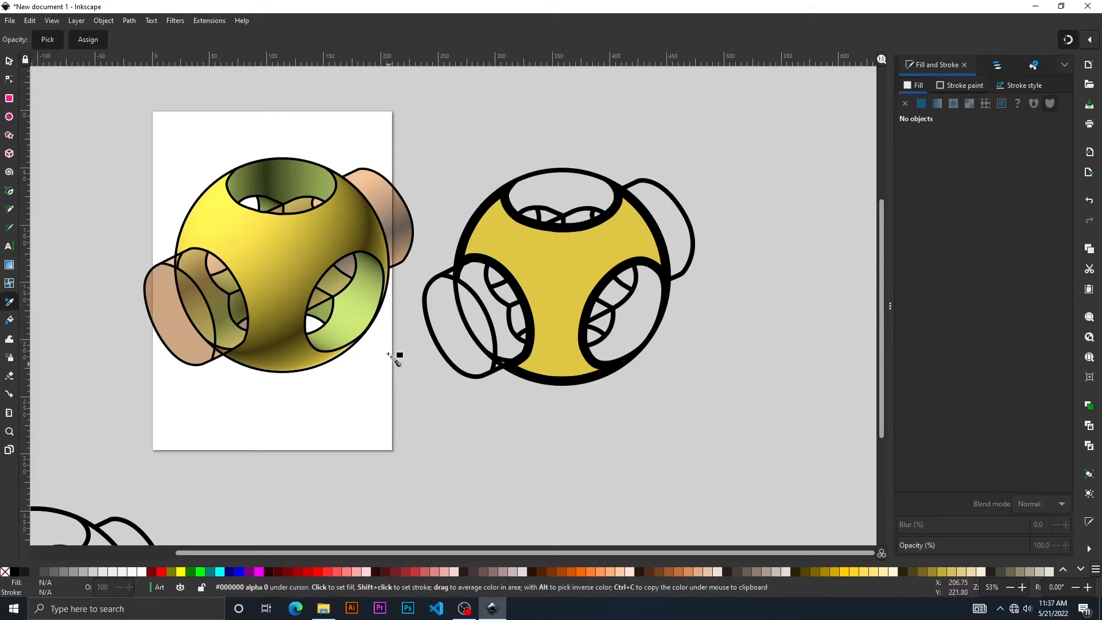
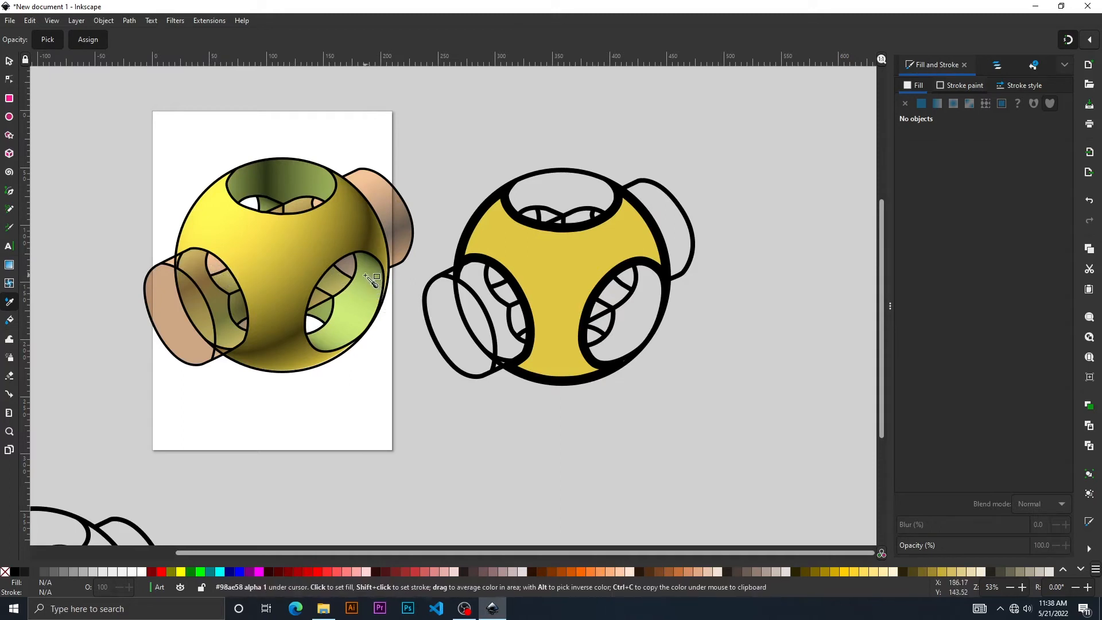
click(363, 279)
key(u)
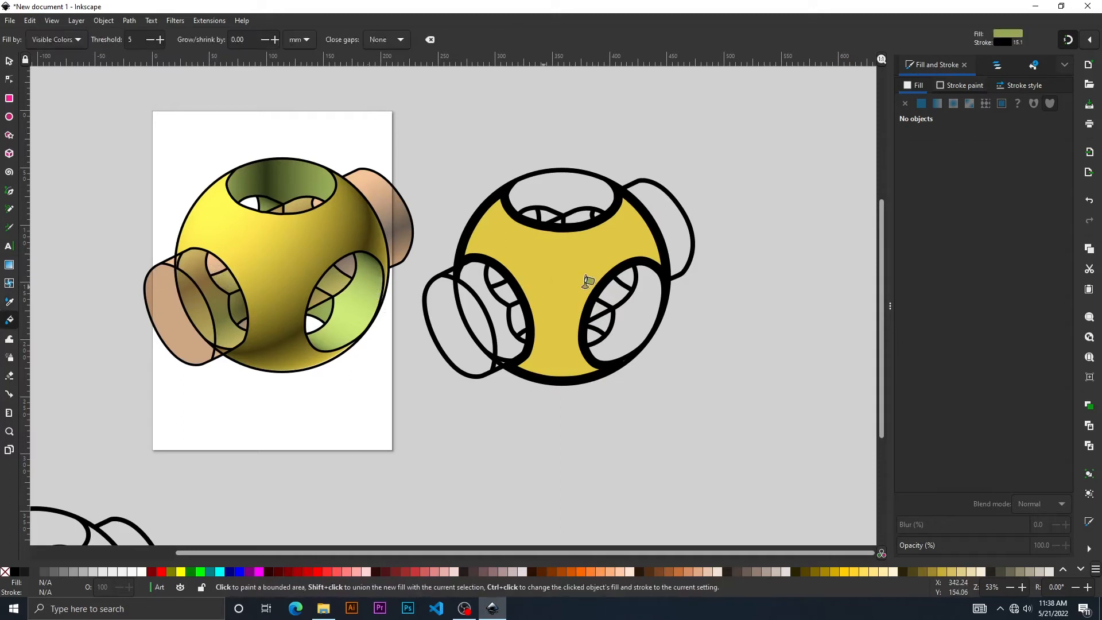
click(643, 318)
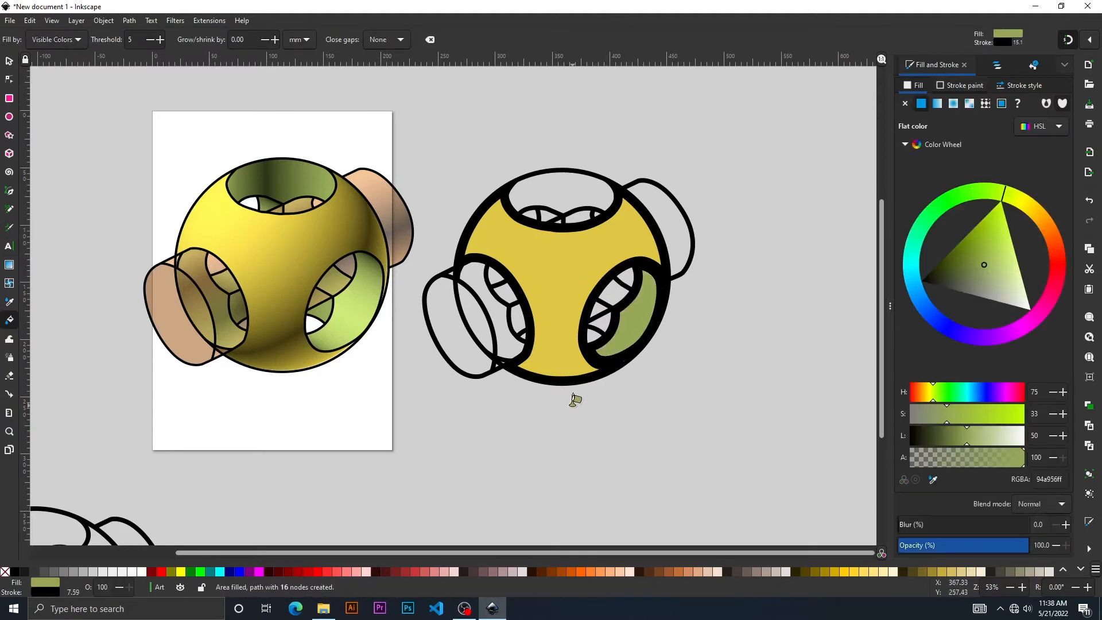
- Undo the green inner wall fill and the yellow sphere body fill, including its recolouring
key(ctrl+z)
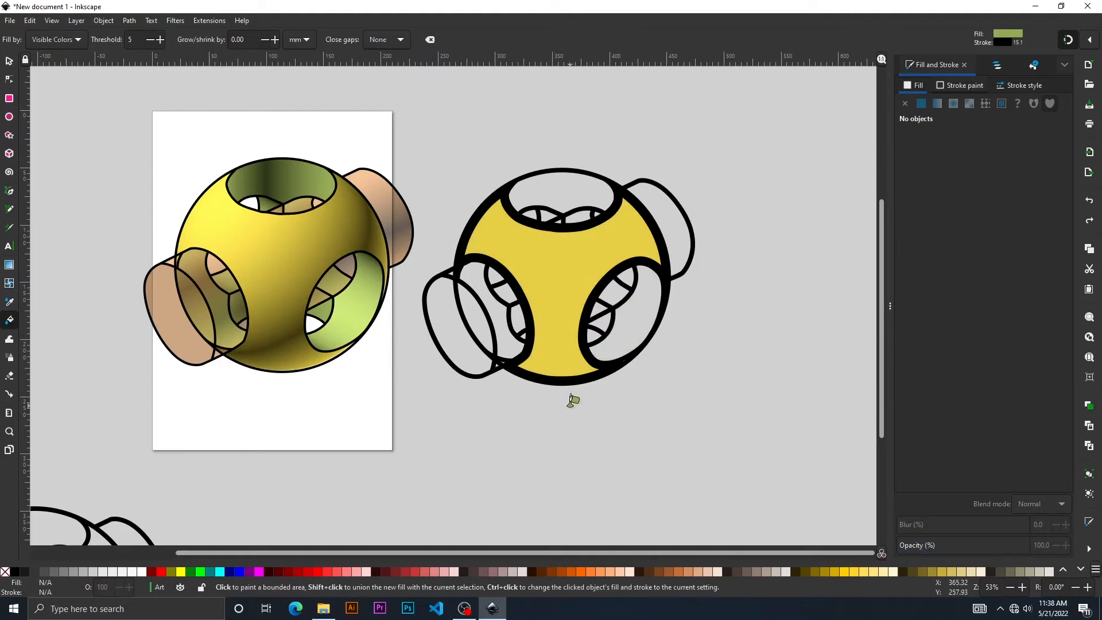
key(ctrl+z)
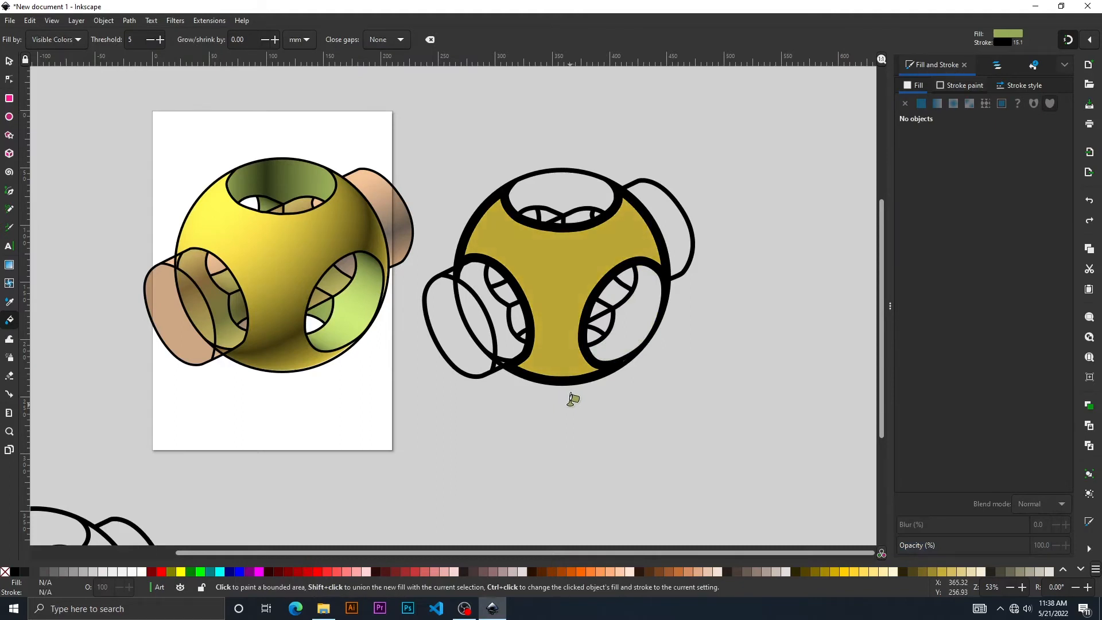
key(ctrl+z)
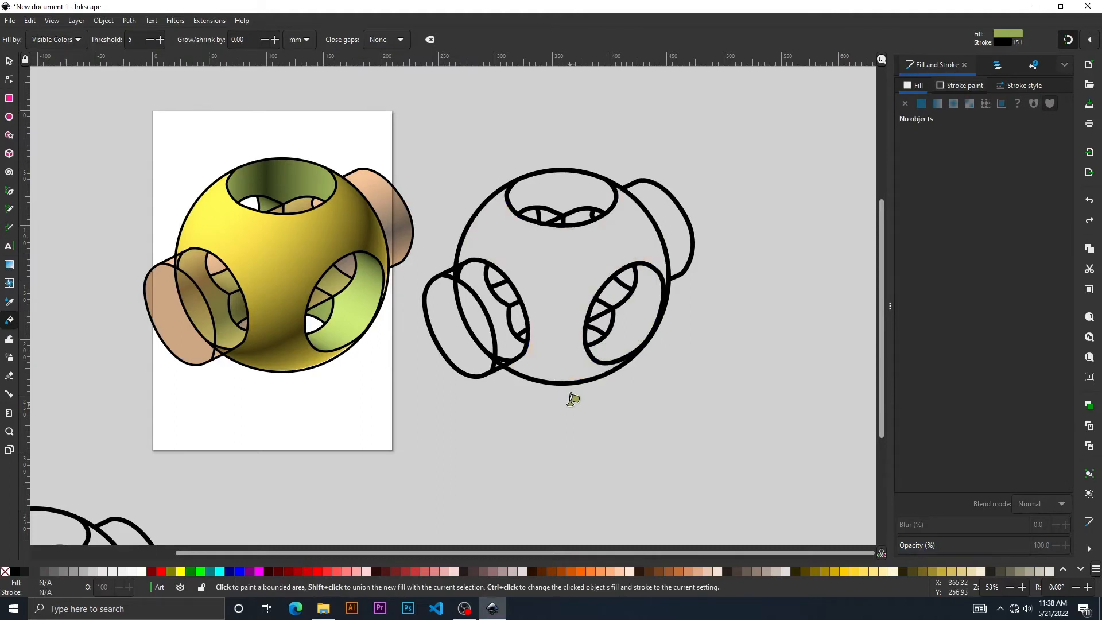
- Sample bright yellow from the reference sphere and bucket-fill the copy's sphere body with fbe44e
click(969, 84)
click(1008, 87)
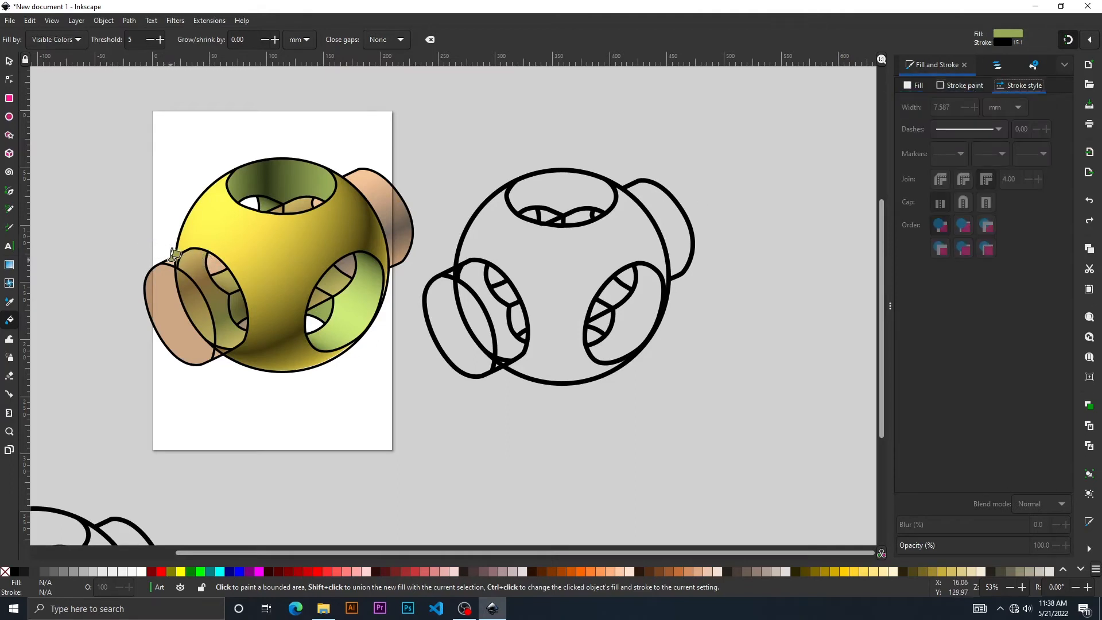
key(d)
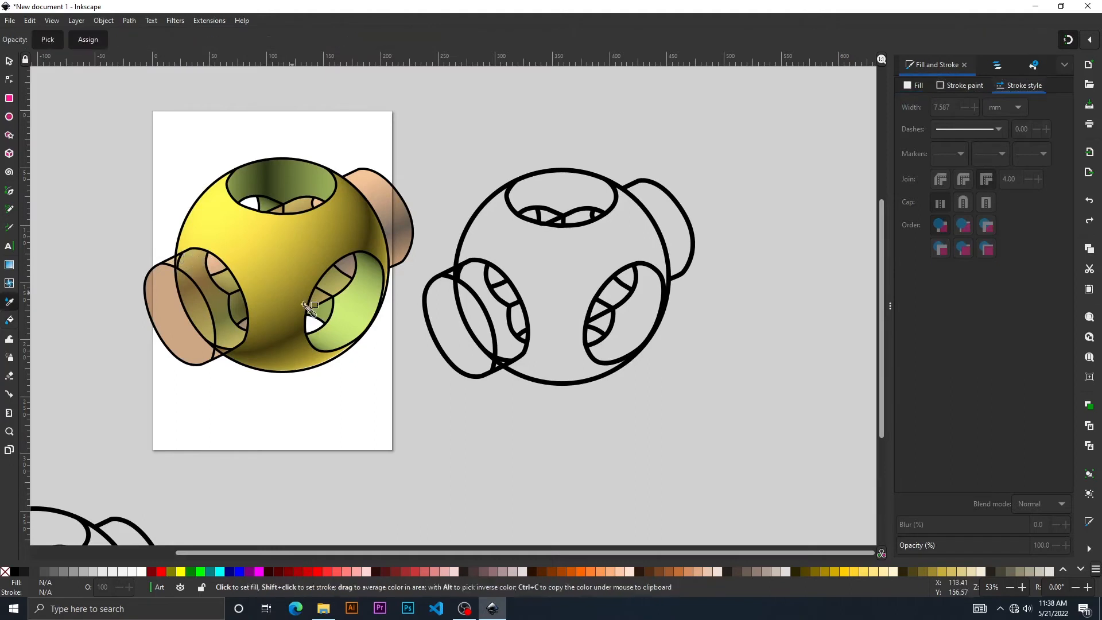
click(260, 248)
key(shift+F7)
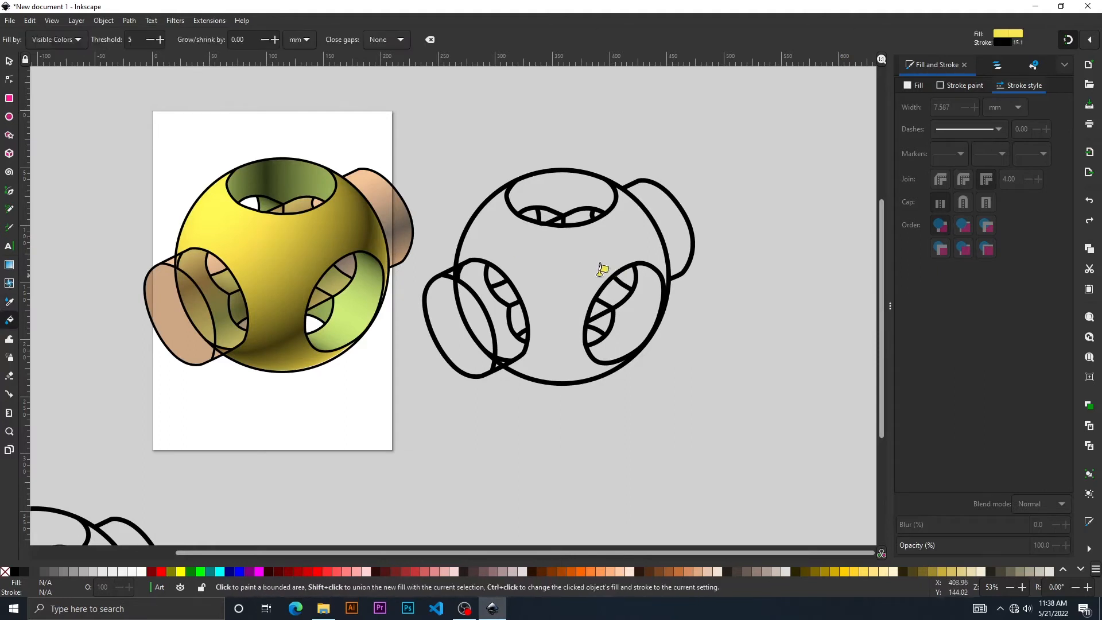
click(559, 265)
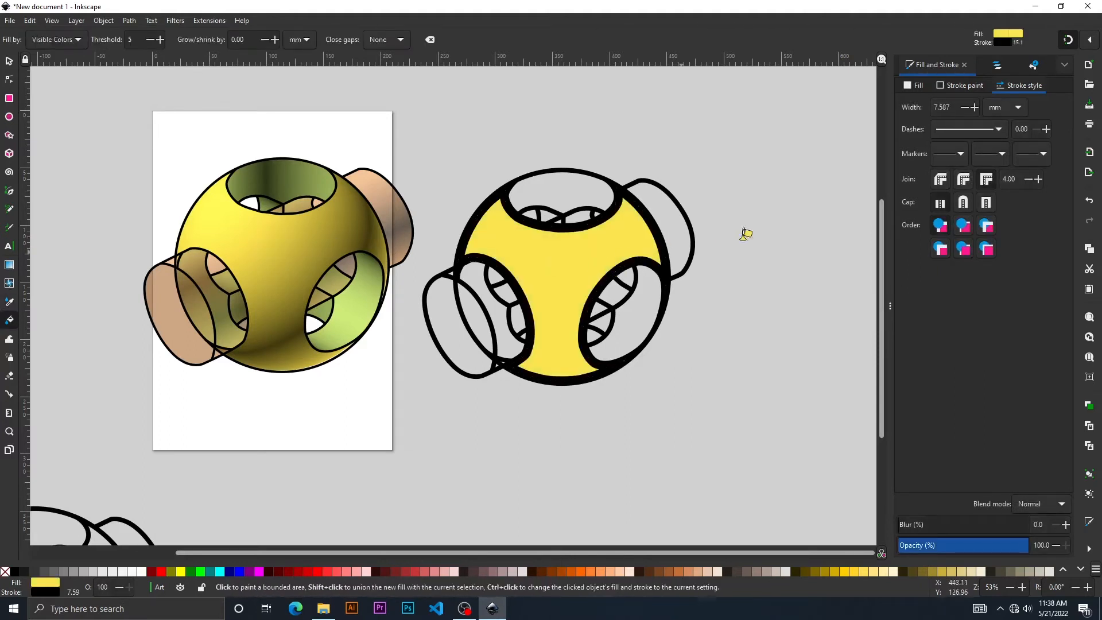
- Remove the stroke paint from the yellow sphere body fill and show its fill colour settings
click(957, 86)
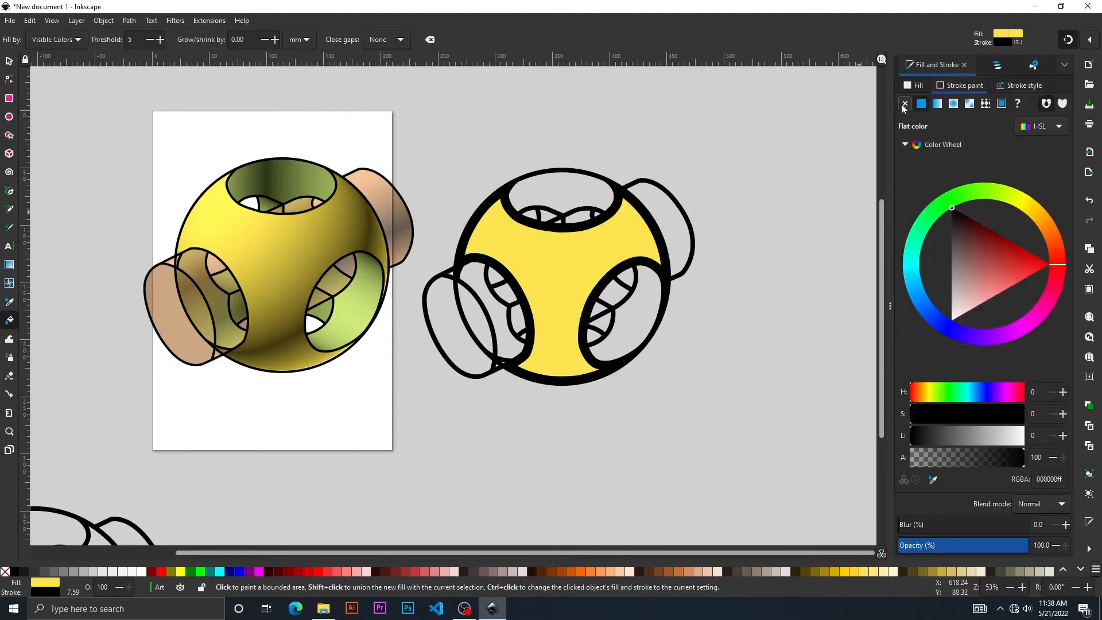
click(905, 105)
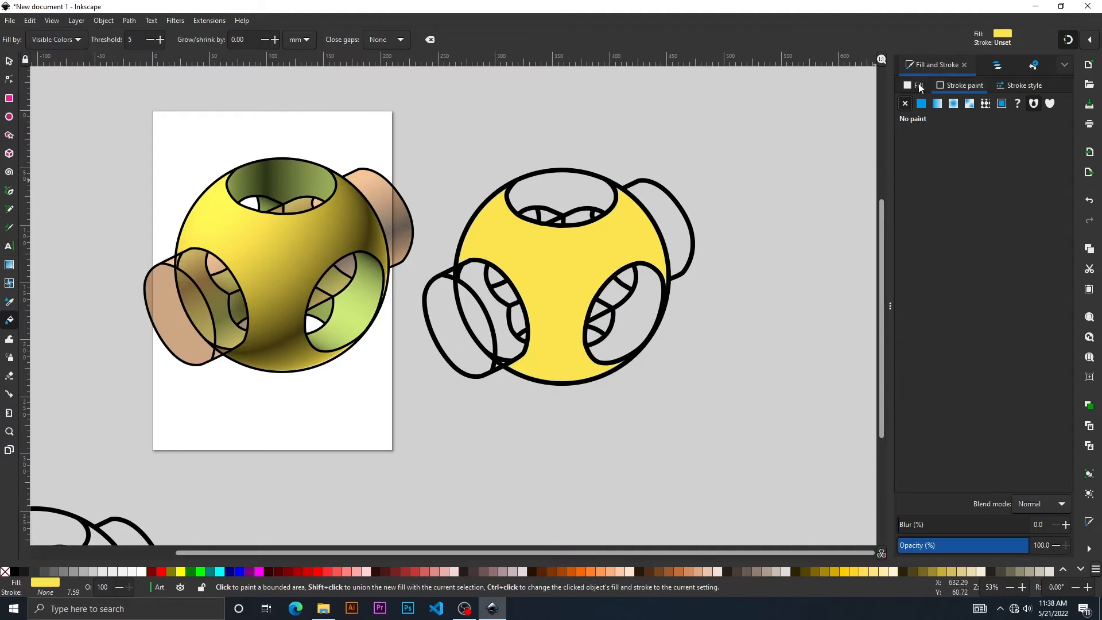
click(920, 86)
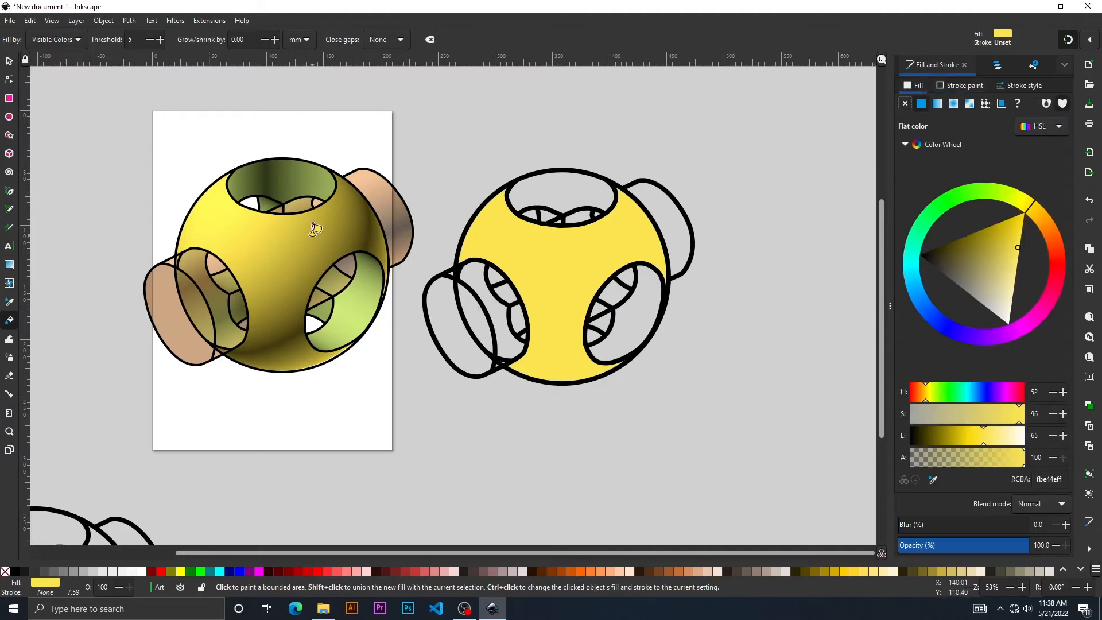
- Recolour the sphere body fill with a darker yellow, e0c943, sampled from the reference sphere
key(d)
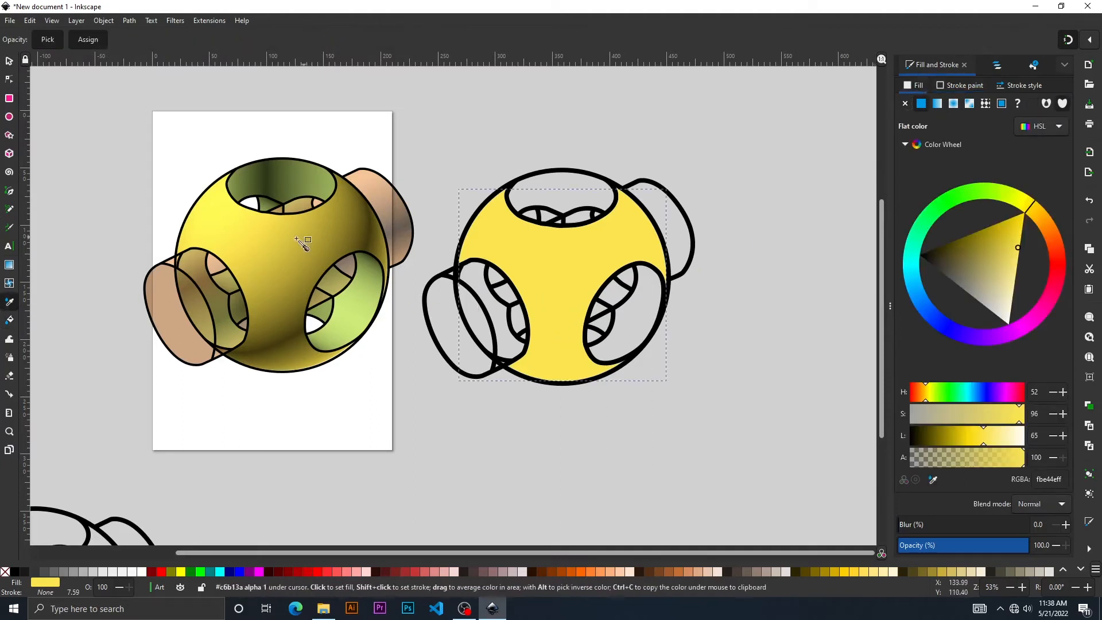
click(295, 245)
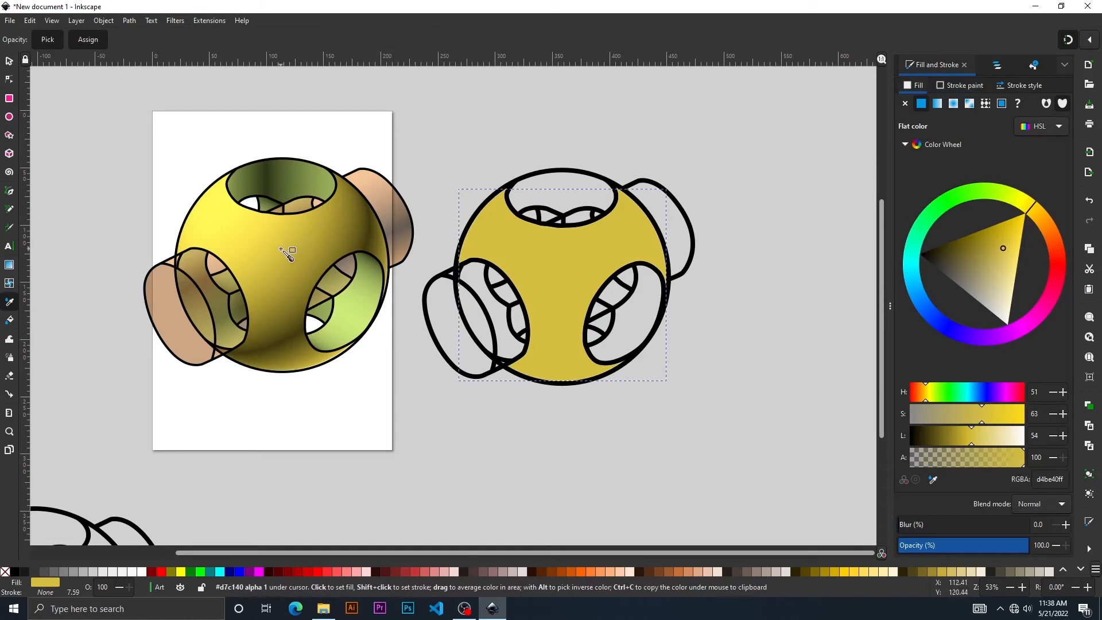
drag(283, 244, 282, 241)
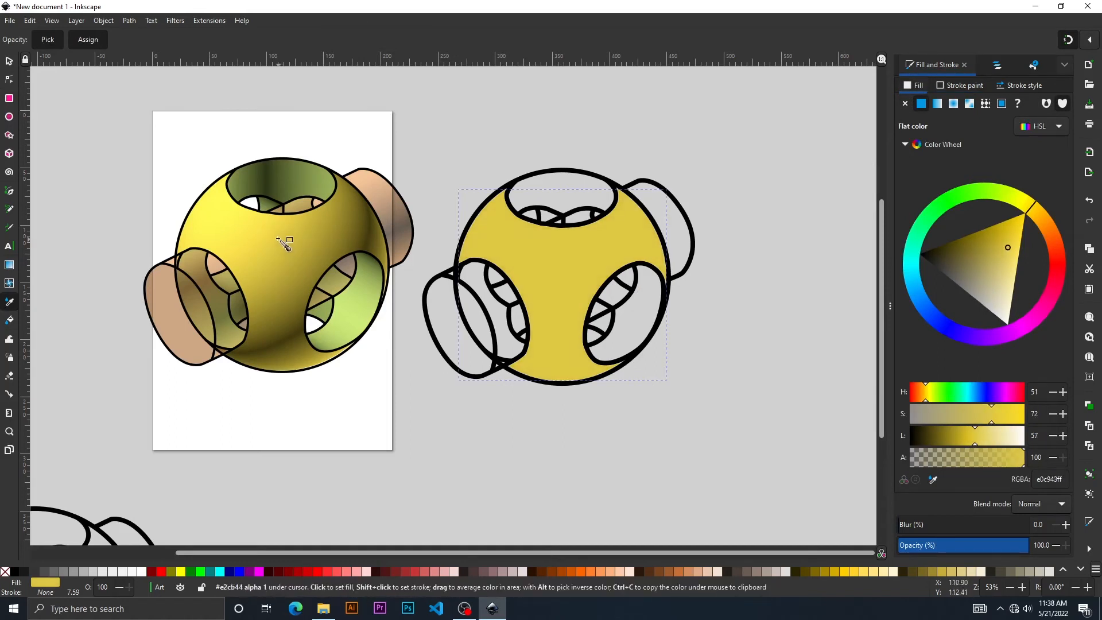
- Deselect the body fill, sample dark green 90a553 from the reference's right opening wall, and bucket-fill the copy's matching wall
key(s)
key(Escape)
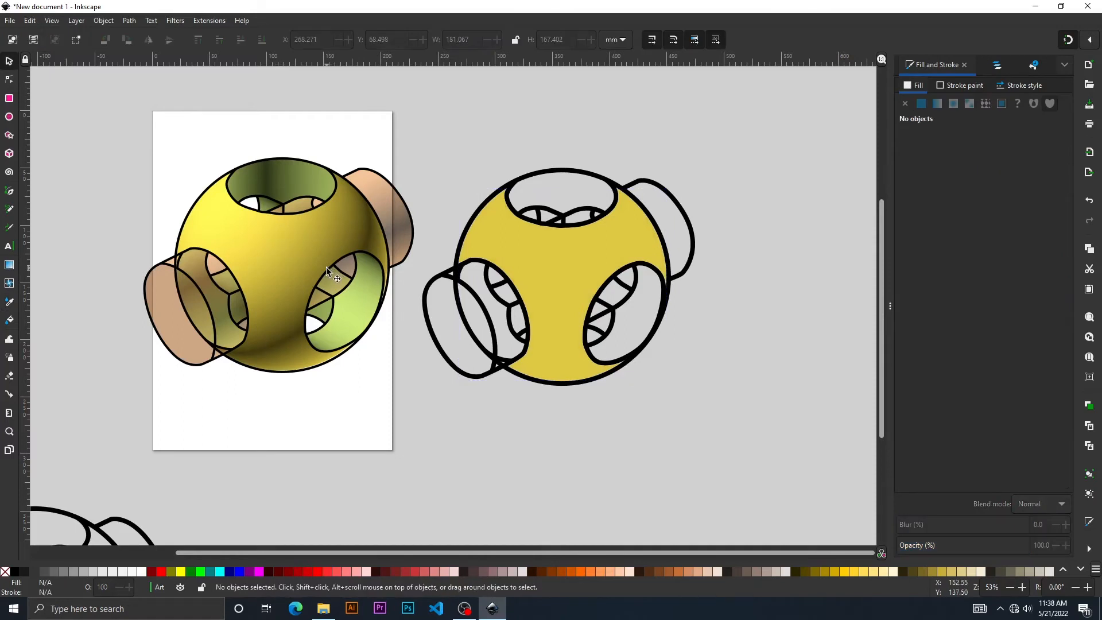
key(d)
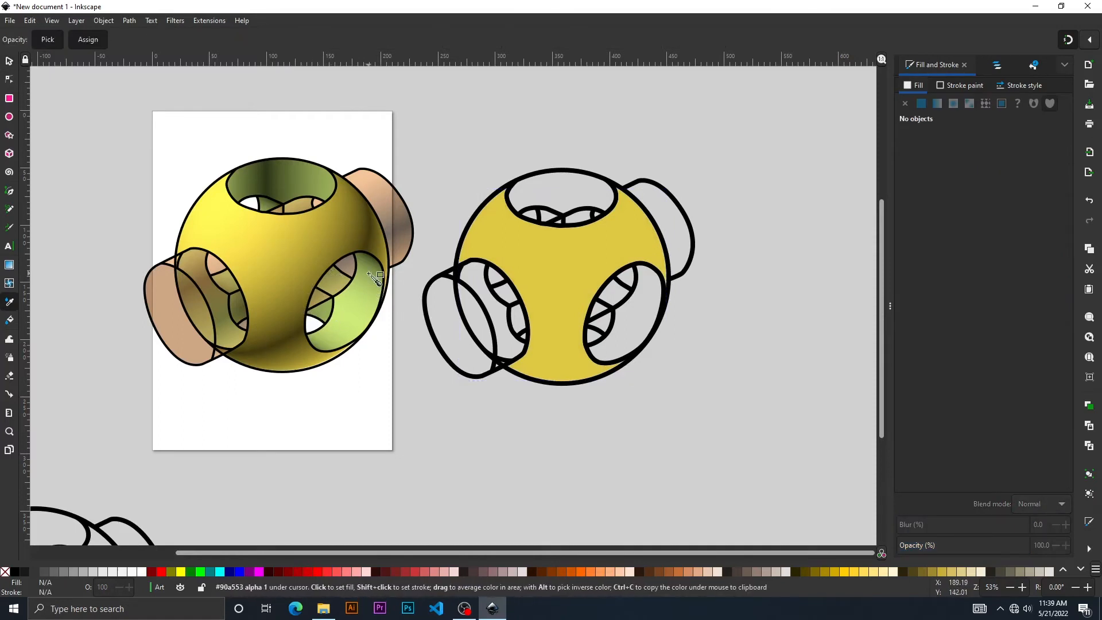
key(g)
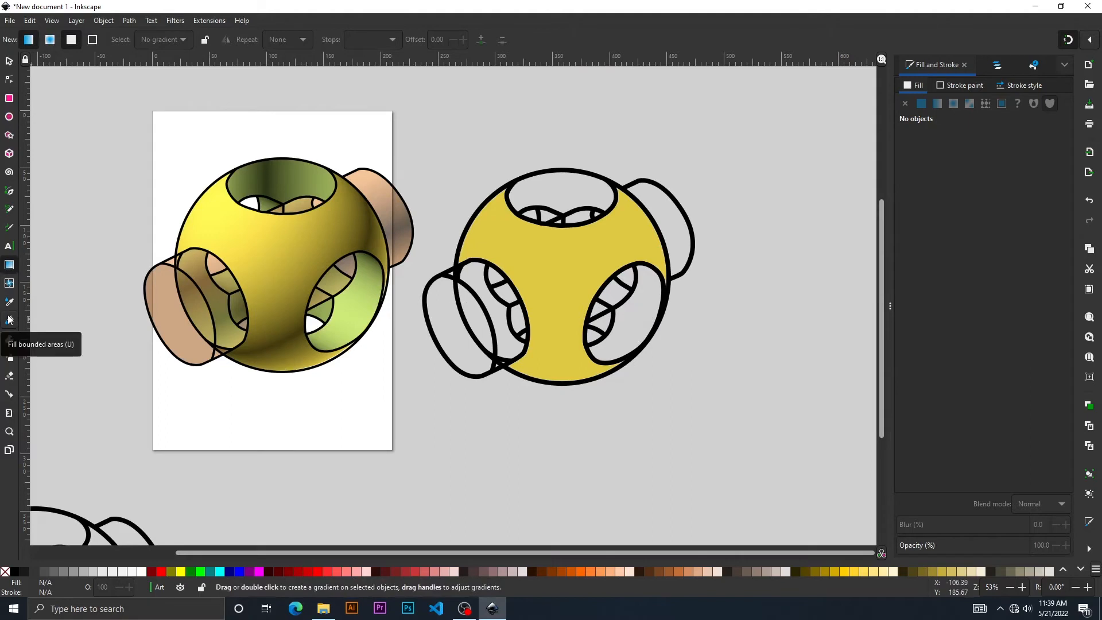
key(u)
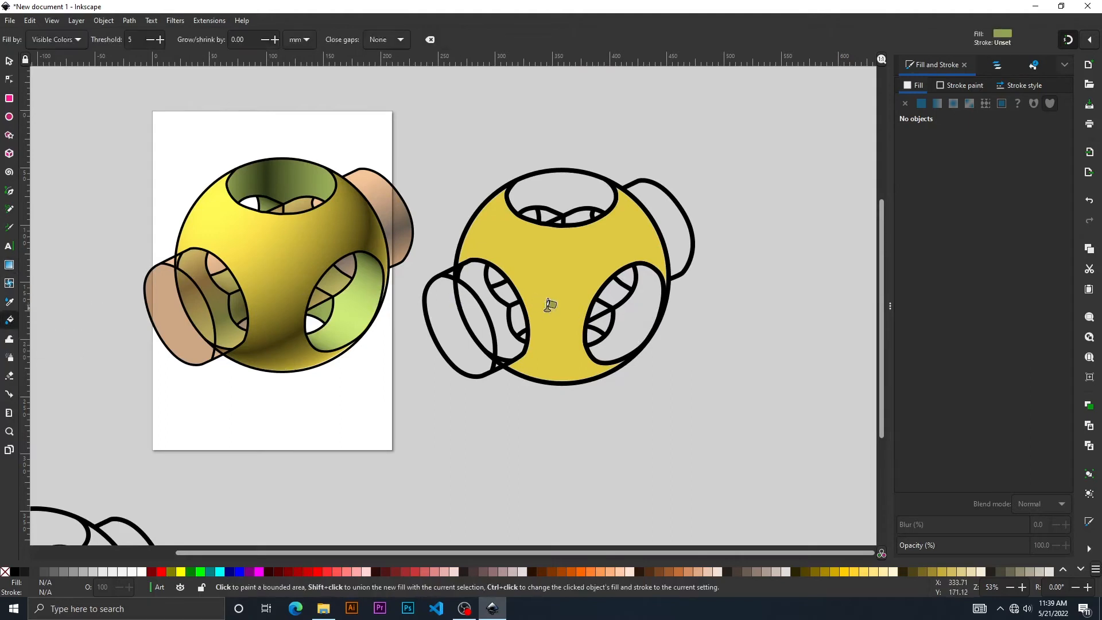
click(644, 317)
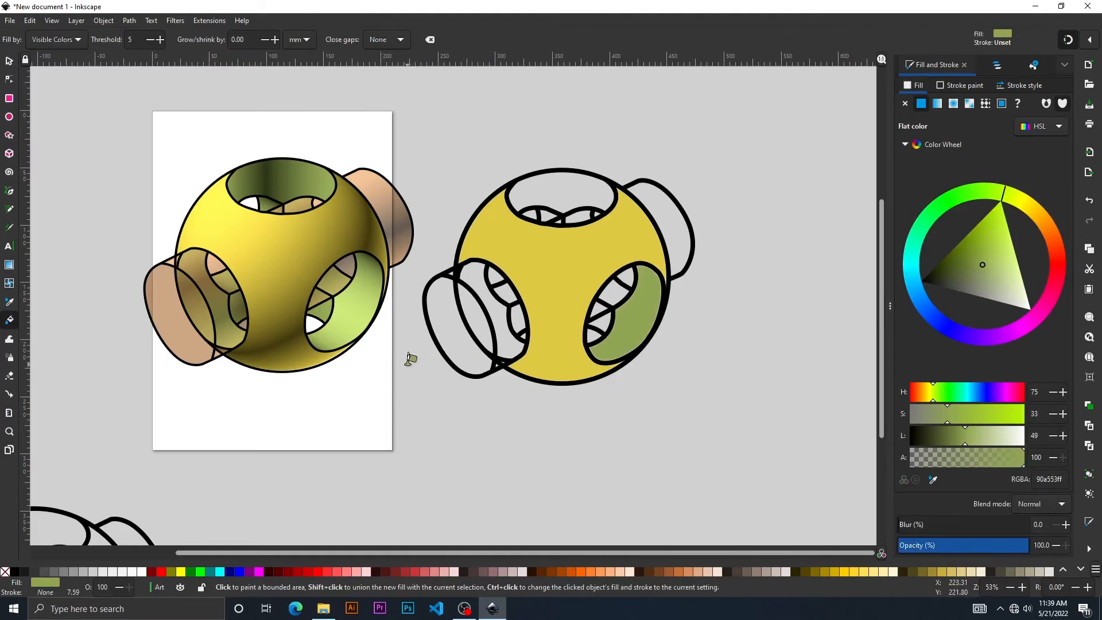
- Recolour the right opening's wall with the green a6bd60 sampled from the reference's right opening wall, and deselect it
key(d)
click(360, 290)
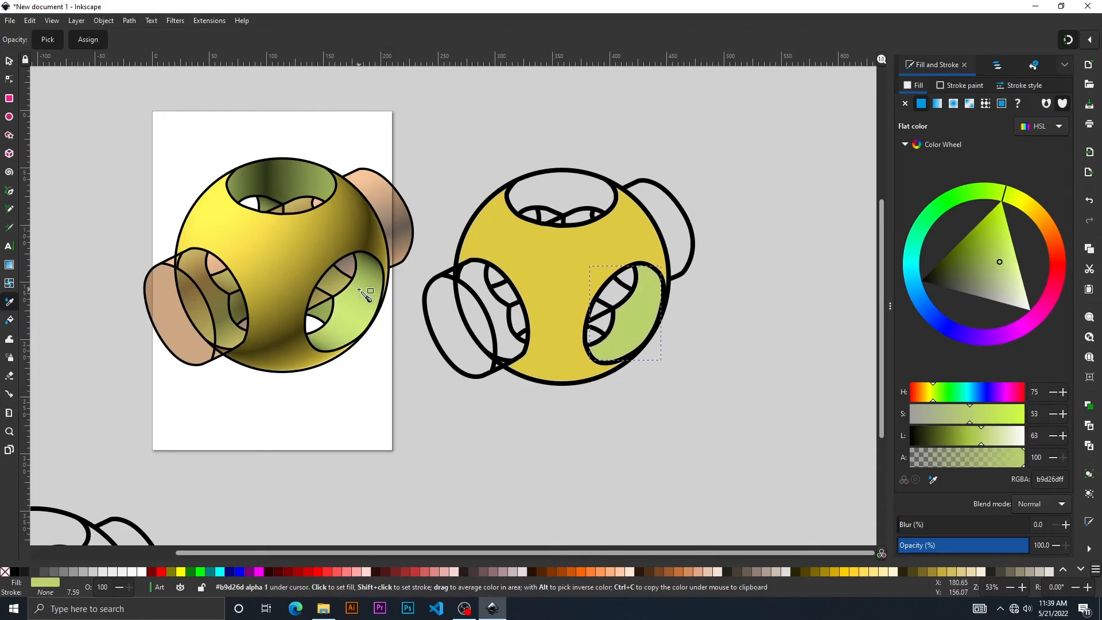
click(362, 282)
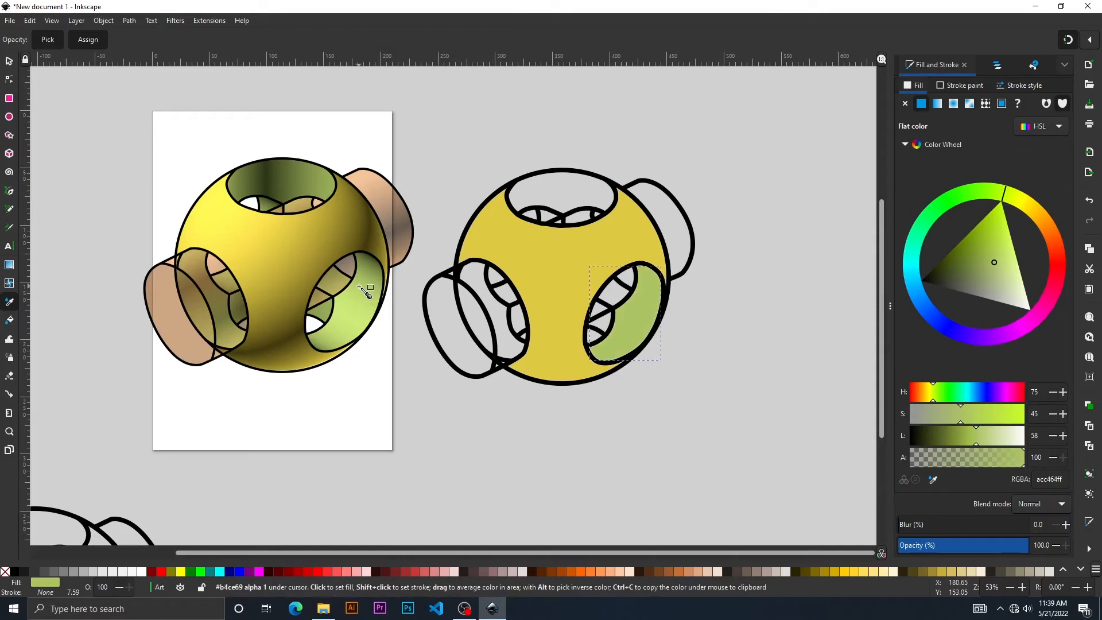
click(364, 284)
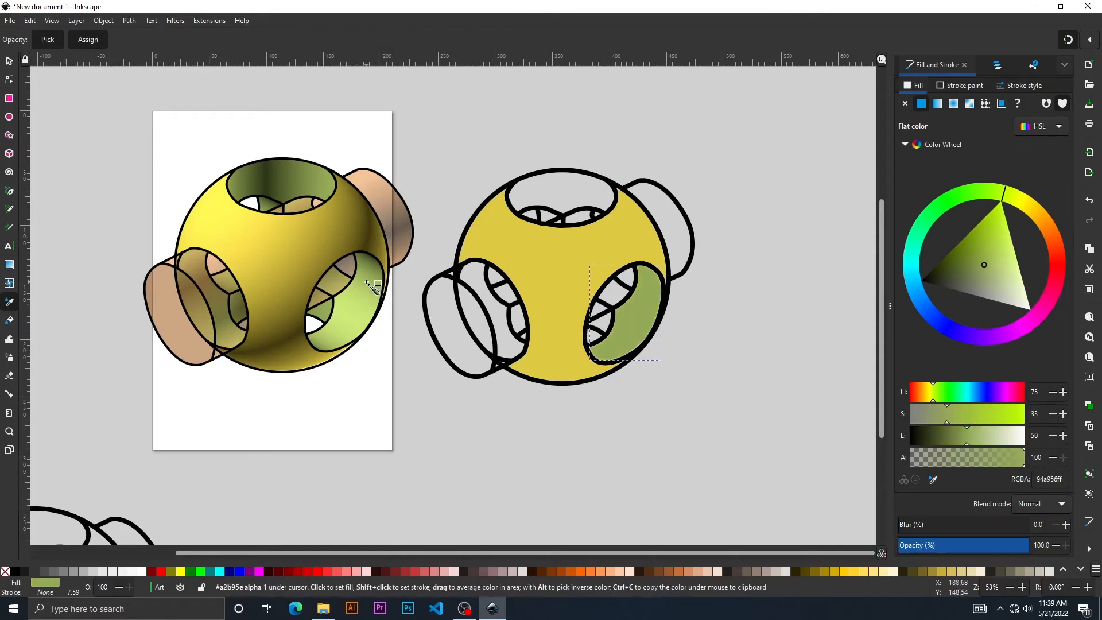
click(368, 284)
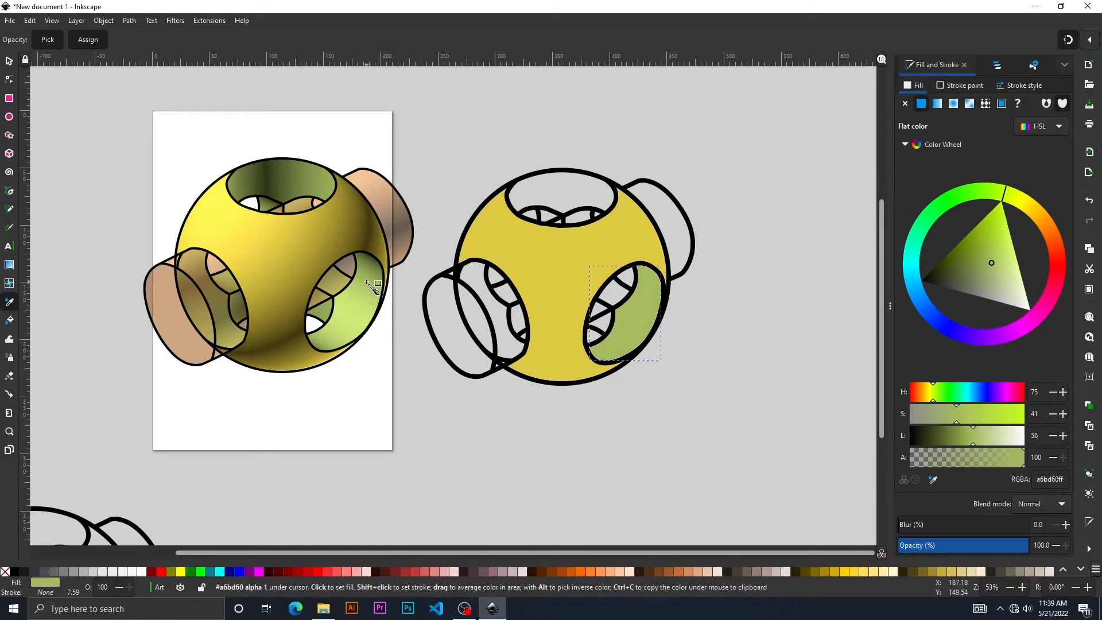
key(s)
click(504, 351)
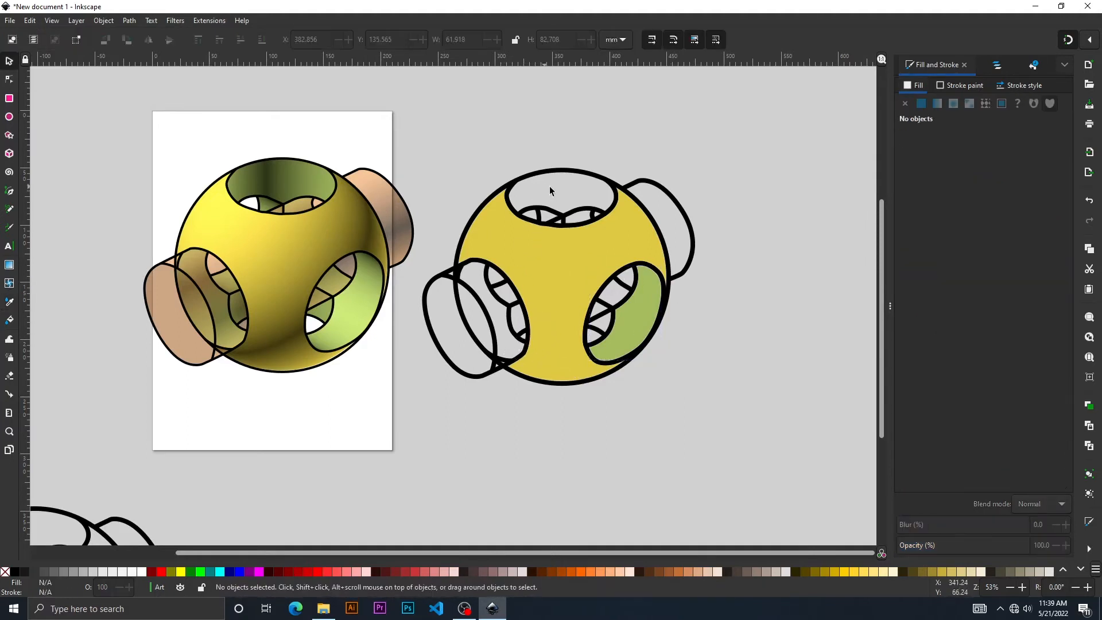
- Bucket-fill the top opening's wall and the small inner-wall sections seen through the right and top openings with green a6bd60
key(u)
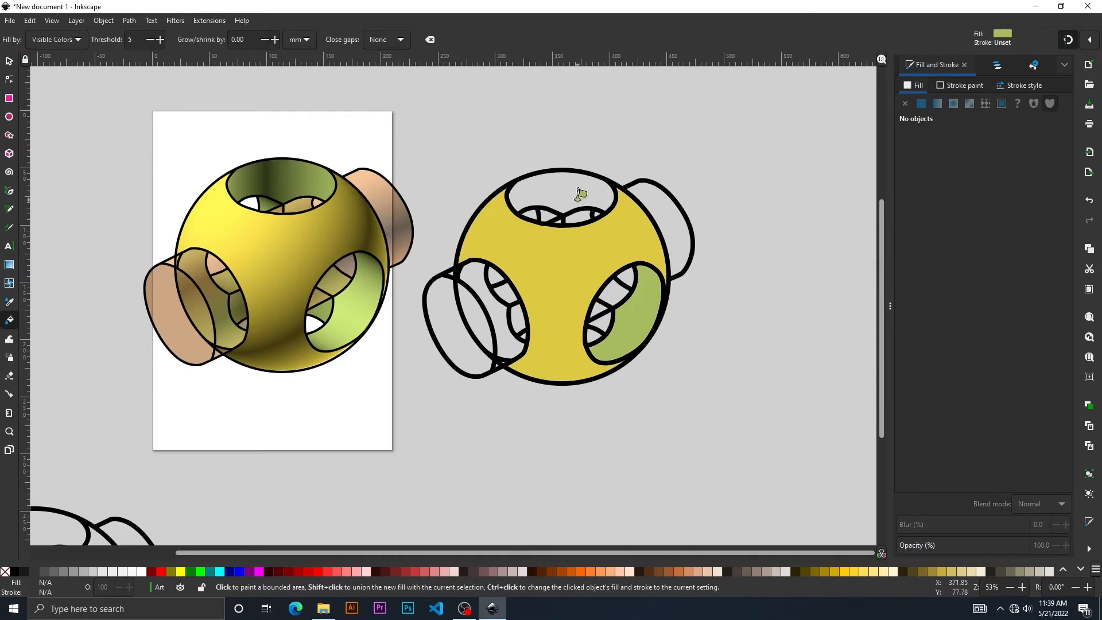
click(580, 194)
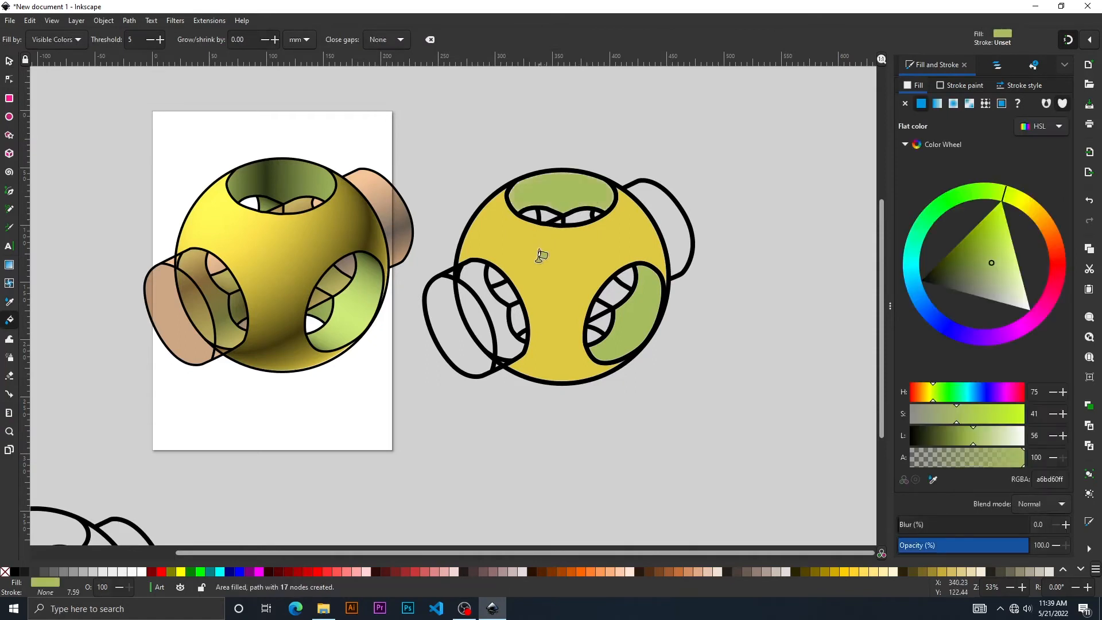
click(603, 330)
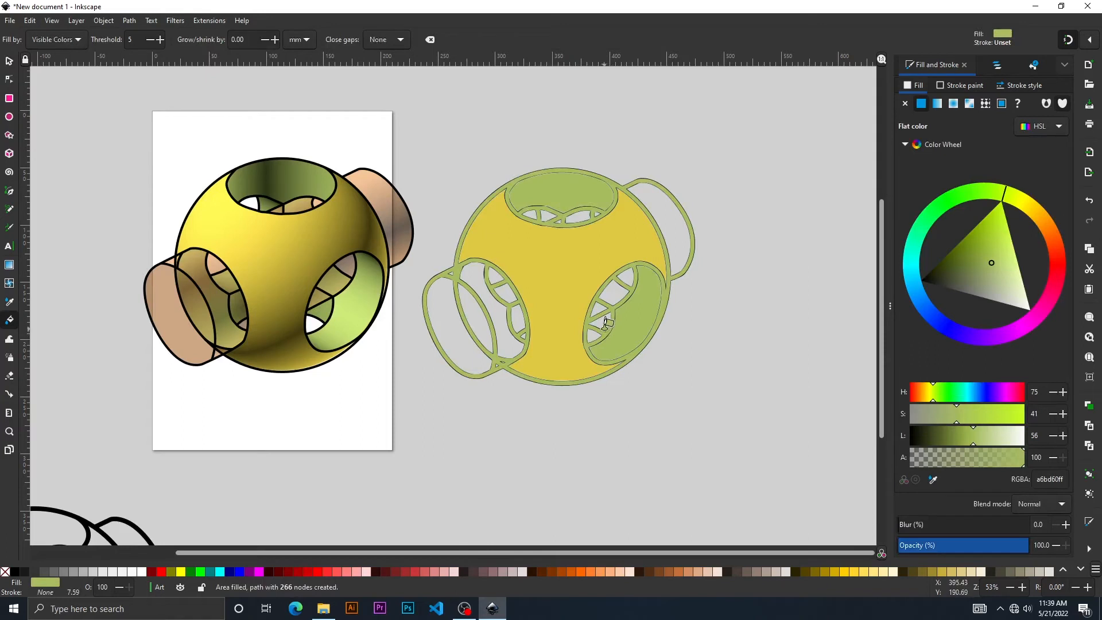
key(ctrl+z)
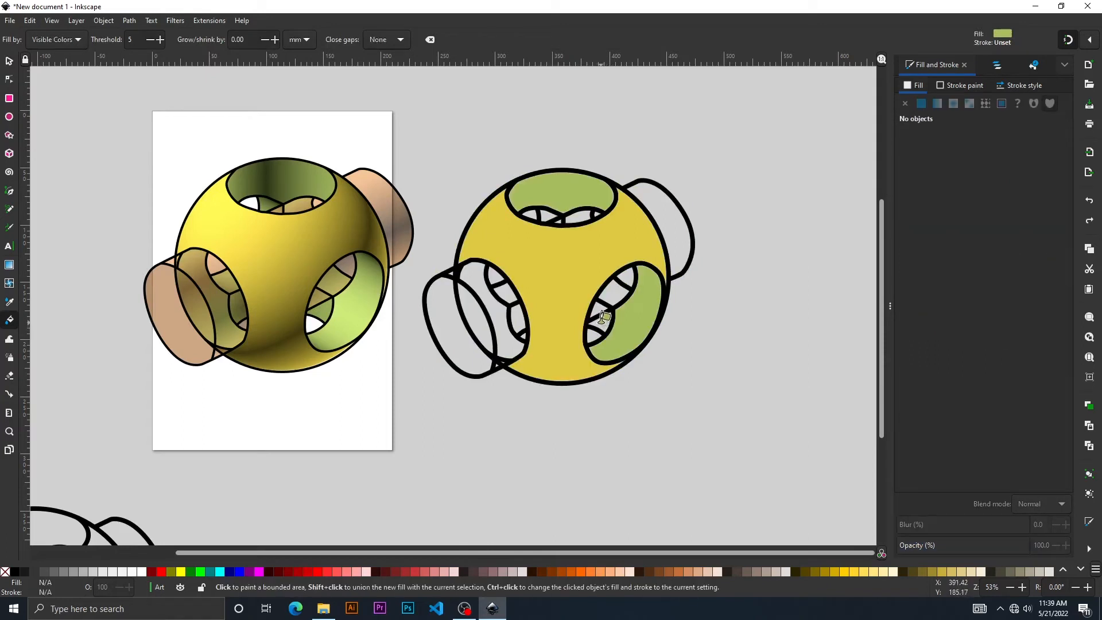
click(606, 318)
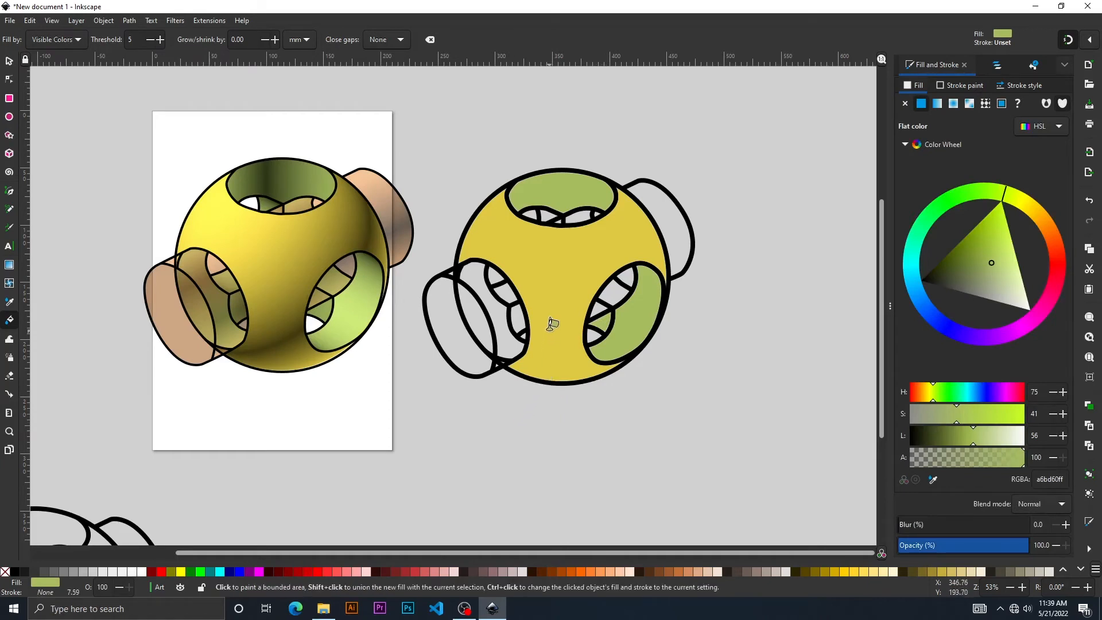
click(546, 210)
key(d)
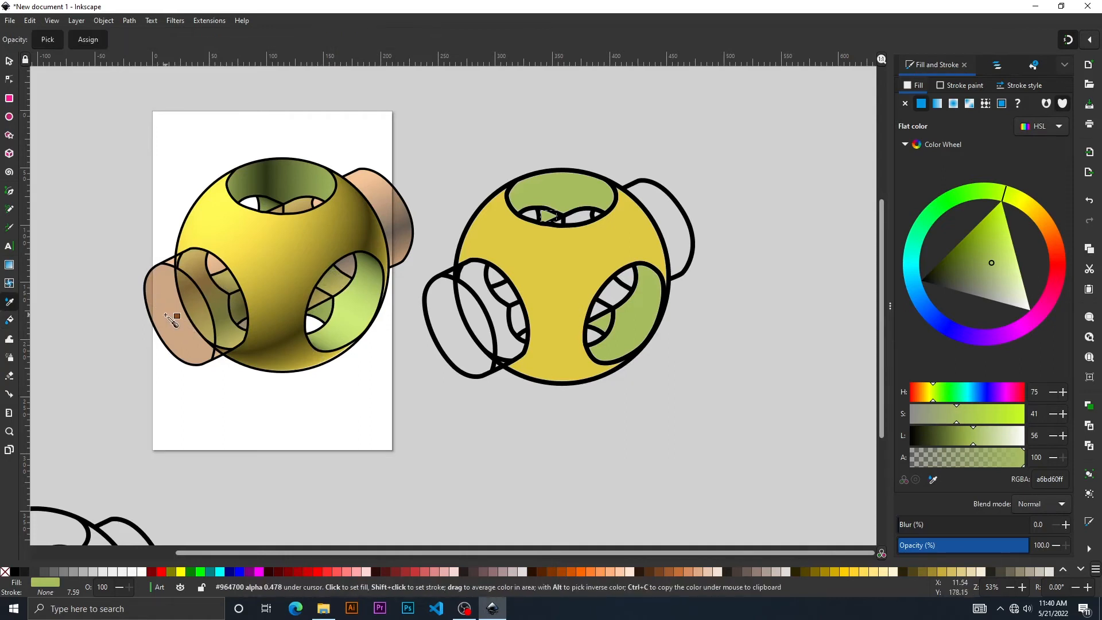
click(166, 315)
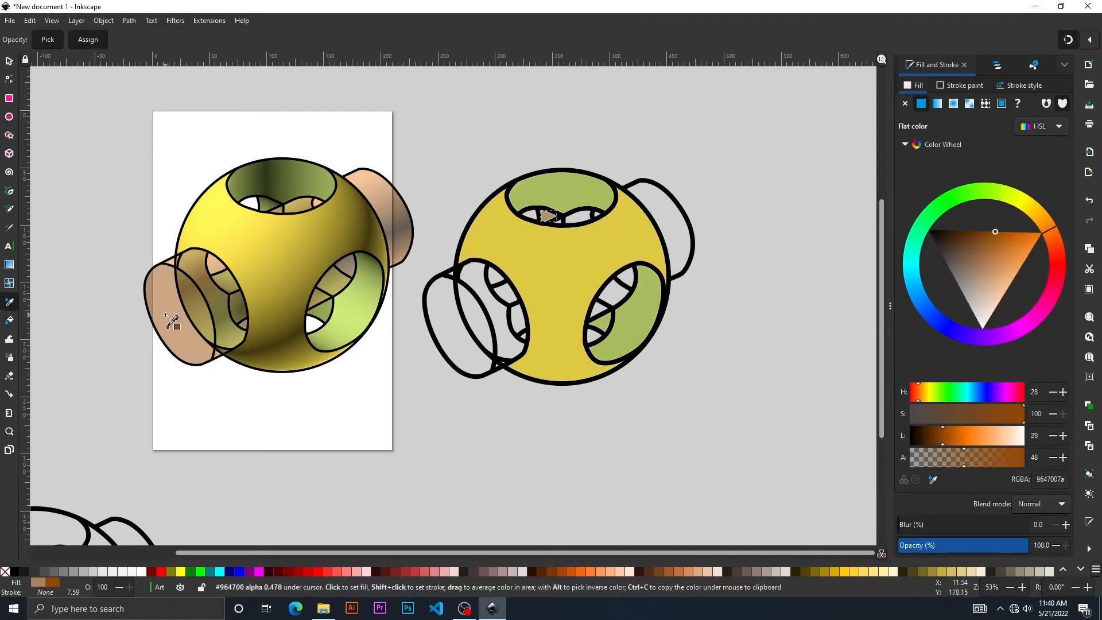
key(ctrl+z)
- With nothing selected, sample translucent brown 9647007a from the reference's left cylinder and bucket-fill the copy's left cylinder and its tiny lower gap
key(s)
key(Escape)
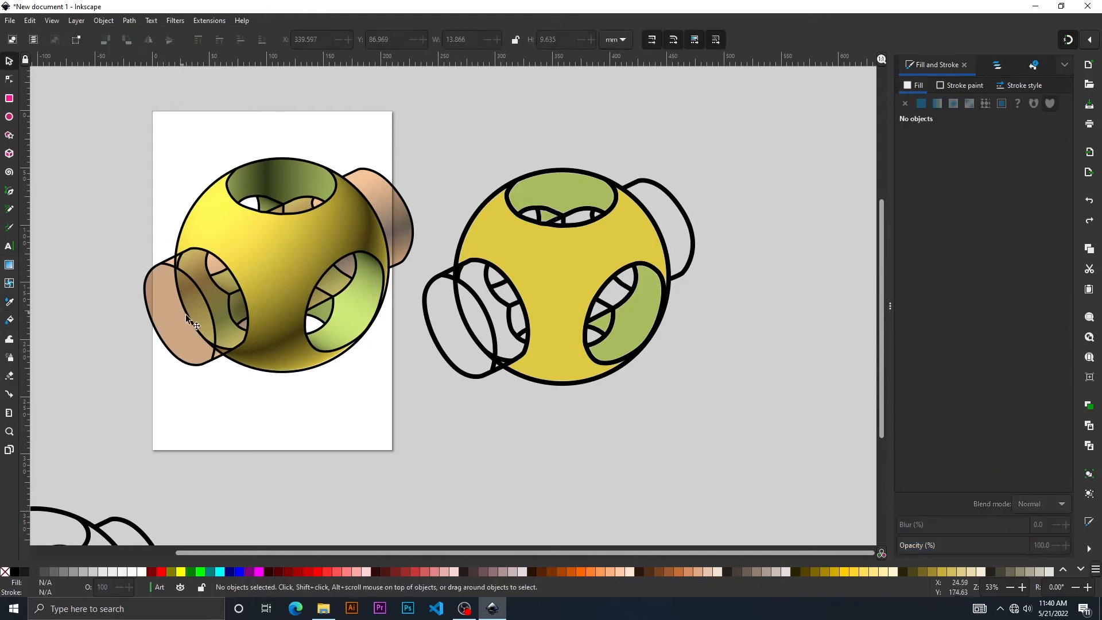
key(d)
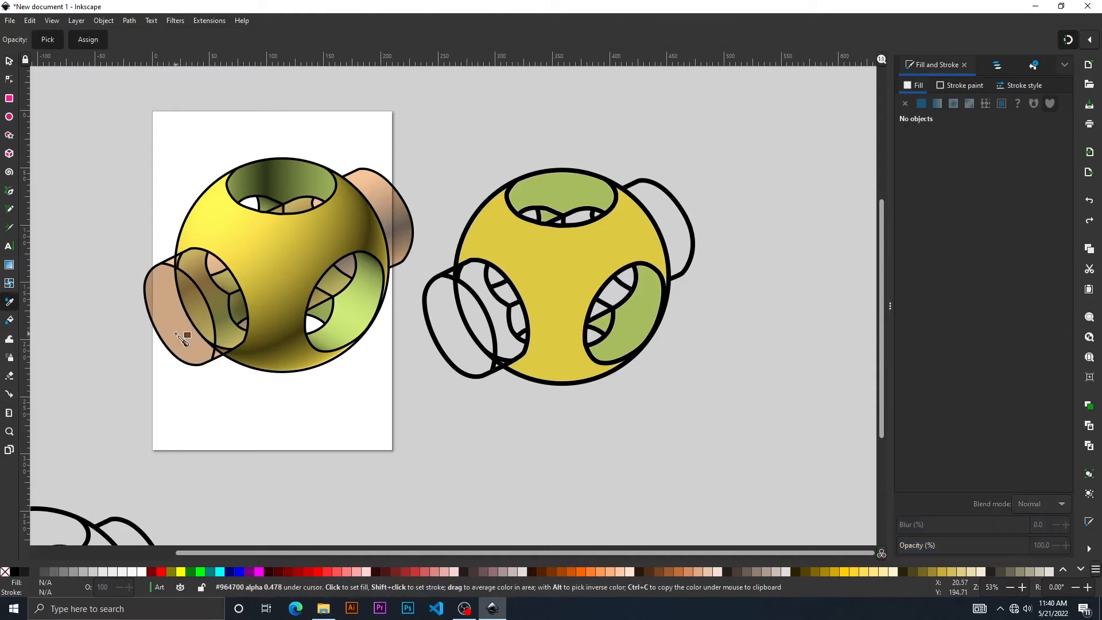
key(u)
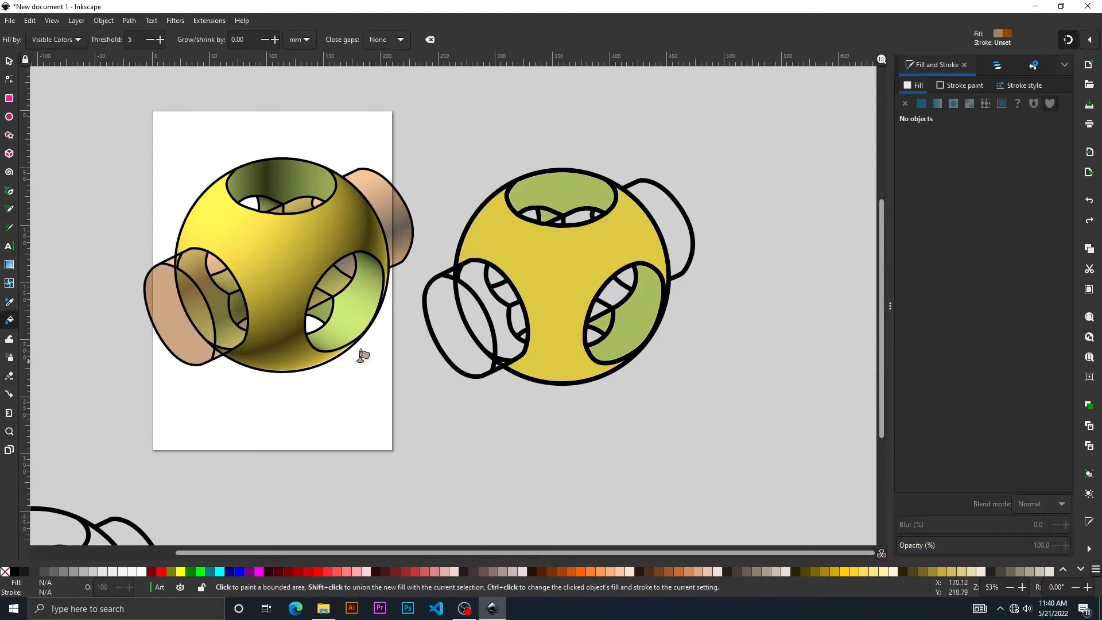
click(448, 327)
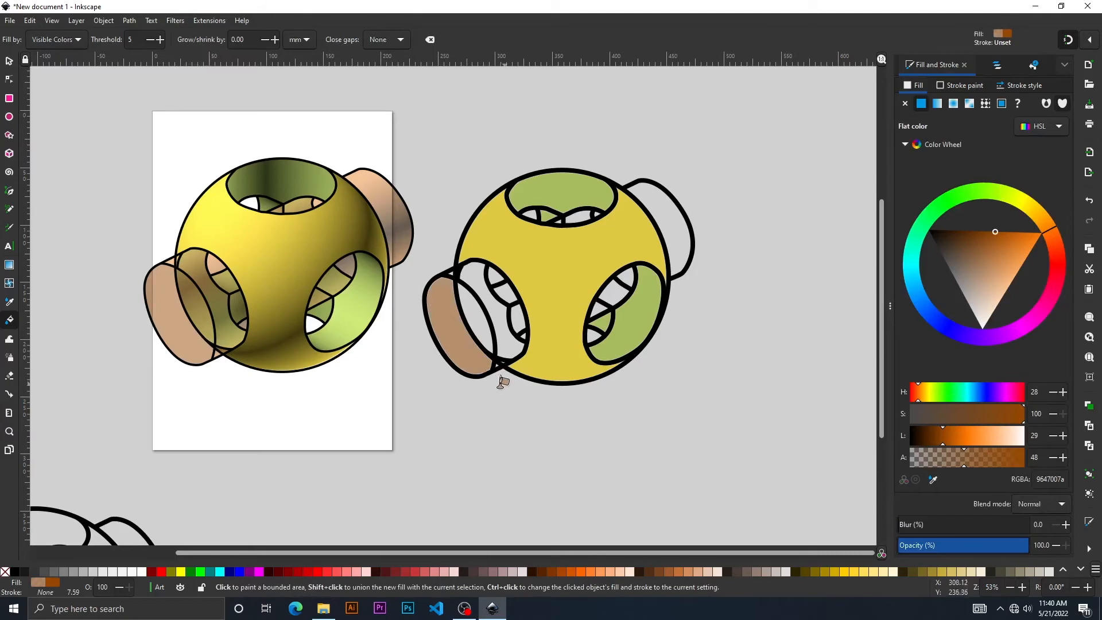
scroll(501, 387, up, 2)
scroll(499, 380, up, 2)
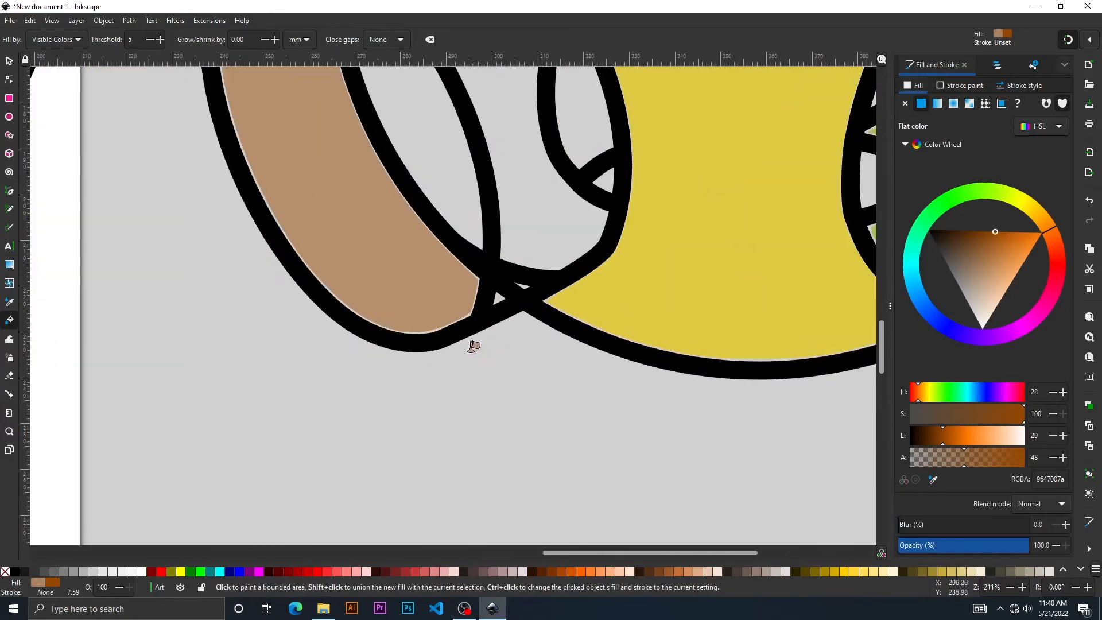
click(497, 297)
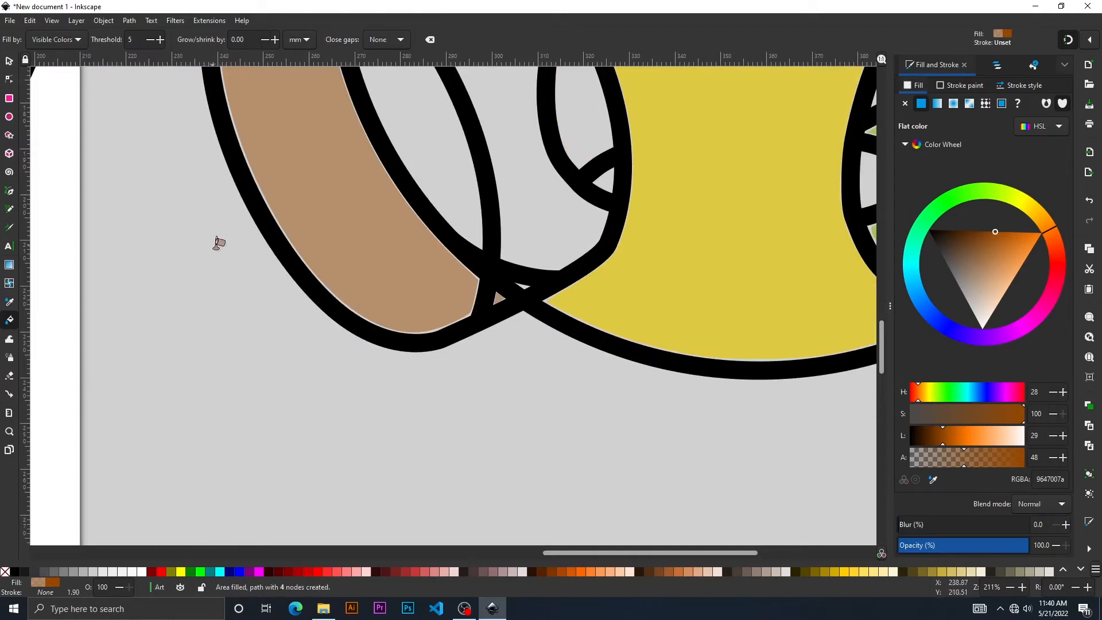
- Bucket-fill the rear right cylinder and the small cylinder sections inside the right, top and left openings with brown 9647007a
scroll(274, 232, down, 3)
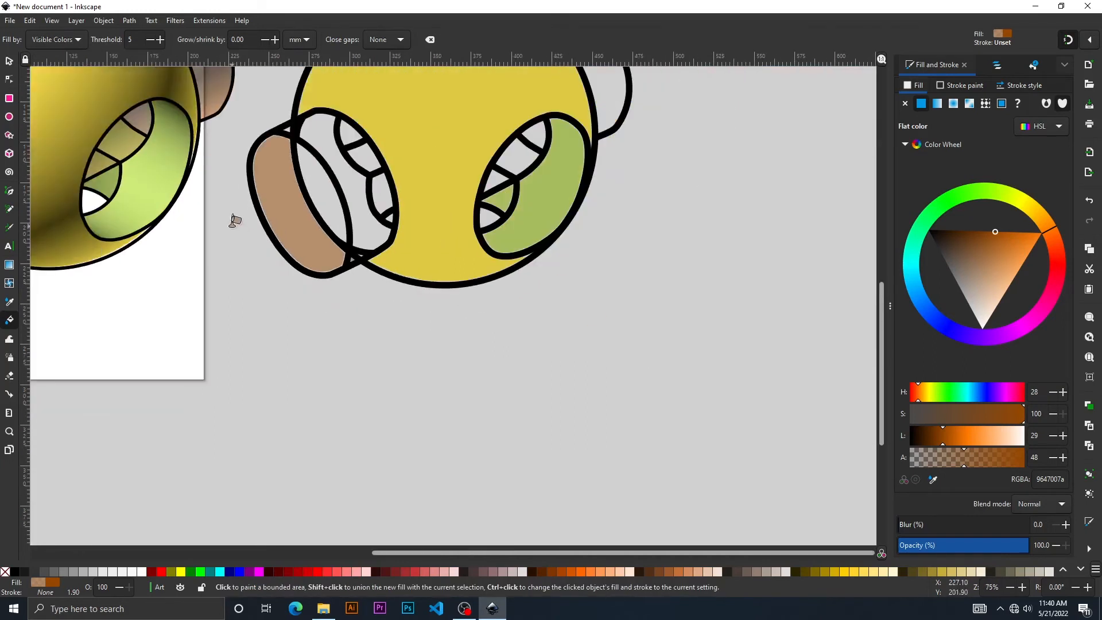
mouse_move(234, 222)
mouse_down()
mouse_move(288, 282)
mouse_move(430, 337)
mouse_up()
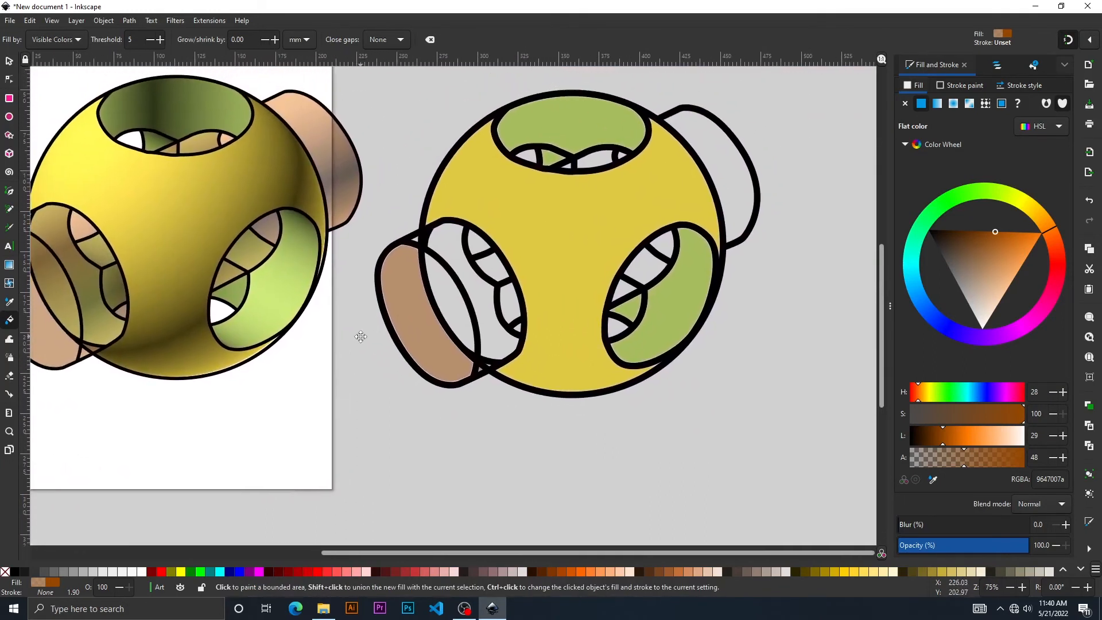
click(668, 237)
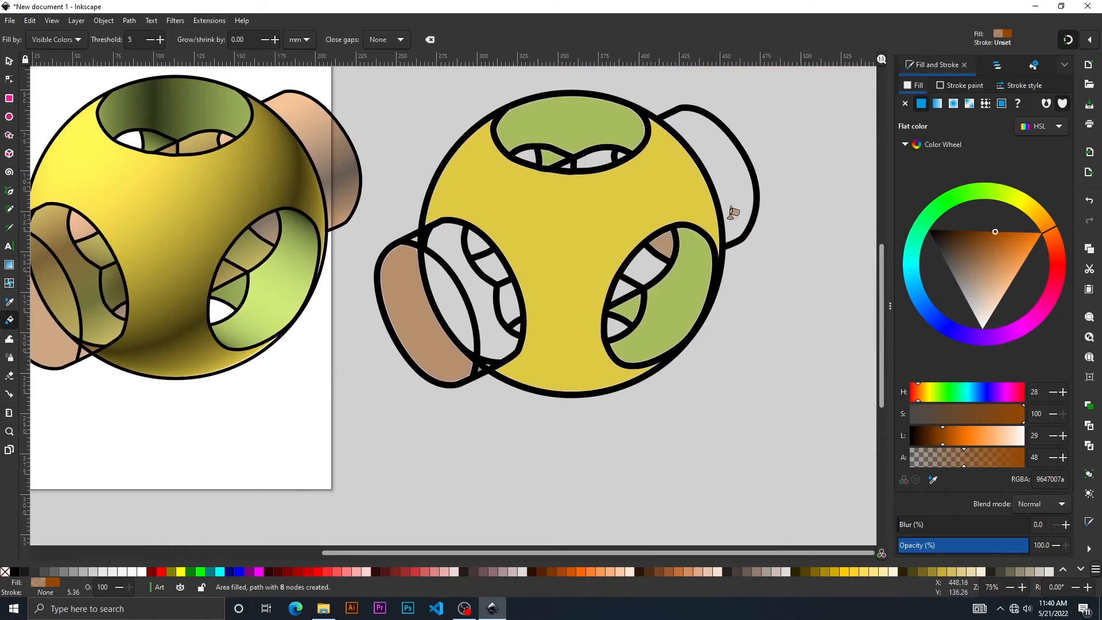
click(732, 173)
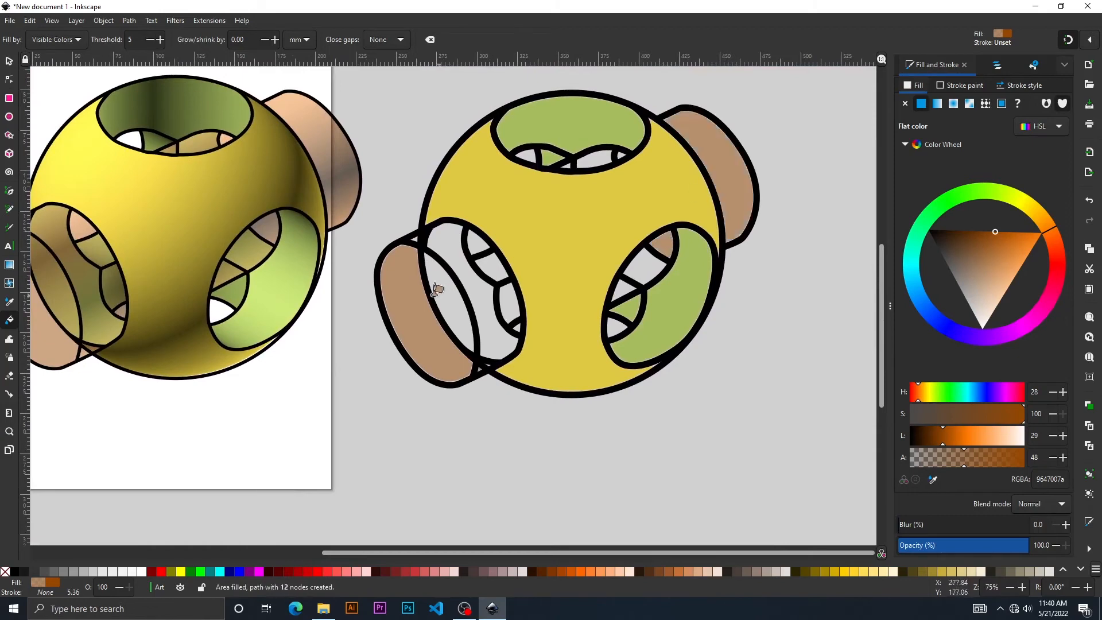
click(621, 156)
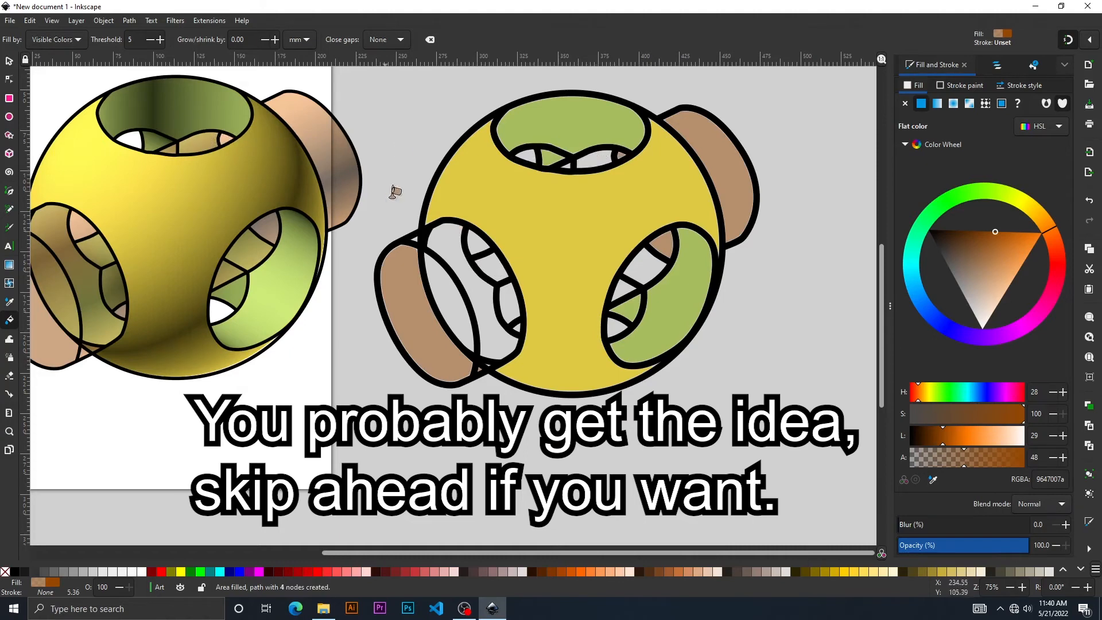
click(478, 240)
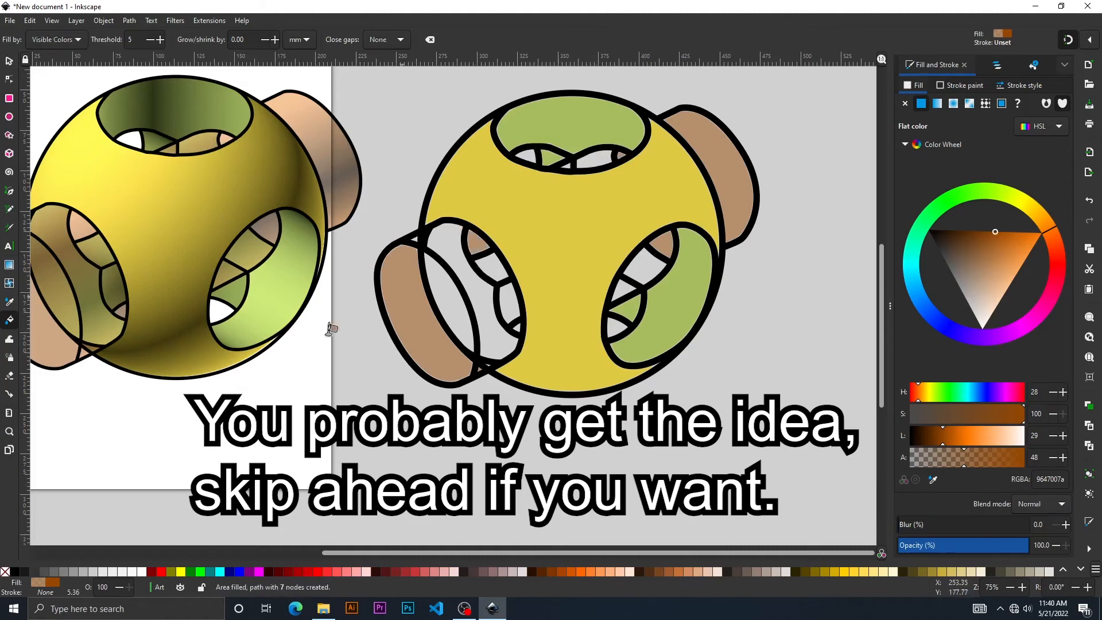
- Bucket-fill the tiny triangular gap at the left cylinder's upper edge, beside the sphere outline, with brown 9647007a
scroll(144, 300, up, 2)
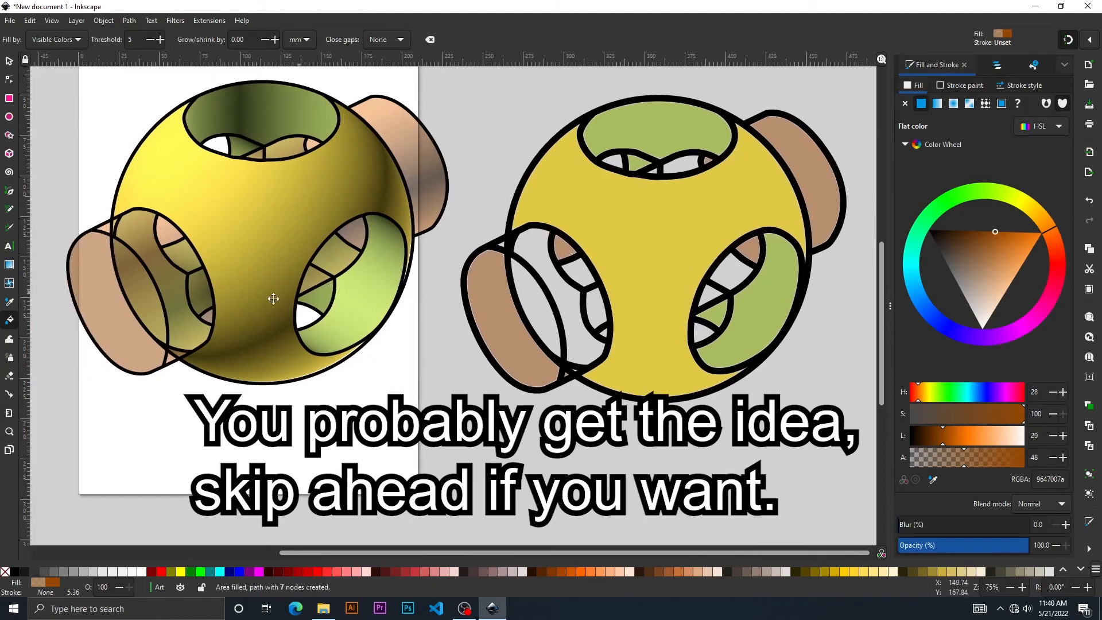
scroll(449, 276, up, 1)
scroll(448, 276, up, 2)
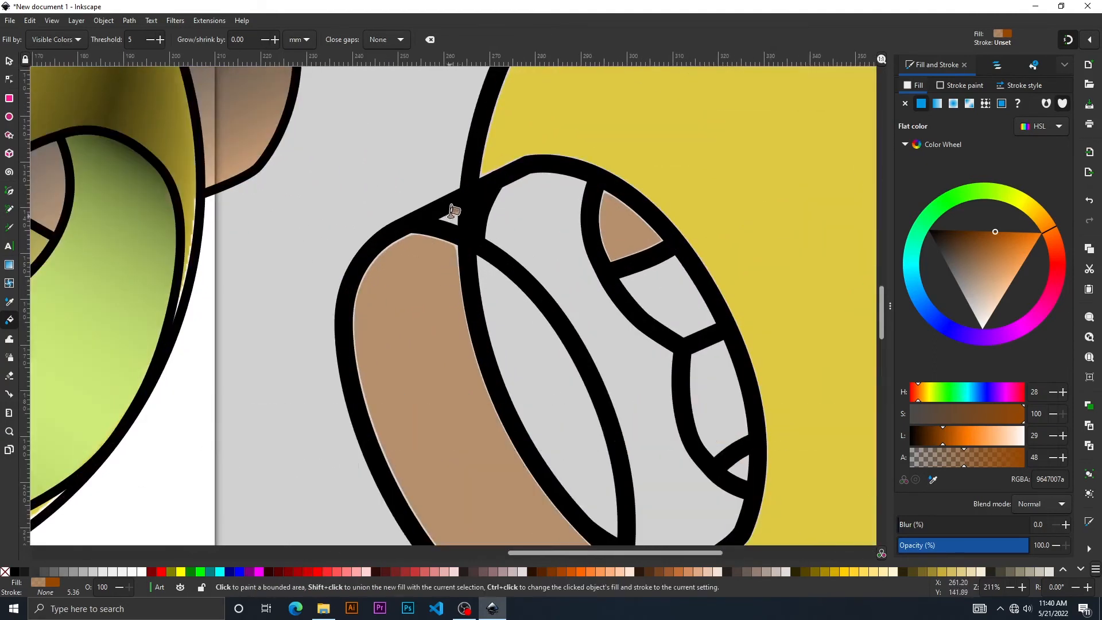
click(450, 245)
- With nothing selected, sample olive 7d703bff from the reference's left opening and bucket-fill the copy's left opening wall
scroll(309, 263, down, 3)
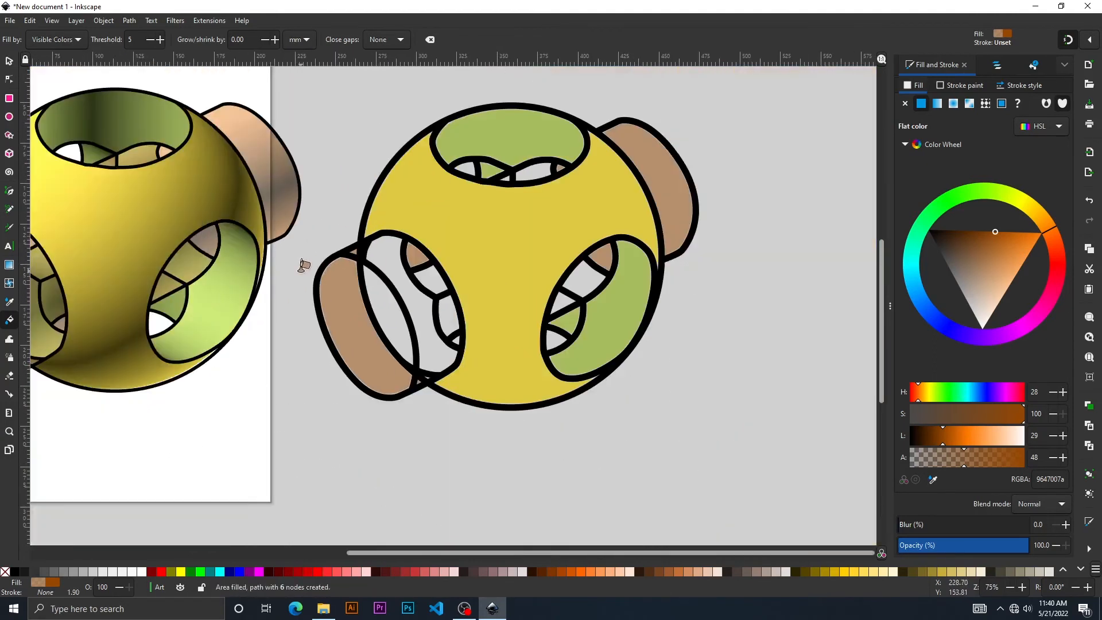
drag(241, 278, 314, 300)
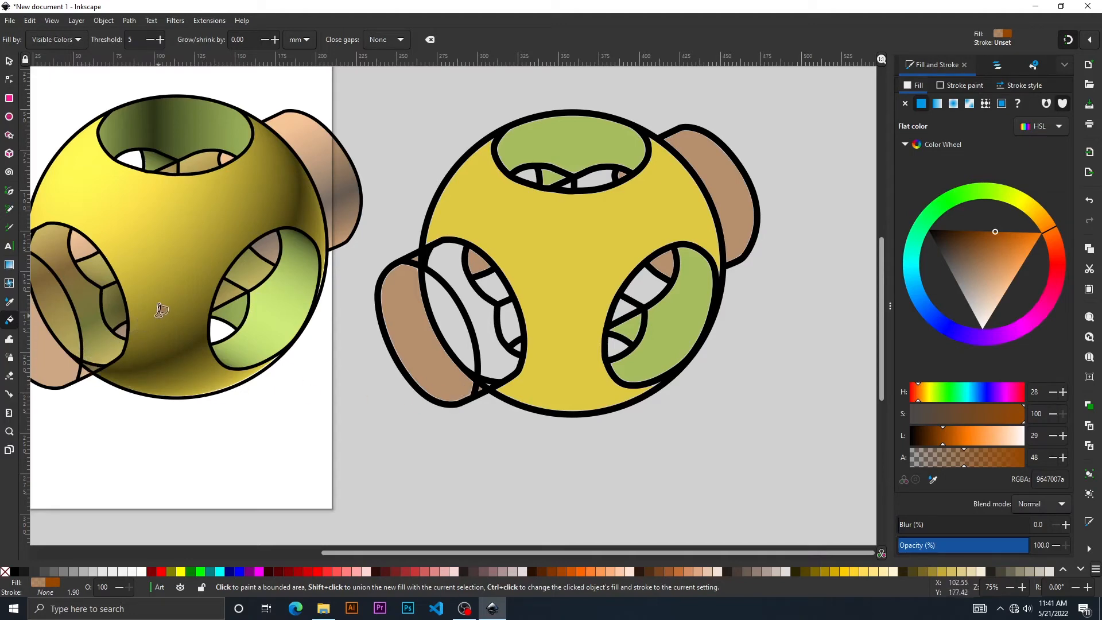
key(Escape)
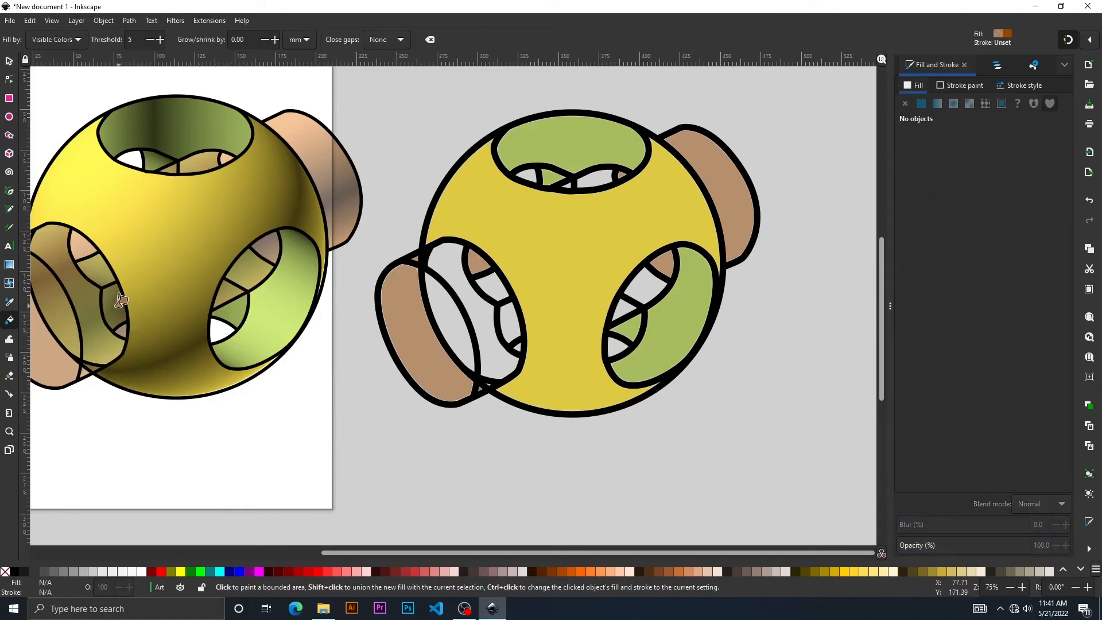
key(d)
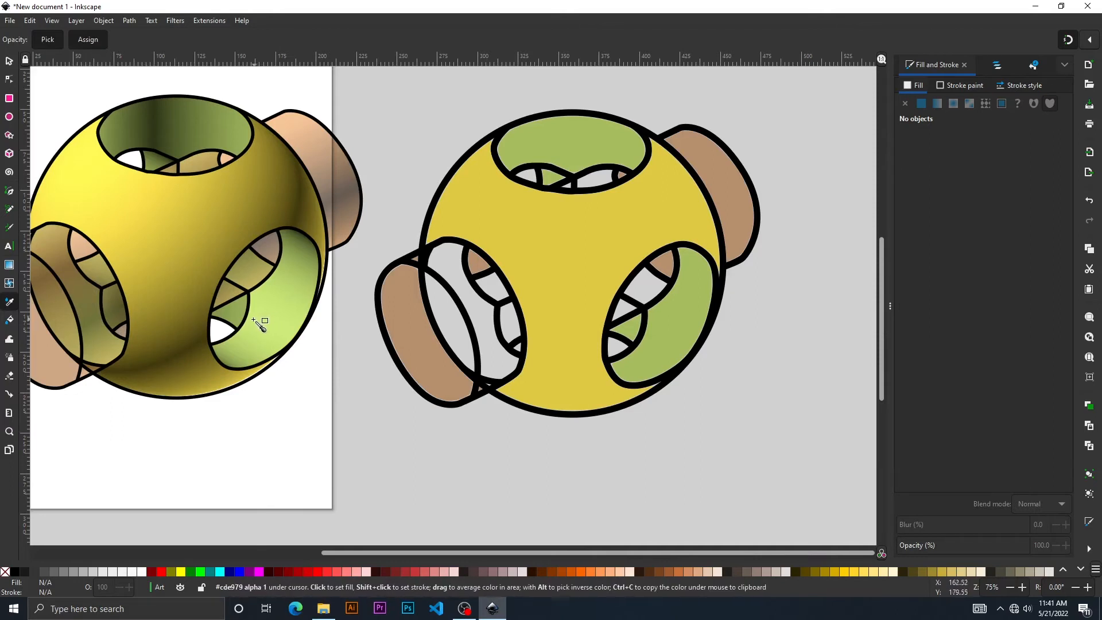
key(u)
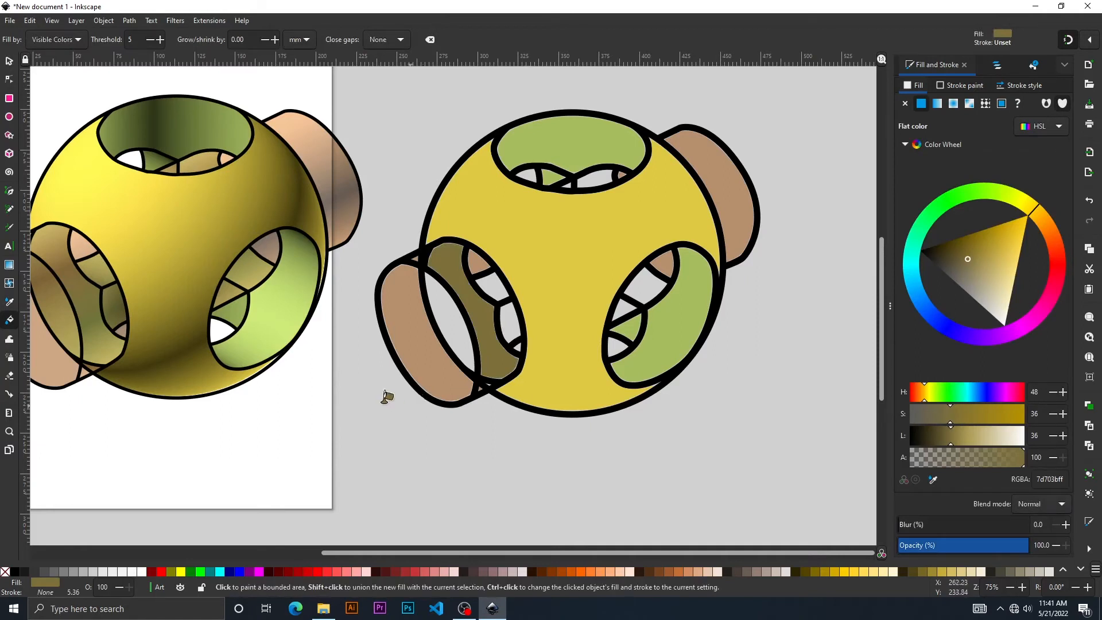
- Recolour the left opening's wall with olive 77733cff resampled from the reference, and bucket-fill its inner sections and cylinder overlap with it
key(d)
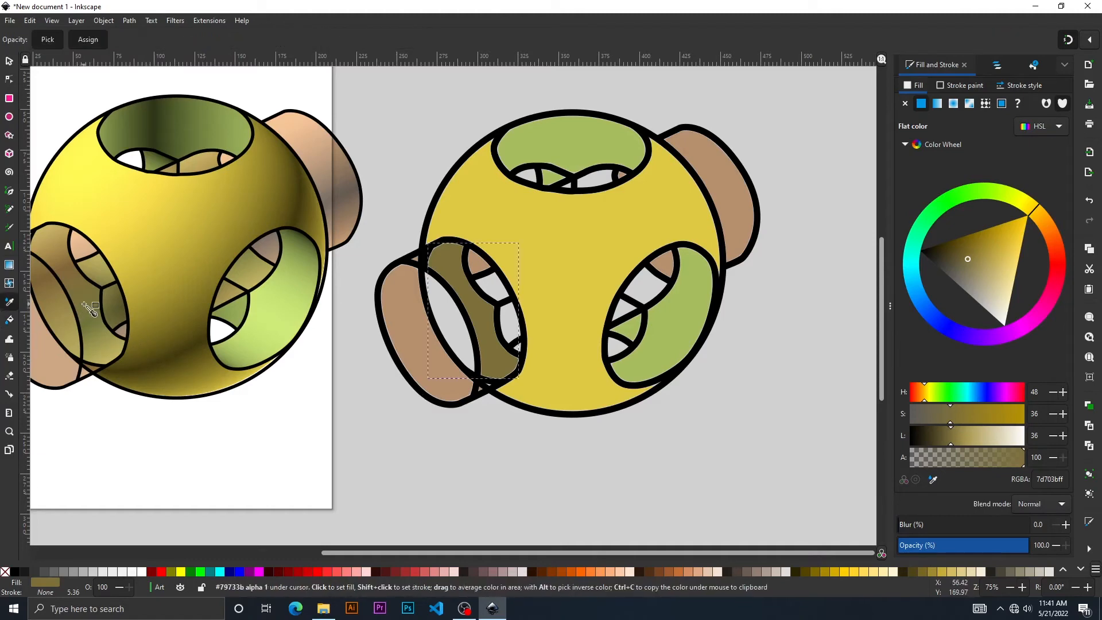
click(87, 315)
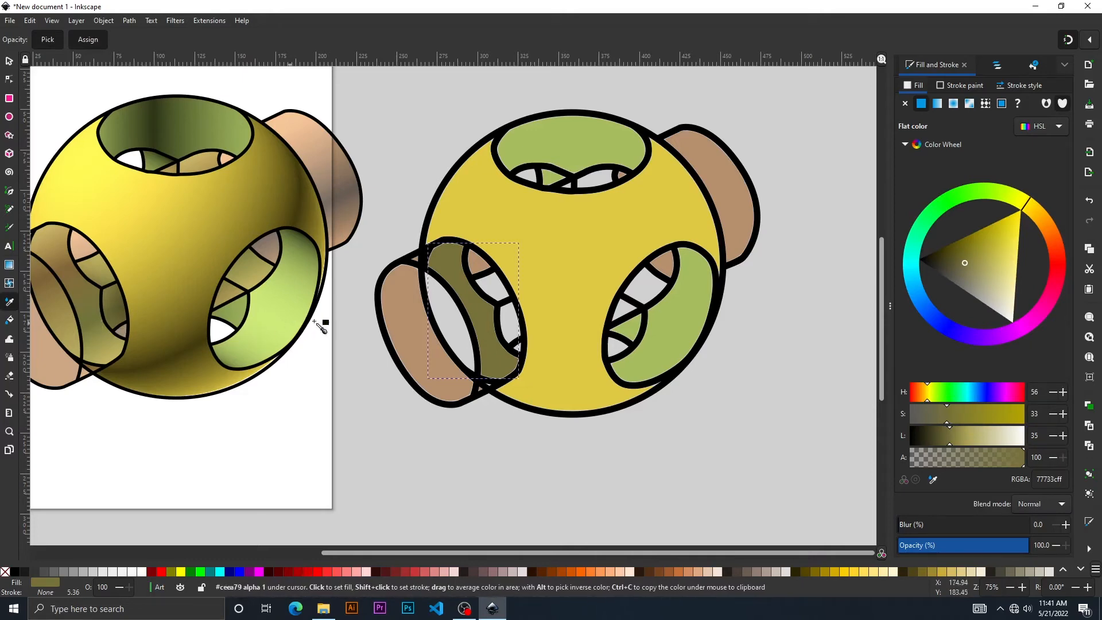
key(u)
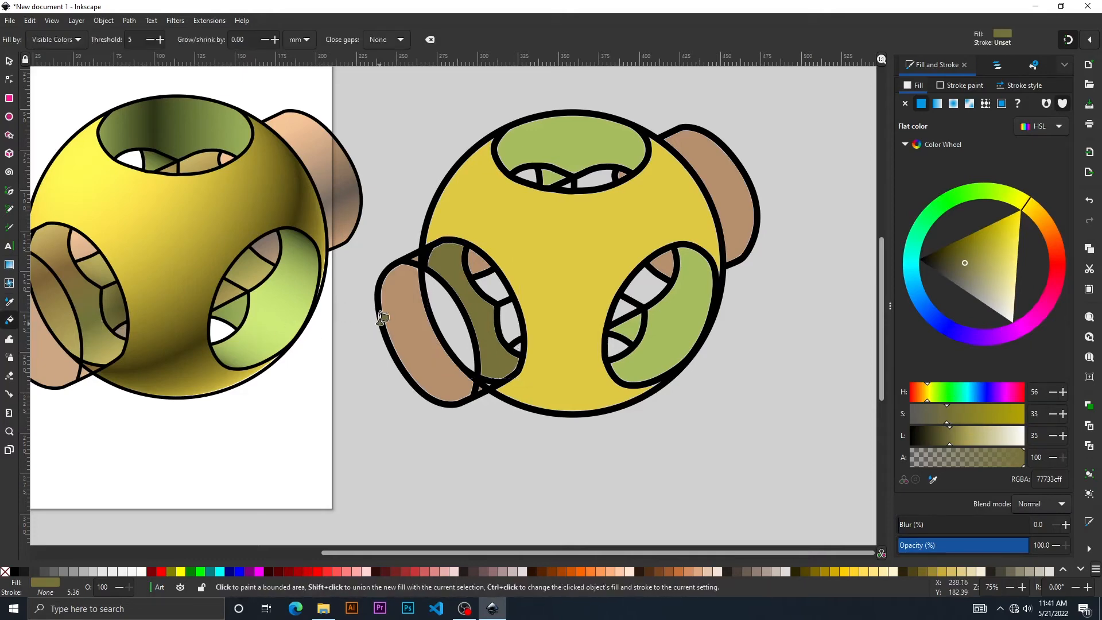
click(491, 287)
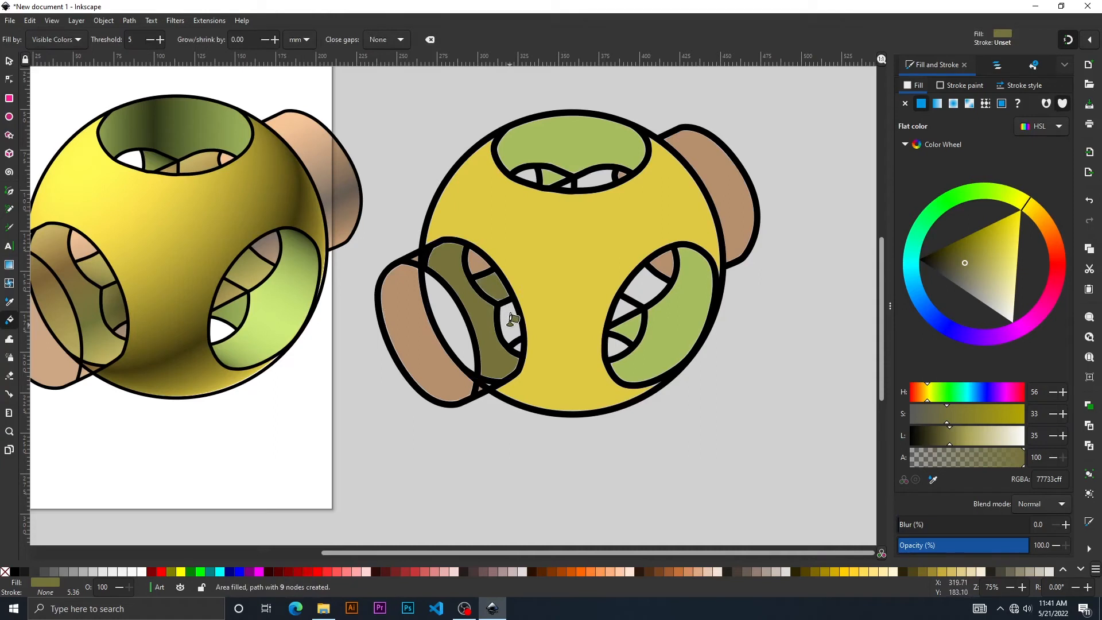
click(511, 322)
click(453, 366)
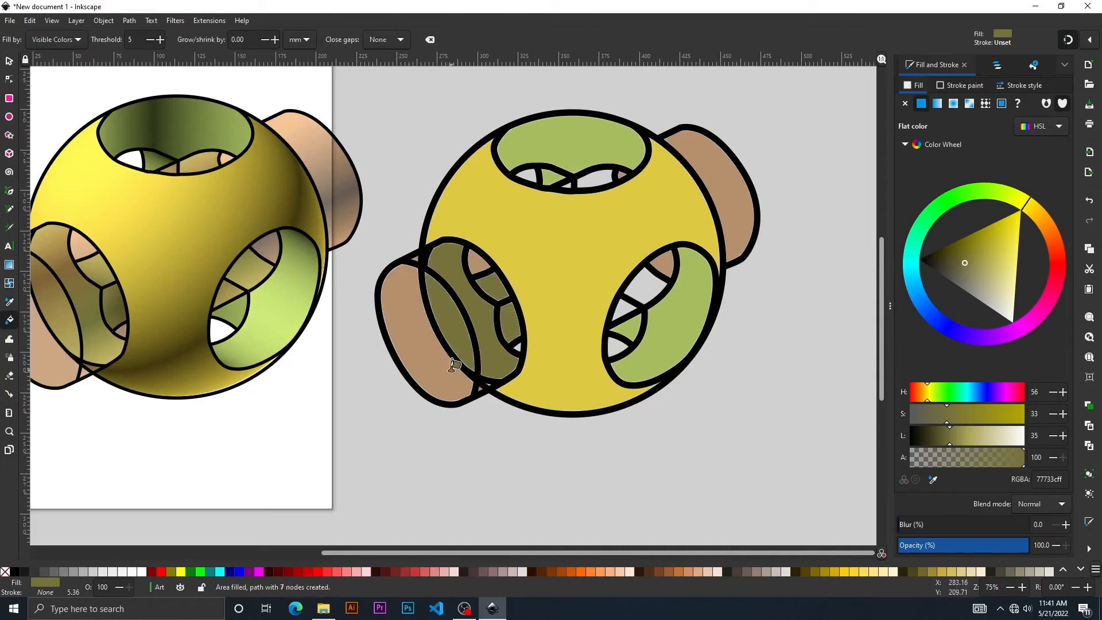
- Bucket-fill the sphere's inner-wall sections seen through the right and top openings, including the tiny triangle, with olive 77733cff
click(634, 281)
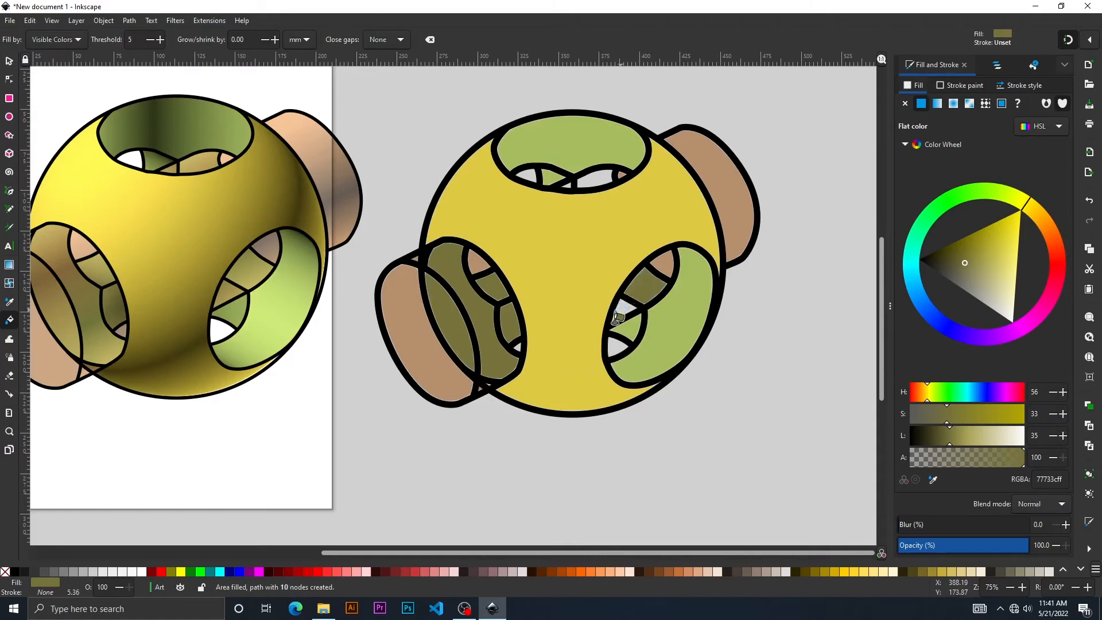
click(618, 317)
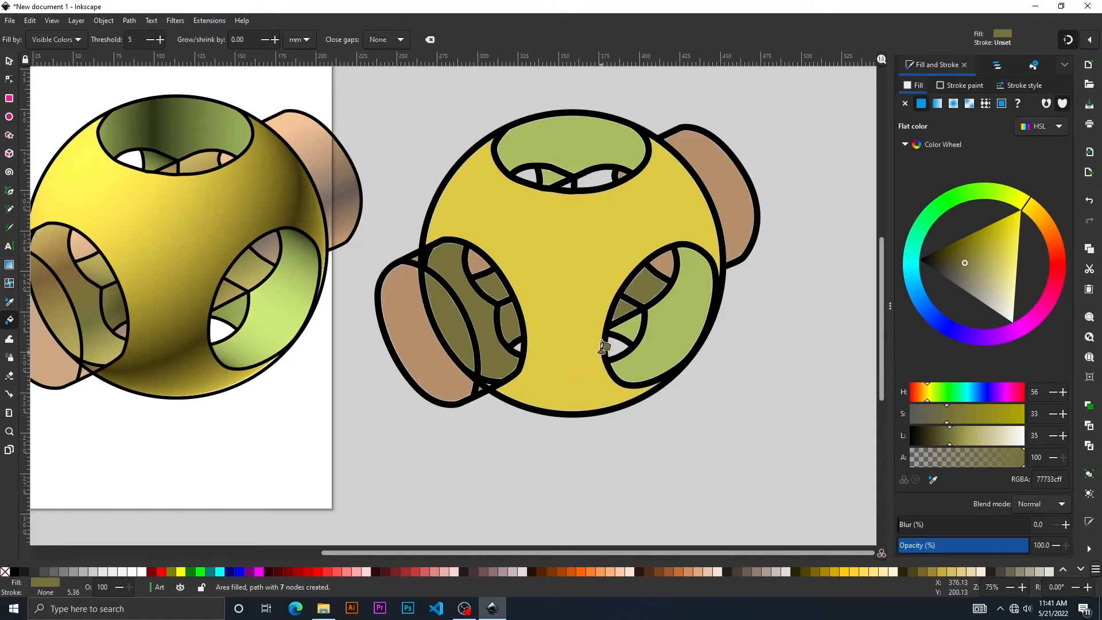
click(589, 180)
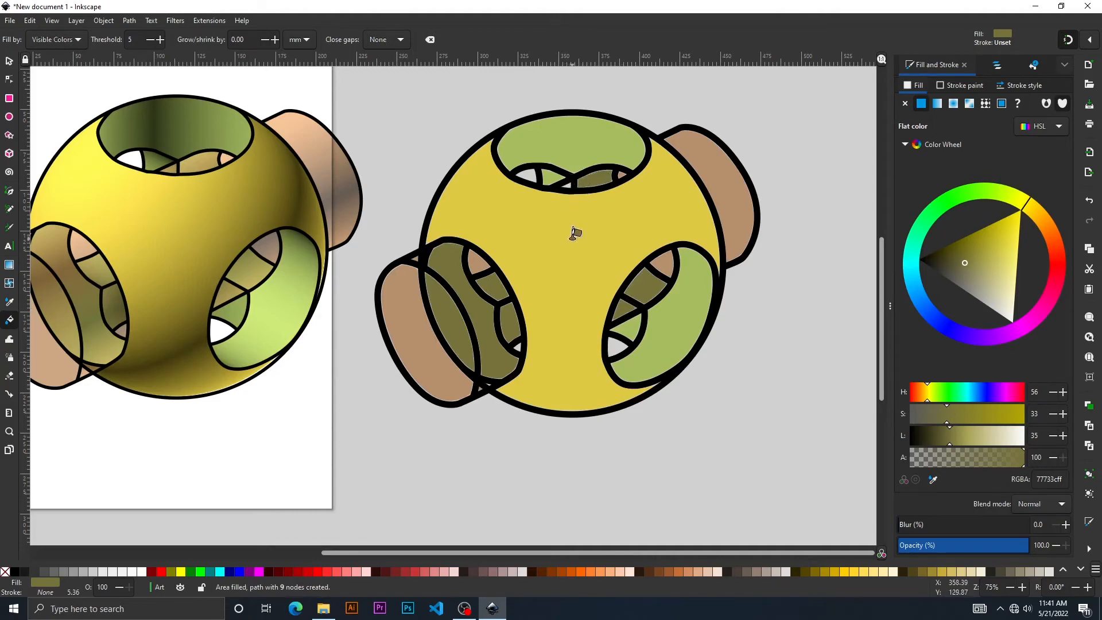
scroll(551, 181, up, 1)
scroll(552, 182, up, 1)
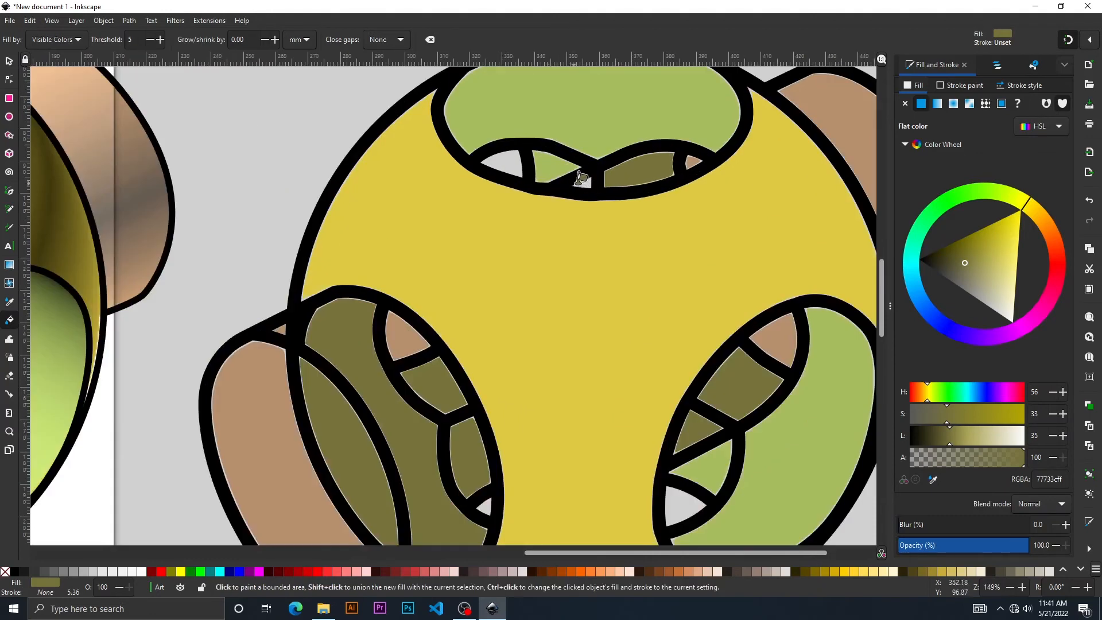
click(587, 176)
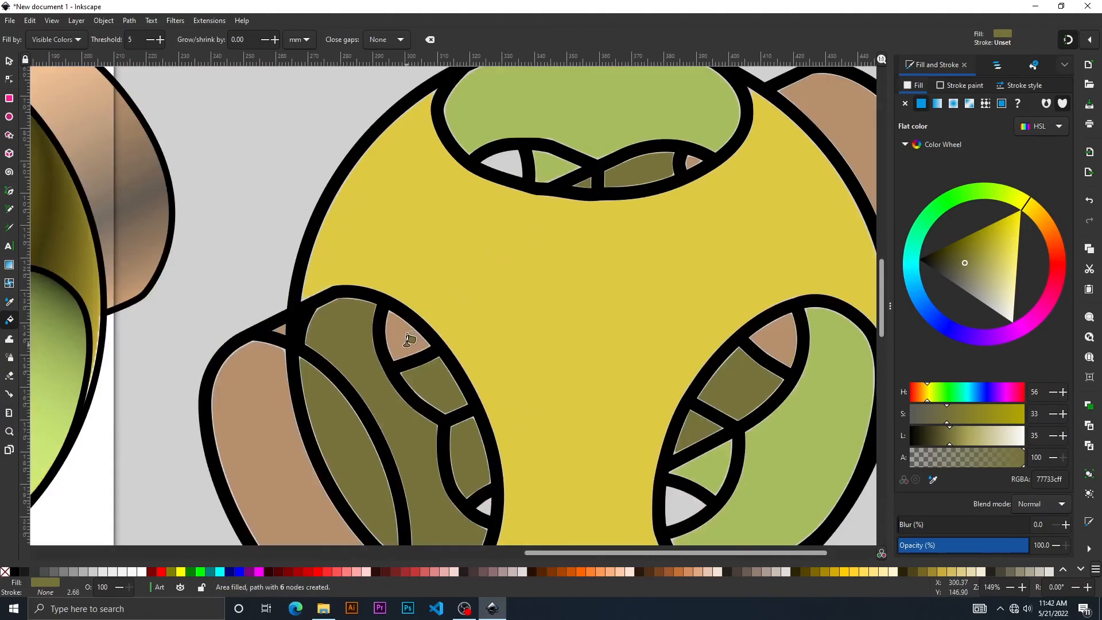
- With nothing selected, sample brown 9647007a from the left cylinder and bucket-fill the small lower section inside the left opening
scroll(409, 340, down, 2)
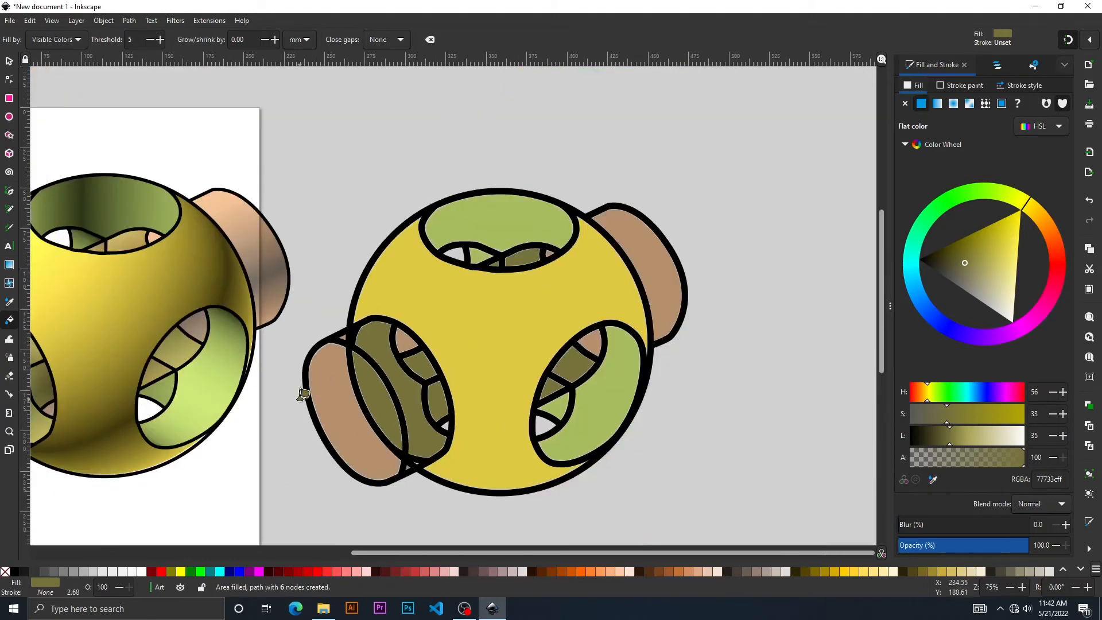
key(Escape)
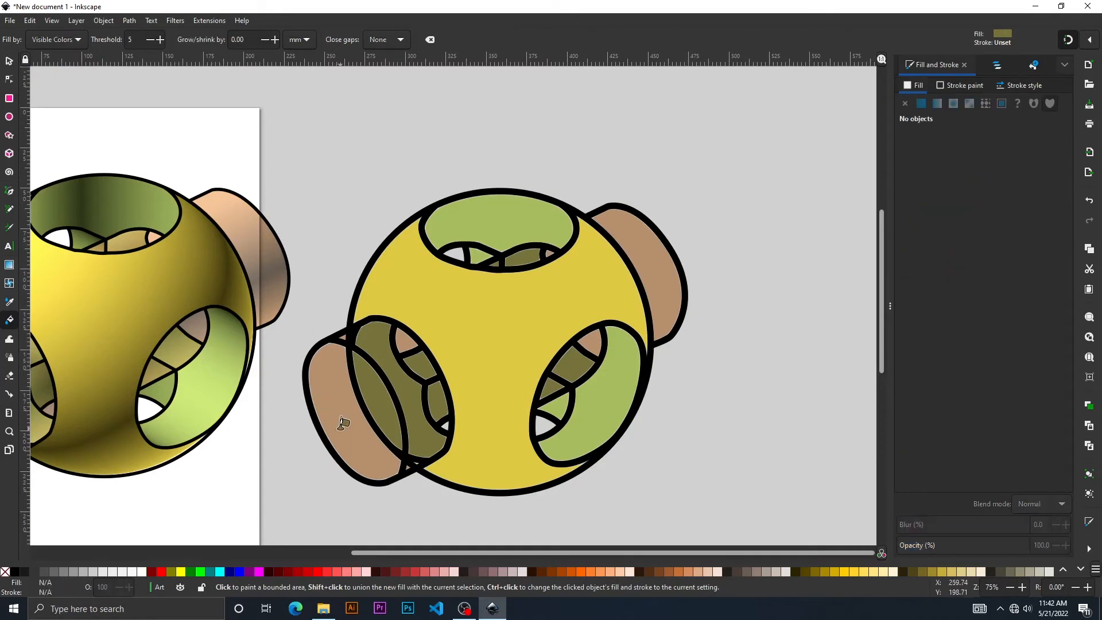
key(d)
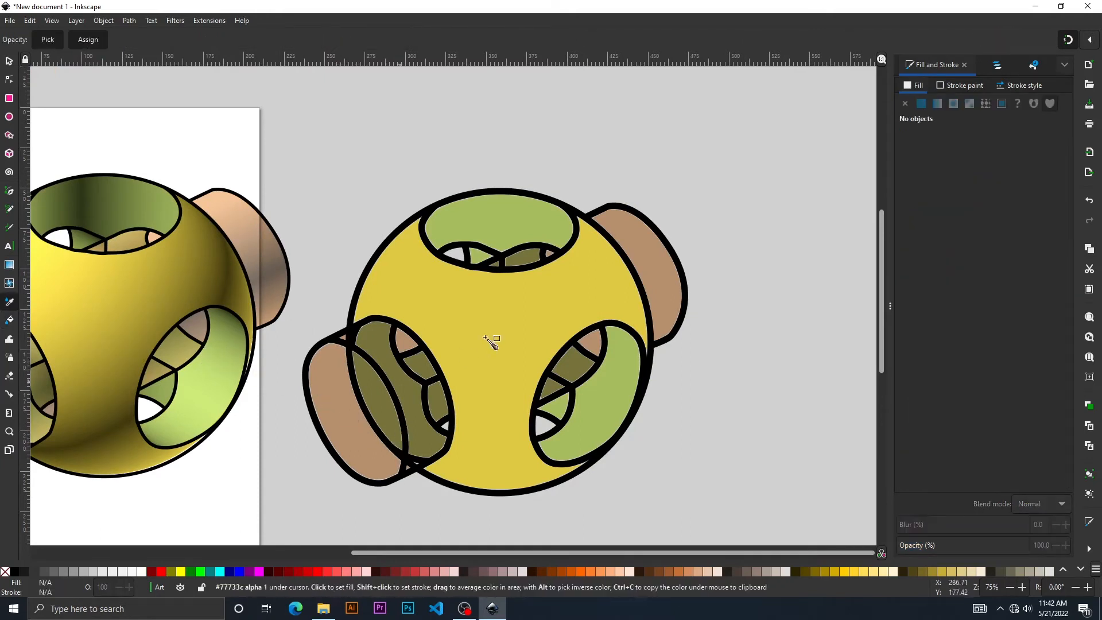
key(shift+F7)
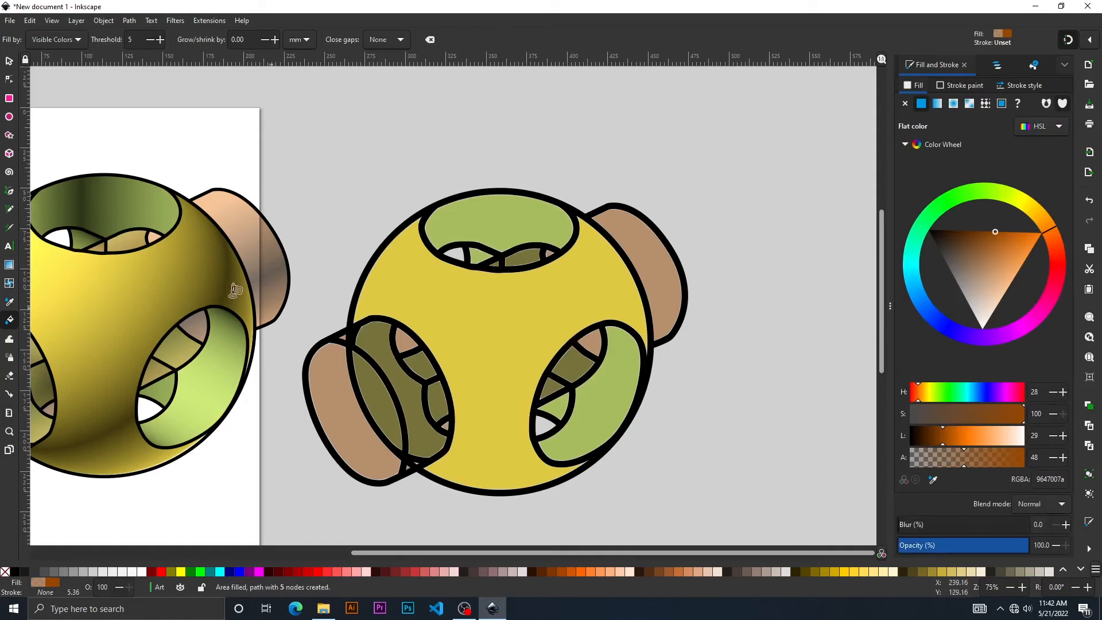
- Bucket-fill the remaining sliver between the outlines where the left cylinder's lower end meets the sphere with brown 9647007a
scroll(371, 287, down, 2)
scroll(370, 287, down, 4)
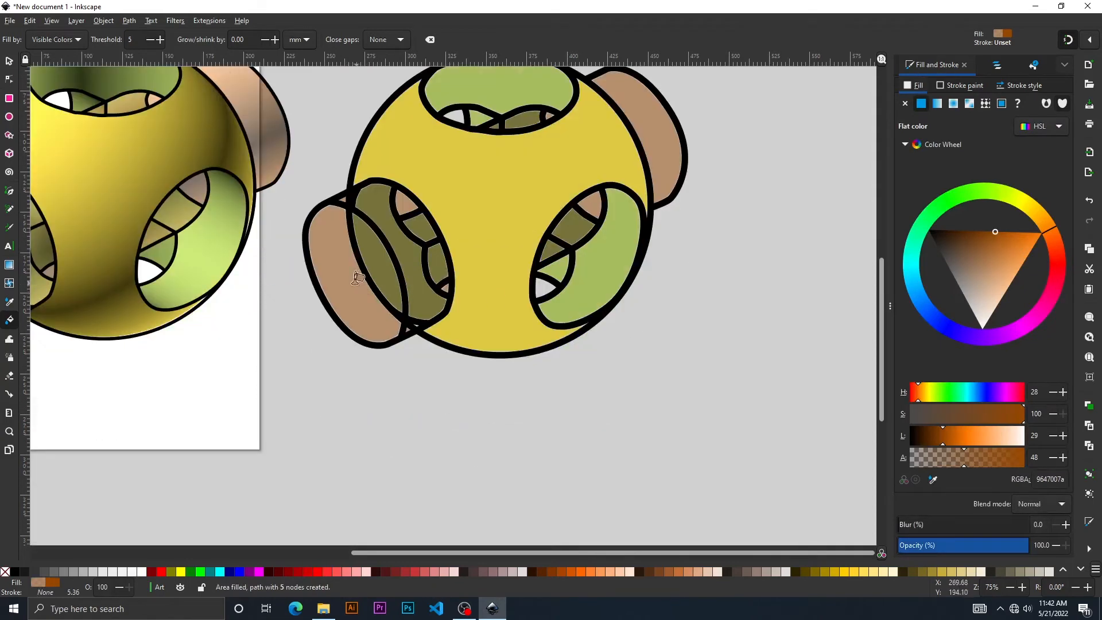
scroll(350, 284, up, 4)
scroll(308, 311, down, 1)
scroll(304, 313, down, 1)
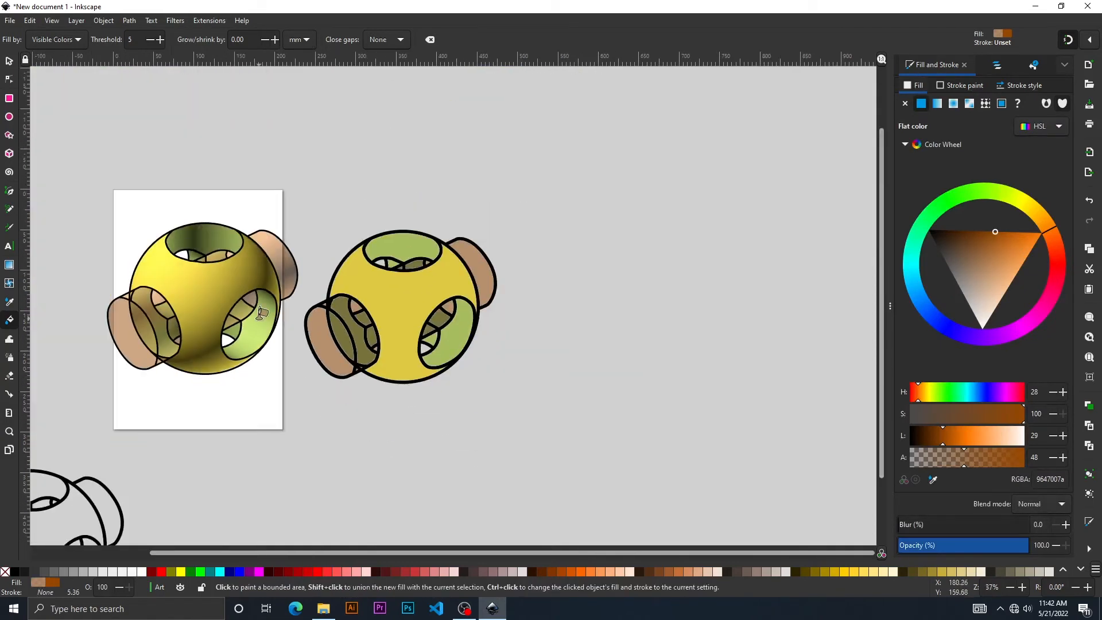
scroll(273, 320, up, 2)
drag(261, 337, 379, 350)
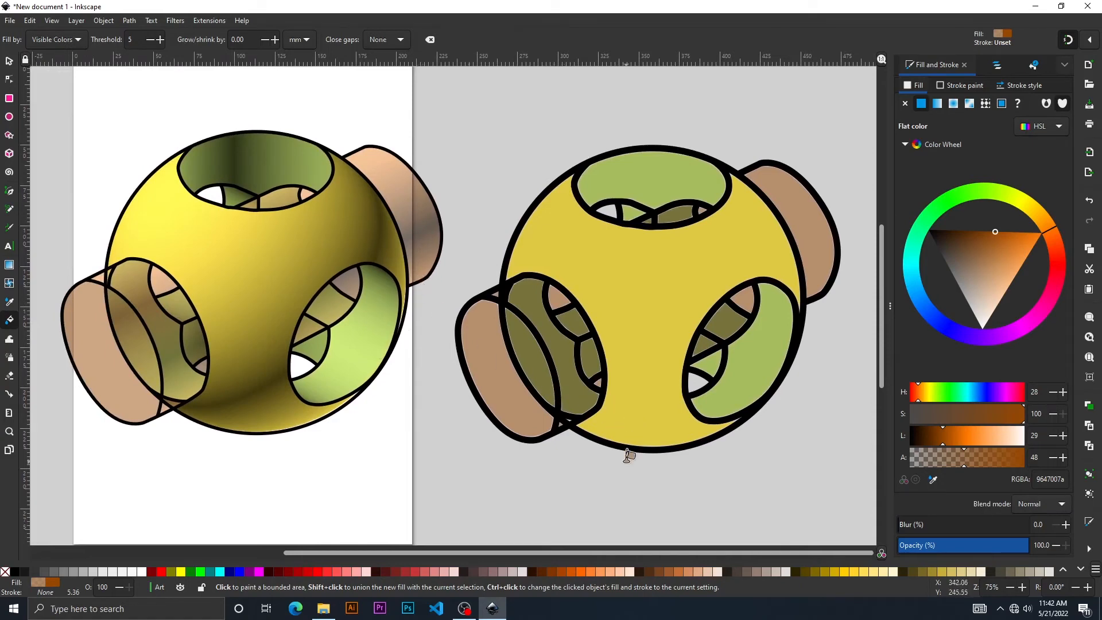
scroll(628, 456, up, 7)
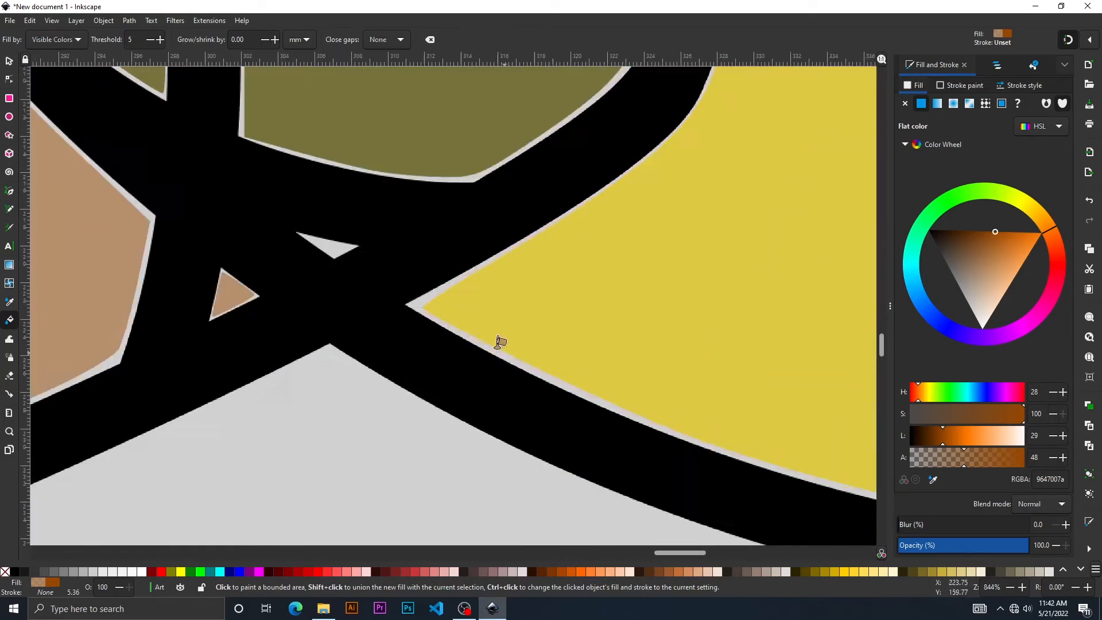
click(333, 246)
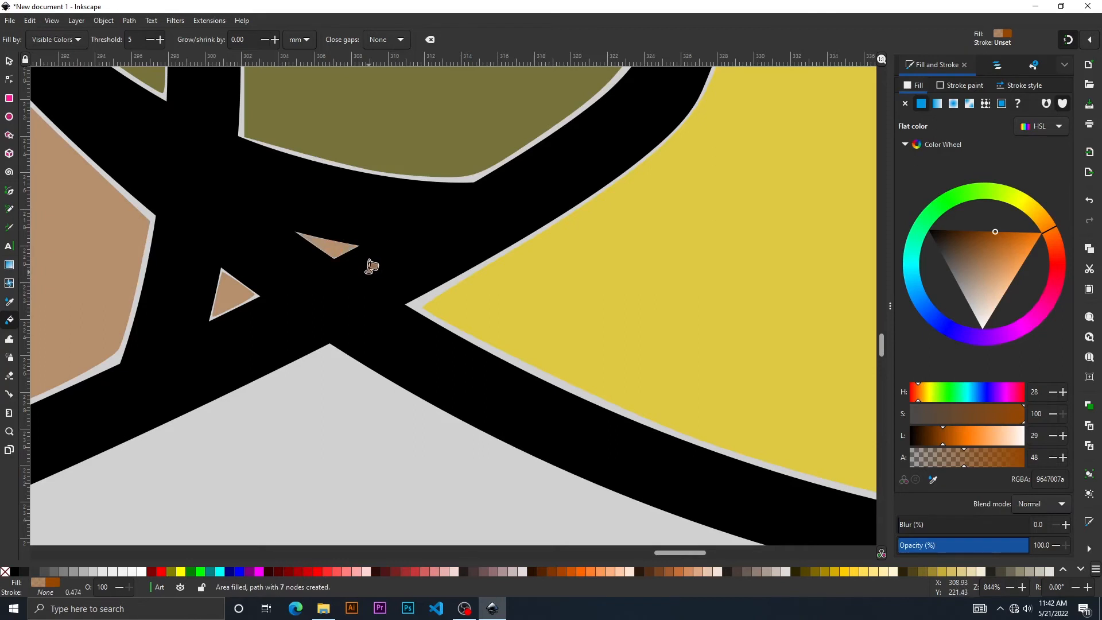
scroll(370, 267, down, 2)
scroll(192, 282, up, 1)
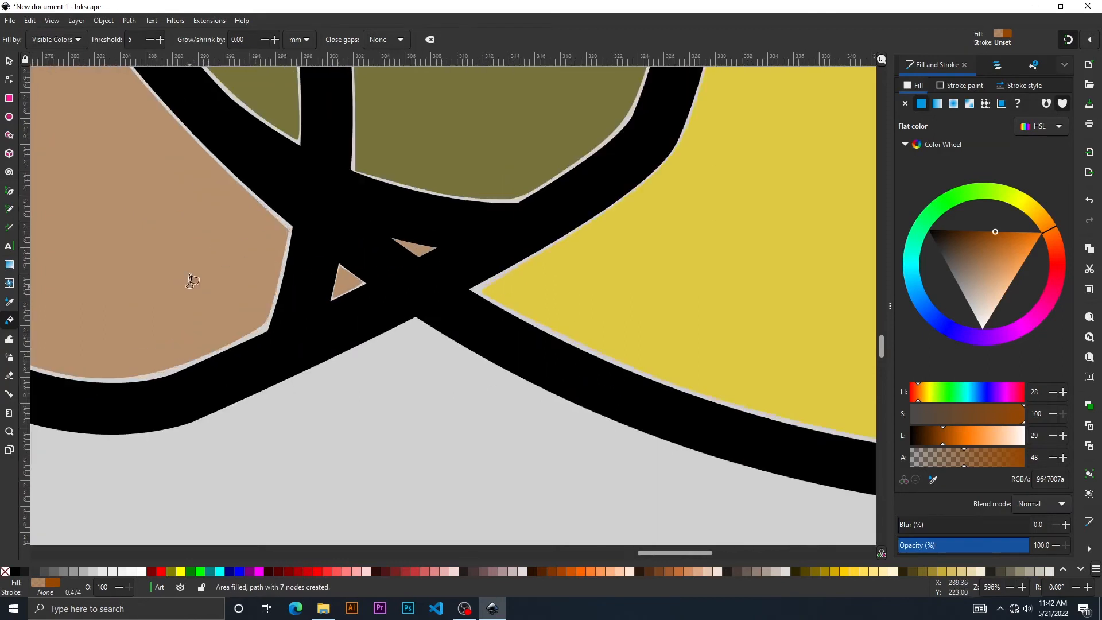
click(228, 223)
key(ctrl+z)
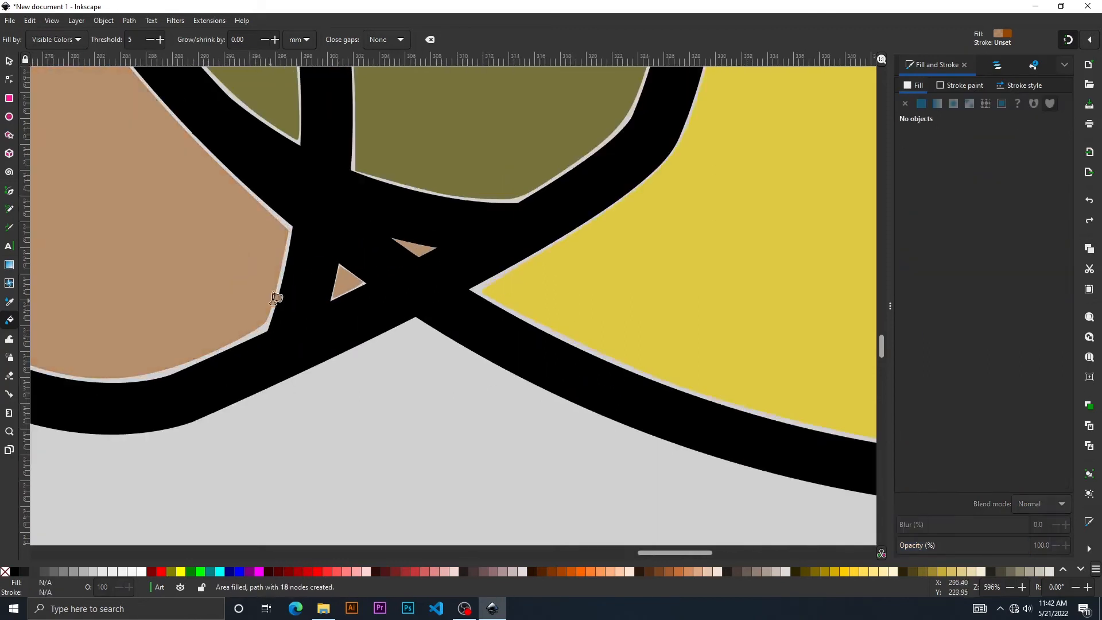
- Examine the flat-coloured copy for unfilled gaps around the left cylinder and compare it with the shaded reference and spare outline copy
scroll(364, 296, down, 5)
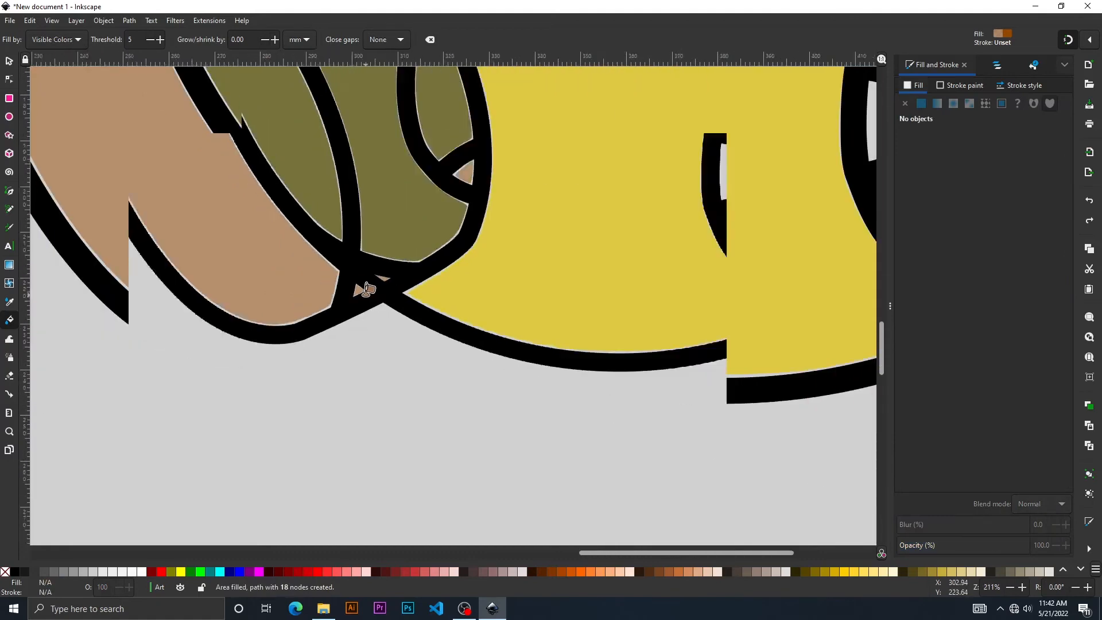
scroll(309, 254, down, 2)
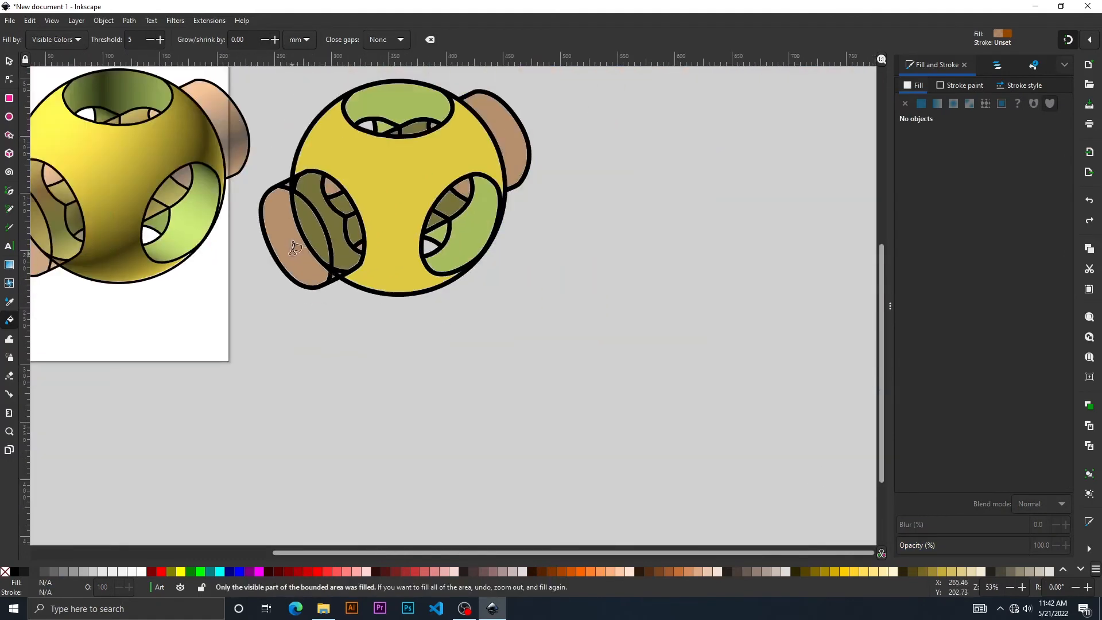
scroll(304, 253, up, 3)
scroll(343, 246, up, 2)
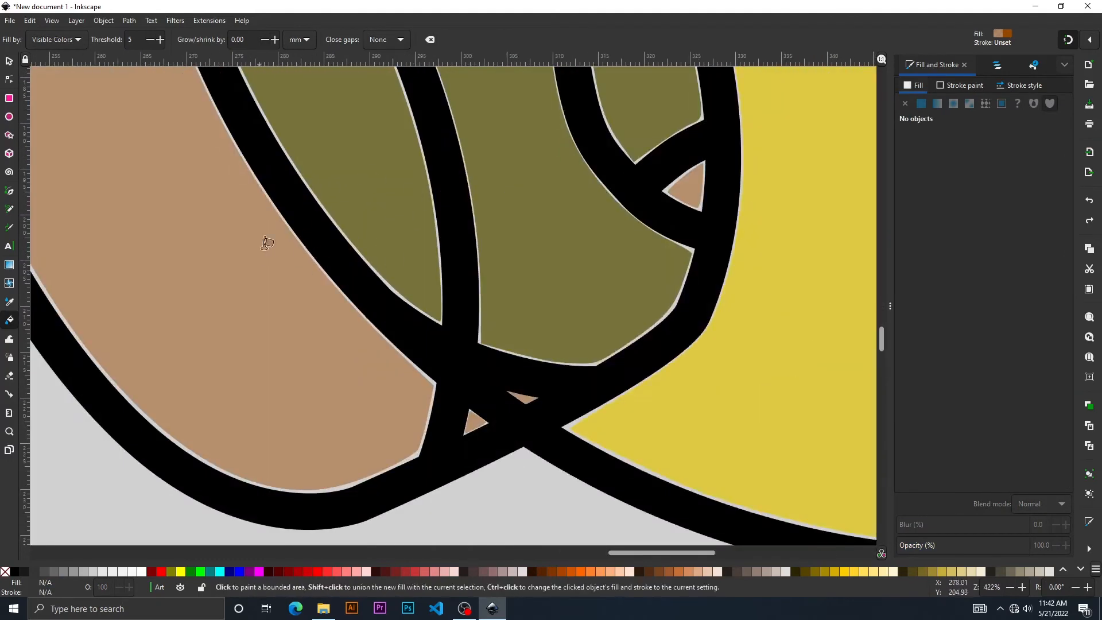
scroll(327, 233, down, 4)
scroll(332, 234, down, 1)
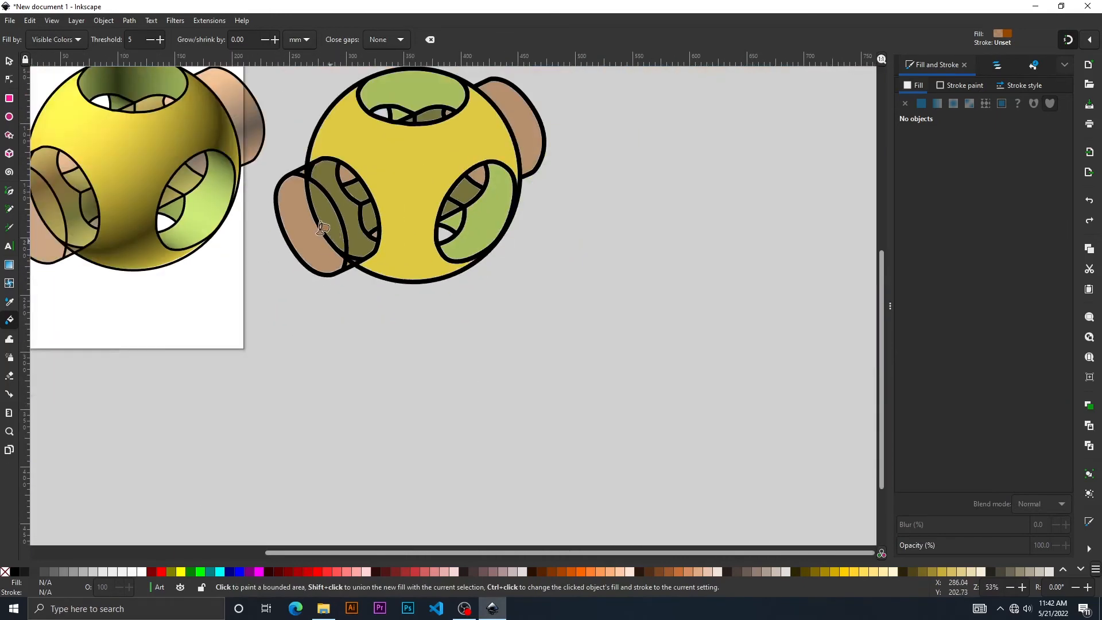
drag(319, 231, 395, 298)
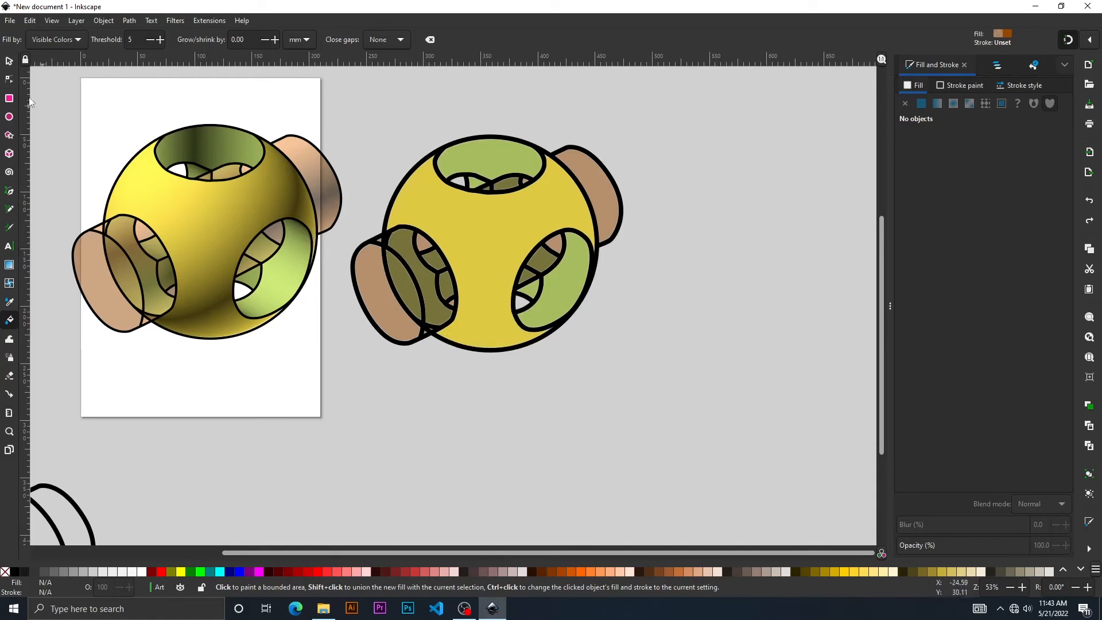
click(9, 61)
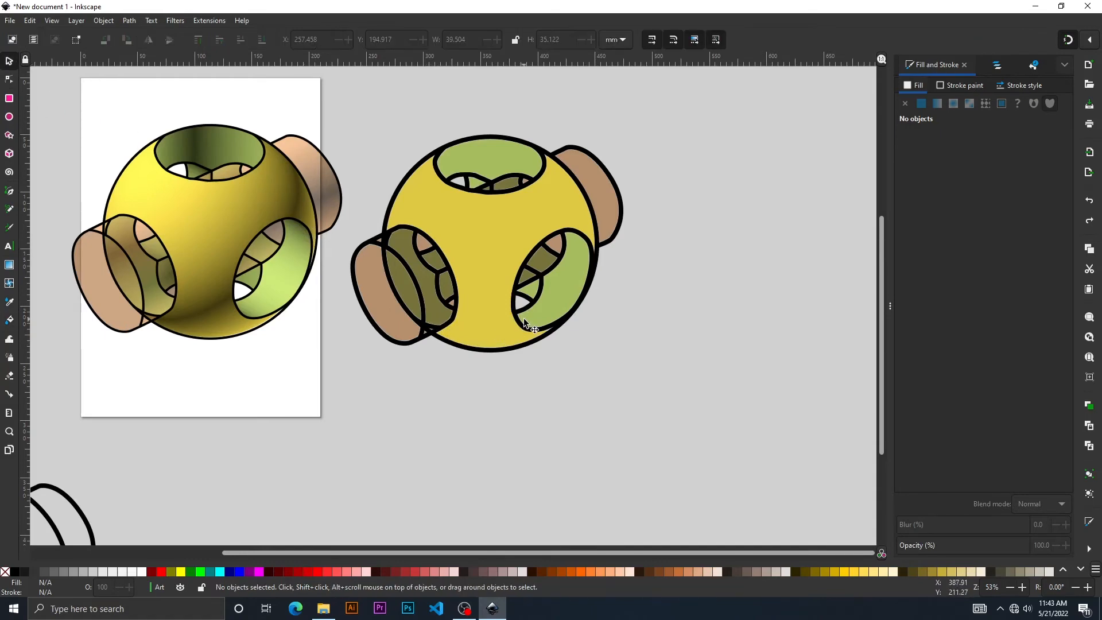
ctrl+scroll(516, 313, down, 4)
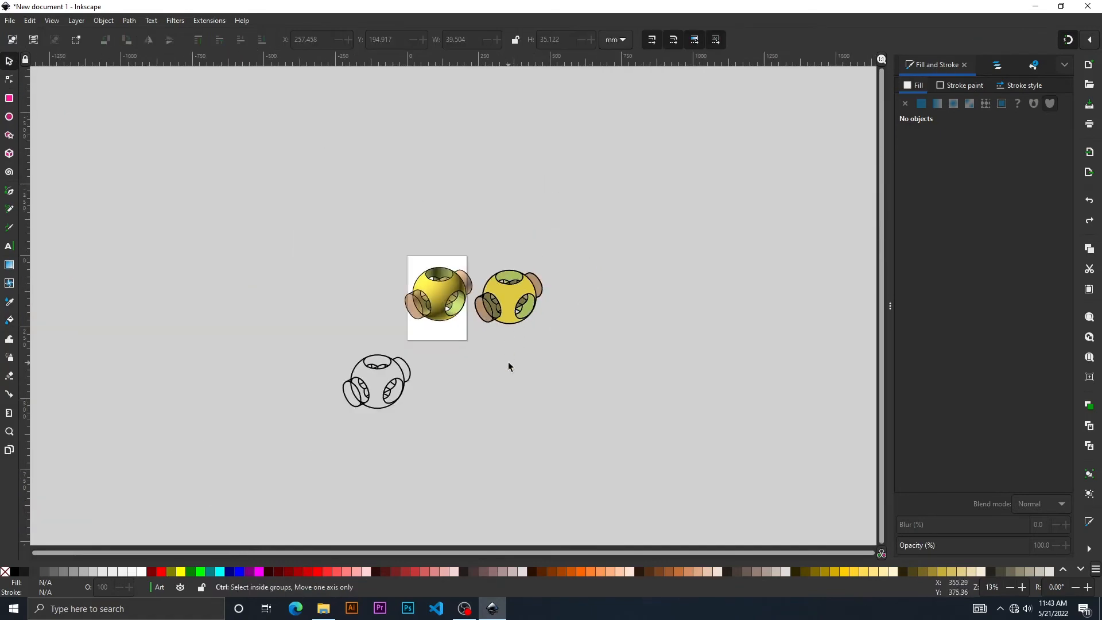
ctrl+scroll(508, 366, down, 1)
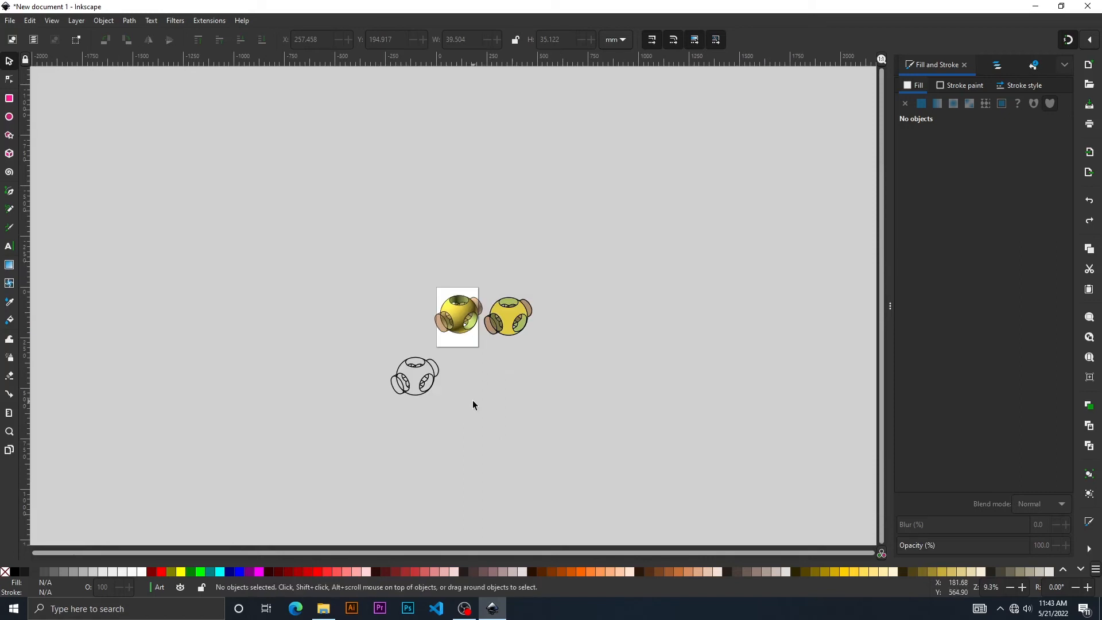
ctrl+scroll(462, 339, up, 3)
ctrl+scroll(435, 307, up, 1)
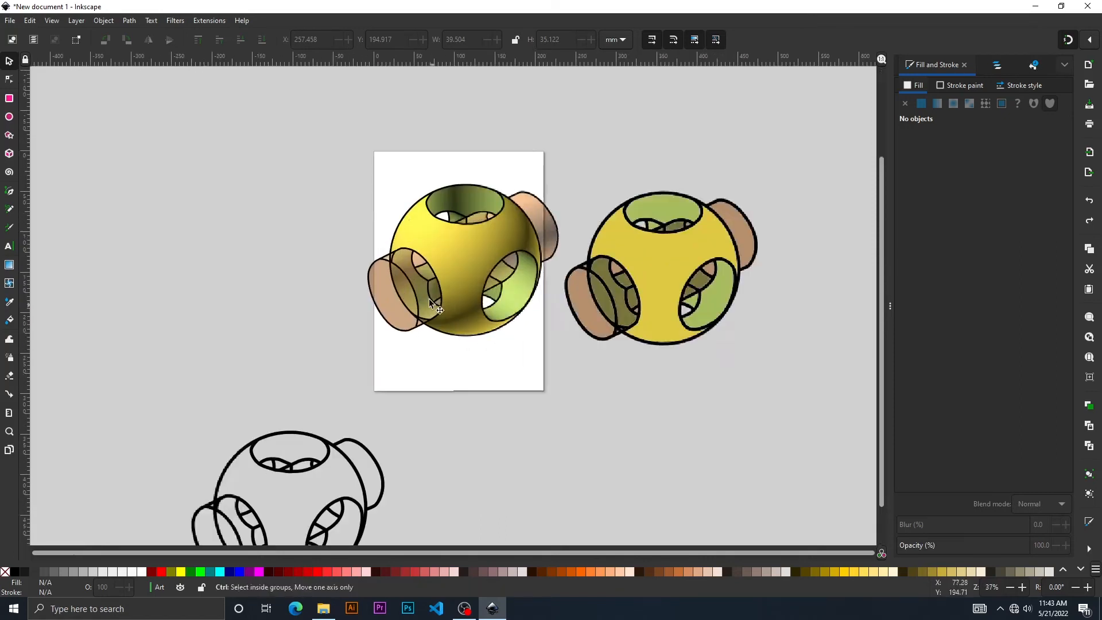
- Move the thin outline group off the shaded reference into the empty canvas left of the page
click(407, 210)
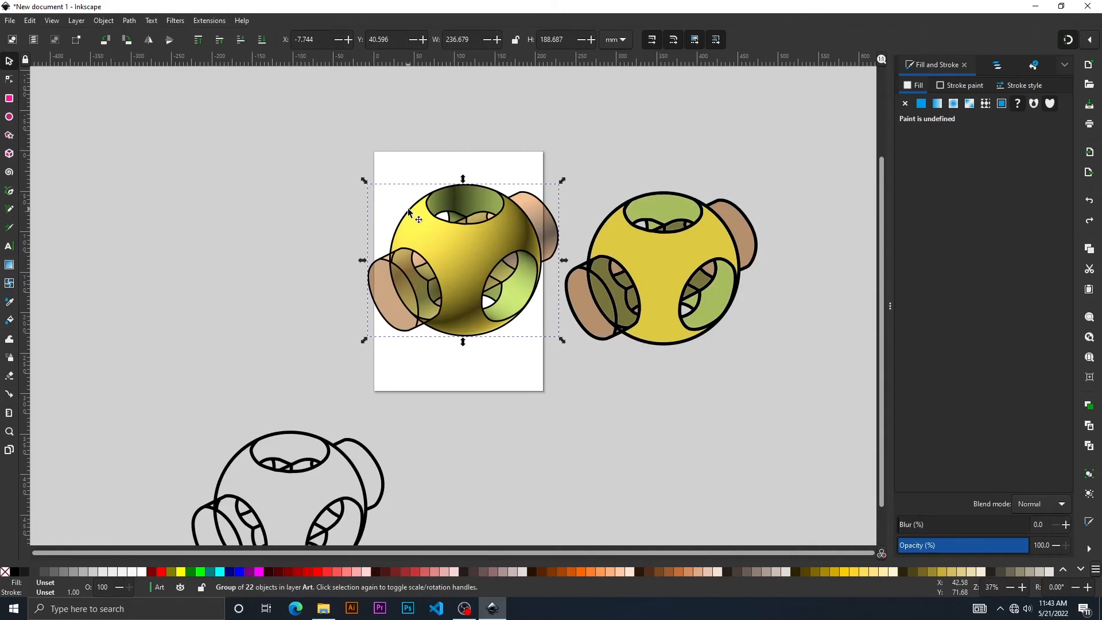
drag(408, 211, 157, 210)
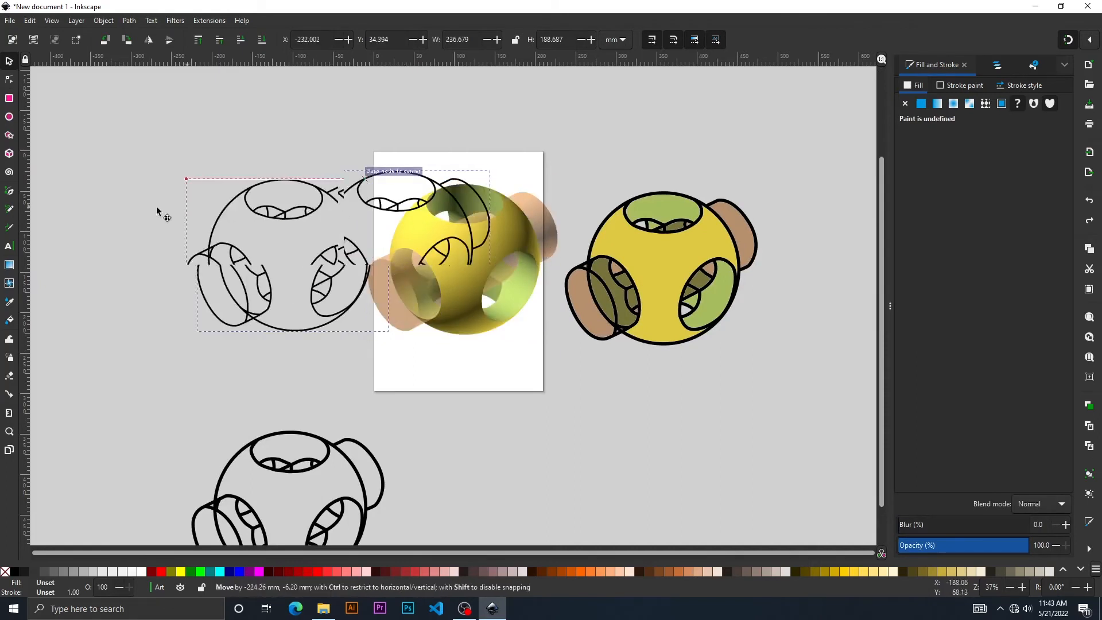
click(565, 411)
- Move the thin outline and the spare thick outline farther left, well away from the page and the flat-coloured copy
ctrl+scroll(584, 327, down, 2)
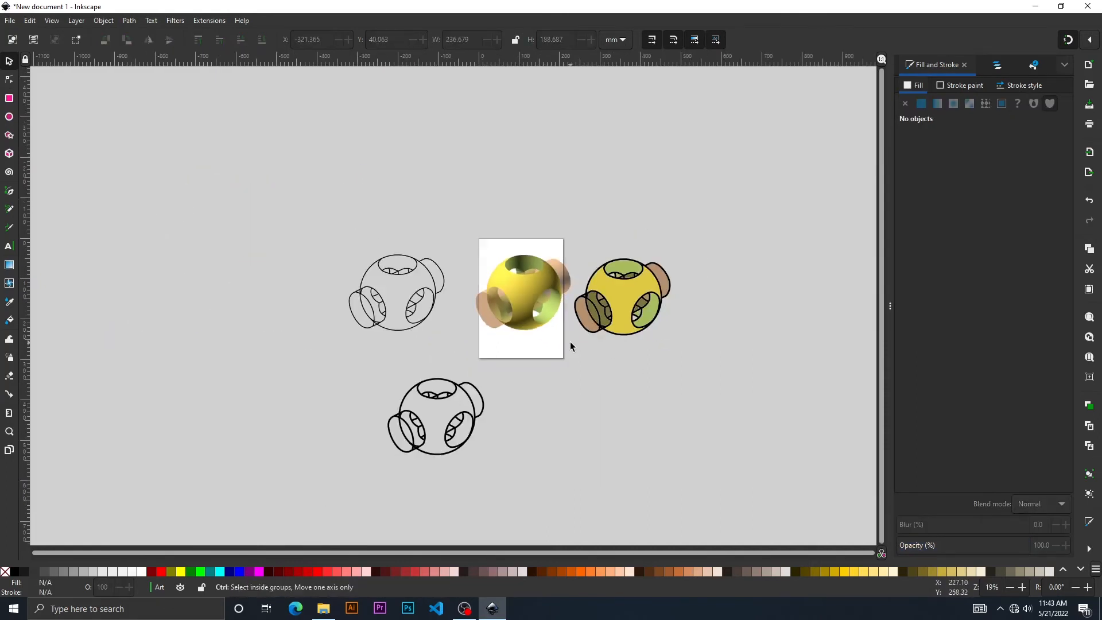
ctrl+scroll(570, 342, down, 3)
drag(588, 390, 417, 364)
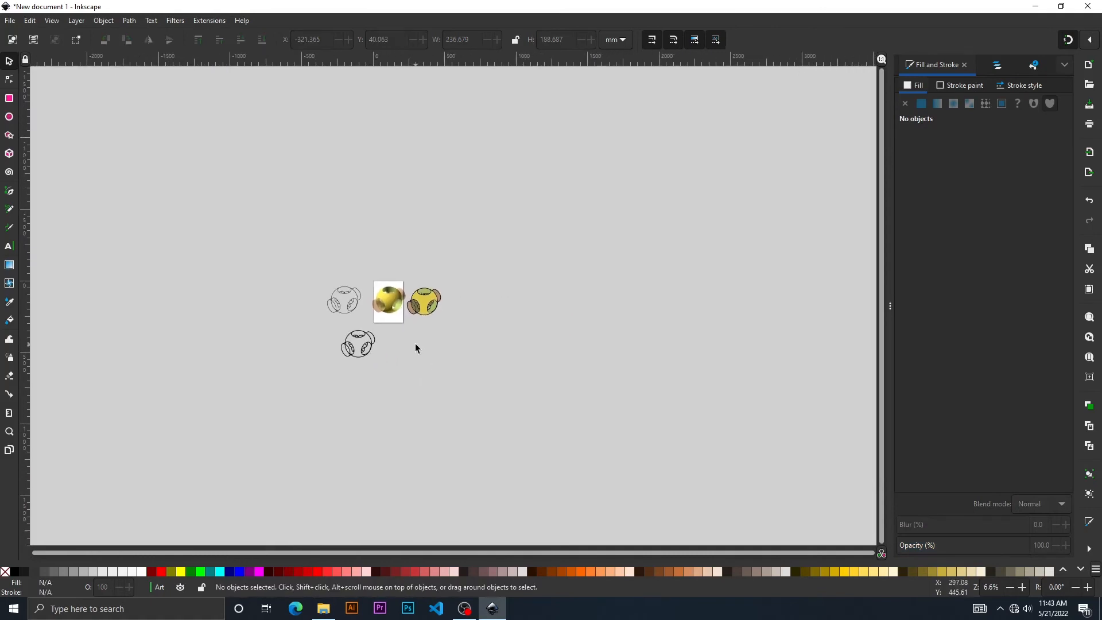
mouse_move(315, 282)
mouse_down()
mouse_move(356, 374)
mouse_move(367, 370)
mouse_up()
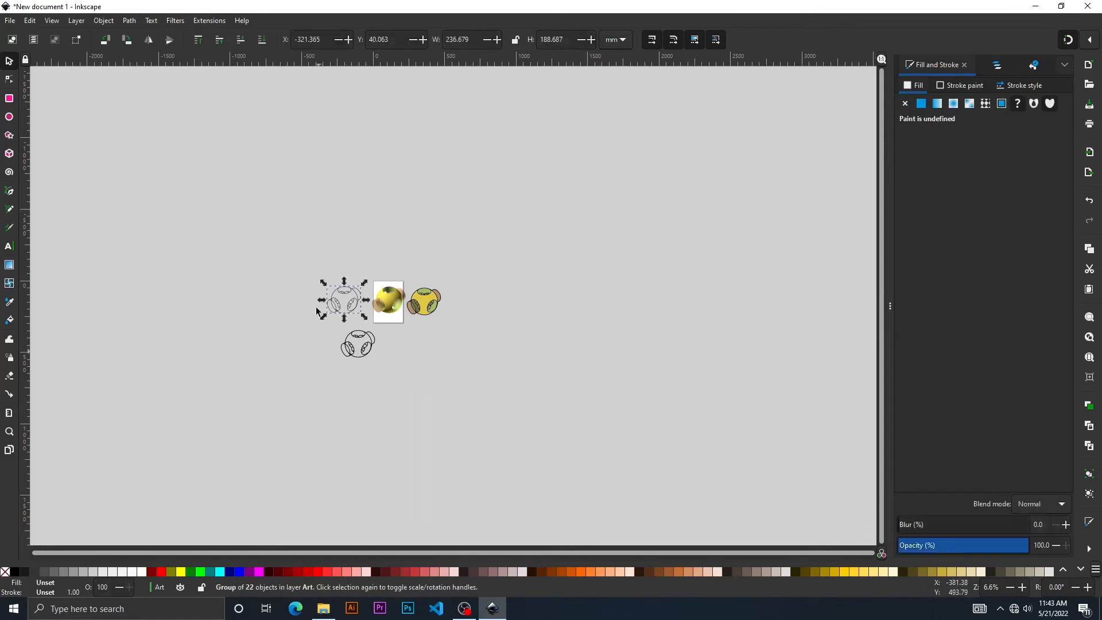
click(332, 281)
drag(334, 298, 254, 298)
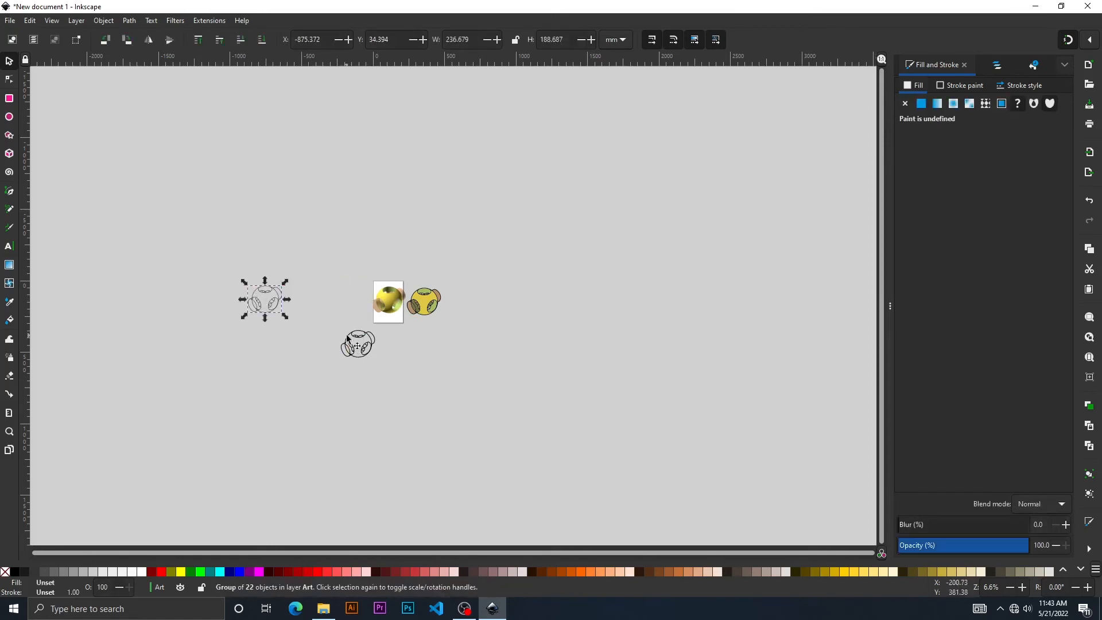
drag(357, 343, 243, 354)
click(316, 366)
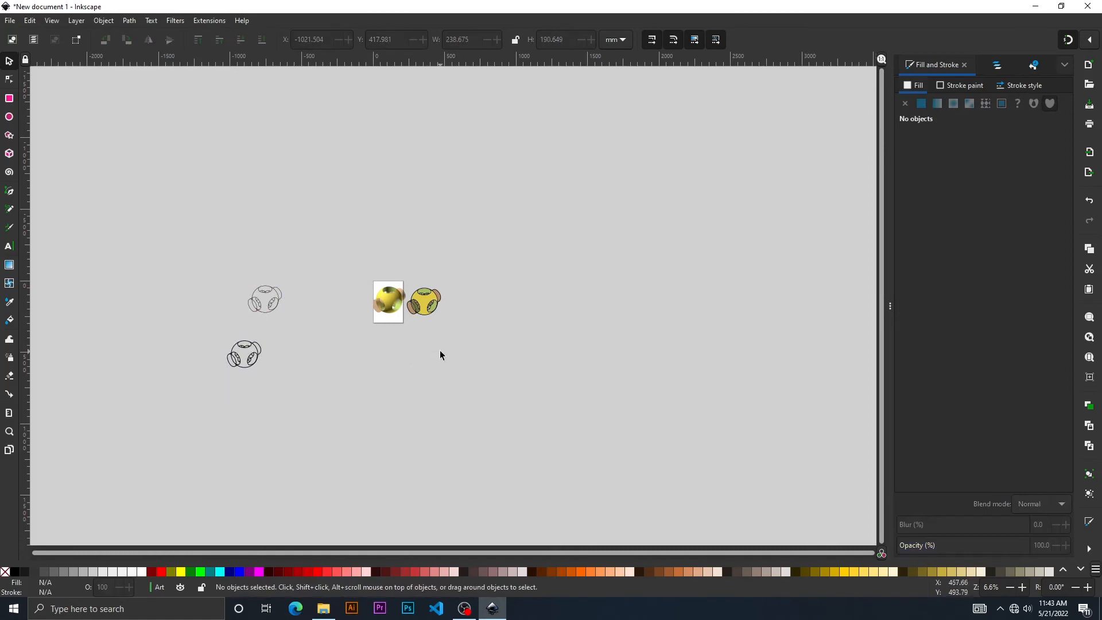
drag(422, 312, 448, 308)
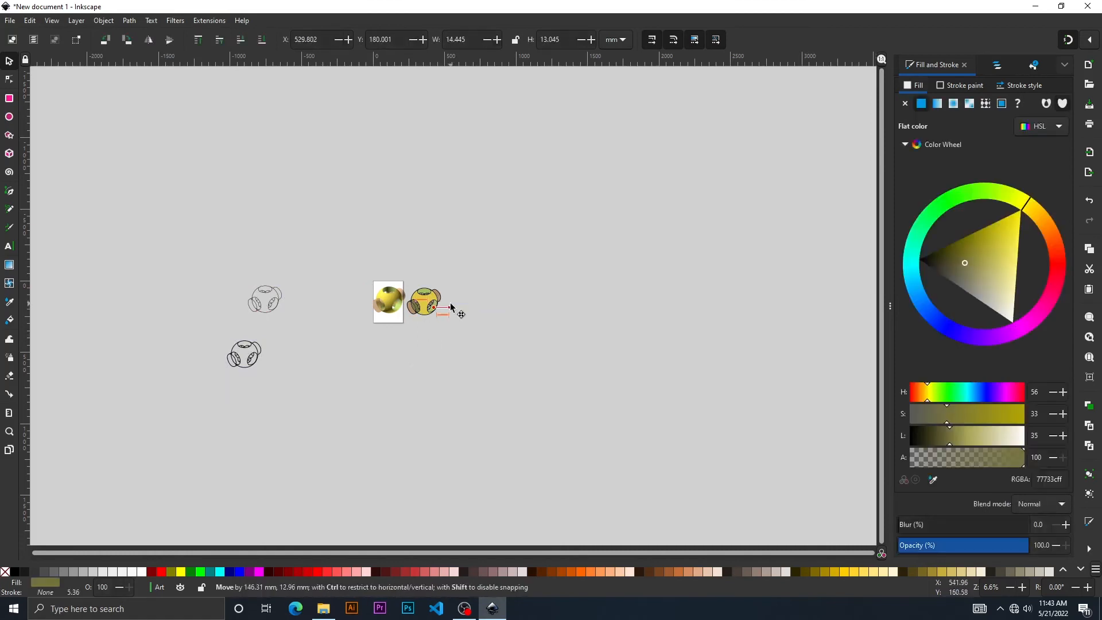
key(Delete)
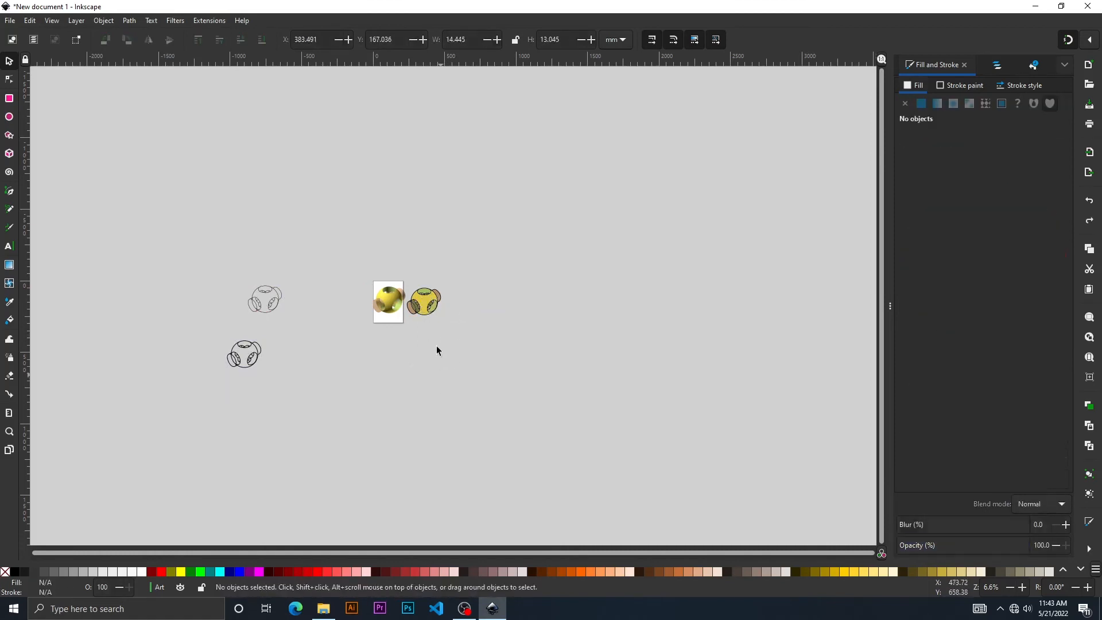
ctrl+scroll(433, 324, up, 5)
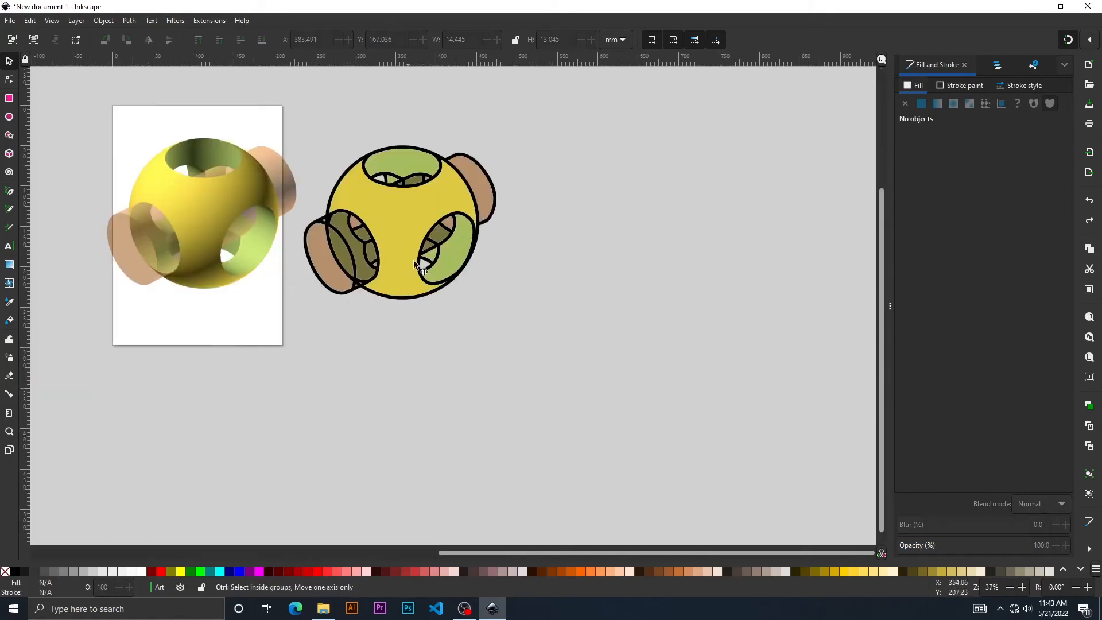
drag(485, 194, 618, 202)
key(ctrl+z)
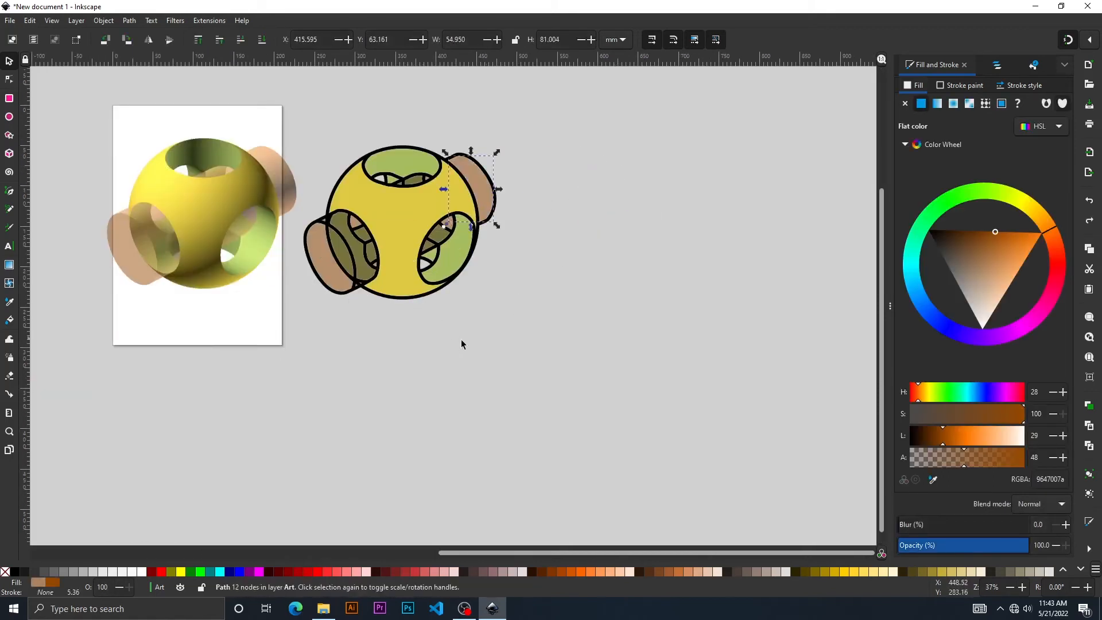
click(555, 138)
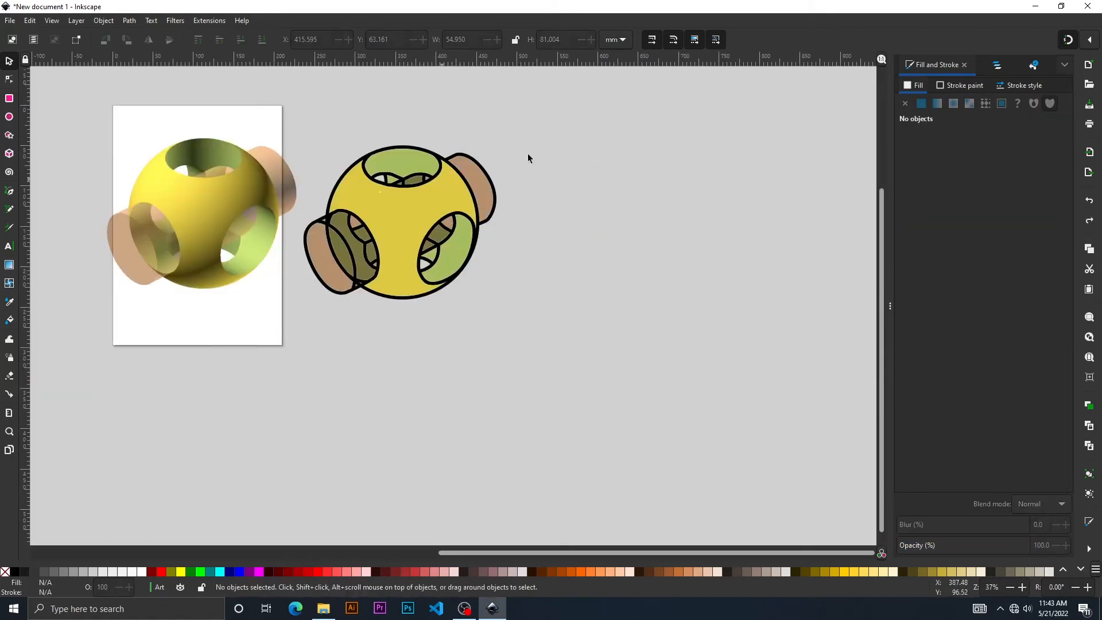
- Group all fills and outlines of the flat-coloured copy and shift the group about 70 mm farther right of the reference
drag(603, 129, 272, 340)
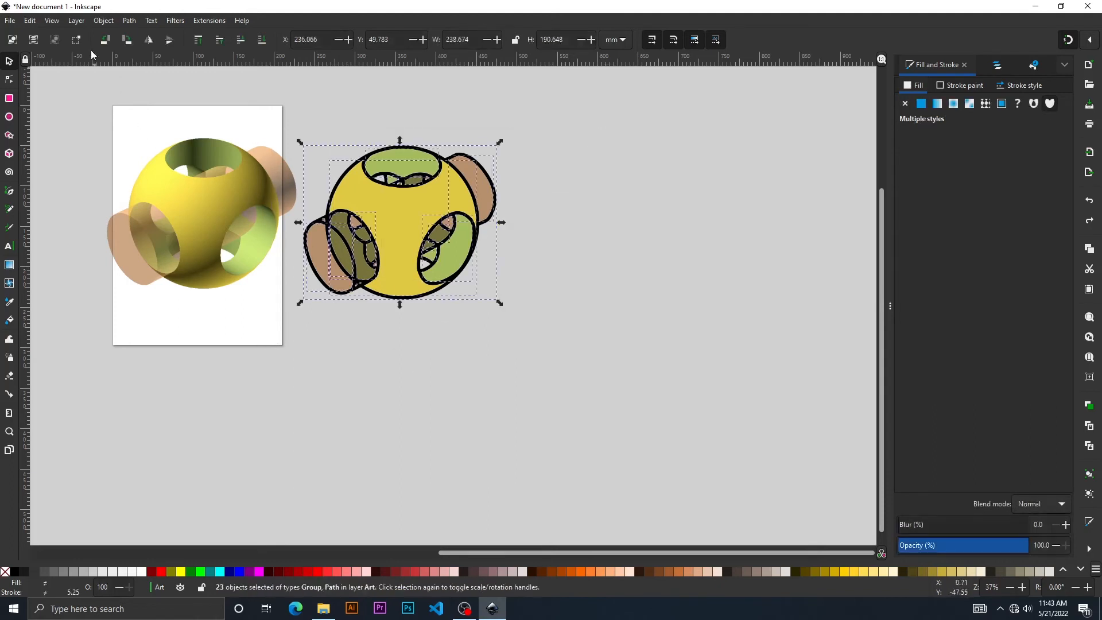
click(104, 22)
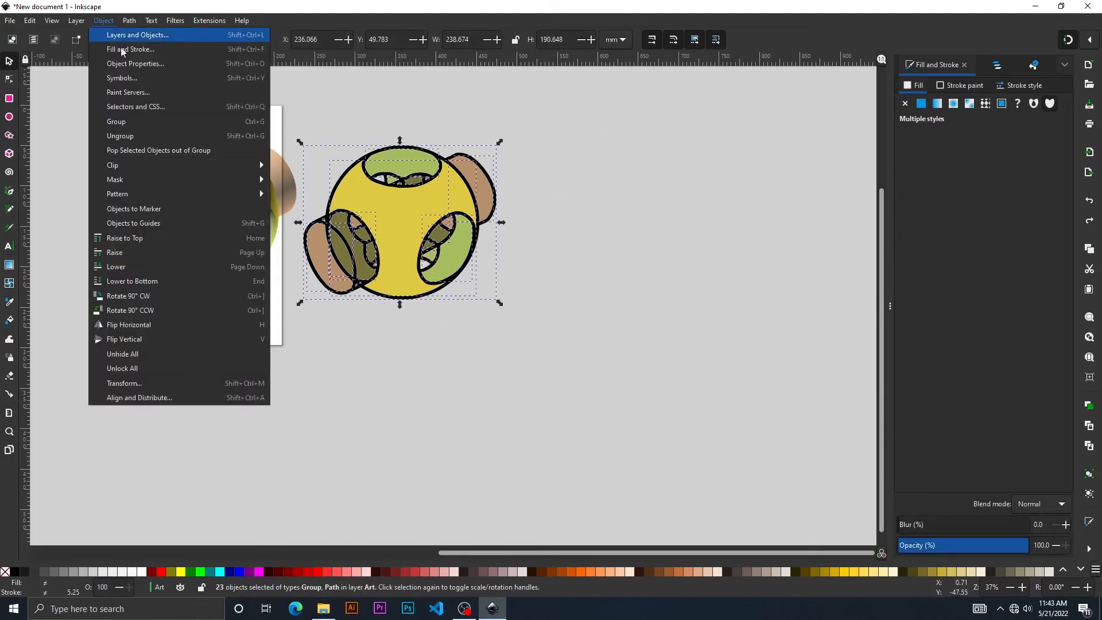
click(115, 118)
drag(386, 206, 470, 215)
click(424, 371)
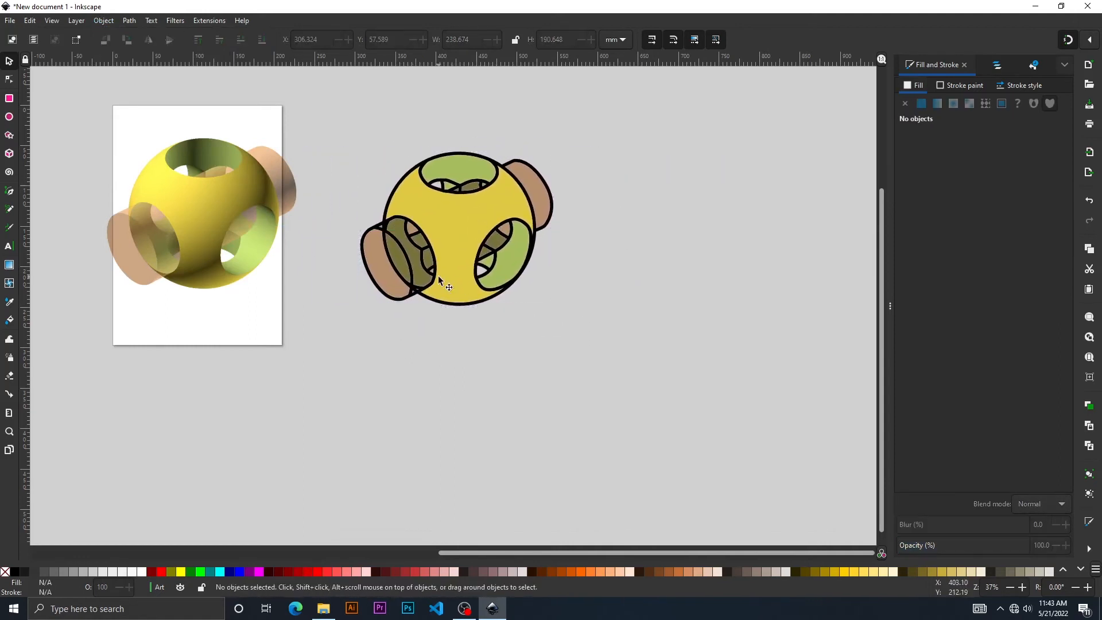
ctrl+scroll(416, 298, down, 5)
ctrl+scroll(415, 299, down, 1)
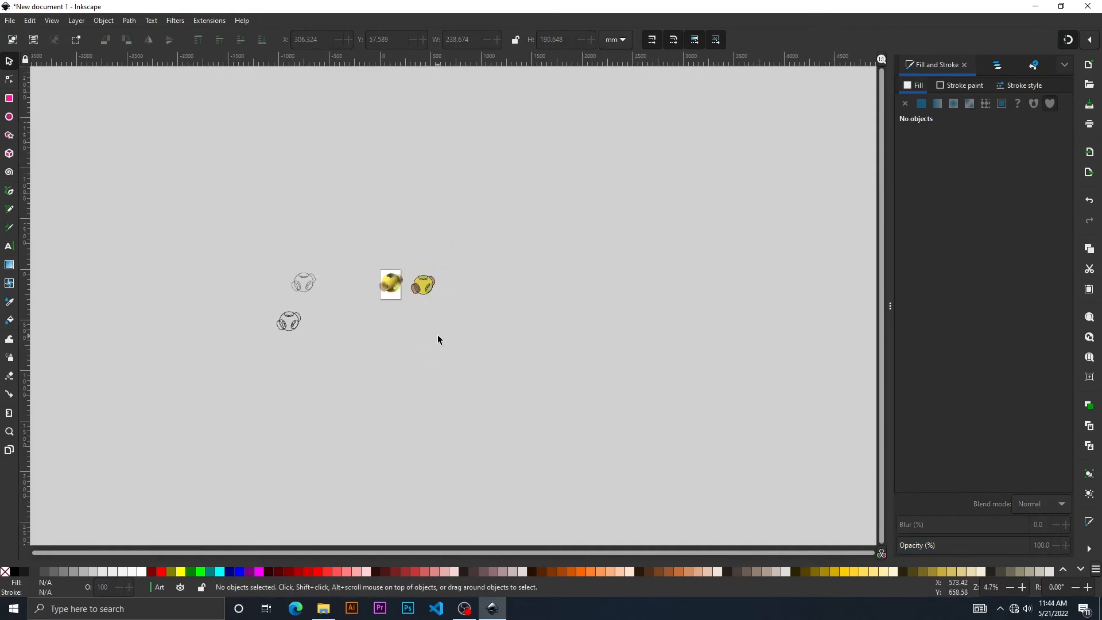
ctrl+scroll(391, 323, up, 3)
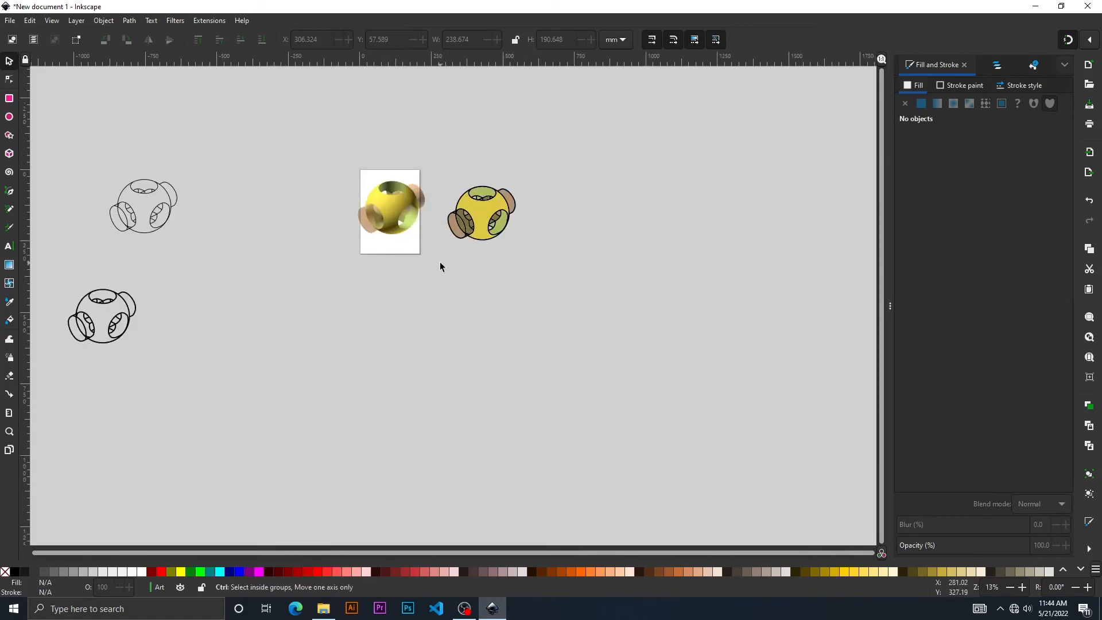
ctrl+scroll(440, 262, up, 3)
ctrl+scroll(440, 261, down, 2)
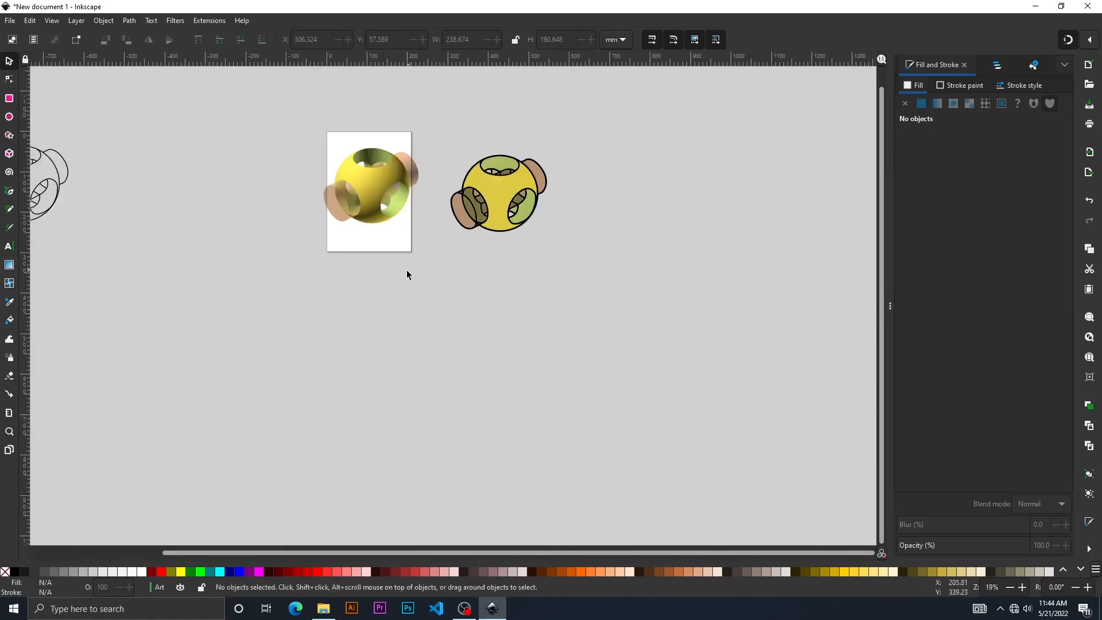
drag(422, 284, 361, 336)
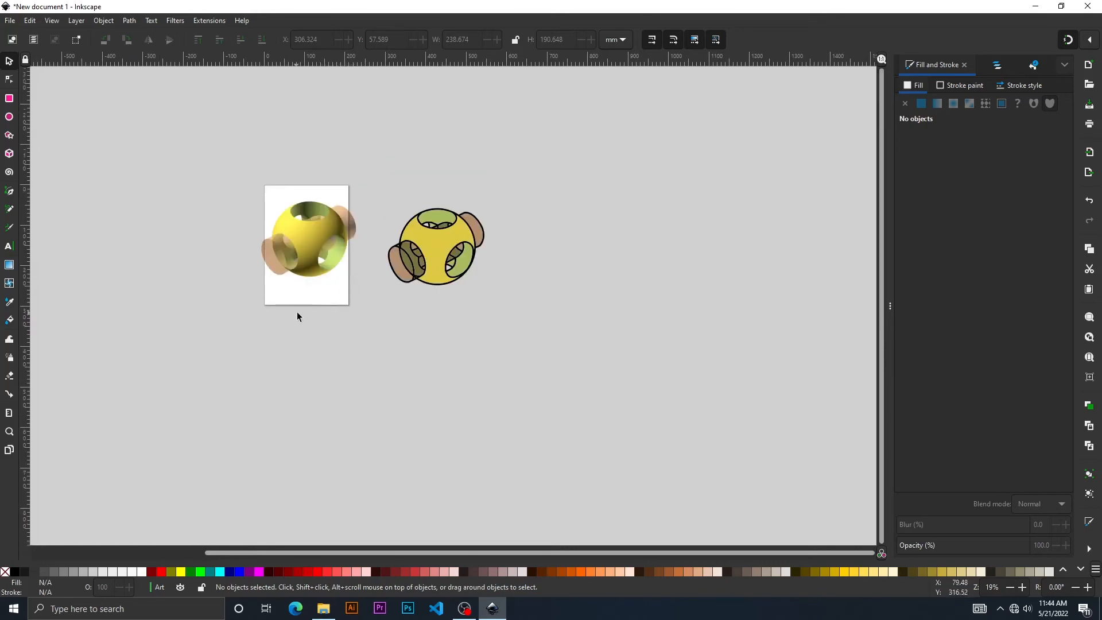
- Bring the thin outline back beside the page's left edge and the spare thick outline to just below the page
scroll(323, 293, down, 2)
drag(66, 236, 176, 357)
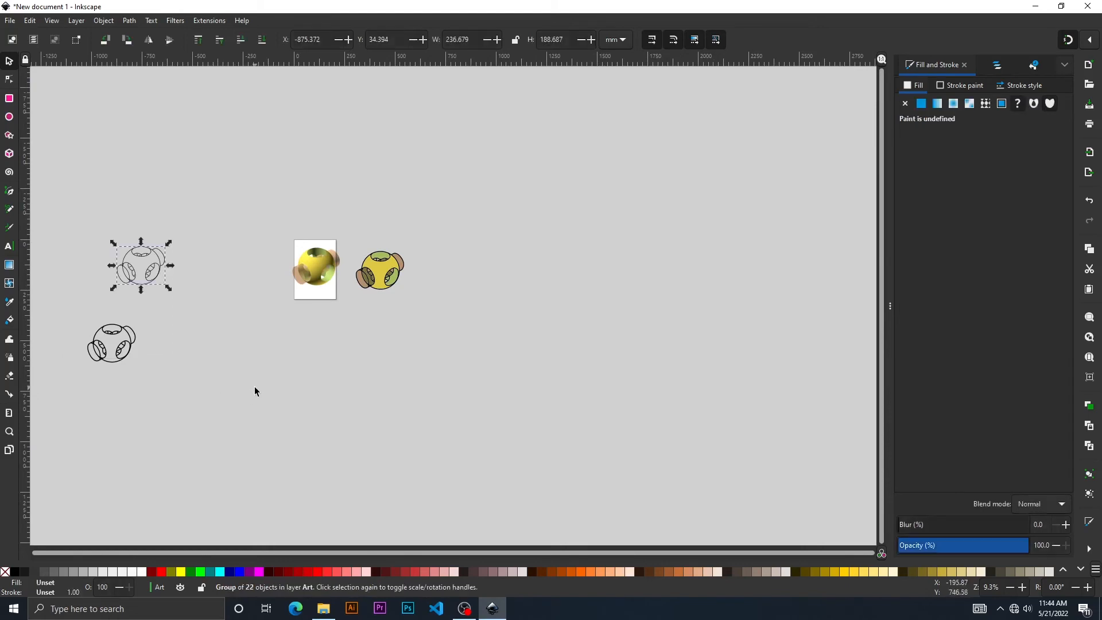
click(192, 340)
drag(160, 266, 244, 267)
drag(137, 335, 288, 325)
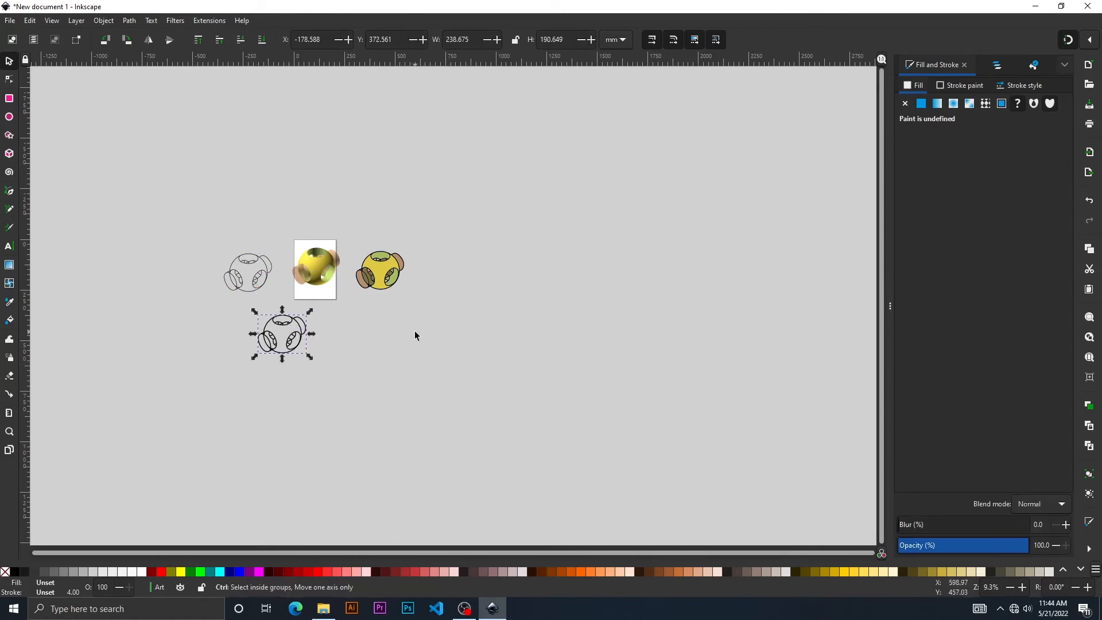
scroll(413, 333, up, 2)
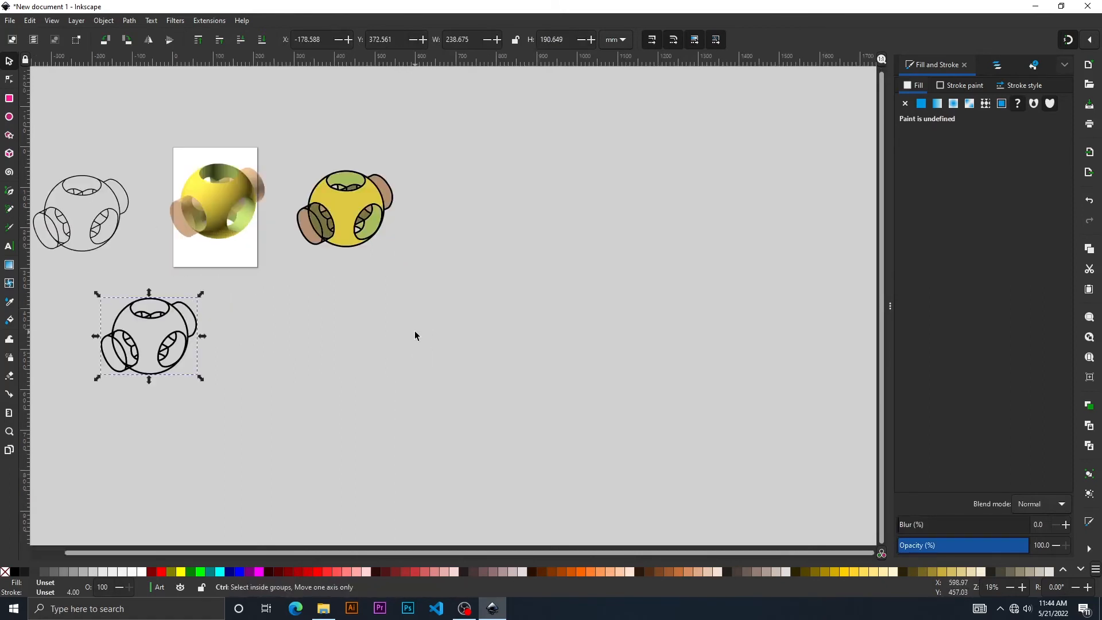
- Save the drawing to the Desktop as an Inkscape SVG named OpenSCAD_TEST.svg
click(10, 23)
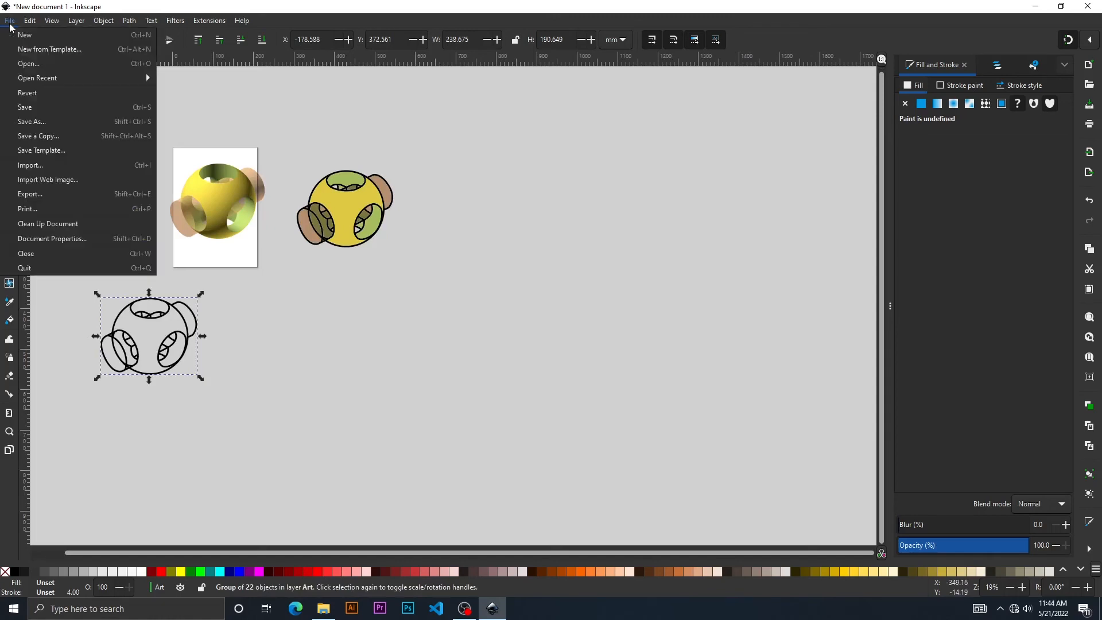
click(67, 113)
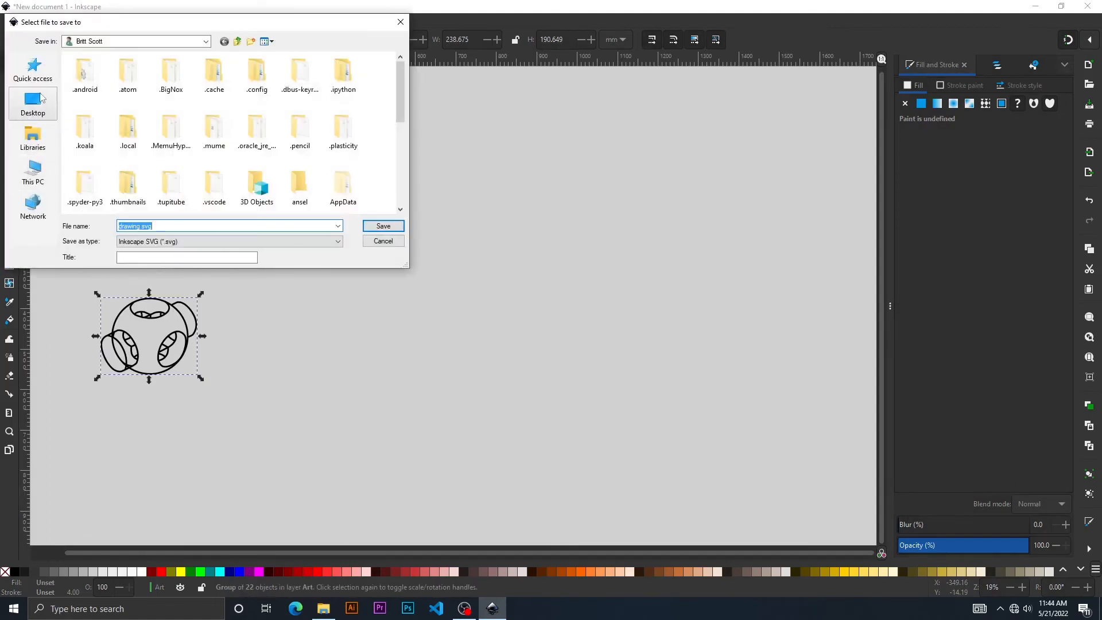
click(32, 103)
click(141, 226)
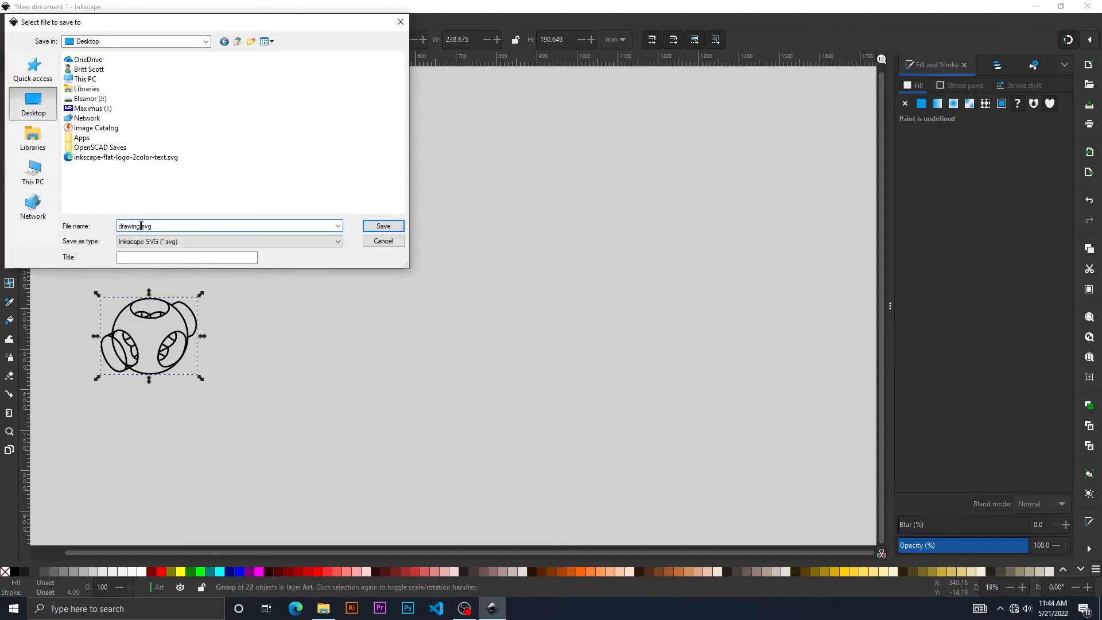
drag(139, 227, 89, 230)
text(OpenSCAD)
text(_TEST)
click(381, 226)
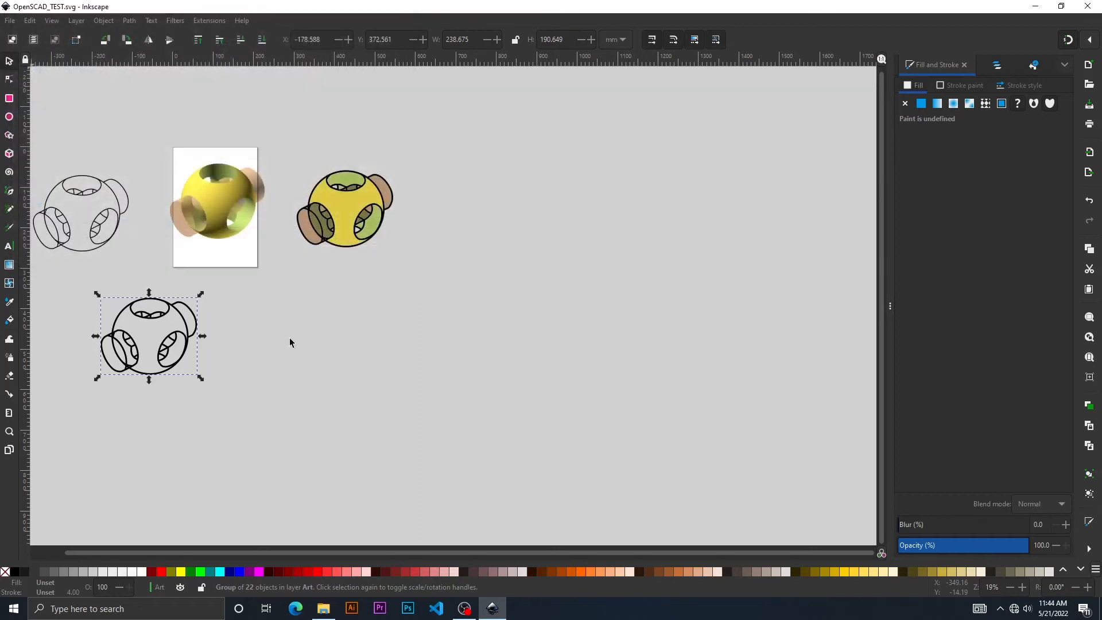
- Convert the flat-coloured group into a symbol in the current document's symbol set and view its entry among the document's layers and objects
click(350, 209)
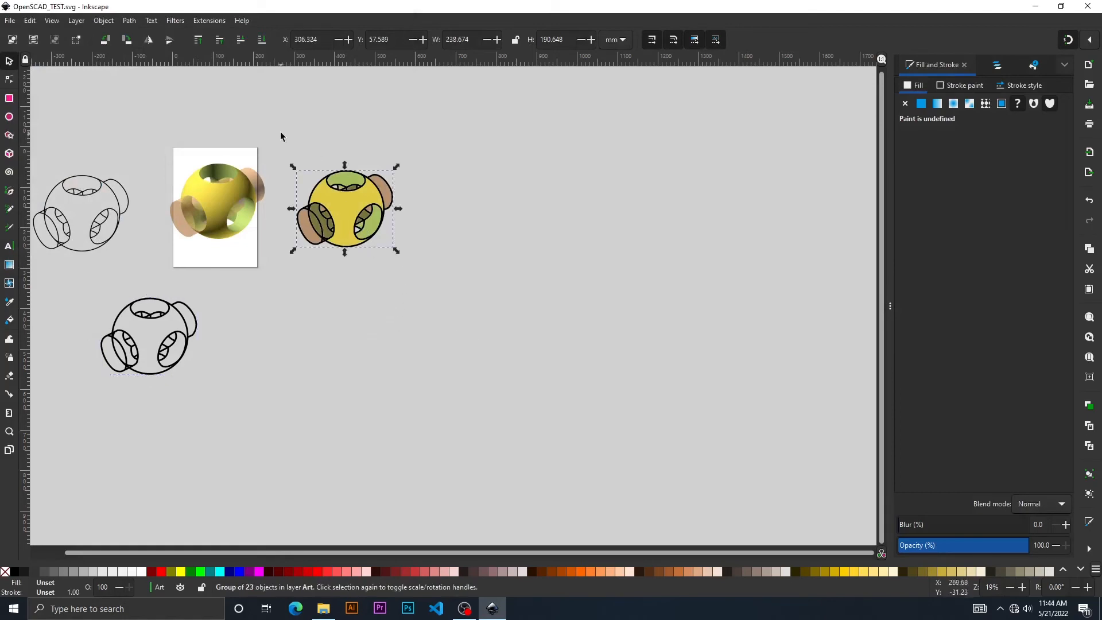
click(9, 21)
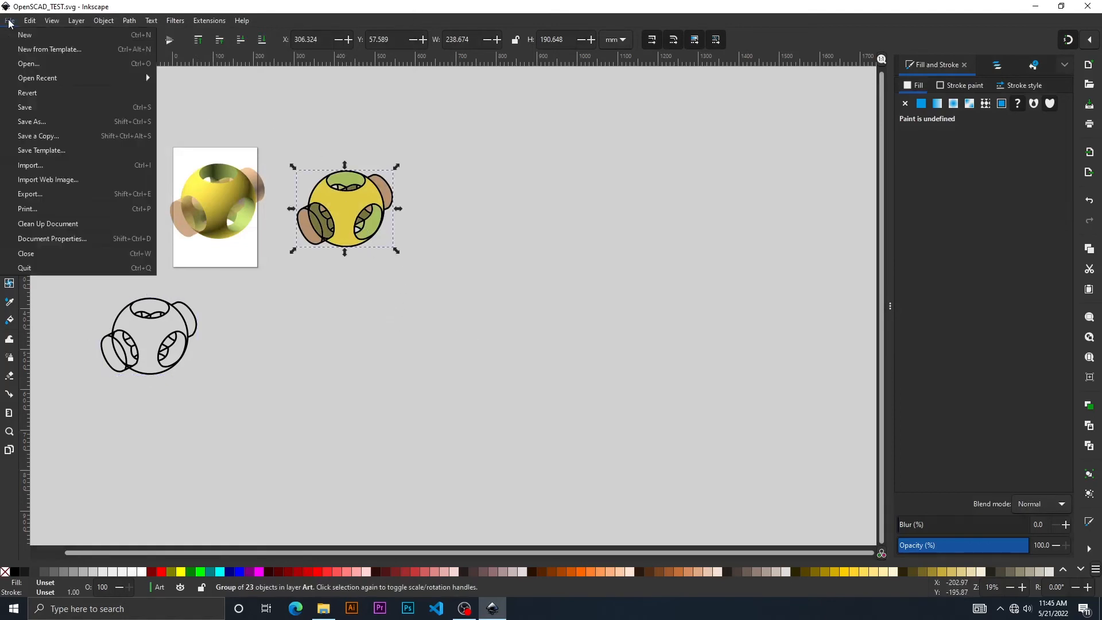
click(526, 203)
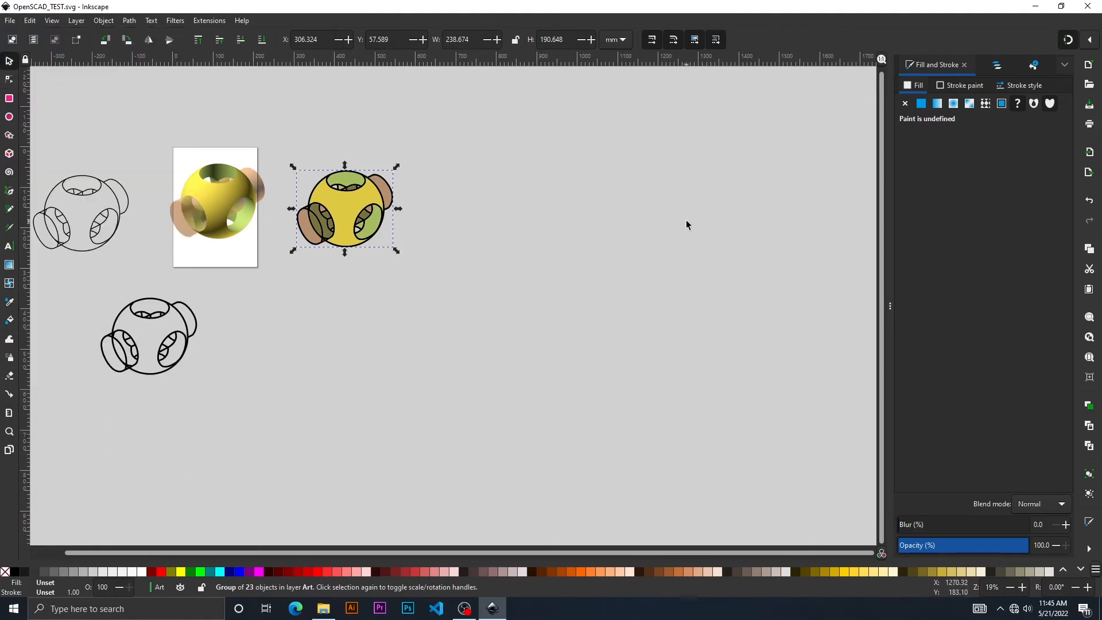
click(103, 22)
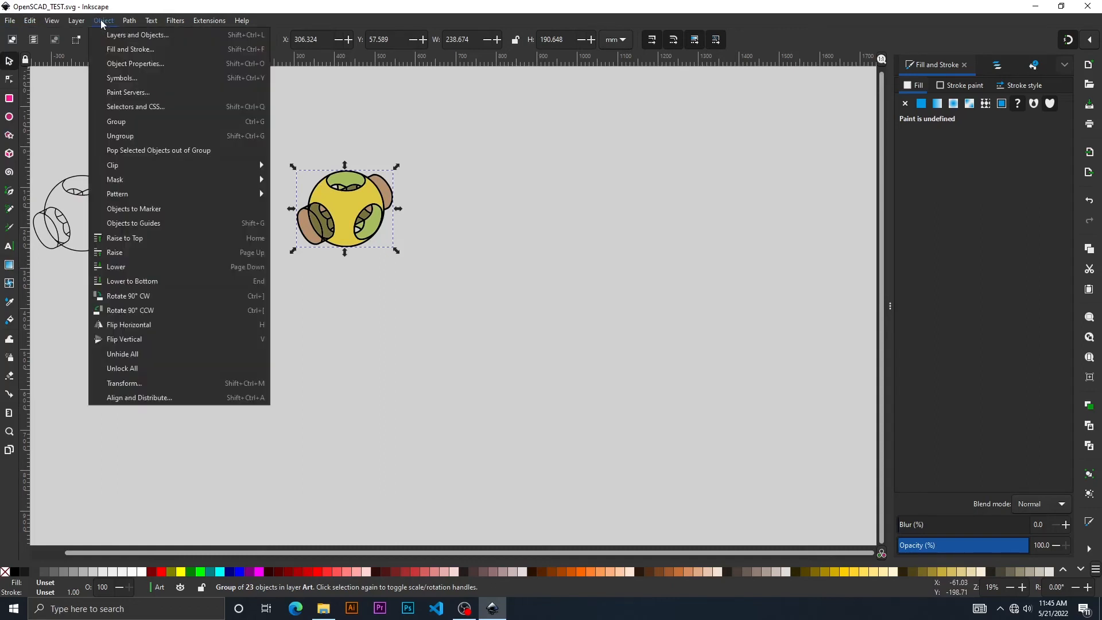
click(121, 77)
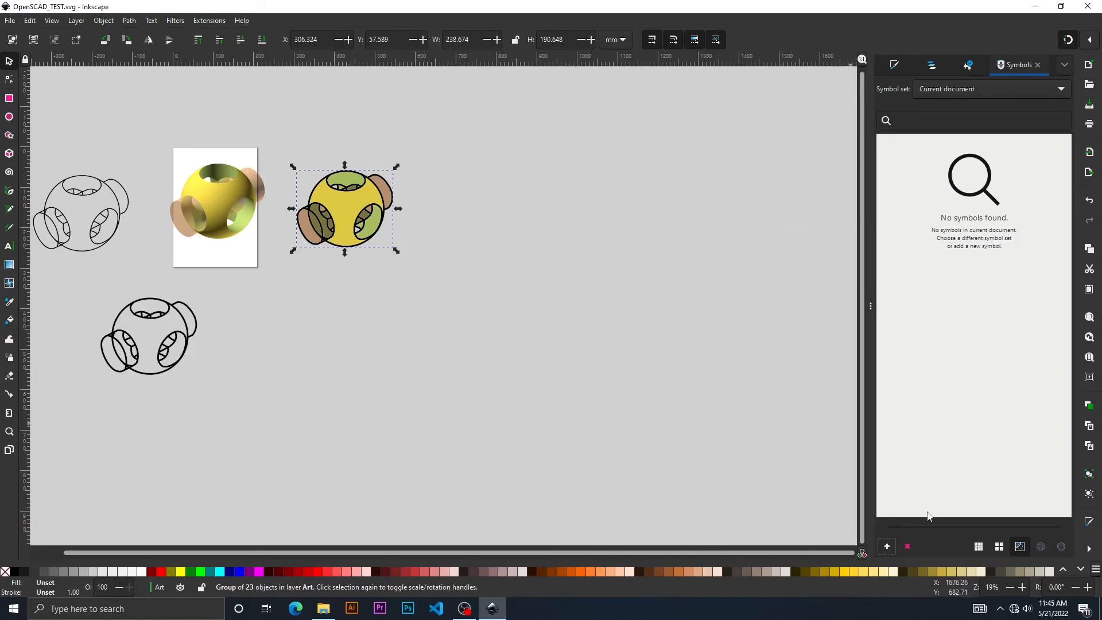
click(1014, 84)
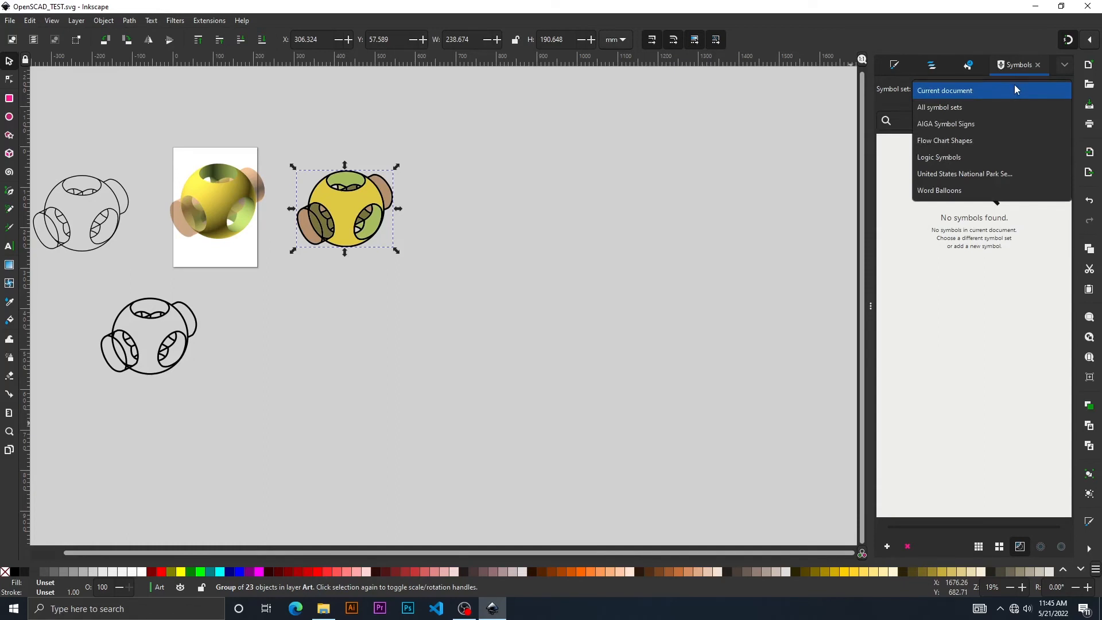
click(956, 36)
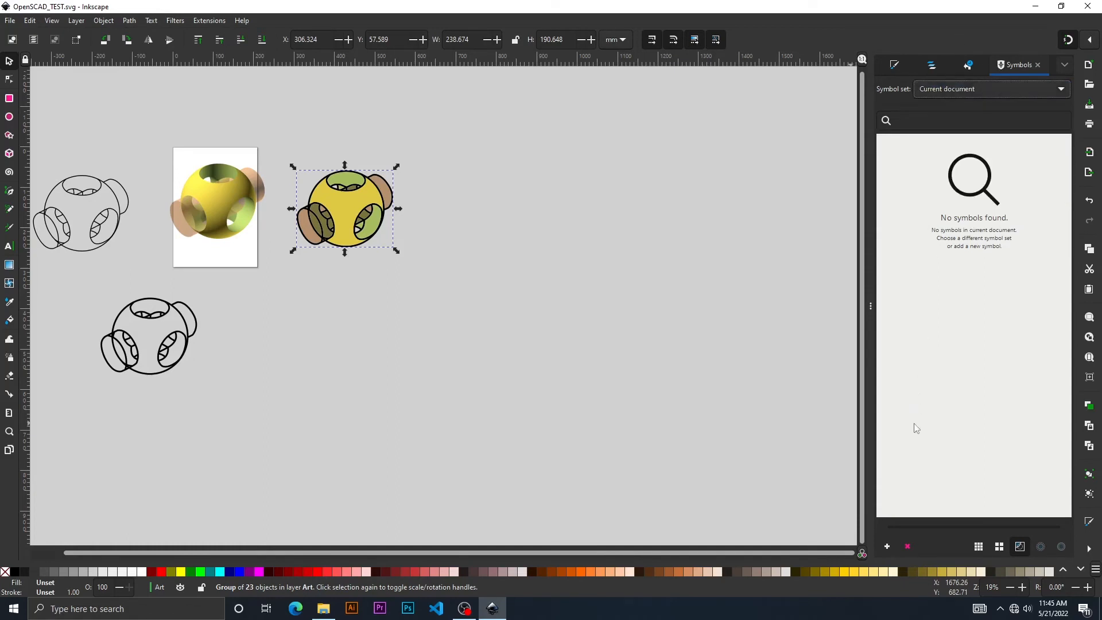
click(886, 547)
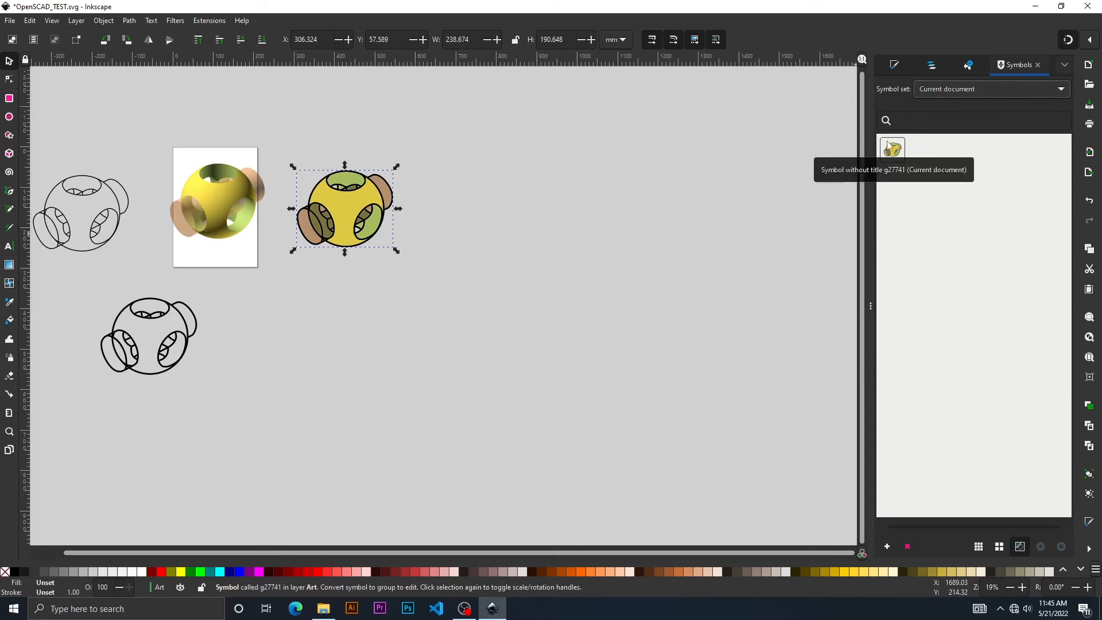
click(932, 68)
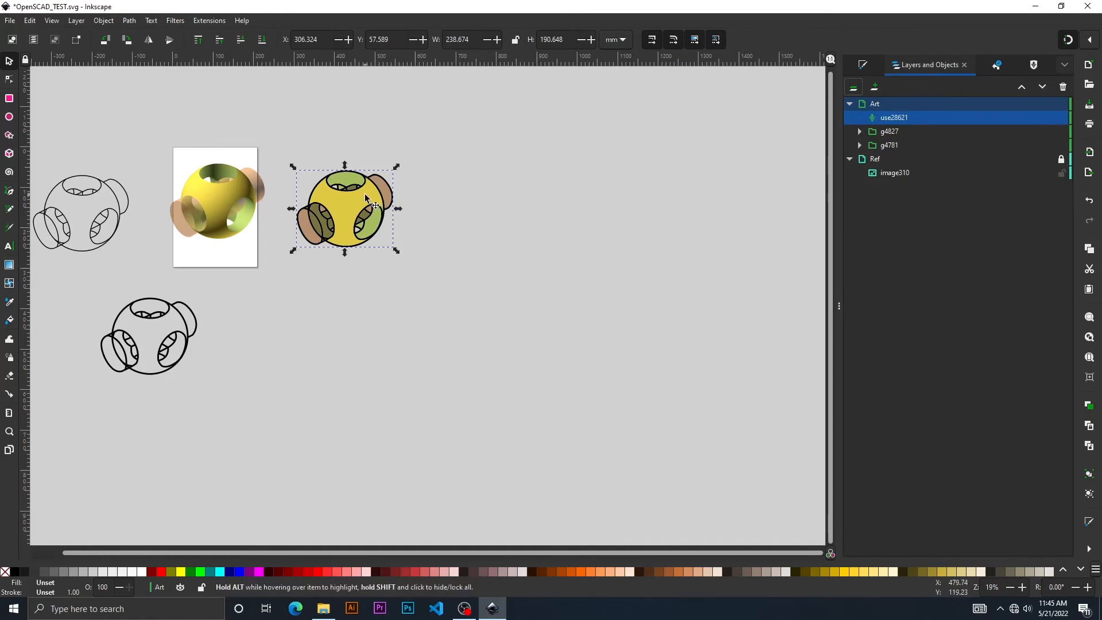
- Move the flat-coloured symbol instance about 93 mm farther right and set its title to OpenSCAD Logo
drag(301, 228, 446, 221)
drag(442, 207, 376, 205)
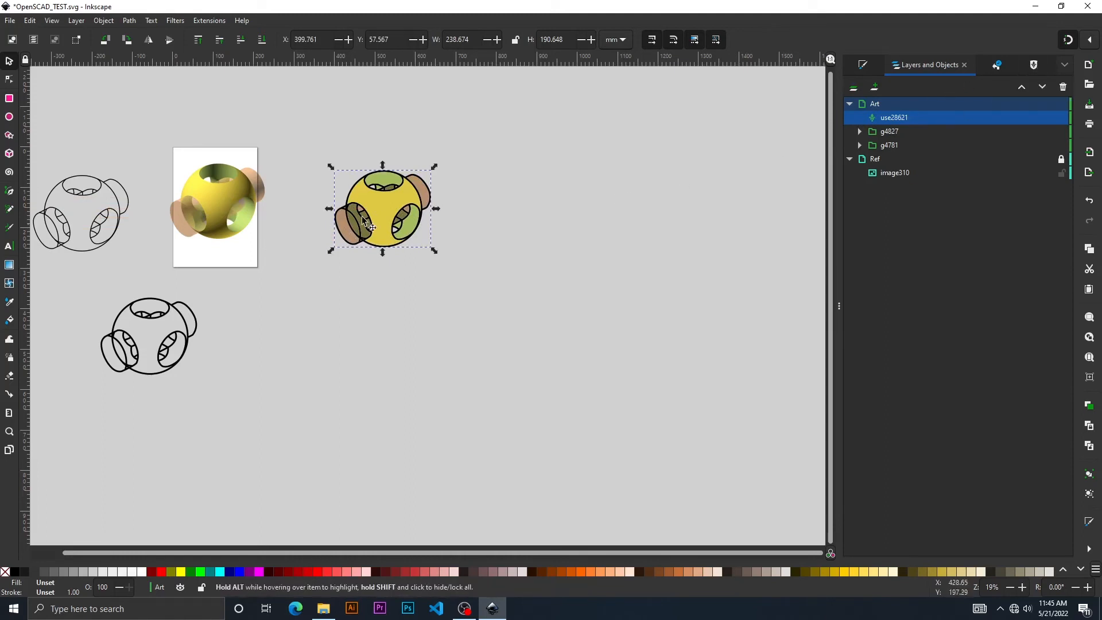
click(102, 21)
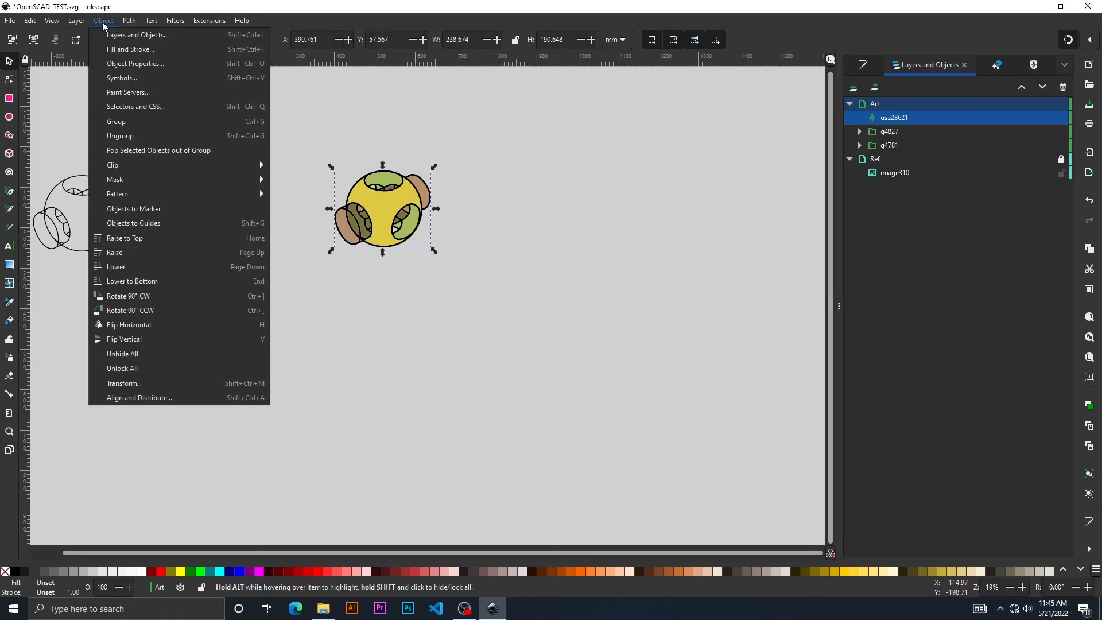
click(126, 63)
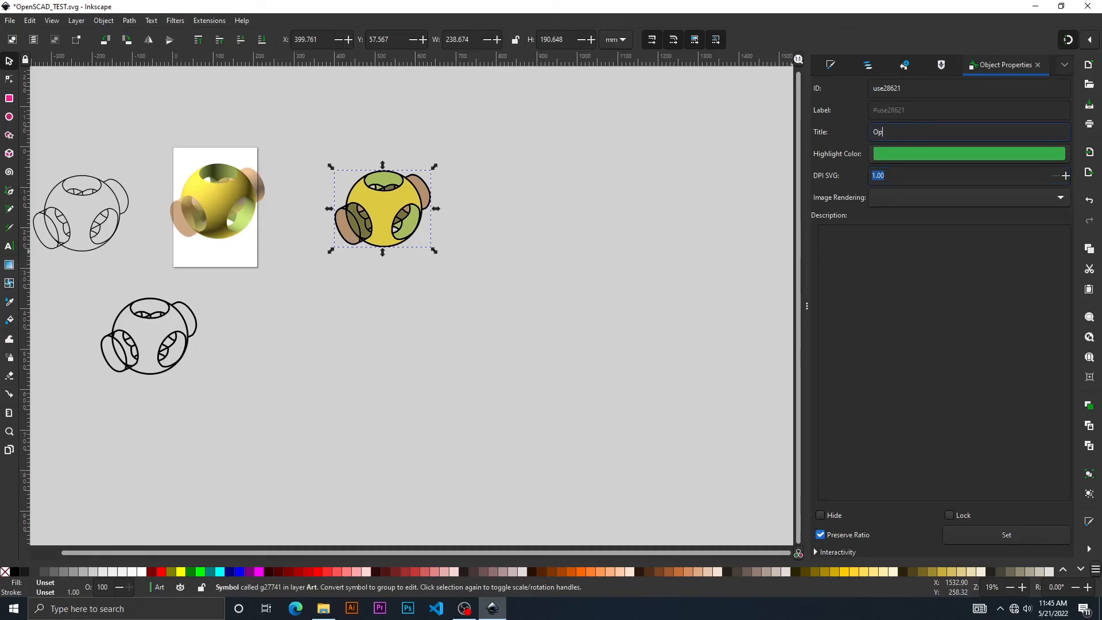
text(Opwn)
text(en)
text(SCAD Logo)
click(1007, 534)
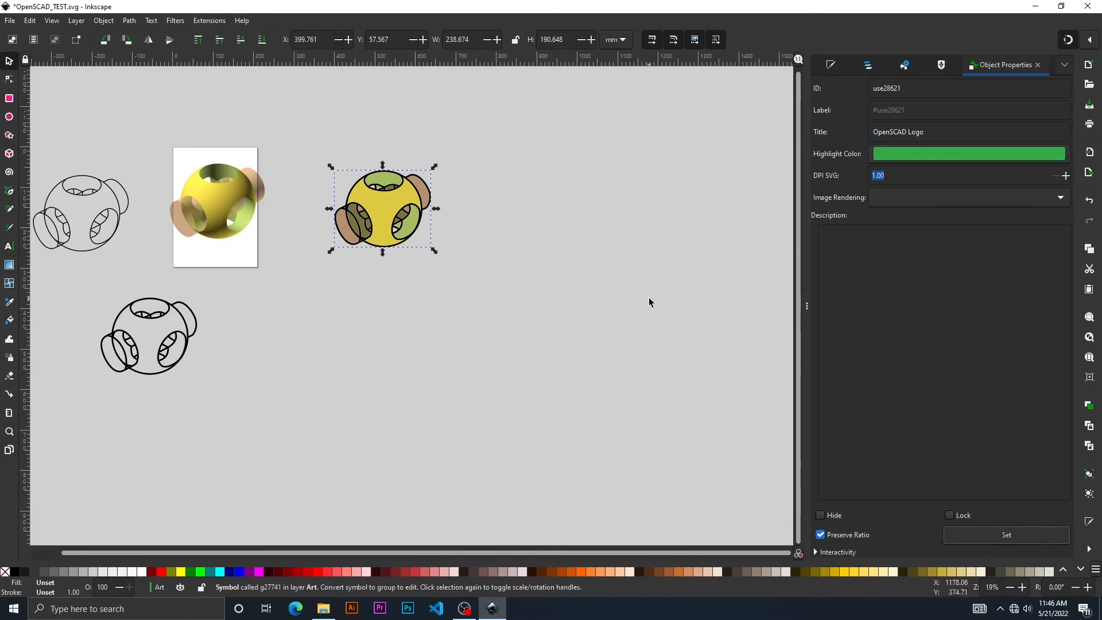
- Remove the symbol from the current document's set and delete the overlapping group it releases nearer the page
click(941, 65)
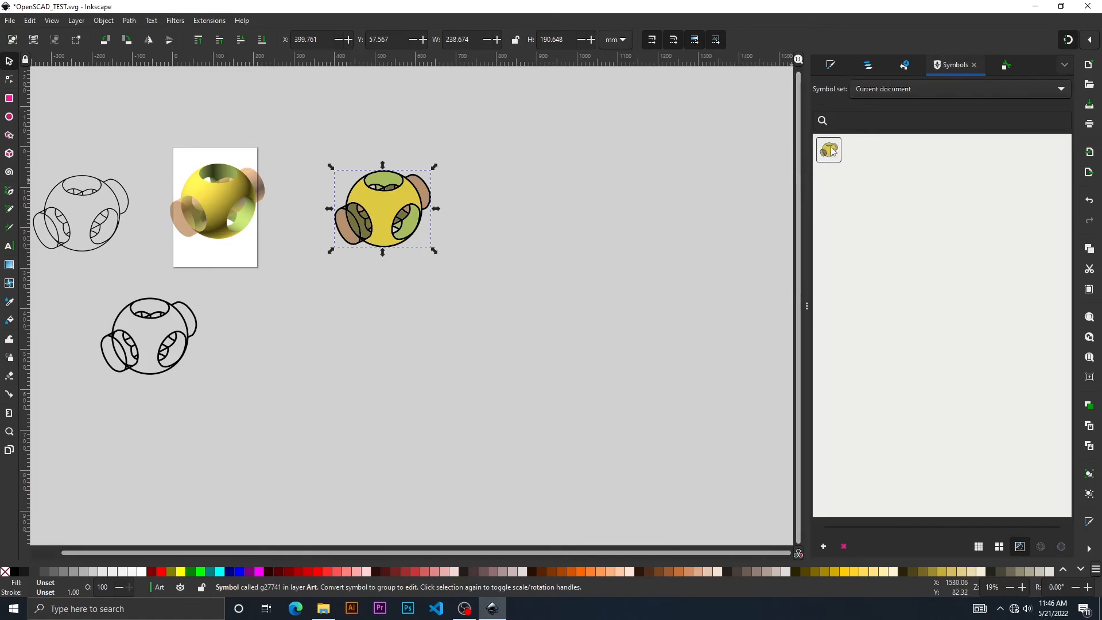
click(843, 547)
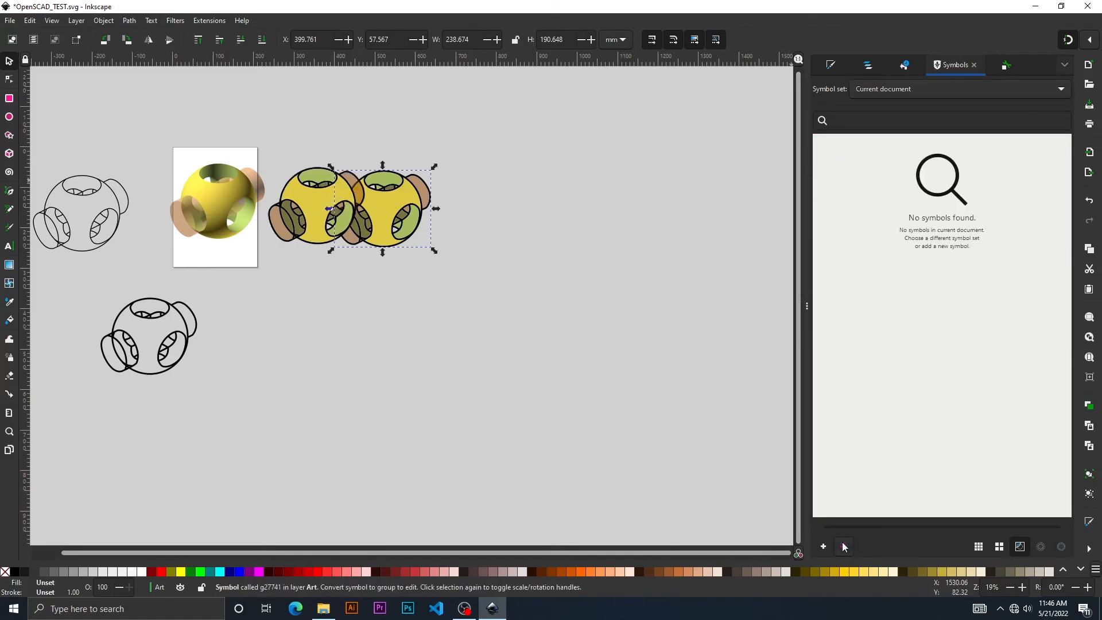
click(322, 208)
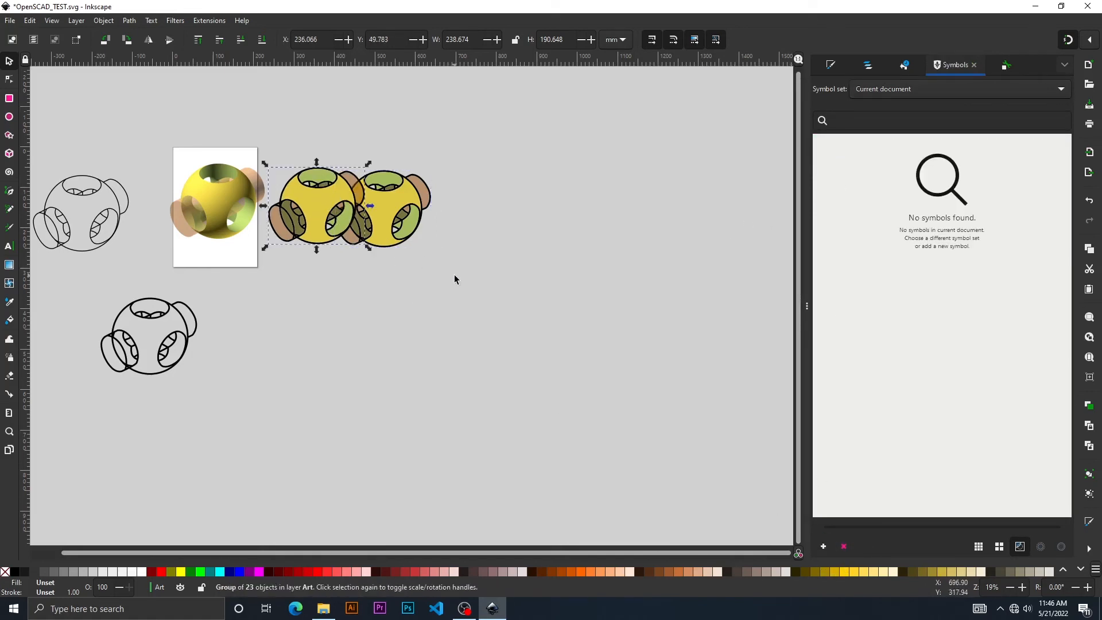
key(Delete)
- Convert the remaining flat-coloured group into a document symbol and review the new instance's object properties
click(400, 211)
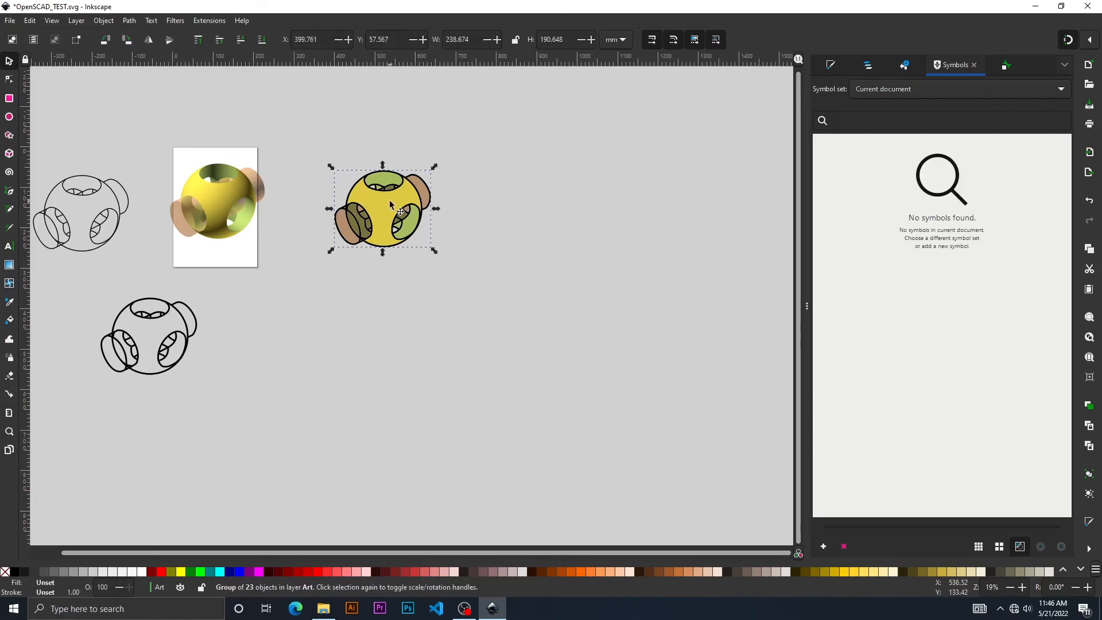
click(823, 547)
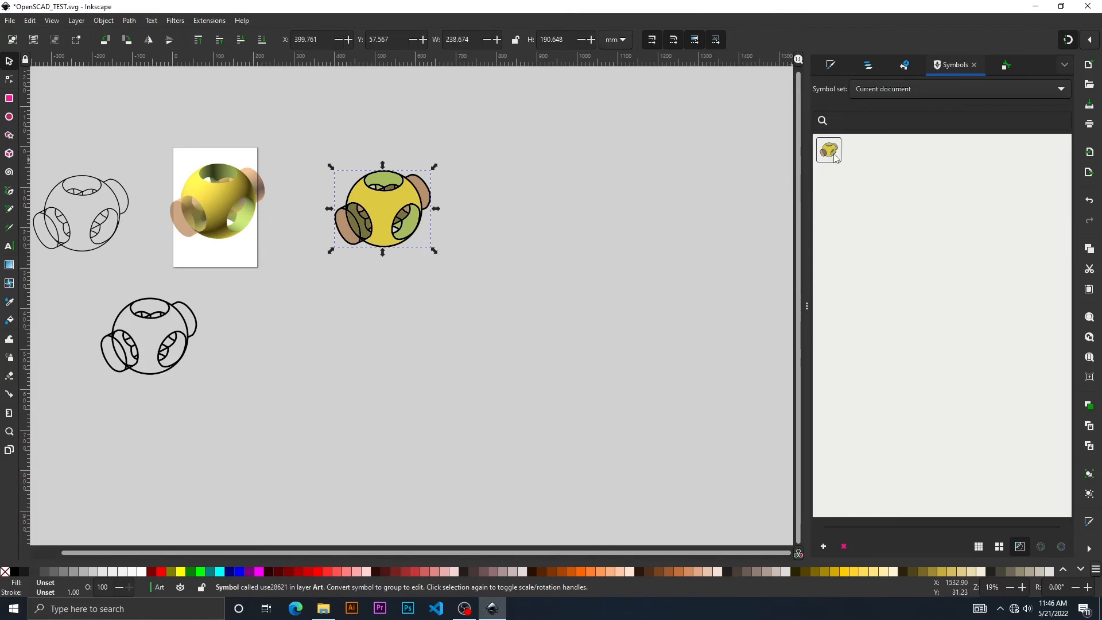
click(1009, 66)
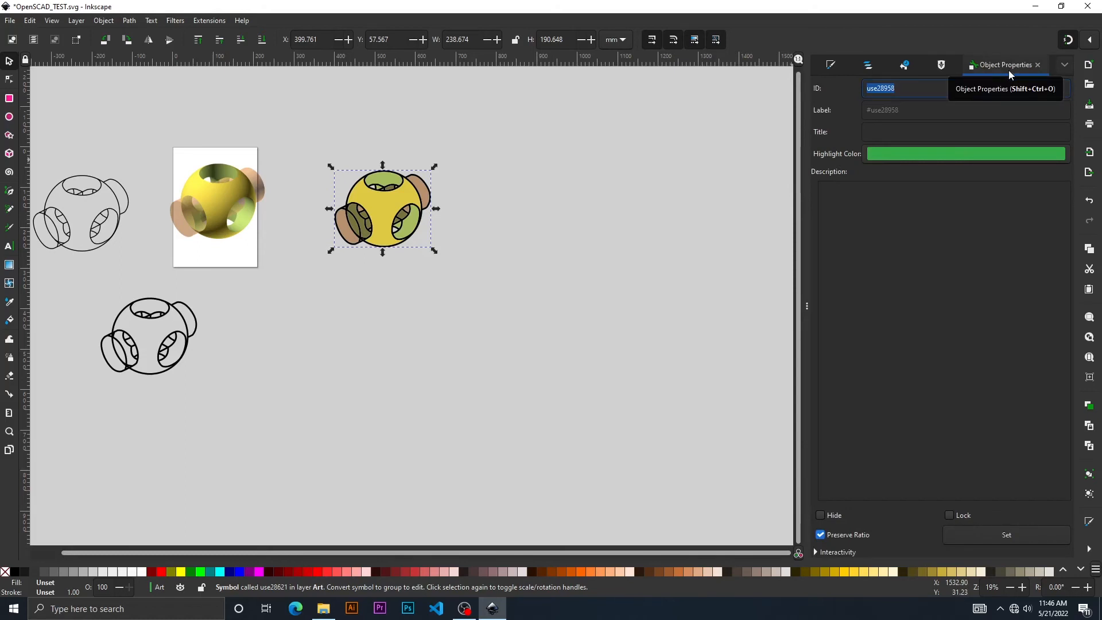
click(723, 213)
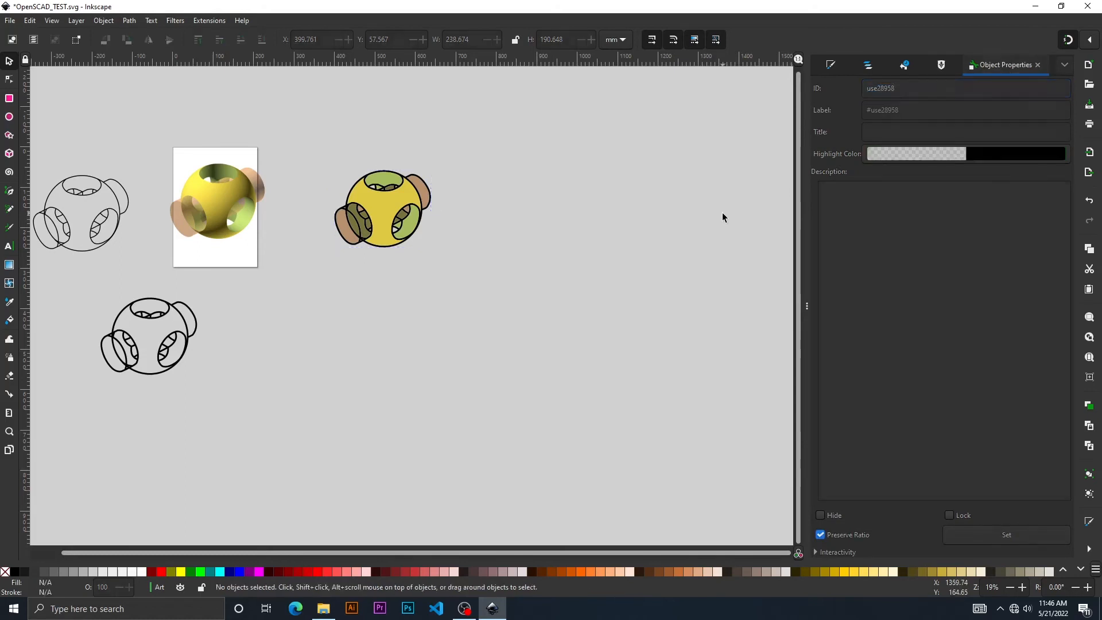
click(392, 207)
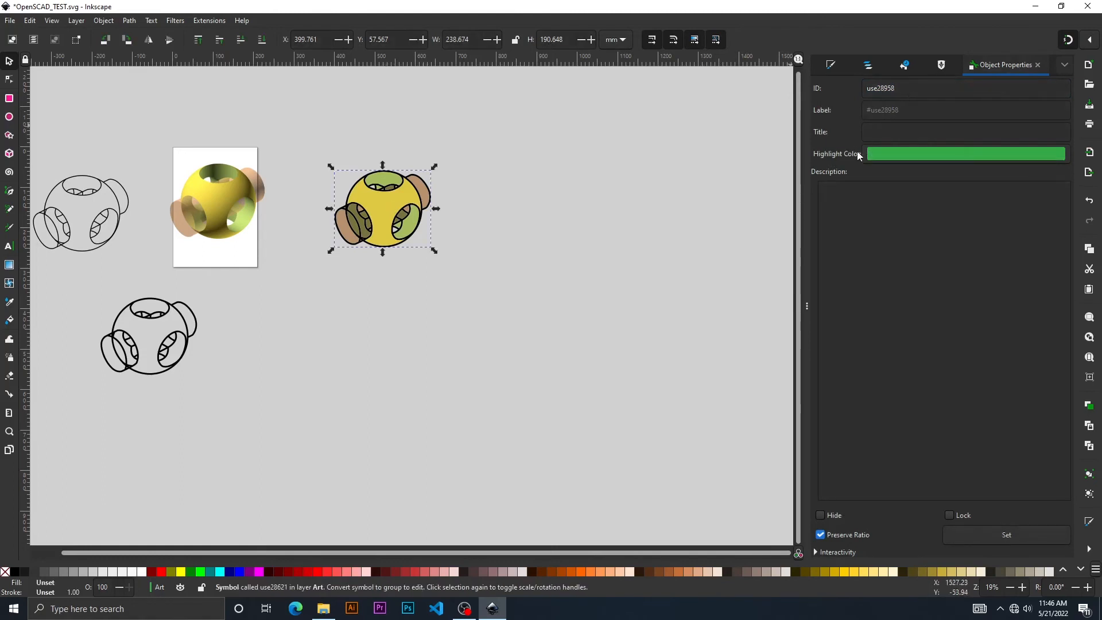
- Remove the symbol from the current document's set and delete the leftover clone farther from the page
click(940, 66)
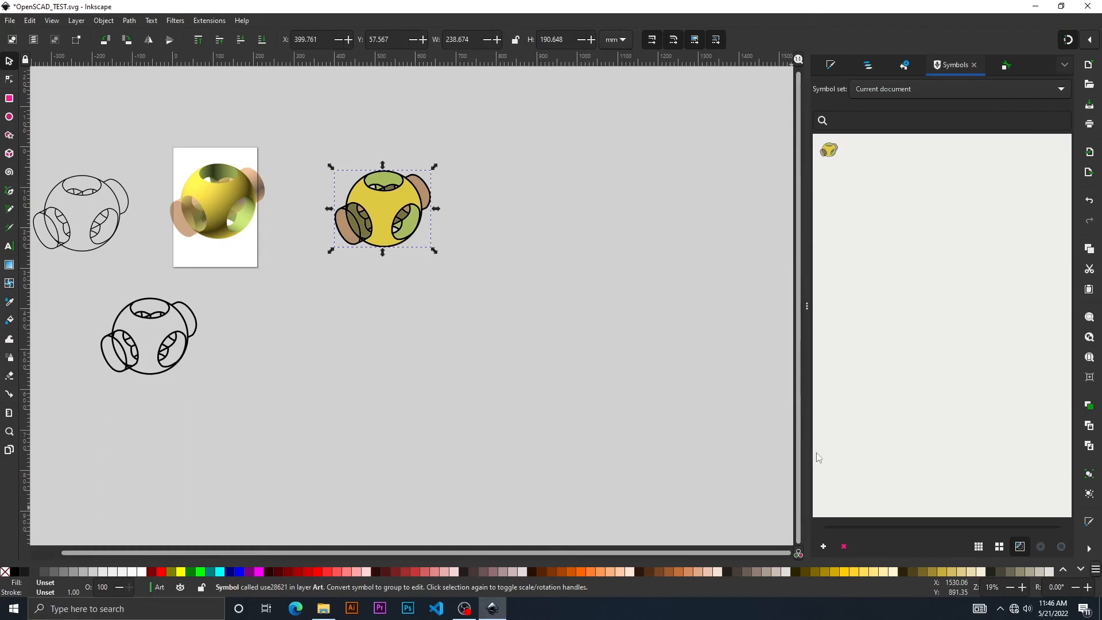
click(844, 546)
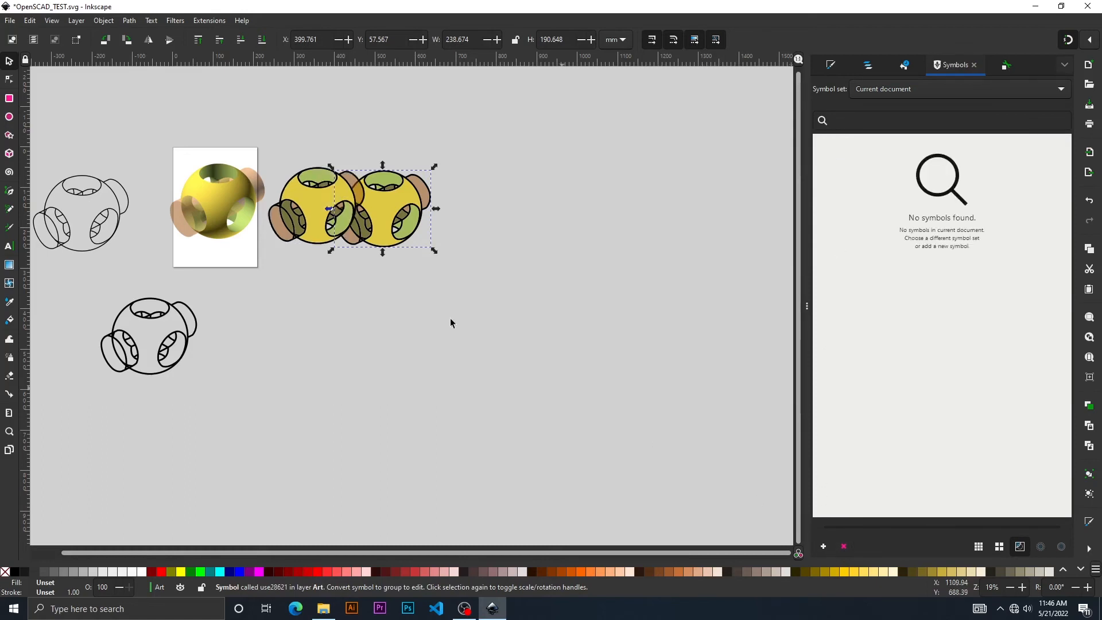
click(309, 196)
click(395, 207)
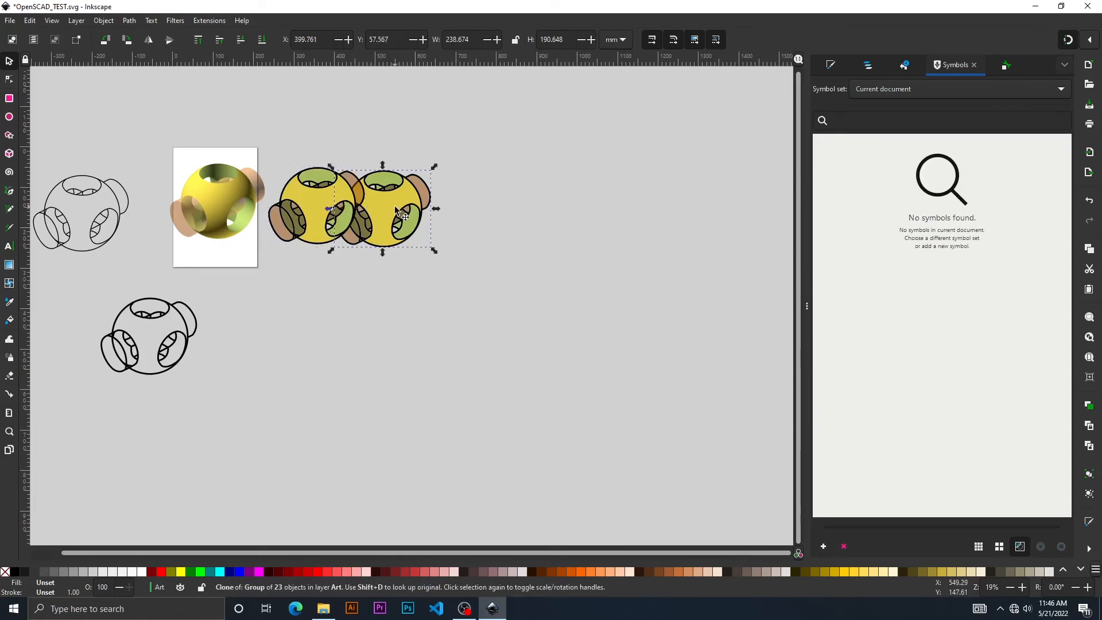
key(Delete)
- Set the flat-coloured group's title to OpenSCAD Title and its ID to OpenSCAD ID in its object properties
click(336, 190)
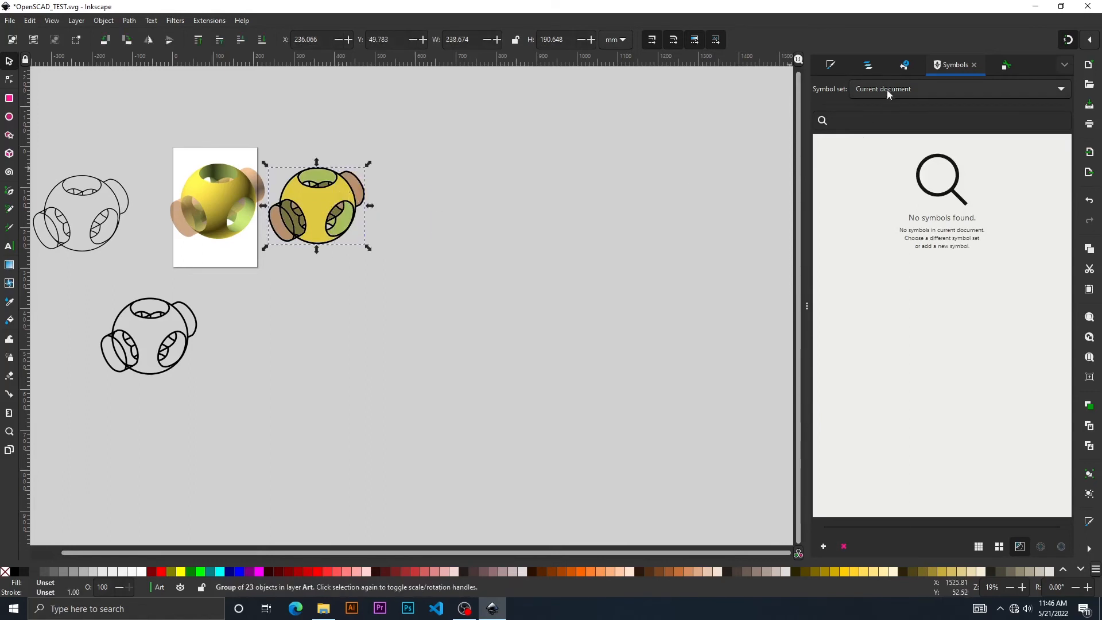
click(1006, 64)
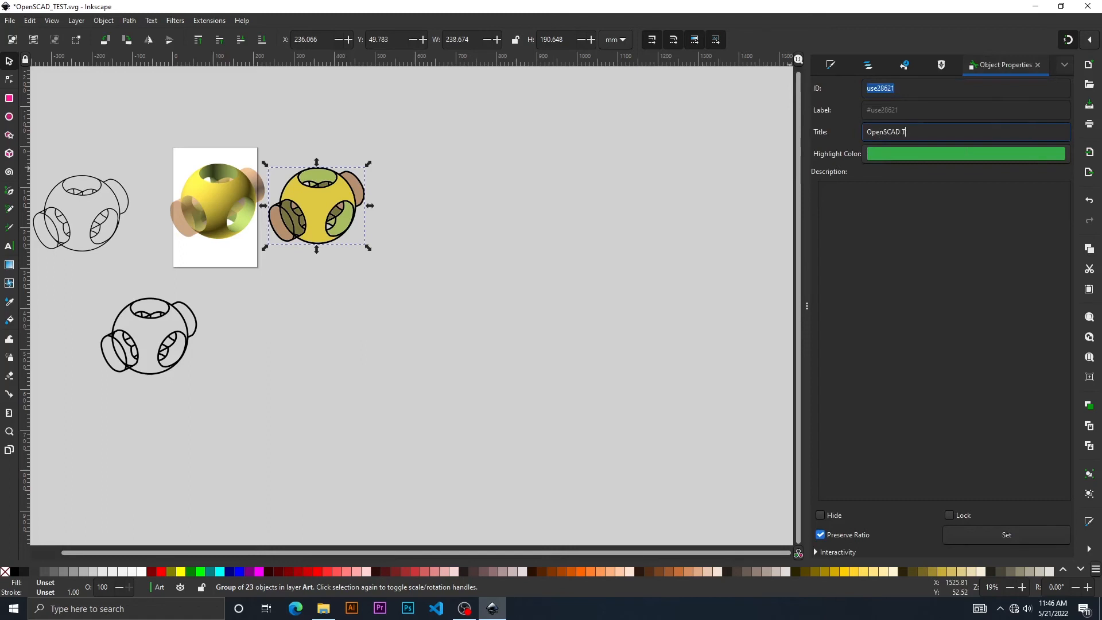
text(e)
drag(898, 87, 821, 89)
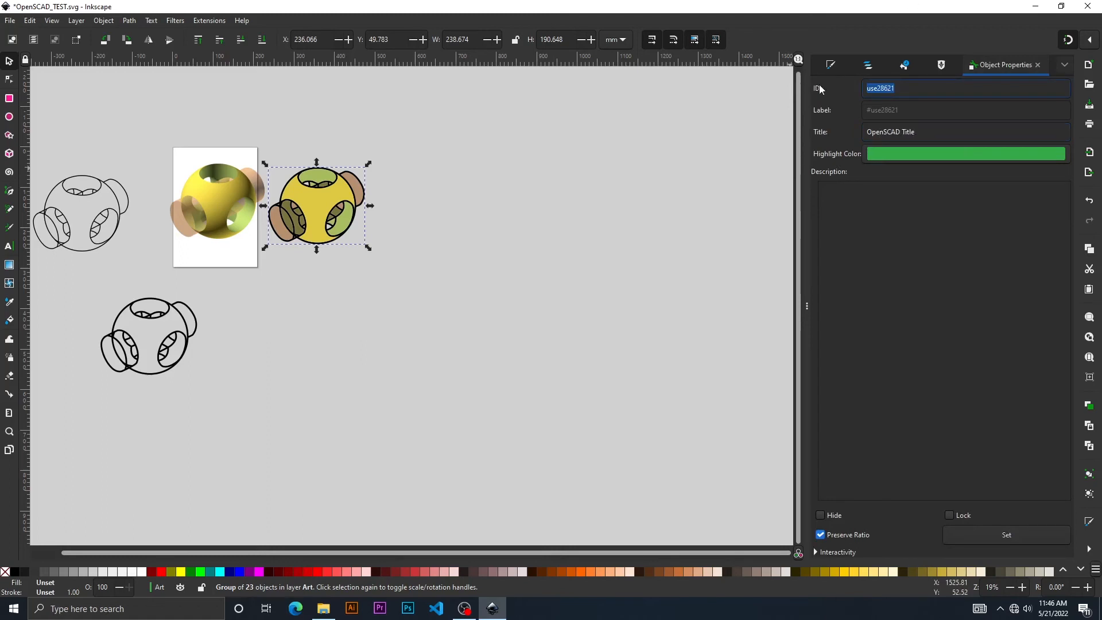
text(OpenSCAD ID)
click(901, 131)
click(998, 540)
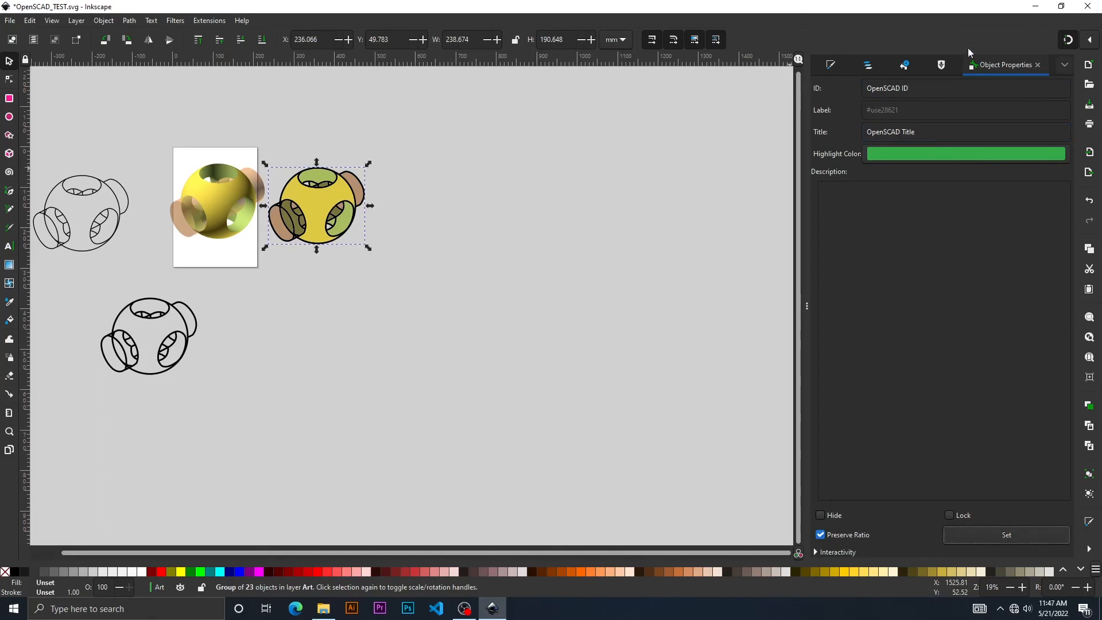
- Move the titled group about 93 mm right and 22 mm down, and convert it into a symbol
click(941, 66)
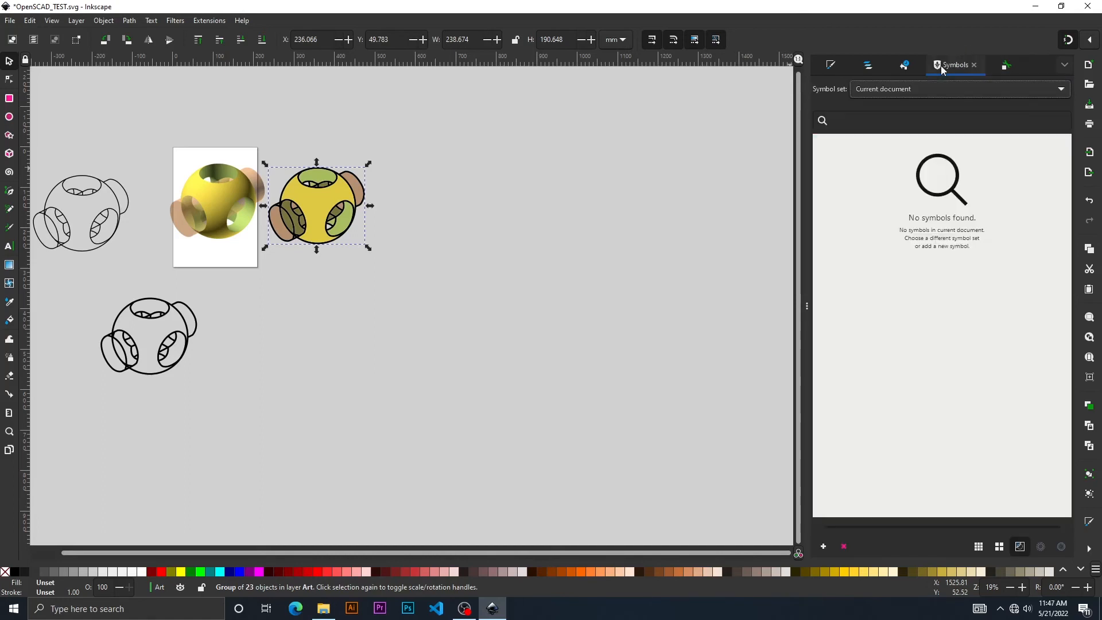
click(329, 200)
click(1007, 68)
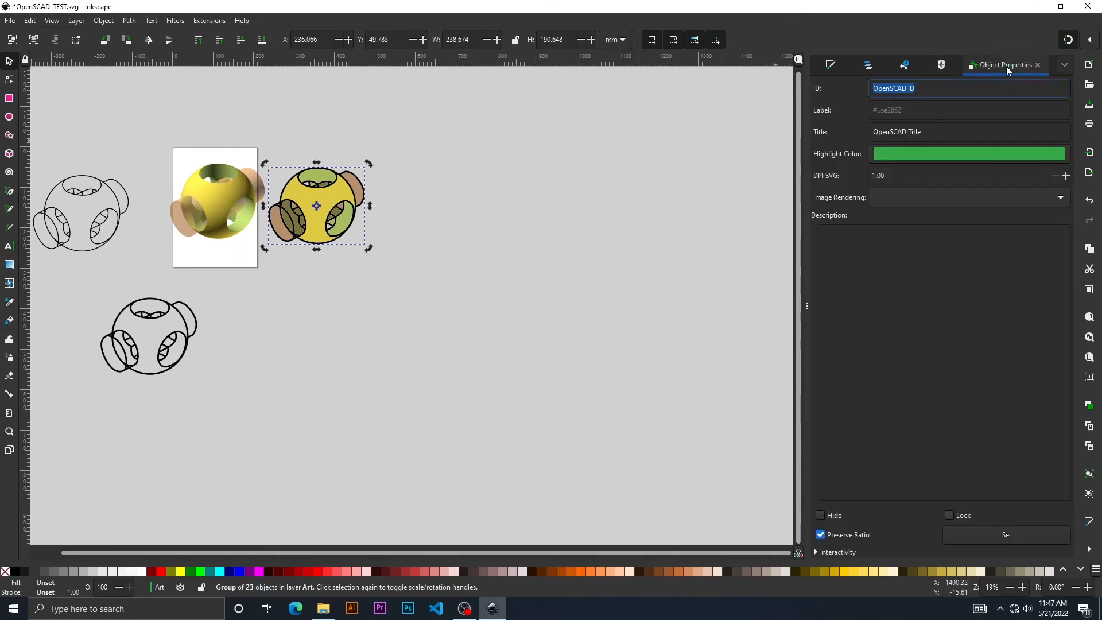
click(942, 66)
click(379, 208)
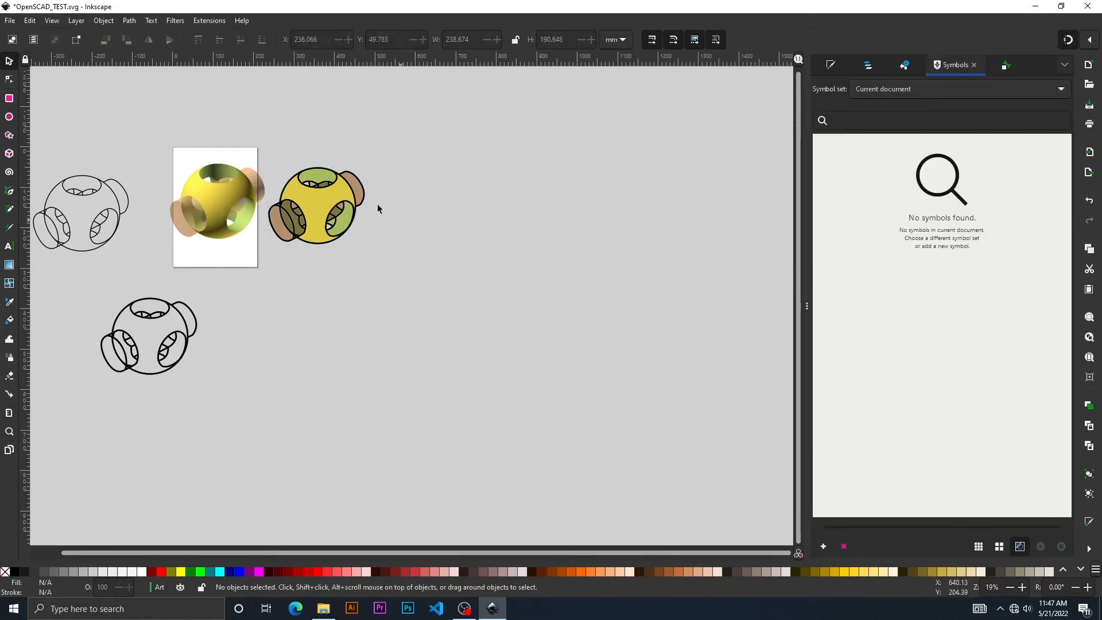
drag(339, 187, 155, 230)
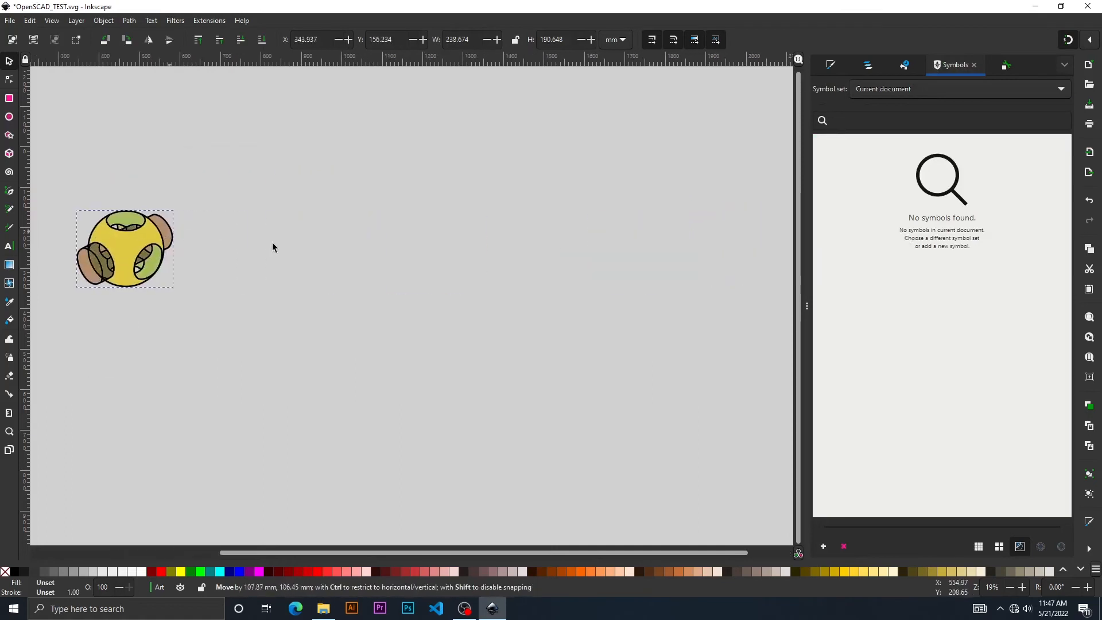
scroll(215, 311, left, 5)
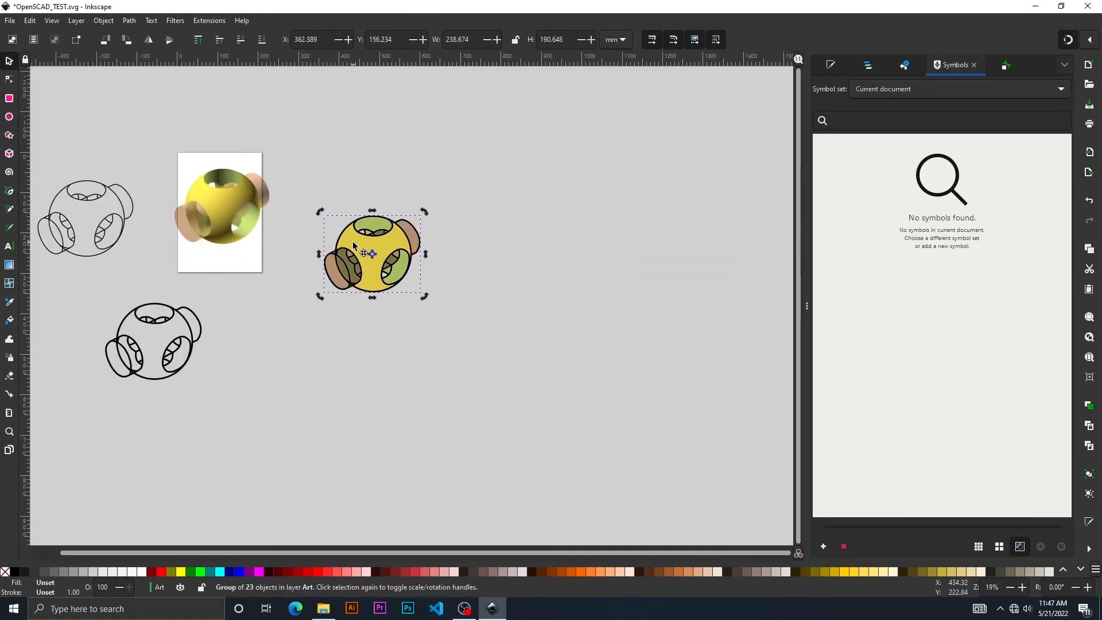
drag(352, 237, 341, 209)
click(824, 546)
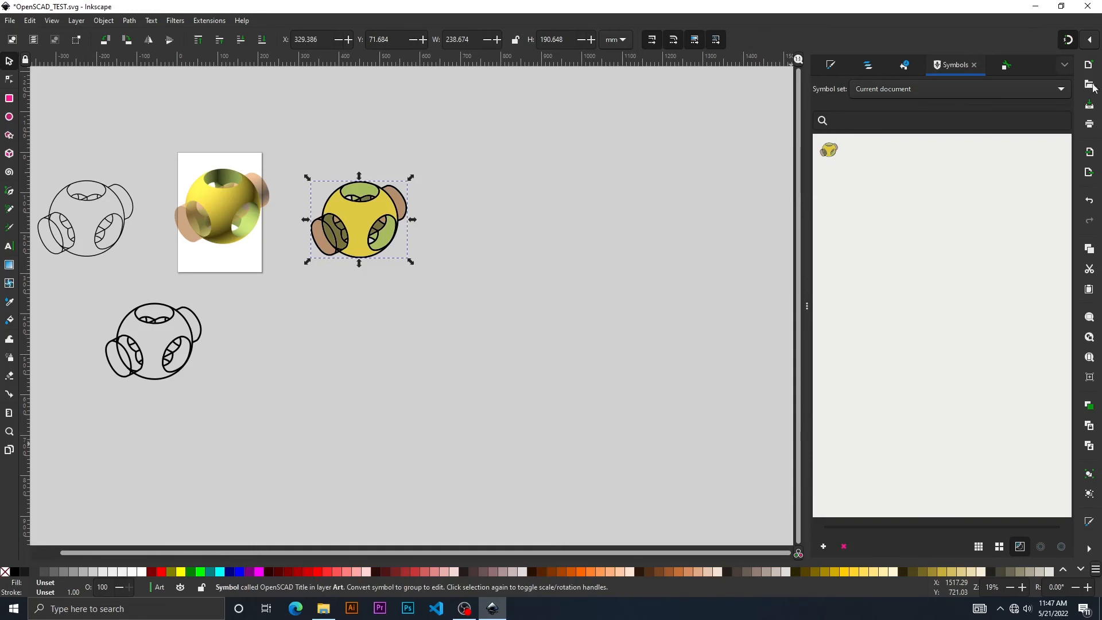
- Check the ID and title of the new symbol instance in its object properties
click(1006, 65)
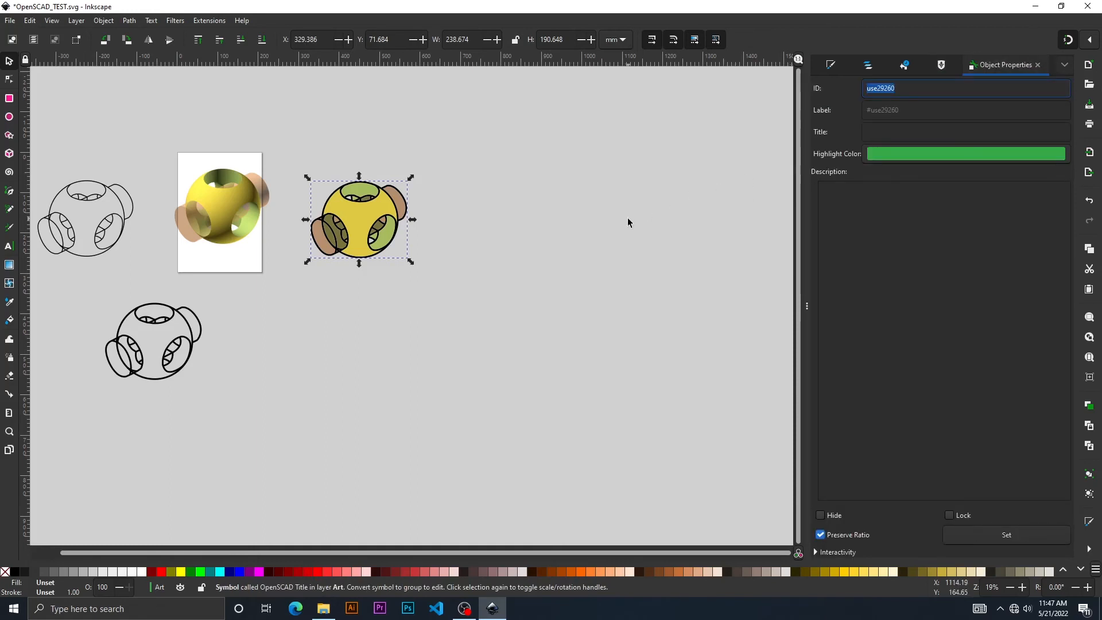
click(414, 240)
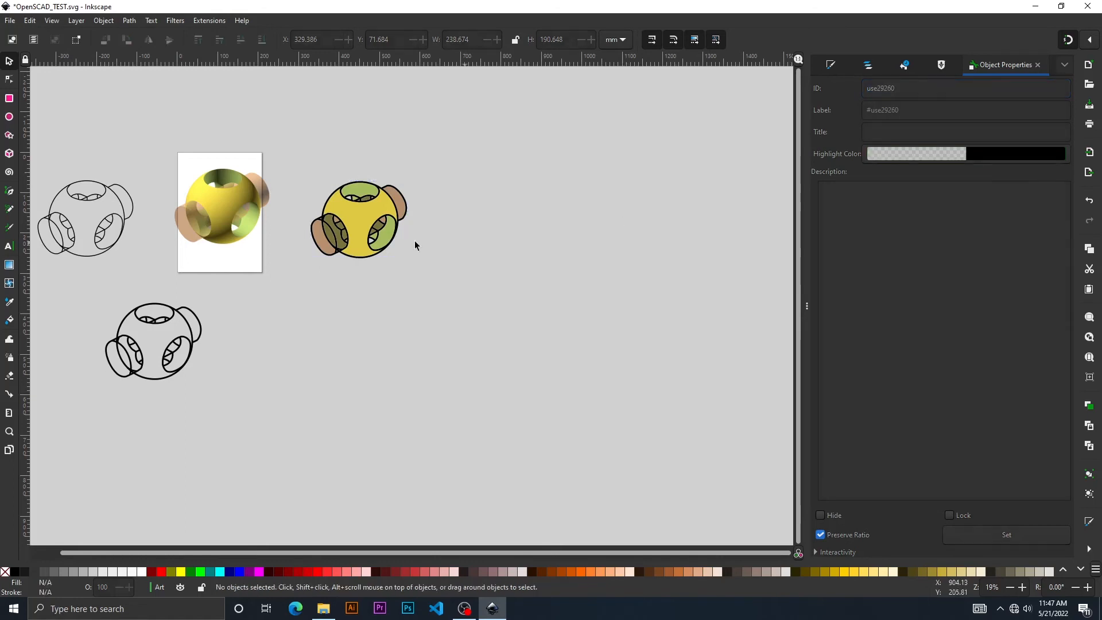
click(402, 224)
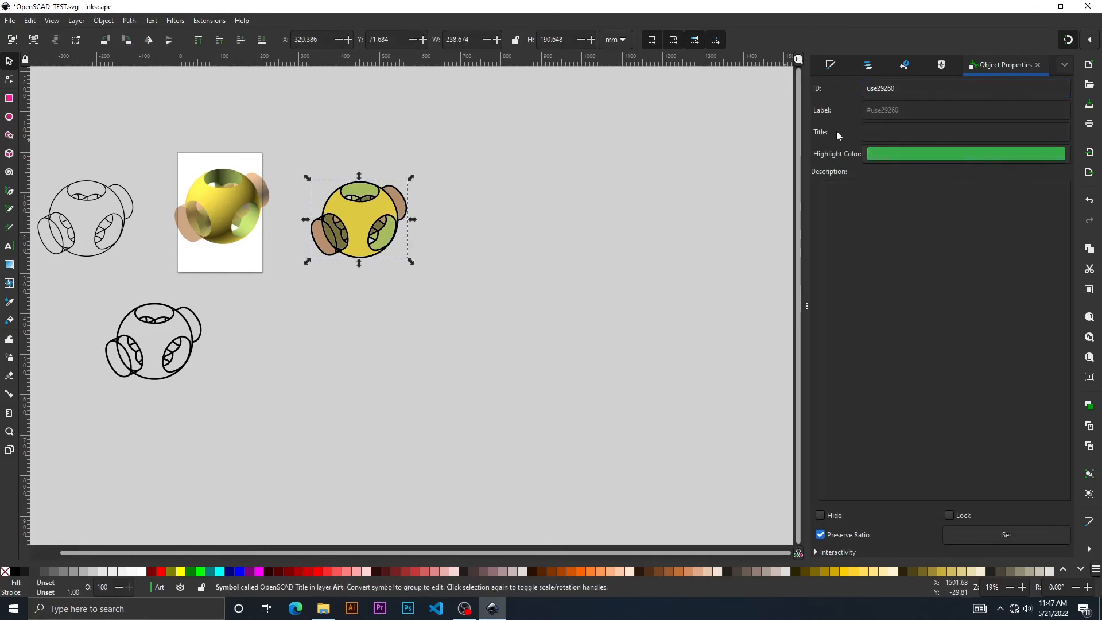
- Release the titled symbol from the document's set back into a group and delete the leftover clone
click(941, 65)
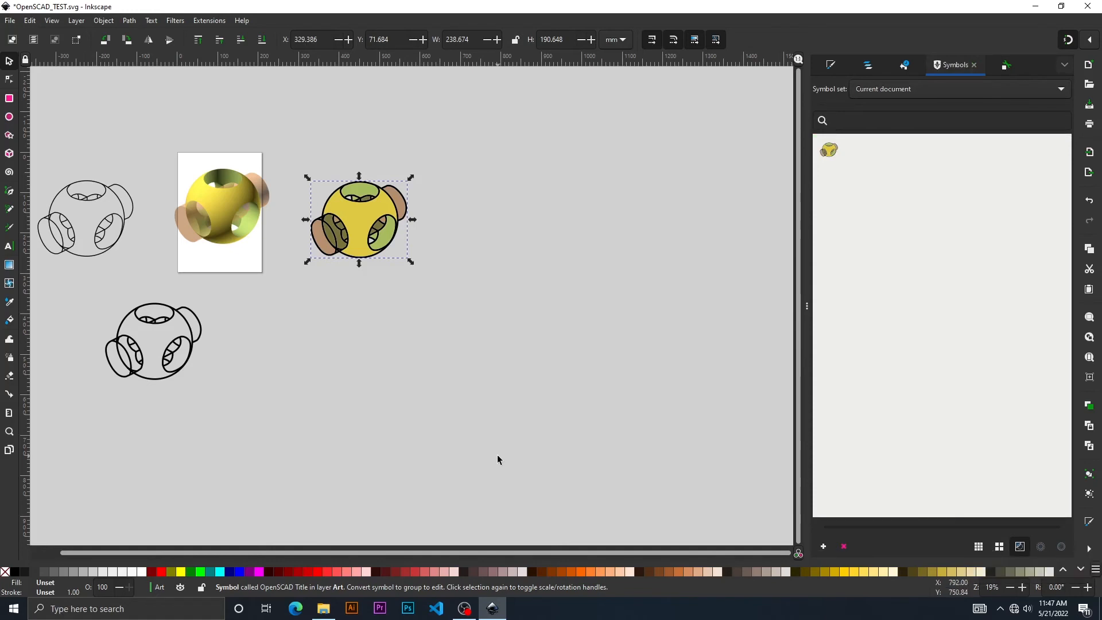
click(845, 547)
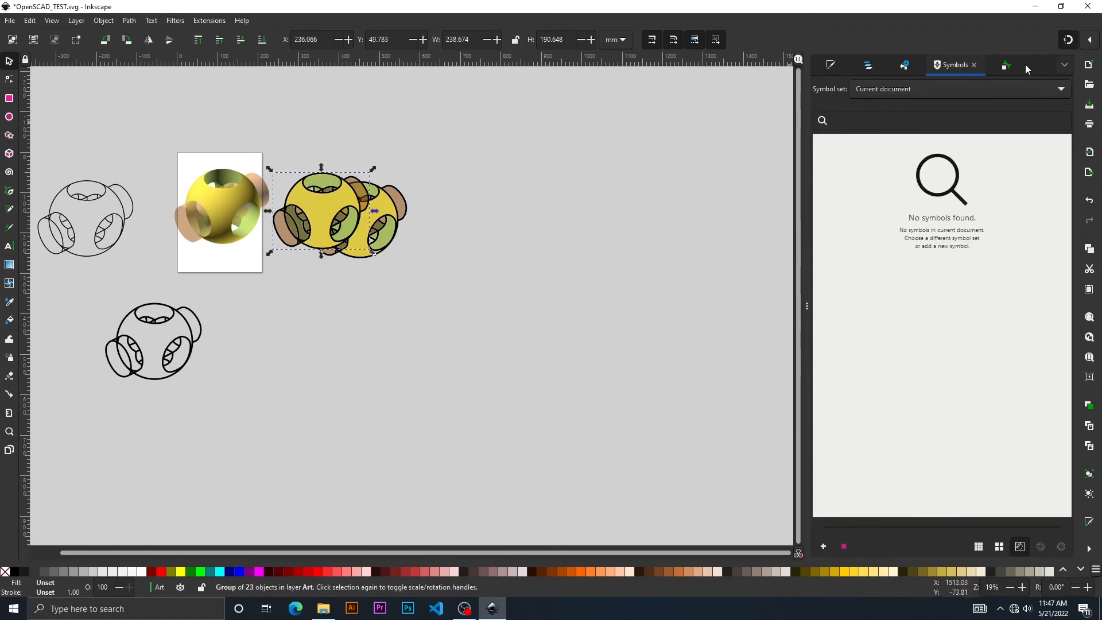
click(1005, 64)
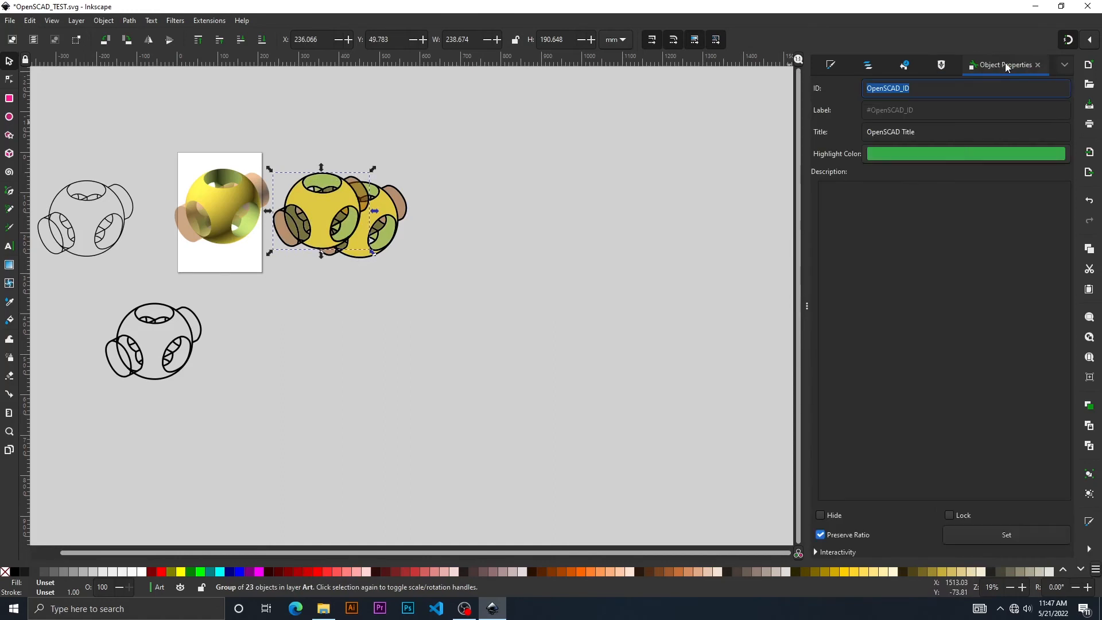
click(385, 219)
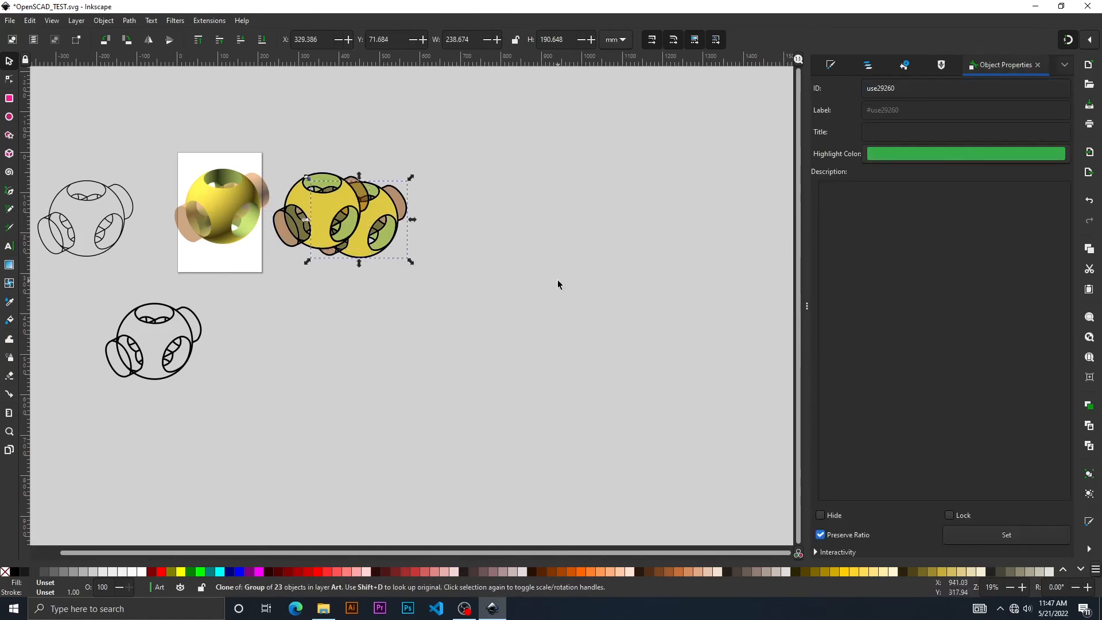
key(Delete)
- Convert the flat-coloured group titled OpenSCAD Title into a symbol in the current document's symbol set
click(345, 218)
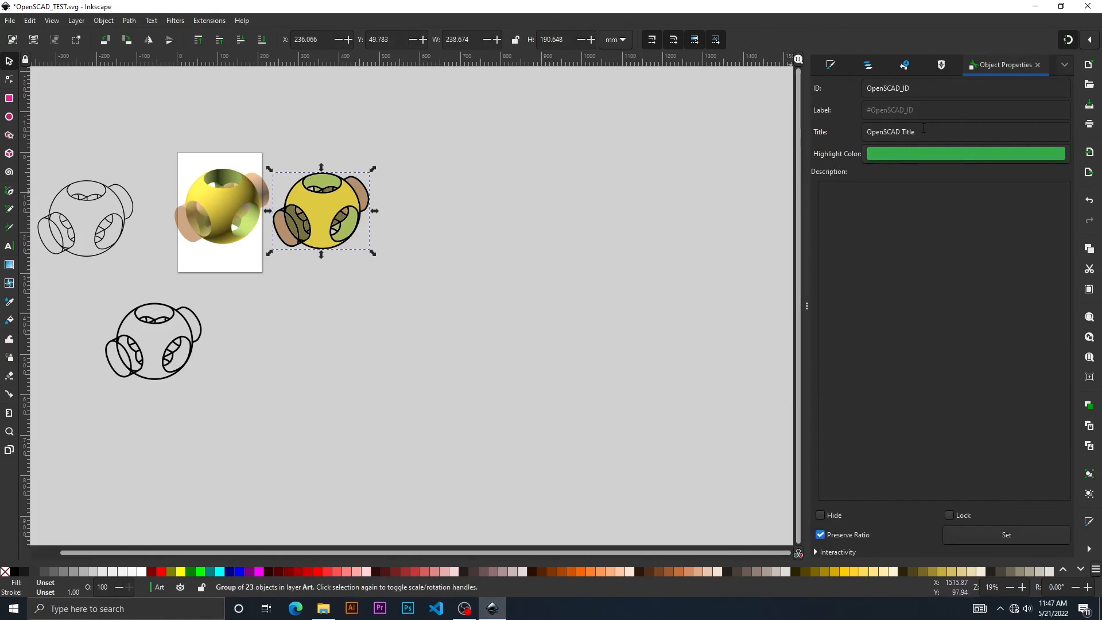
click(941, 65)
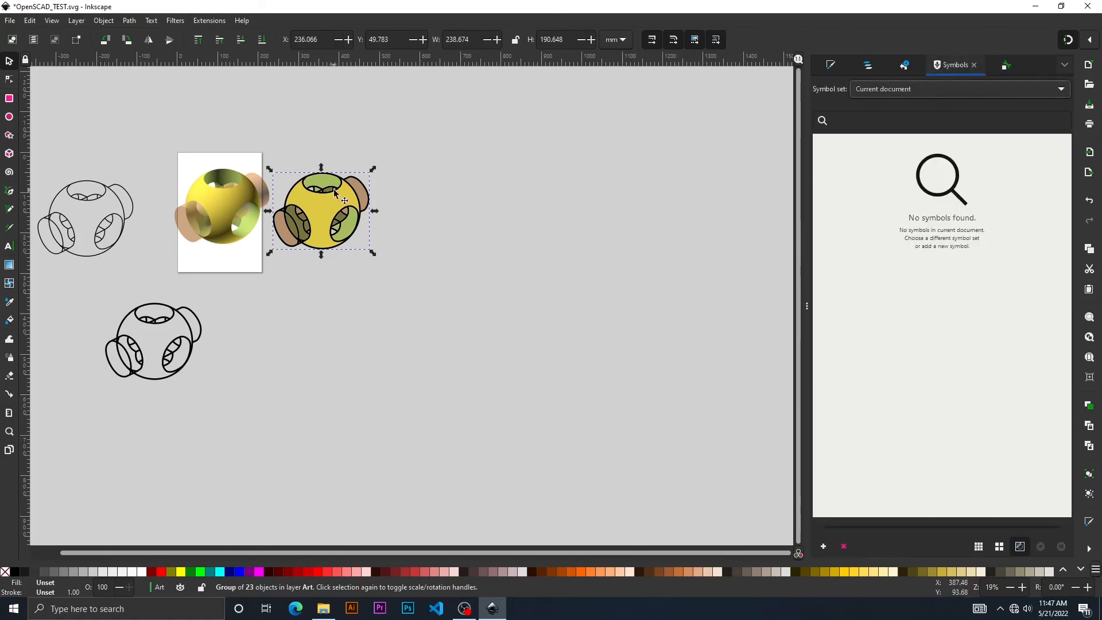
click(824, 547)
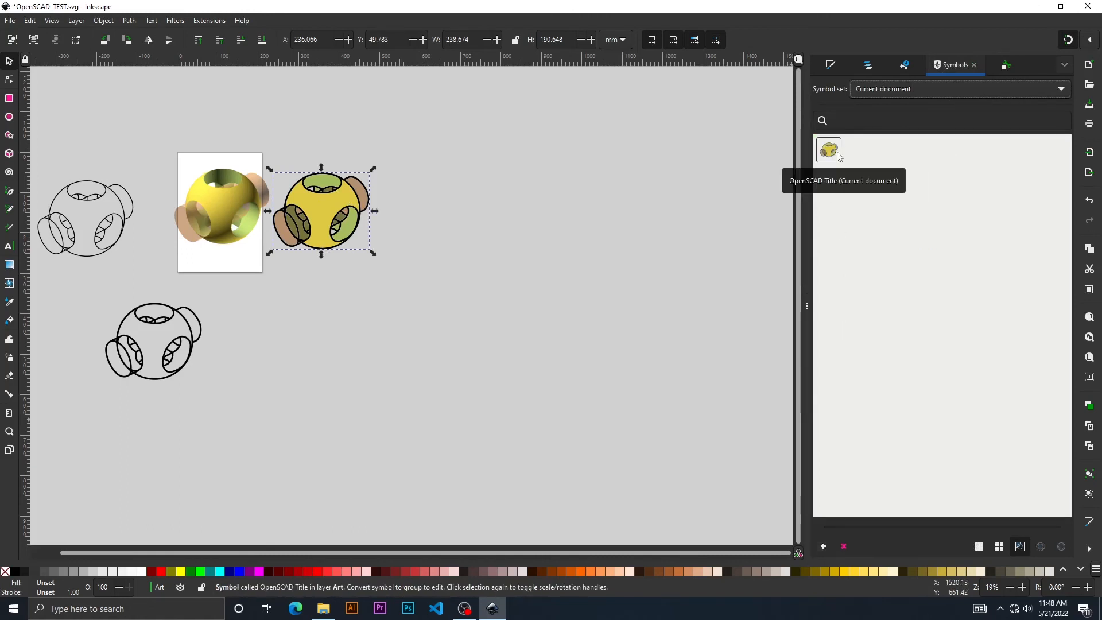
- Place a second instance of the OpenSCAD Title symbol below and right of the original and check its object properties
drag(838, 156, 509, 364)
click(659, 314)
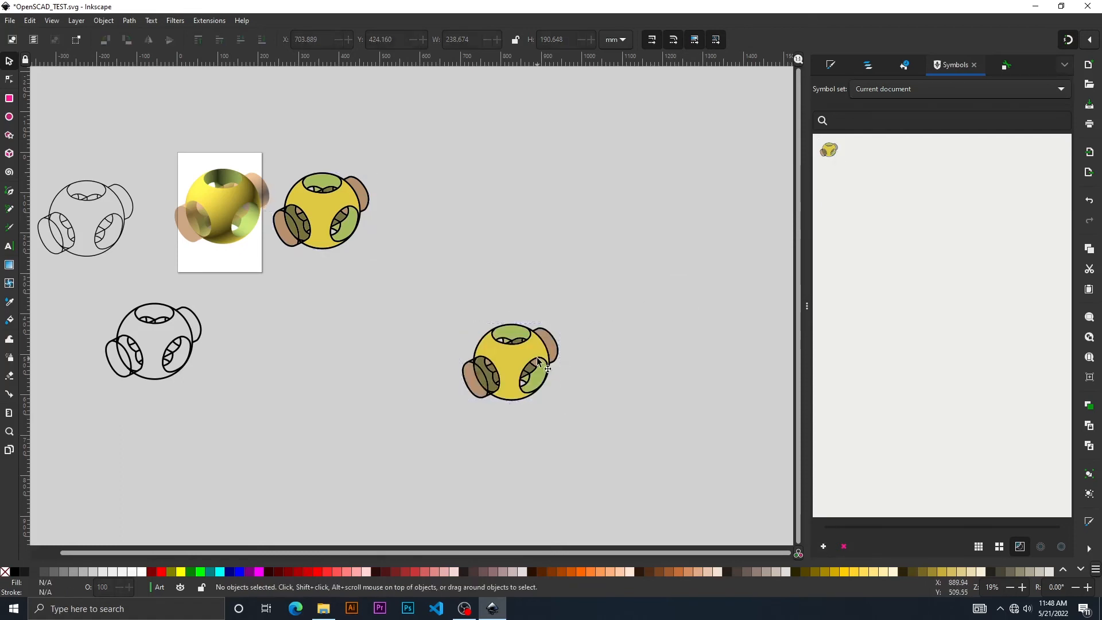
click(514, 365)
click(1008, 67)
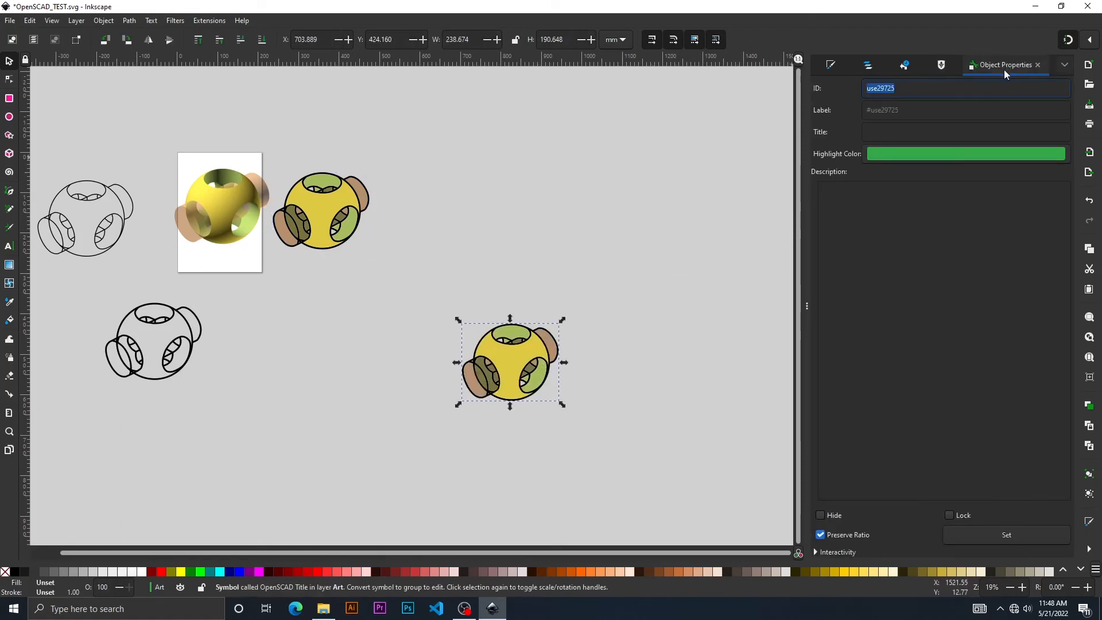
click(622, 240)
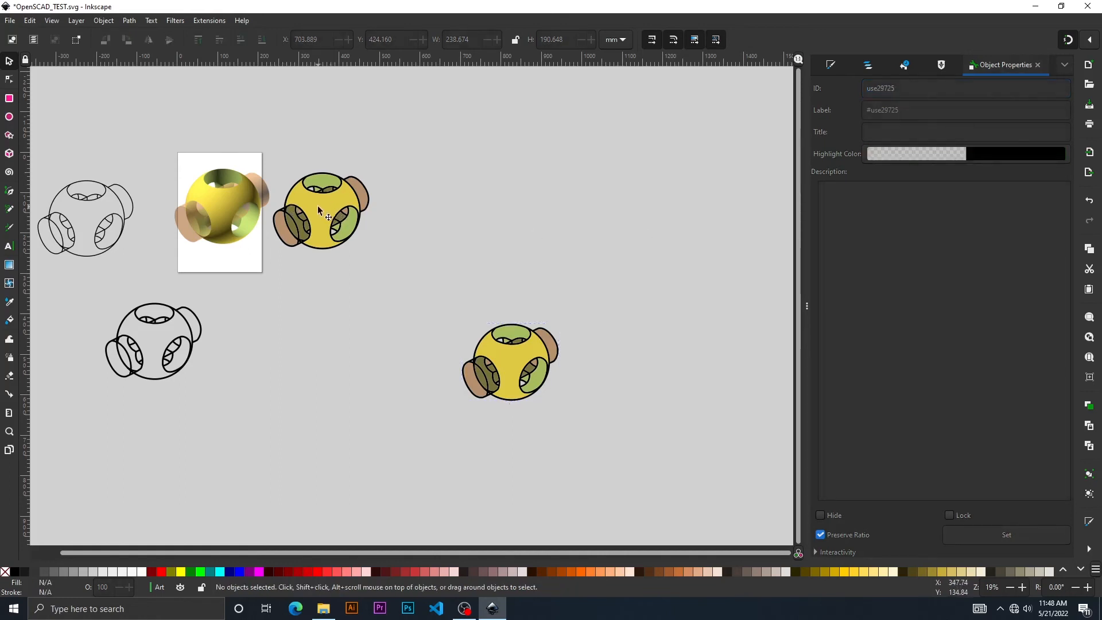
click(334, 211)
click(509, 353)
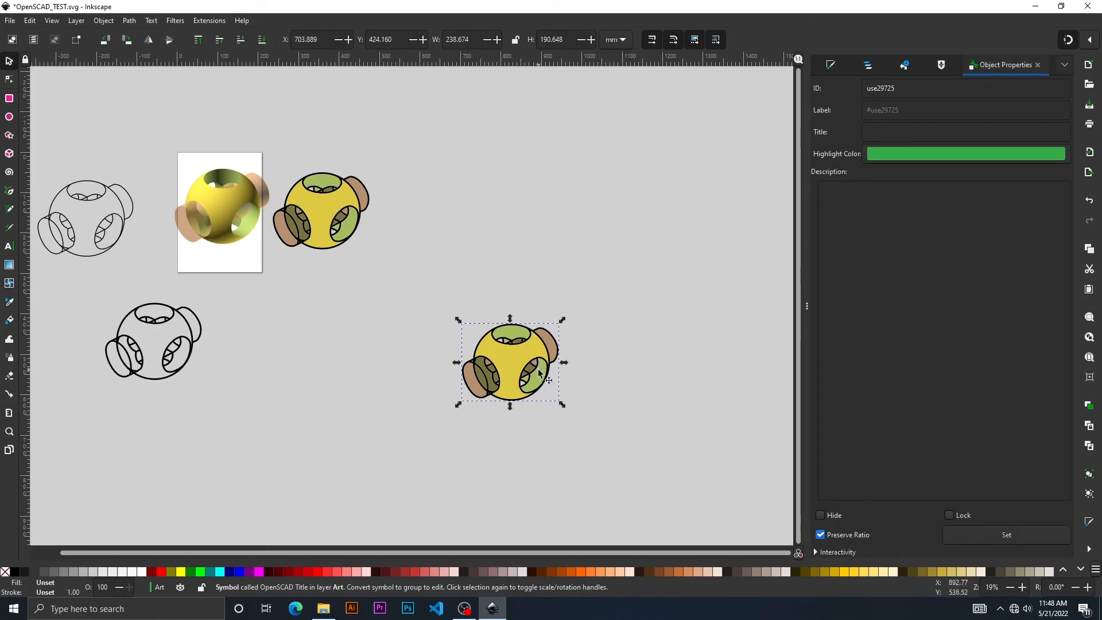
click(686, 225)
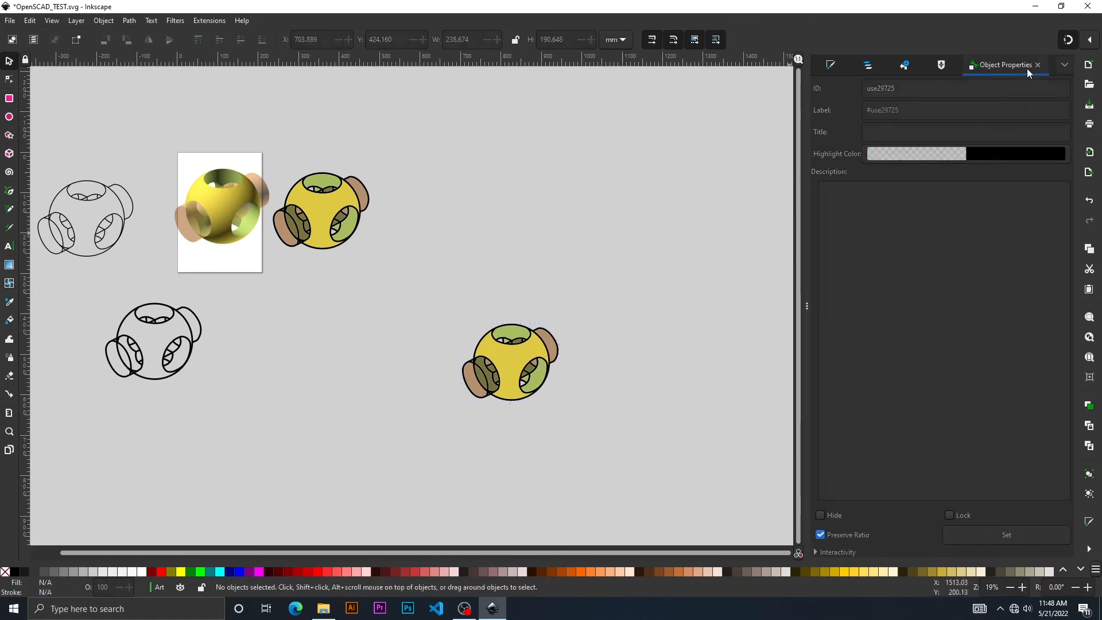
- Delete the second symbol instance from the canvas and return to the current document's symbol set
click(520, 344)
key(Delete)
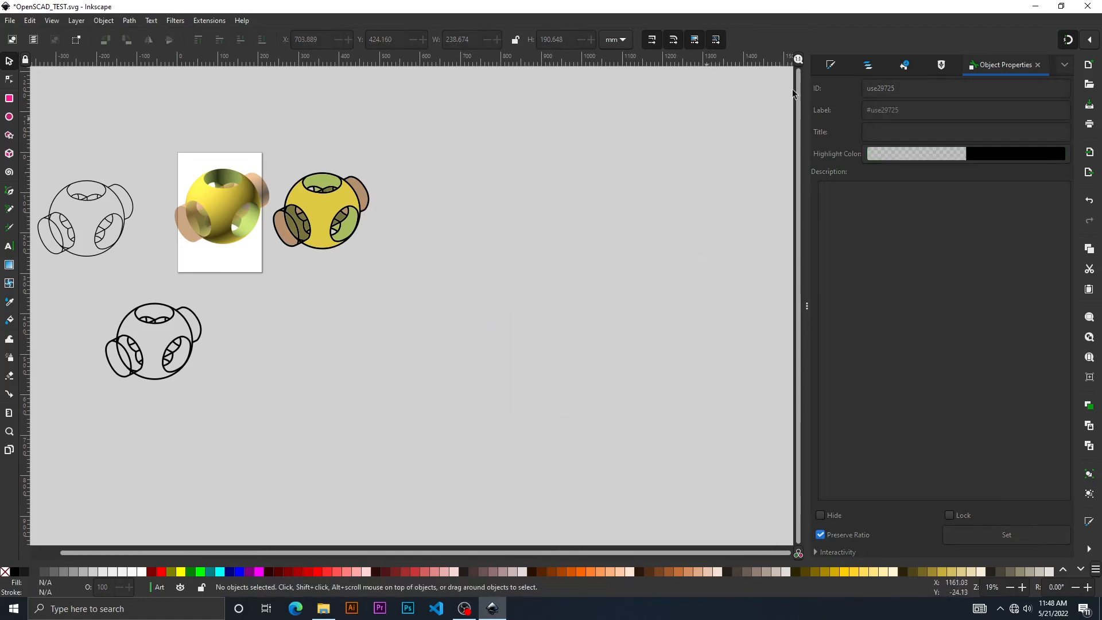
click(943, 65)
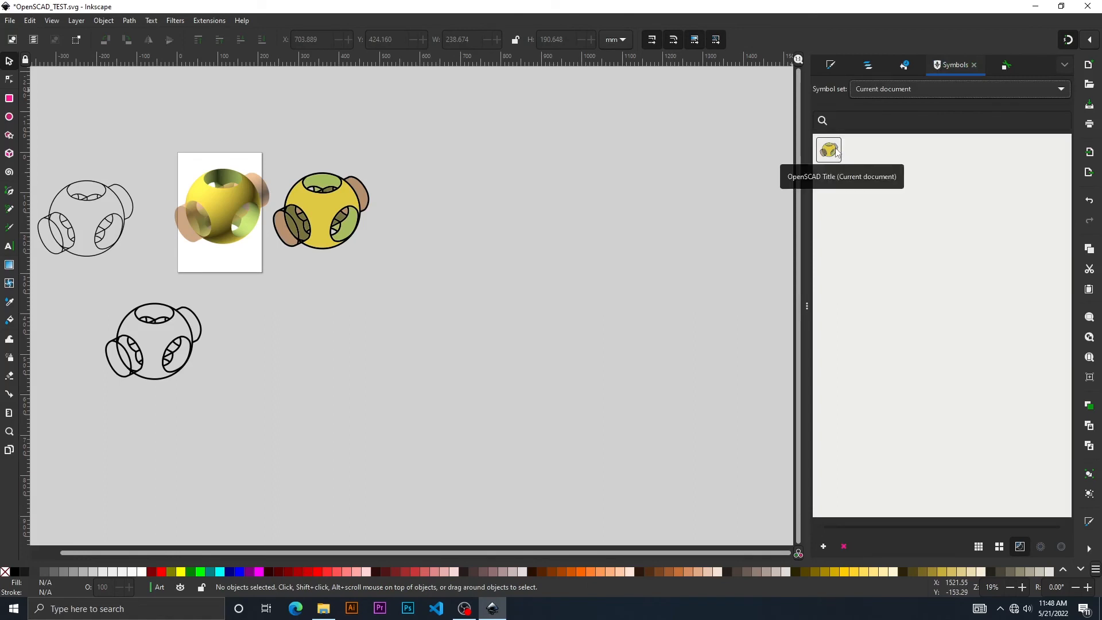
- Move the flat-coloured symbol instance about 163 mm right and 32 mm down, and limit the image export to selected objects only
click(318, 218)
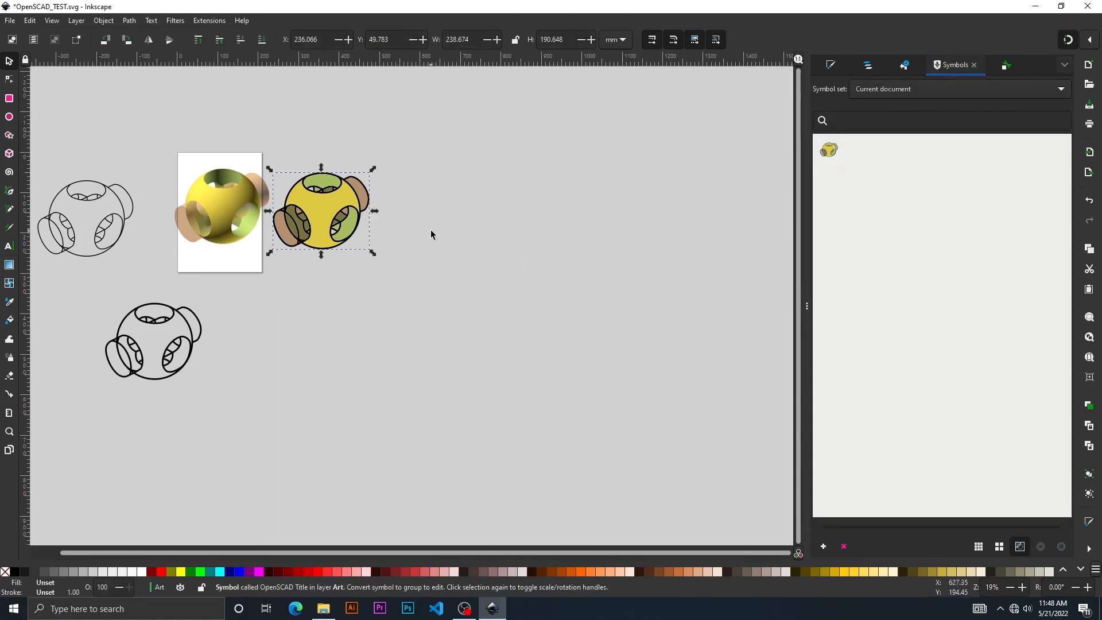
click(11, 21)
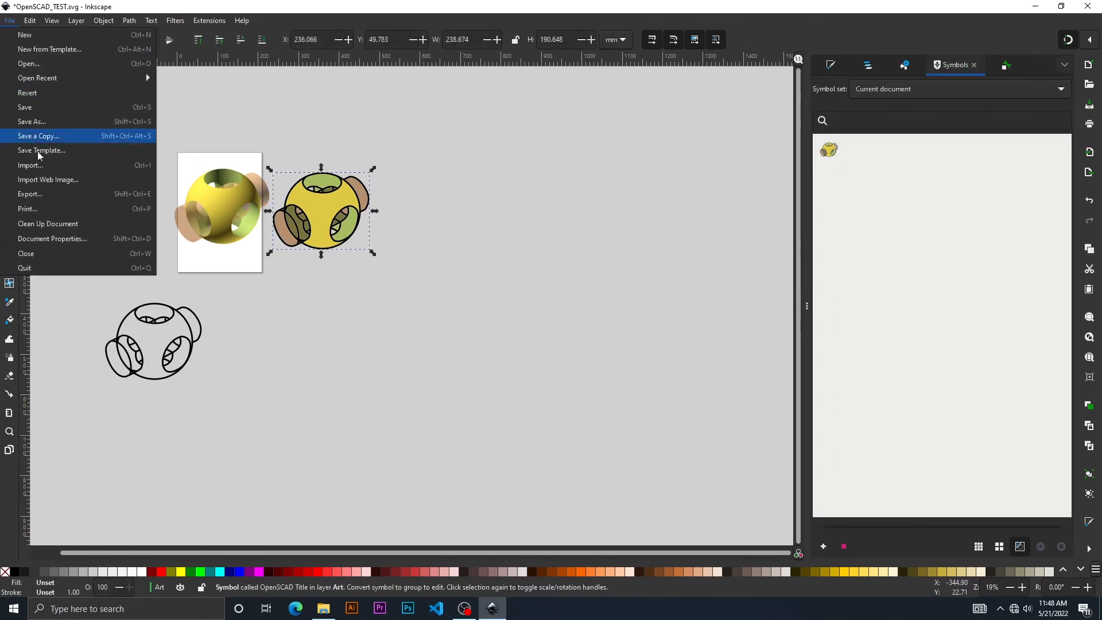
click(58, 195)
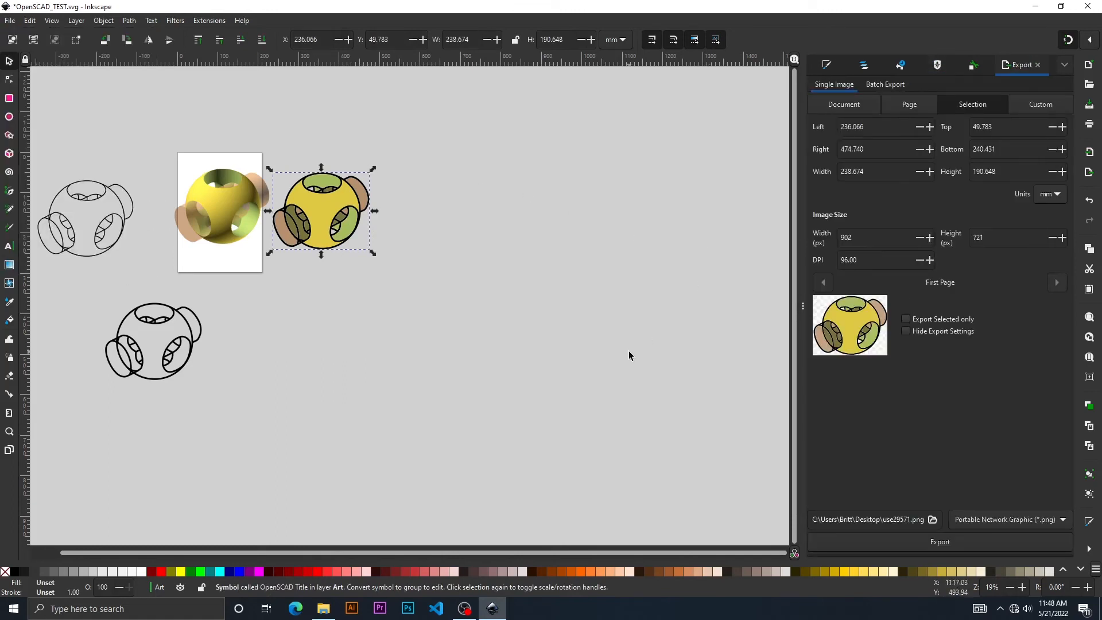
drag(337, 211, 403, 224)
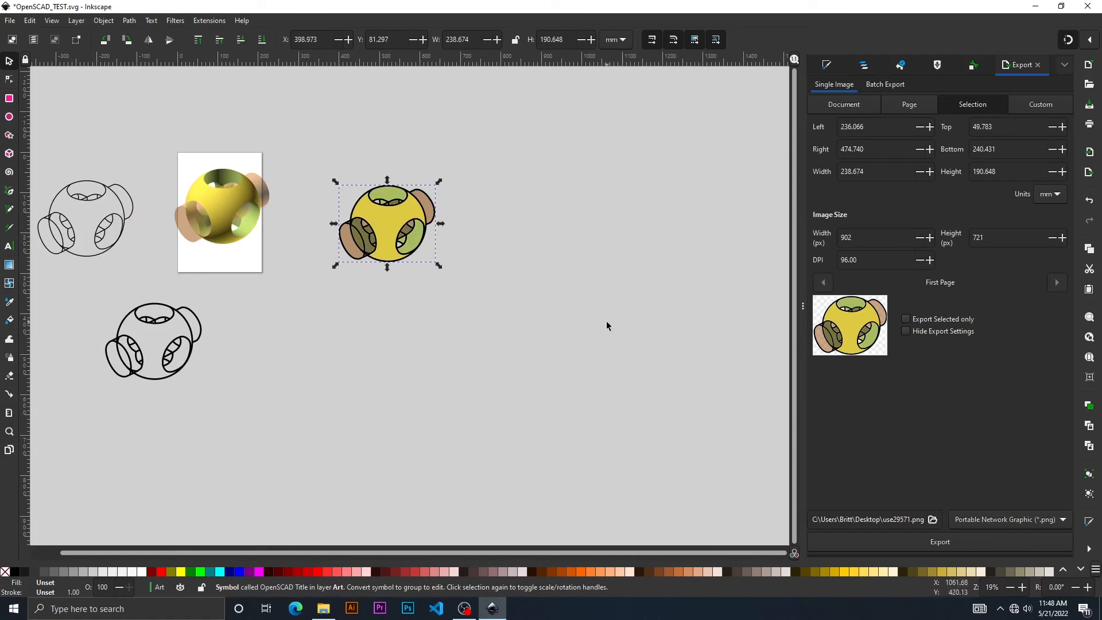
click(908, 318)
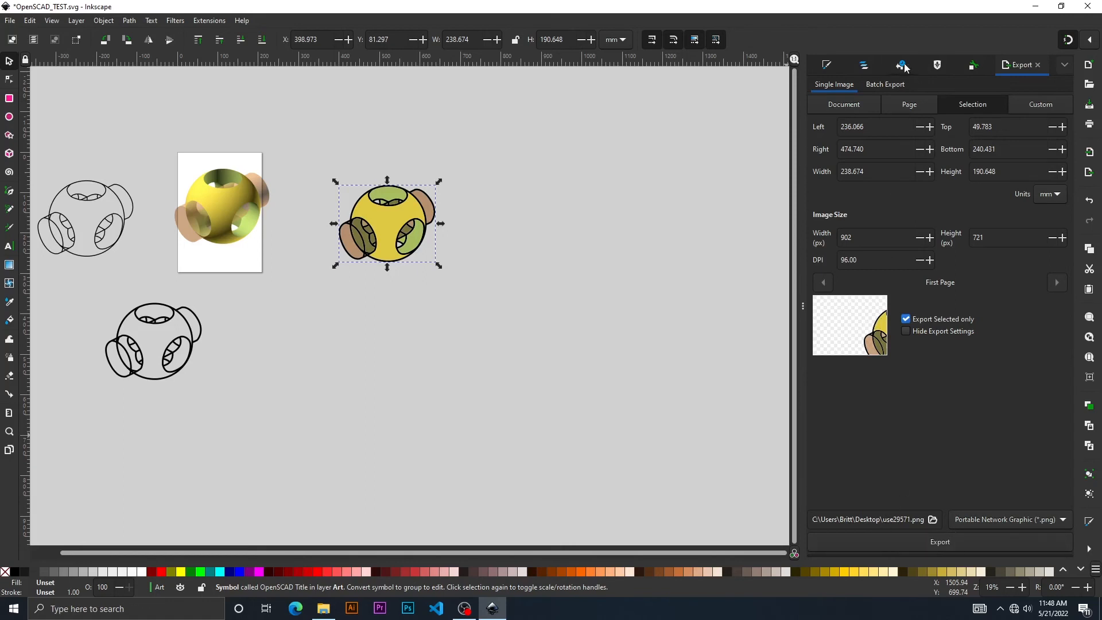
- Rename the symbol instance in the Art layer's object list as OpenSCAD-Logo_Vector
click(864, 64)
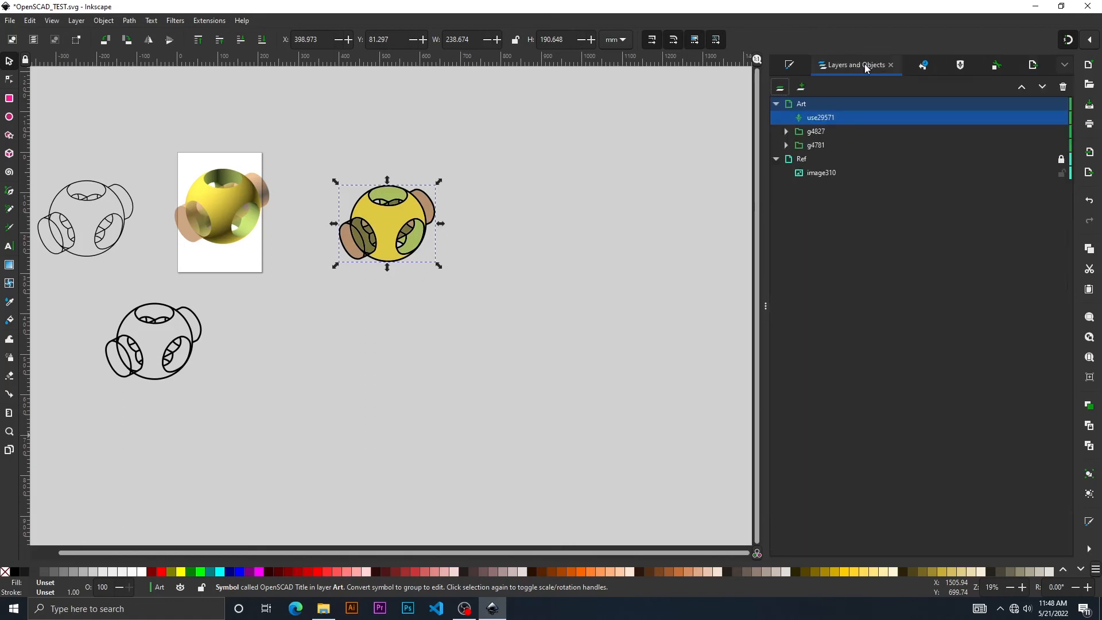
right_click(821, 121)
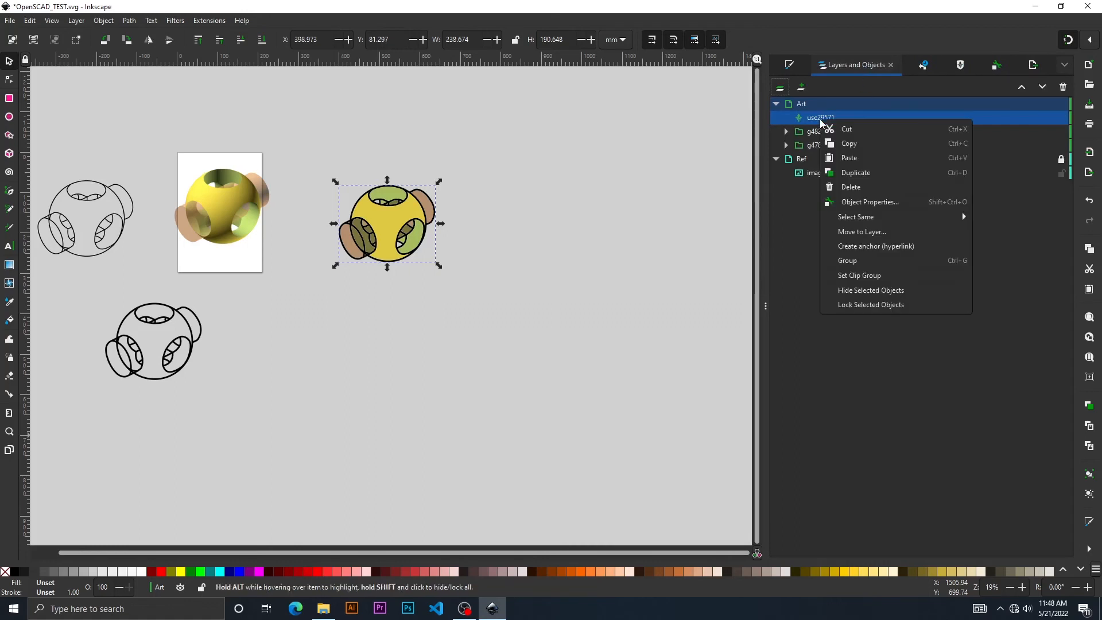
click(798, 118)
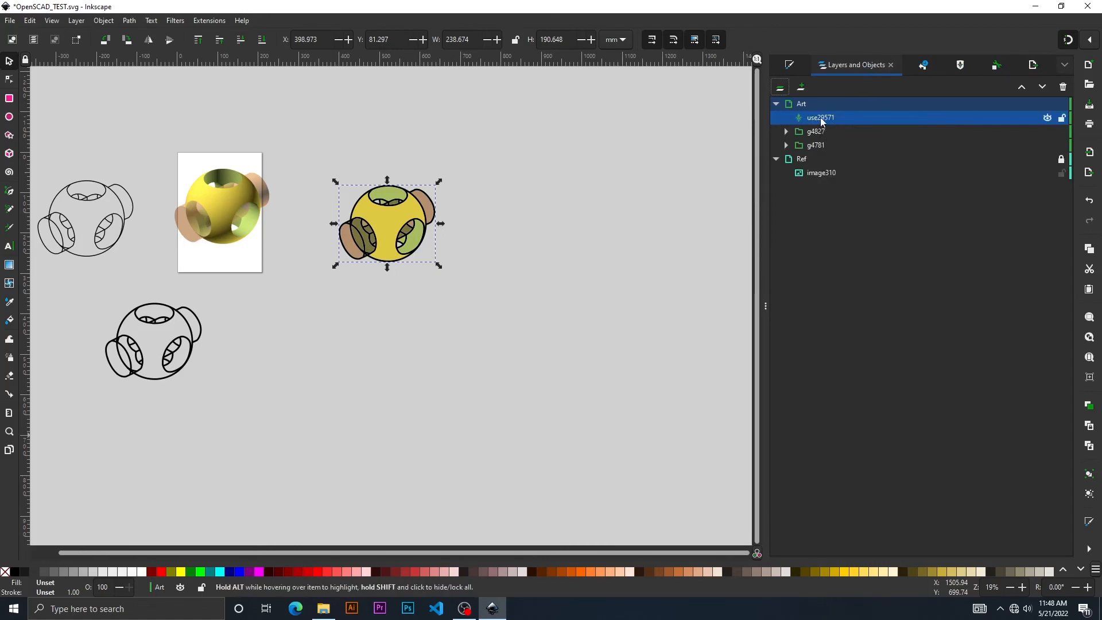
double_click(822, 117)
text(O)
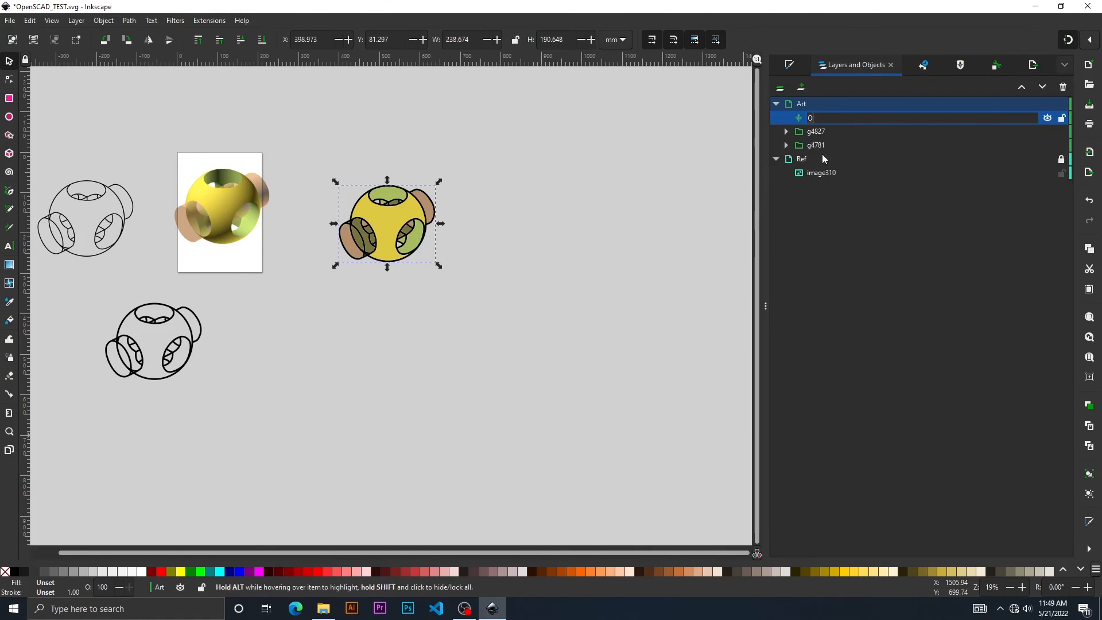
text(penSCAD)
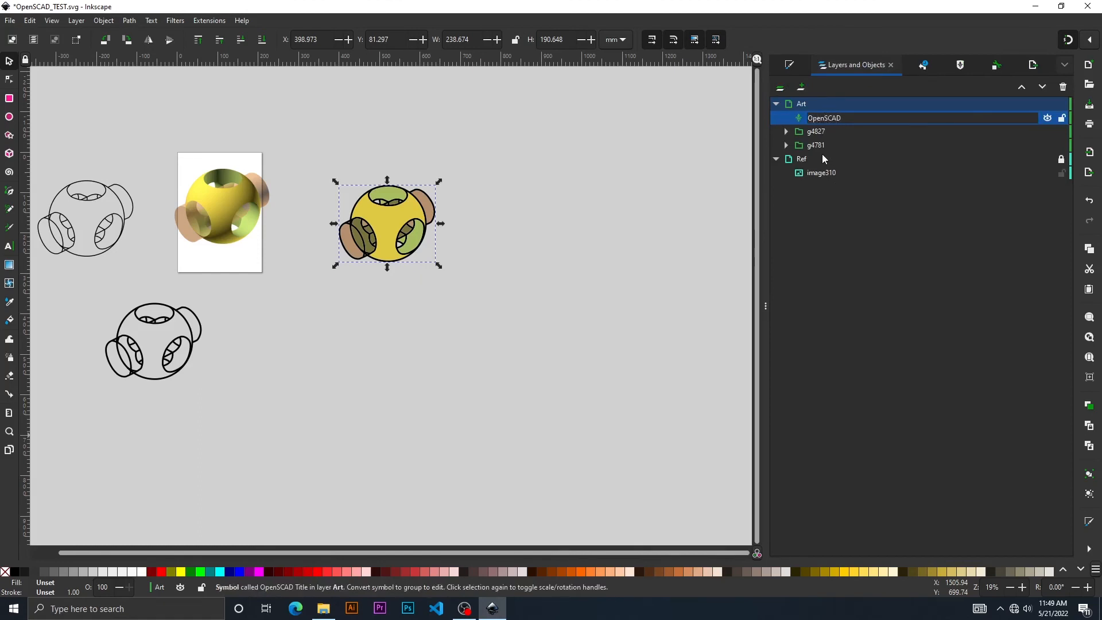
text(-Logo_Vector)
key(Return)
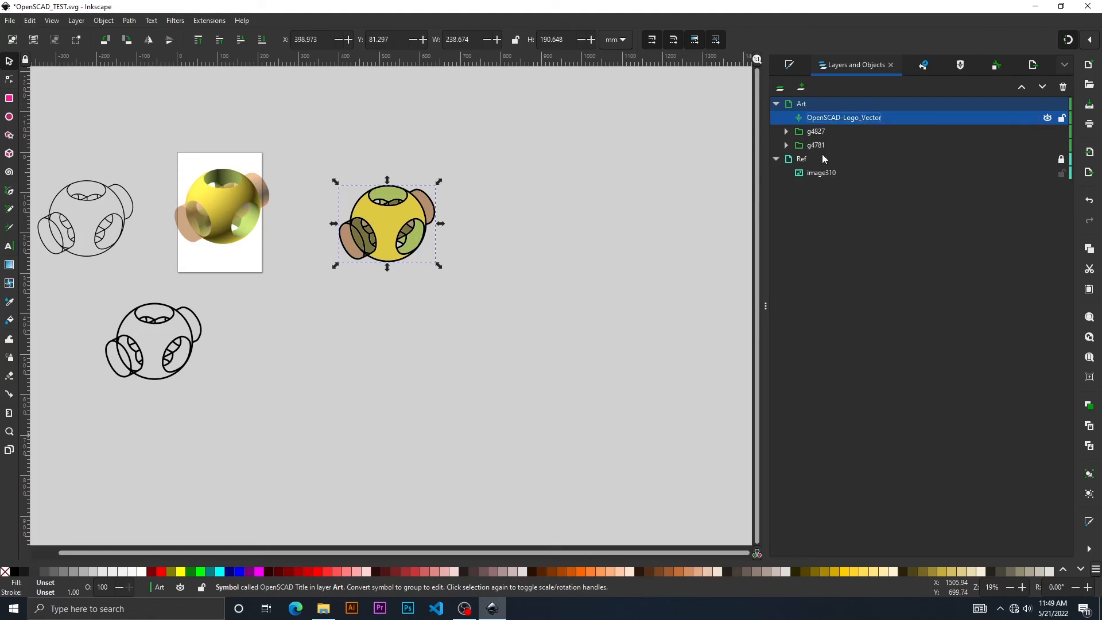
- Reopen the export settings for the symbol and compare the proposed file name with the object's label
click(1032, 63)
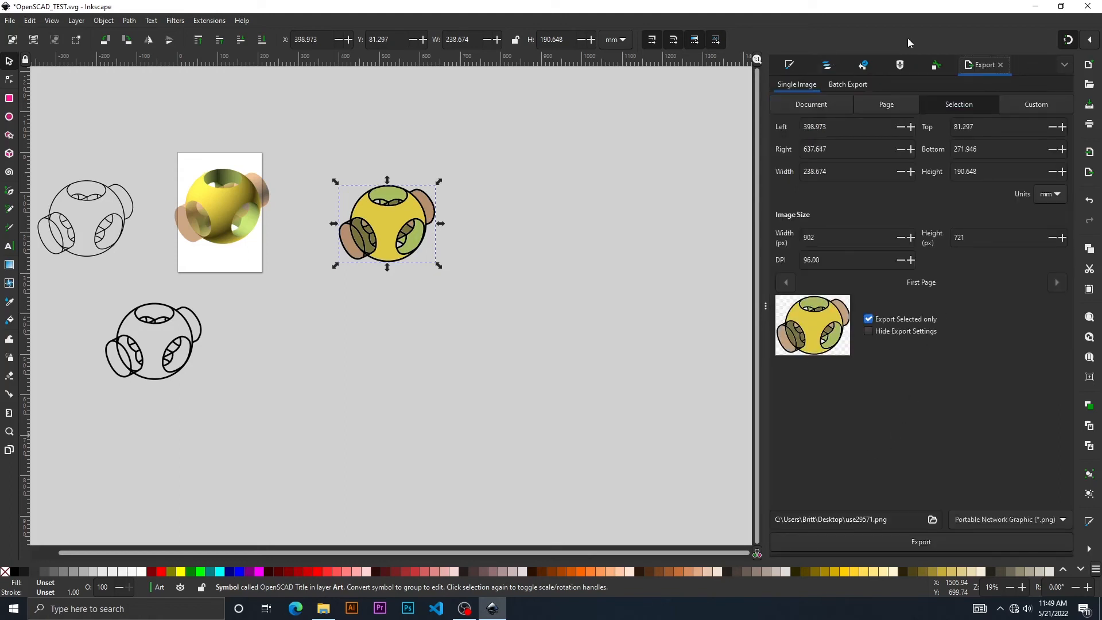
click(1000, 64)
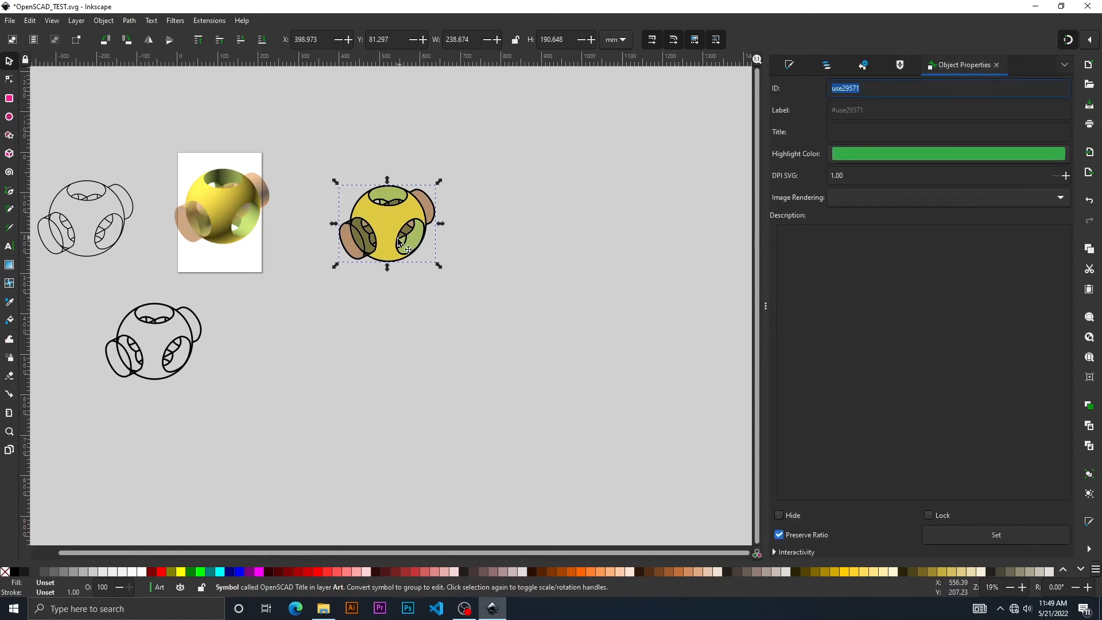
click(11, 20)
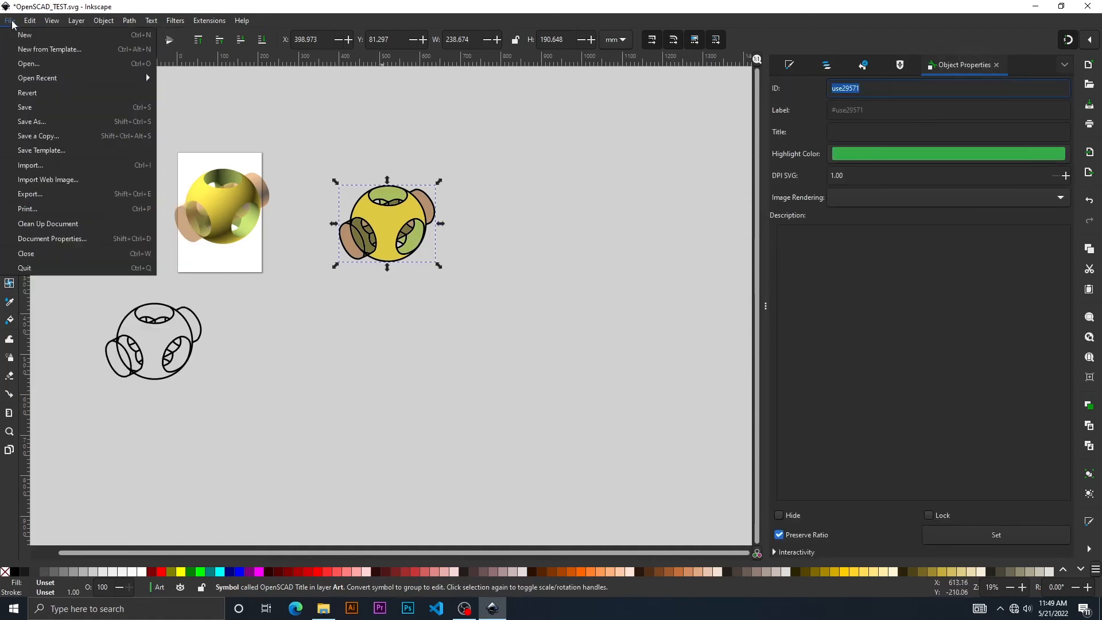
click(46, 195)
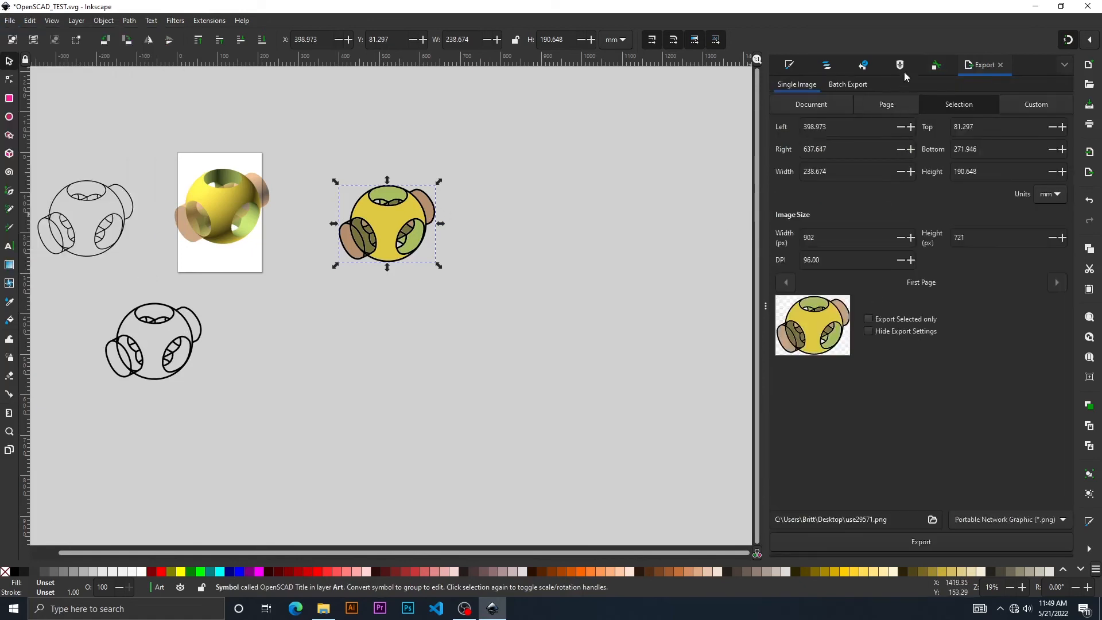
click(827, 66)
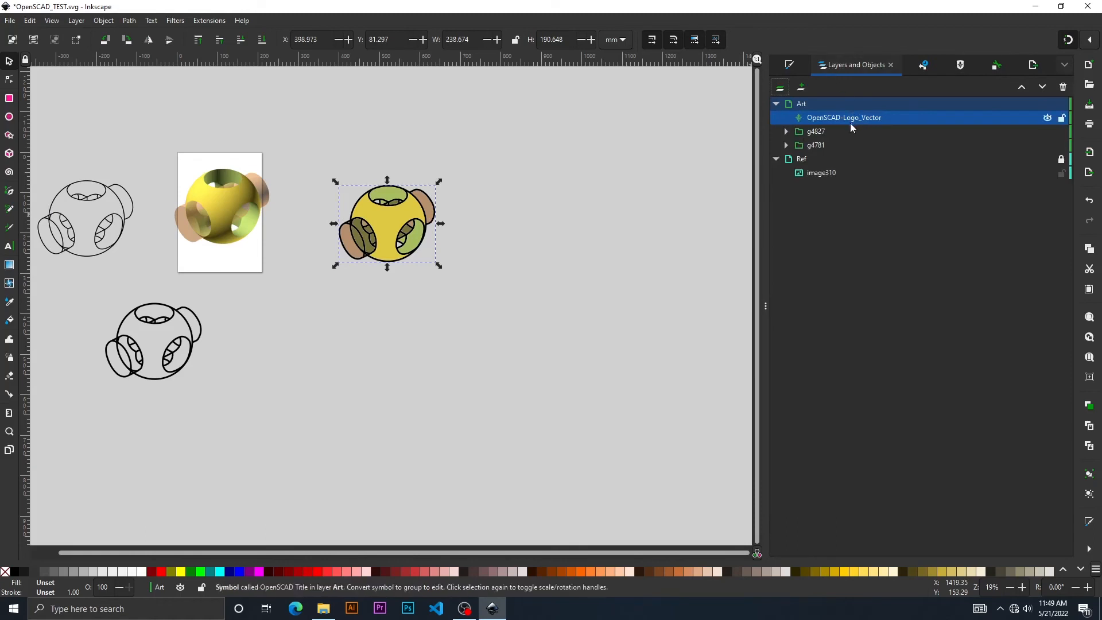
click(1036, 67)
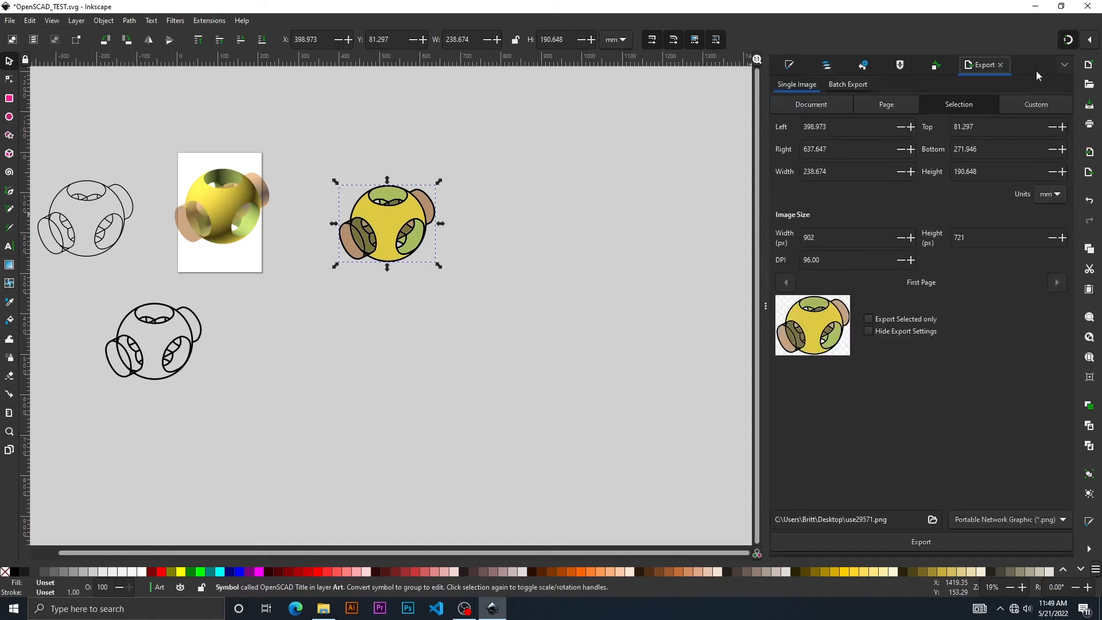
- Set the symbol instance's object ID to OpenSCAD-Logo_Vector
click(940, 70)
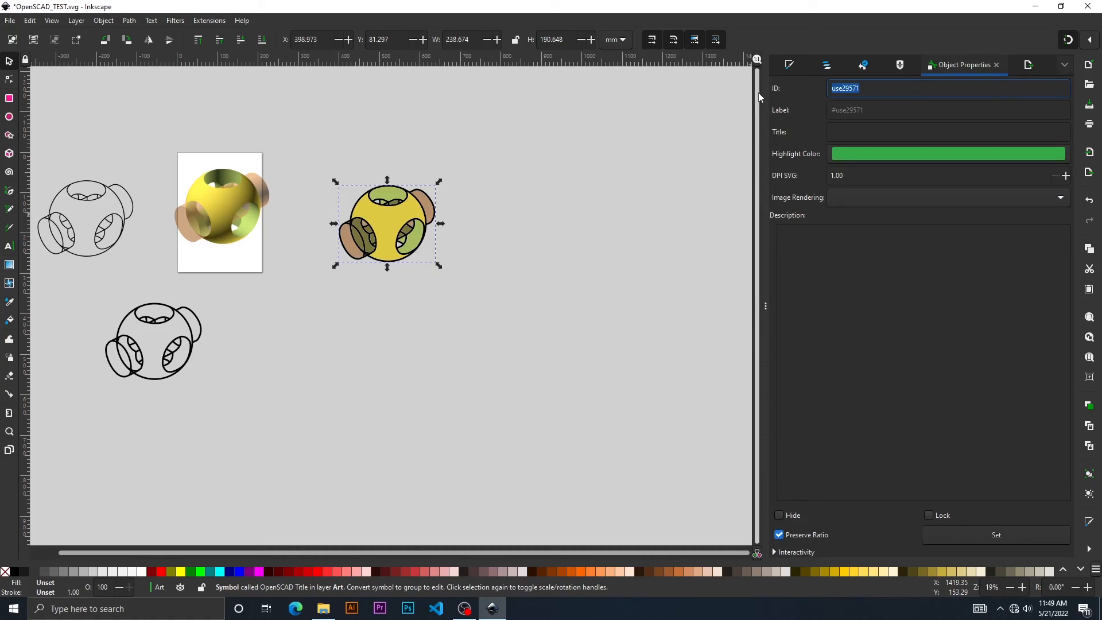
text(OpenSCAD-Logo_Vector)
click(974, 535)
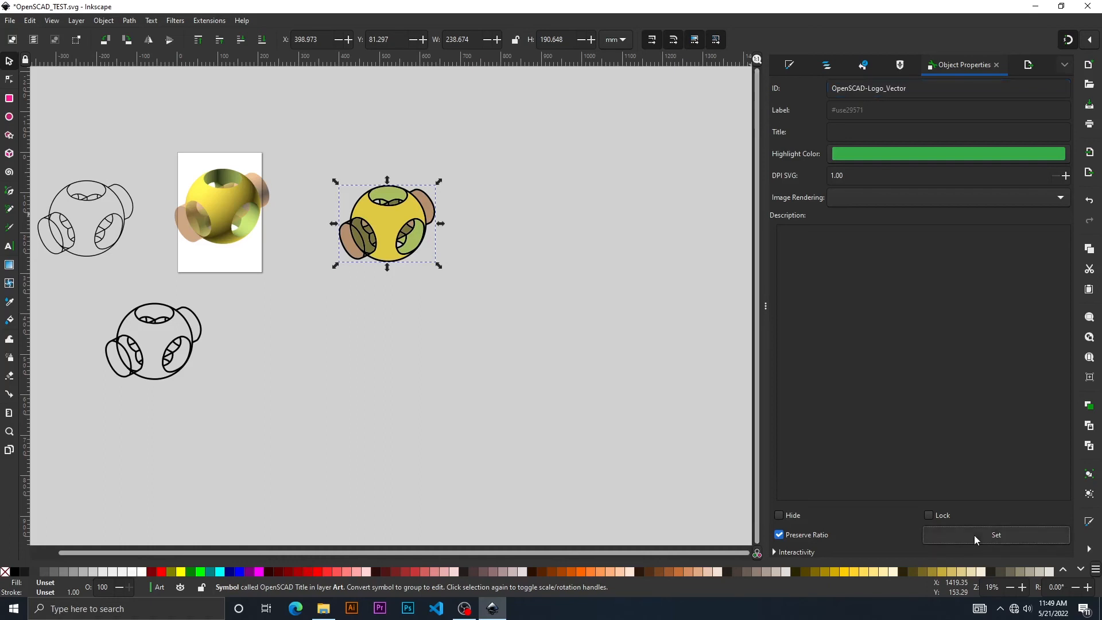
- Export the selected symbol to the desktop as OpenSCAD-Logo_Vector.png with the default PNG options
click(1028, 65)
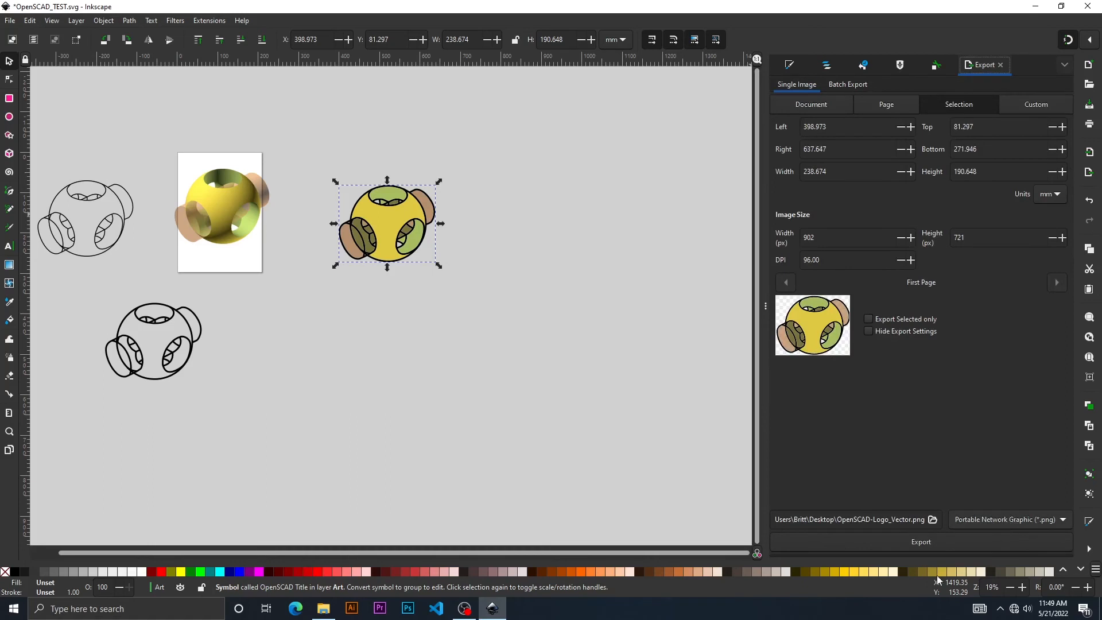
click(890, 543)
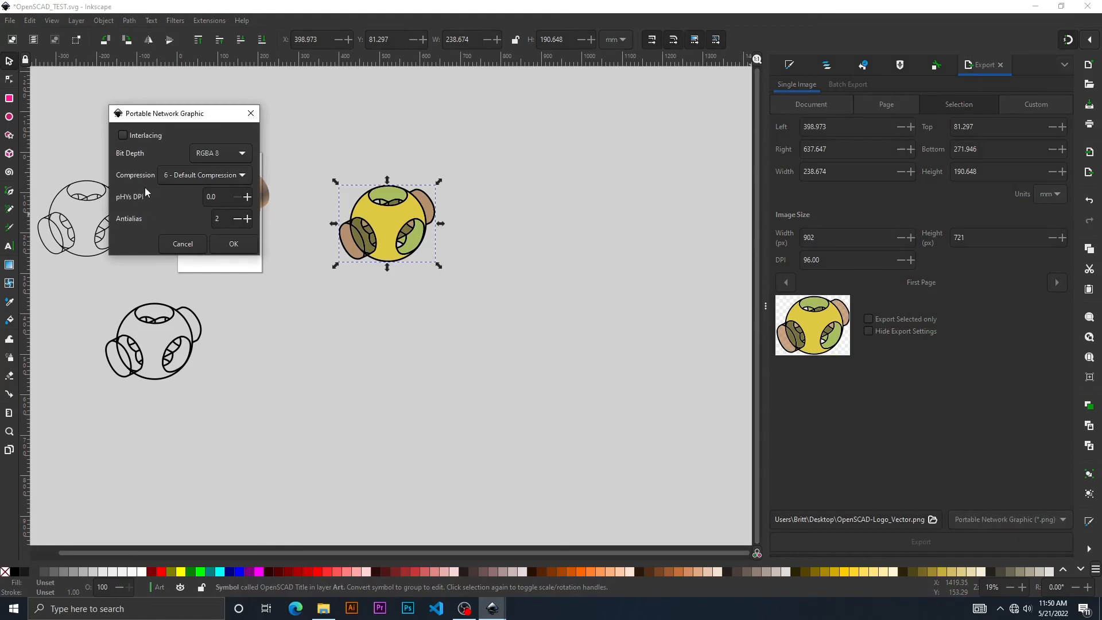
click(219, 241)
- Switch to the desktop and inspect the exported OpenSCAD-Logo_Vector.png in the Photos viewer
click(1033, 6)
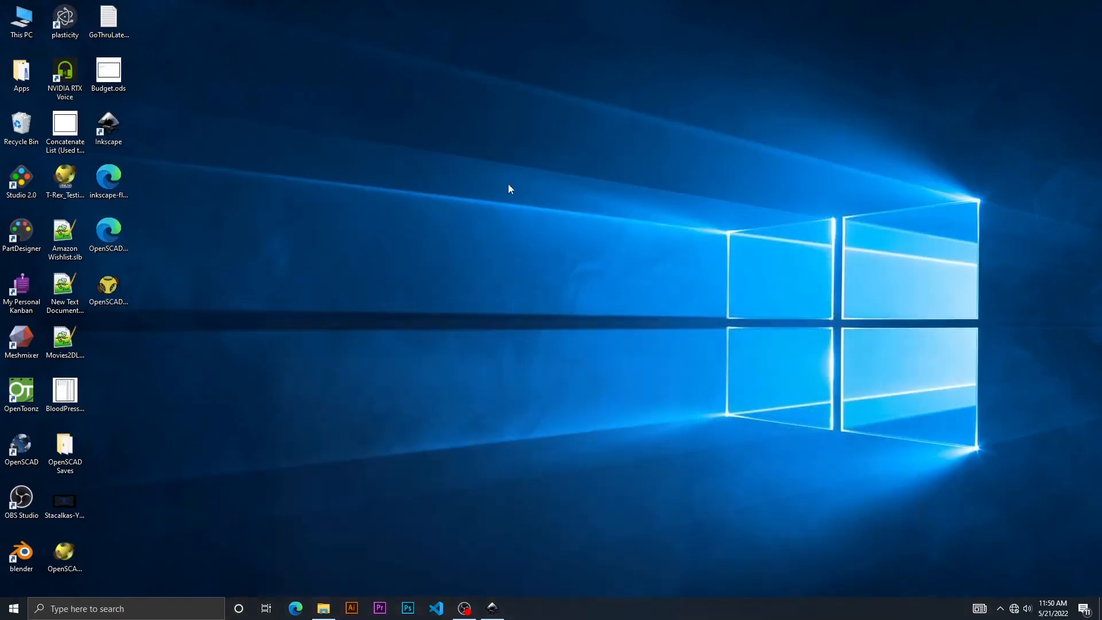
double_click(117, 285)
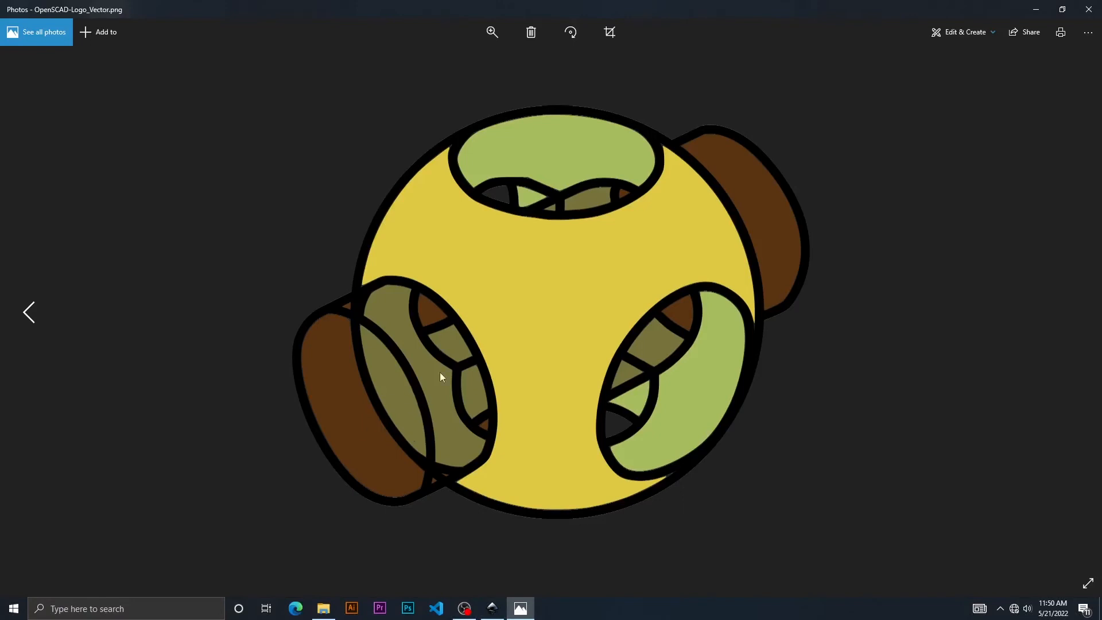
key(Left)
key(Right)
click(1089, 9)
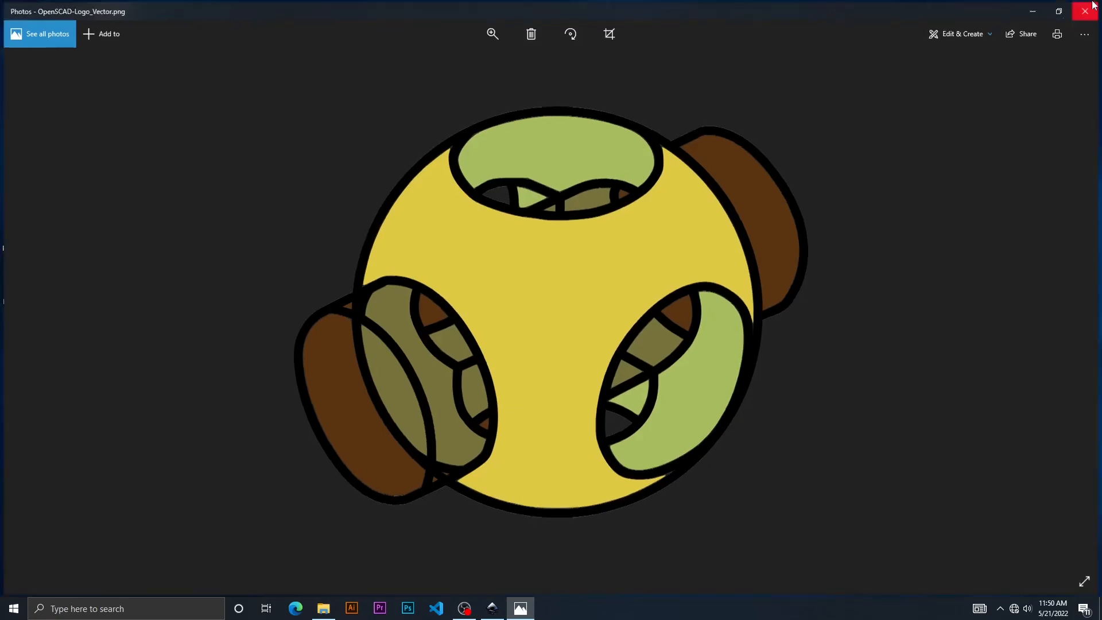
- Return to Inkscape and export the selected symbol to the desktop as OpenSCAD-Logo_Vector.jpg with the default JPEG options
click(493, 608)
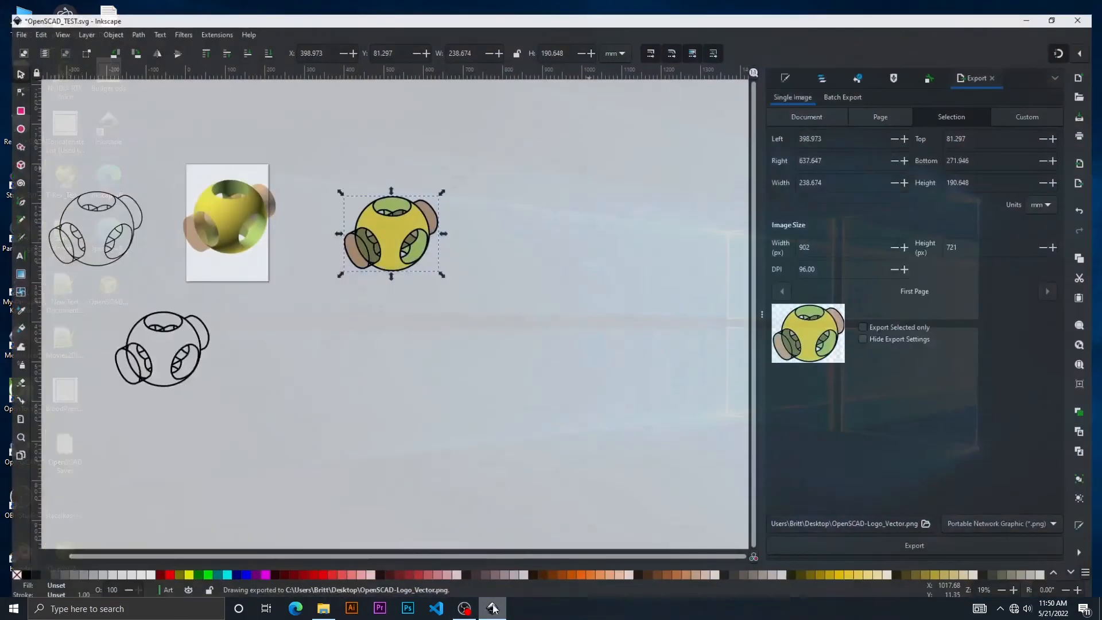
click(1010, 521)
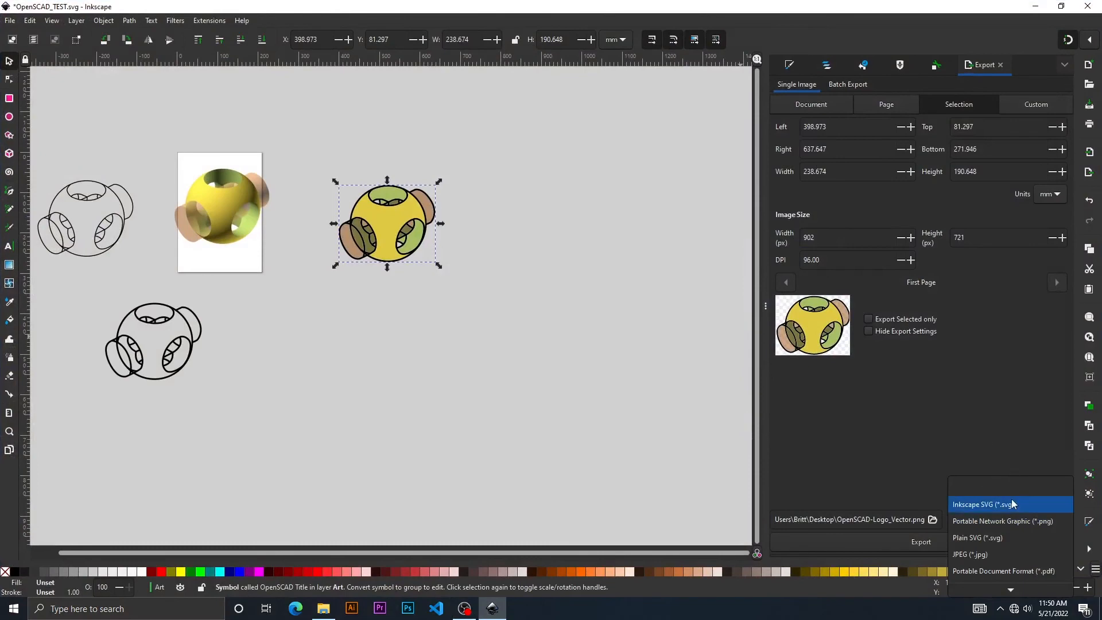
click(1003, 554)
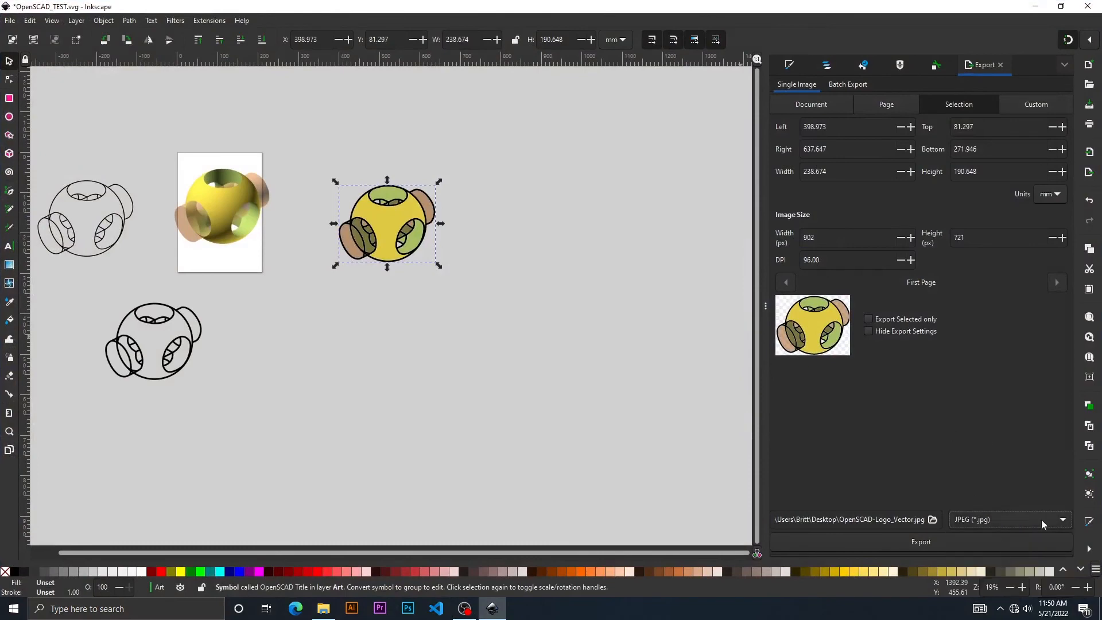
click(967, 547)
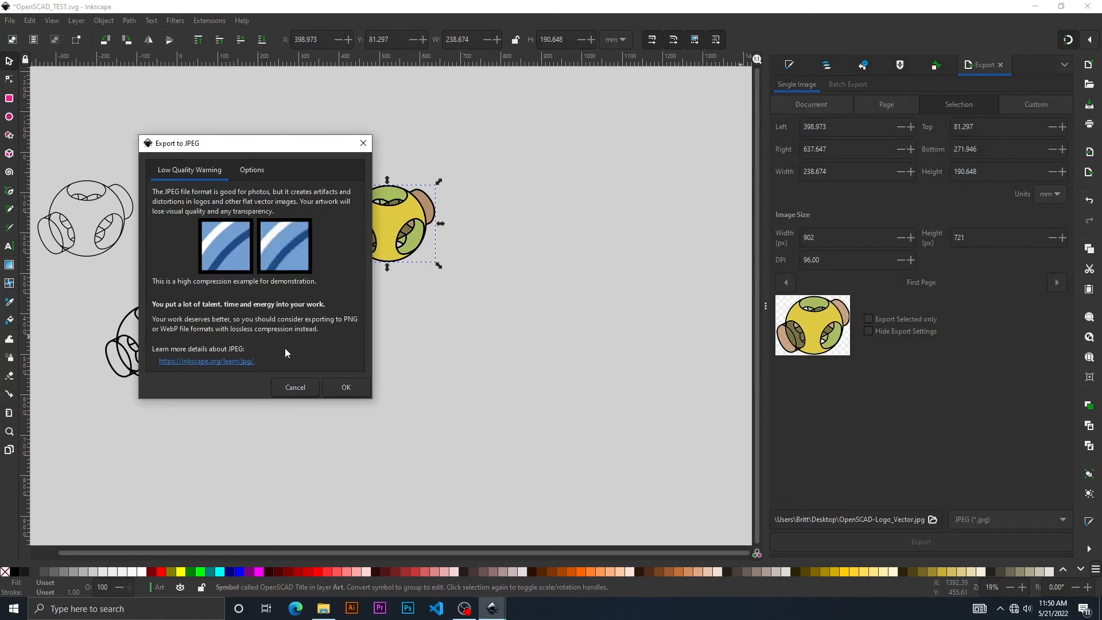
click(349, 387)
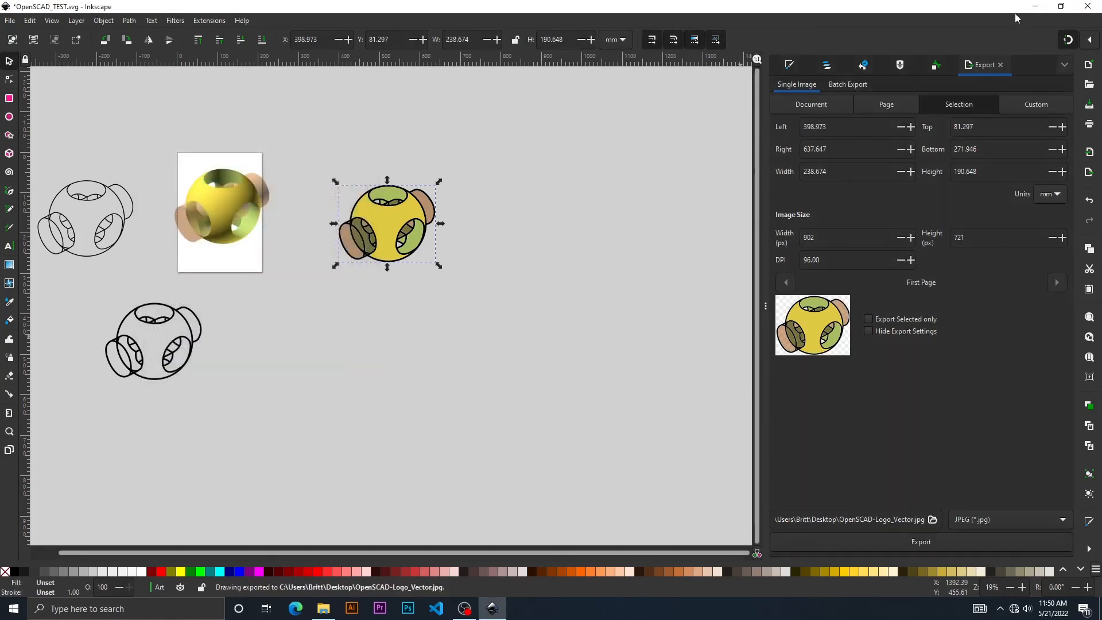
- Inspect the exported OpenSCAD-Logo_Vector.jpg from the desktop in the Photos viewer and delete the file
click(1035, 6)
double_click(122, 343)
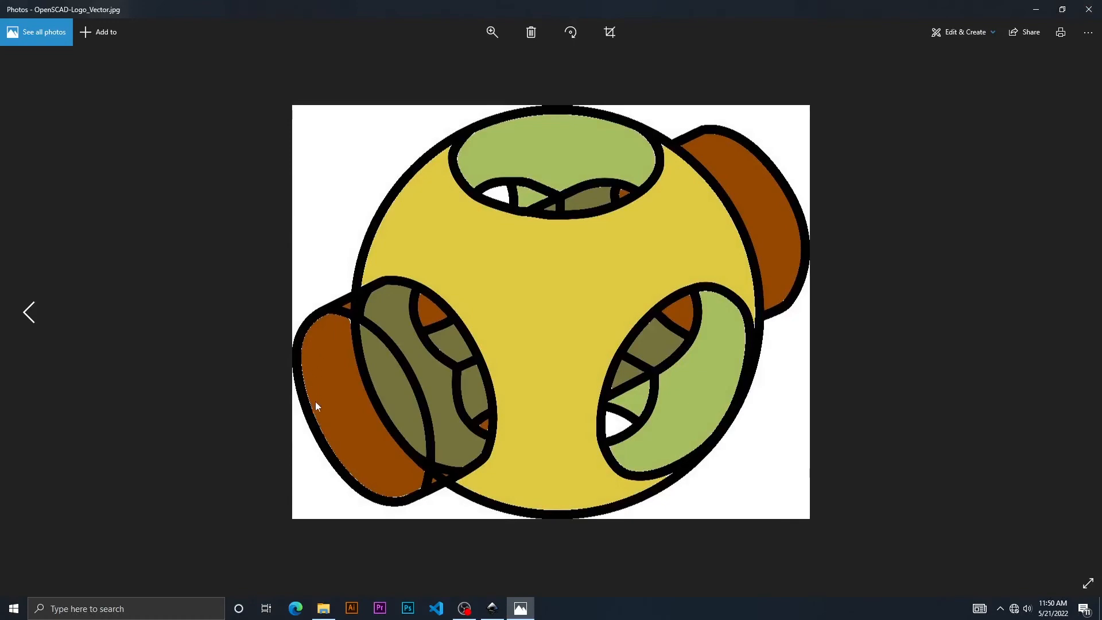
click(1089, 9)
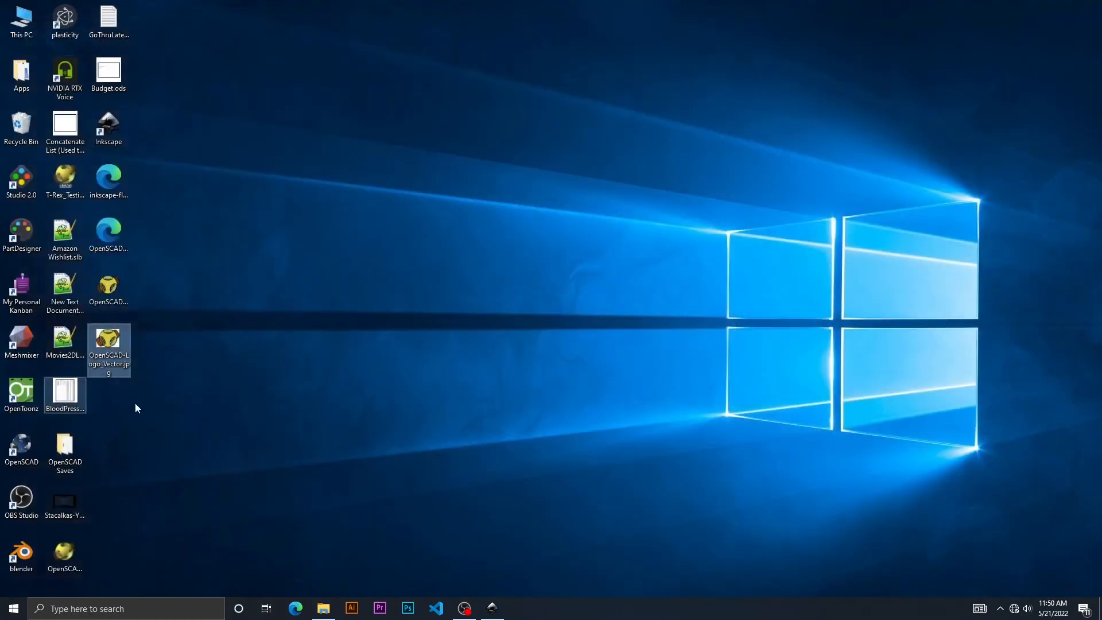
click(209, 393)
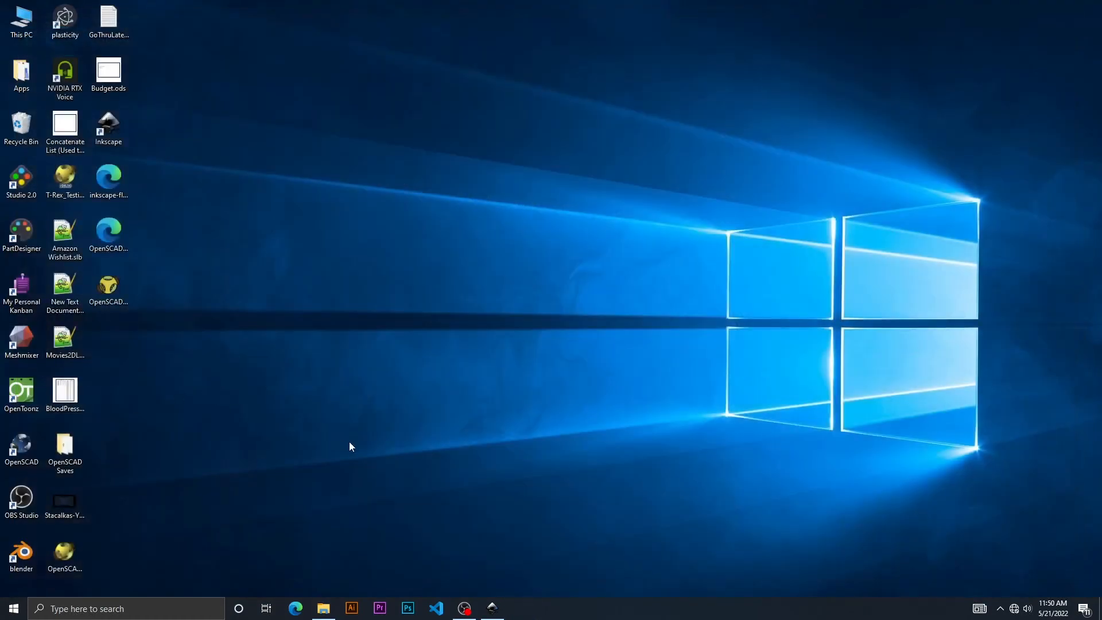
- Return to Inkscape and export the selected symbol as OpenSCAD-Logo_Vector.webp with the default lossless WebP options
click(490, 610)
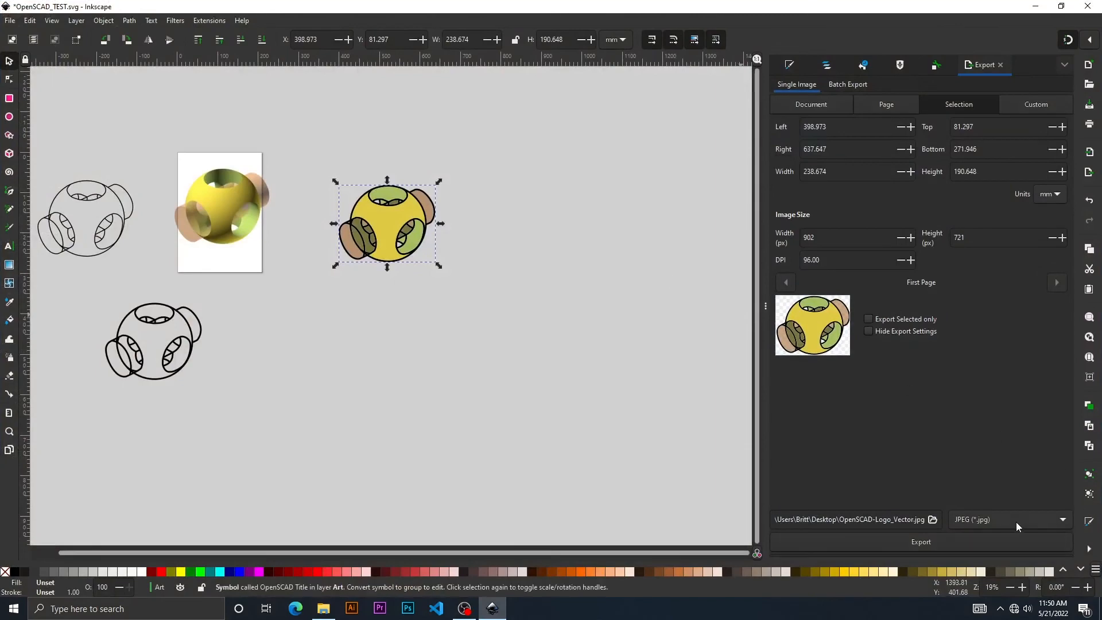
click(1016, 522)
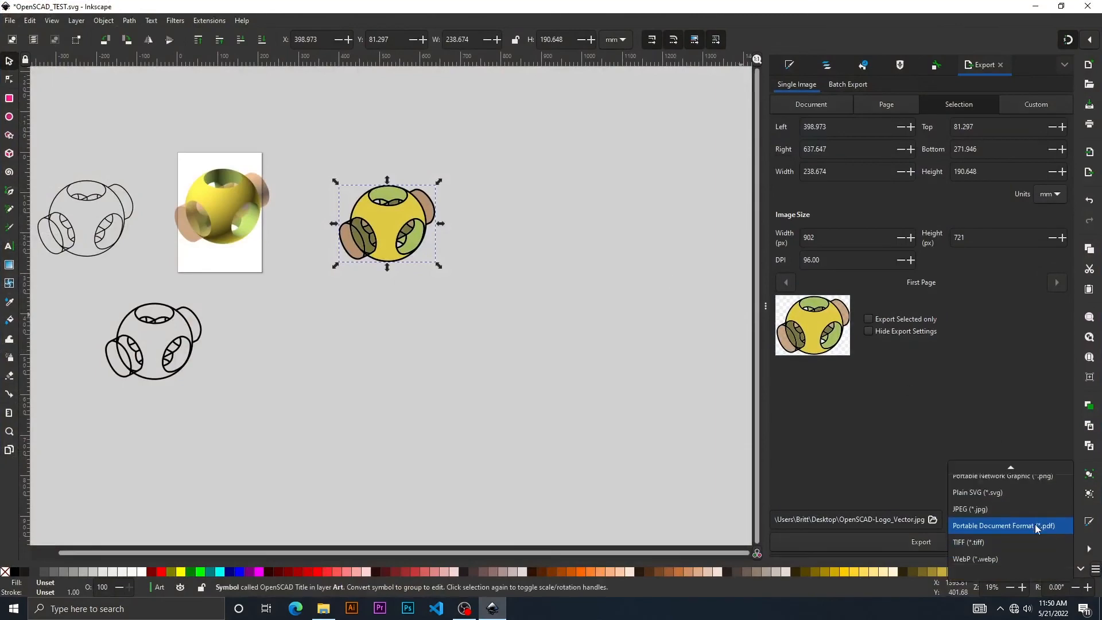
click(978, 558)
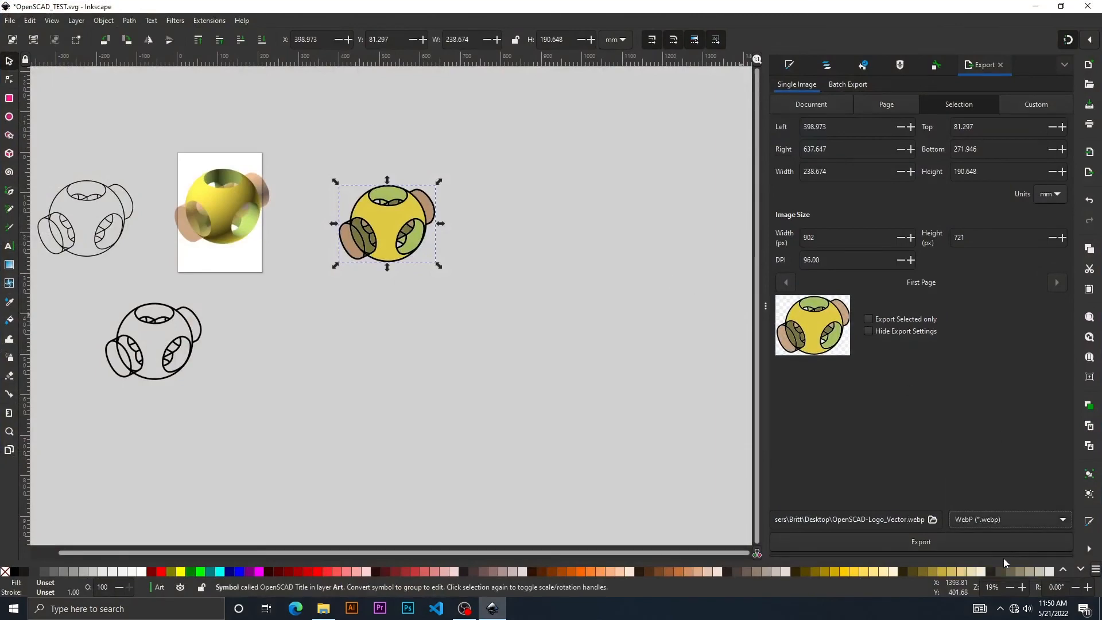
click(922, 542)
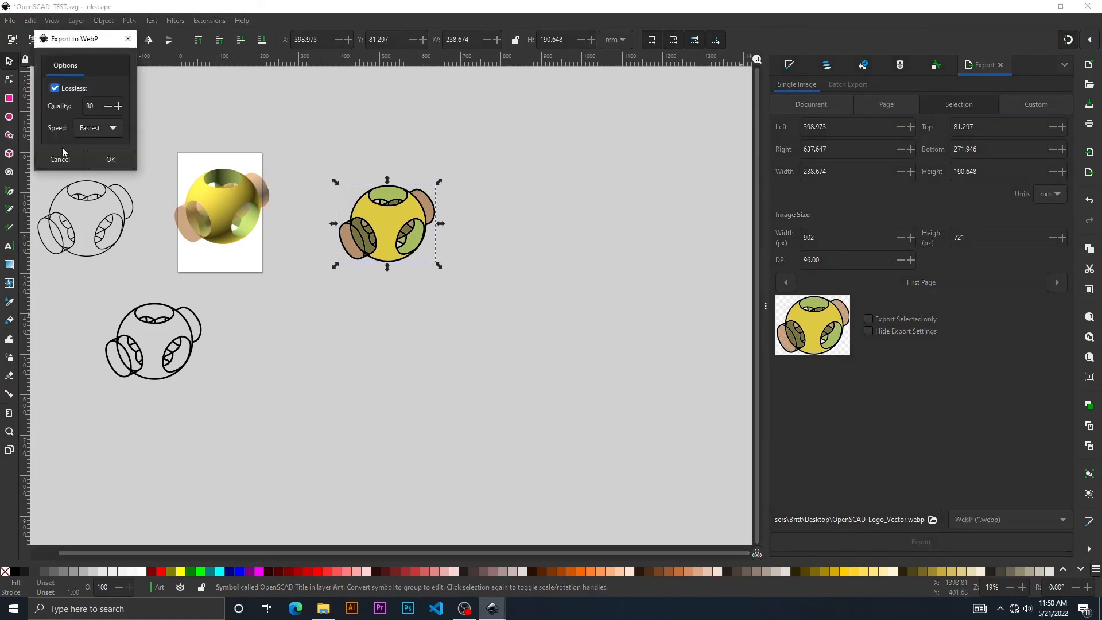
click(102, 162)
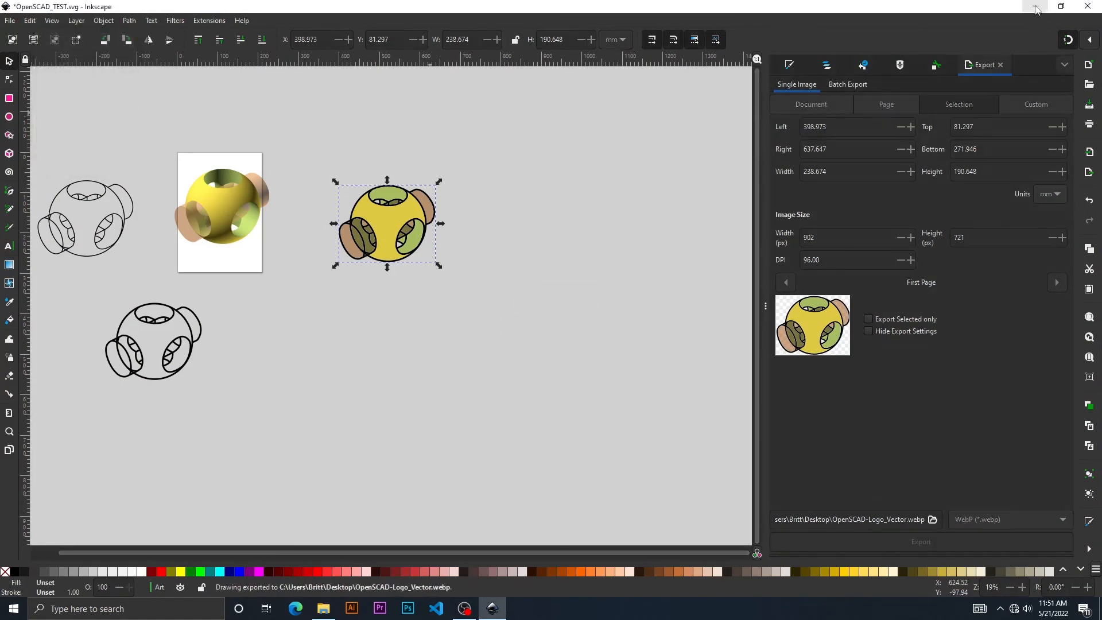
- Open the exported OpenSCAD-Logo_Vector.webp from the desktop in IrfanView and inspect it in an enlarged window
click(1037, 7)
double_click(112, 342)
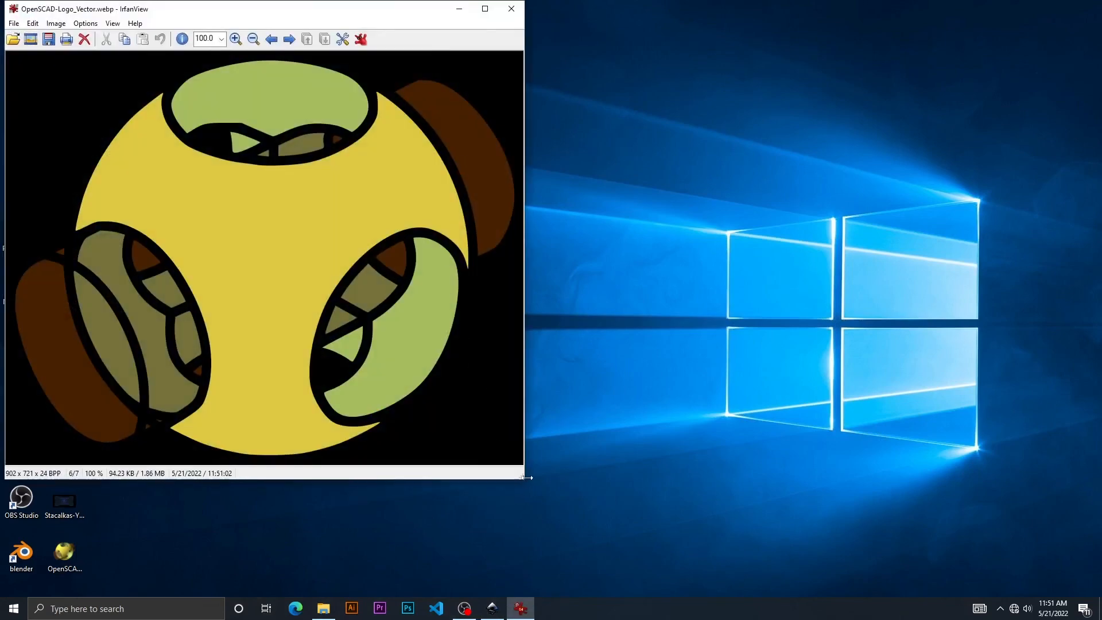
drag(522, 480, 614, 494)
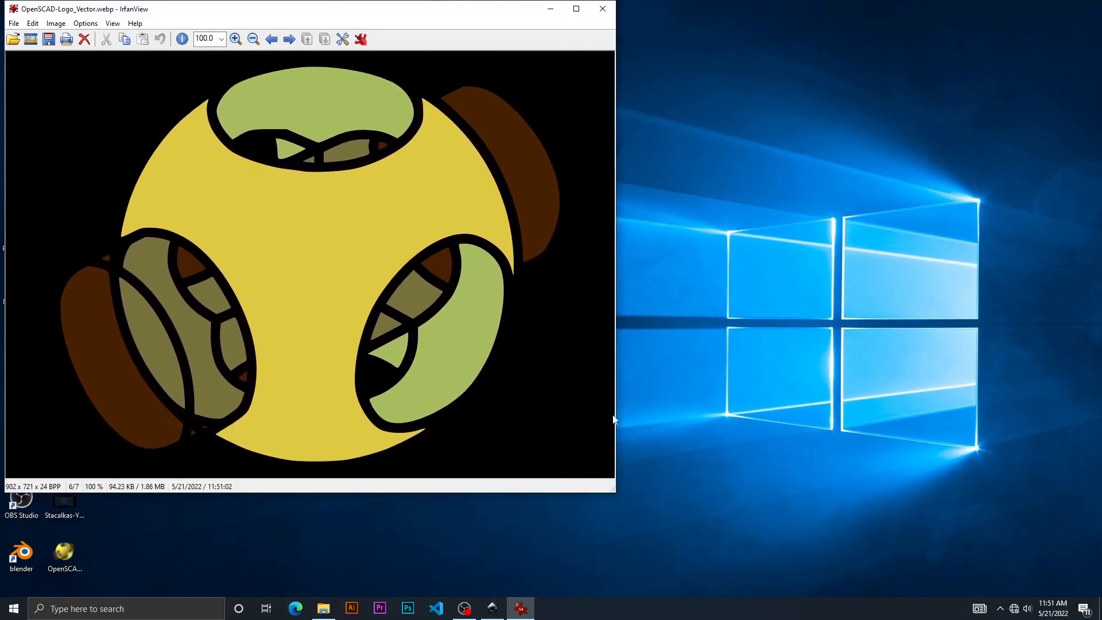
click(605, 7)
- Open OpenSCAD-Logo_Vector.webp from the desktop in the Edge browser and inspect its transparency and colours
drag(109, 345, 178, 391)
click(296, 608)
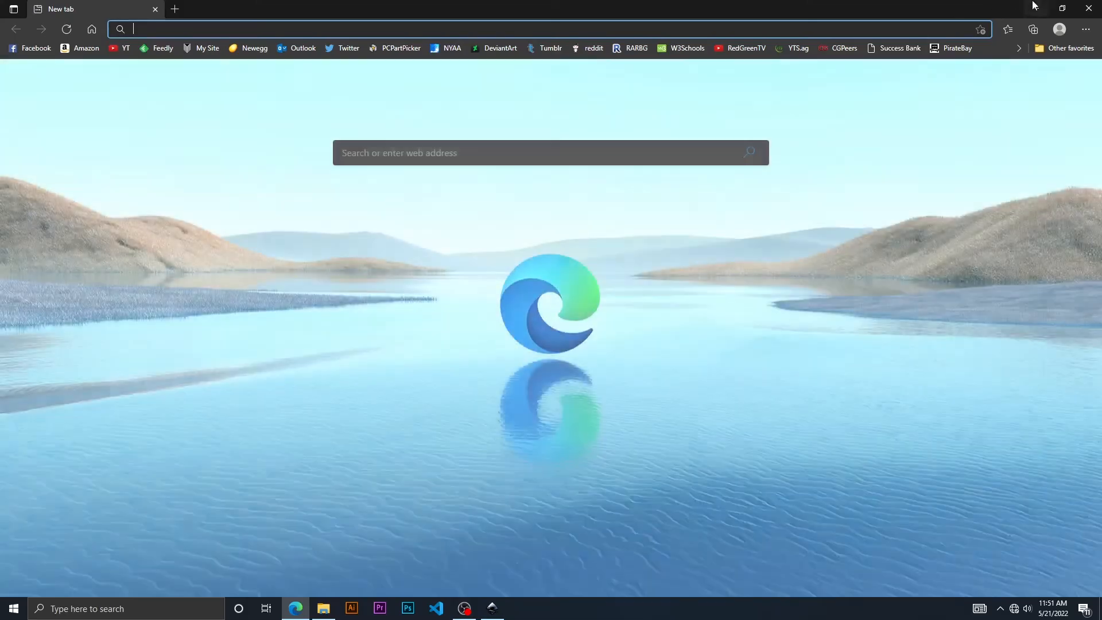
click(1036, 6)
drag(138, 340, 505, 334)
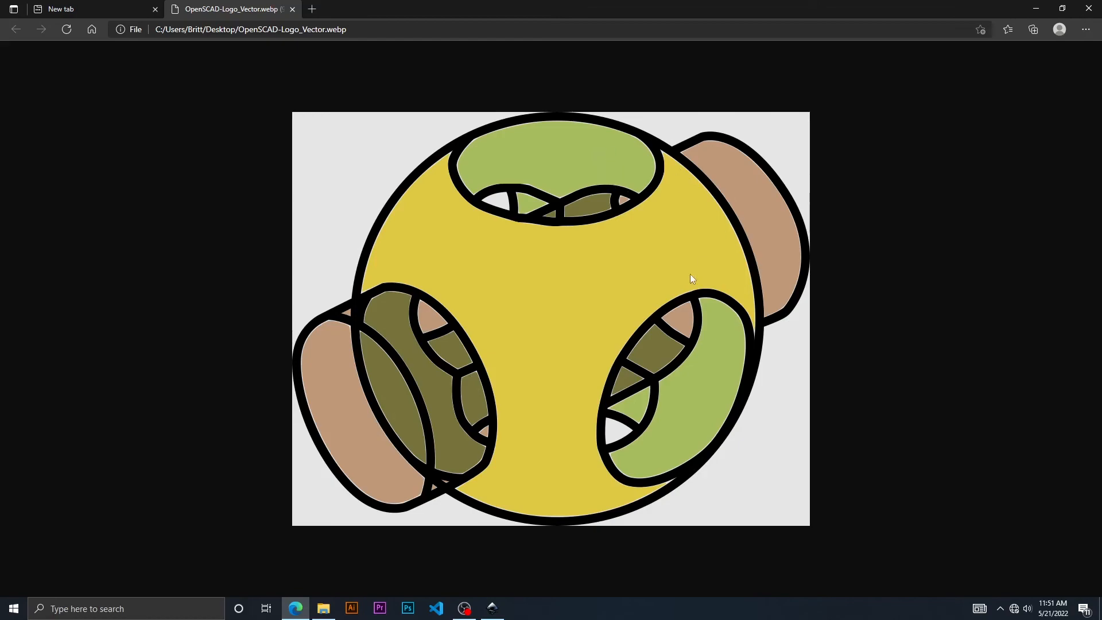
- Close the browser and delete OpenSCAD-Logo_Vector.webp from the desktop
click(1094, 5)
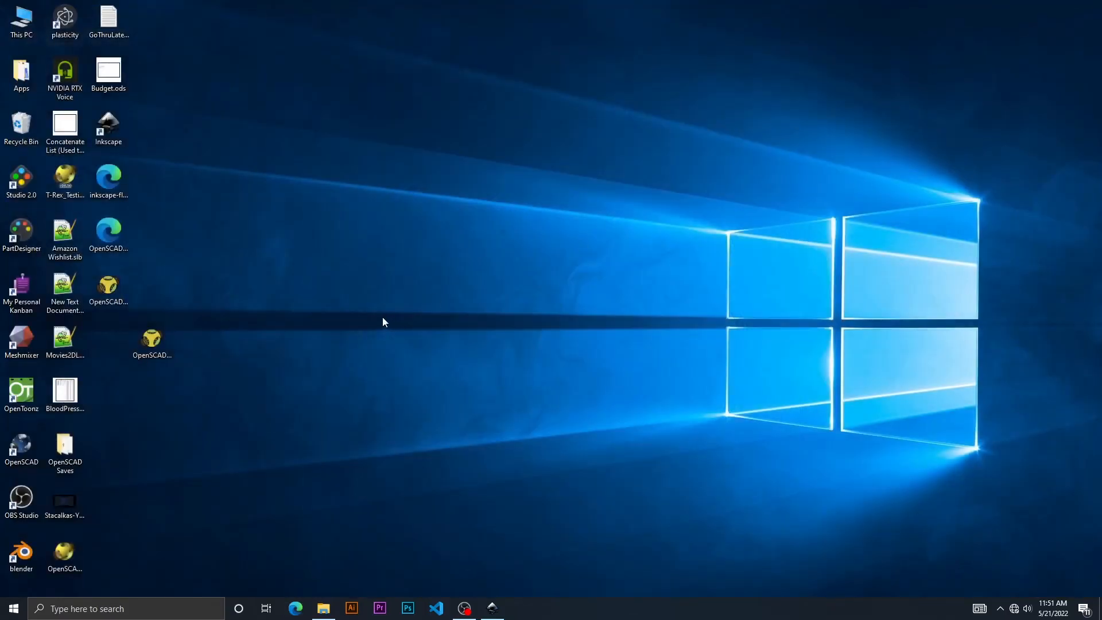
drag(152, 340, 107, 345)
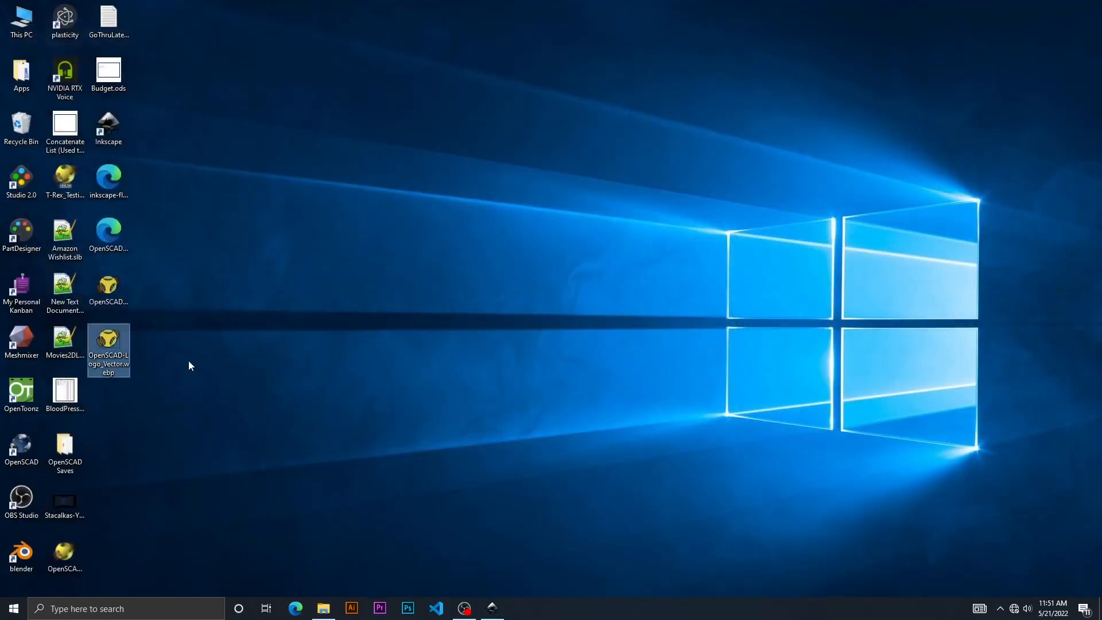
key(Delete)
- Return to Inkscape and export the selected symbol to the desktop as OpenSCAD-Logo_Vector.svg in Inkscape SVG format
click(493, 608)
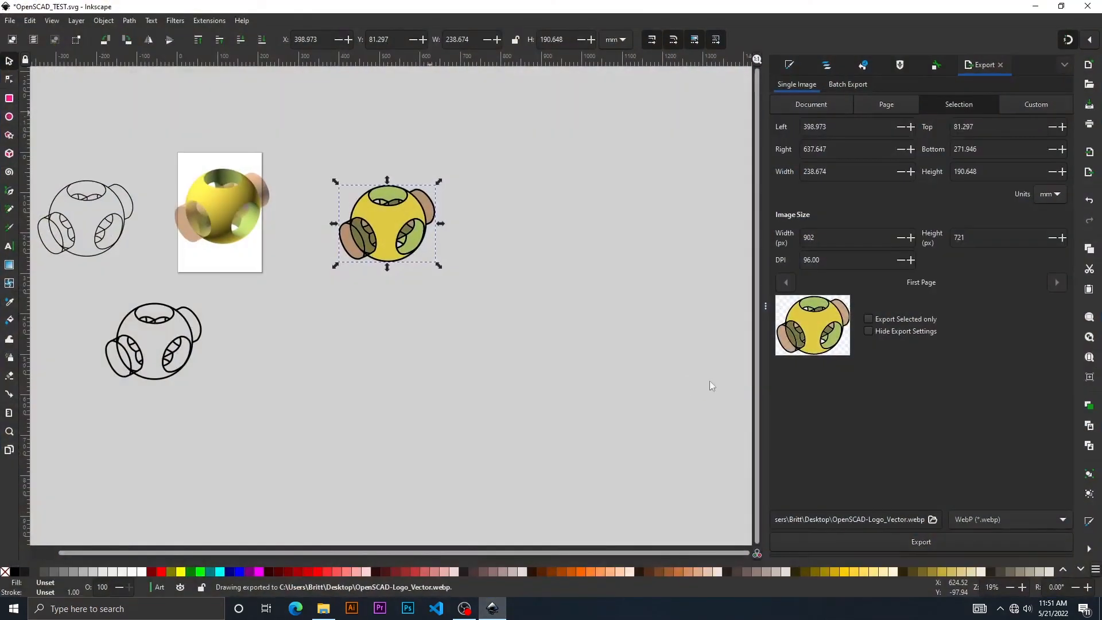
click(987, 522)
scroll(1001, 455, up, 2)
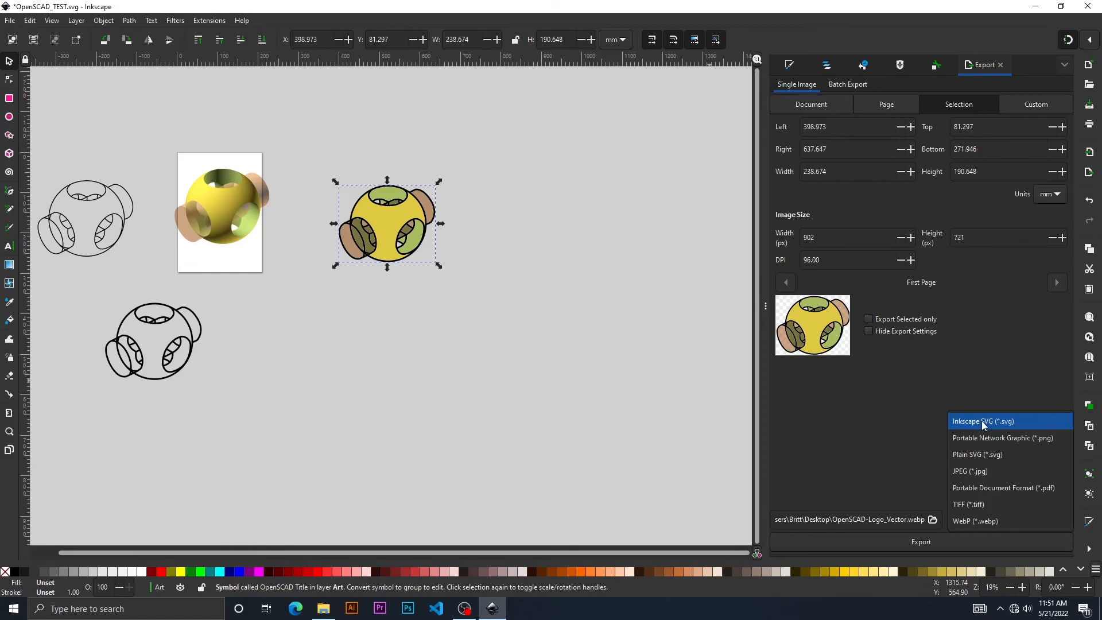
click(984, 423)
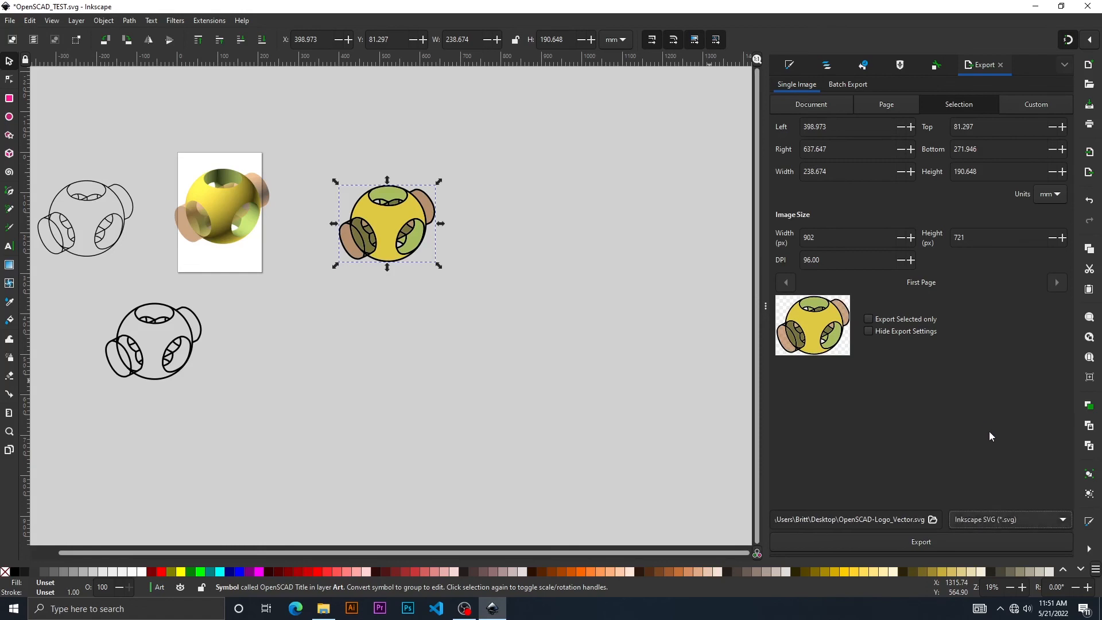
click(907, 545)
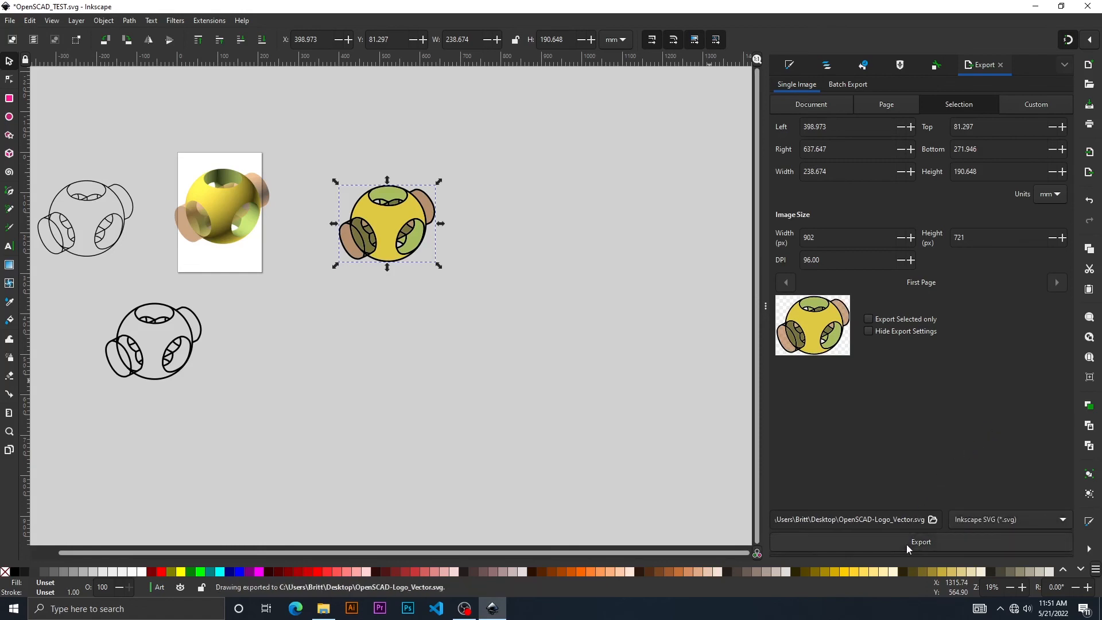
- Open the exported OpenSCAD-Logo_Vector.svg from the desktop in Edge, inspect it and close the browser
click(1044, 7)
click(112, 343)
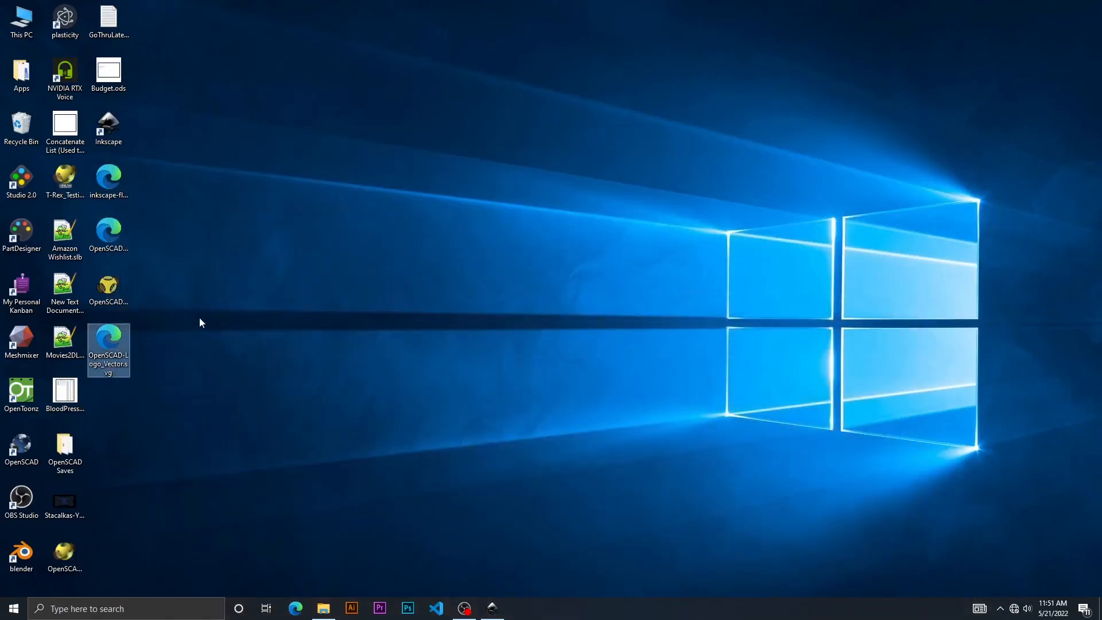
double_click(120, 342)
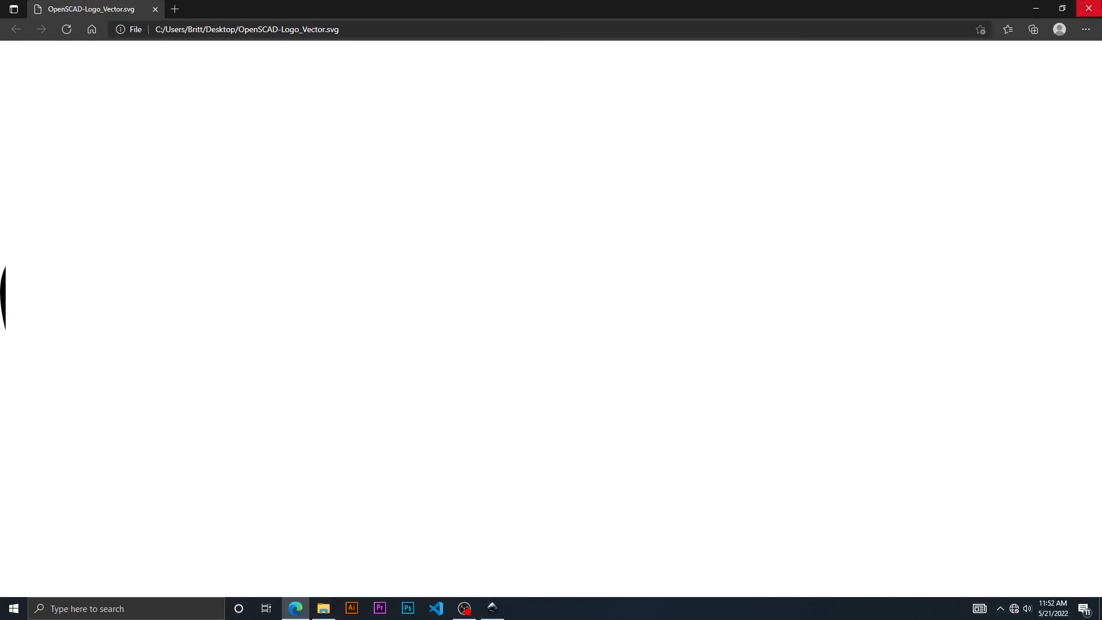
click(1090, 8)
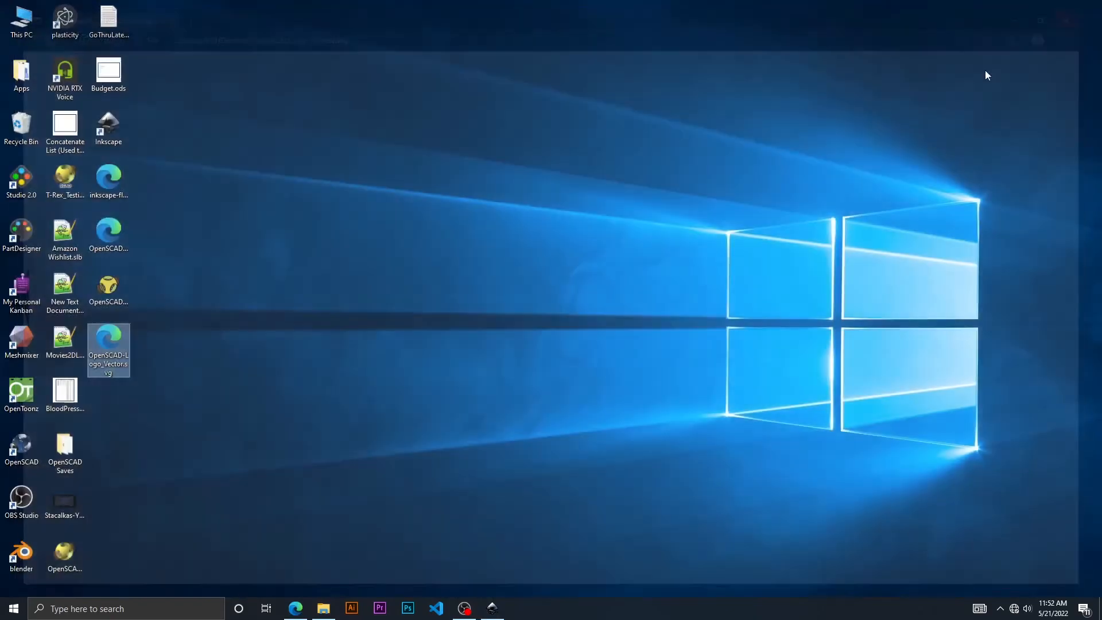
- Move the flat-coloured symbol in Inkscape onto the page and export it again, overwriting OpenSCAD-Logo_Vector.svg
click(485, 612)
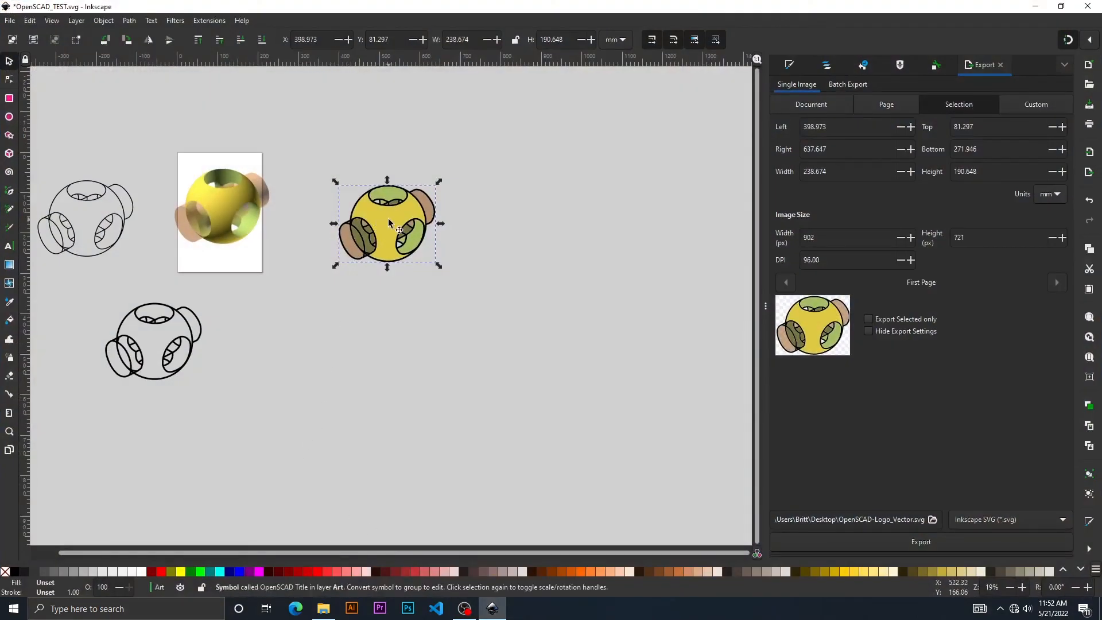
drag(388, 218, 217, 210)
click(1002, 544)
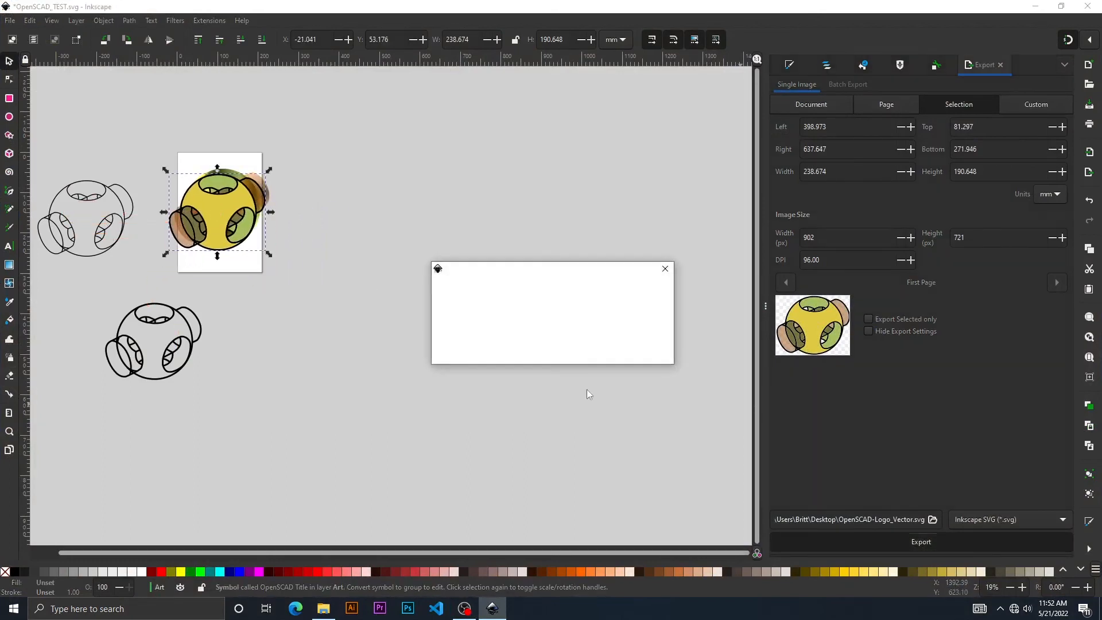
click(607, 352)
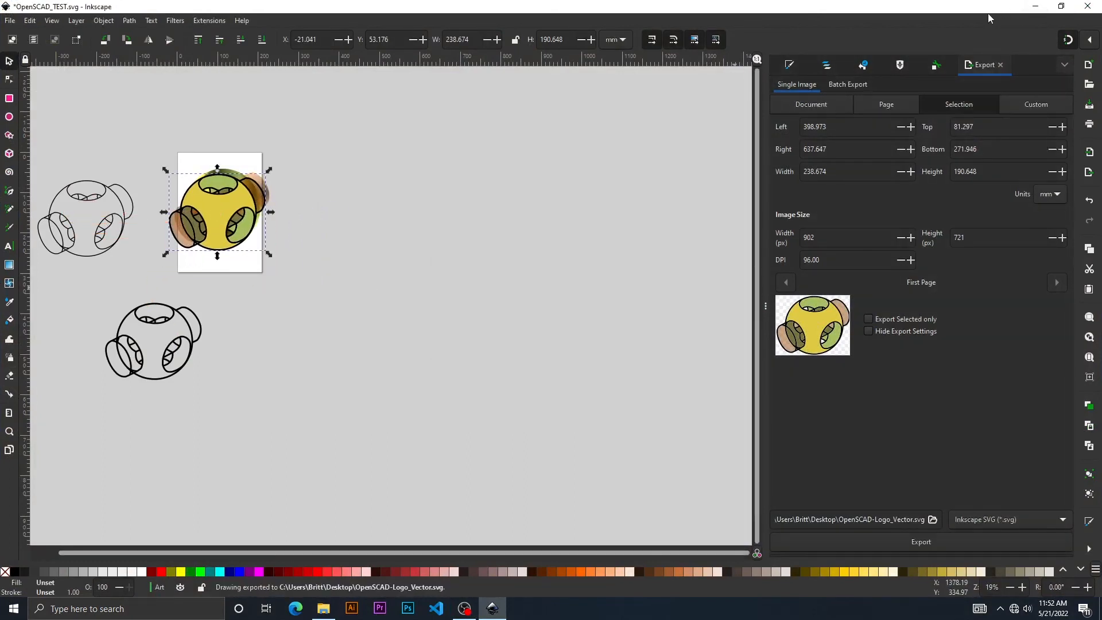
- Open the re-exported OpenSCAD-Logo_Vector.svg from the desktop in Edge and inspect how it displays
click(1028, 8)
drag(108, 341, 291, 616)
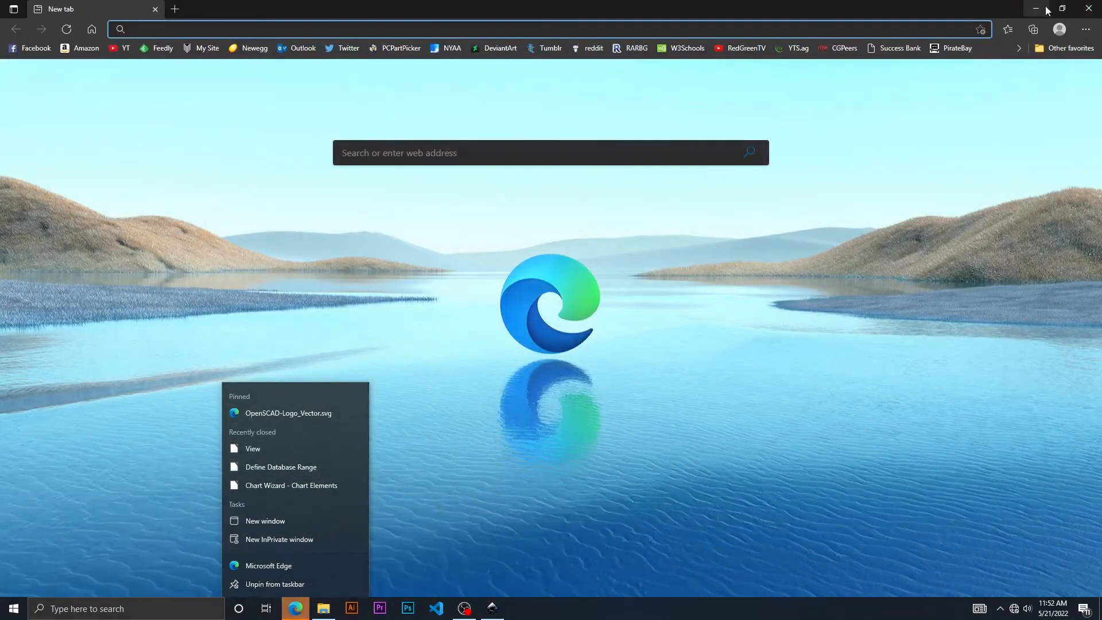
click(1043, 7)
drag(107, 346, 286, 614)
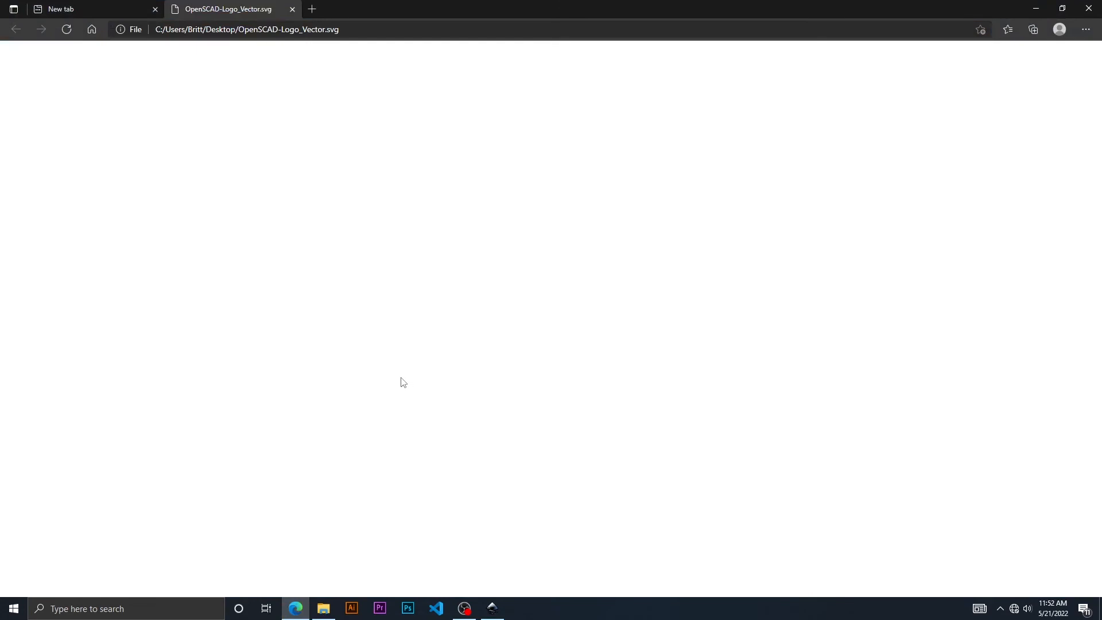
click(291, 10)
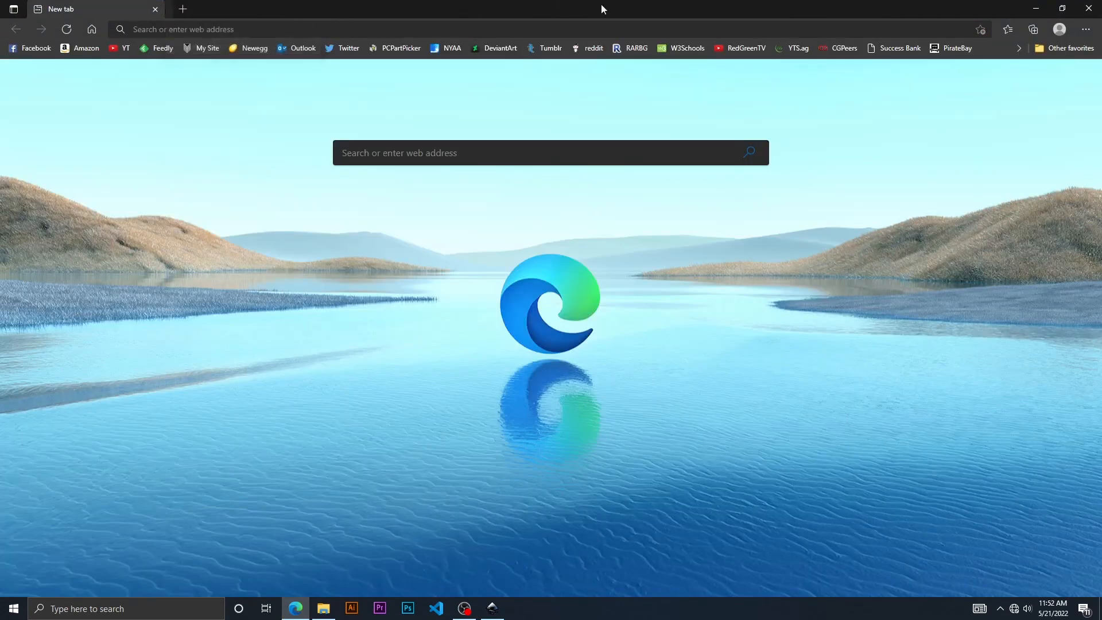
click(1037, 8)
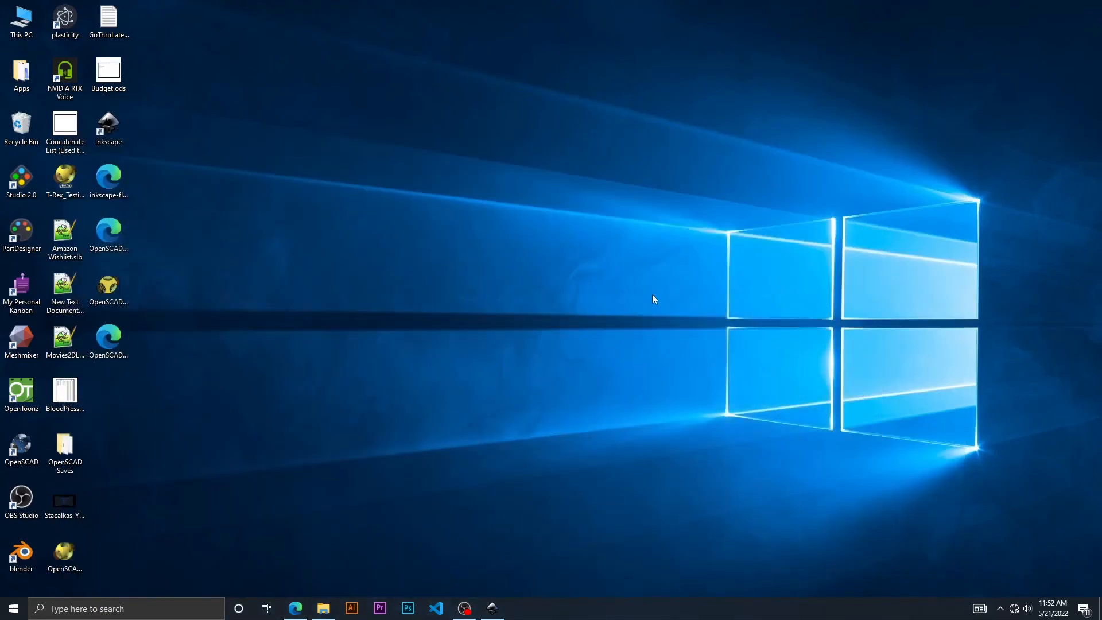
- Return to Inkscape and move the flat-coloured symbol off the page to about X 233 mm, Y 121 mm
click(494, 608)
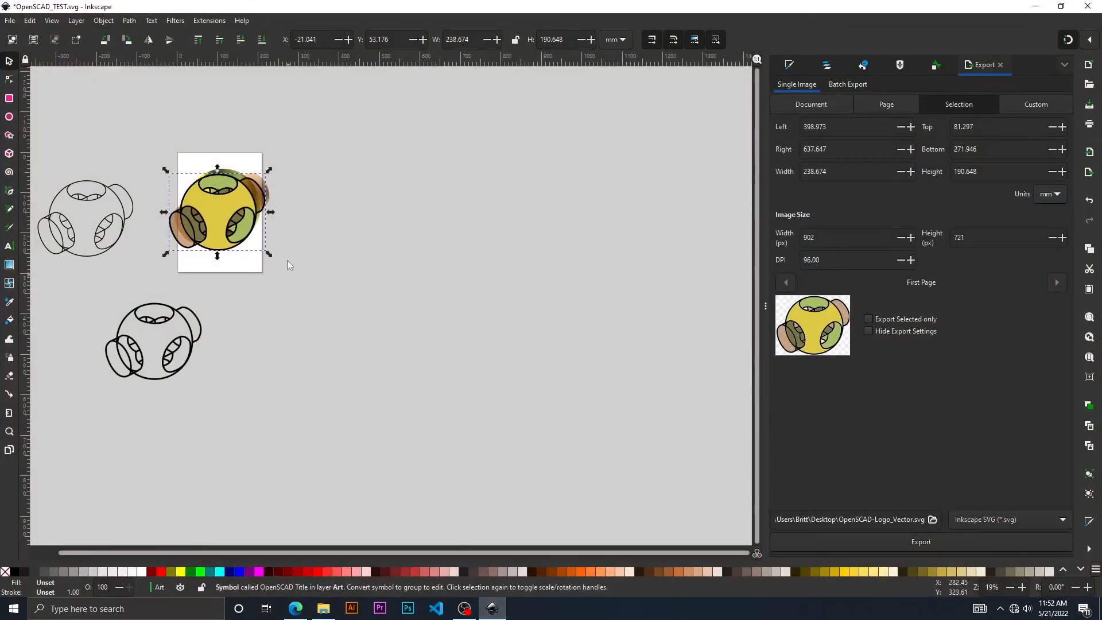
drag(239, 207, 342, 235)
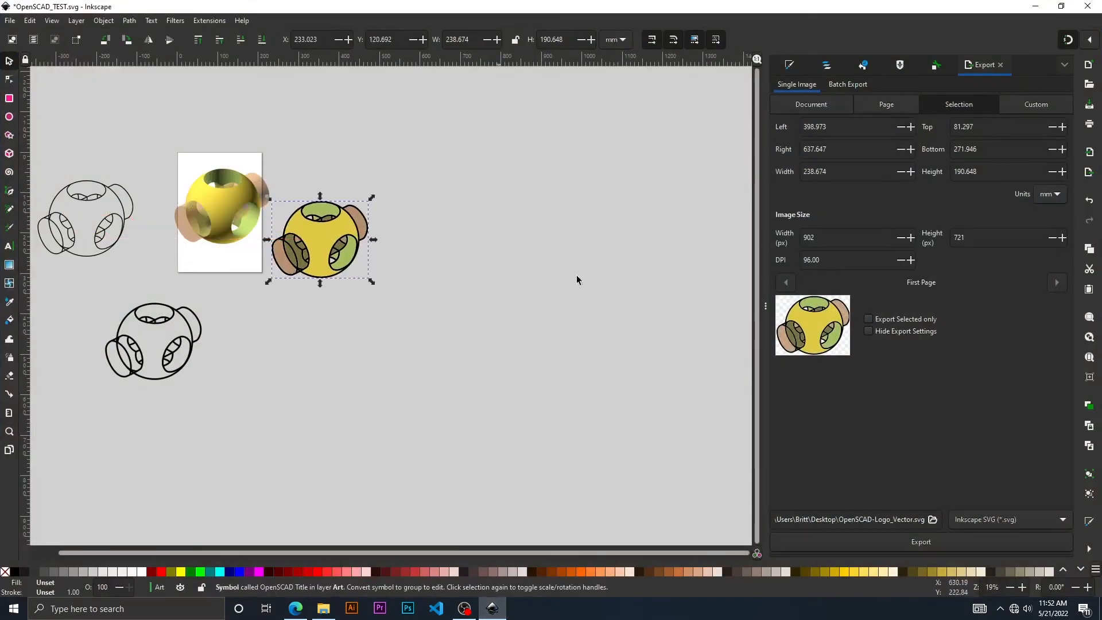
- Move the flat-coloured symbol onto the page at about X -61 mm, Y 53 mm and export only the selection, overwriting OpenSCAD-Logo_Vector.svg
click(870, 321)
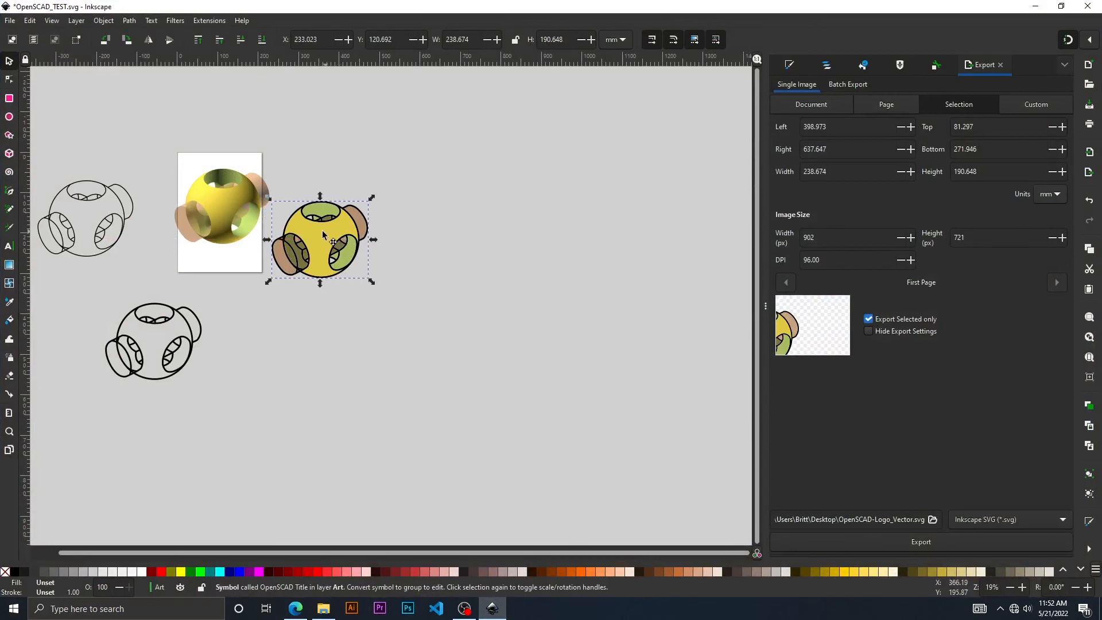
drag(323, 235, 378, 244)
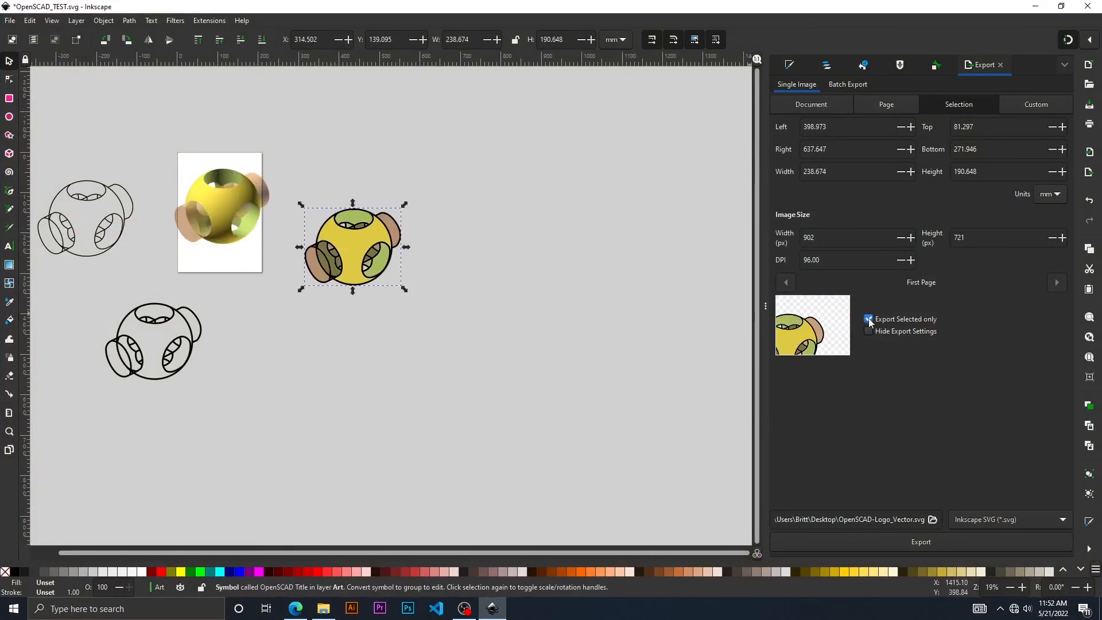
drag(368, 256, 219, 224)
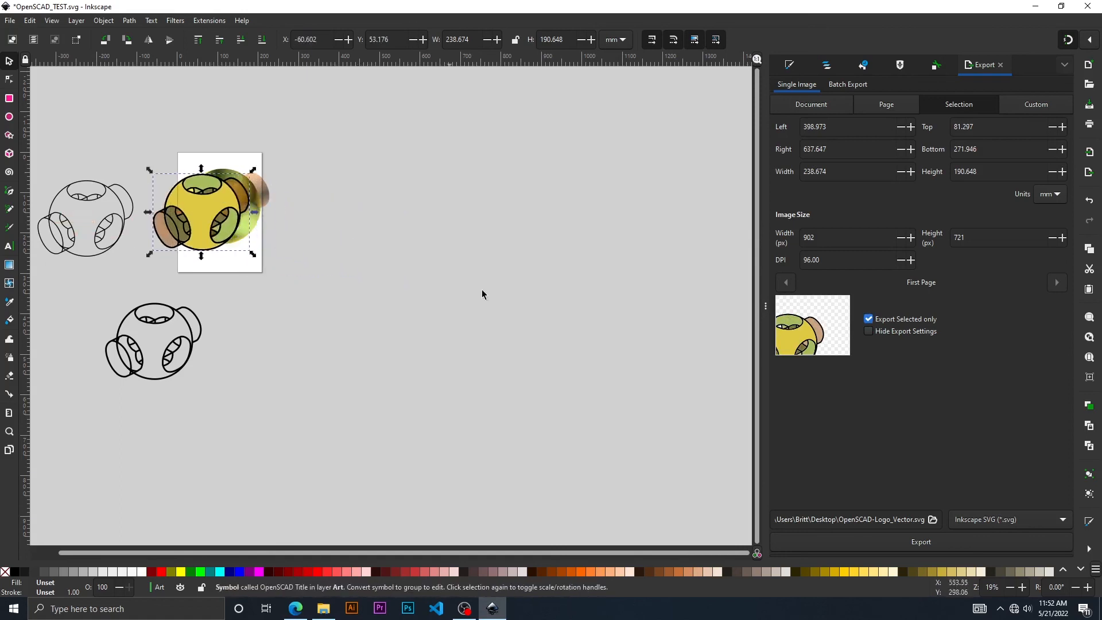
click(869, 320)
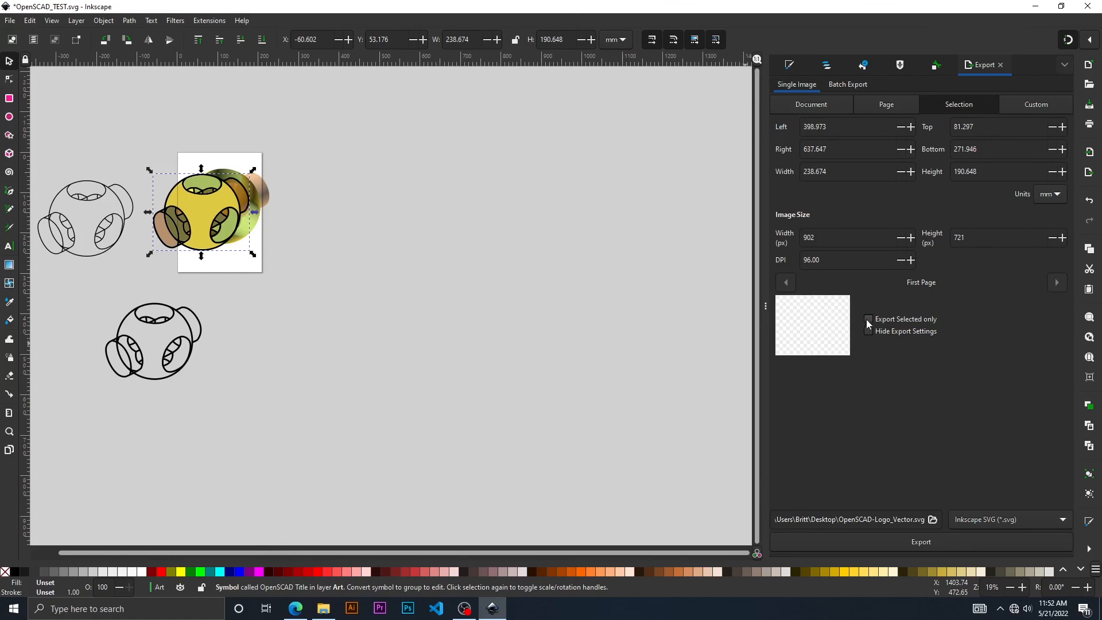
click(977, 545)
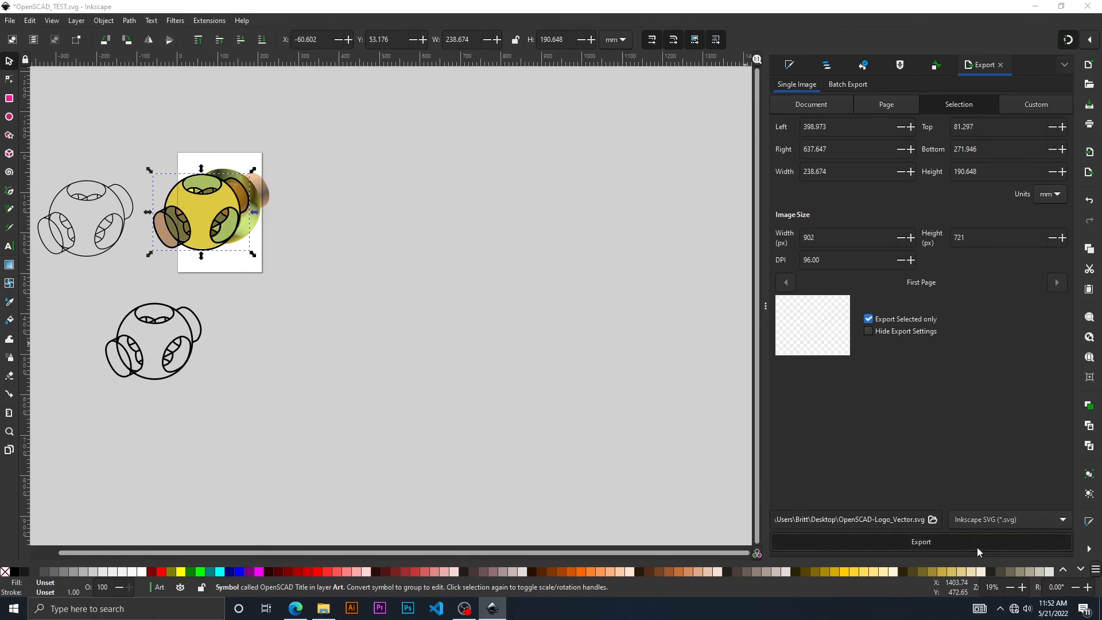
click(609, 351)
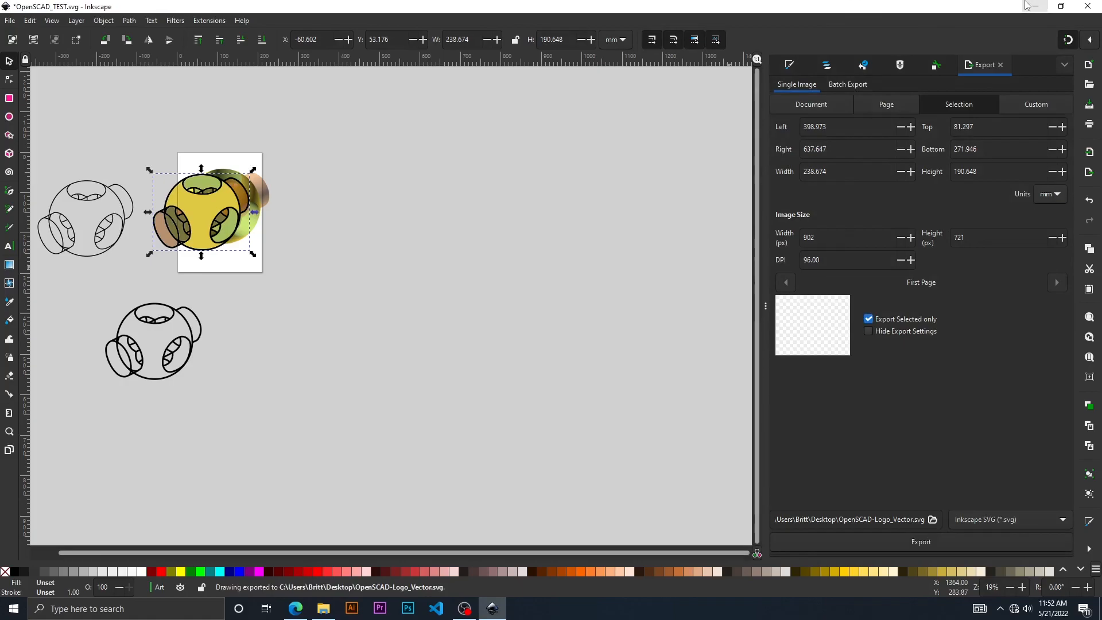
- Open the newly exported OpenSCAD-Logo_Vector.svg from the desktop in Edge, inspect it, close its page and return to the desktop
click(1033, 5)
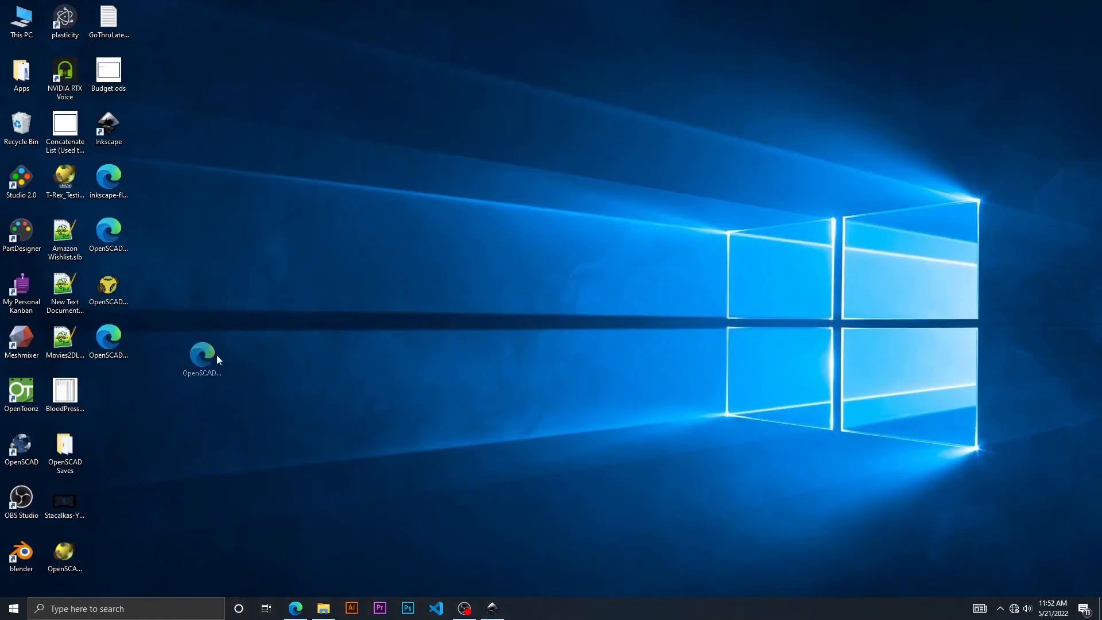
drag(217, 360, 209, 332)
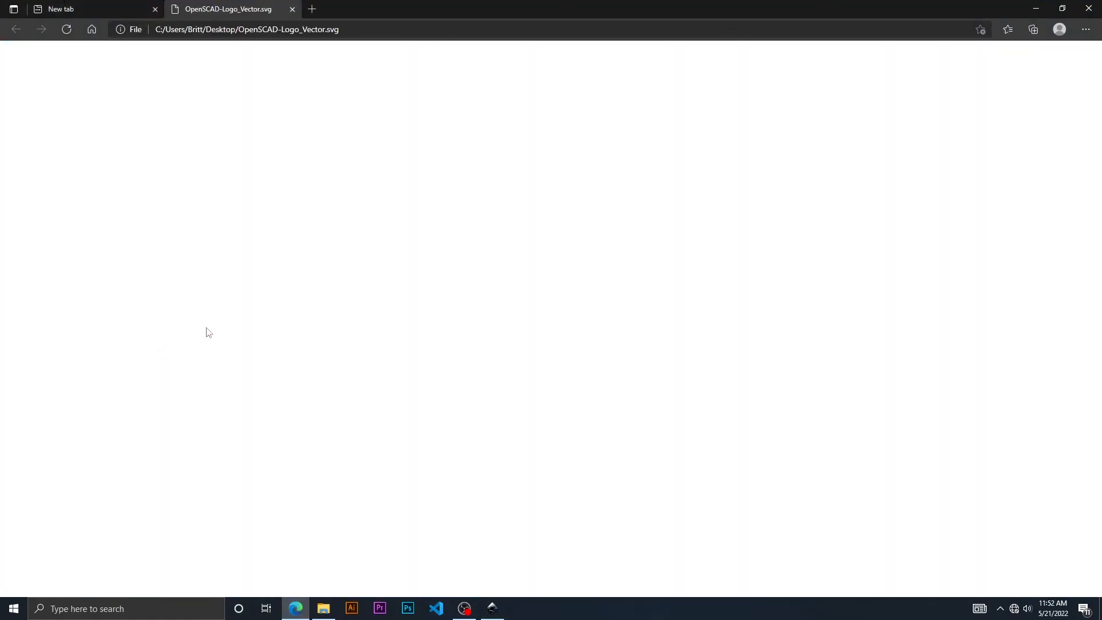
click(292, 9)
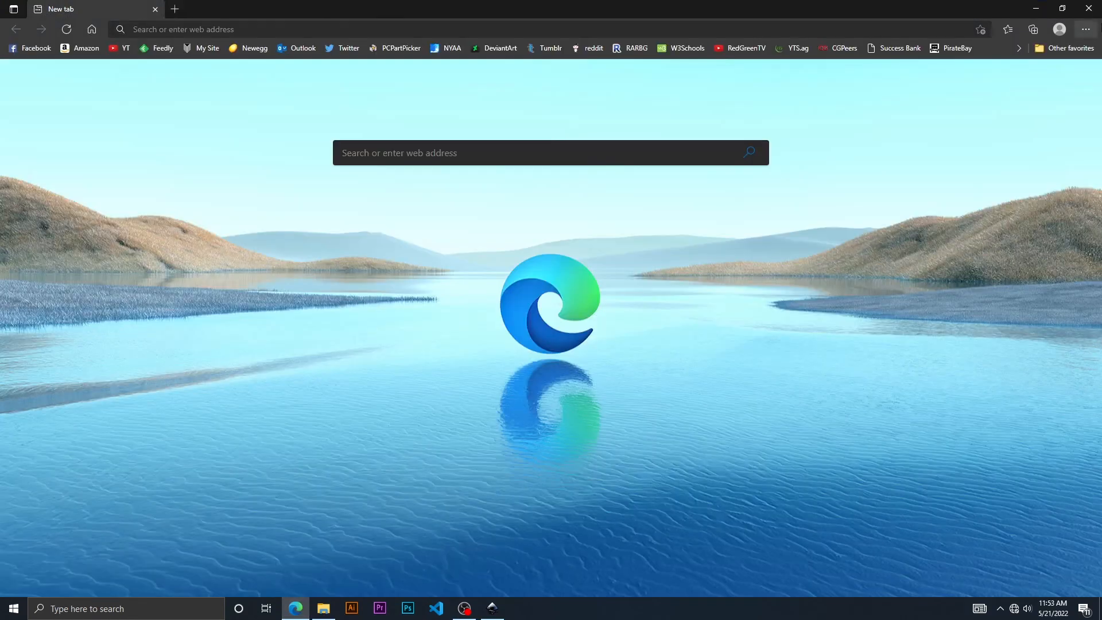
click(1036, 8)
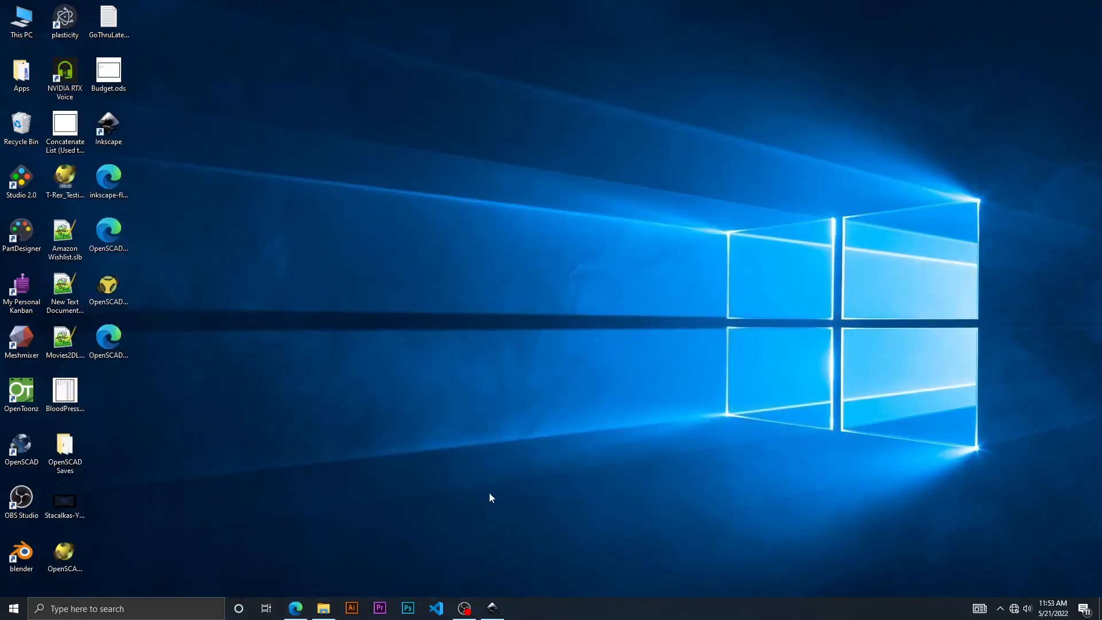
click(493, 607)
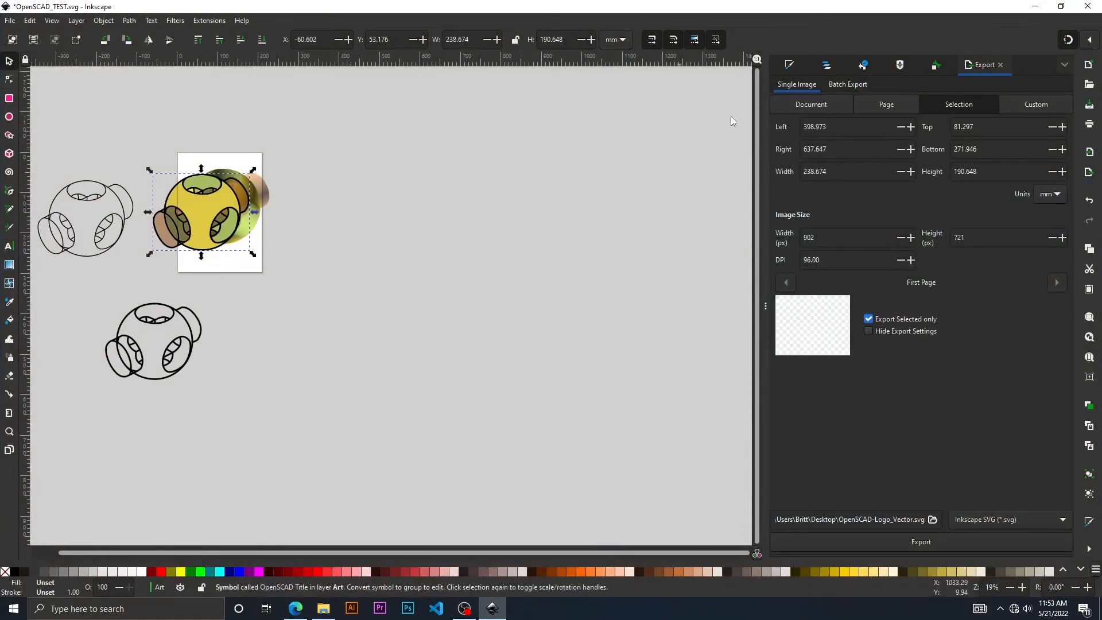
click(1049, 5)
- Search Windows for Google Chrome, launch it and minimise its window to reveal the desktop
click(159, 607)
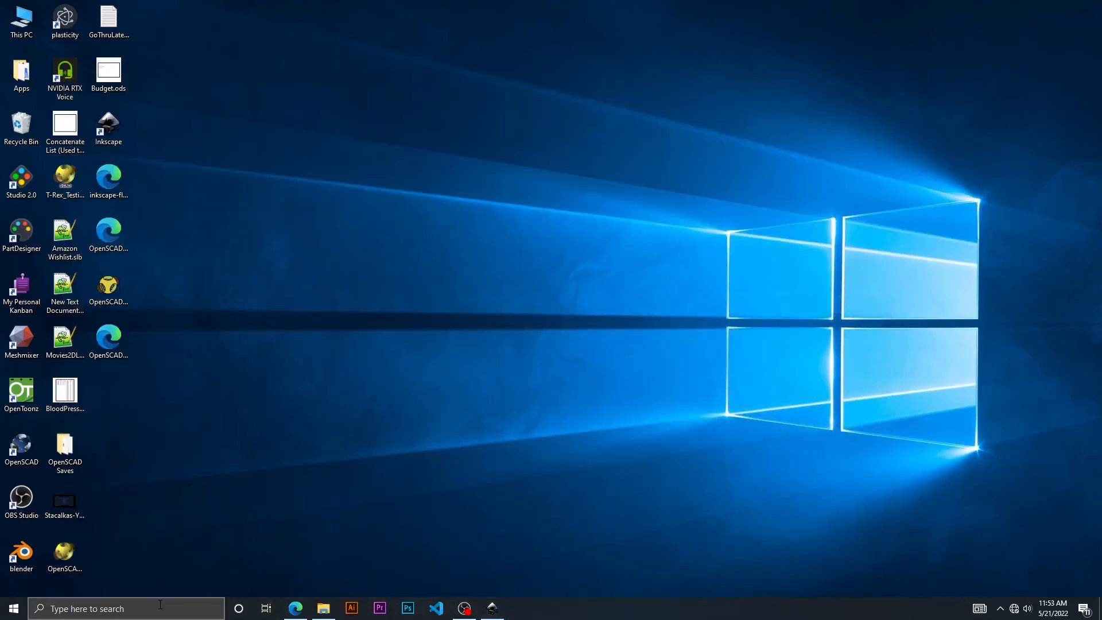
text(ch)
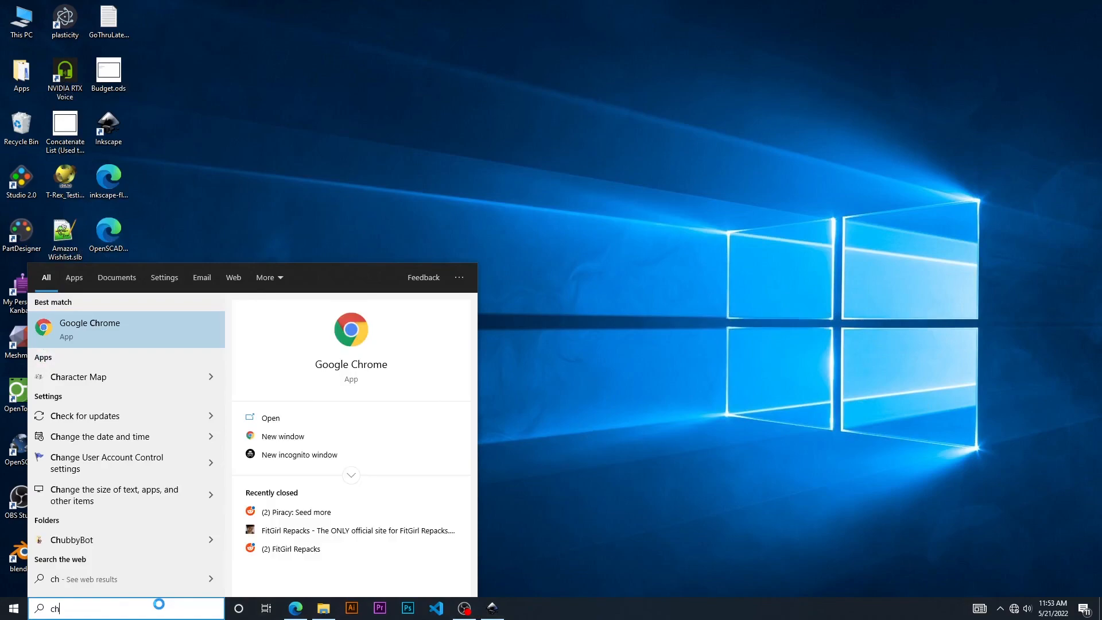
click(163, 330)
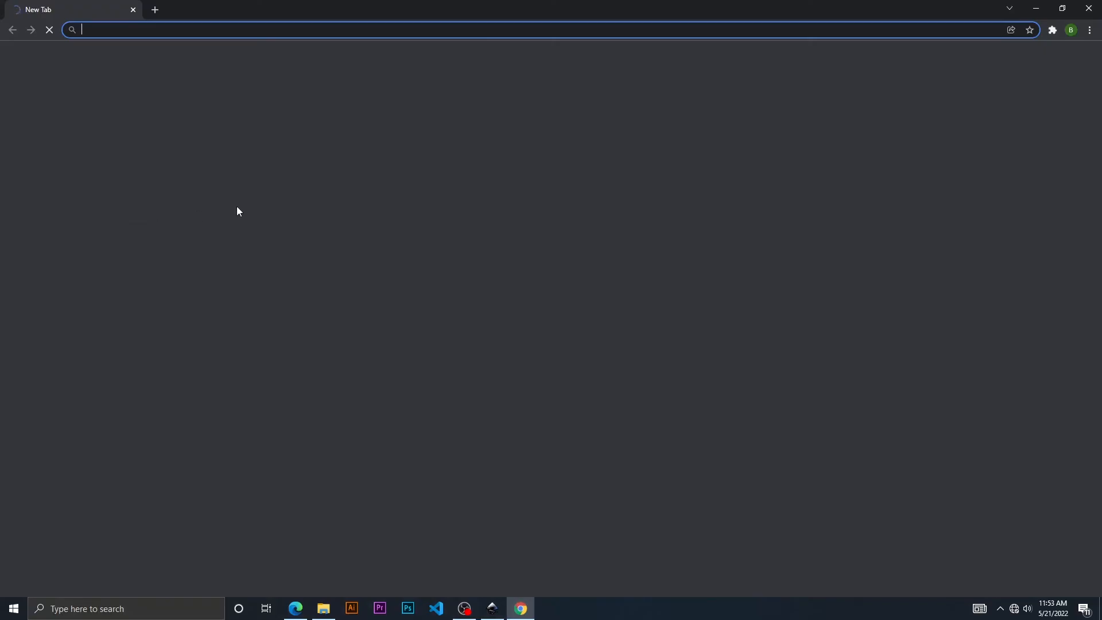
click(1037, 8)
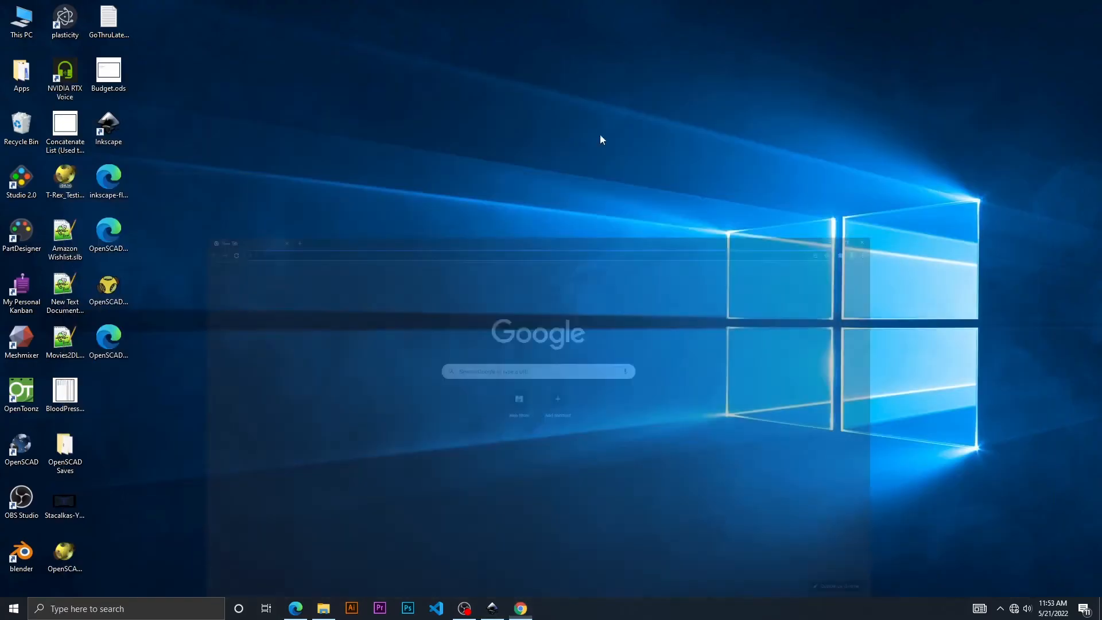
- Open OpenSCAD-Logo_Vector.svg from the desktop in Chrome, inspect how it displays and close the browser
drag(87, 350, 546, 601)
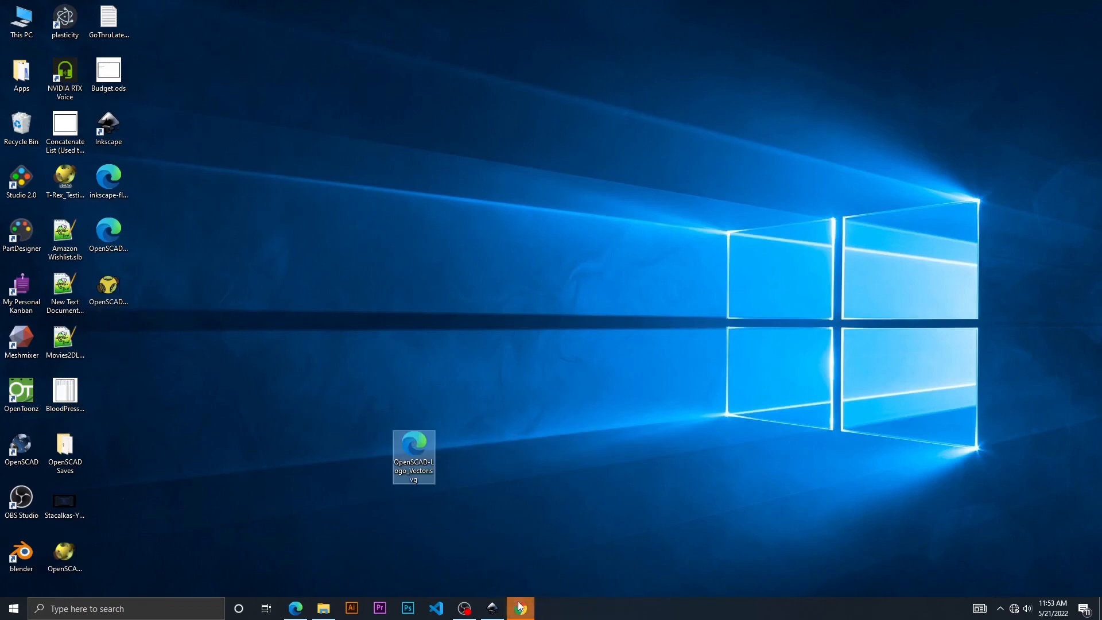
click(521, 609)
click(1037, 7)
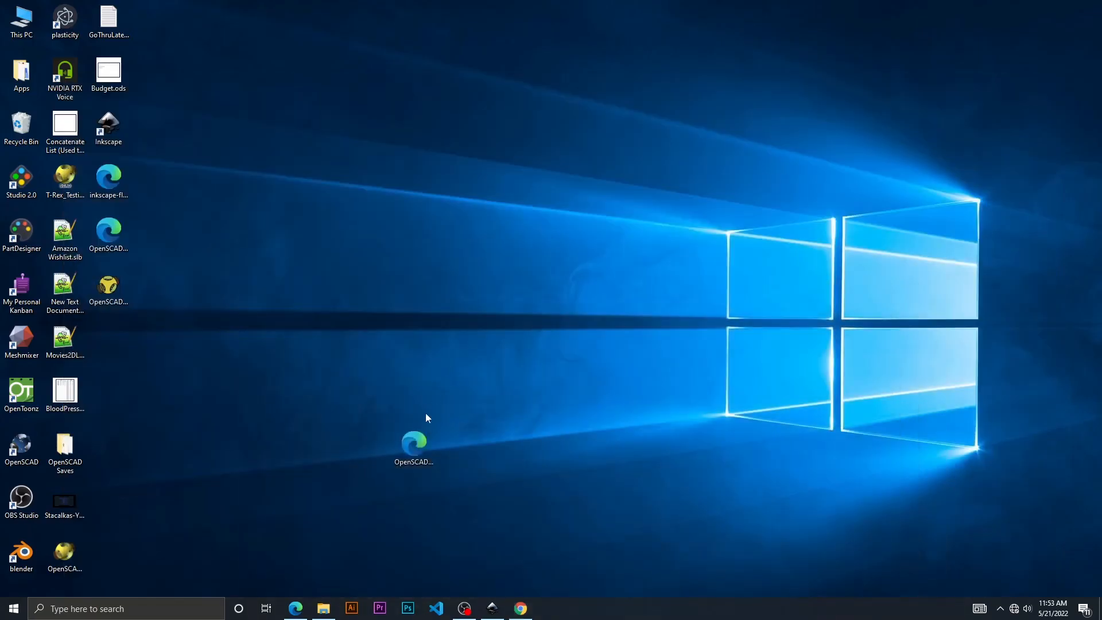
drag(414, 454, 270, 236)
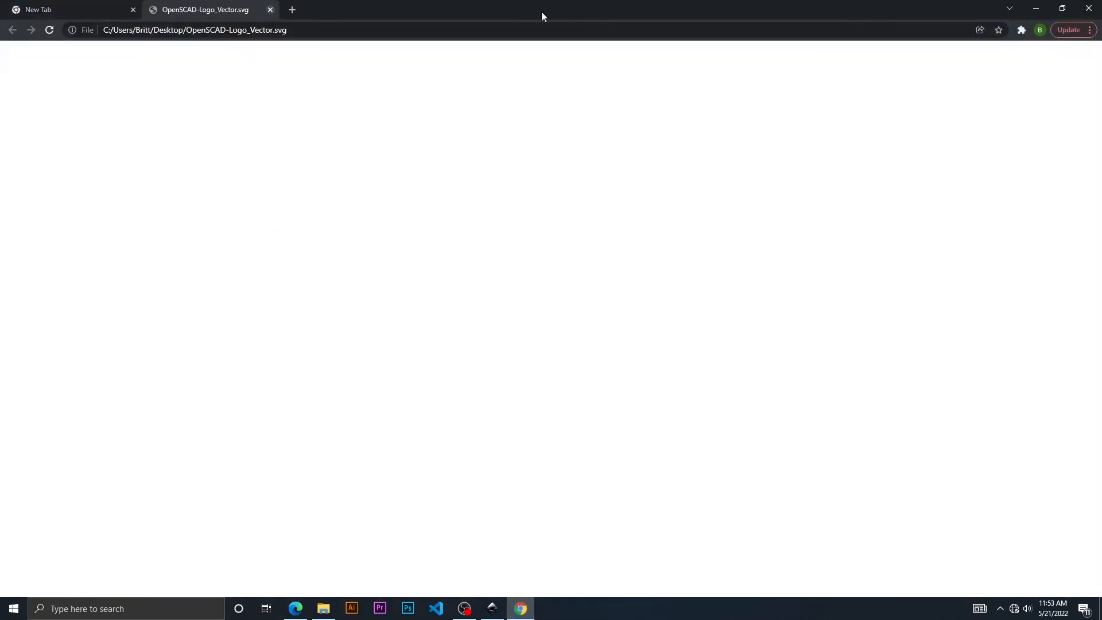
click(271, 10)
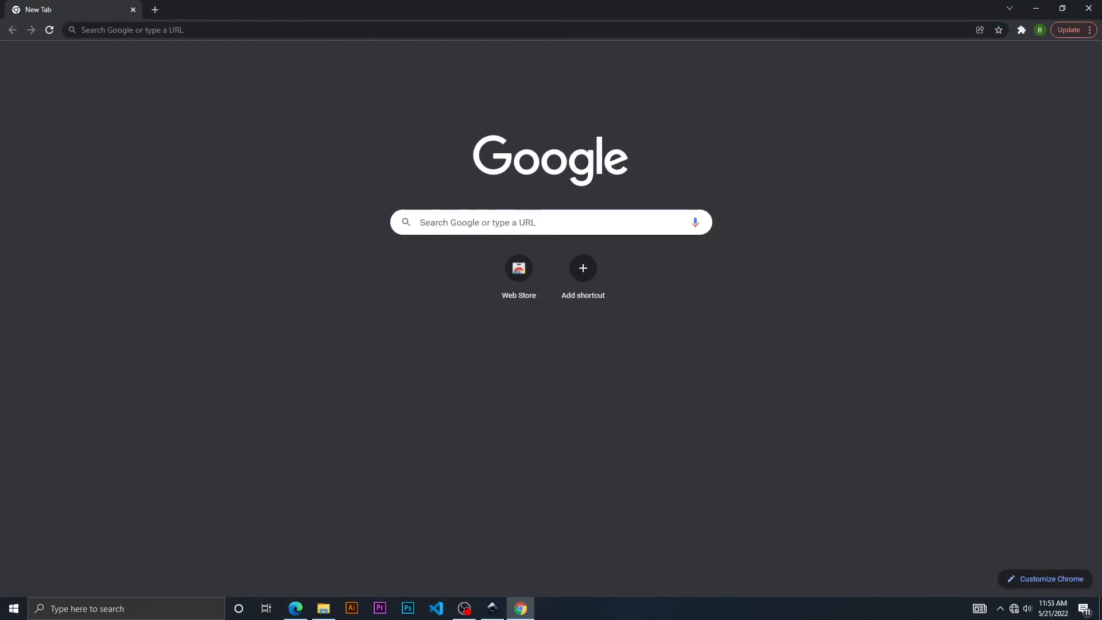
click(1090, 9)
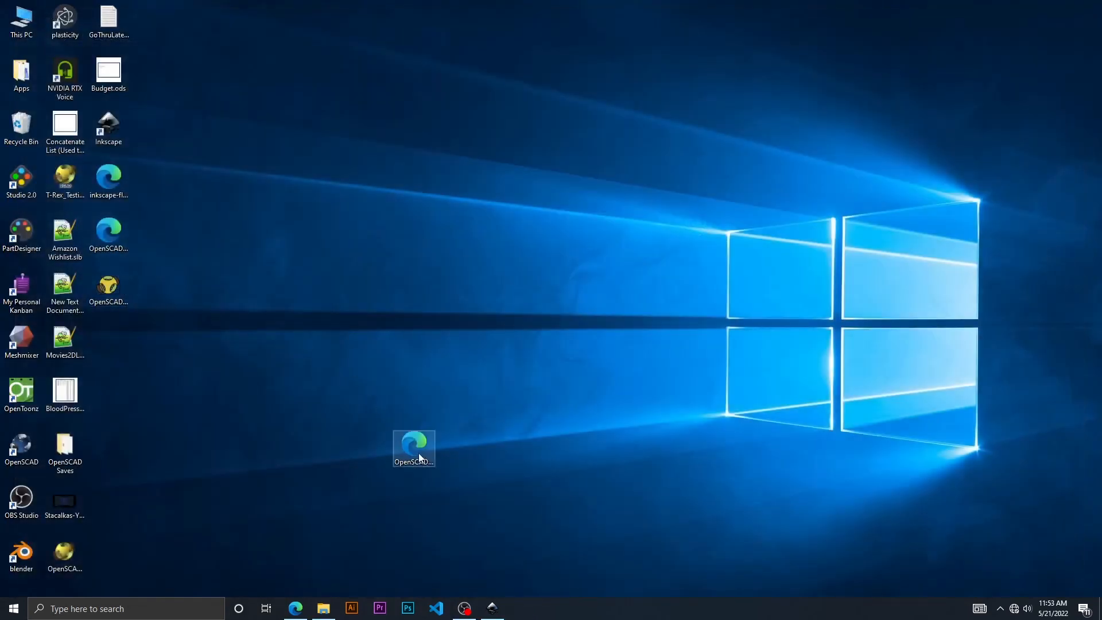
- Put the OpenSCAD-Logo_Vector.svg icon back with the other desktop icons, examine the file's code in Notepad++ and close the editor
drag(420, 458, 134, 366)
right_click(108, 346)
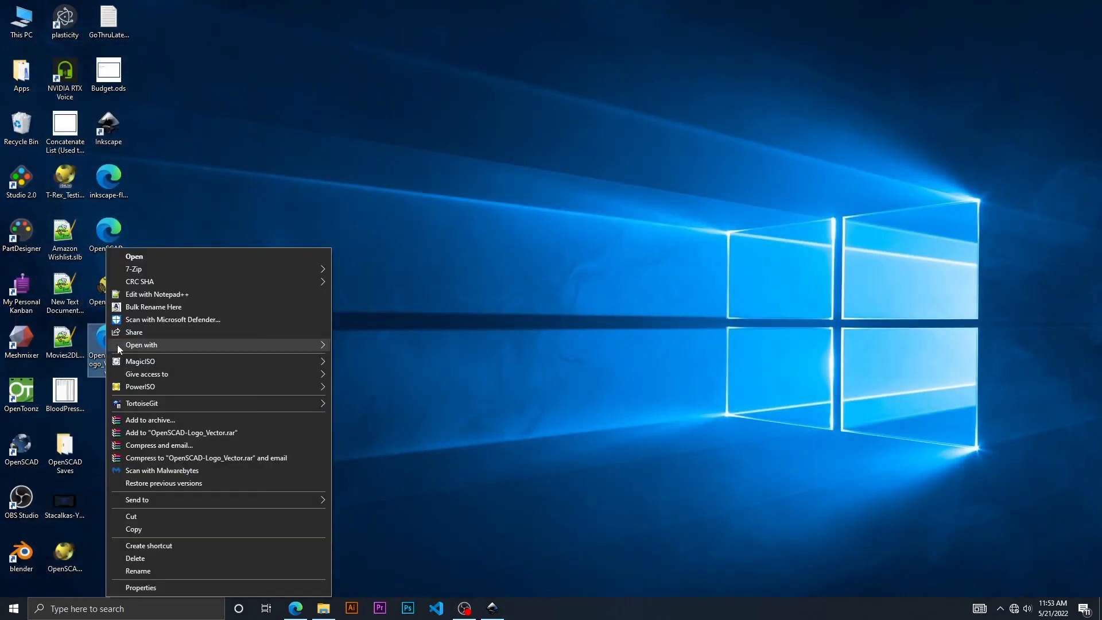
click(190, 294)
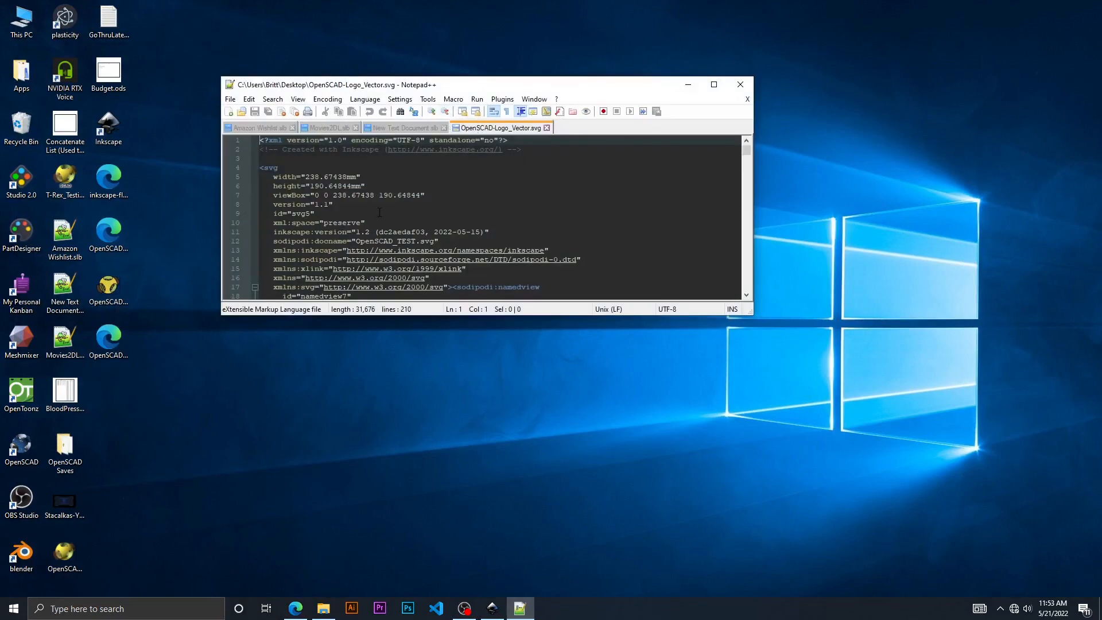
scroll(379, 212, down, 1)
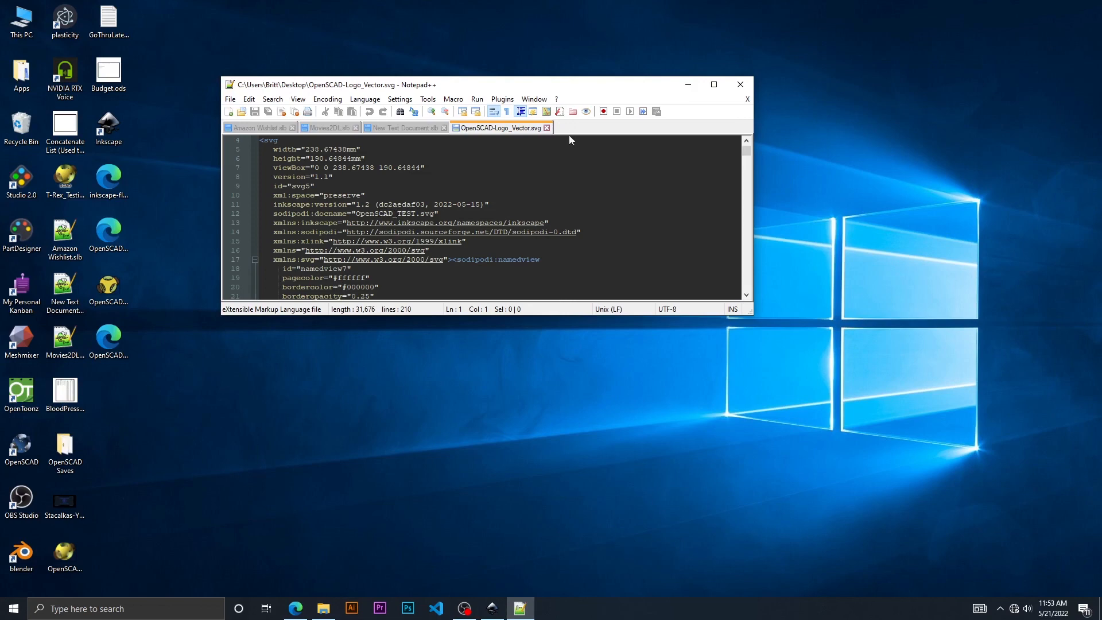
key(alt+F4)
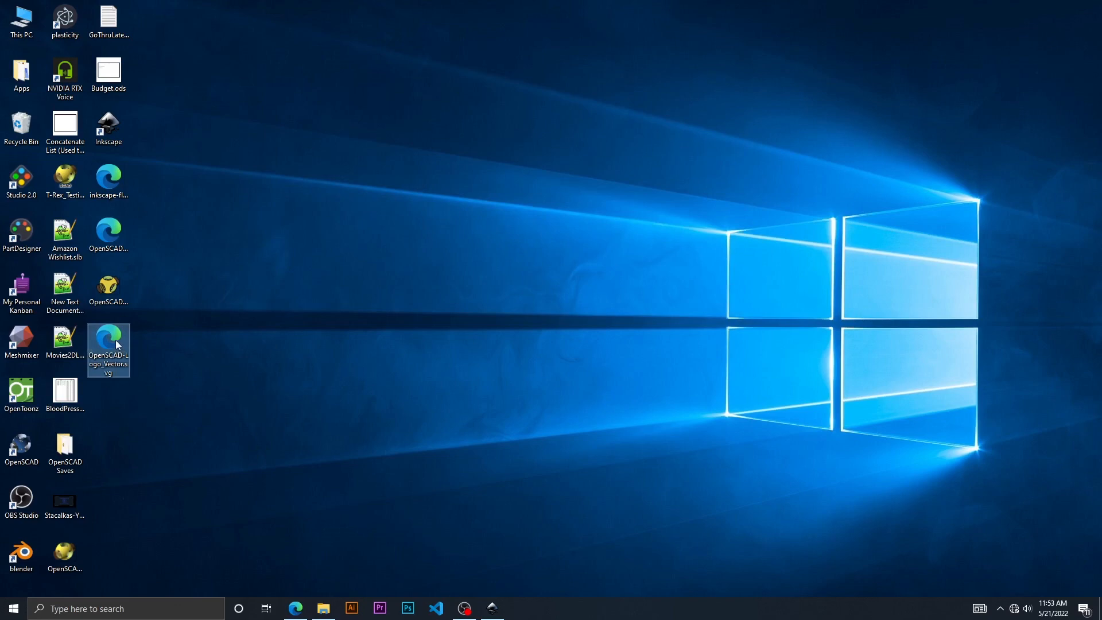
- Open OpenSCAD-Logo_Vector.svg in Edge and magnify the page to 500% to look for the artwork
drag(115, 340, 167, 249)
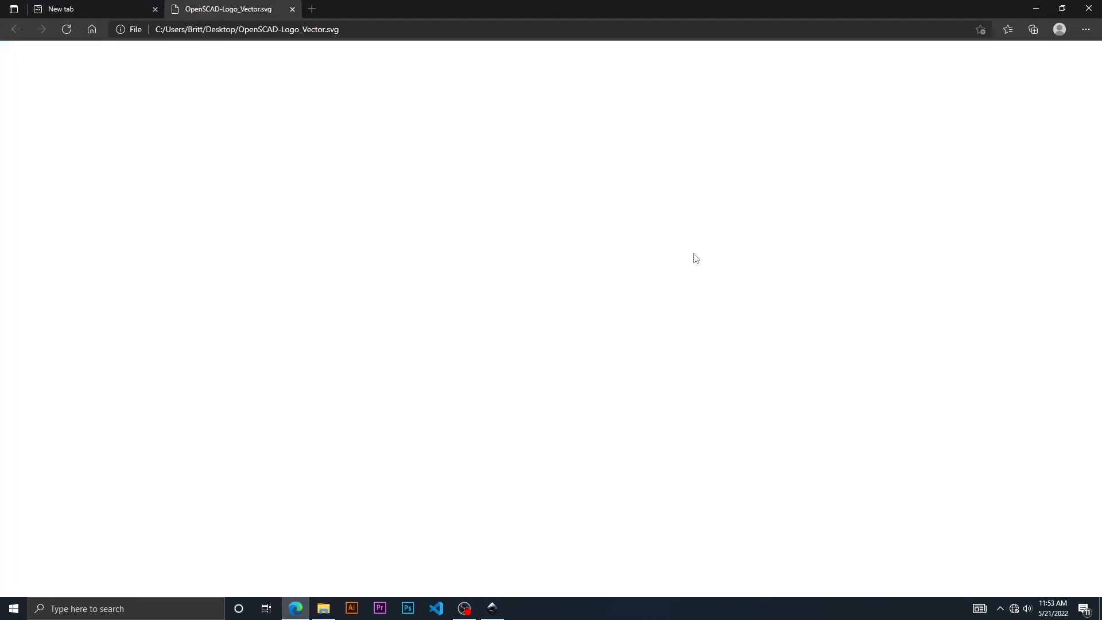
click(1087, 30)
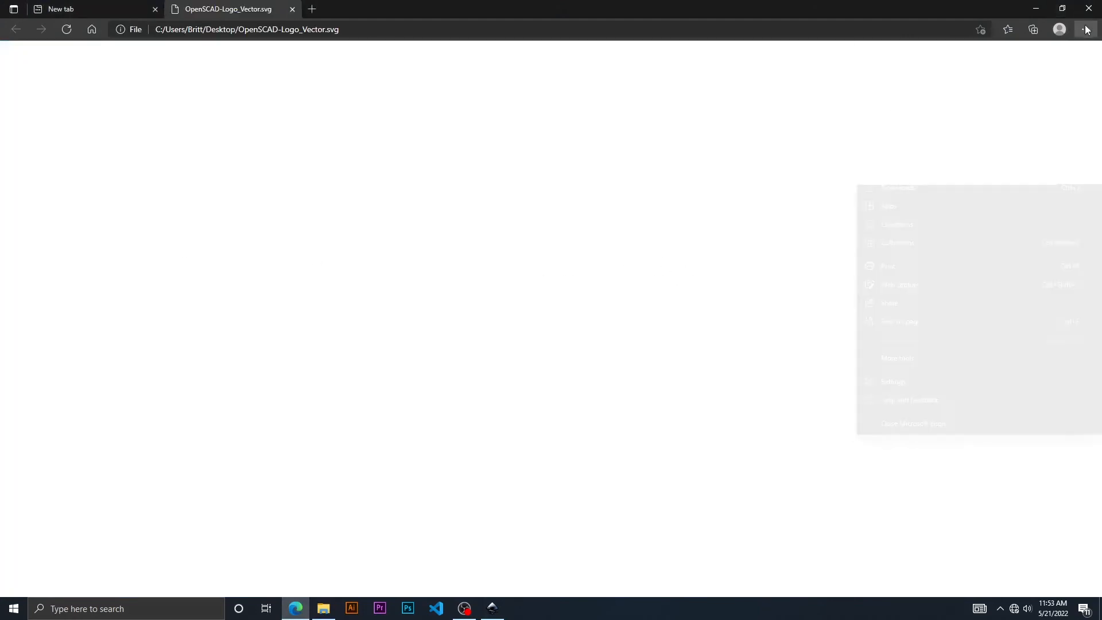
click(1014, 113)
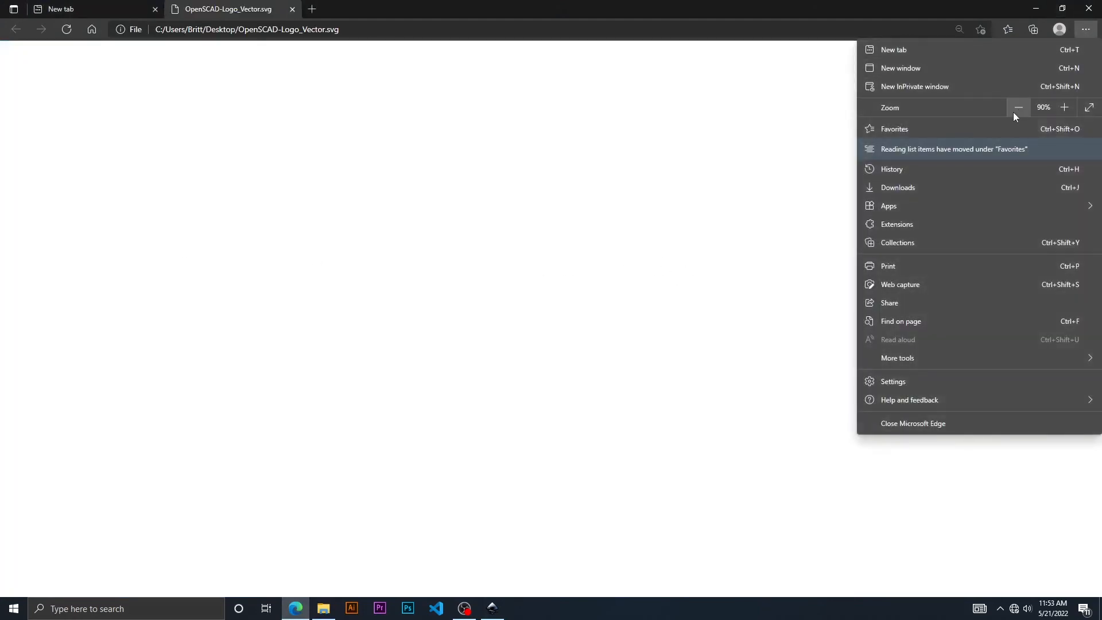
click(1066, 108)
click(1065, 107)
click(1065, 108)
click(1065, 107)
click(1065, 107)
click(1066, 107)
click(1066, 107)
click(1066, 107)
click(1065, 108)
click(1066, 107)
click(1066, 107)
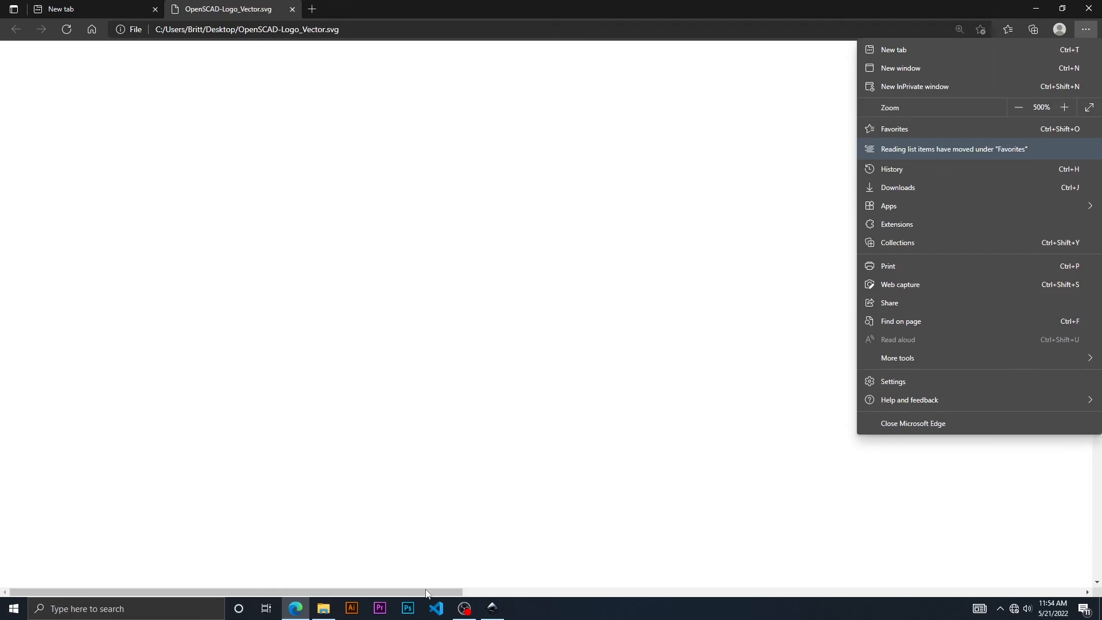
drag(434, 598, 1038, 120)
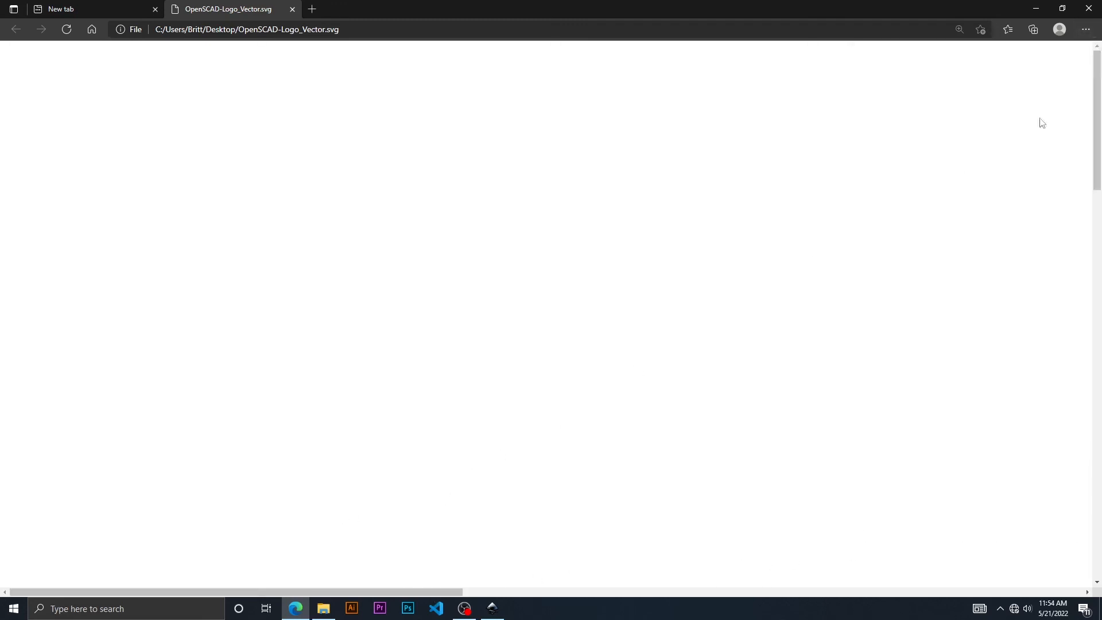
- View the magnified SVG page in full screen and return to the normal window
click(1086, 29)
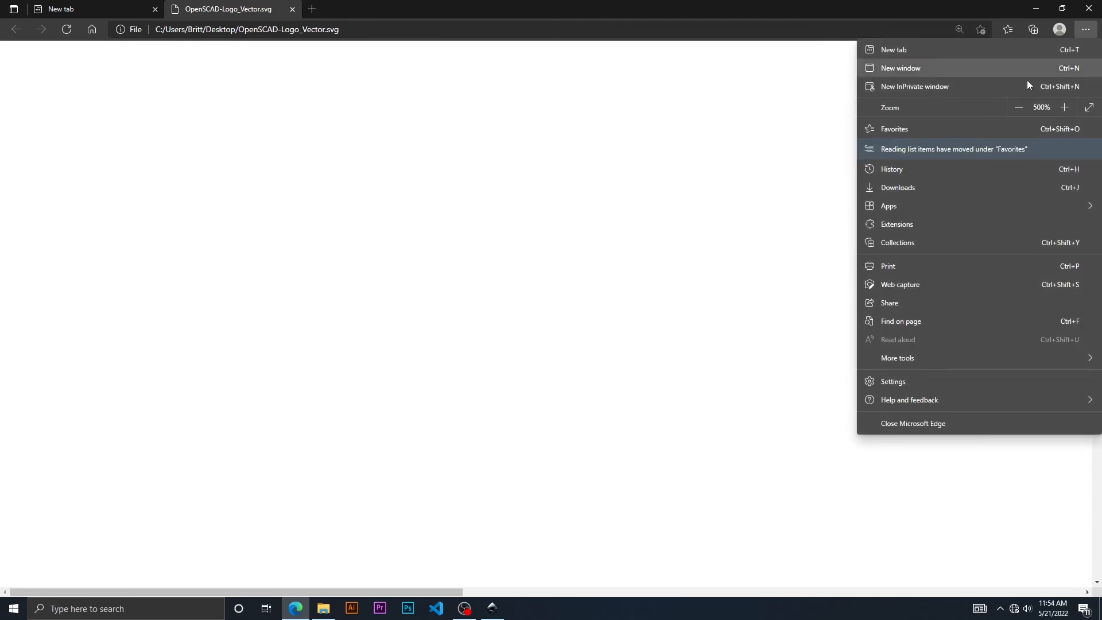
click(1088, 109)
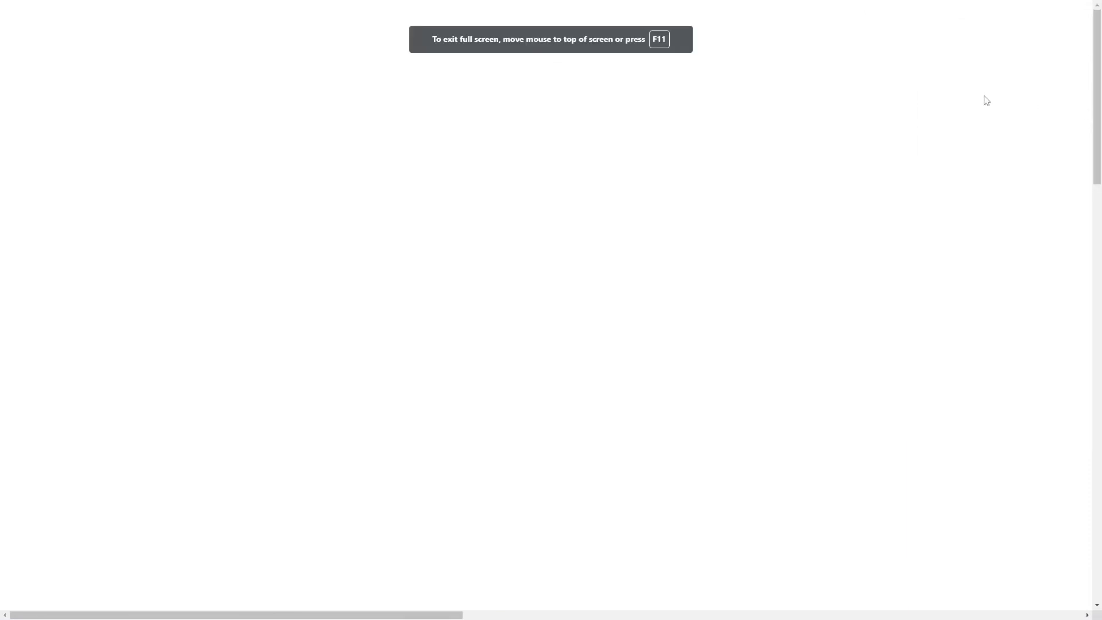
key(F11)
- Zoom the SVG page back out to around 90%, check it for the artwork and close Edge
click(1086, 29)
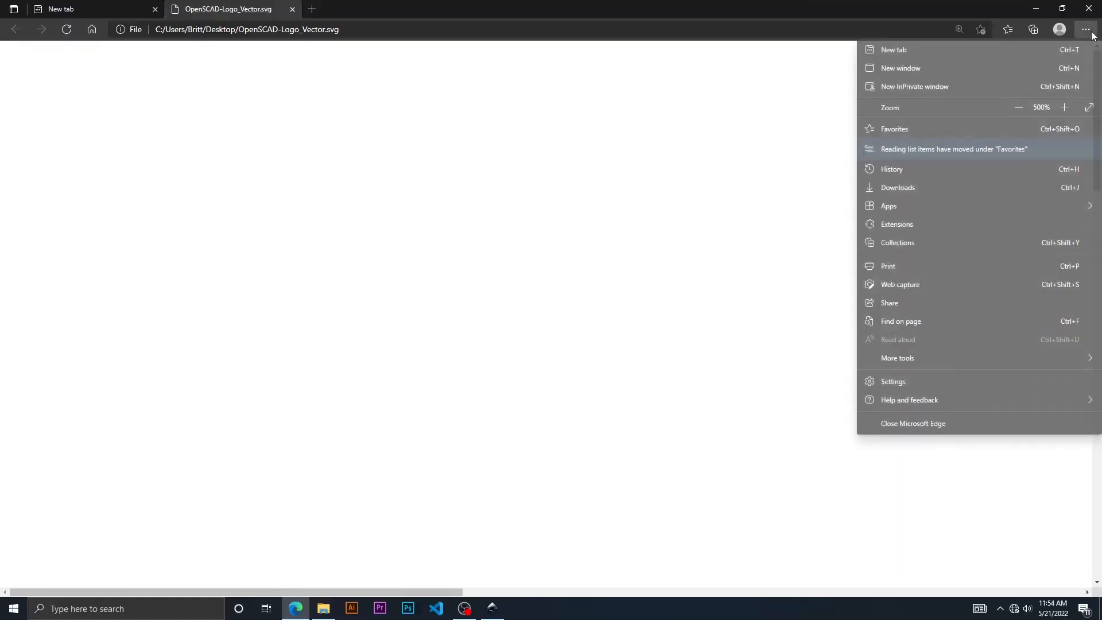
click(1020, 110)
click(1020, 110)
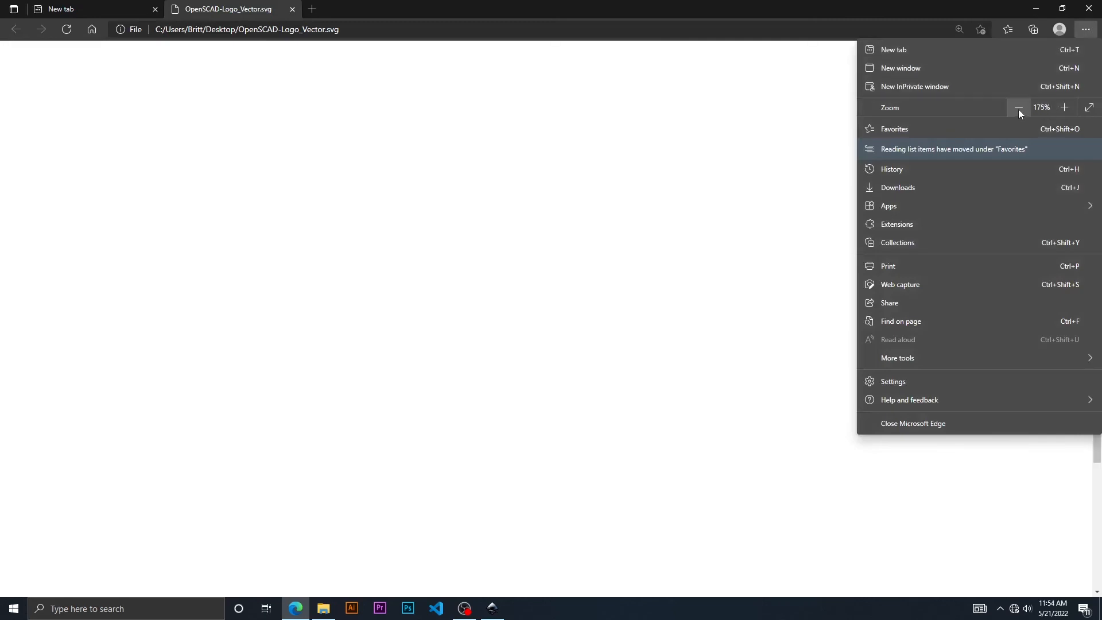
click(1018, 110)
click(1018, 109)
click(1018, 108)
click(1021, 107)
click(1065, 107)
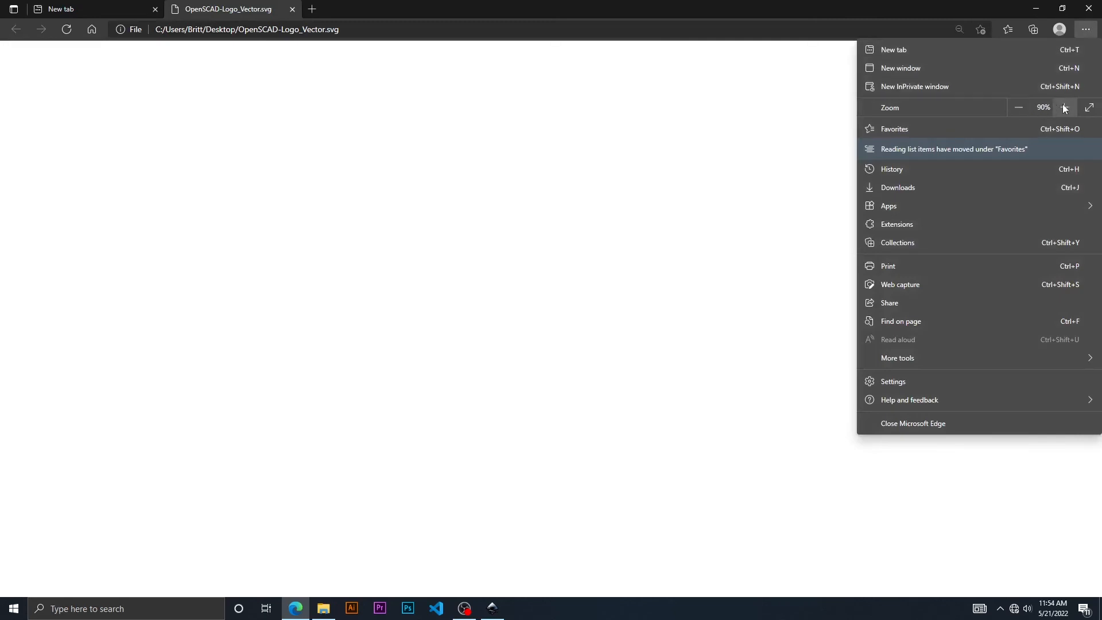
click(1089, 8)
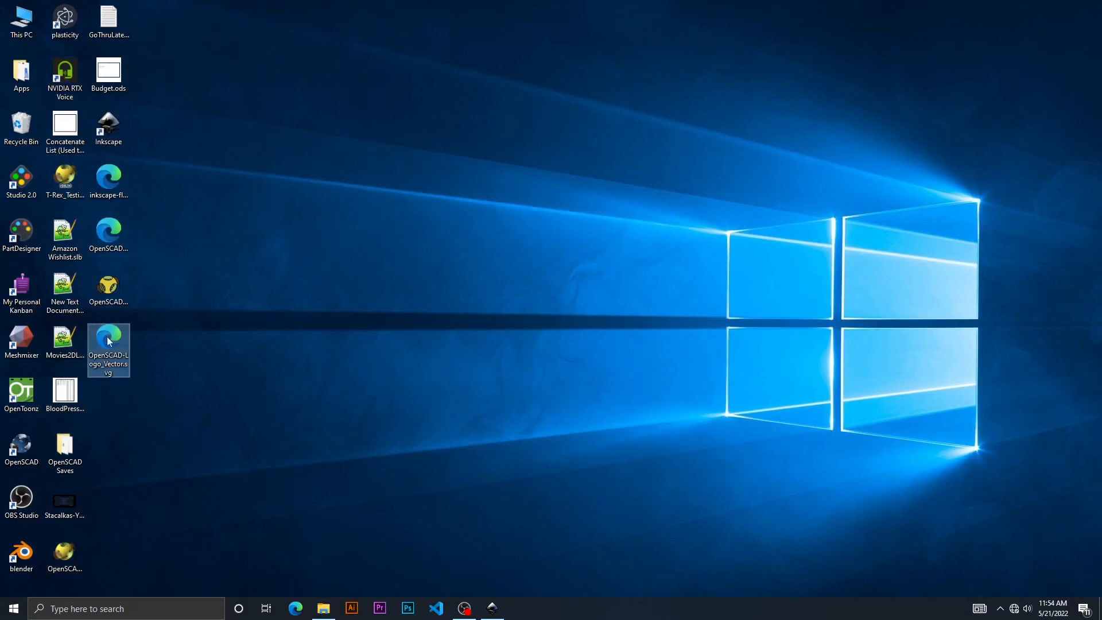
- Import OpenSCAD-Logo_Vector.svg from the desktop into the Inkscape drawing as editable objects and move the imported logo clear of its original position
drag(106, 337, 427, 219)
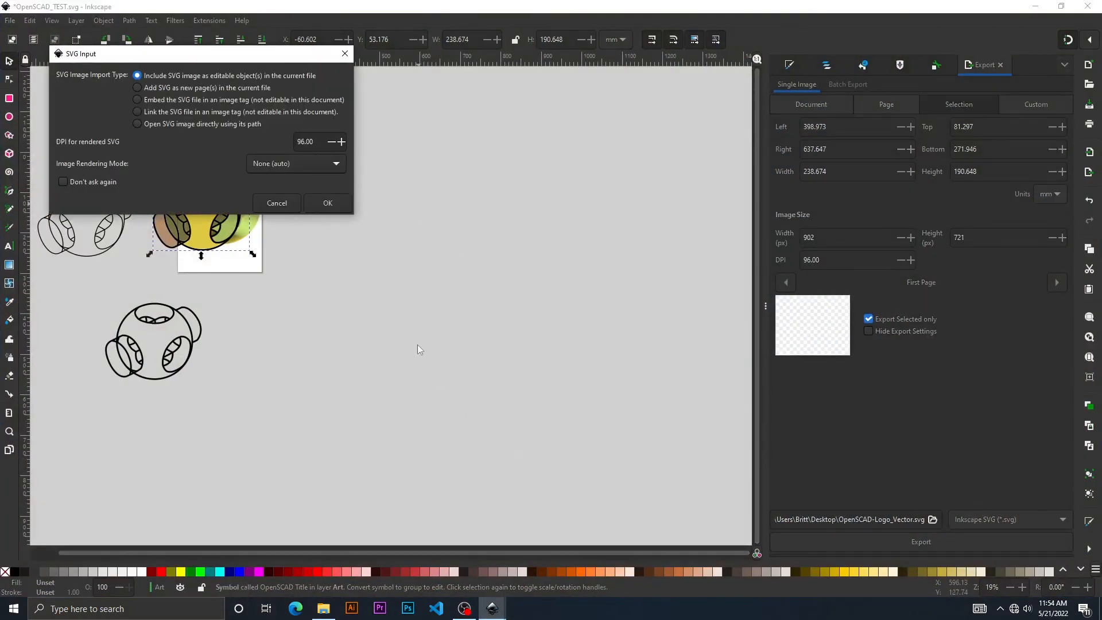
click(317, 203)
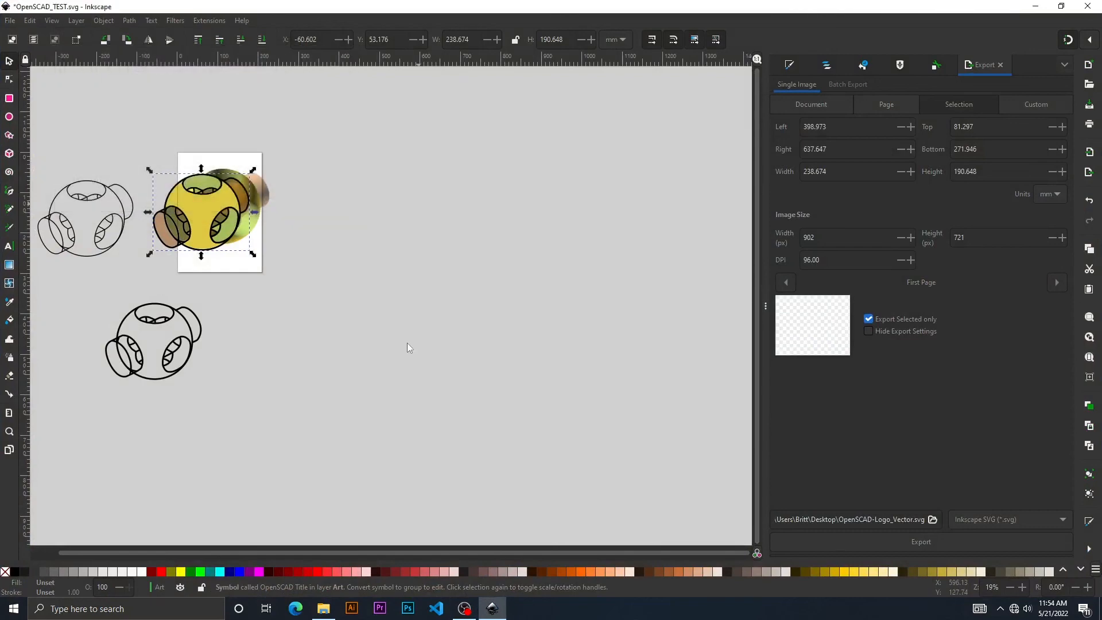
click(445, 311)
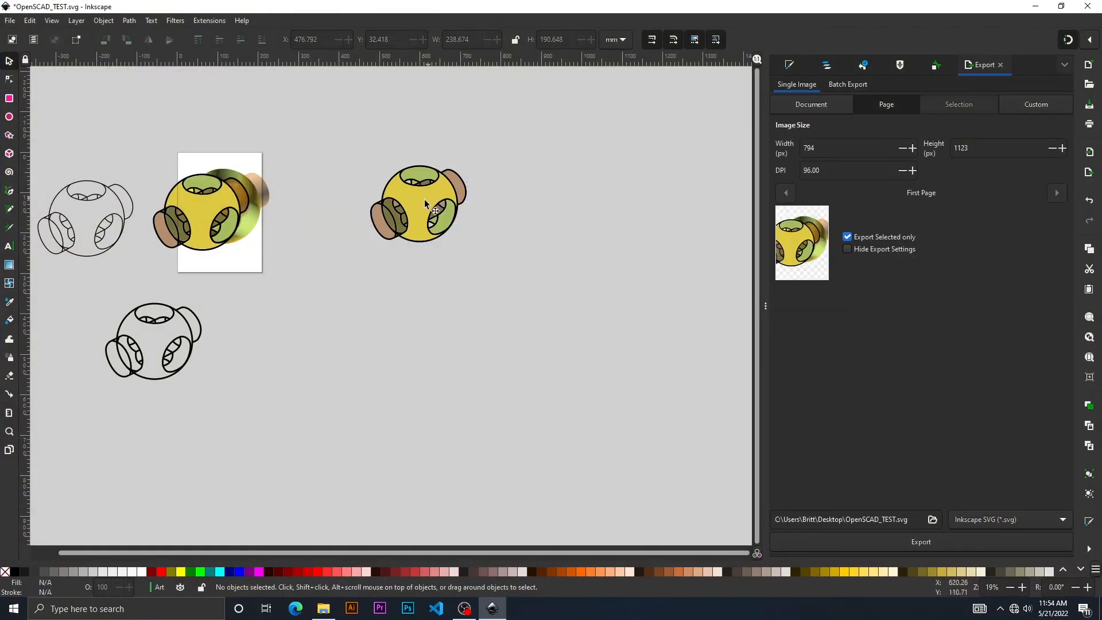
drag(424, 204, 468, 246)
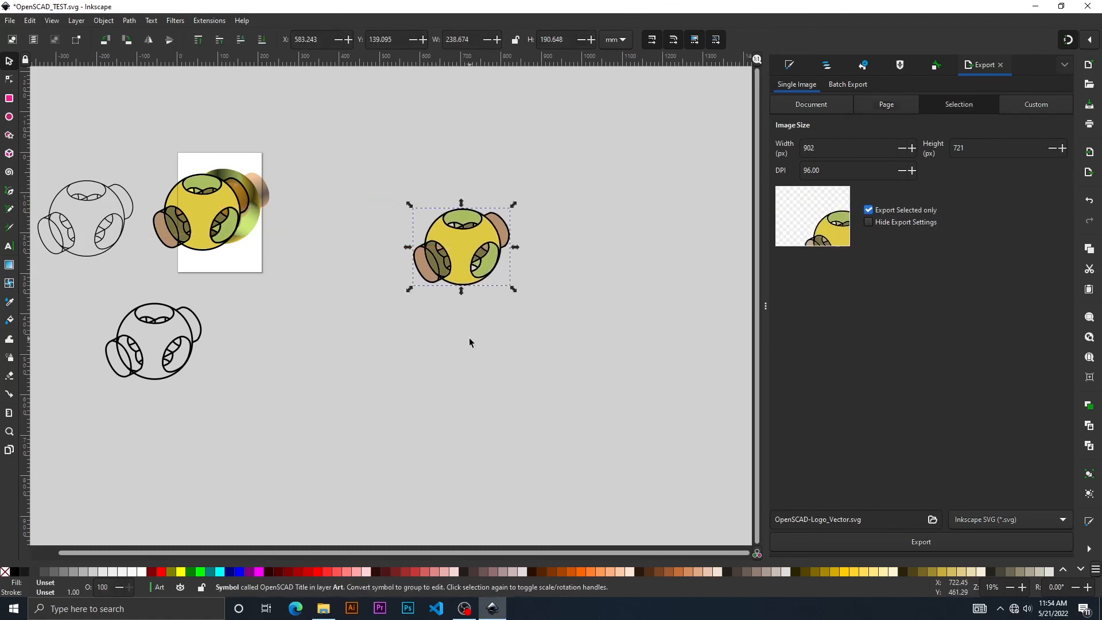
click(469, 338)
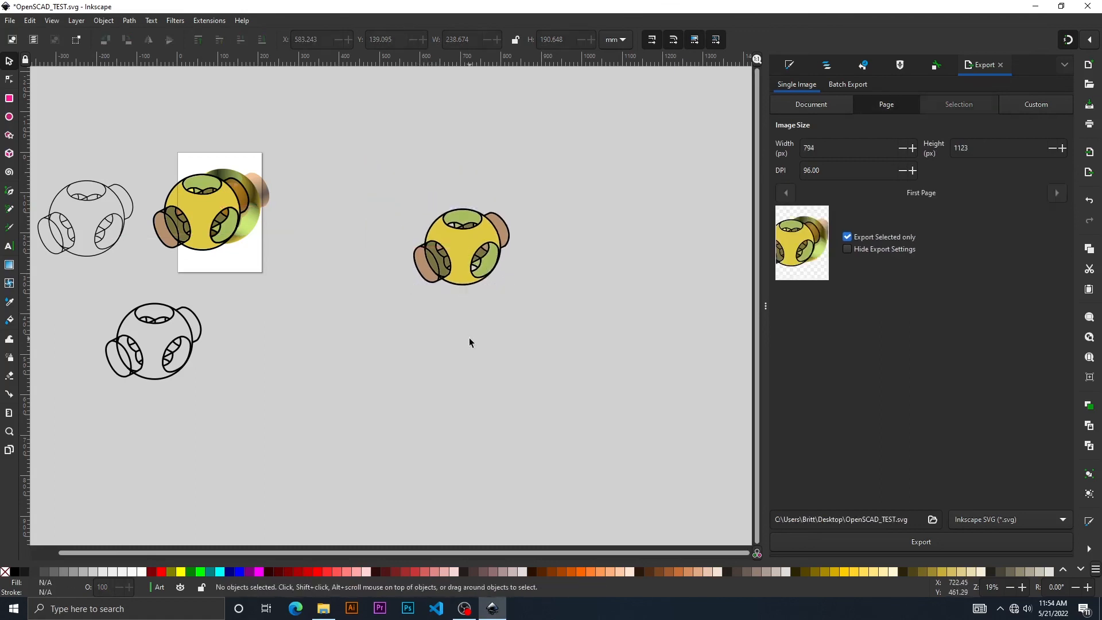
- Delete the imported logo from the empty canvas area beside the page
click(461, 249)
key(Delete)
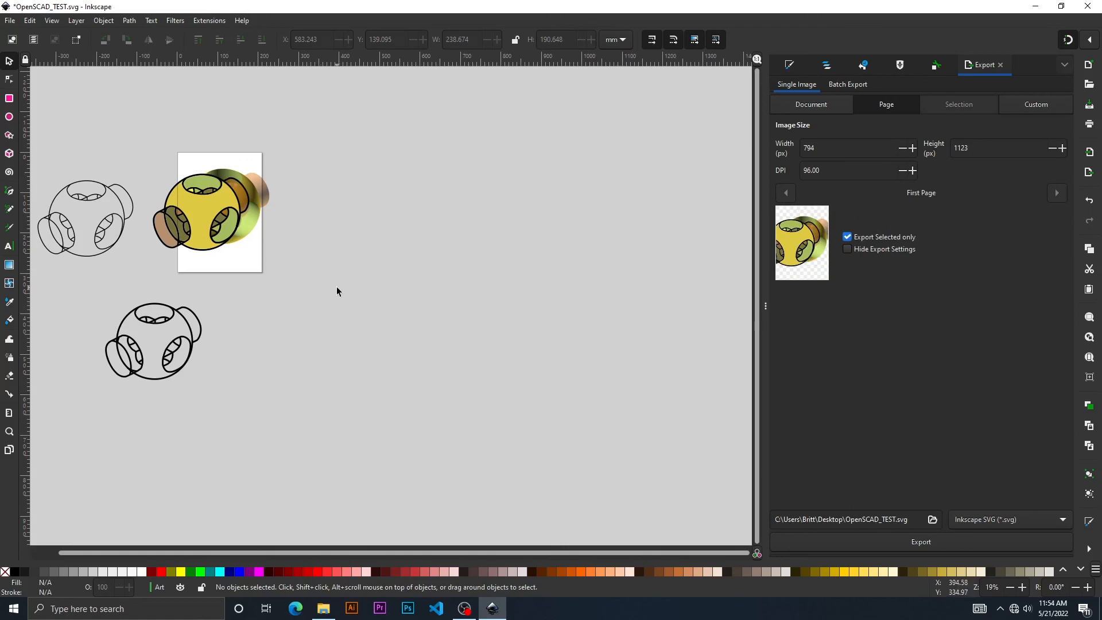
drag(336, 287, 436, 307)
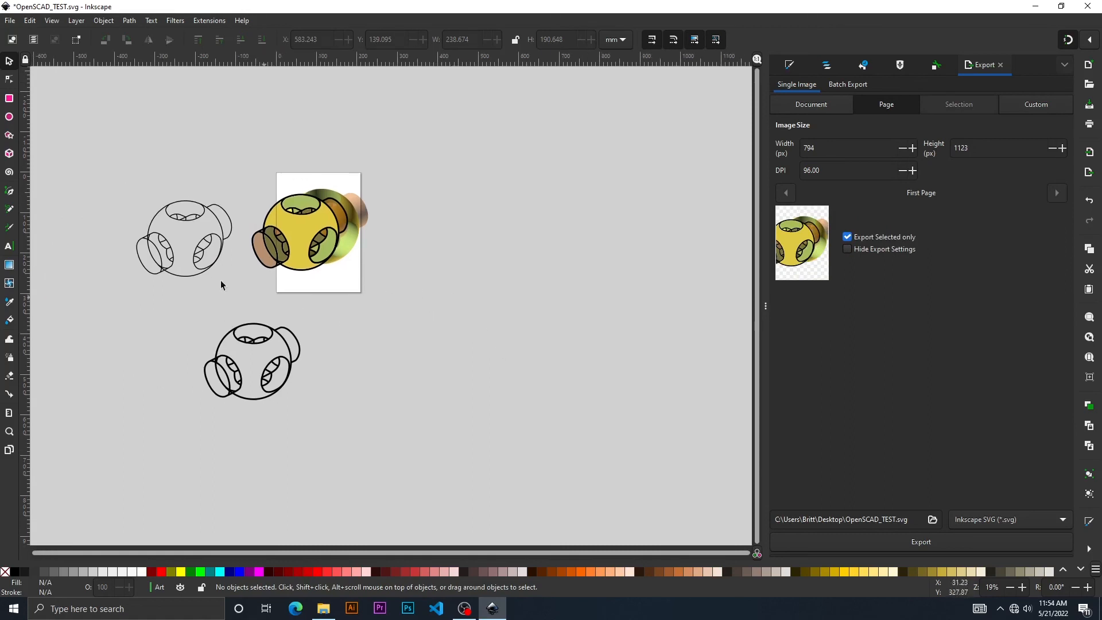
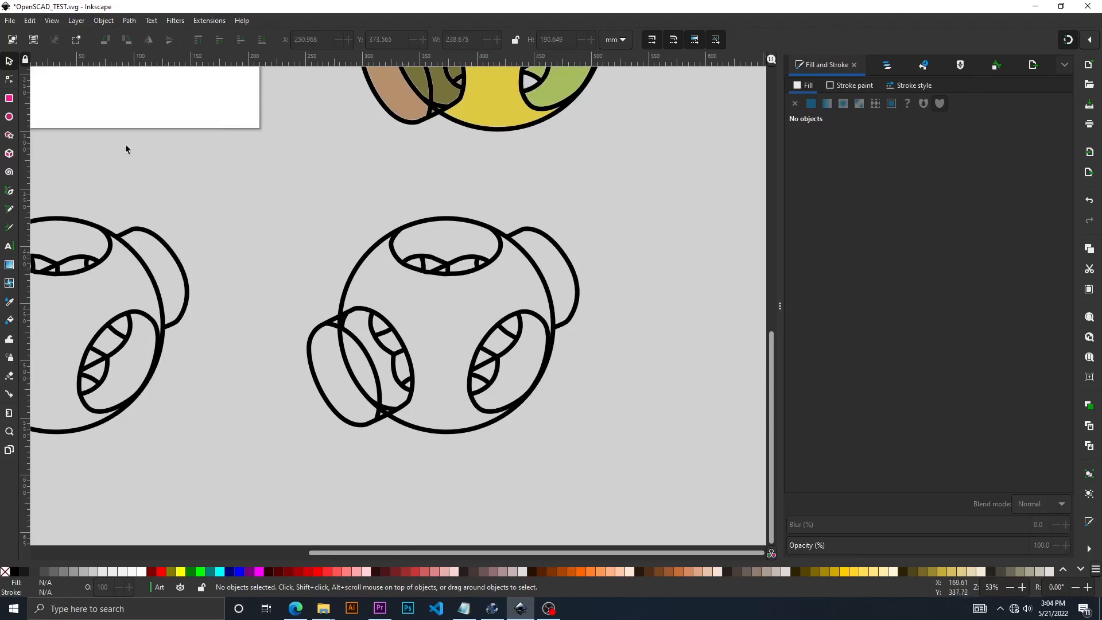
- Set the canvas display mode to Outline and compare the coloured logo's outlines with those of the unfilled logo below it
click(51, 23)
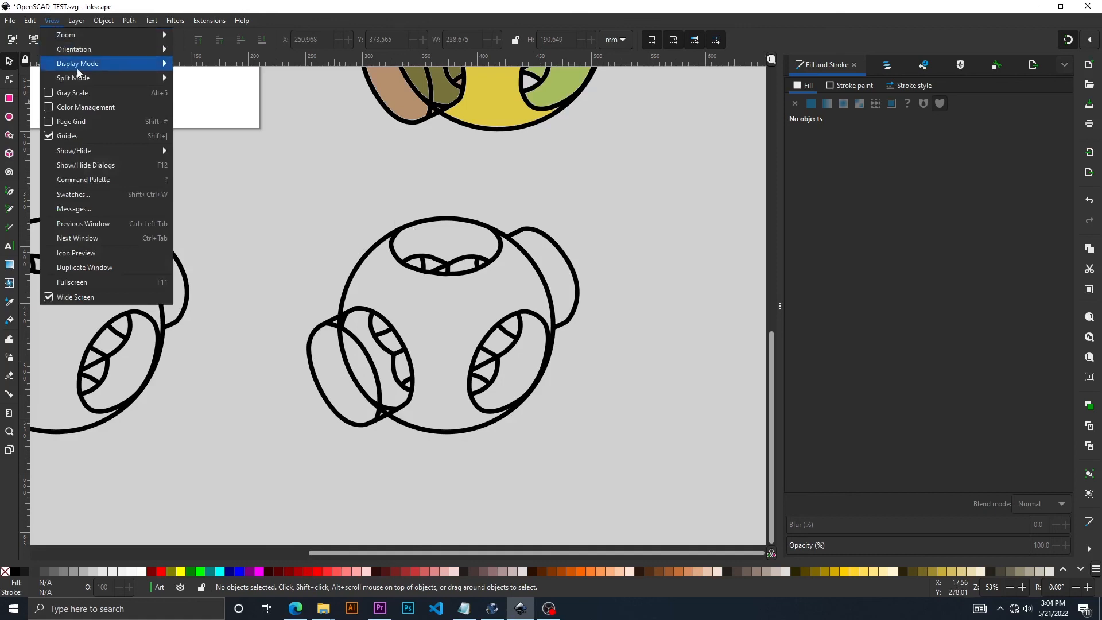
mouse_move(83, 64)
click(210, 81)
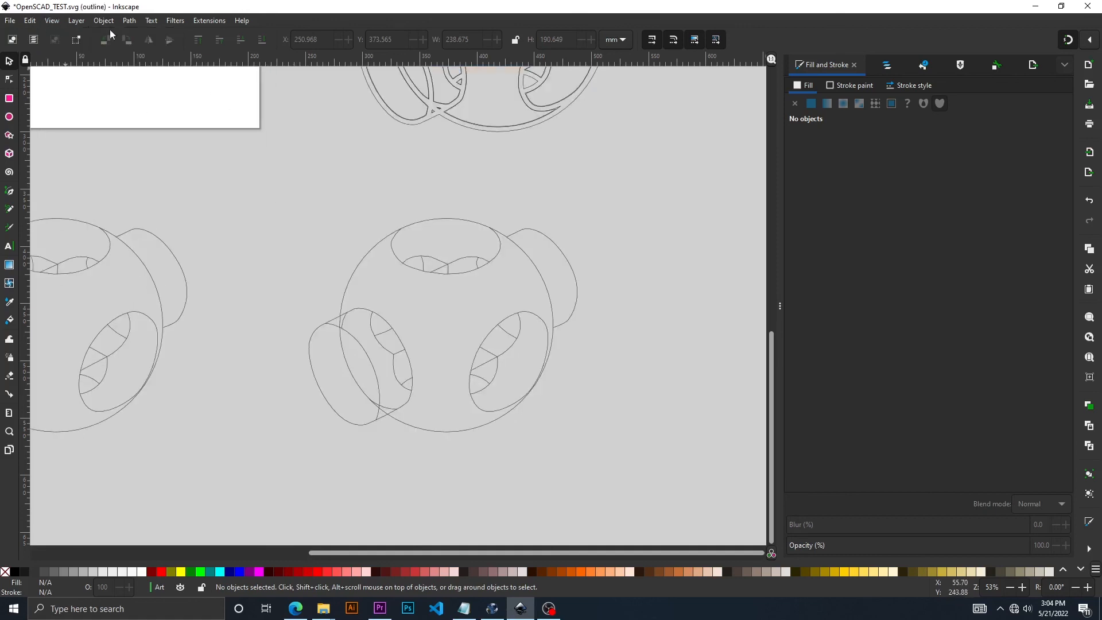
drag(487, 214, 448, 435)
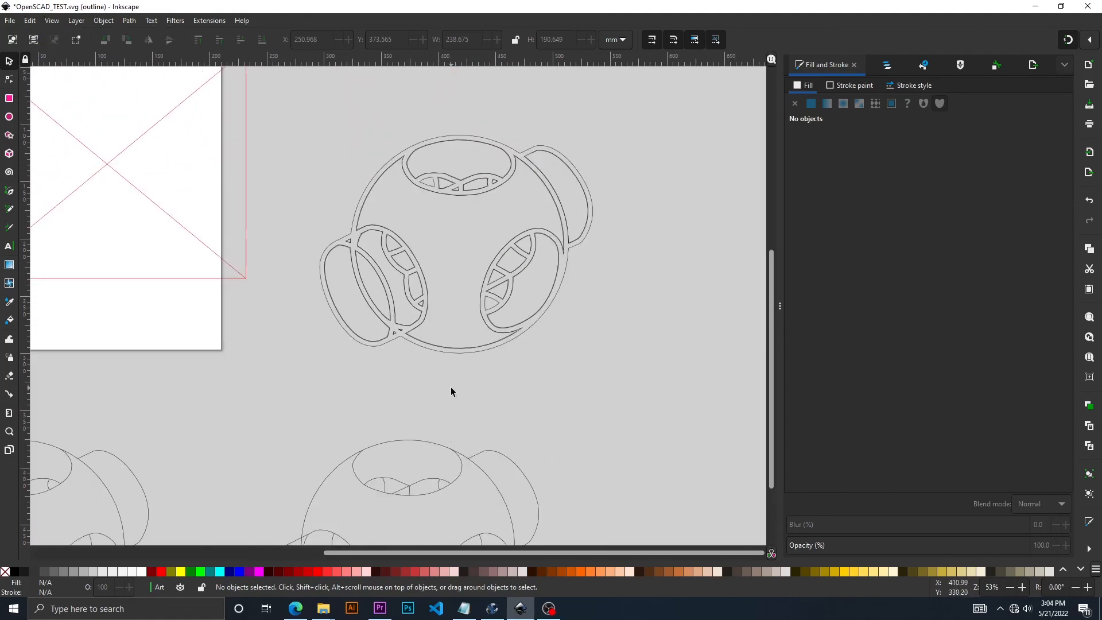
drag(337, 441, 379, 207)
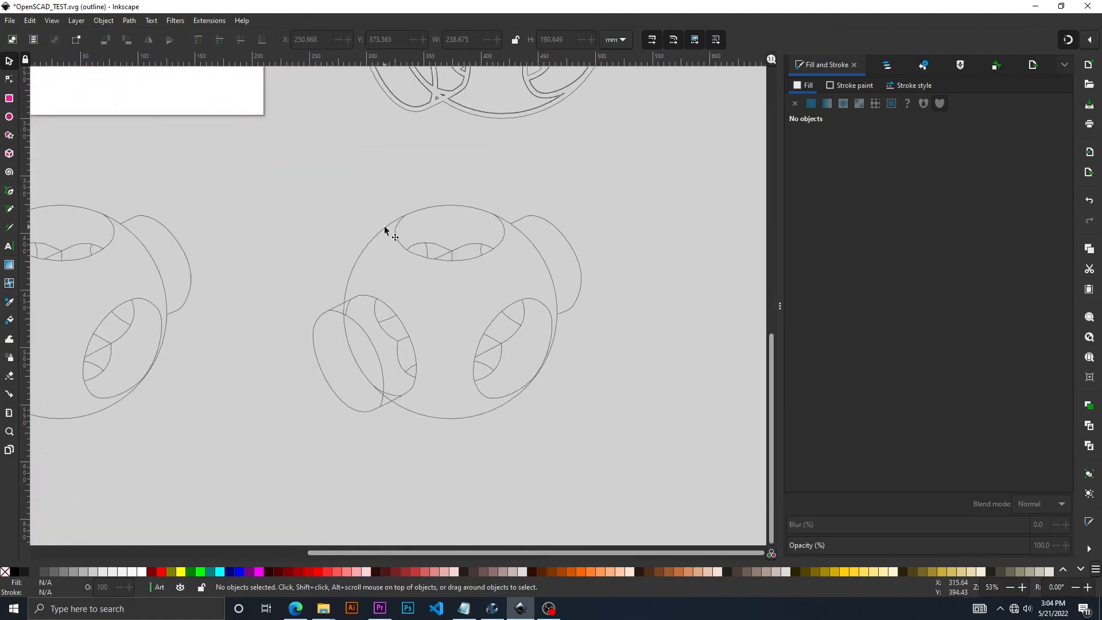
- Convert the strokes of all objects in the unfilled logo below the coloured one to paths
drag(295, 205, 682, 485)
click(103, 21)
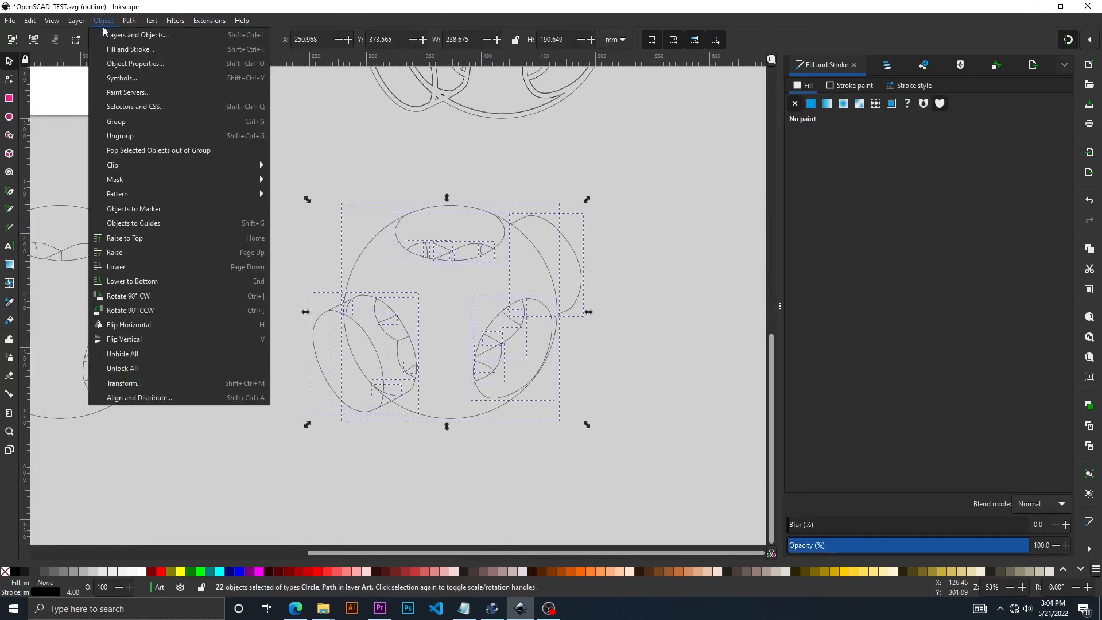
mouse_move(130, 21)
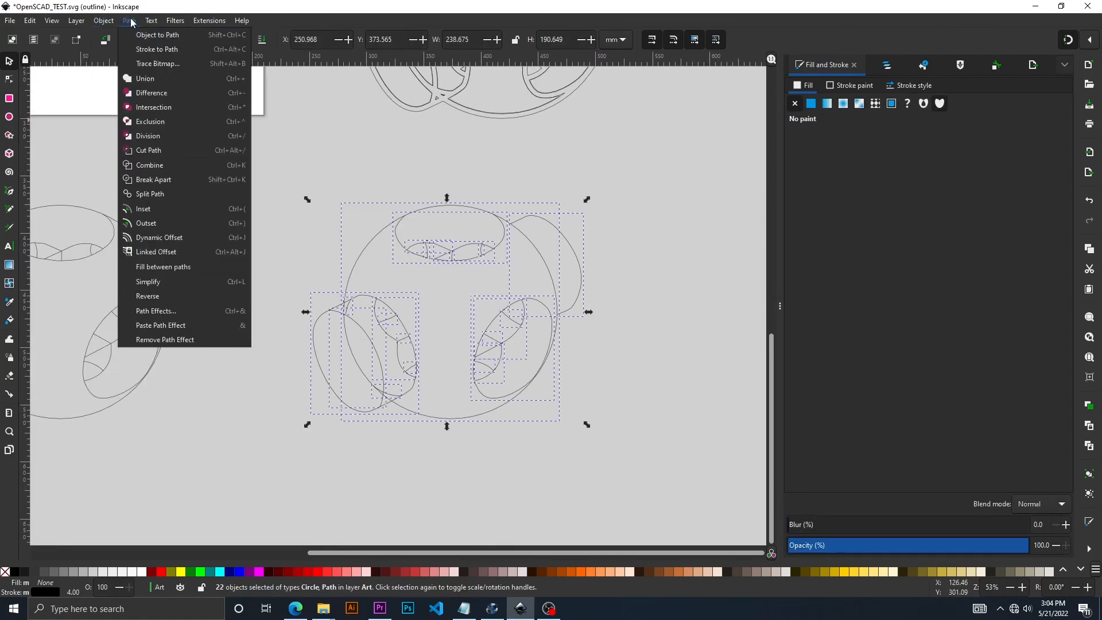
click(154, 52)
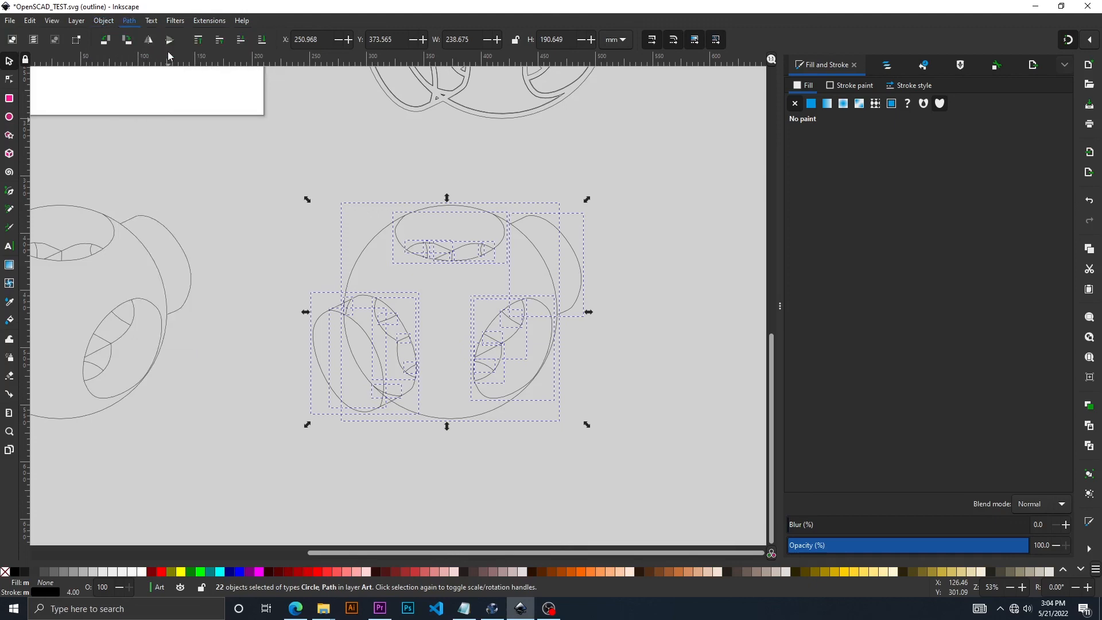
click(230, 233)
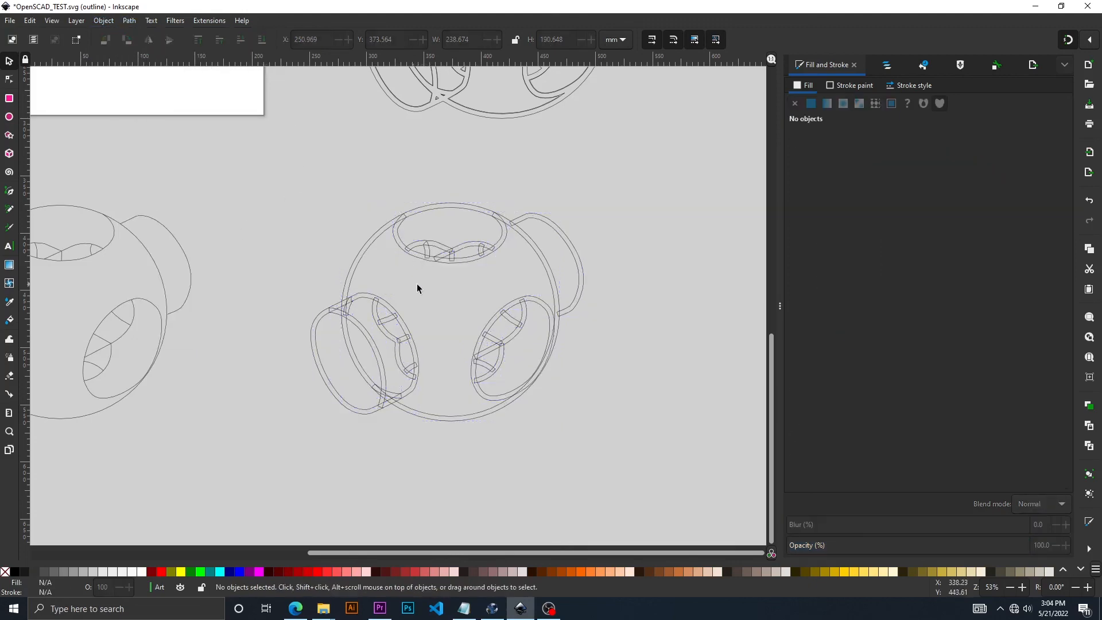
- Inspect the overlapping stroke outlines of the unfilled logo and unite all its paths into one with Union
scroll(439, 294, up, 4)
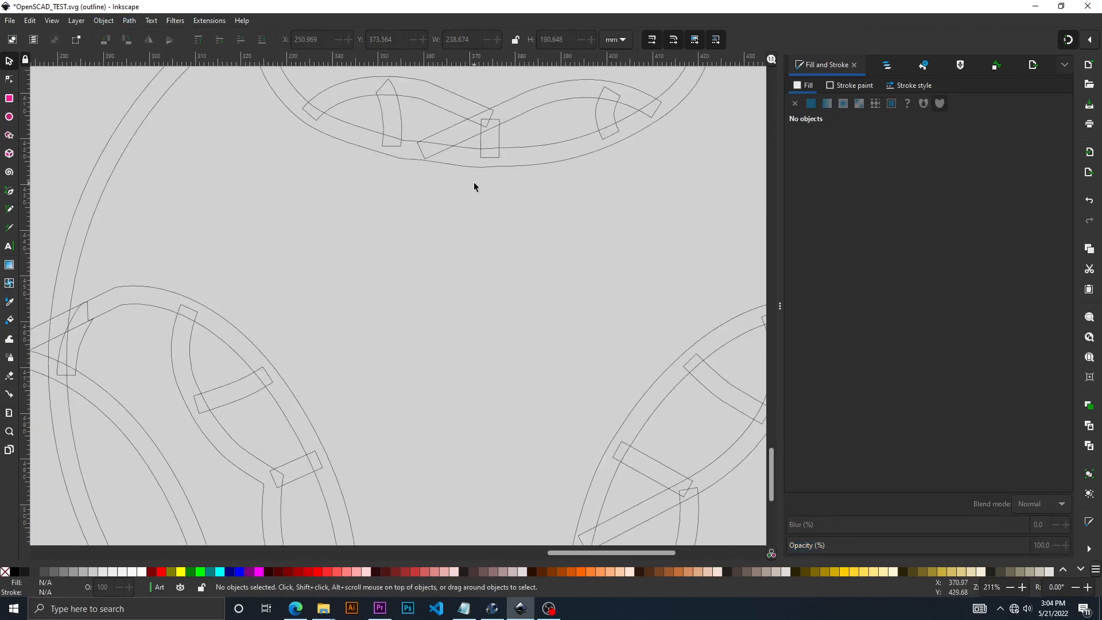
drag(474, 183, 381, 363)
drag(439, 279, 249, 366)
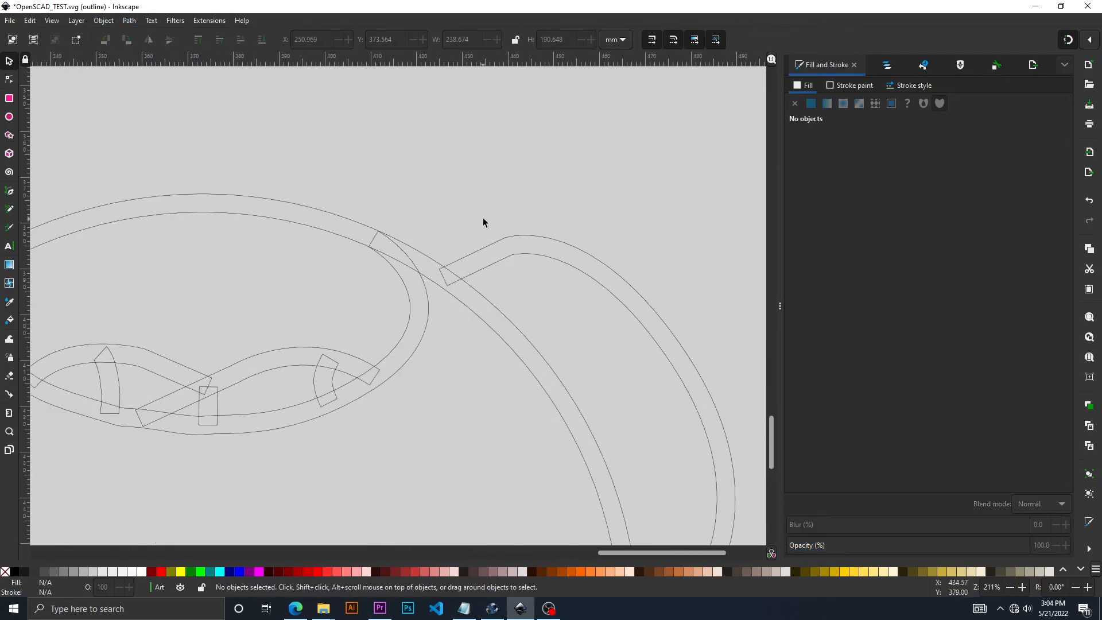
scroll(483, 223, down, 3)
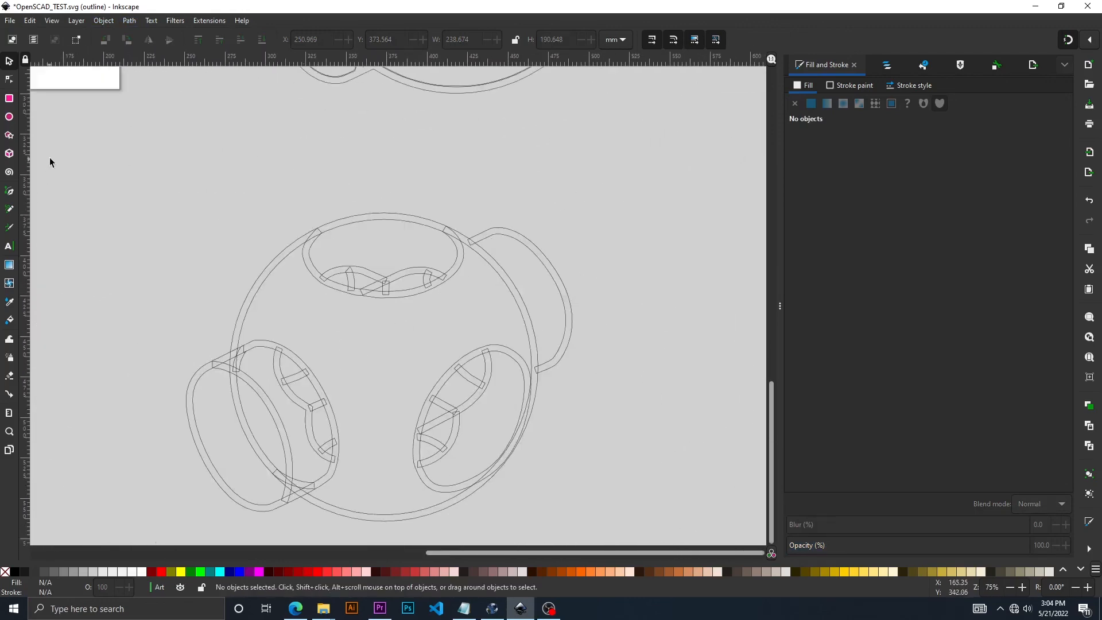
drag(133, 164, 669, 529)
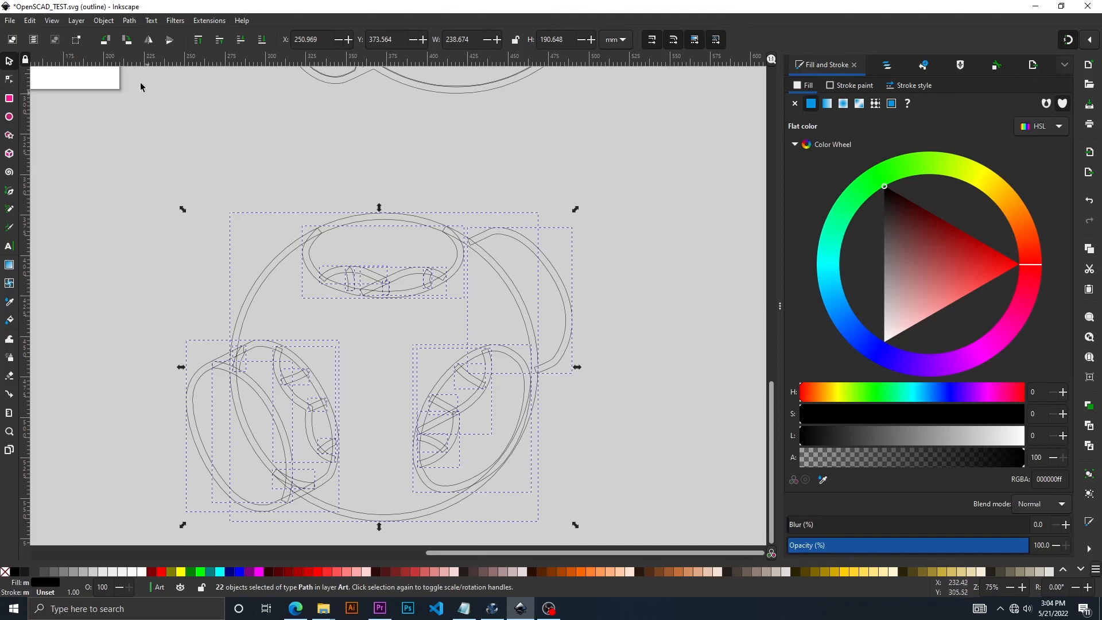
click(78, 24)
mouse_move(93, 24)
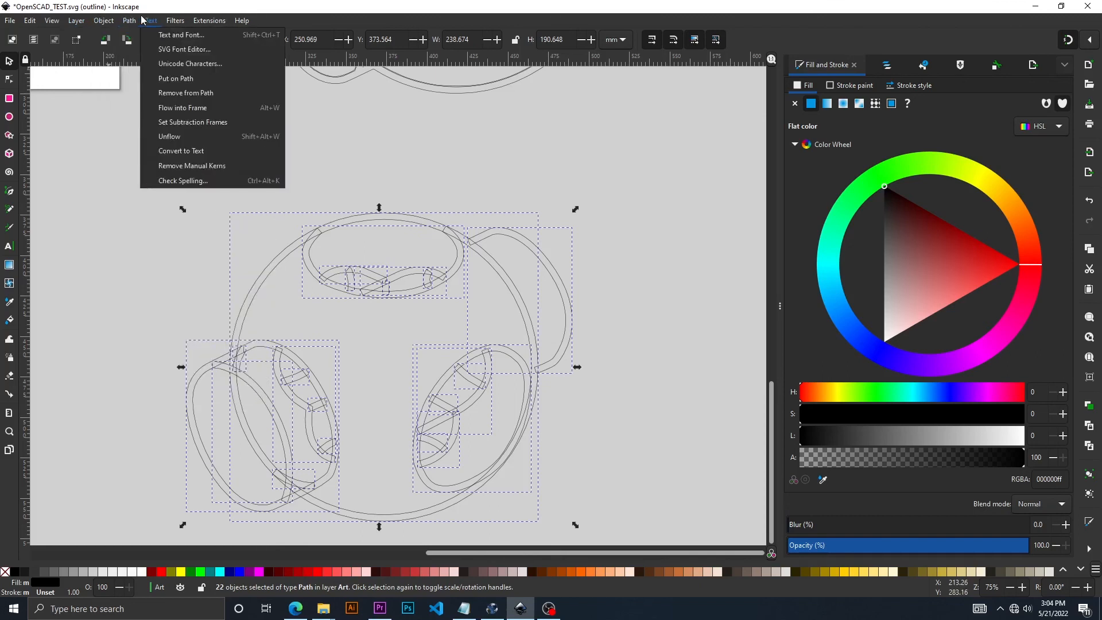
click(141, 78)
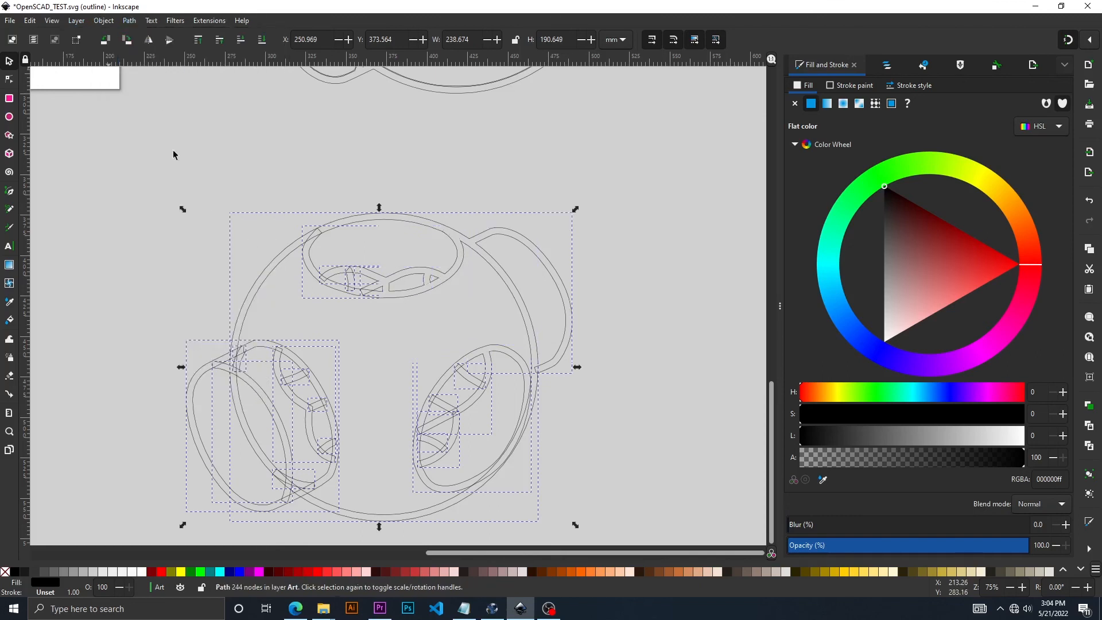
- Set the canvas display mode back to Normal, deselect the united path and view it together with the coloured logo
click(52, 22)
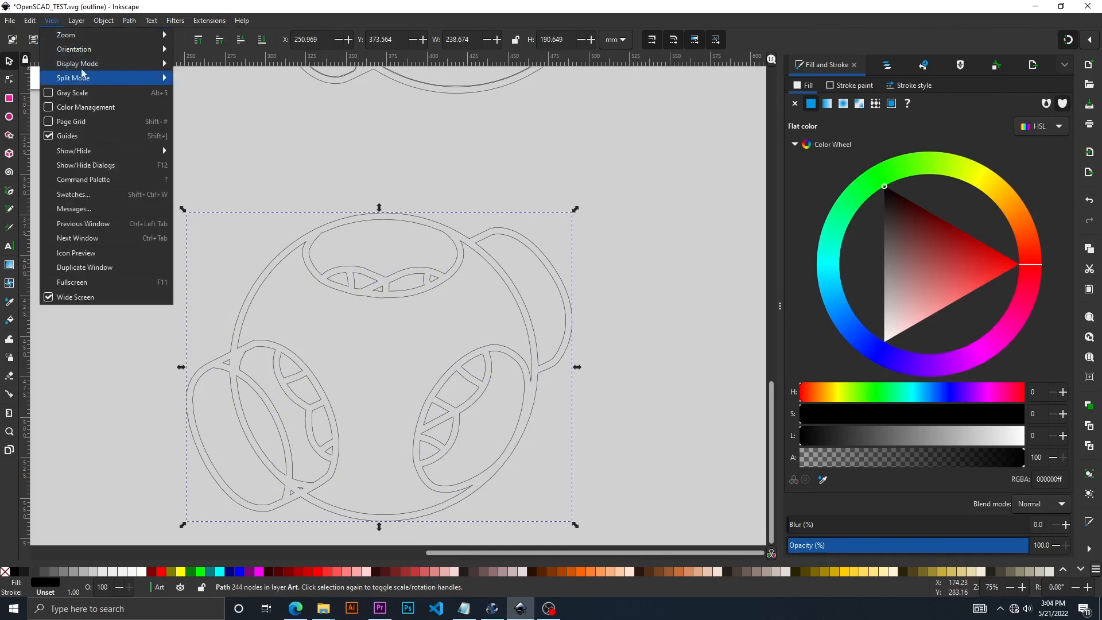
mouse_move(91, 63)
click(194, 68)
click(265, 164)
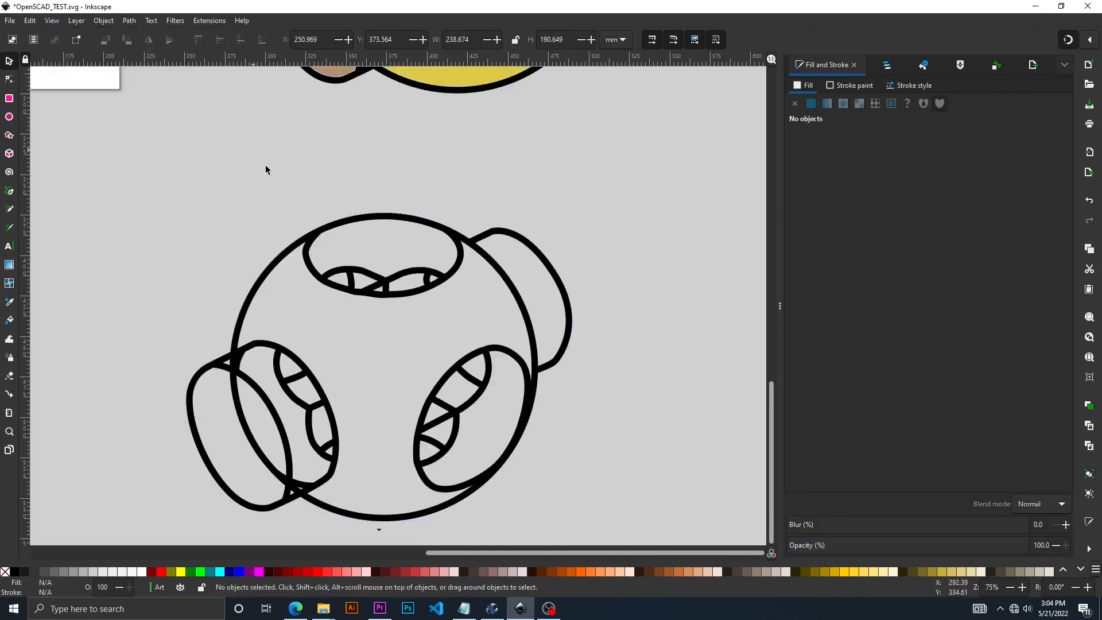
scroll(302, 188, down, 2)
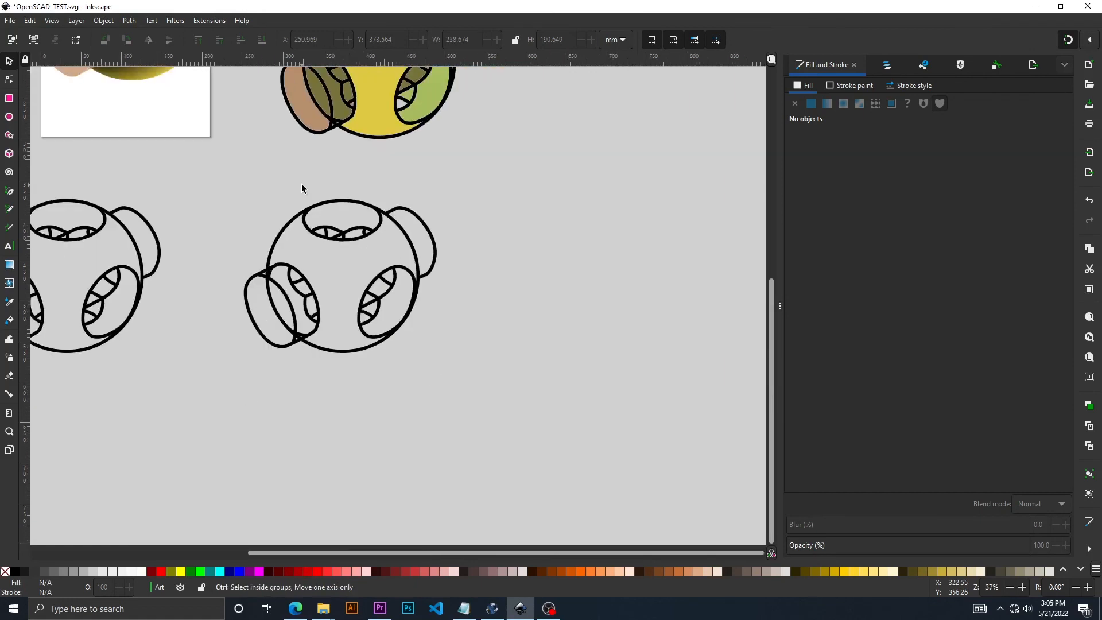
scroll(253, 165, up, 3)
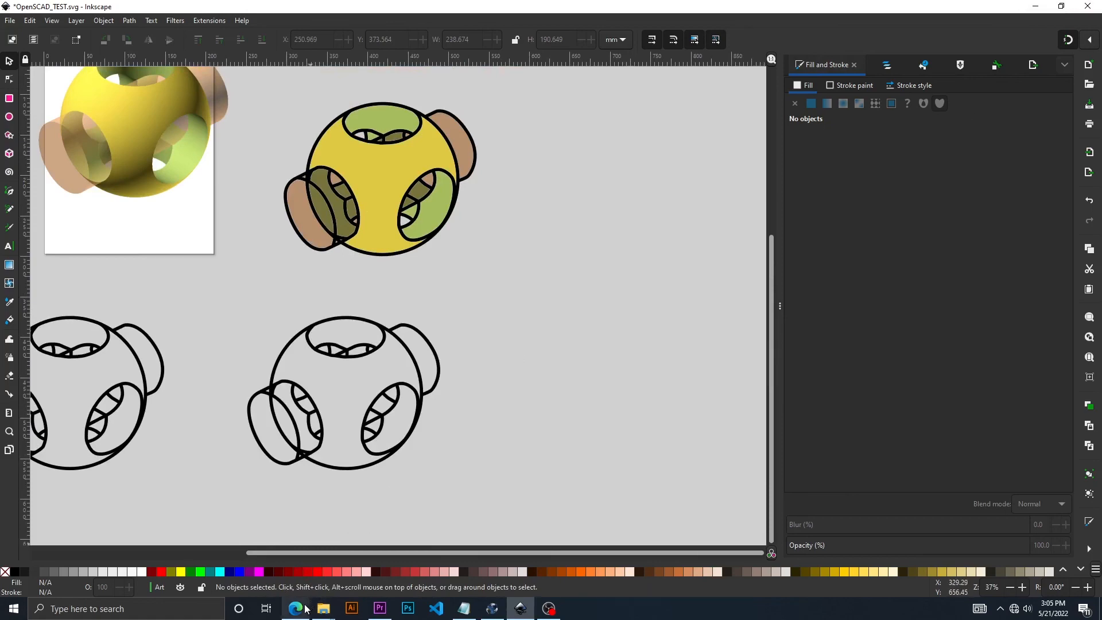
- Switch to Edge to check how g1065.svg displays there and return to Inkscape
mouse_move(305, 607)
click(295, 551)
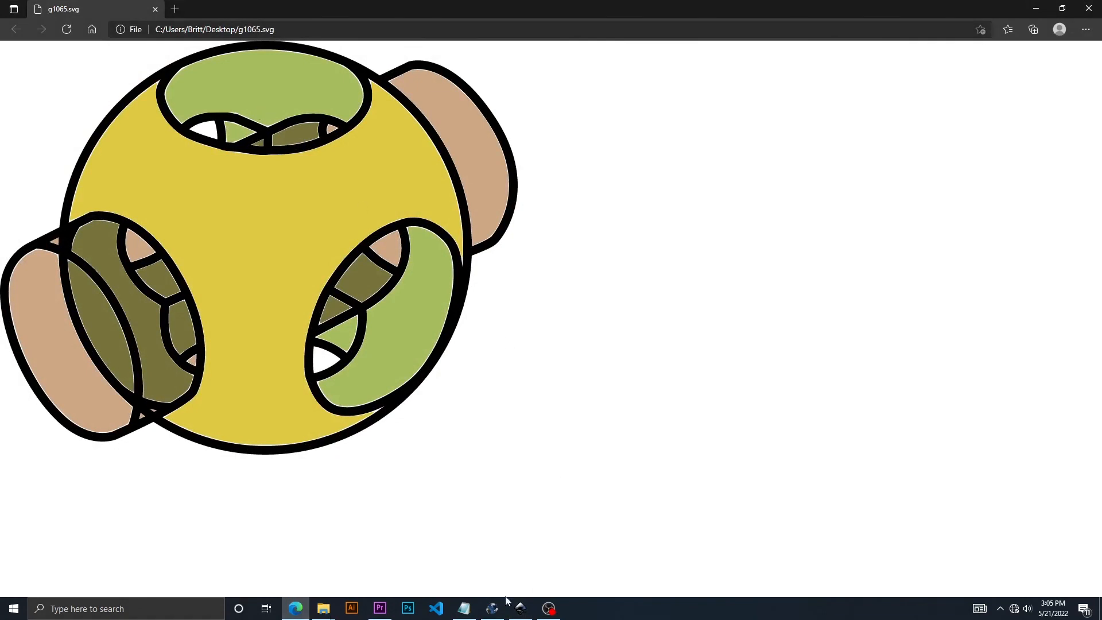
click(520, 609)
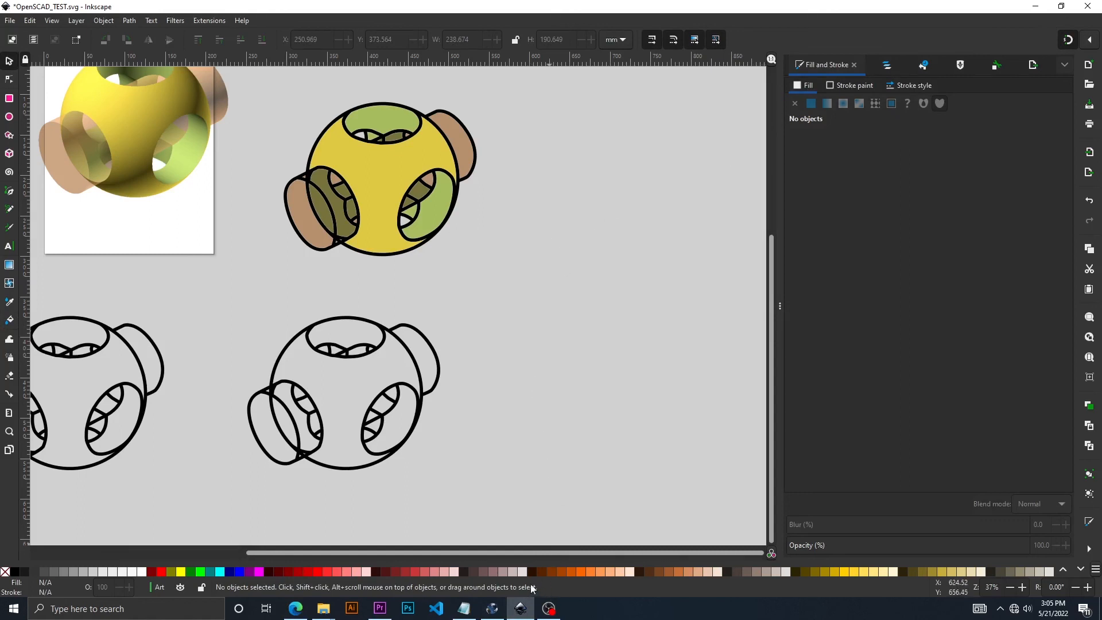
- Switch to OpenSCAD to check the imported g1065.svg and close the program, discarding the unsaved changes
click(492, 611)
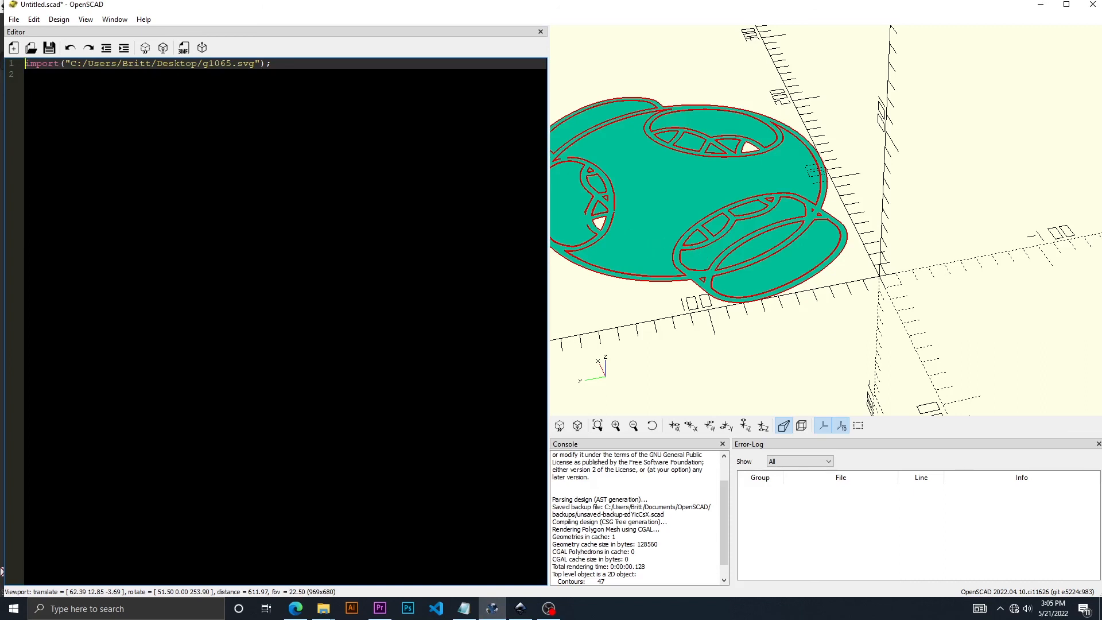
click(1092, 4)
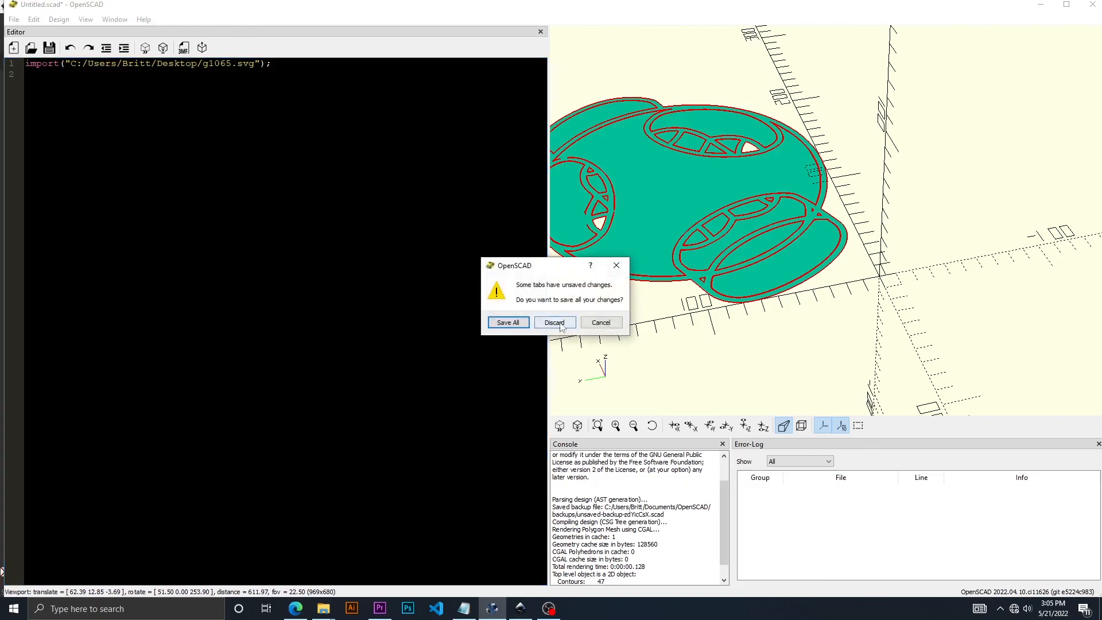
click(555, 323)
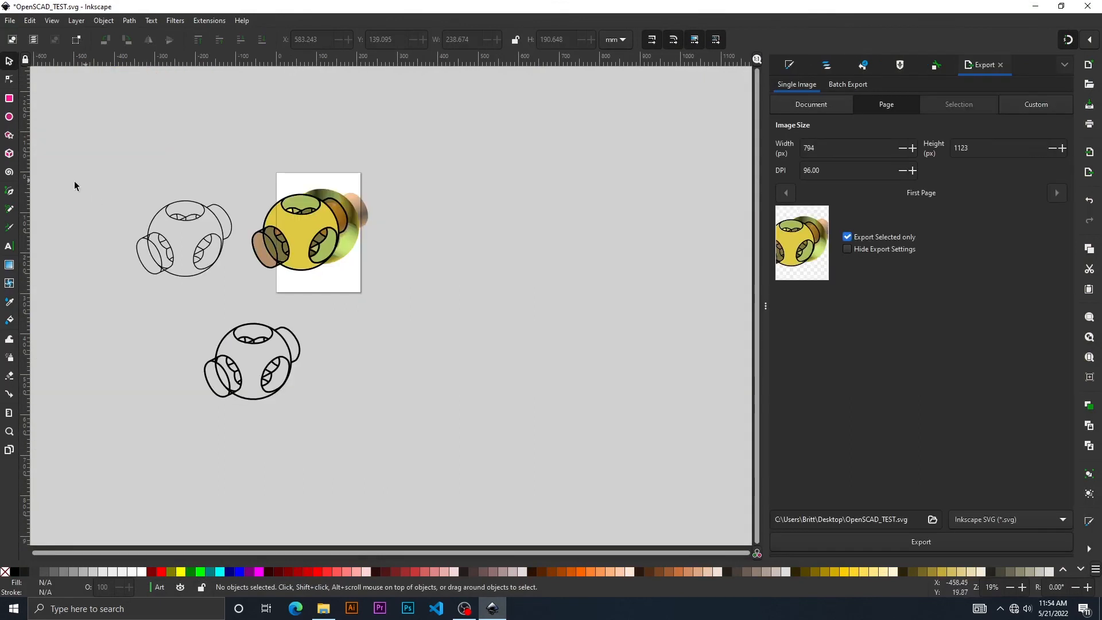
click(11, 22)
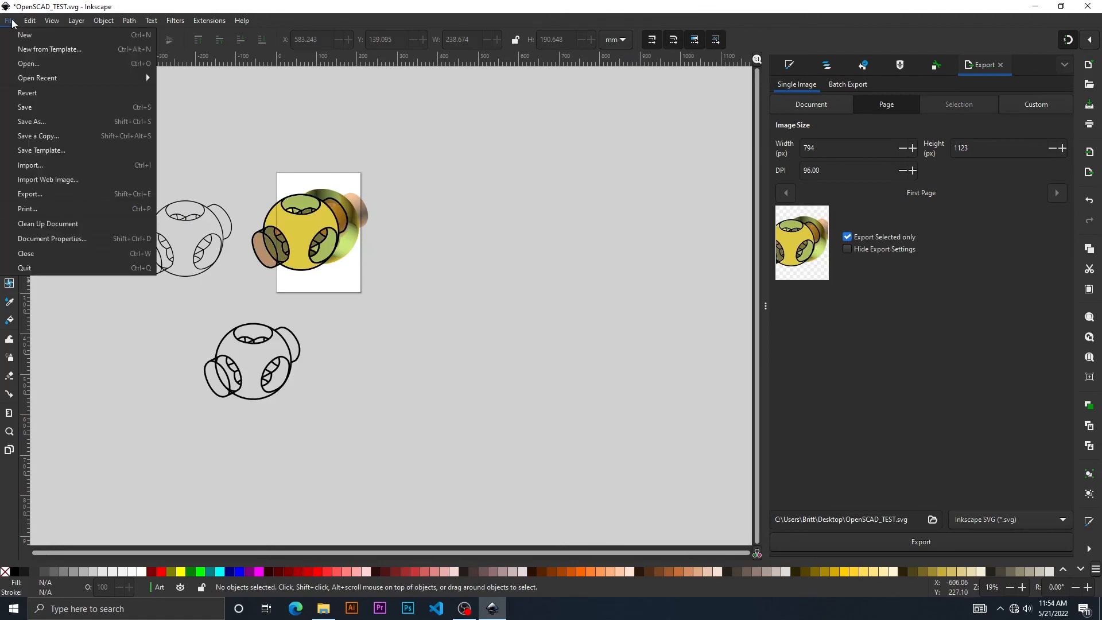
mouse_move(26, 25)
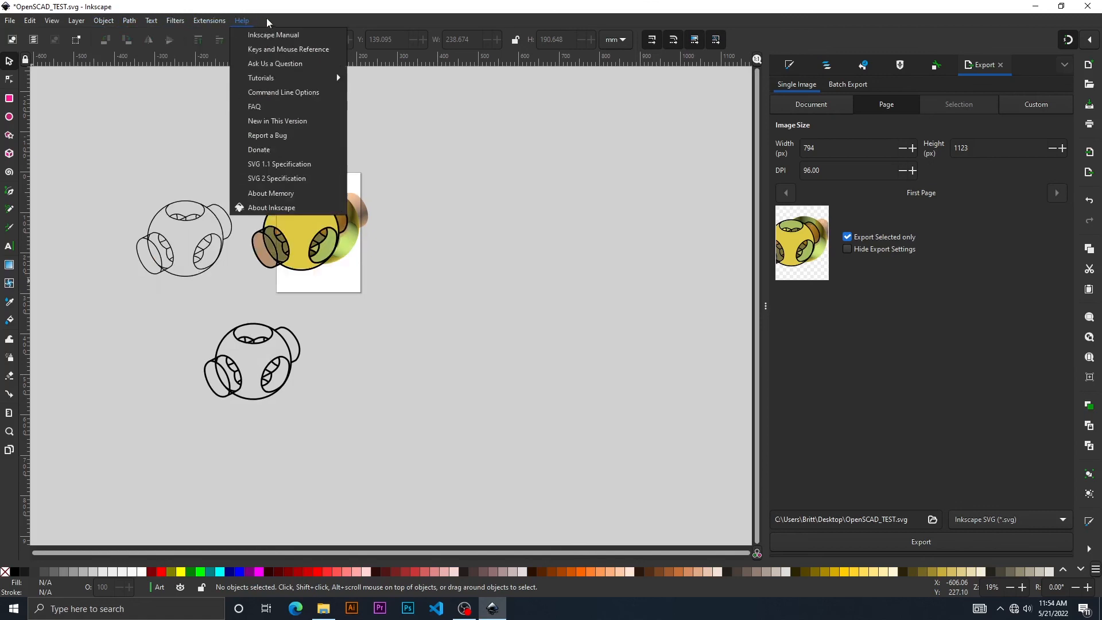
click(298, 6)
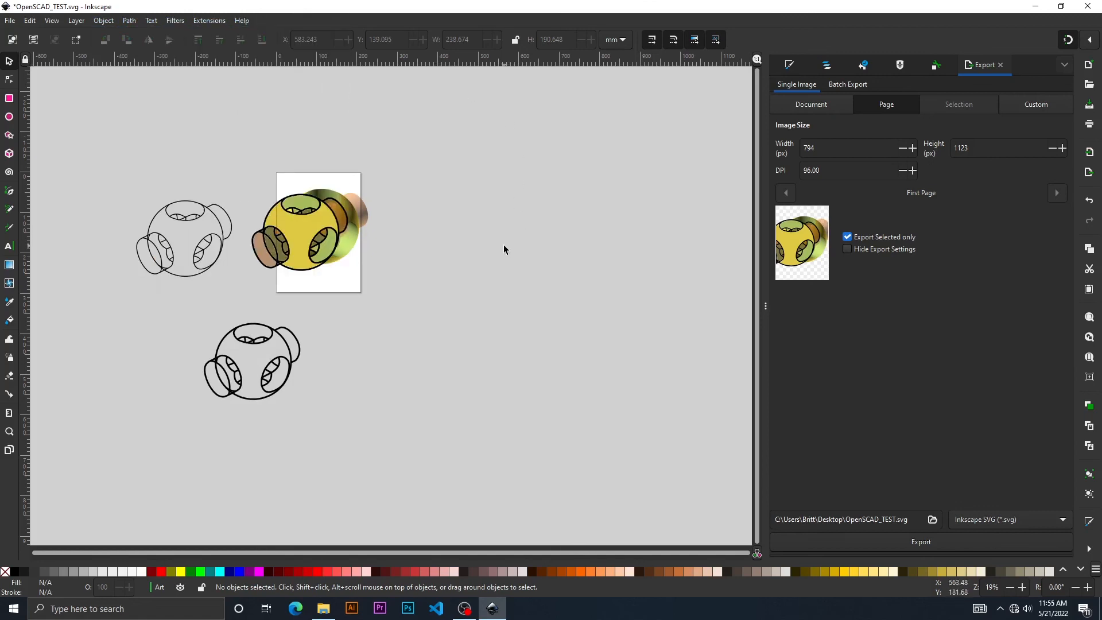